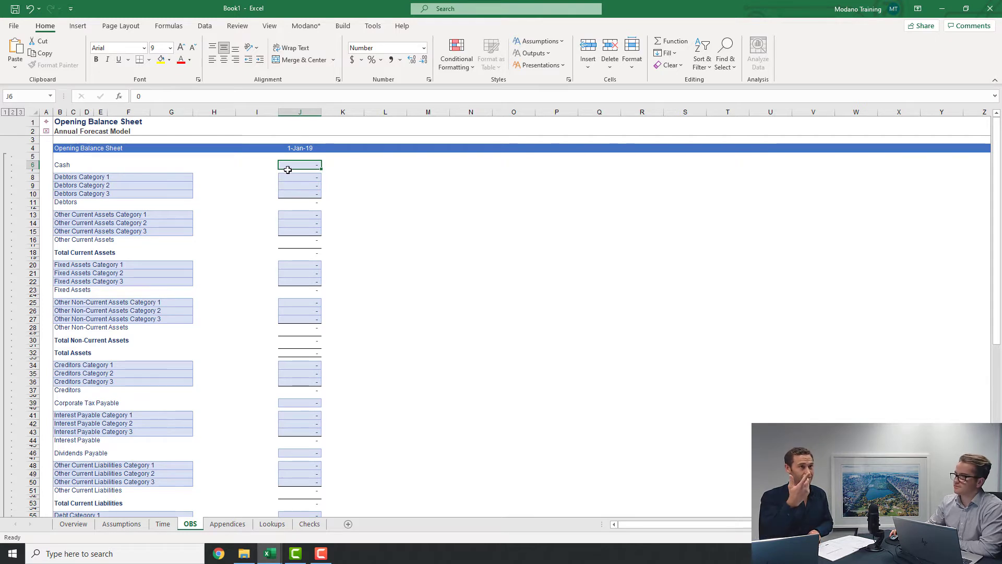
Copy the 31-Dec-18 cash balance of 1217.2 from the Wall Street Promotions workbook's BS sheet into Cash cell J6 on Book1's OBS sheet
{"action": "left_click", "coordinate": [306, 26]}
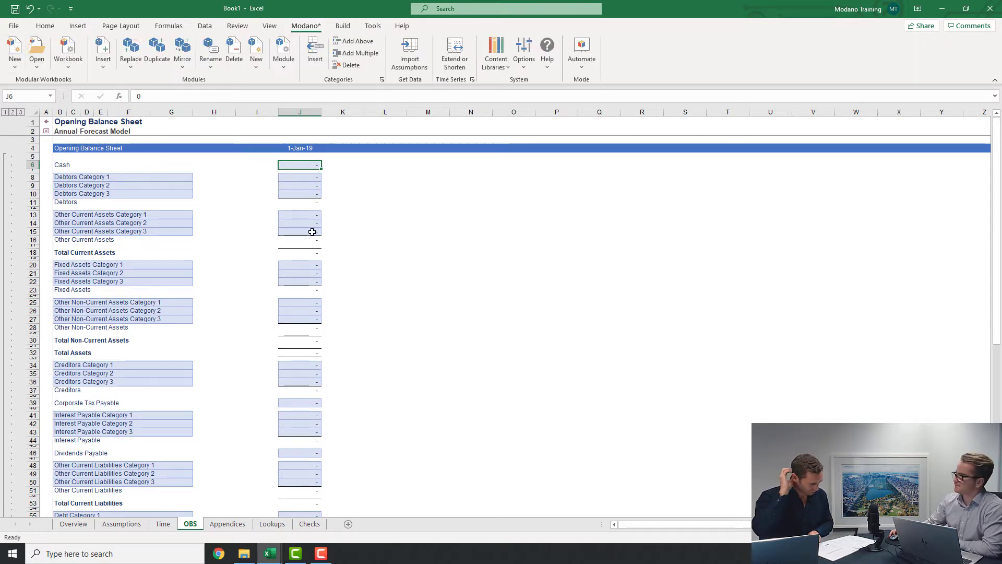
{"action": "left_click", "coordinate": [307, 180]}
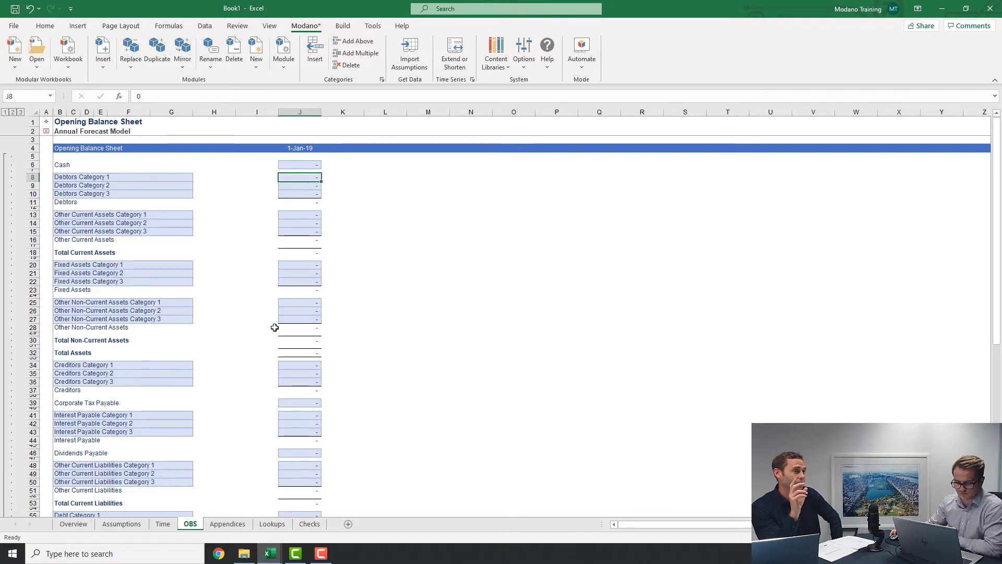
{"action": "mouse_move", "coordinate": [270, 553]}
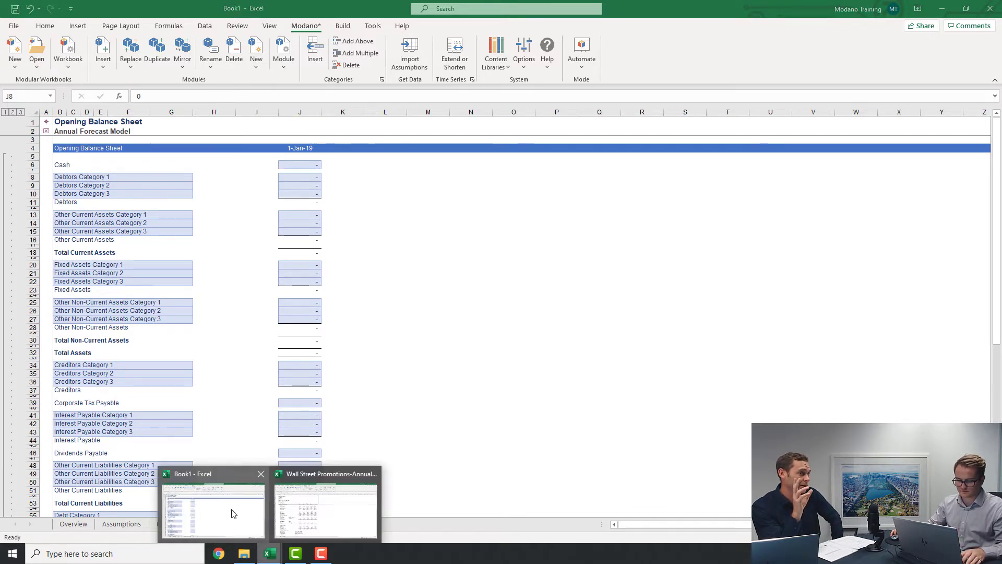
{"action": "left_click", "coordinate": [313, 513]}
{"action": "left_click", "coordinate": [62, 524]}
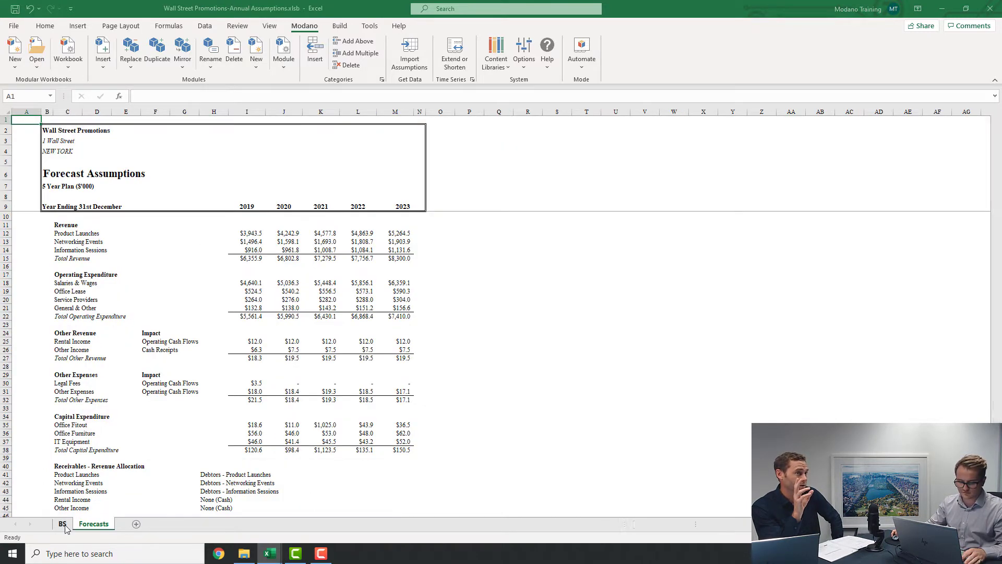
{"action": "left_click", "coordinate": [225, 236]}
{"action": "key", "text": "ctrl+c"}
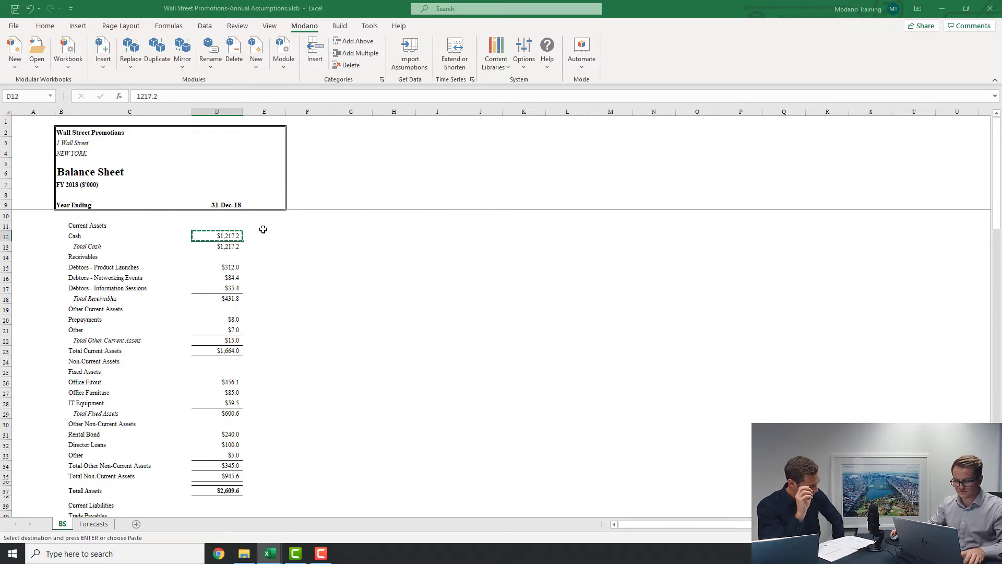
{"action": "key", "text": "alt+Tab"}
{"action": "left_click", "coordinate": [311, 164]}
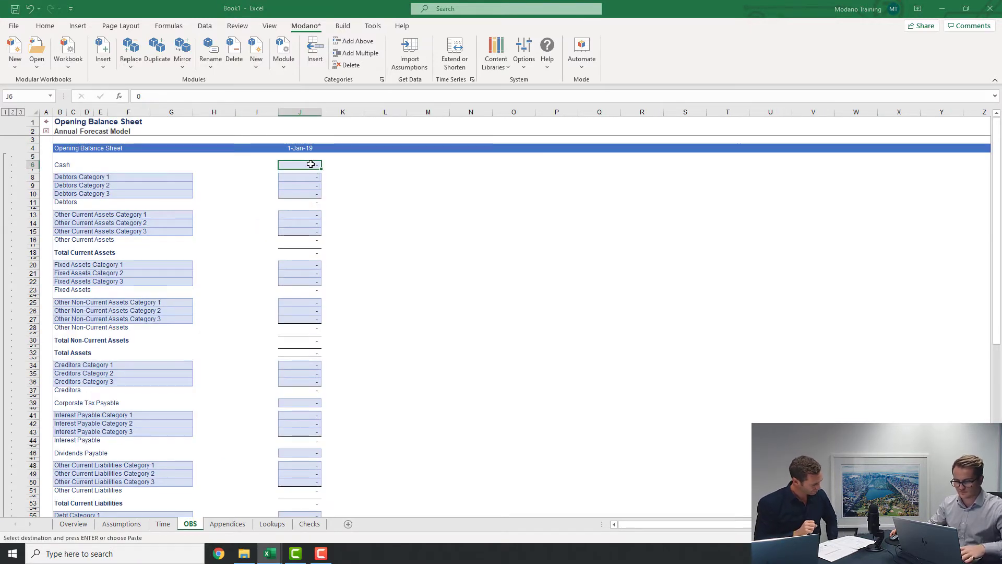
{"action": "key", "text": "ctrl+v"}
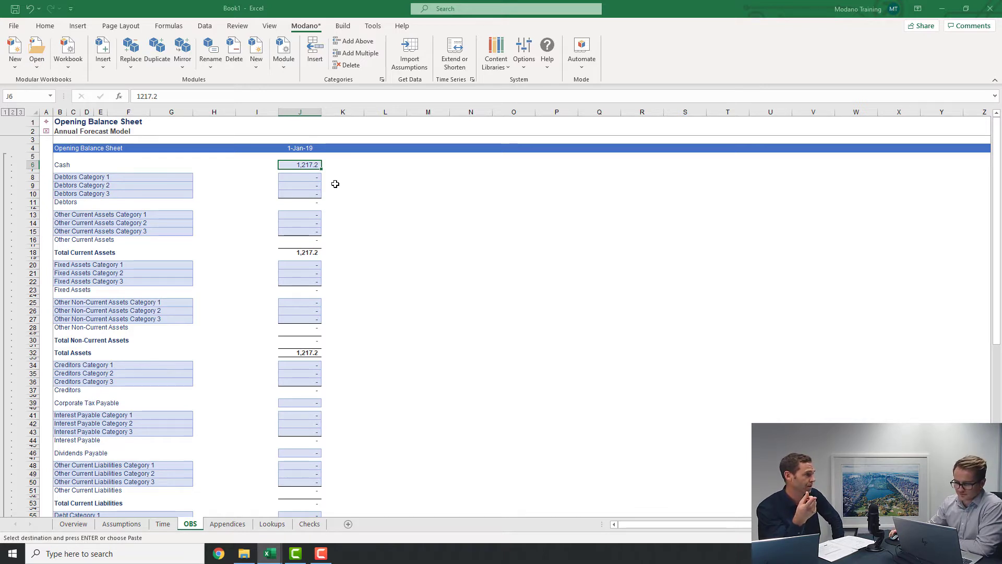
Inspect the Retained Profits formula in cell J78 of the opening balance sheet and its precedent cells, leaving it unedited
{"action": "scroll", "coordinate": [295, 224], "scroll_direction": "down", "scroll_amount": 14}
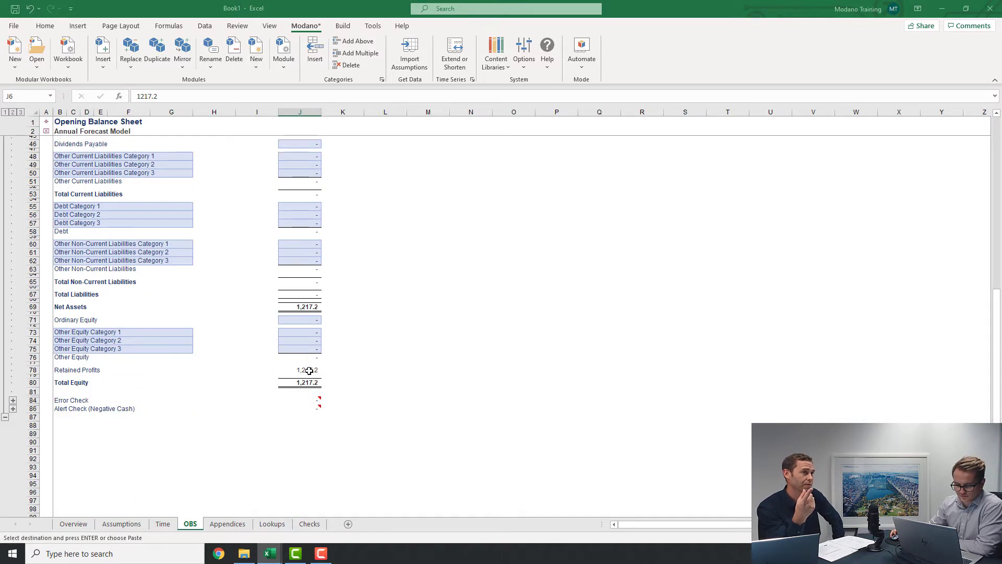
{"action": "left_click", "coordinate": [309, 371]}
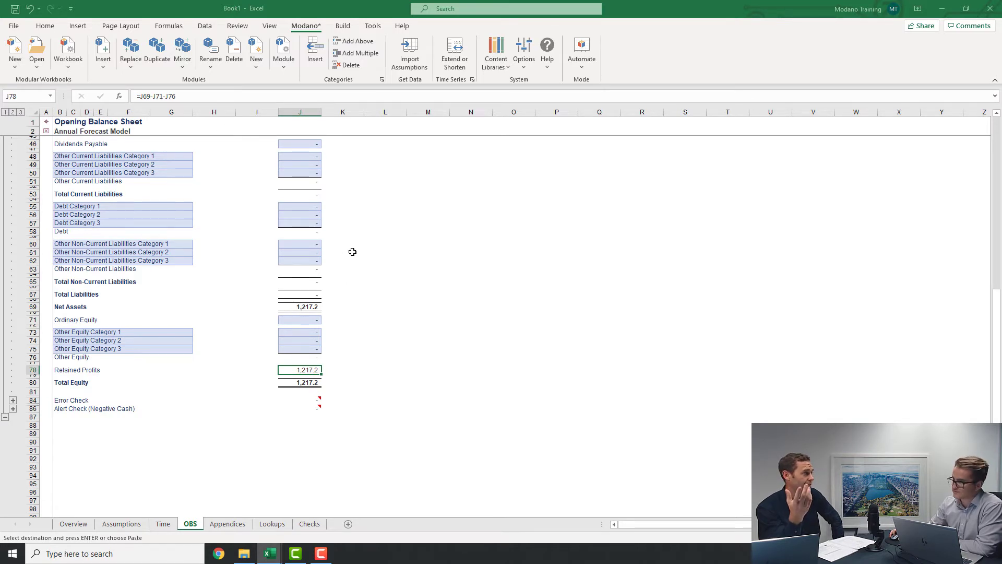
{"action": "key", "text": "F2"}
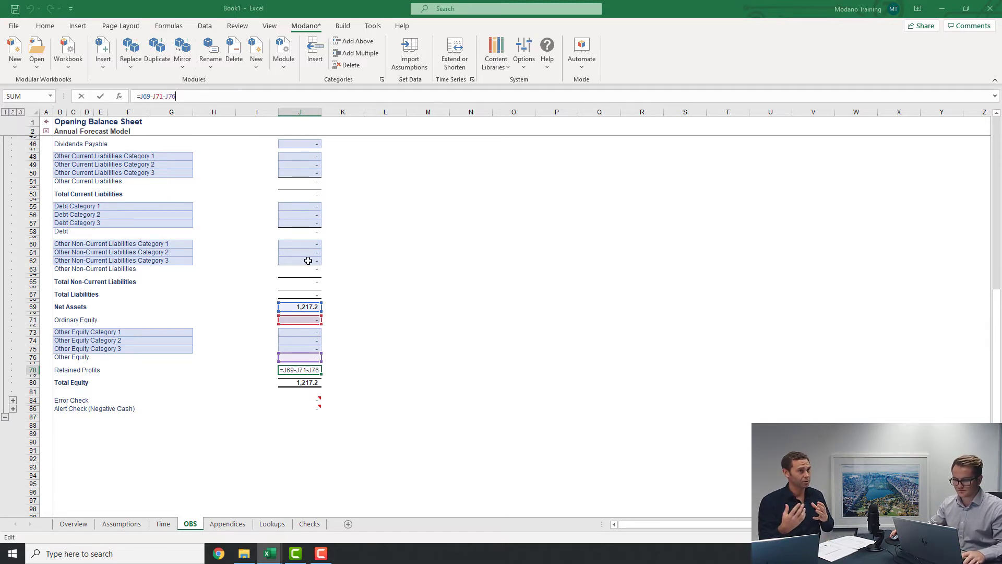
{"action": "key", "text": "Escape"}
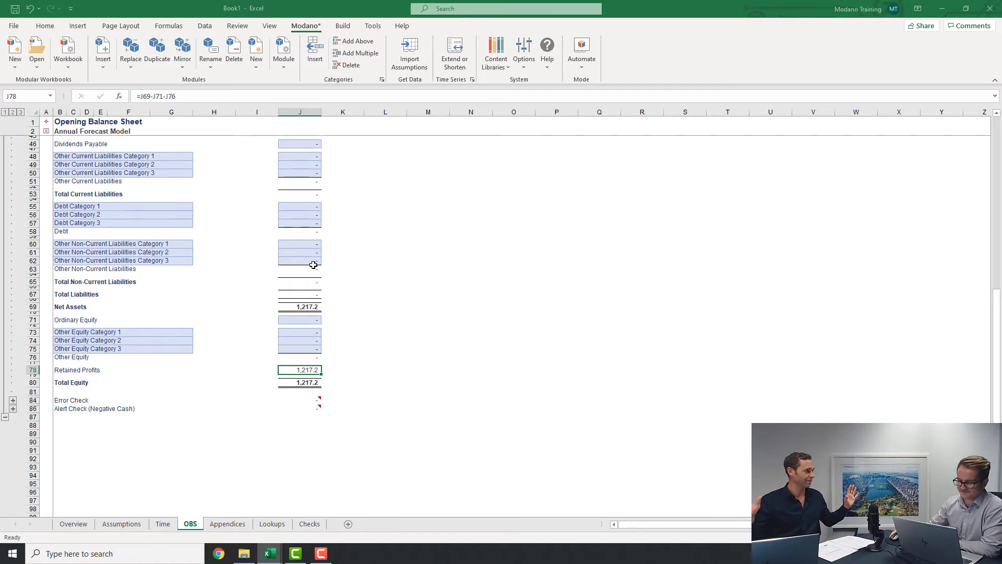
Insert the Balance Sheet (Chart of Accounts 1) module into the workbook
{"action": "scroll", "coordinate": [313, 265], "scroll_direction": "up", "scroll_amount": 14}
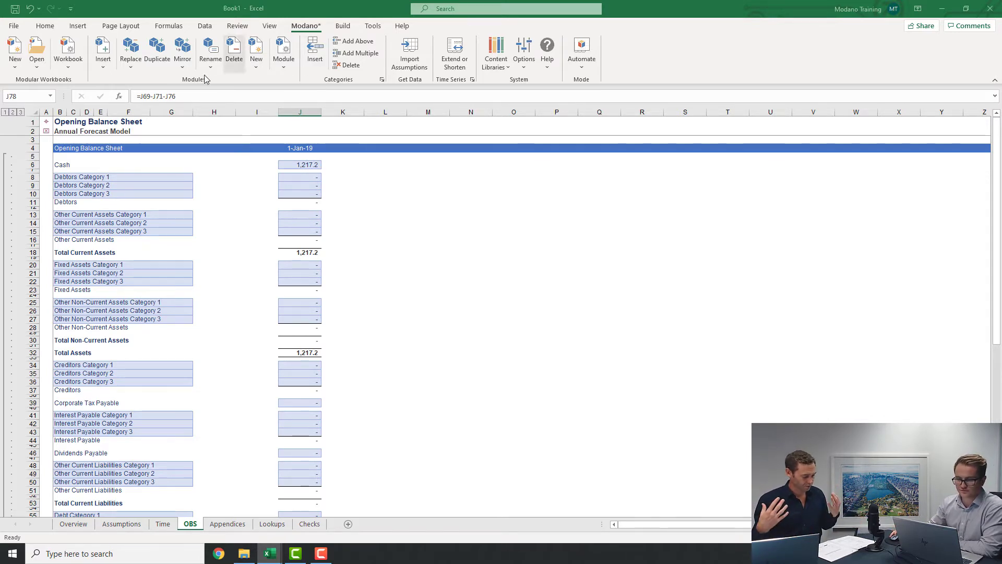
{"action": "left_click", "coordinate": [109, 68]}
{"action": "left_click", "coordinate": [136, 86]}
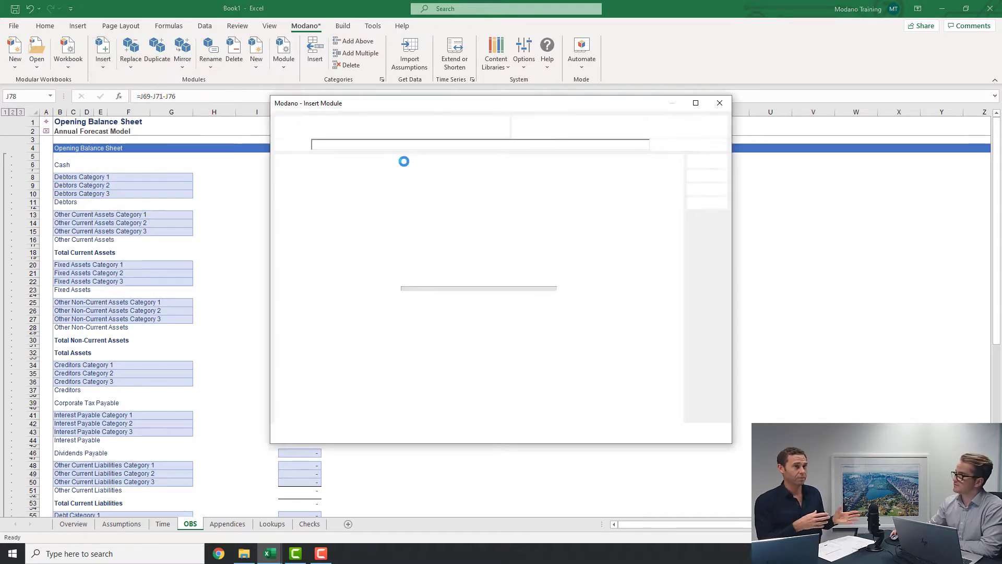
{"action": "scroll", "coordinate": [412, 219], "scroll_direction": "up", "scroll_amount": 15}
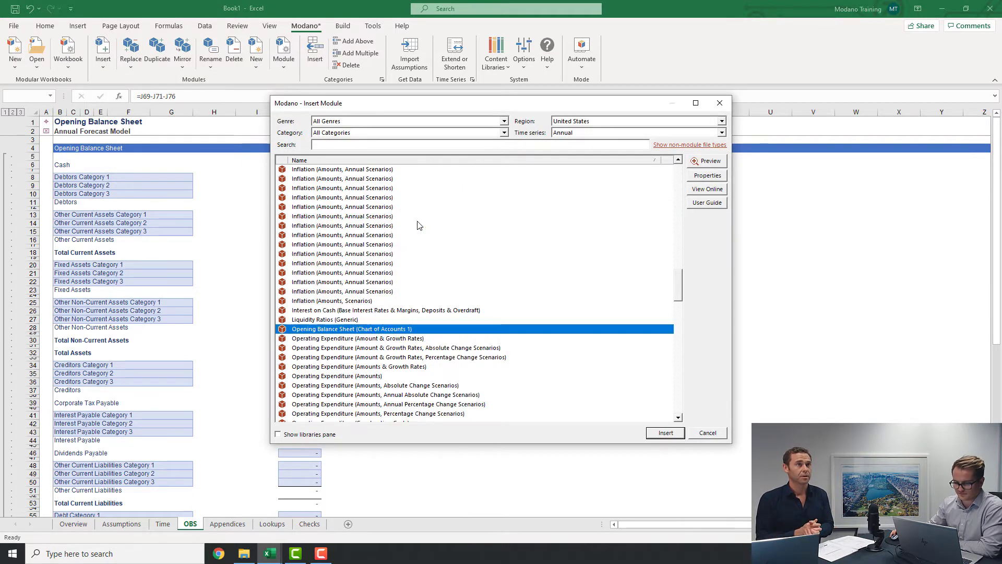
{"action": "left_click", "coordinate": [368, 180]}
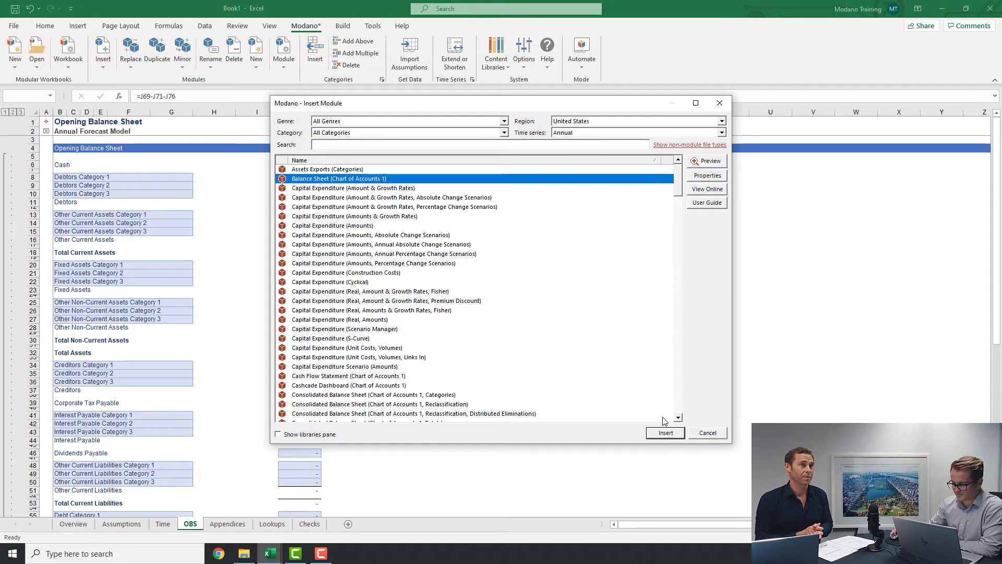
{"action": "left_click", "coordinate": [670, 434]}
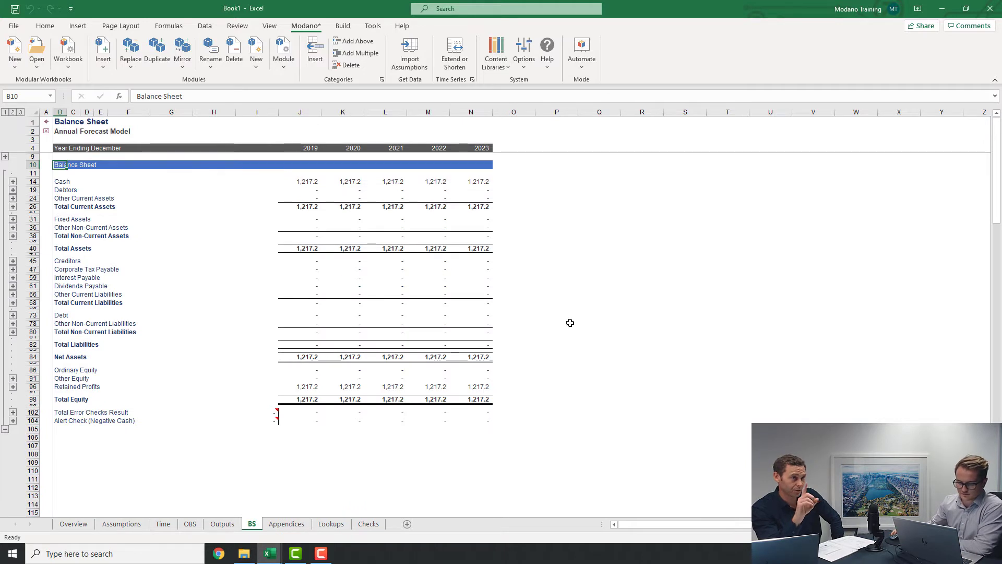
Expand the Cash and Retained Profits row groups on the BS sheet and examine their 2019 opening balance formulas
{"action": "left_click", "coordinate": [308, 386]}
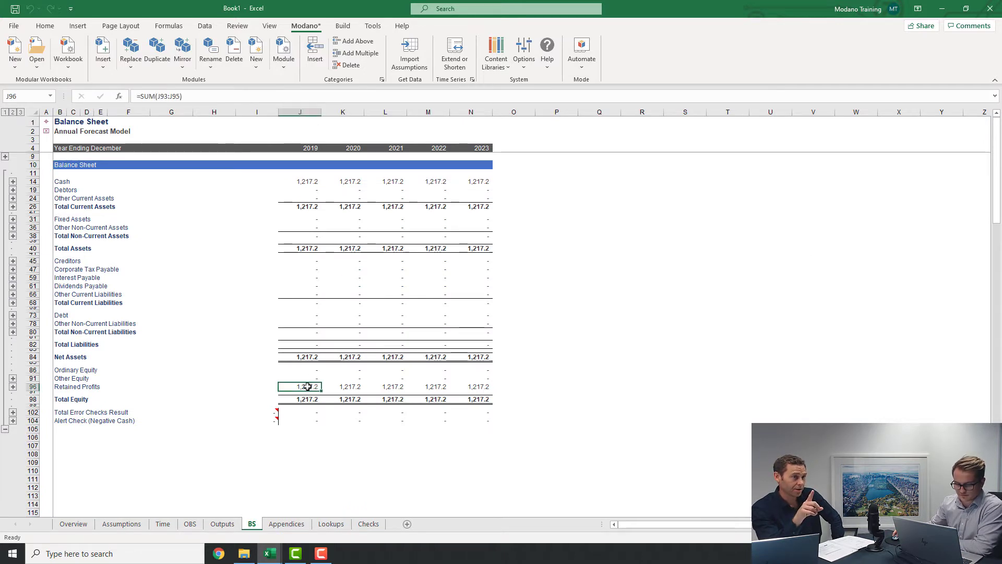
{"action": "left_click", "coordinate": [309, 181]}
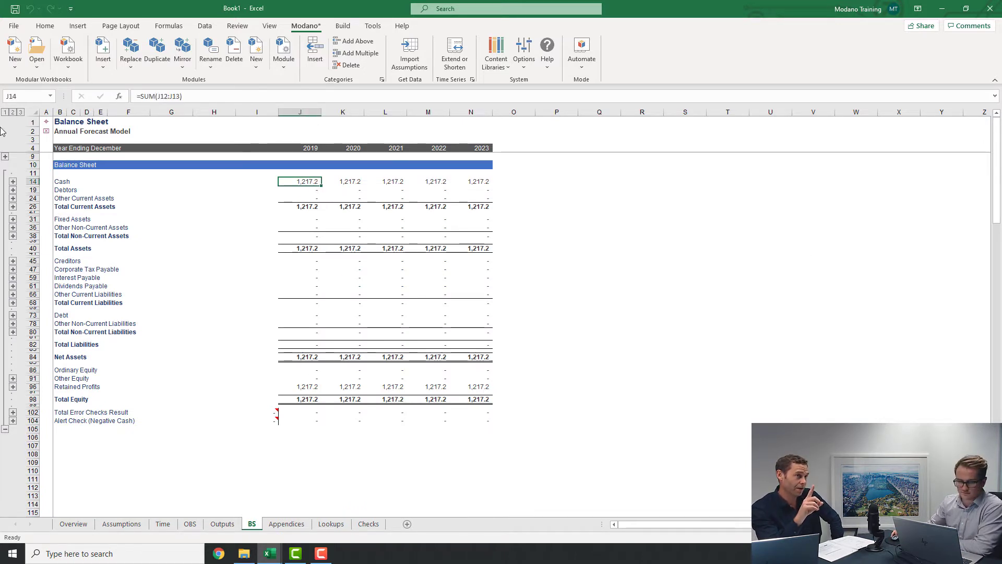
{"action": "left_click", "coordinate": [13, 181]}
{"action": "left_click", "coordinate": [307, 403]}
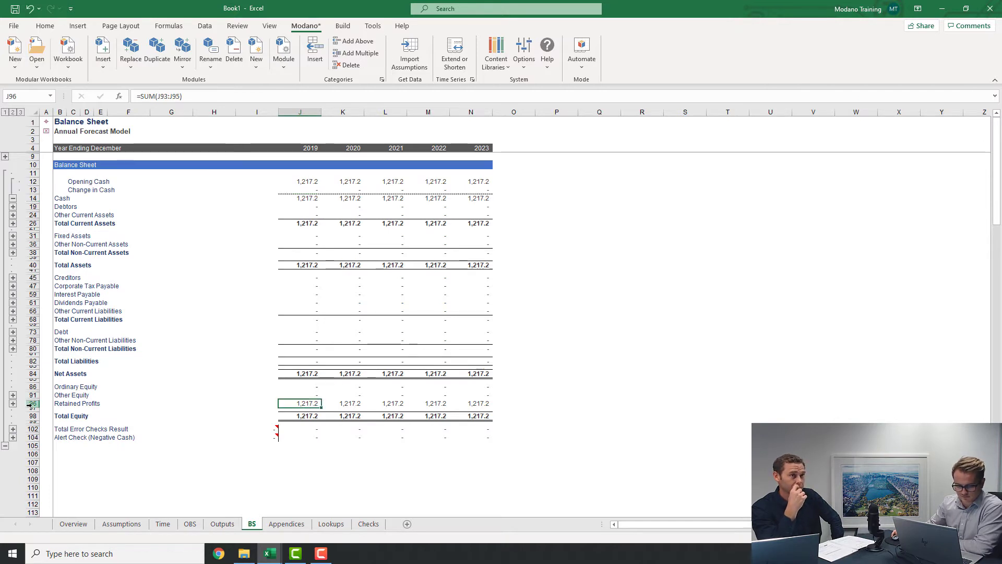
{"action": "left_click", "coordinate": [13, 404]}
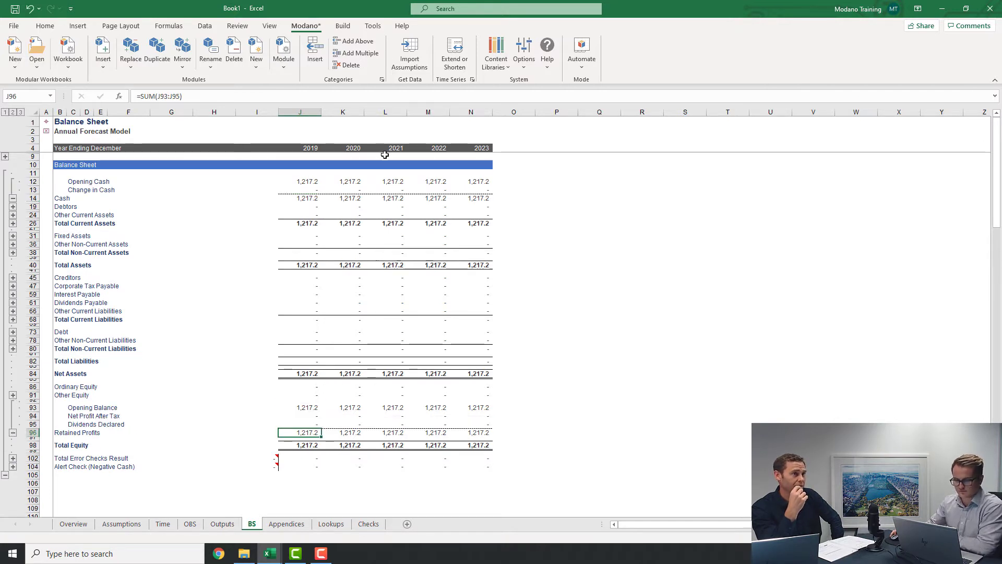
{"action": "left_click", "coordinate": [311, 181]}
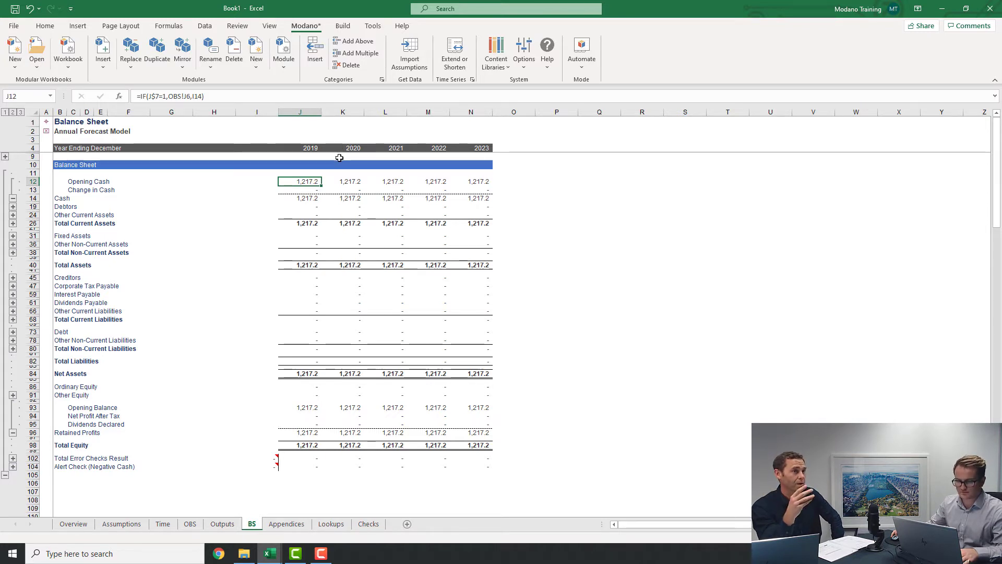
{"action": "left_click", "coordinate": [311, 408]}
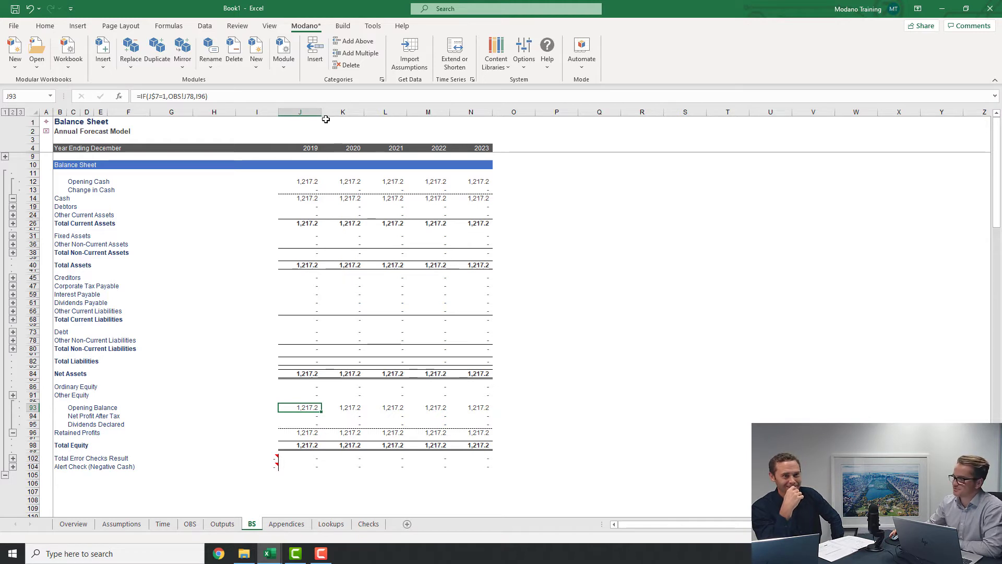
{"action": "left_click", "coordinate": [311, 182]}
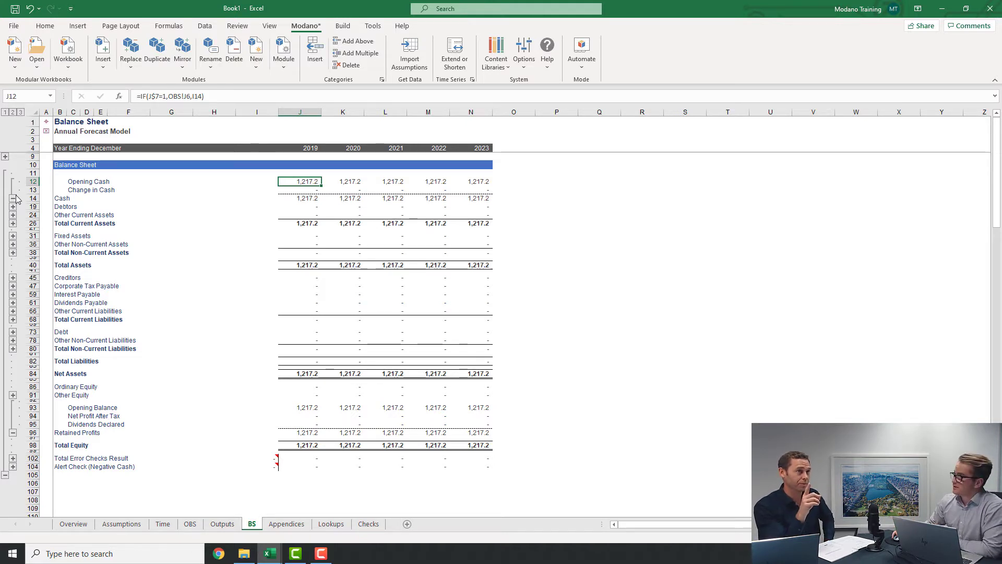
Display the individual module links between the Opening Balance Sheet and Balance Sheet modules in Project Manager, then close it
{"action": "left_click", "coordinate": [342, 25]}
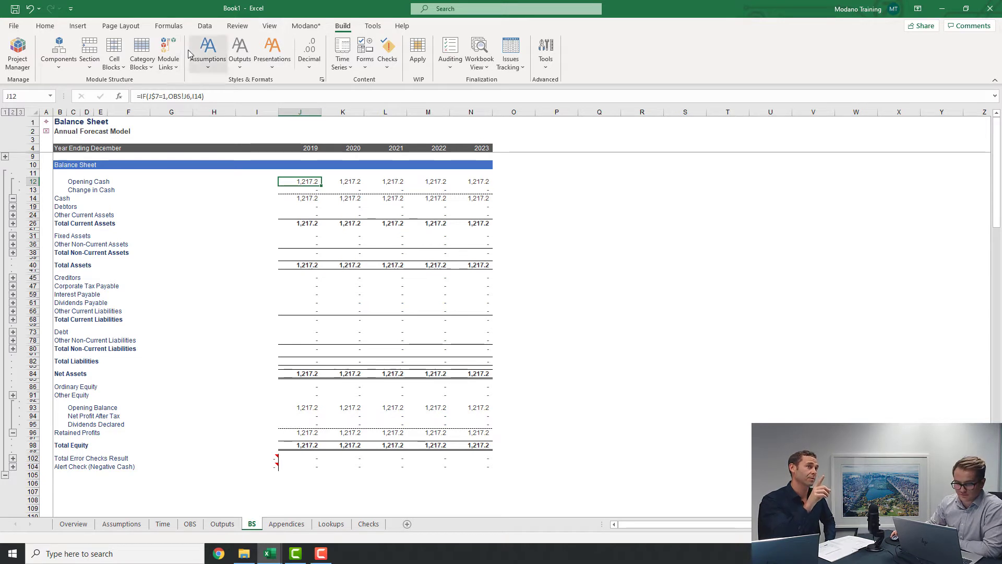
{"action": "left_click", "coordinate": [168, 47]}
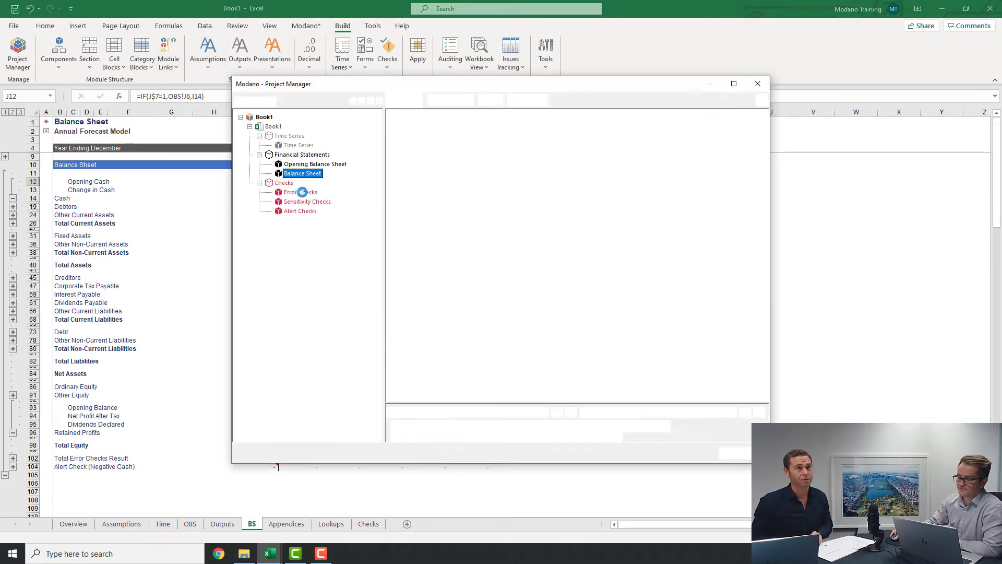
{"action": "left_click_drag", "start_coordinate": [502, 86], "coordinate": [459, 60]}
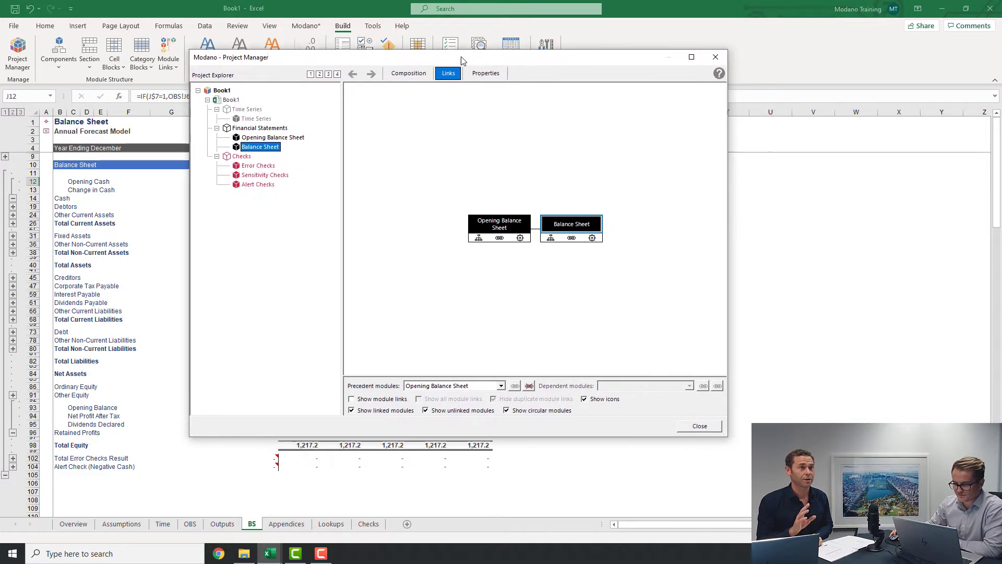
{"action": "left_click", "coordinate": [377, 399]}
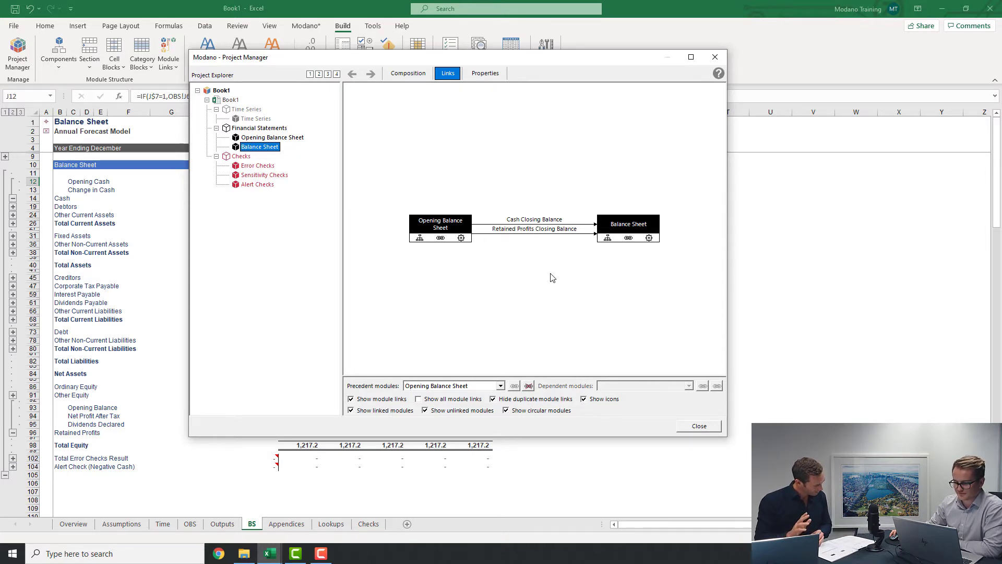
{"action": "left_click", "coordinate": [703, 428]}
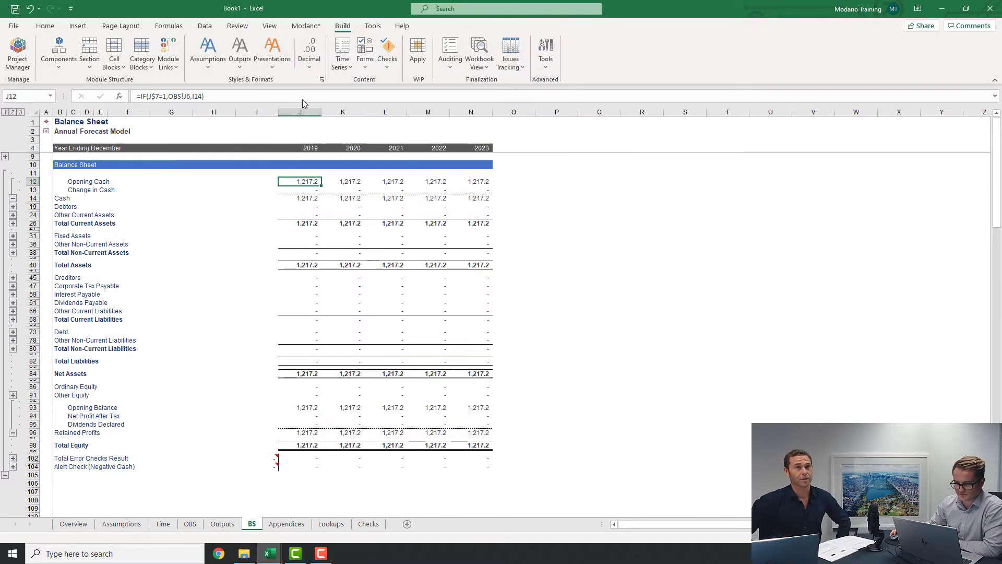
Insert the Income Statement (Chart of Accounts 1) module into the workbook
{"action": "left_click", "coordinate": [306, 26]}
{"action": "left_click", "coordinate": [101, 54]}
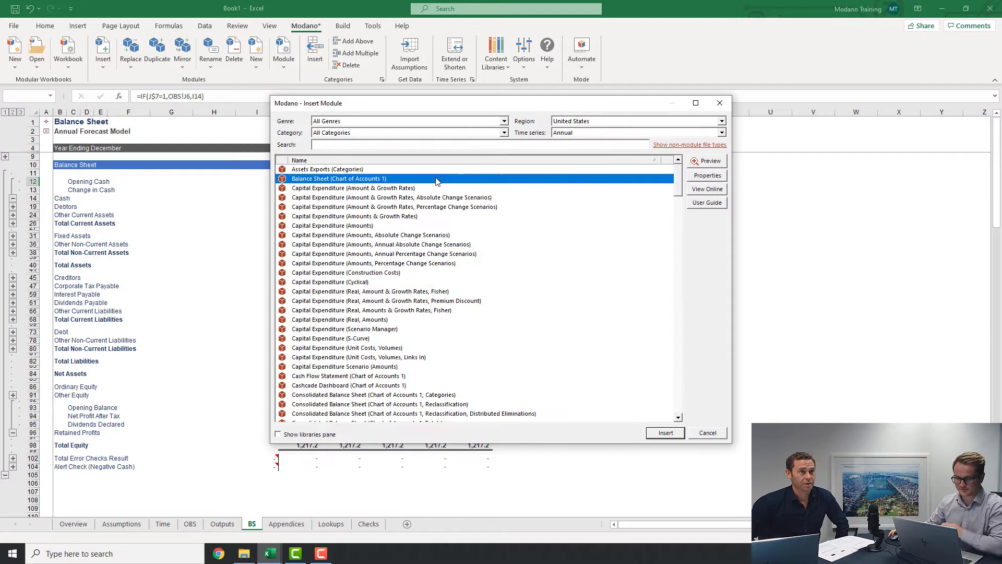
{"action": "left_click", "coordinate": [382, 235]}
{"action": "key", "text": "i"}
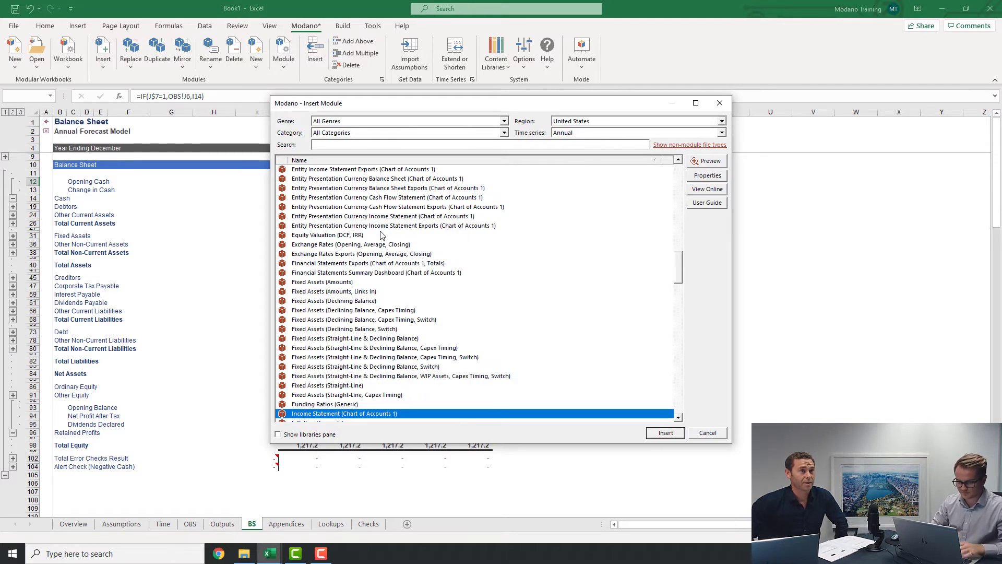
{"action": "key", "text": "Return"}
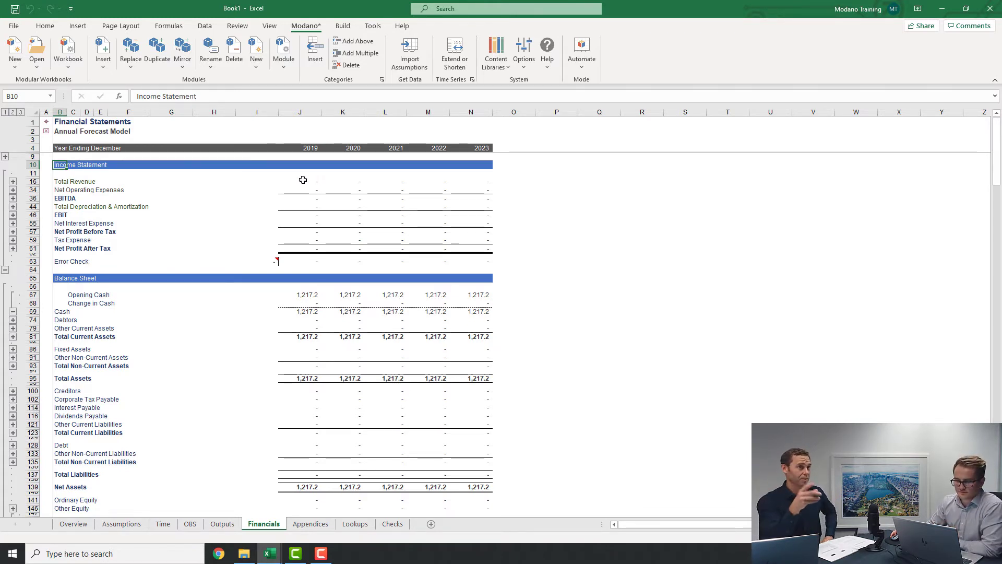
Expand the Total Revenue rows in the income statement and inspect the 2019 Revenue Category 1 and Net Profit After Tax cells
{"action": "left_click", "coordinate": [13, 182]}
{"action": "left_click", "coordinate": [61, 190]}
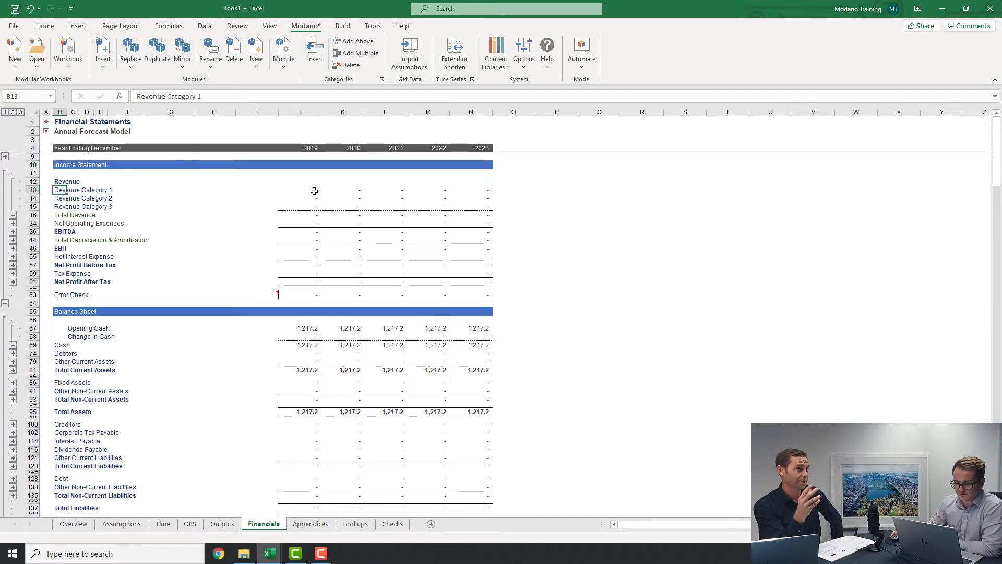
{"action": "left_click", "coordinate": [314, 191]}
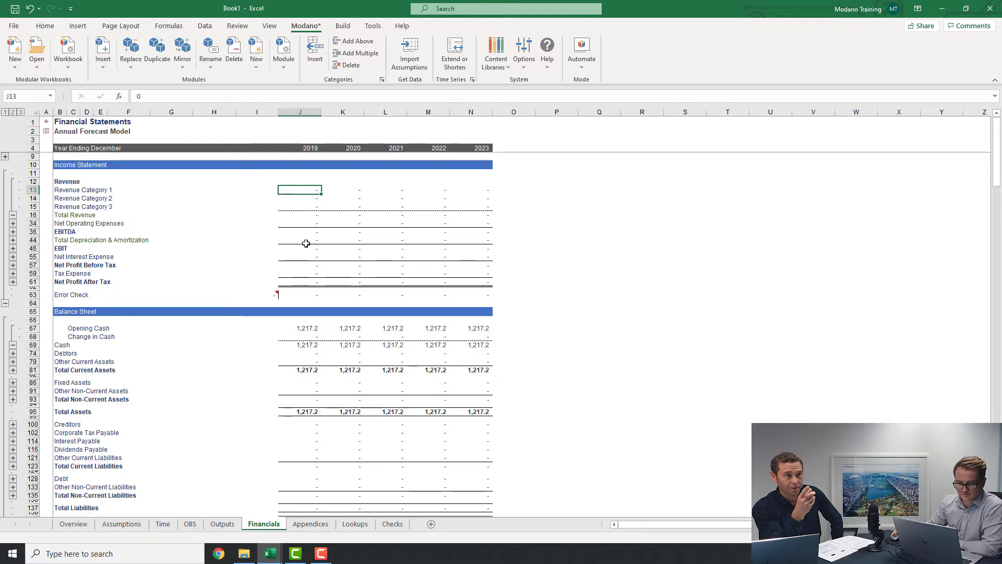
{"action": "left_click", "coordinate": [315, 283]}
{"action": "left_click", "coordinate": [165, 95]}
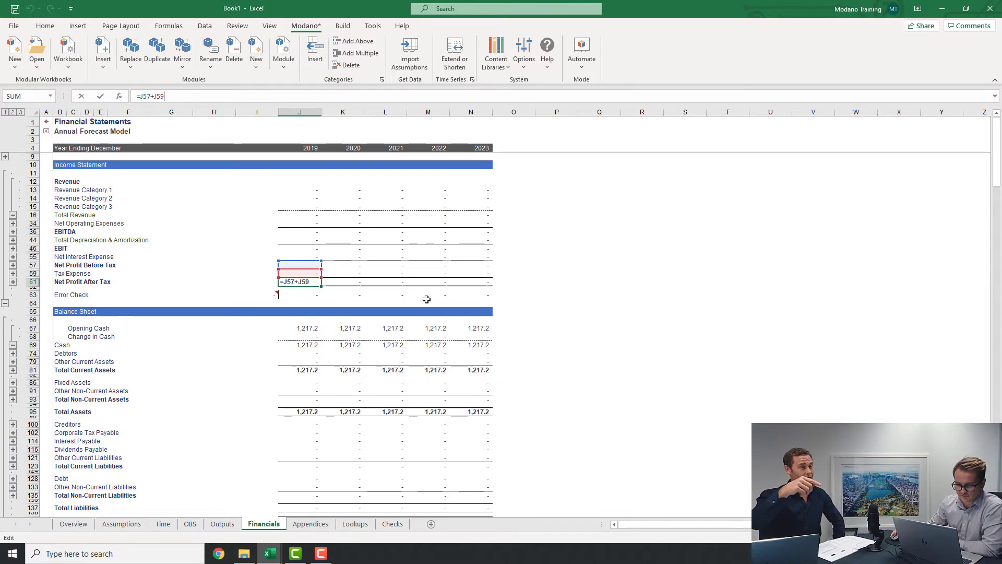
{"action": "key", "text": "Escape"}
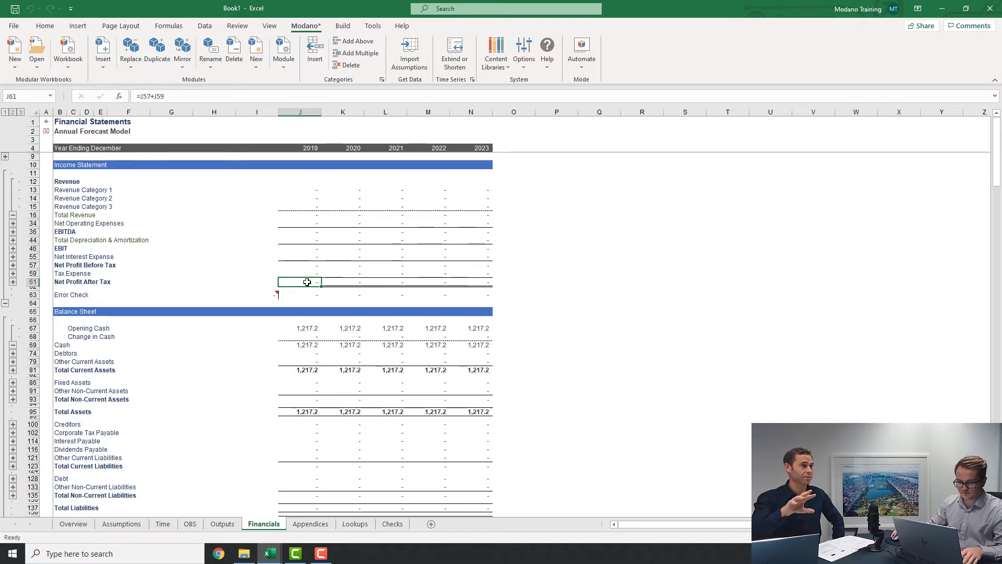
Inspect the 2019 Net Profit After Tax formula under Retained Profits in the balance sheet and its source cell in the income statement
{"action": "scroll", "coordinate": [308, 282], "scroll_direction": "down", "scroll_amount": 6}
{"action": "scroll", "coordinate": [306, 283], "scroll_direction": "up", "scroll_amount": 2}
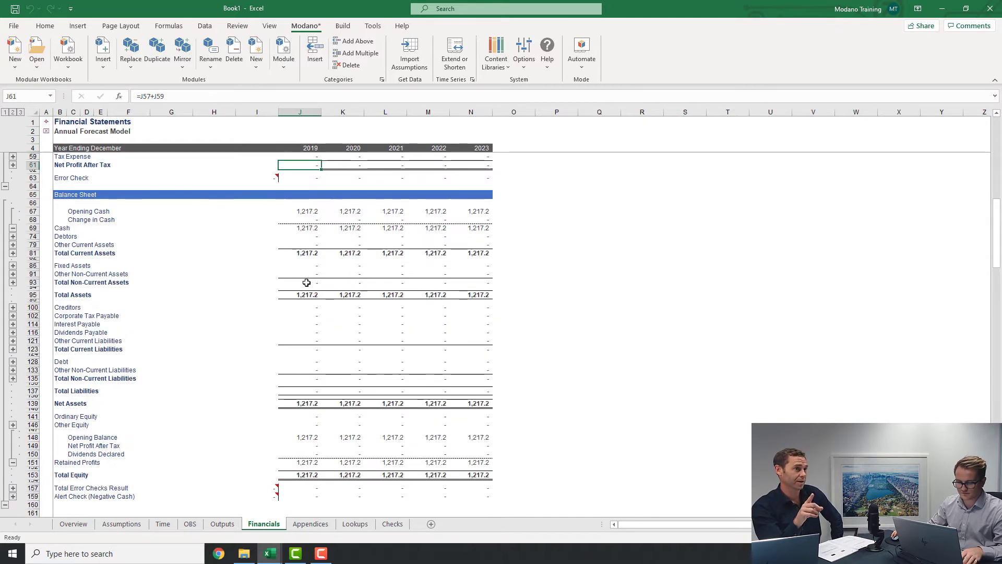
{"action": "left_click", "coordinate": [311, 452]}
{"action": "left_click", "coordinate": [312, 445]}
{"action": "type", "text": "="}
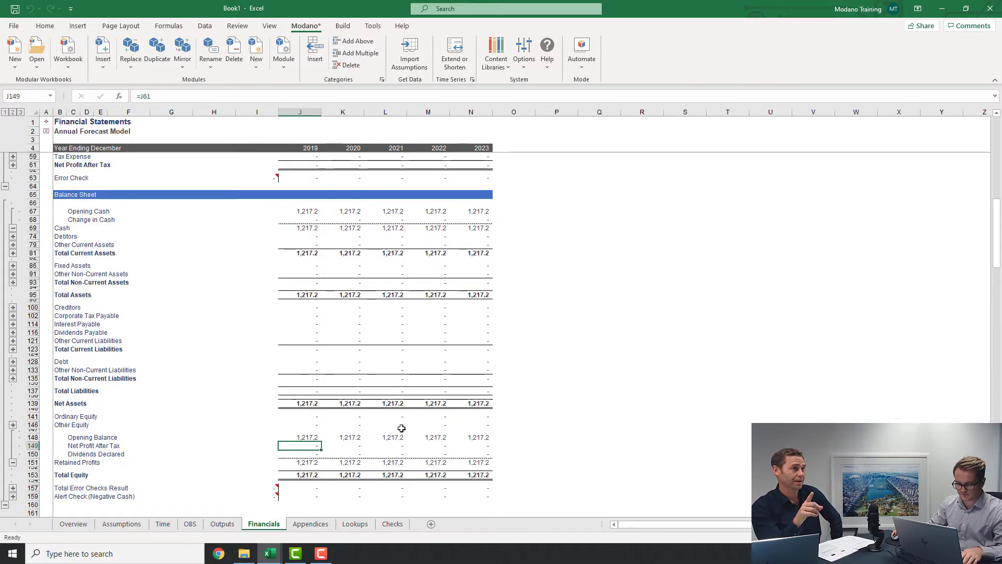
{"action": "left_click", "coordinate": [303, 165]}
{"action": "scroll", "coordinate": [392, 257], "scroll_direction": "up", "scroll_amount": 2}
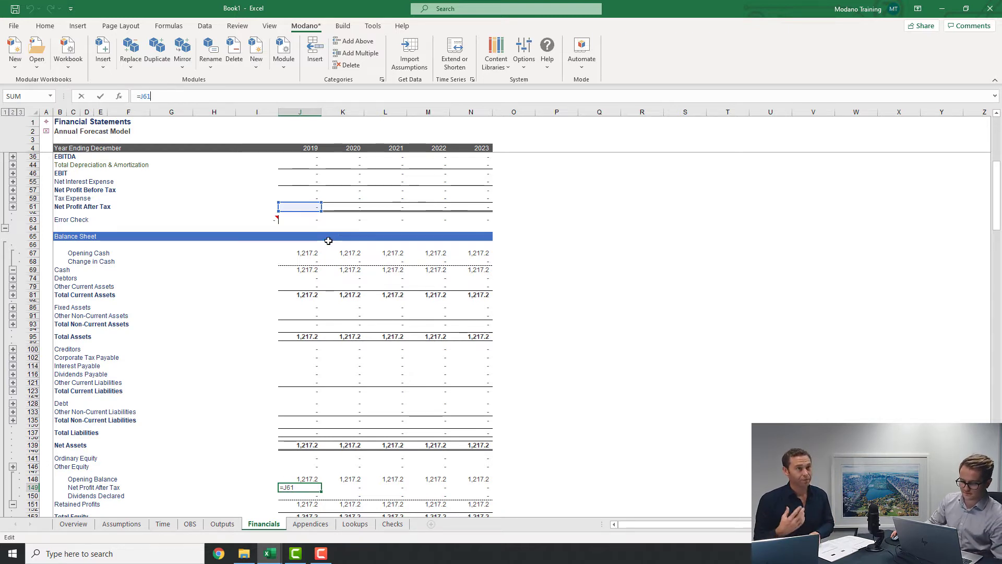
{"action": "key", "text": "Escape"}
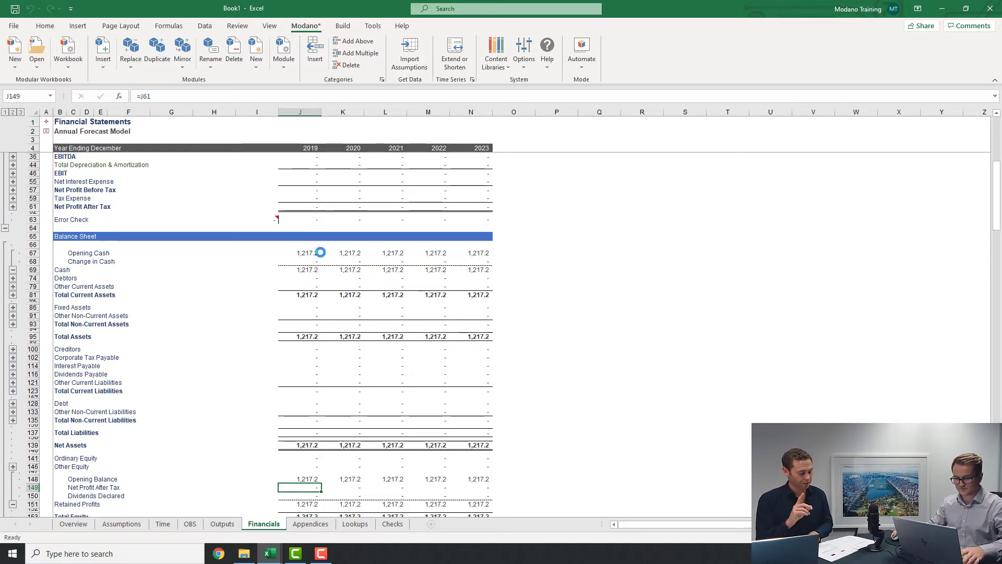
Display the Income Statement and Balance Sheet module links in Project Manager, examine the Net Profit After Tax link's description, then close it
{"action": "scroll", "coordinate": [321, 250], "scroll_direction": "up", "scroll_amount": 3}
{"action": "left_click", "coordinate": [310, 191]}
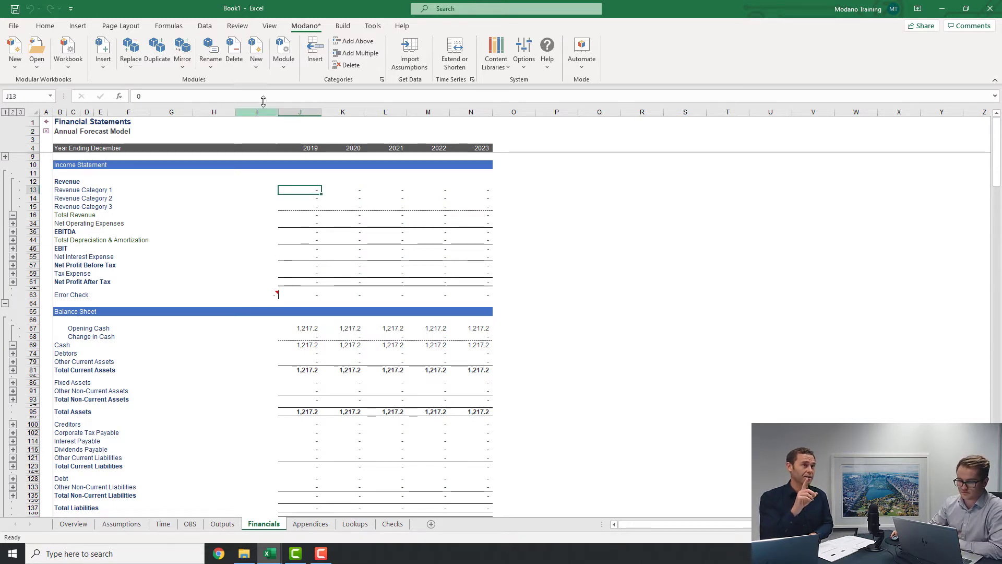
{"action": "left_click", "coordinate": [343, 25]}
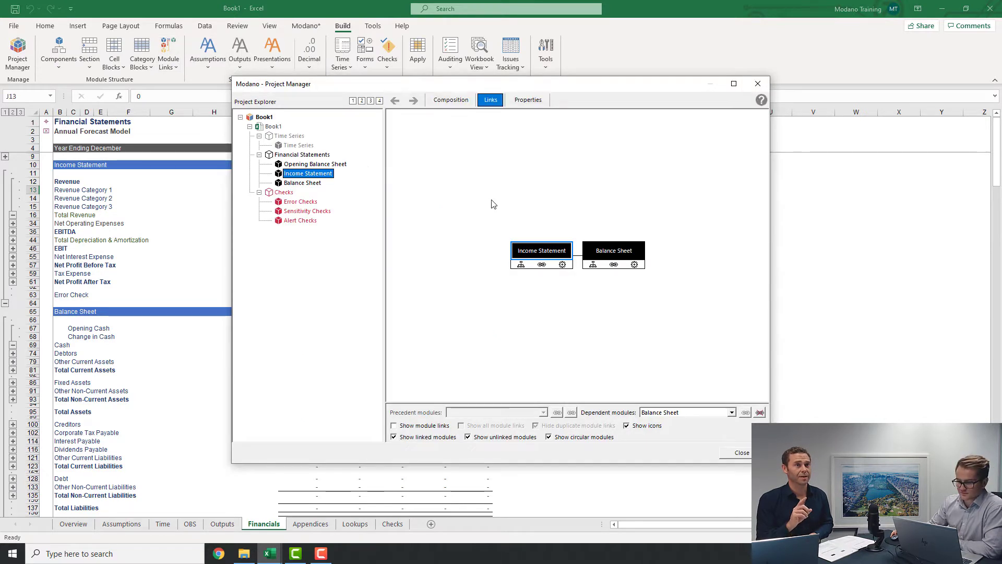
{"action": "left_click", "coordinate": [432, 425]}
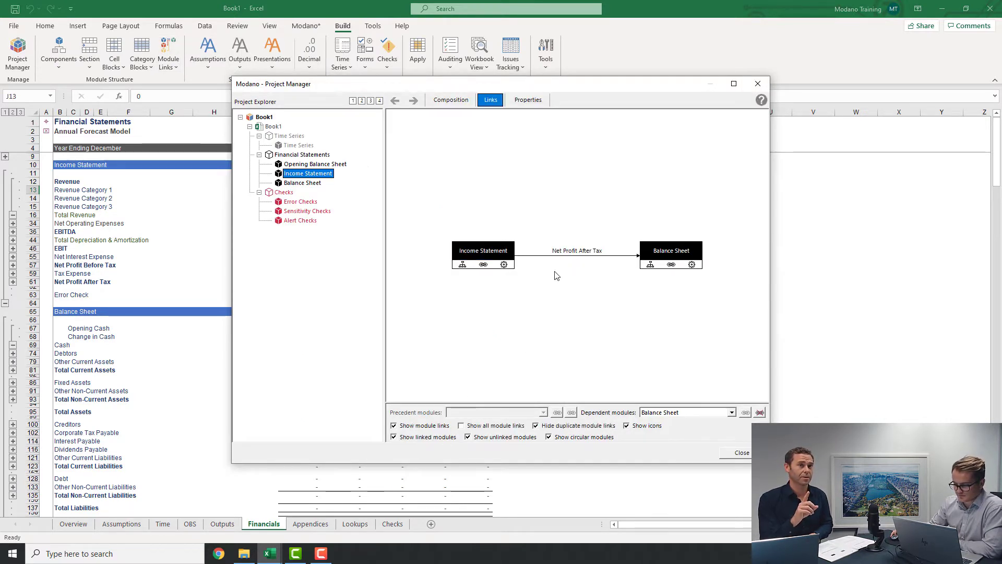
{"action": "left_click", "coordinate": [673, 267]}
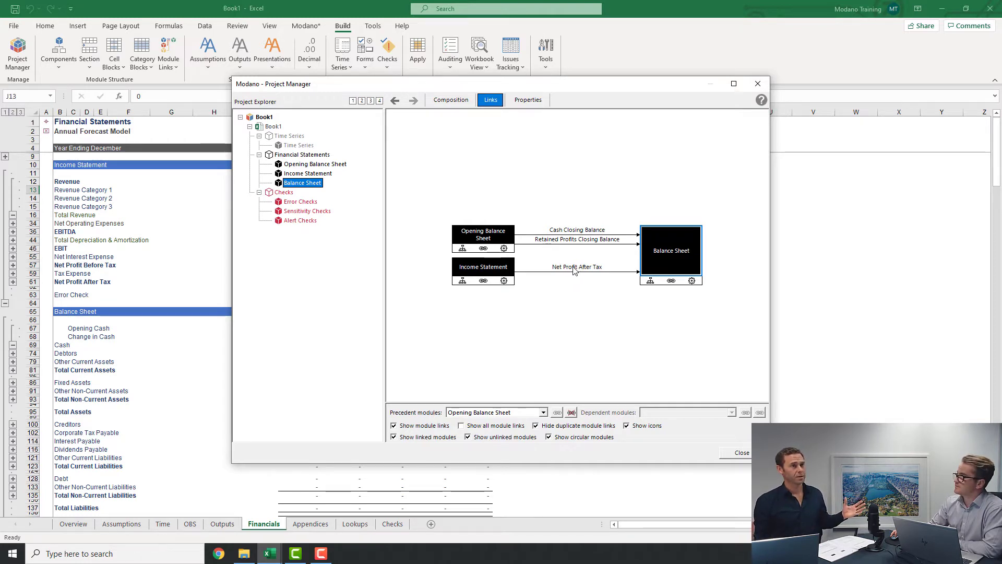
{"action": "mouse_move", "coordinate": [574, 269]}
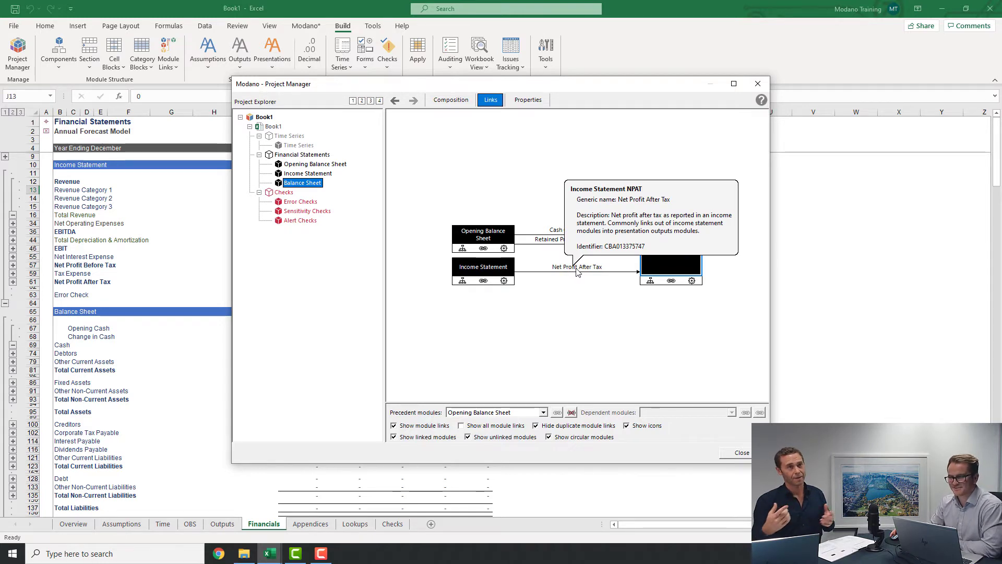
{"action": "double_click", "coordinate": [577, 271]}
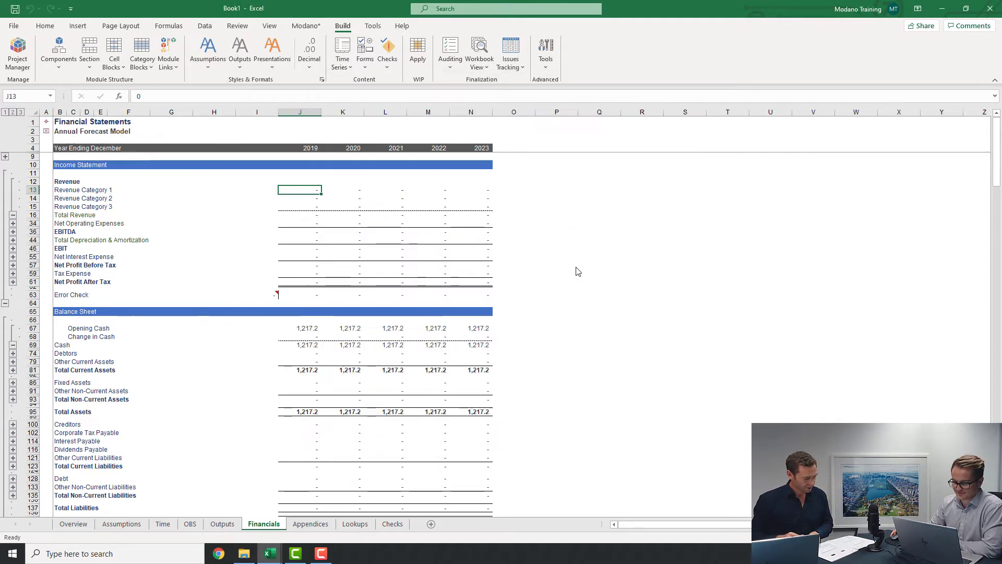
{"action": "left_click", "coordinate": [342, 265]}
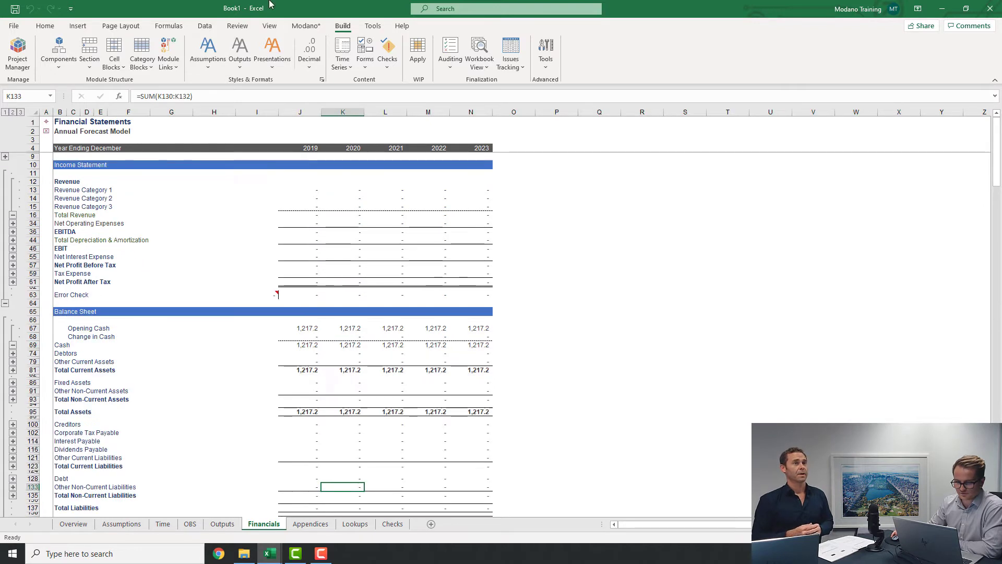
Insert the Cash Flow Statement (Chart of Accounts 1) module into the workbook from the web library
{"action": "left_click", "coordinate": [305, 25]}
{"action": "left_click", "coordinate": [104, 58]}
{"action": "left_click", "coordinate": [146, 84]}
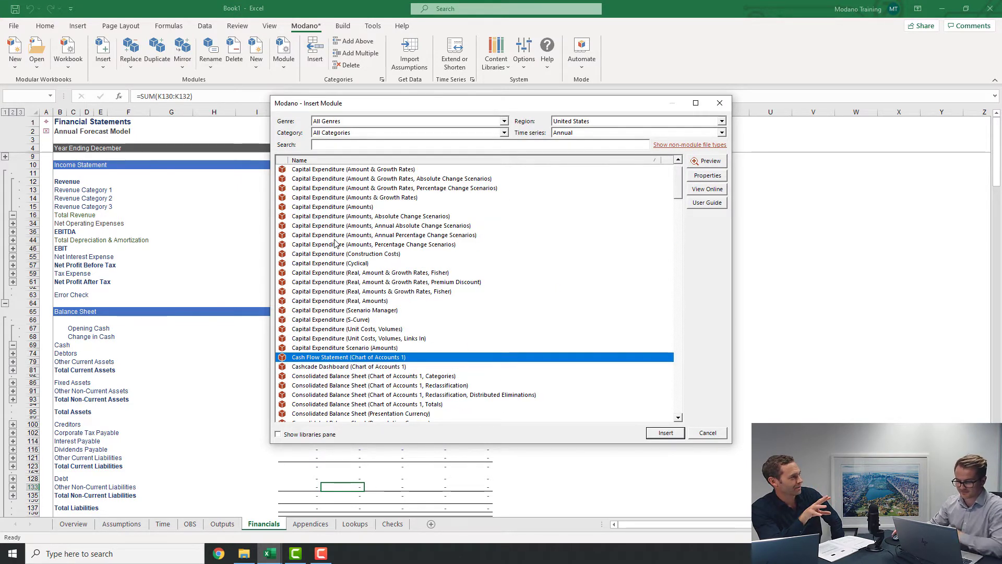
{"action": "left_click", "coordinate": [666, 432]}
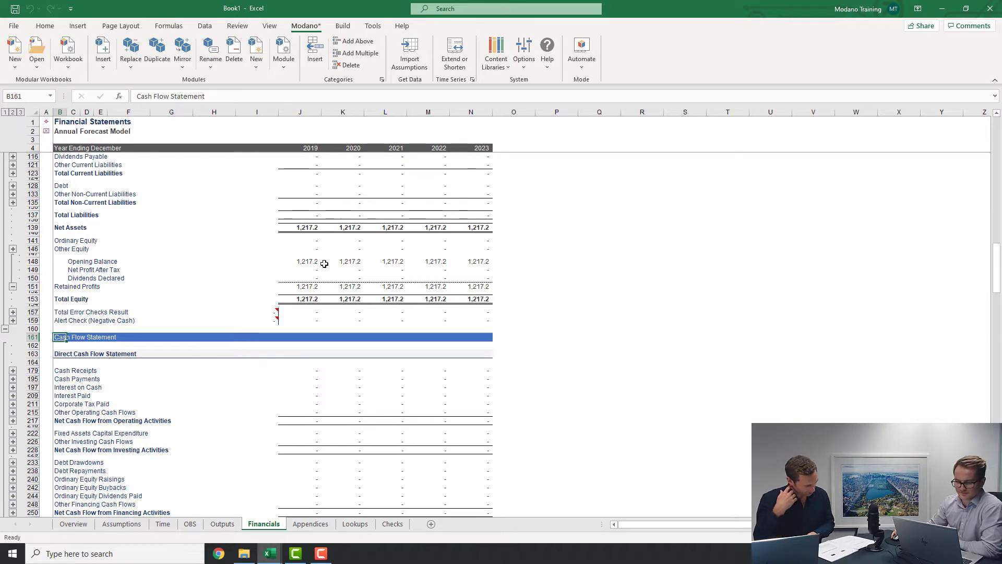
Review the financial statements and examine the cash flow statement down to the 2019 Net Increase/(Decrease) in Cash Held
{"action": "scroll", "coordinate": [320, 258], "scroll_direction": "up", "scroll_amount": 10}
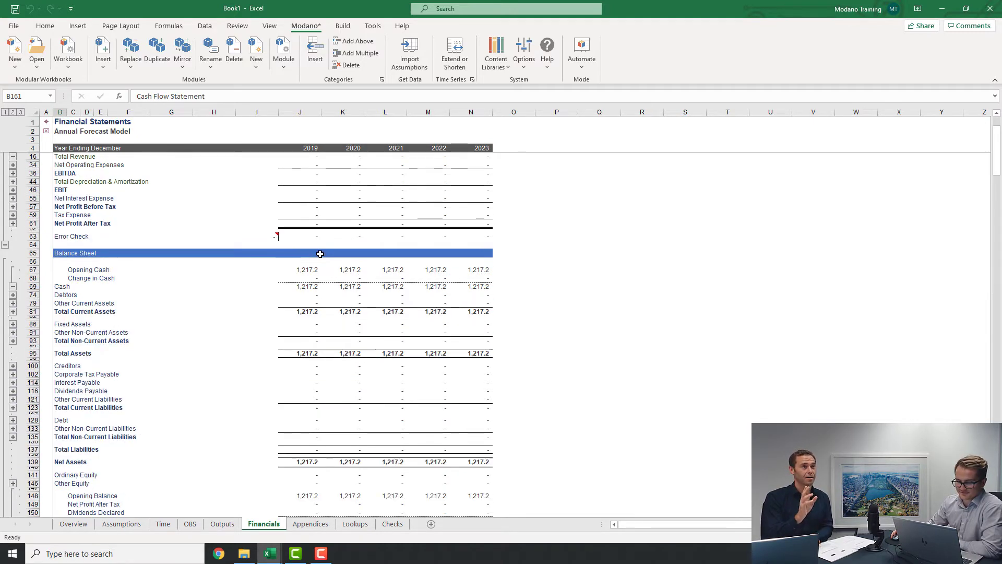
{"action": "scroll", "coordinate": [320, 254], "scroll_direction": "down", "scroll_amount": 10}
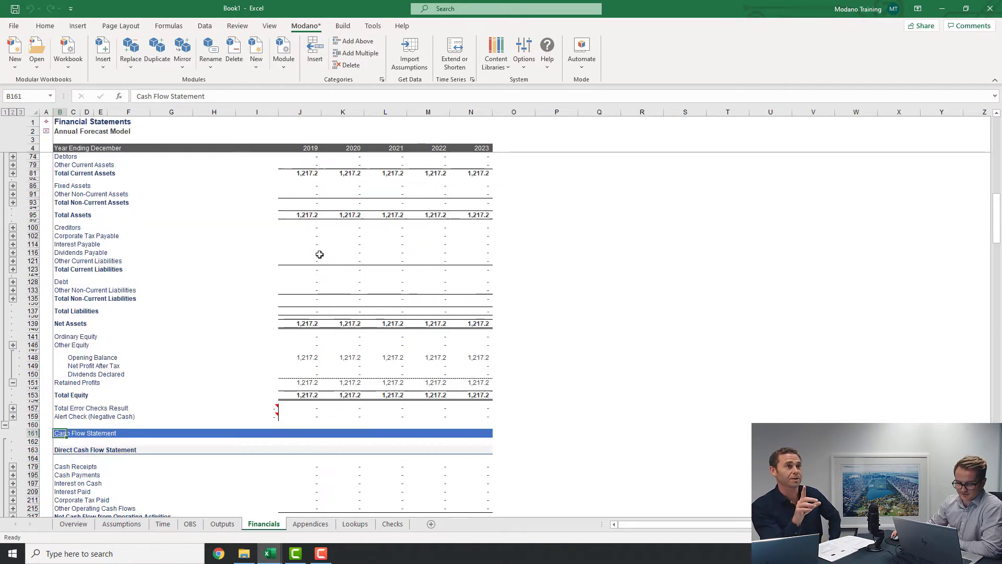
{"action": "scroll", "coordinate": [319, 255], "scroll_direction": "down", "scroll_amount": 5}
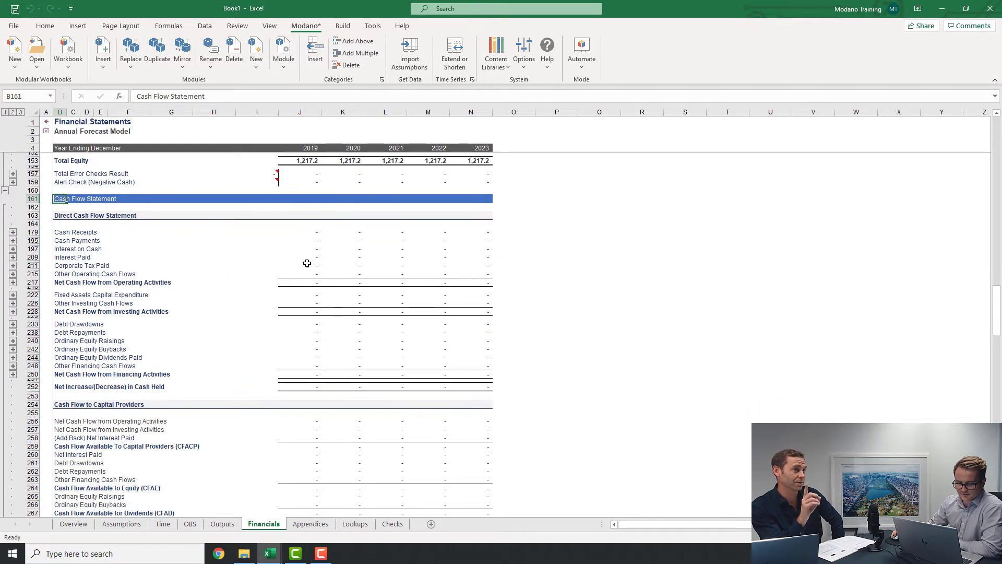
{"action": "scroll", "coordinate": [321, 209], "scroll_direction": "down", "scroll_amount": 2}
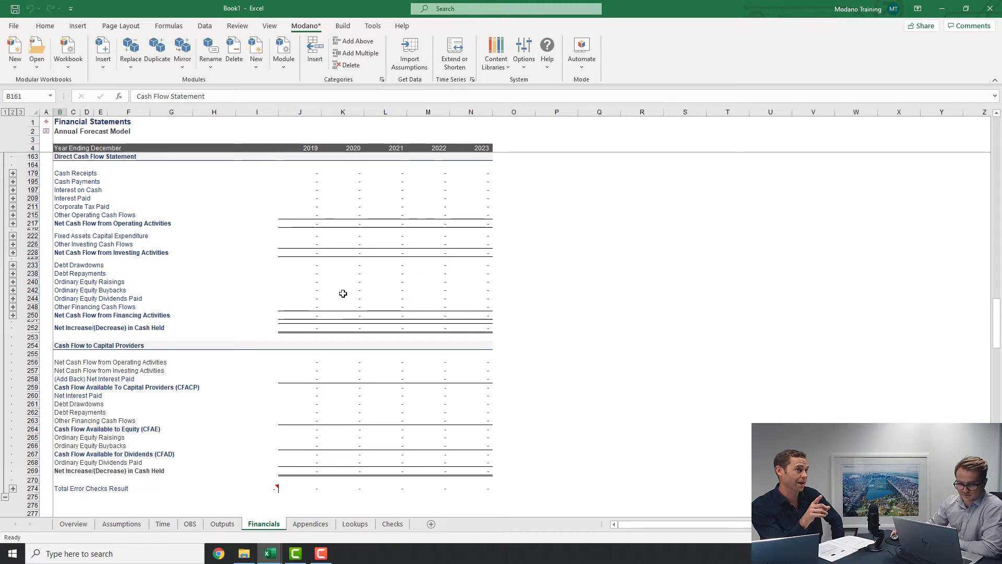
{"action": "left_click", "coordinate": [309, 470]}
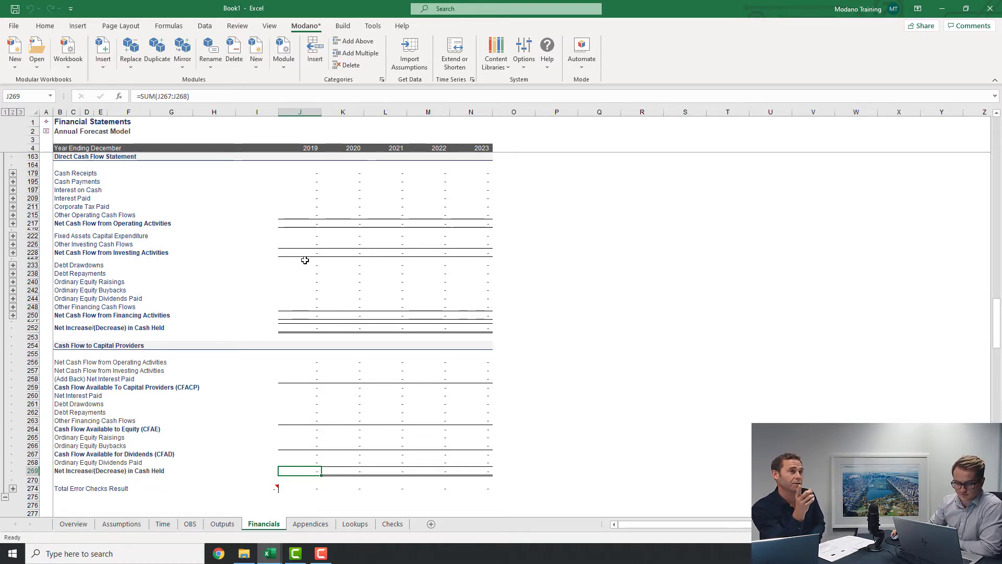
Inspect the balance sheet's 2019 Change in Cash formula and its source cell in the cash flow statement
{"action": "scroll", "coordinate": [305, 260], "scroll_direction": "up", "scroll_amount": 9}
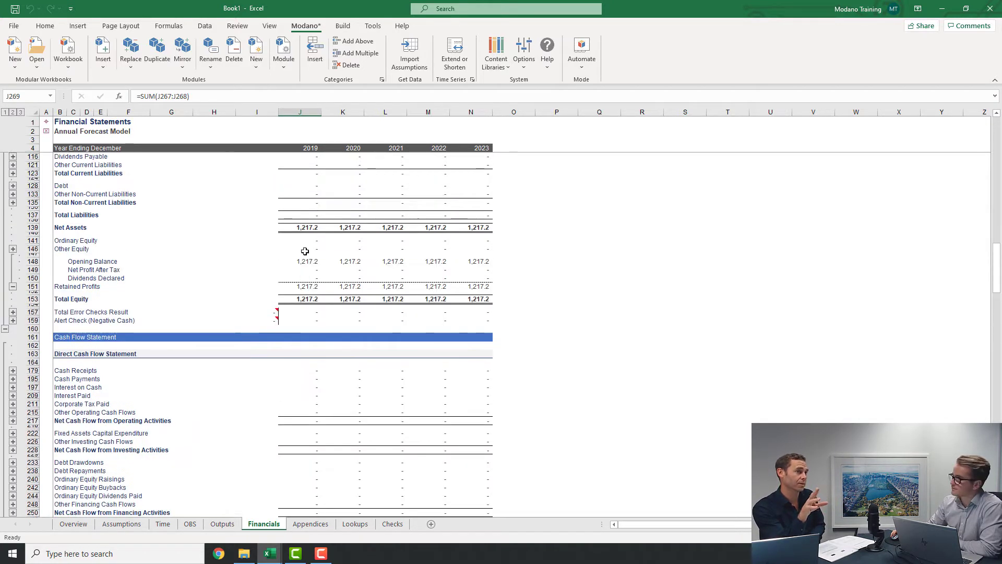
{"action": "scroll", "coordinate": [304, 251], "scroll_direction": "up", "scroll_amount": 8}
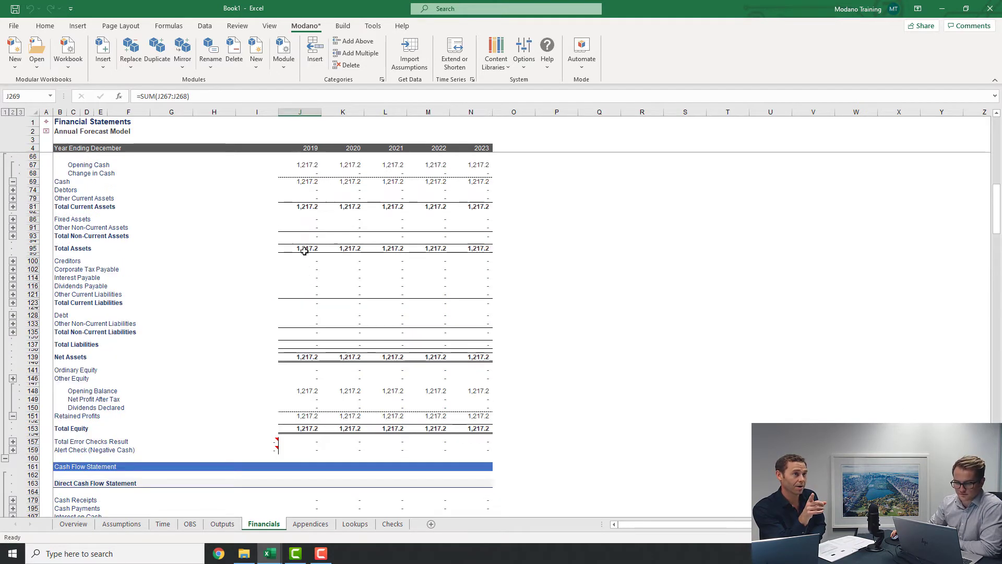
{"action": "scroll", "coordinate": [304, 253], "scroll_direction": "down", "scroll_amount": 5}
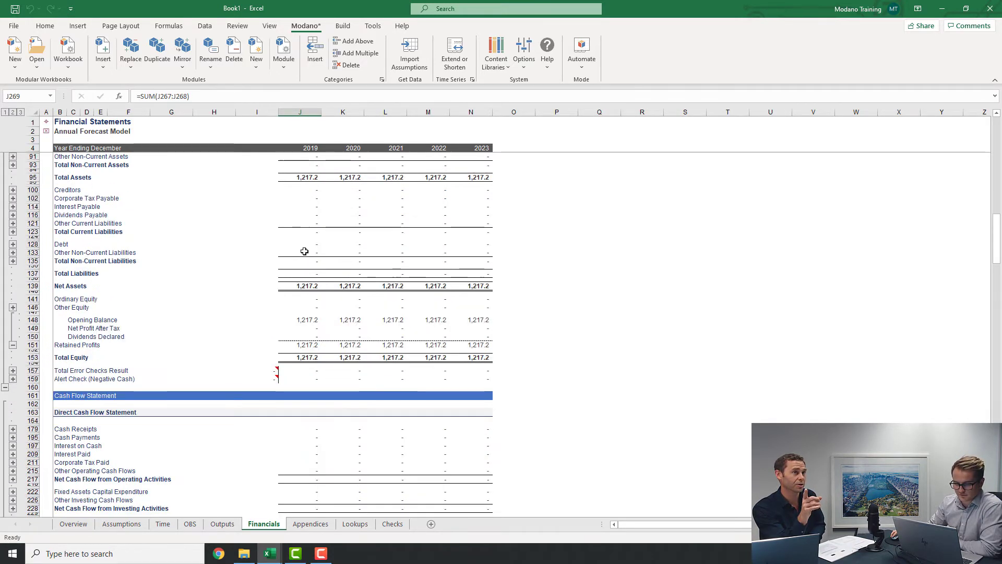
{"action": "scroll", "coordinate": [304, 253], "scroll_direction": "up", "scroll_amount": 5}
{"action": "left_click", "coordinate": [308, 221]}
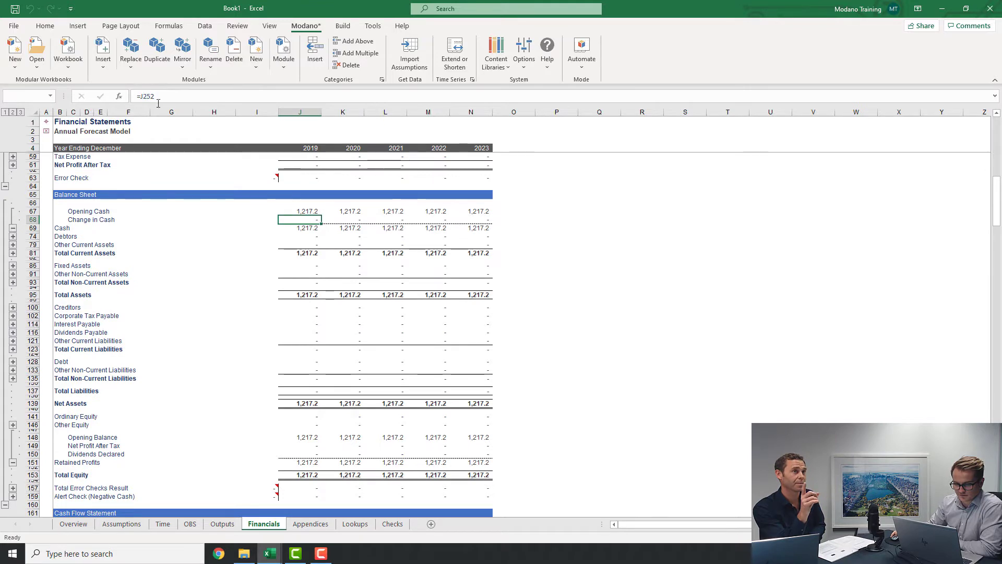
{"action": "key", "text": "F2"}
{"action": "scroll", "coordinate": [318, 344], "scroll_direction": "down", "scroll_amount": 5}
{"action": "scroll", "coordinate": [319, 340], "scroll_direction": "down", "scroll_amount": 3}
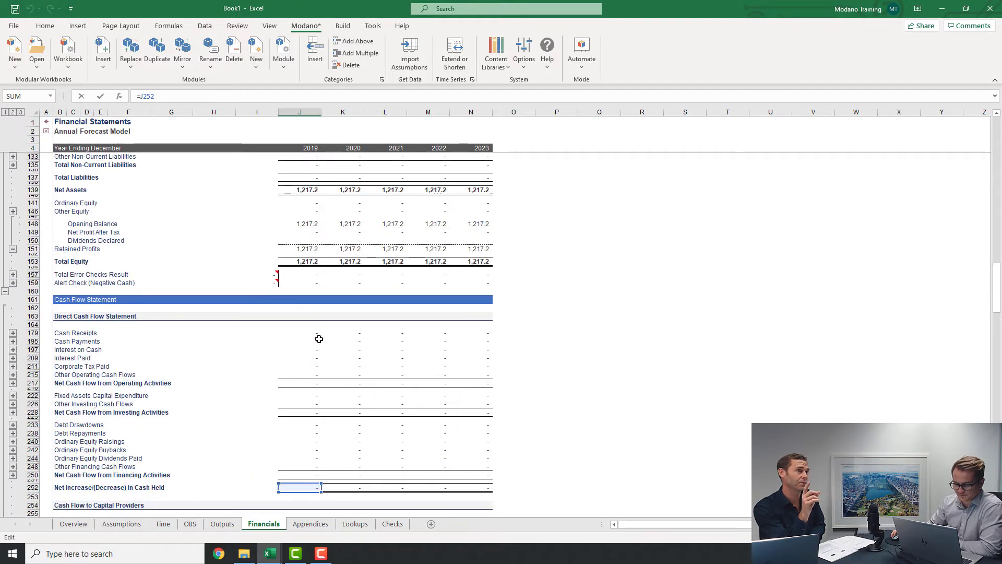
{"action": "key", "text": "Escape"}
Trace the 2019 Change in Cash formula's precedent with Traverse Formula, then close the tool
{"action": "key", "text": "alt+b"}
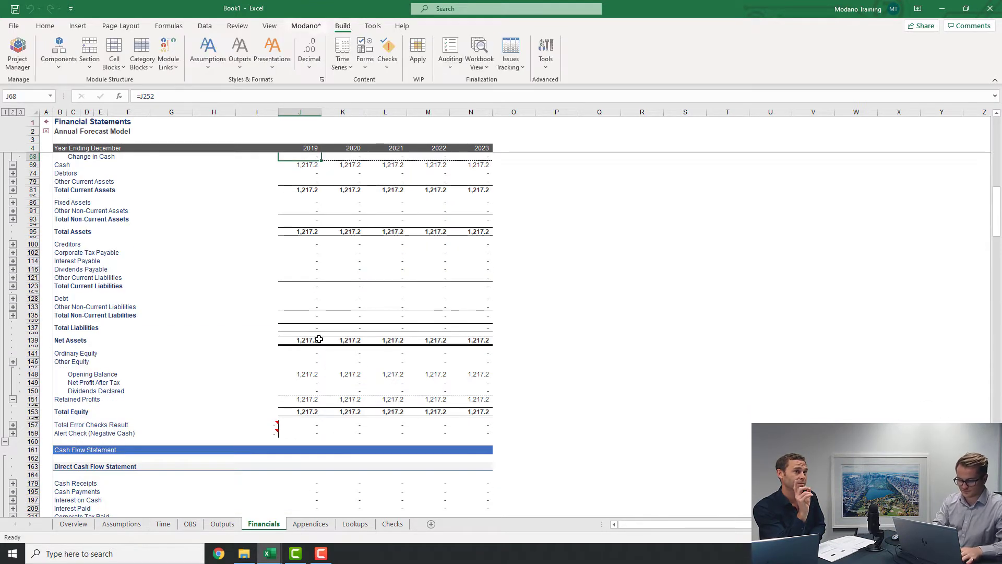
{"action": "key", "text": "a"}
{"action": "key", "text": "t"}
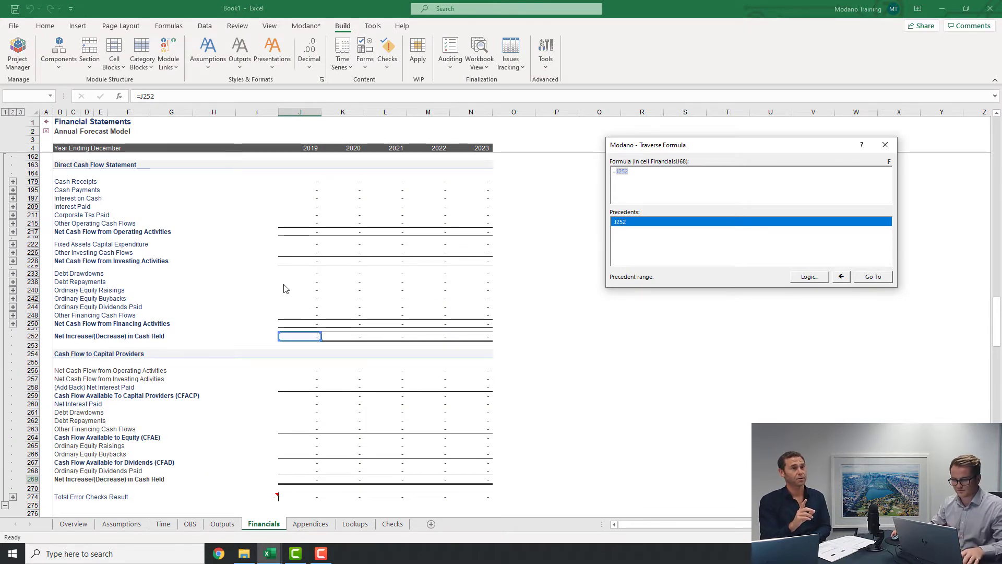
{"action": "key", "text": "Escape"}
{"action": "scroll", "coordinate": [300, 258], "scroll_direction": "up", "scroll_amount": 3}
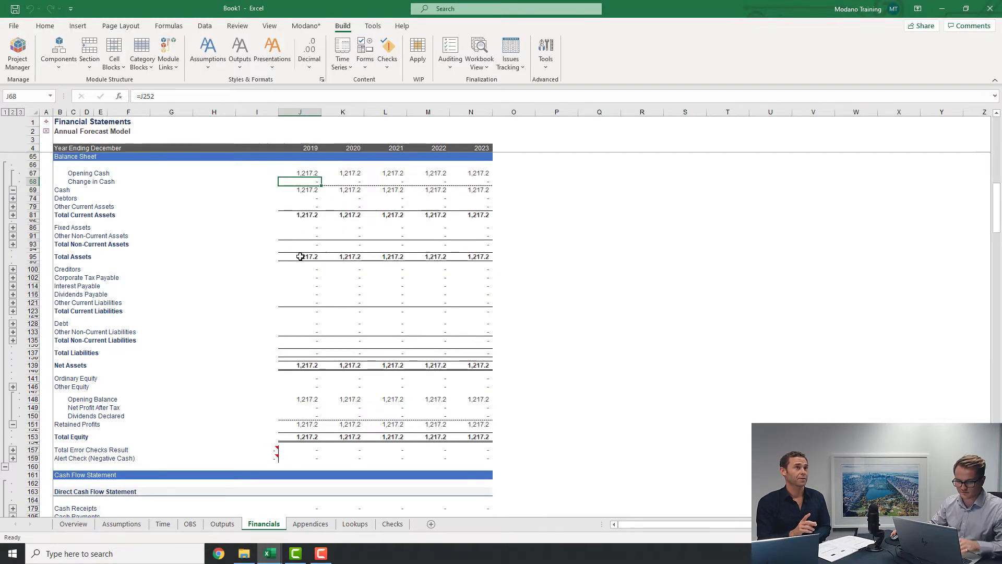
Show the individual links feeding the Balance Sheet module in Project Manager, including the Cash Flow Statement link, then close it
{"action": "left_click", "coordinate": [174, 50]}
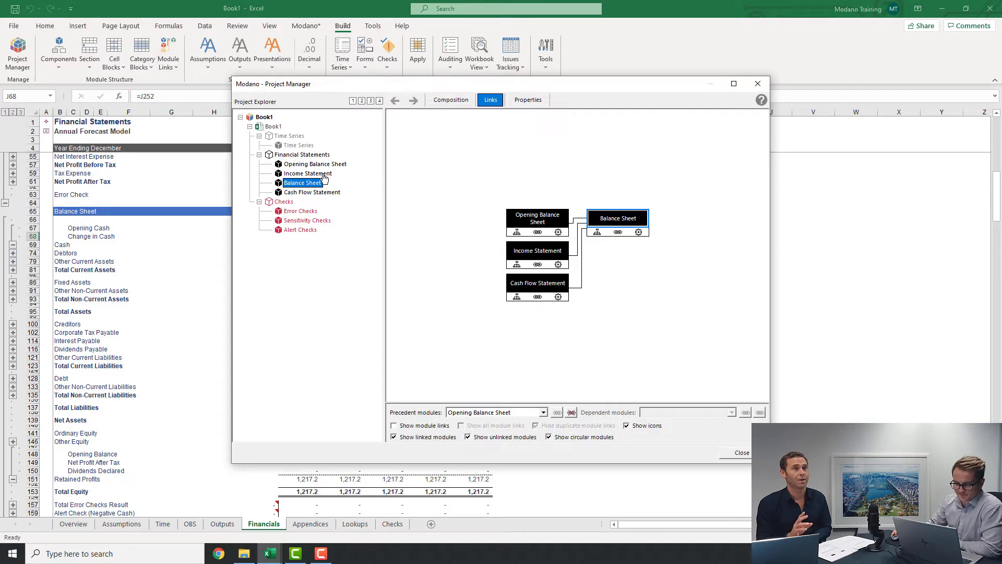
{"action": "left_click", "coordinate": [426, 425]}
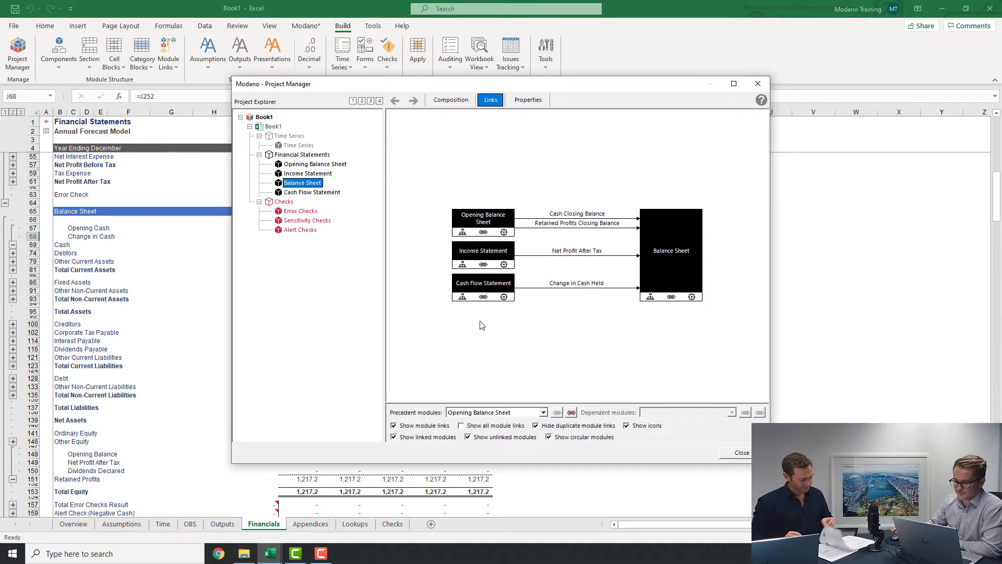
{"action": "left_click", "coordinate": [742, 453]}
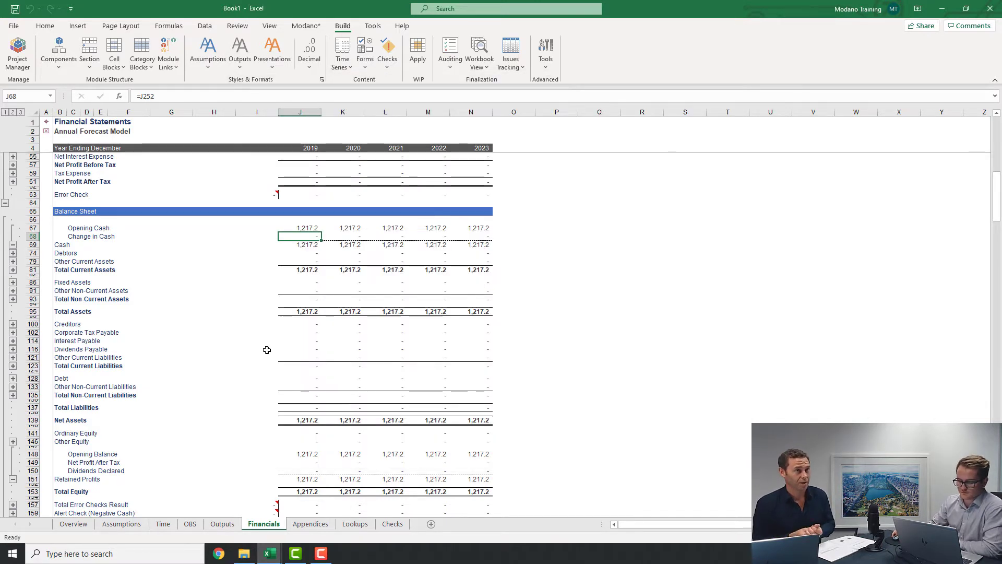
Insert the Revenue (Amounts) module into the workbook from the web library
{"action": "scroll", "coordinate": [258, 269], "scroll_direction": "up", "scroll_amount": 4}
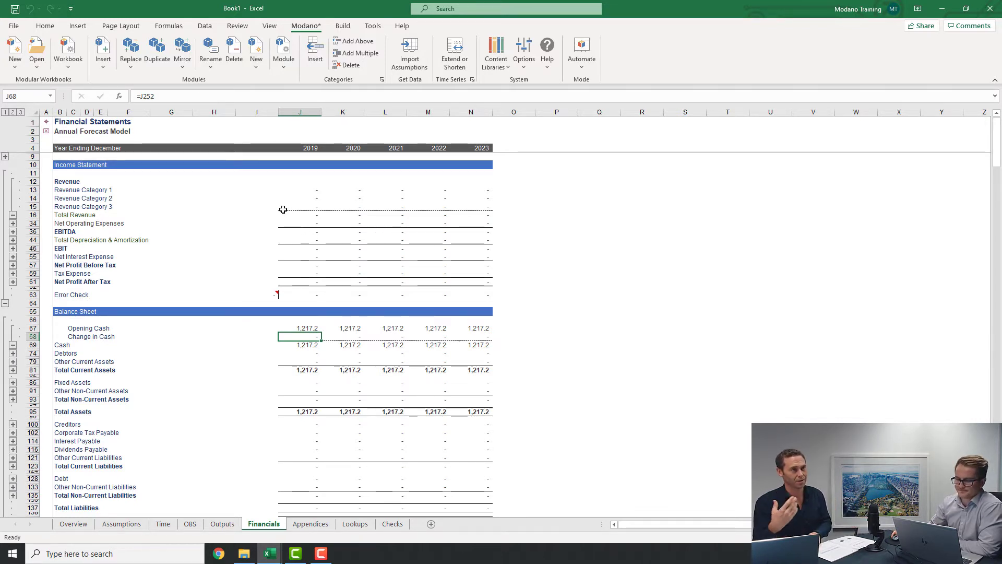
{"action": "left_click", "coordinate": [107, 67]}
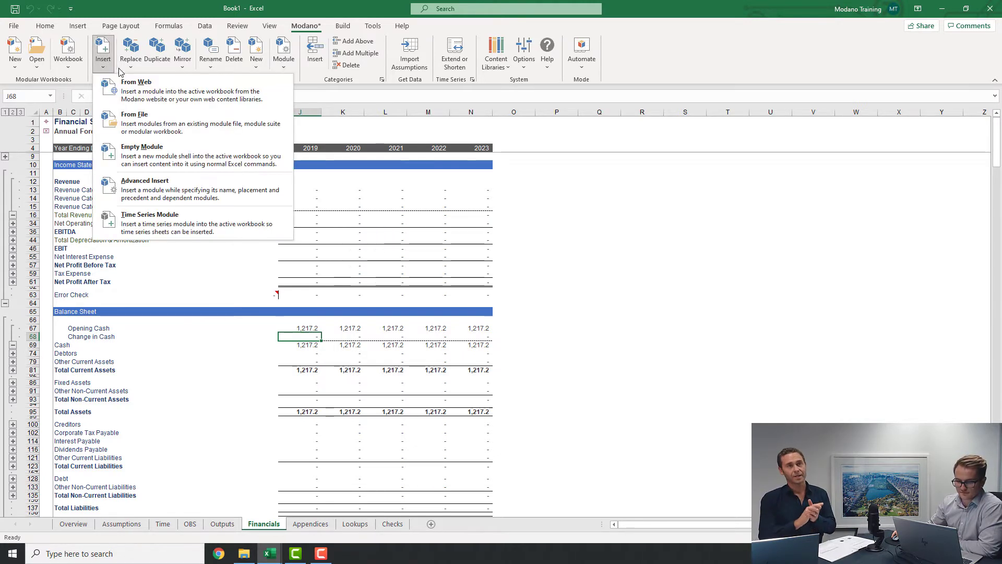
{"action": "left_click", "coordinate": [138, 93]}
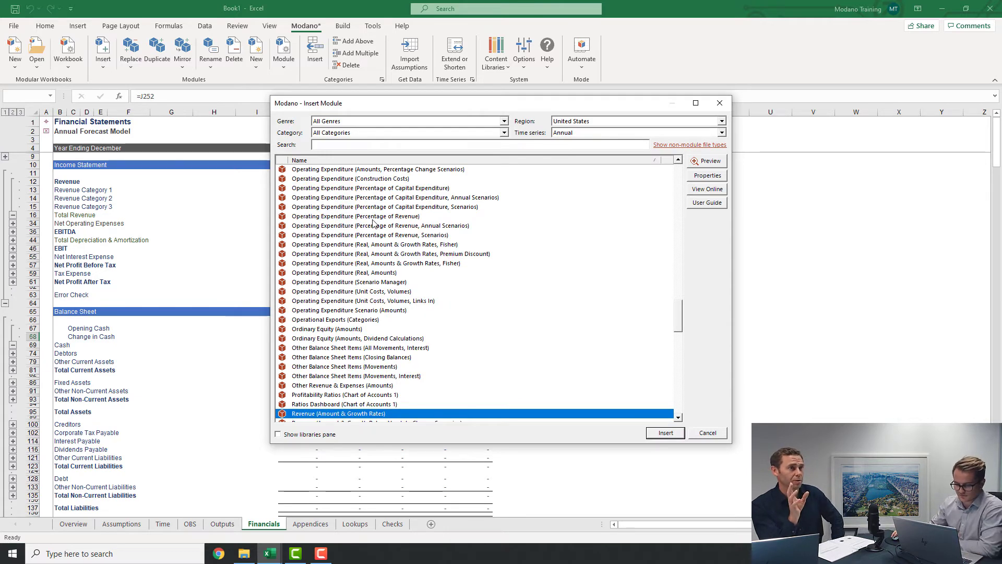
{"action": "scroll", "coordinate": [374, 225], "scroll_direction": "down", "scroll_amount": 7}
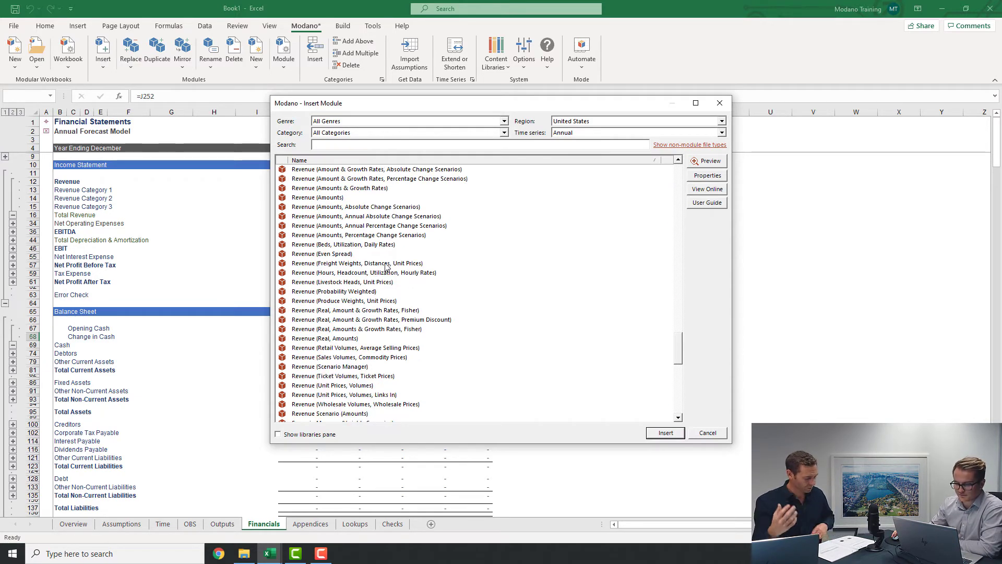
{"action": "scroll", "coordinate": [384, 266], "scroll_direction": "down", "scroll_amount": 1}
{"action": "left_click", "coordinate": [340, 225]}
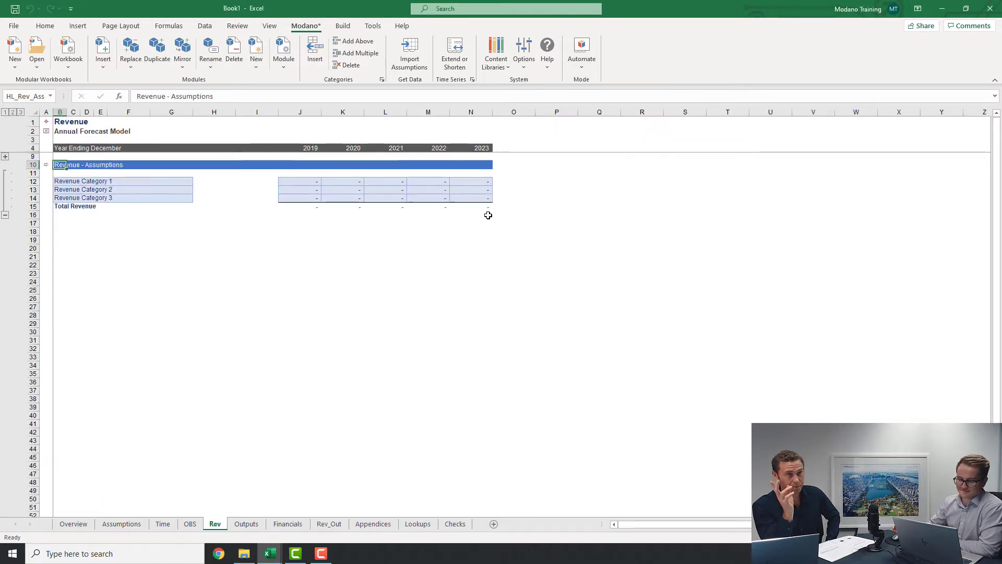
Examine the three revenue category names and the 2019 Revenue Category 1 assumption cell on the Rev sheet
{"action": "left_click_drag", "start_coordinate": [96, 180], "coordinate": [95, 199]}
{"action": "left_click", "coordinate": [315, 181]}
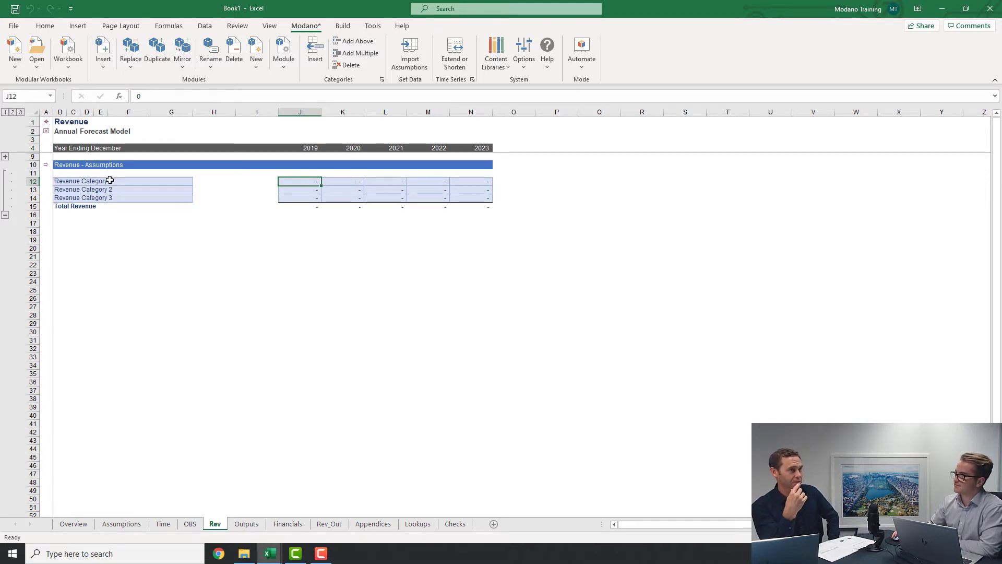
Follow the Revenue assumptions link to the Revenue outputs section and return to the assumptions on the Rev sheet
{"action": "left_click", "coordinate": [46, 168]}
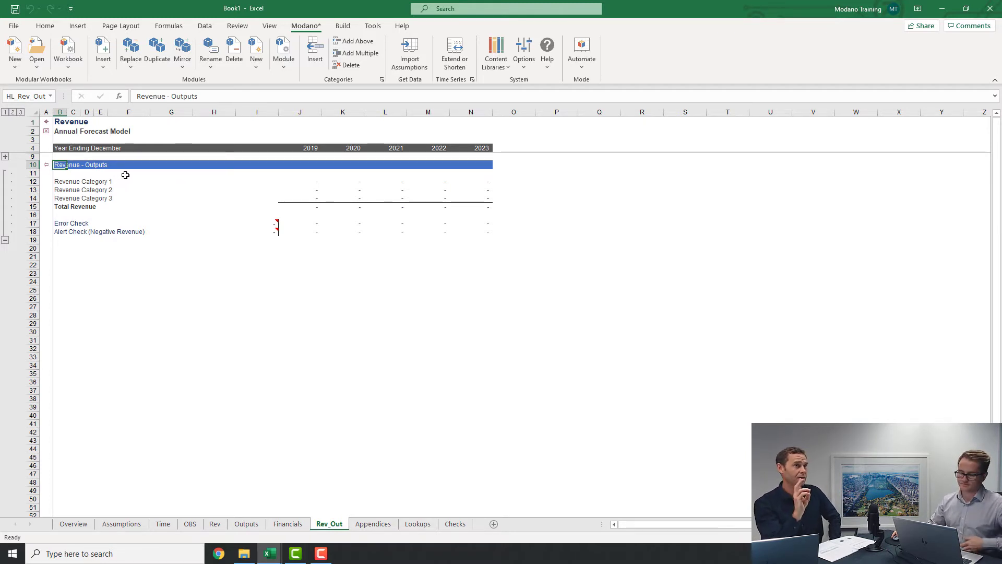
{"action": "left_click", "coordinate": [48, 167]}
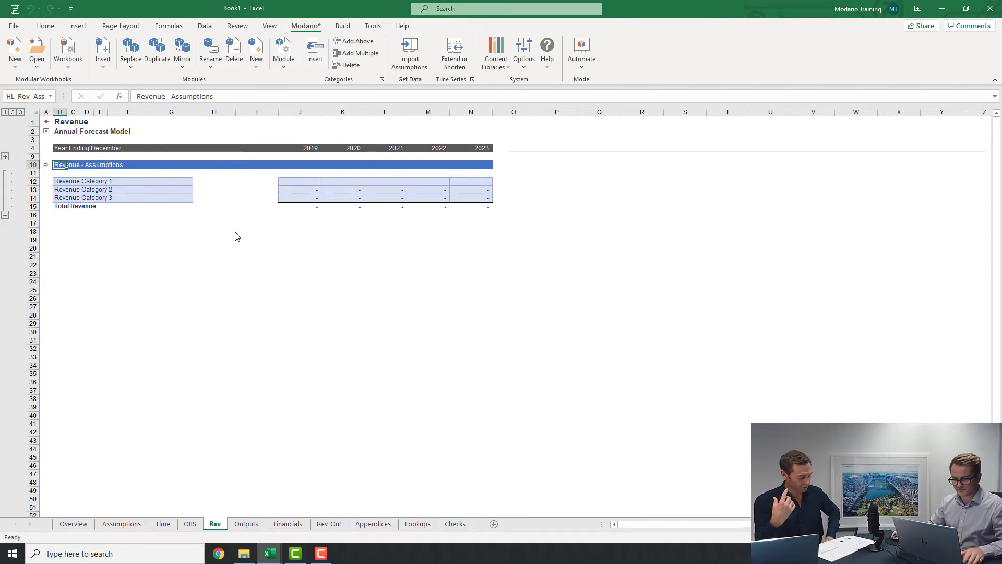
Copy the 2019–2023 amounts for Product Launches, Networking Events and Information Sessions from the Forecasts sheet of the Wall Street Promotions-Annual Assumptions workbook
{"action": "key", "text": "alt+Tab"}
{"action": "key", "text": "alt+Tab"}
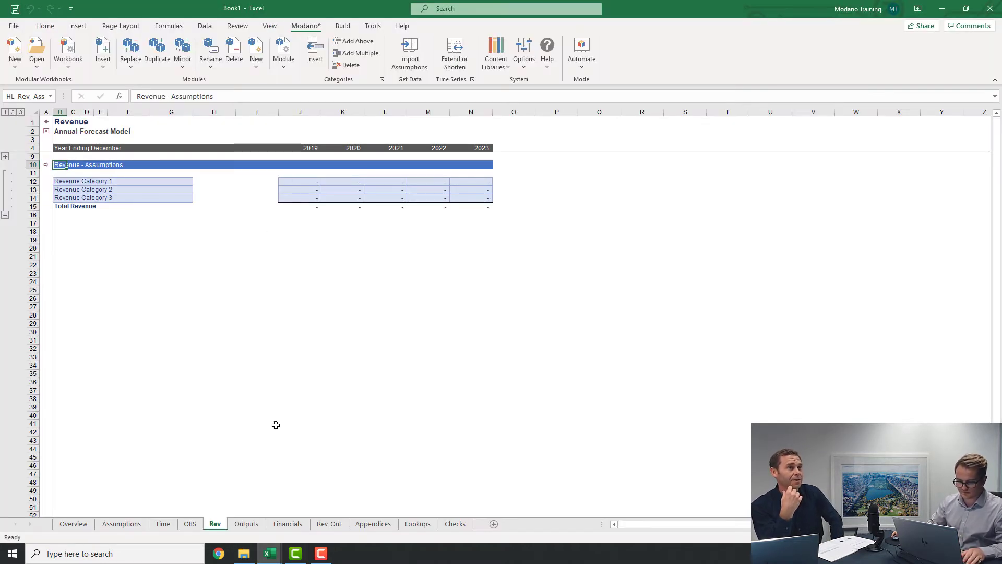
{"action": "mouse_move", "coordinate": [270, 553]}
{"action": "left_click", "coordinate": [312, 501]}
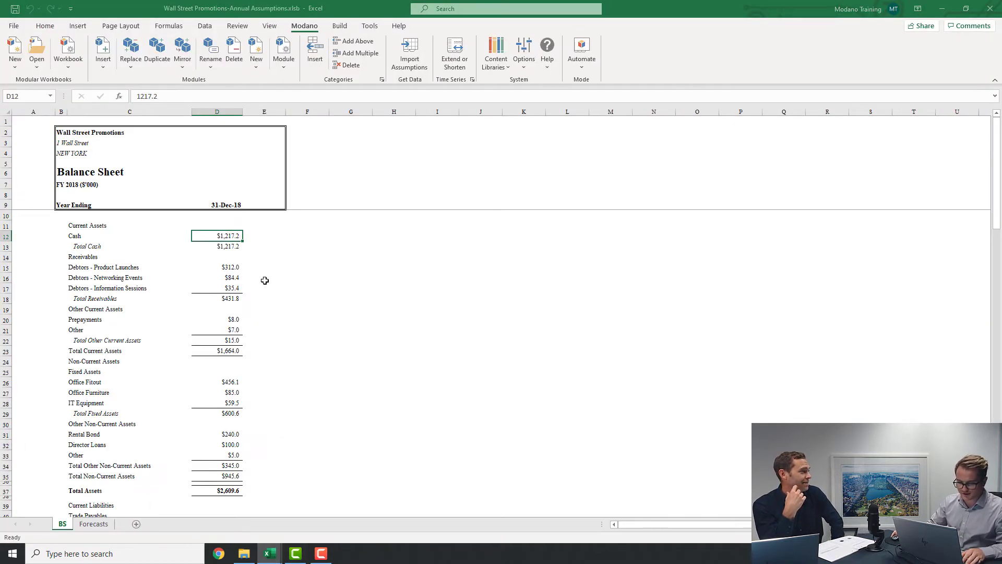
{"action": "left_click", "coordinate": [91, 524]}
{"action": "left_click", "coordinate": [246, 235]}
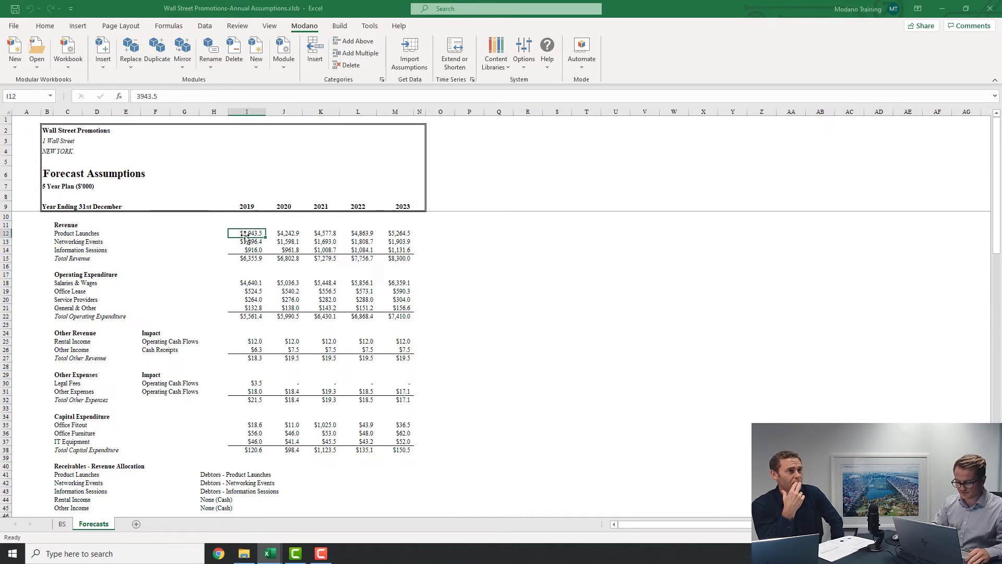
{"action": "key", "text": "ctrl+shift+Right"}
{"action": "key", "text": "shift+Down"}
{"action": "key", "text": "shift+Down"}
{"action": "key", "text": "ctrl+c"}
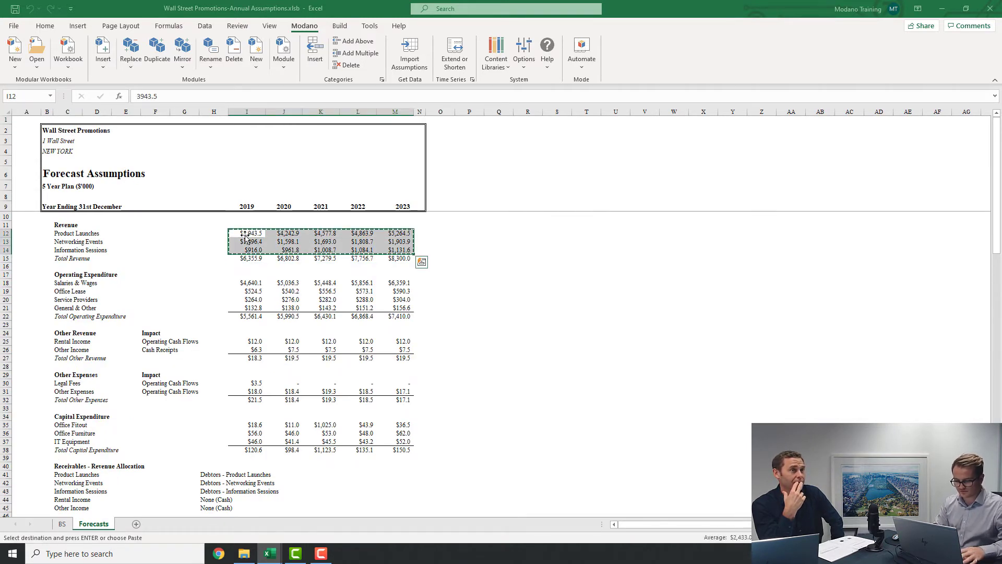
Paste the copied revenue amounts into the Book1 Rev sheet's assumption block, starting at cell J12
{"action": "key", "text": "alt+Tab"}
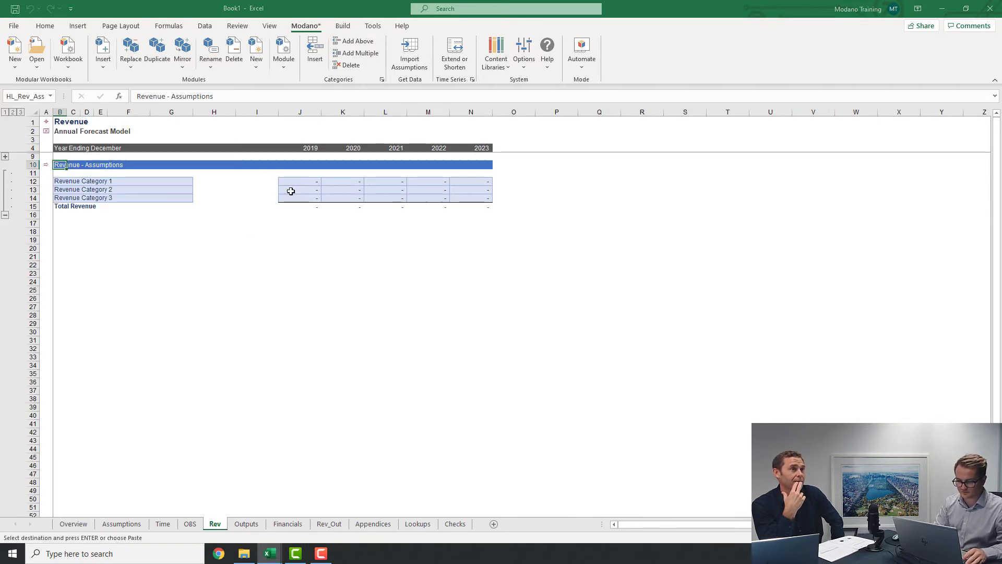
{"action": "left_click", "coordinate": [291, 190]}
{"action": "left_click", "coordinate": [297, 183]}
{"action": "key", "text": "ctrl+v"}
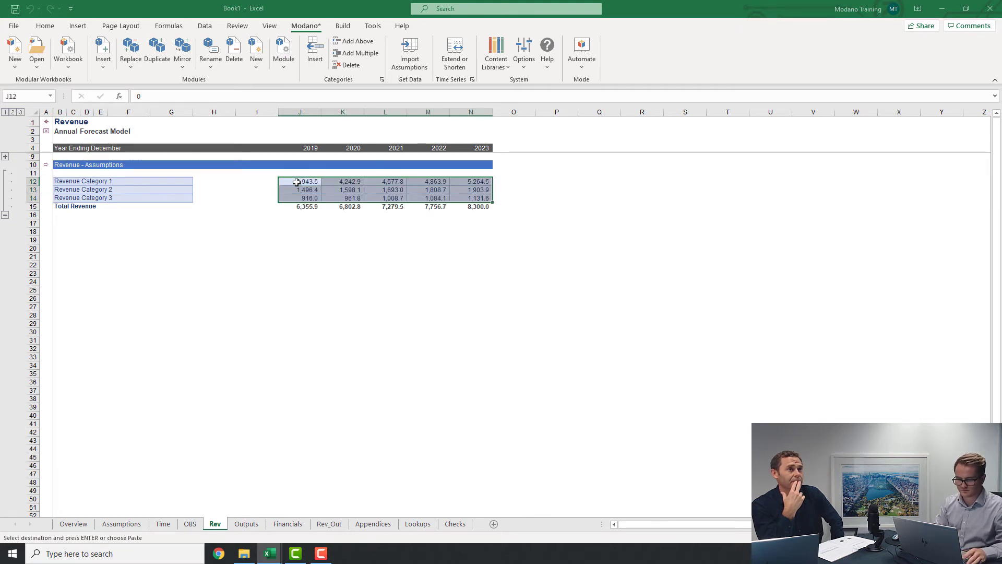
Copy the three revenue category names, Product Launches to Information Sessions, from the Forecasts sheet of the Wall Street Promotions assumptions workbook
{"action": "key", "text": "ctrl+Left"}
{"action": "key", "text": "alt+Tab"}
{"action": "key", "text": "ctrl+Left"}
{"action": "key", "text": "ctrl+shift+Down"}
{"action": "key", "text": "ctrl+shift+Up"}
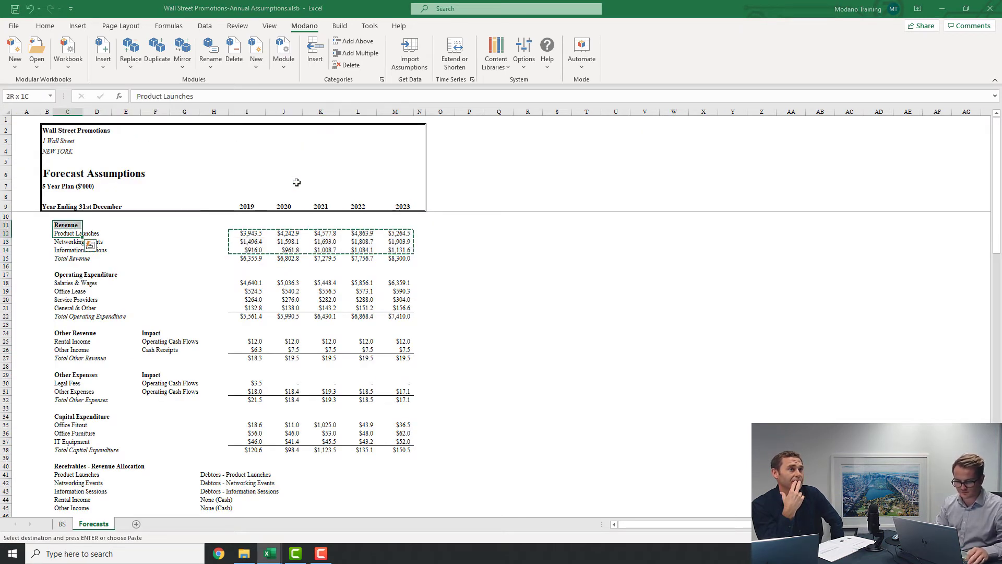
{"action": "key", "text": "shift+Down"}
{"action": "key", "text": "shift+Down"}
{"action": "key", "text": "shift+Down"}
{"action": "key", "text": "ctrl+c"}
Paste Product Launches, Networking Events and Information Sessions over the three revenue category names on the Book1 Rev sheet
{"action": "key", "text": "alt+Tab"}
{"action": "key", "text": "shift+Down"}
{"action": "key", "text": "shift+Down"}
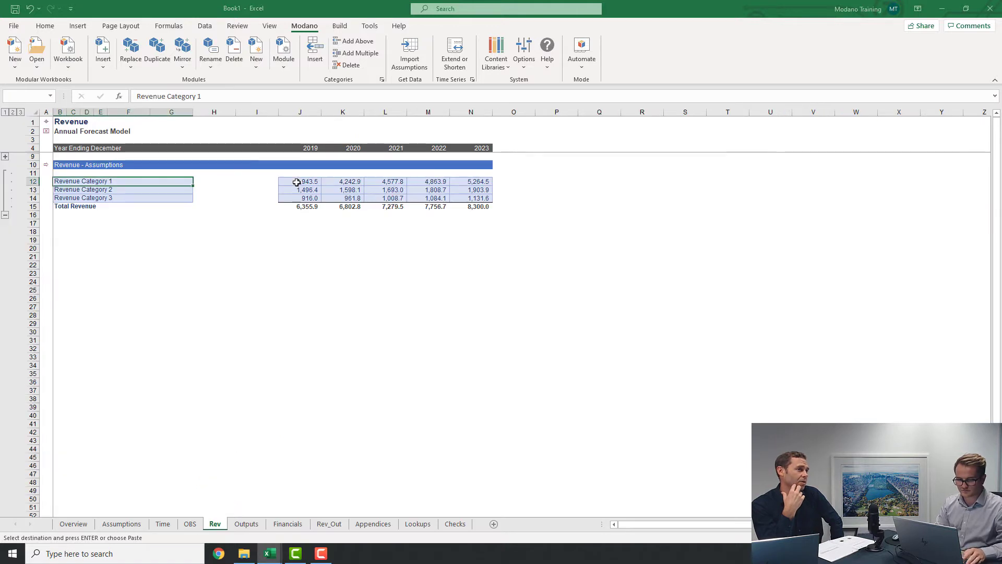
{"action": "key", "text": "ctrl+v"}
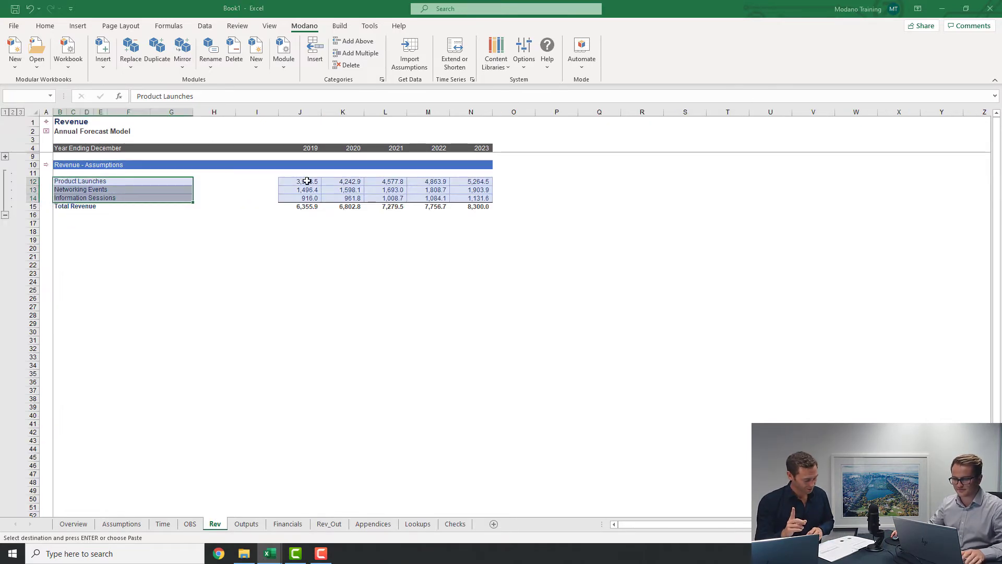
{"action": "left_click", "coordinate": [309, 181]}
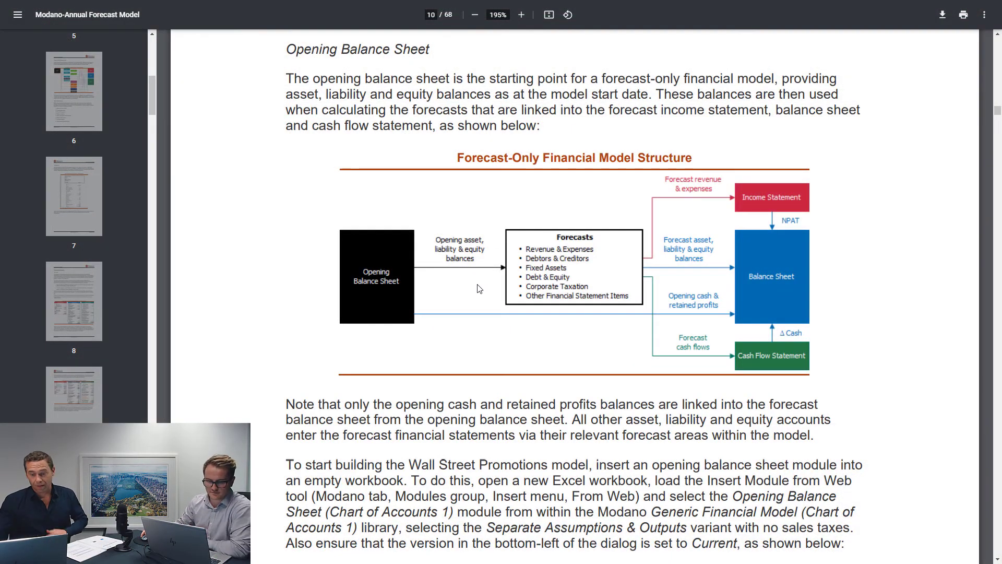
Read through the Modano-Annual Forecast Model guide from Opening Balance Sheet to the Revenue section under Revenue & Expenses
{"action": "scroll", "coordinate": [479, 288], "scroll_direction": "down", "scroll_amount": 20}
{"action": "scroll", "coordinate": [465, 334], "scroll_direction": "down", "scroll_amount": 20}
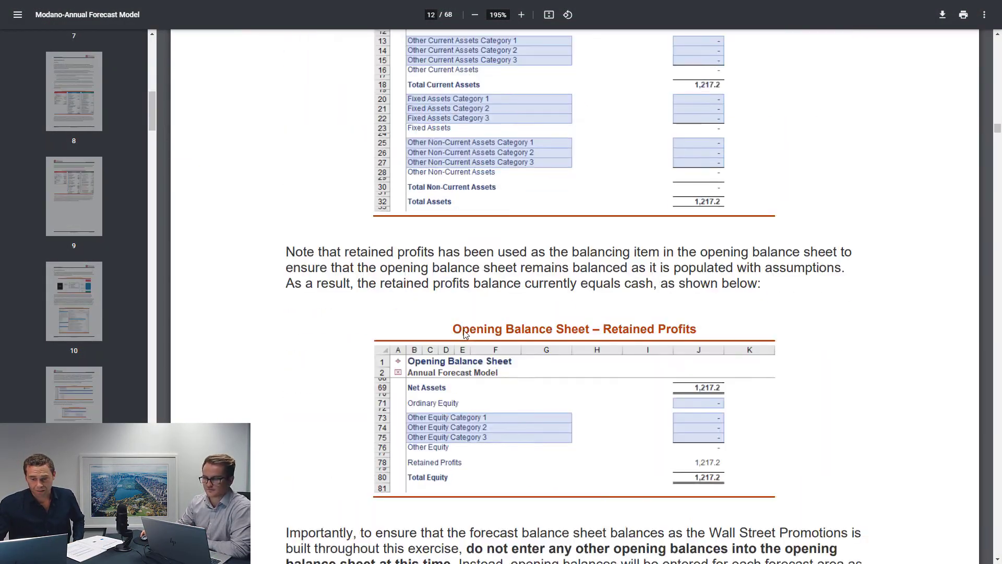
{"action": "scroll", "coordinate": [466, 334], "scroll_direction": "down", "scroll_amount": 20}
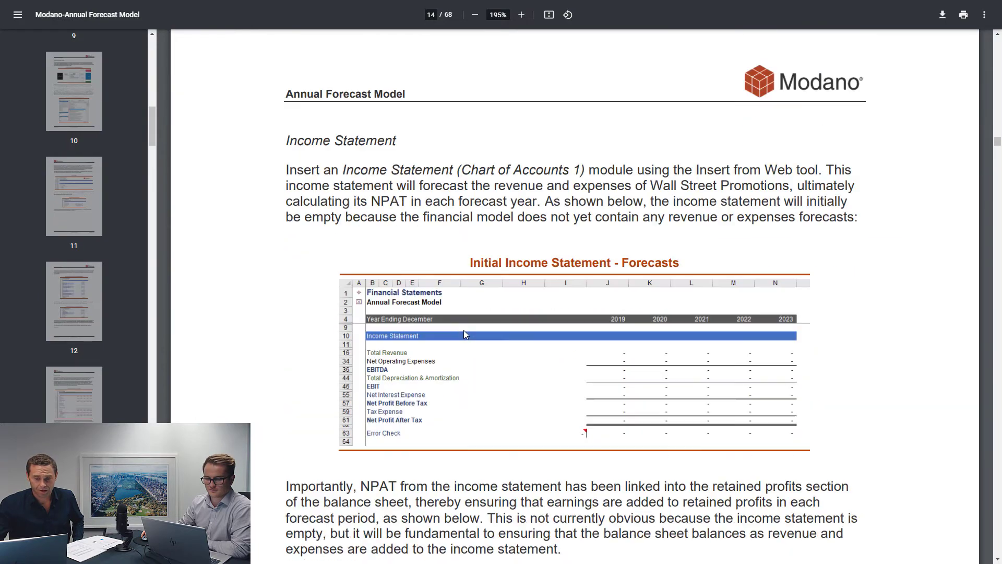
{"action": "scroll", "coordinate": [466, 335], "scroll_direction": "down", "scroll_amount": 20}
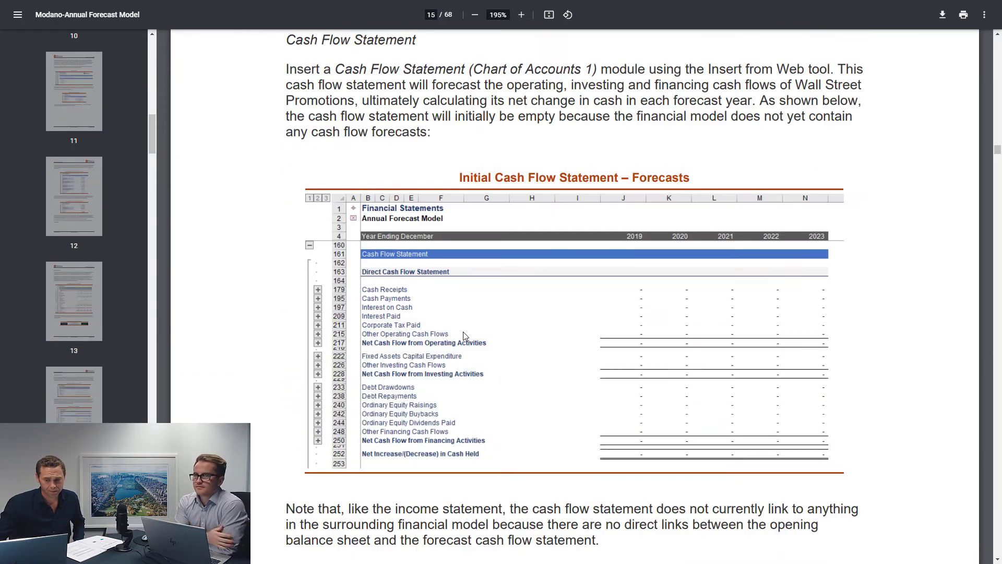
{"action": "scroll", "coordinate": [466, 335], "scroll_direction": "down", "scroll_amount": 20}
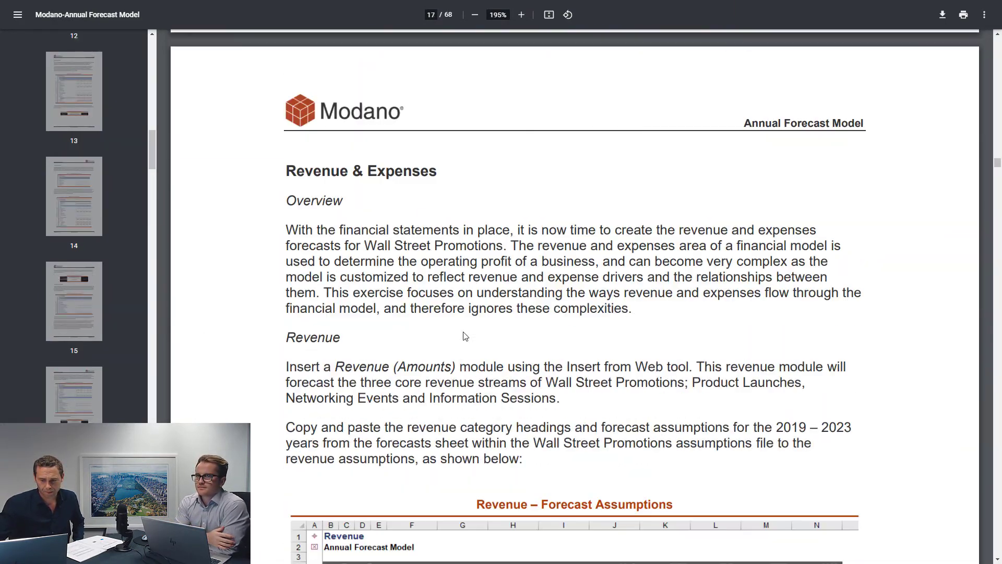
{"action": "scroll", "coordinate": [462, 335], "scroll_direction": "down", "scroll_amount": 4}
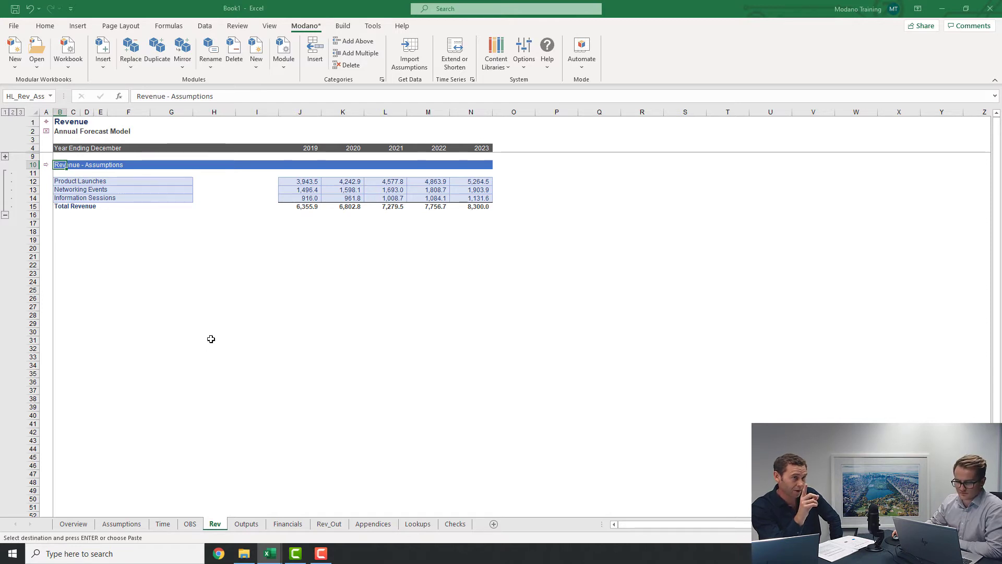
Examine Total Revenue, the balance sheet's Change in Cash and Net Profit After Tax for 2019–2023 on the Financials sheet
{"action": "left_click", "coordinate": [287, 524]}
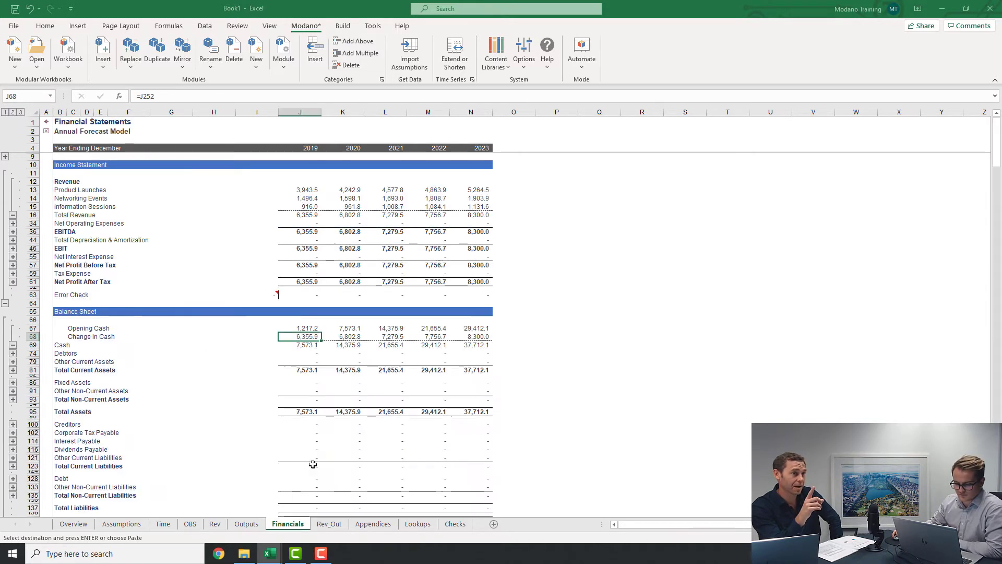
{"action": "left_click", "coordinate": [317, 218]}
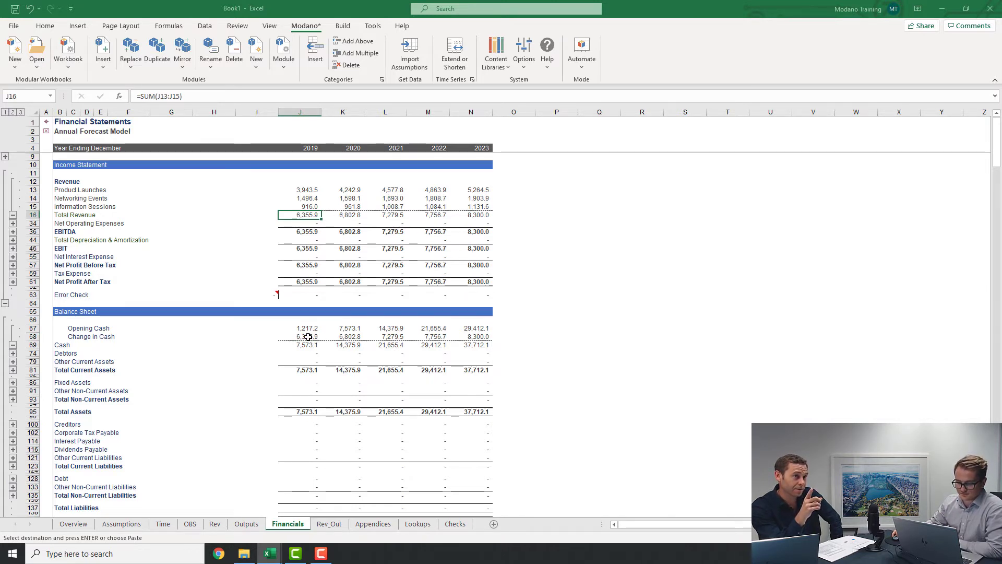
{"action": "left_click_drag", "start_coordinate": [307, 337], "coordinate": [472, 336]}
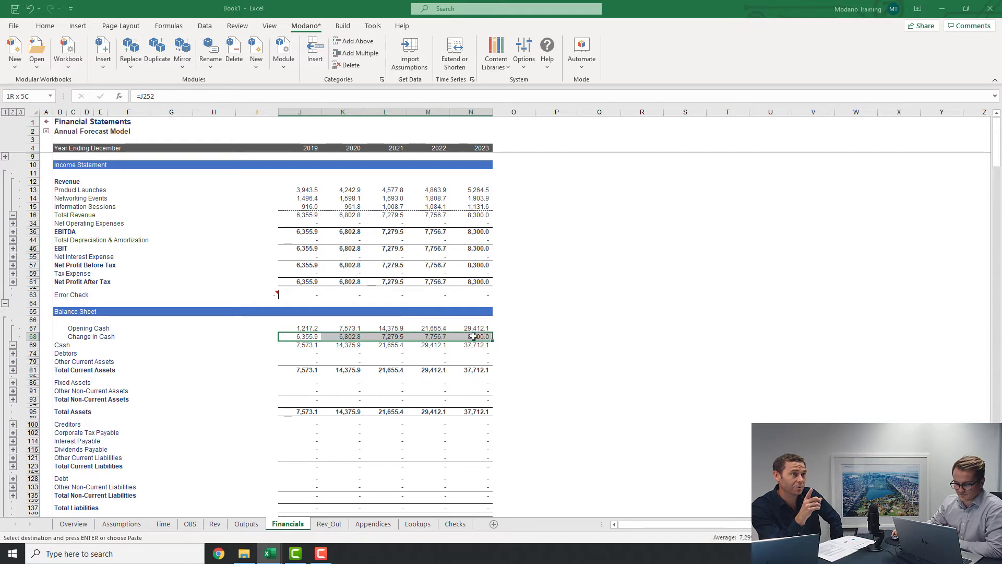
{"action": "left_click_drag", "start_coordinate": [303, 281], "coordinate": [459, 282]}
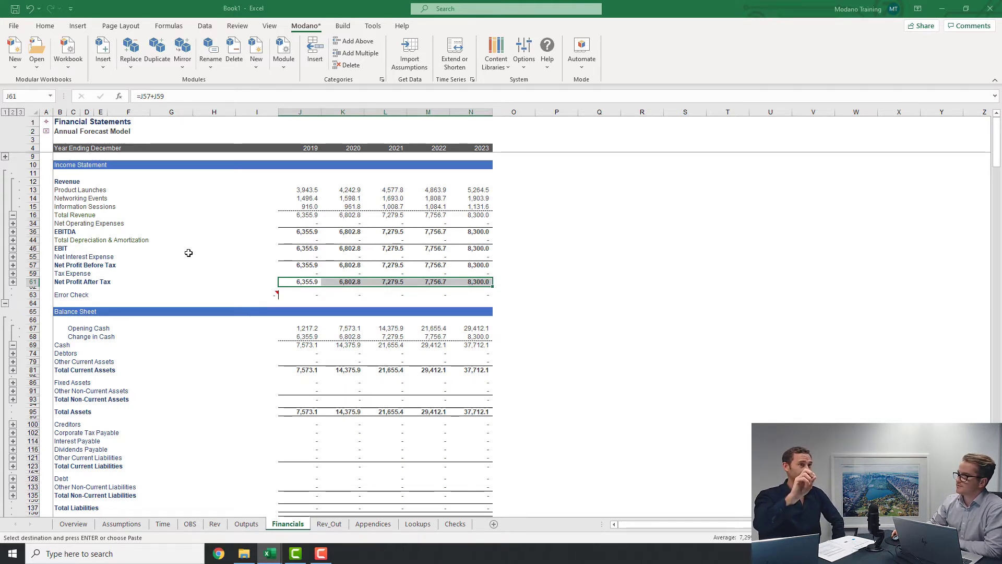
Examine the 2019–2023 Cash Receipts in the Direct Cash Flow Statement on the Financials sheet
{"action": "scroll", "coordinate": [292, 334], "scroll_direction": "down", "scroll_amount": 9}
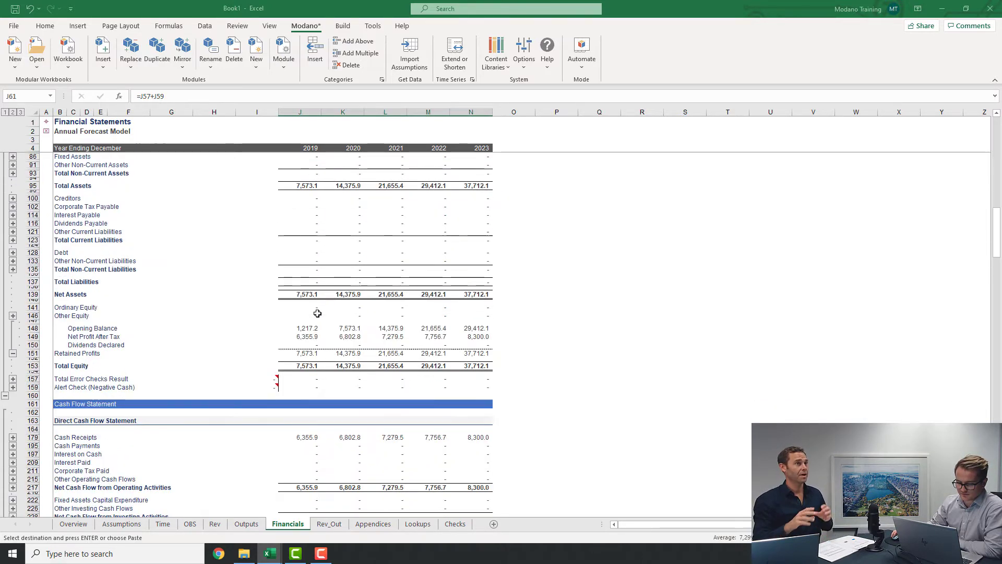
{"action": "scroll", "coordinate": [318, 313], "scroll_direction": "down", "scroll_amount": 6}
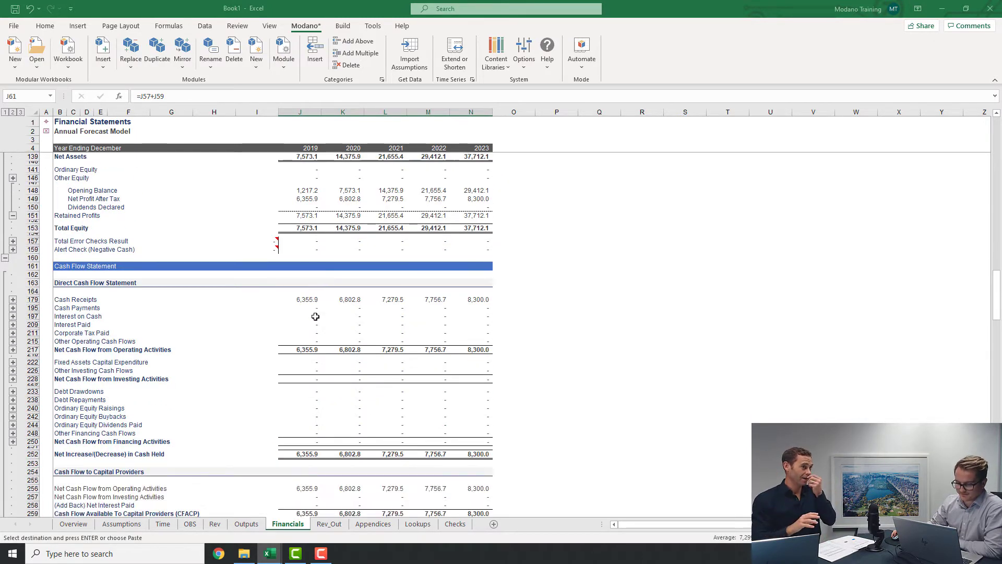
{"action": "scroll", "coordinate": [318, 301], "scroll_direction": "down", "scroll_amount": 1}
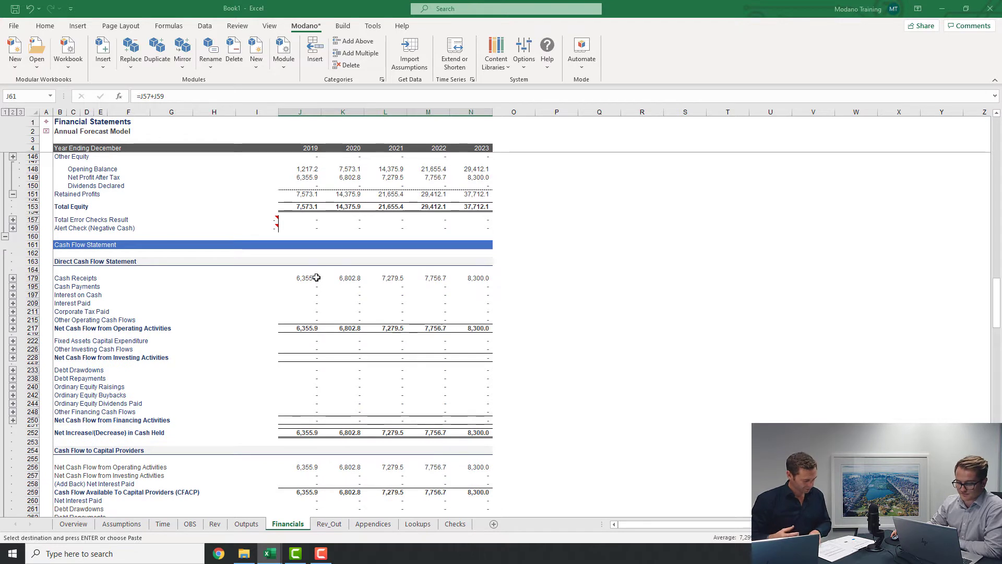
{"action": "left_click_drag", "start_coordinate": [313, 277], "coordinate": [473, 278]}
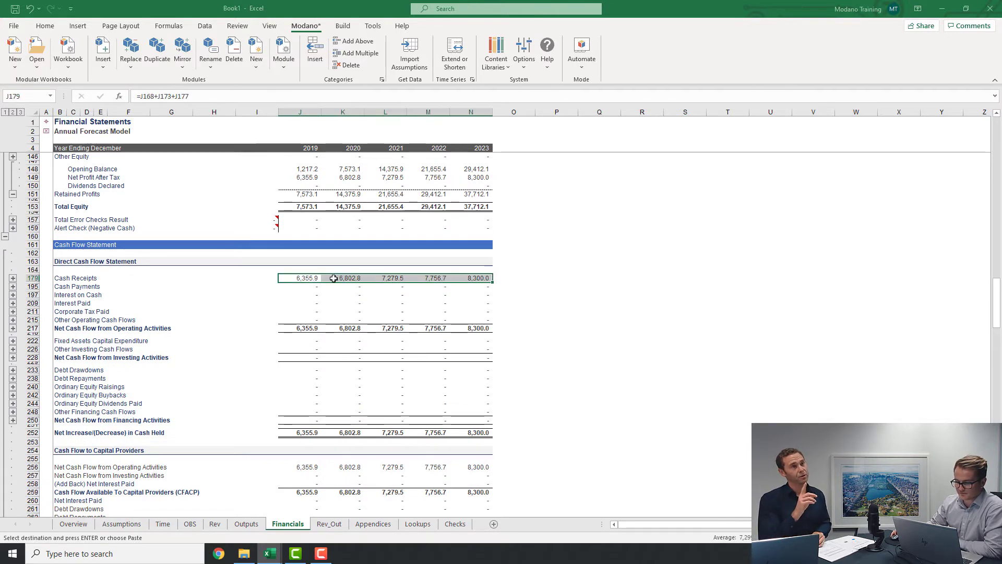
Show the Revenue module's links to the Income Statement and Cash Flow Statement in Project Manager, then close it
{"action": "left_click", "coordinate": [214, 523]}
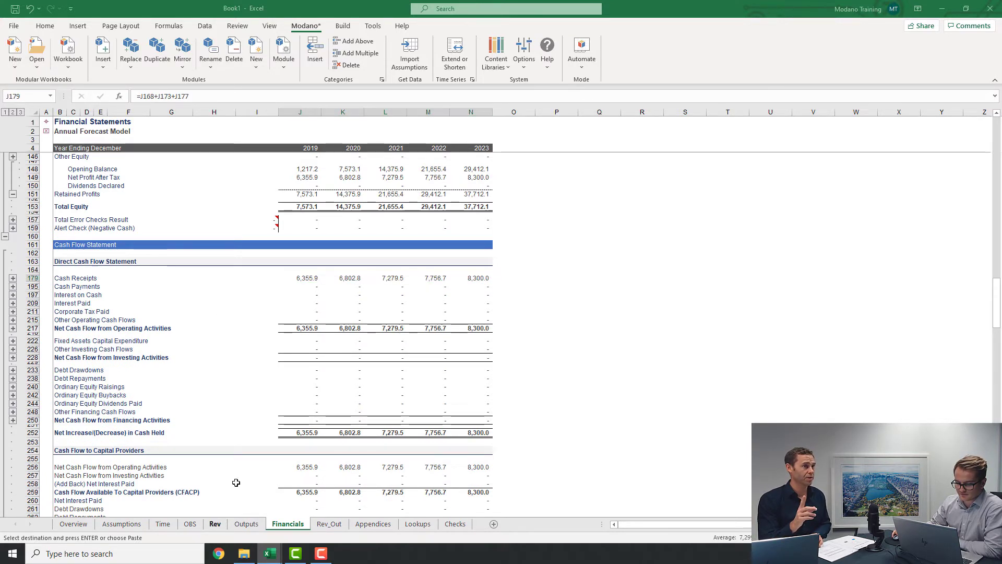
{"action": "left_click", "coordinate": [130, 181]}
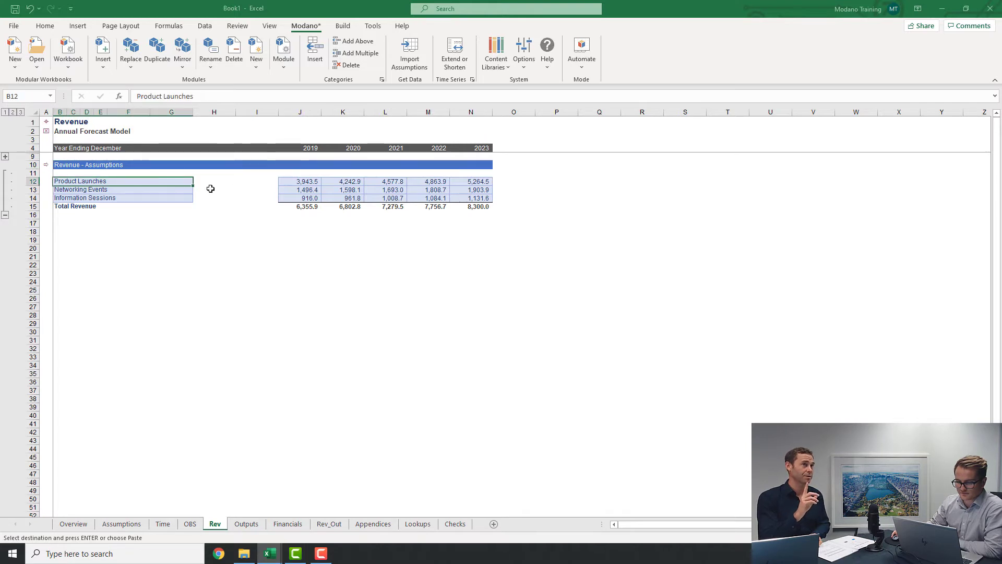
{"action": "left_click", "coordinate": [342, 26]}
{"action": "left_click", "coordinate": [170, 46]}
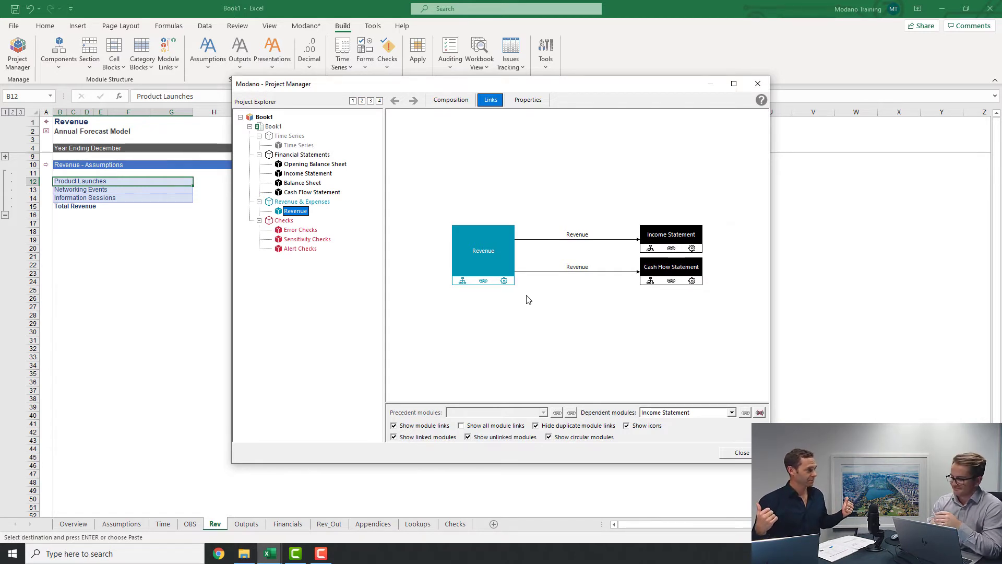
{"action": "left_click", "coordinate": [740, 451]}
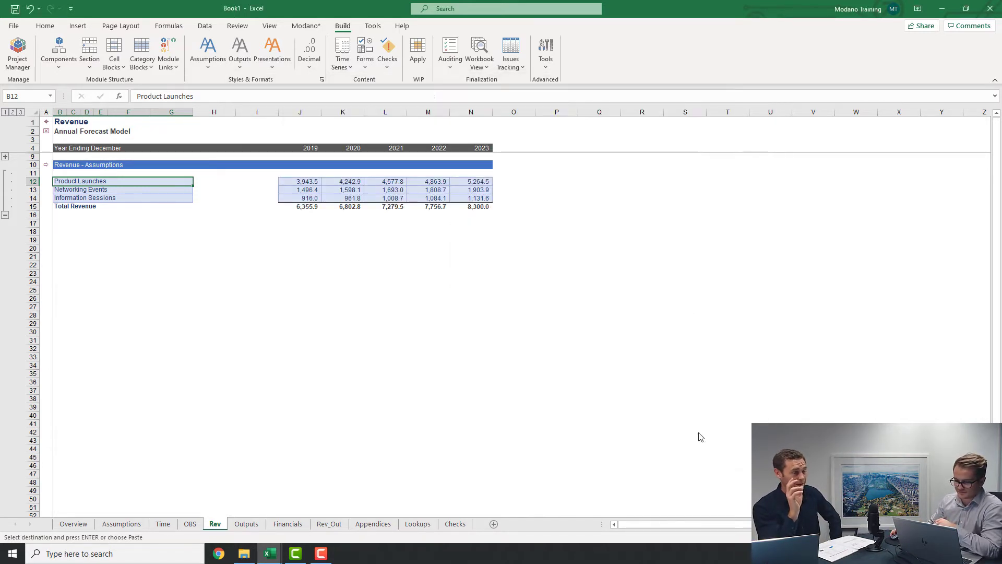
Insert the Operating Expenditure (Amounts) module into the workbook from the web library
{"action": "left_click", "coordinate": [313, 27]}
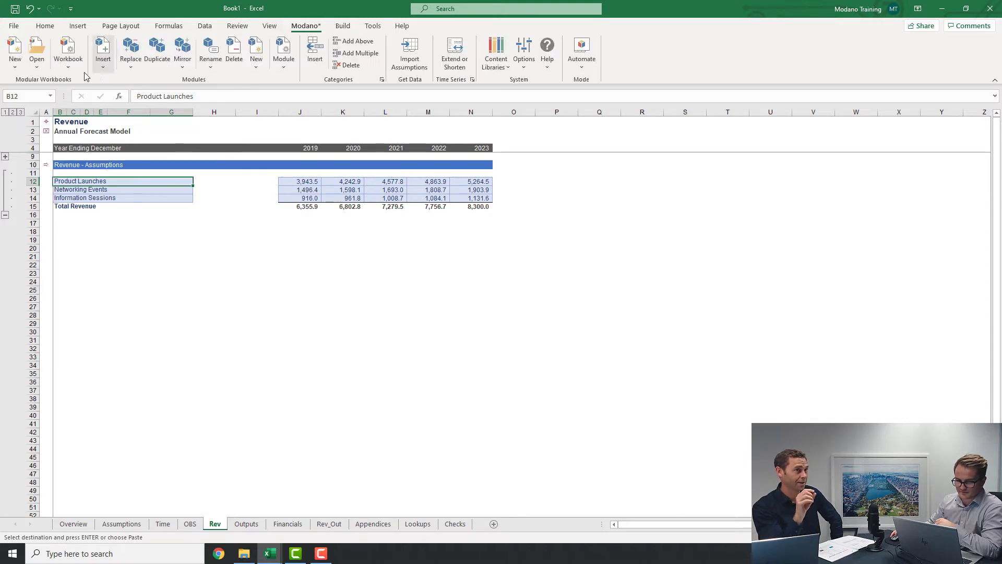
{"action": "left_click", "coordinate": [102, 57]}
{"action": "left_click", "coordinate": [187, 95]}
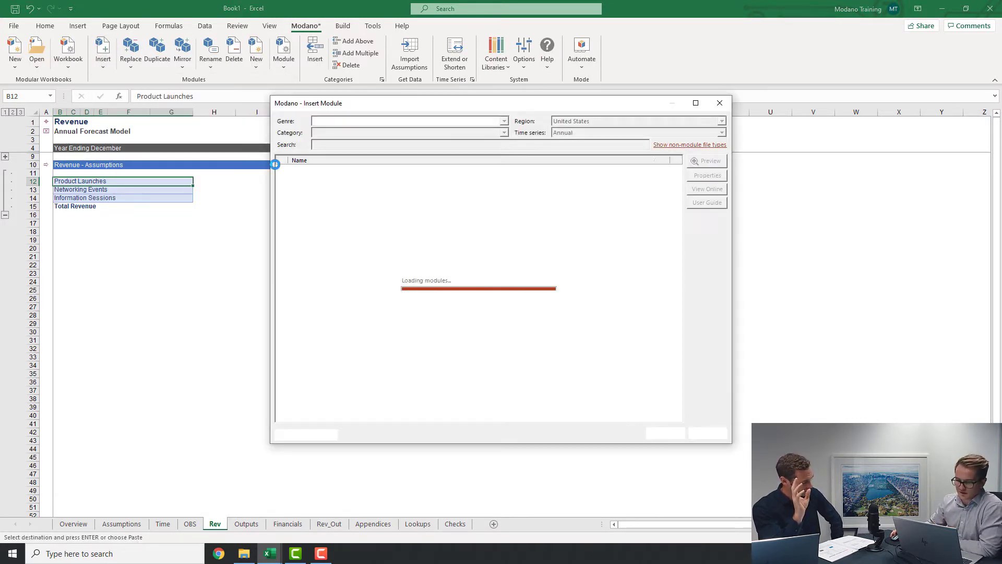
{"action": "left_click", "coordinate": [341, 302]}
{"action": "type", "text": "oper"}
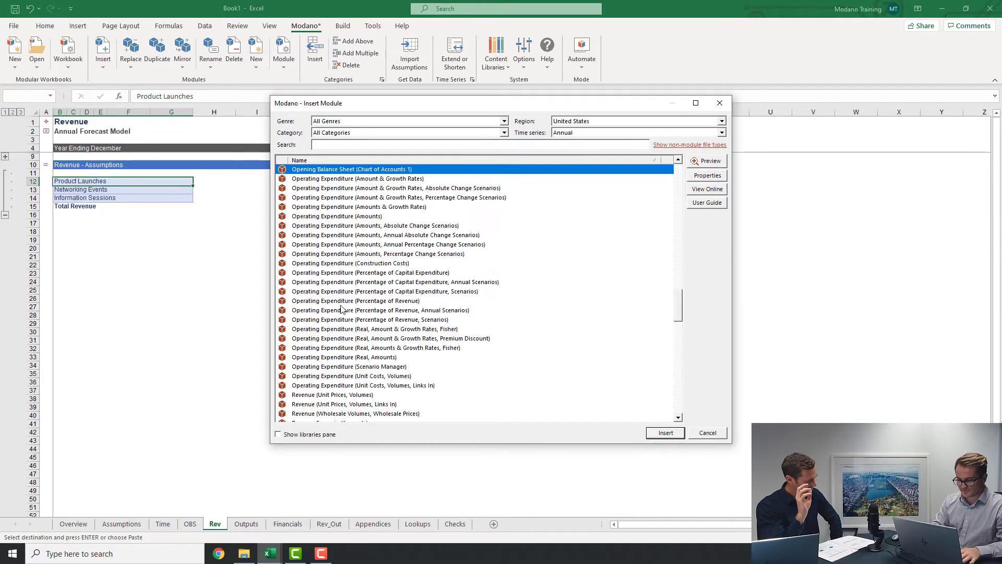
{"action": "left_click", "coordinate": [374, 216]}
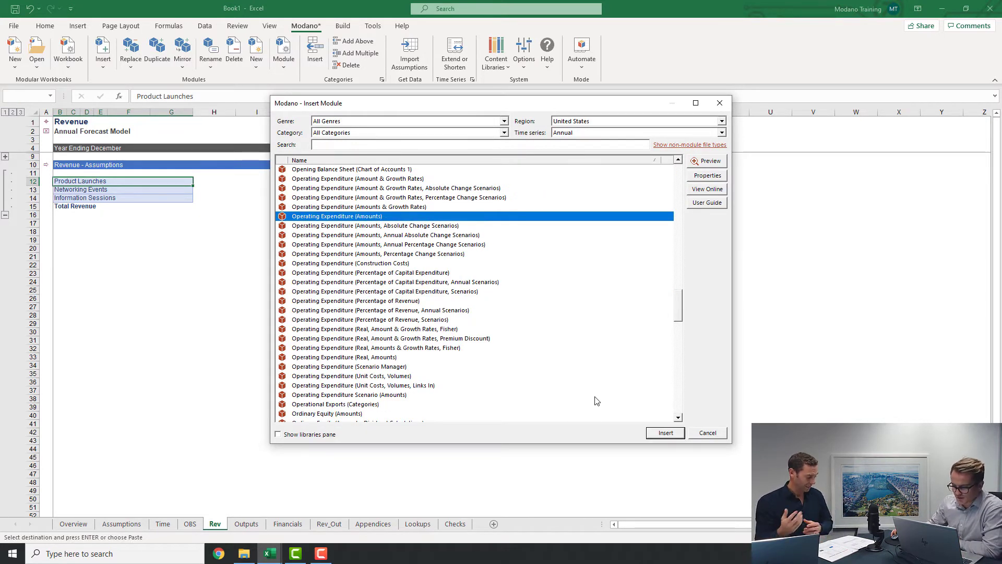
{"action": "left_click", "coordinate": [666, 433]}
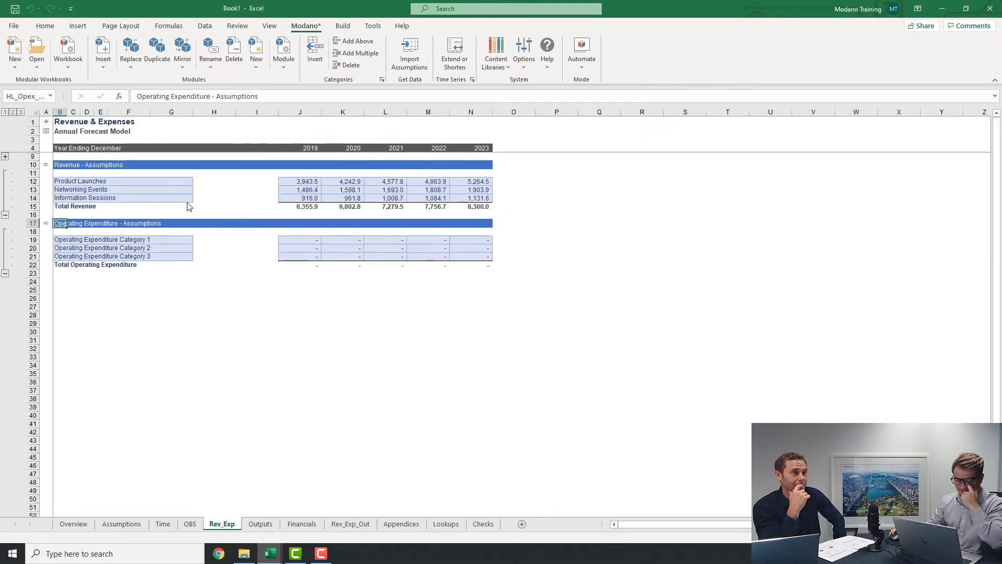
Copy the four operating expenditure names, Salaries & Wages to General & Other, from the Wall Street Promotions Forecasts sheet and return to Book1
{"action": "mouse_move", "coordinate": [270, 553]}
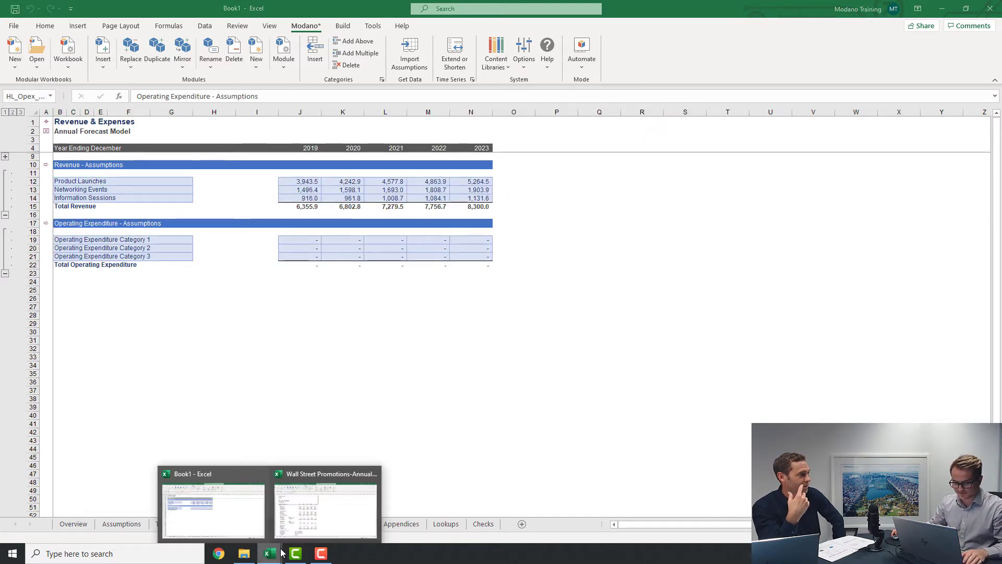
{"action": "left_click", "coordinate": [322, 498]}
{"action": "left_click", "coordinate": [61, 283]}
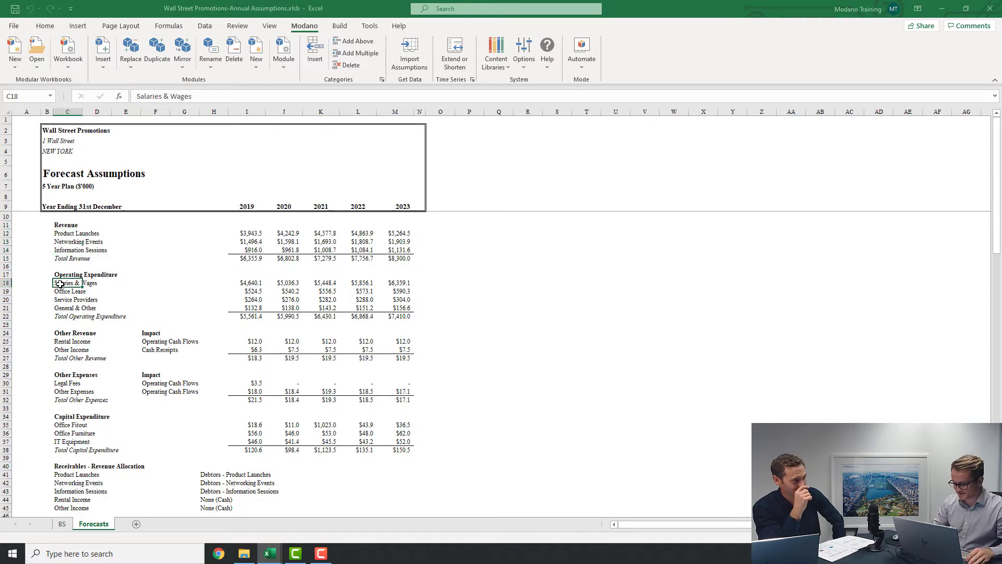
{"action": "key", "text": "ctrl+shift+Down"}
{"action": "key", "text": "shift+Up"}
{"action": "key", "text": "ctrl+c"}
{"action": "key", "text": "alt+Tab"}
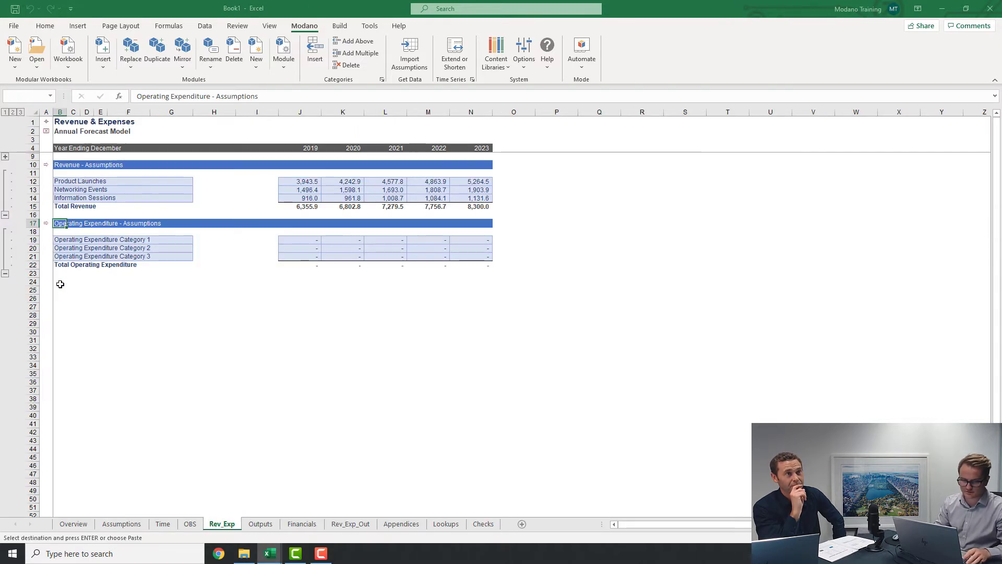
Add a fourth category to the Operating Expenditure assumptions on the Rev_Exp sheet
{"action": "key", "text": "Down"}
{"action": "key", "text": "Down"}
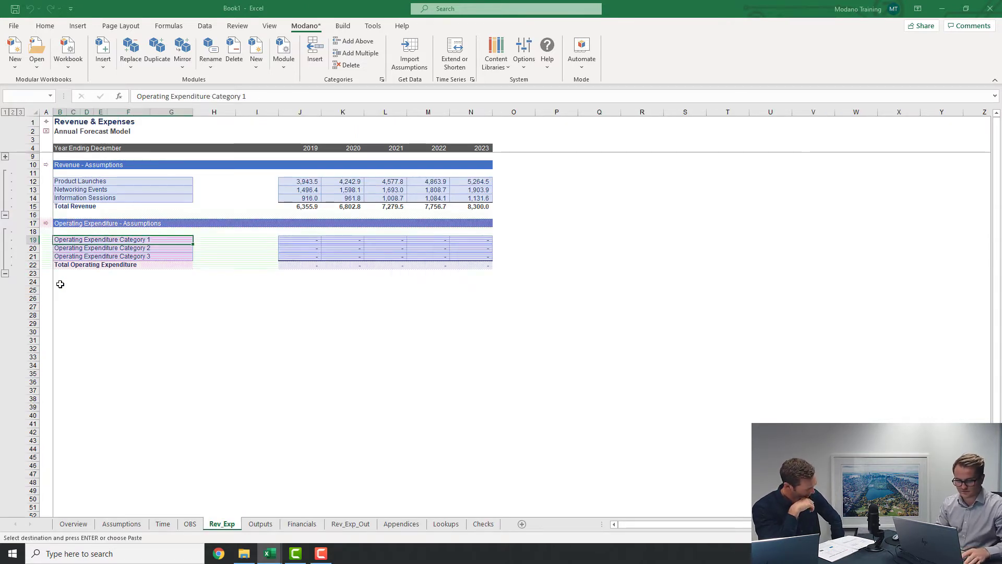
{"action": "key", "text": "ctrl+v"}
{"action": "key", "text": "Return"}
{"action": "key", "text": "Down"}
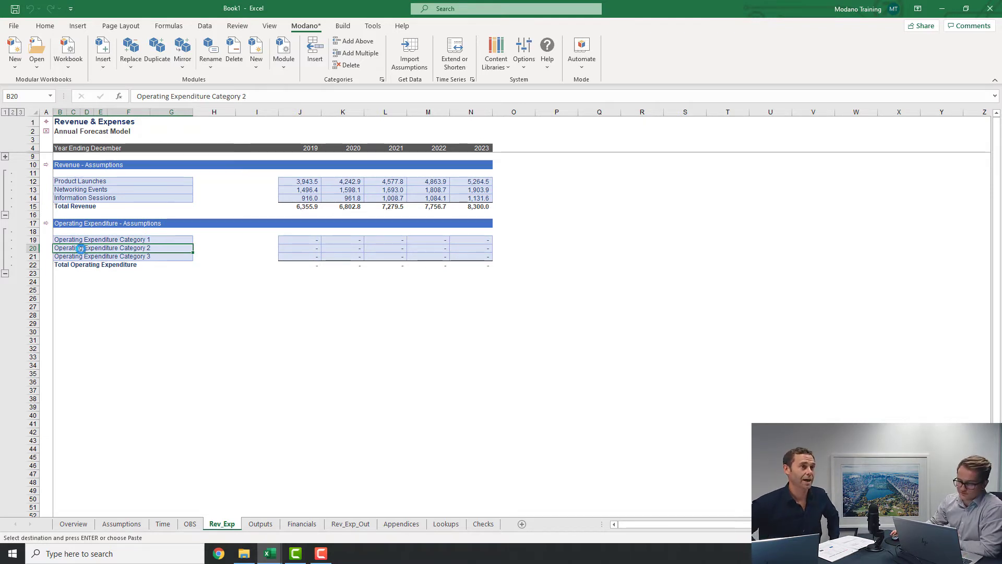
{"action": "right_click", "coordinate": [81, 248]}
{"action": "left_click", "coordinate": [144, 337]}
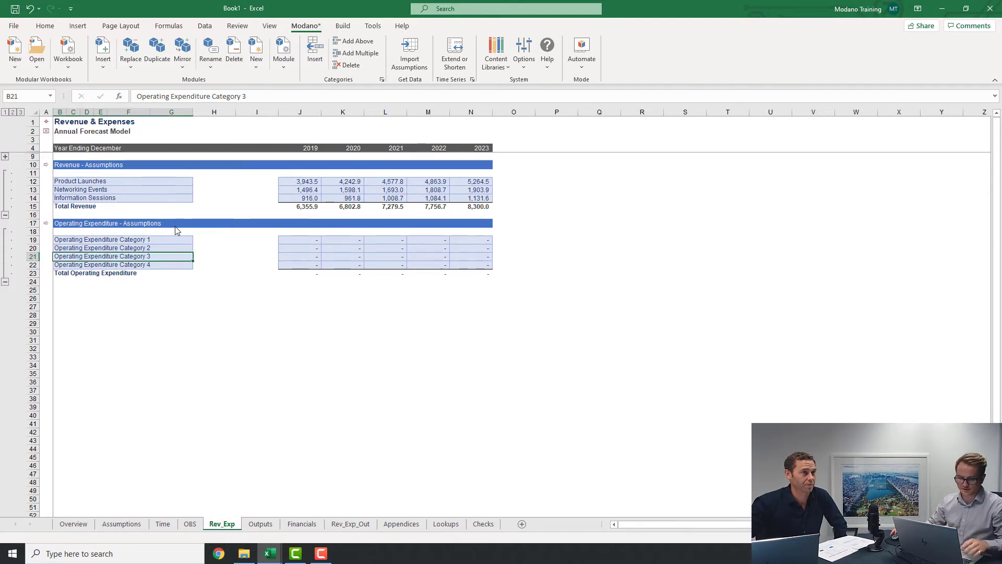
Name the four operating expenditure categories Salaries & Wages, Office Lease, Service Providers and General & Other using the copied source names
{"action": "key", "text": "alt+Tab"}
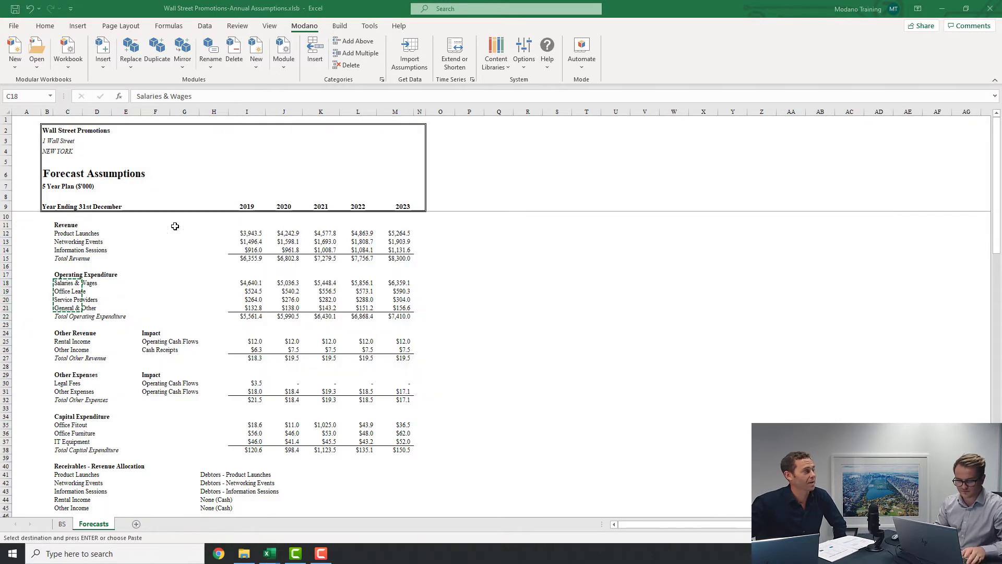
{"action": "key", "text": "alt+Tab"}
{"action": "key", "text": "Up"}
{"action": "key", "text": "Up"}
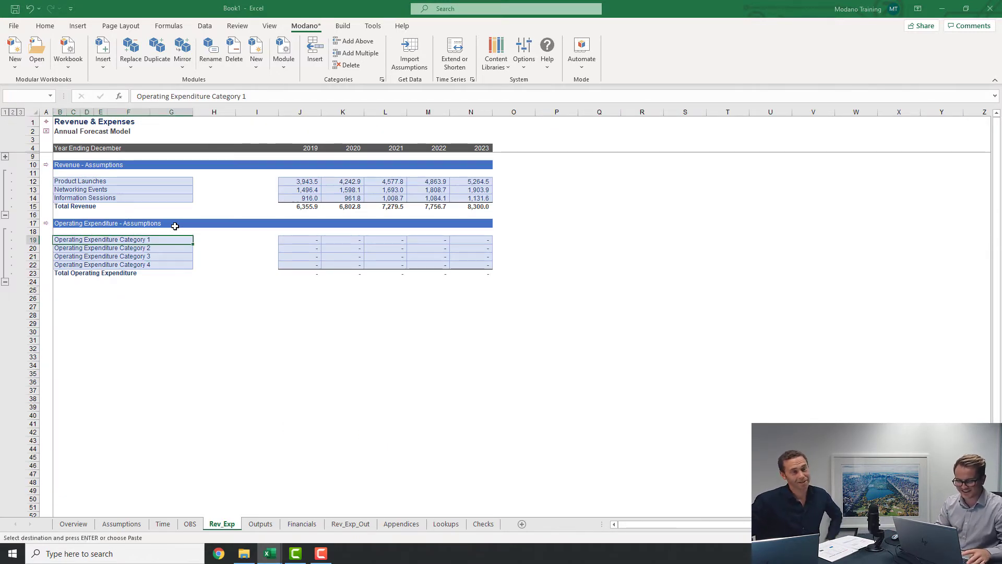
{"action": "key", "text": "ctrl+v"}
Copy the 2019–2023 operating expenditure amounts from the Forecasts sheet into the four Operating Expenditure assumption rows of Book1
{"action": "key", "text": "alt+Tab"}
{"action": "key", "text": "ctrl+Right"}
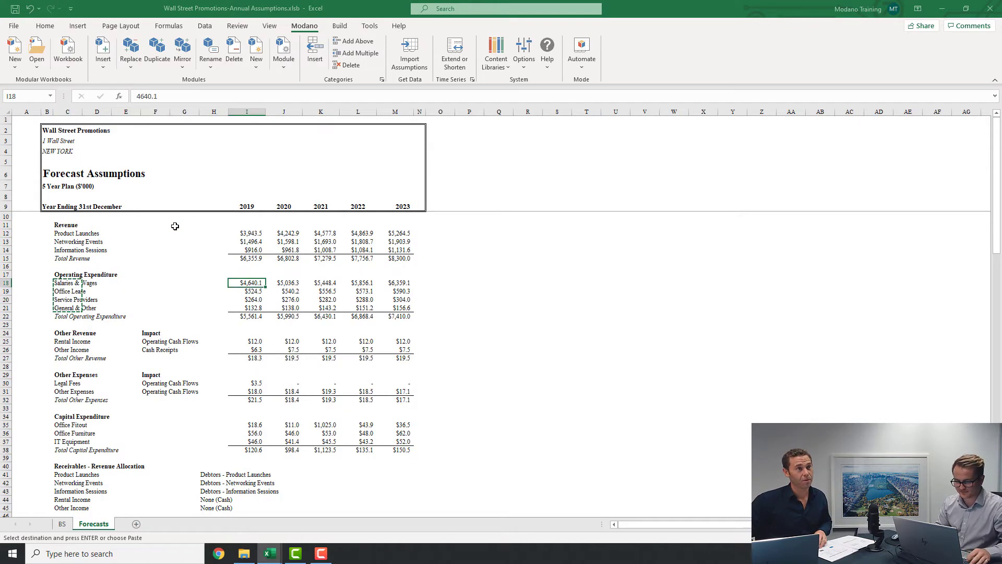
{"action": "key", "text": "ctrl+shift+Right"}
{"action": "key", "text": "ctrl+shift+Down"}
{"action": "key", "text": "shift+Up"}
{"action": "key", "text": "ctrl+c"}
{"action": "key", "text": "alt+Tab"}
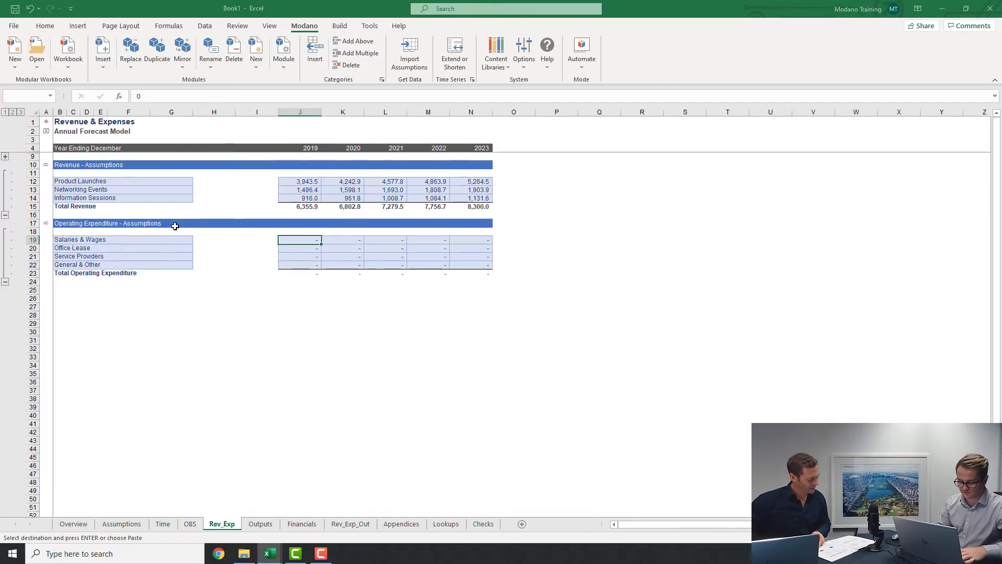
{"action": "key", "text": "ctrl+v"}
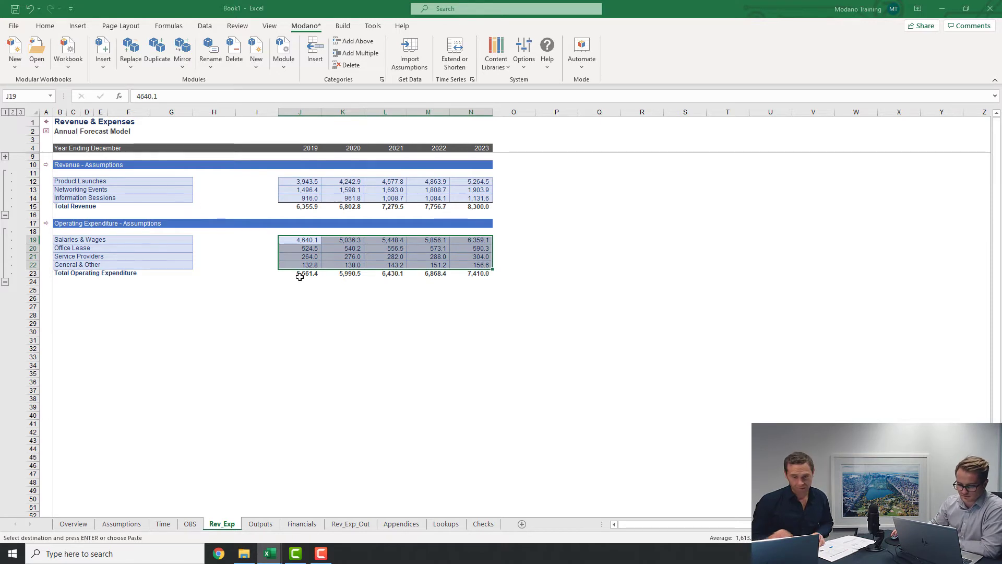
{"action": "key", "text": "ctrl+Down"}
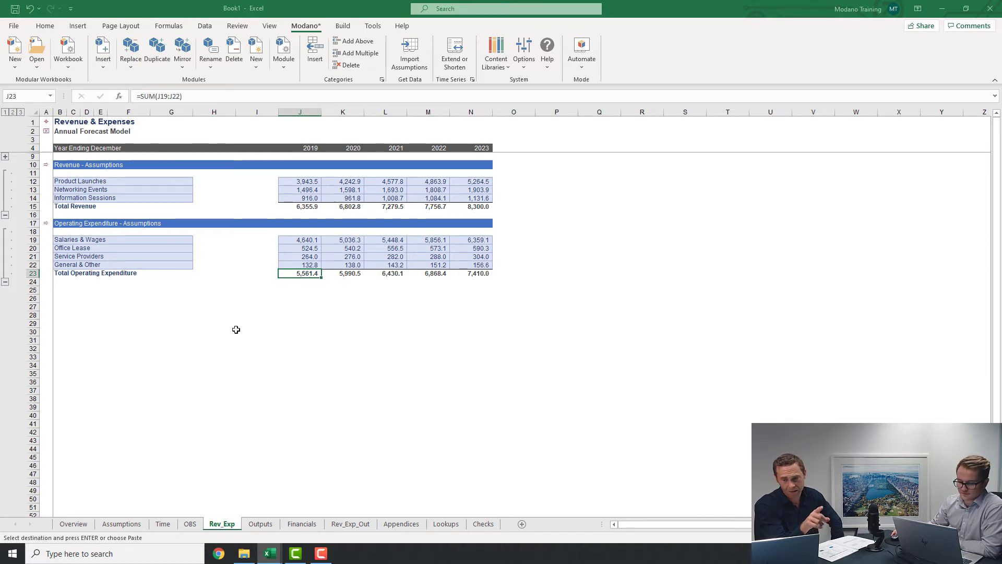
Expand Net Operating Expenses in the Income Statement on the Financials sheet and examine the four operating expenditure rows for 2019–2023
{"action": "left_click", "coordinate": [302, 525]}
{"action": "scroll", "coordinate": [203, 224], "scroll_direction": "up", "scroll_amount": 15}
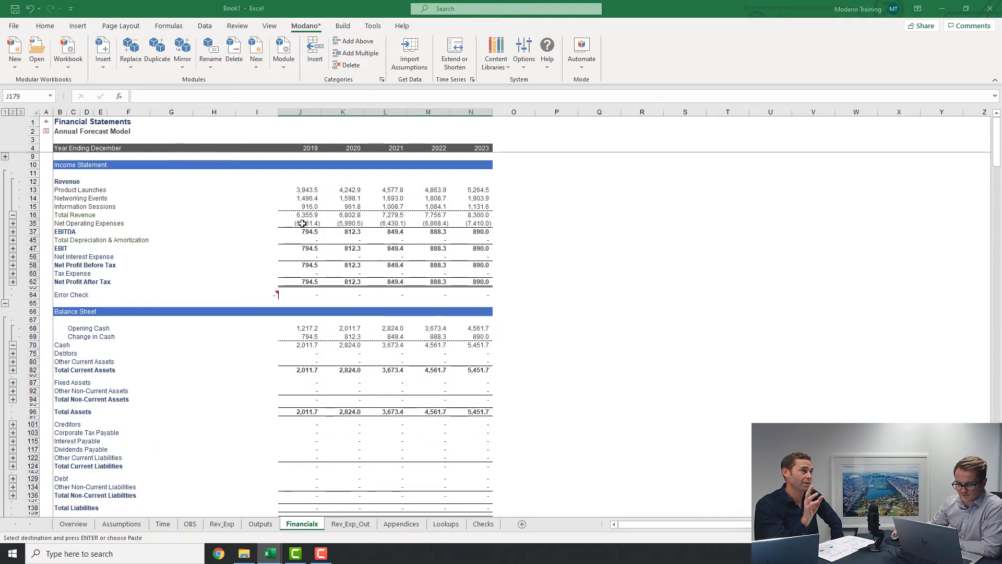
{"action": "left_click_drag", "start_coordinate": [302, 223], "coordinate": [471, 224]}
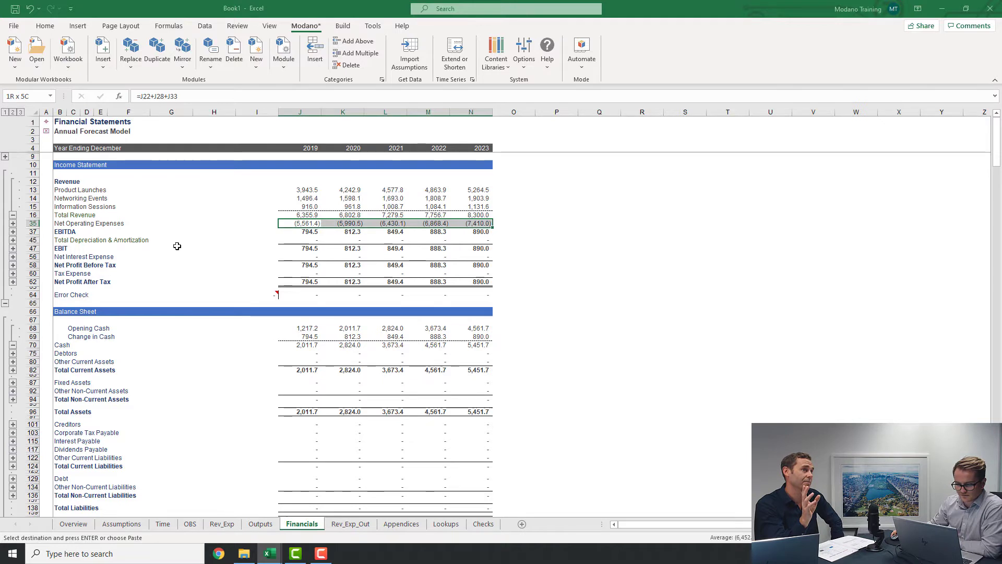
{"action": "left_click", "coordinate": [13, 224]}
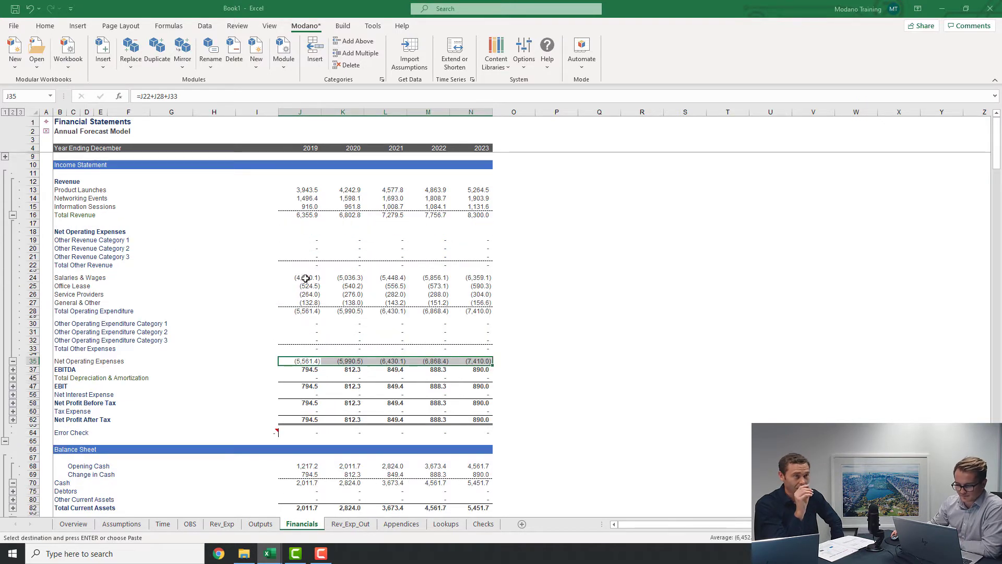
{"action": "left_click_drag", "start_coordinate": [305, 278], "coordinate": [462, 303]}
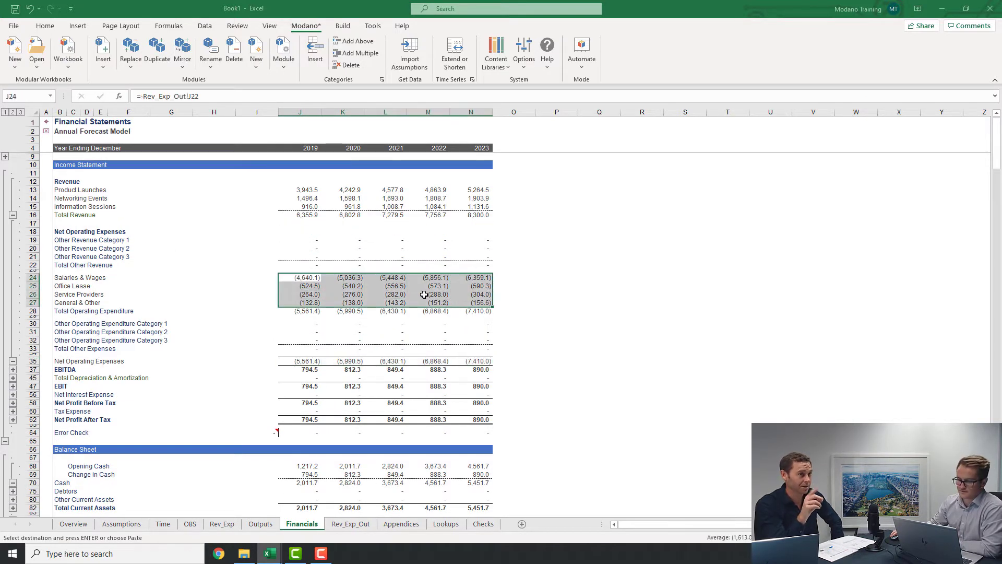
Expand Cash Payments in the Direct Cash Flow Statement and examine its four operating expenditure rows for 2019–2023
{"action": "scroll", "coordinate": [376, 306], "scroll_direction": "down", "scroll_amount": 15}
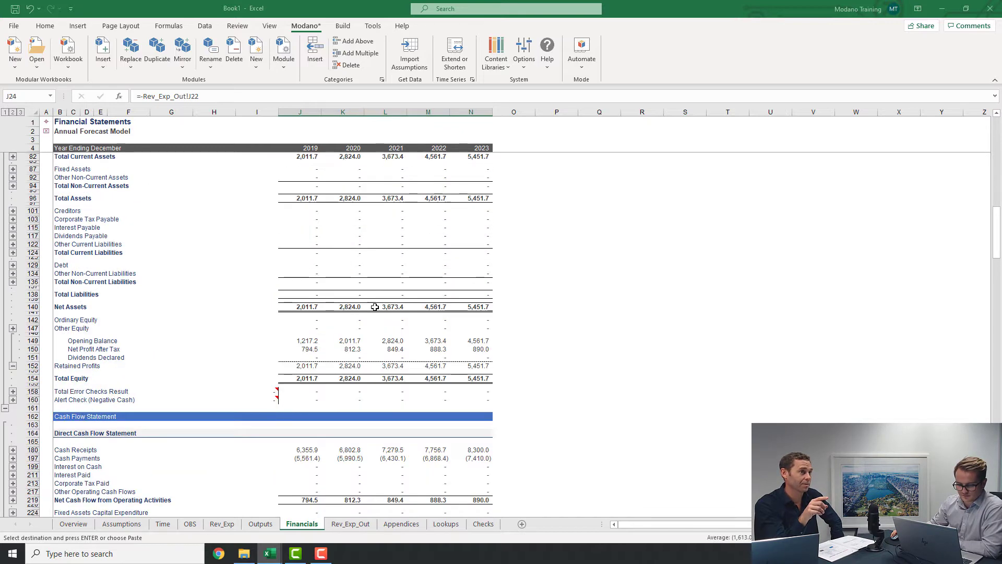
{"action": "scroll", "coordinate": [375, 307], "scroll_direction": "down", "scroll_amount": 3}
{"action": "left_click", "coordinate": [13, 387]}
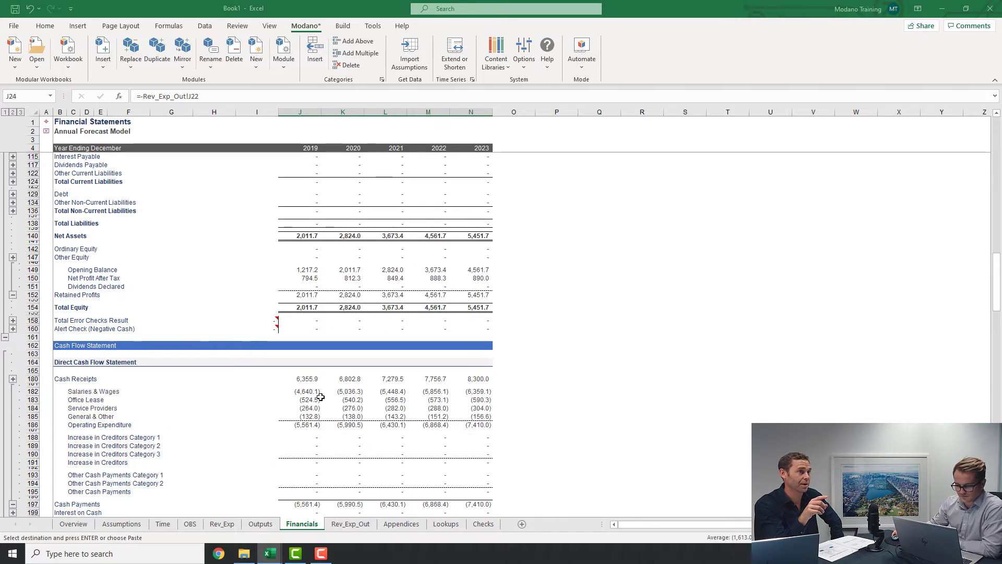
{"action": "left_click_drag", "start_coordinate": [311, 392], "coordinate": [477, 416]}
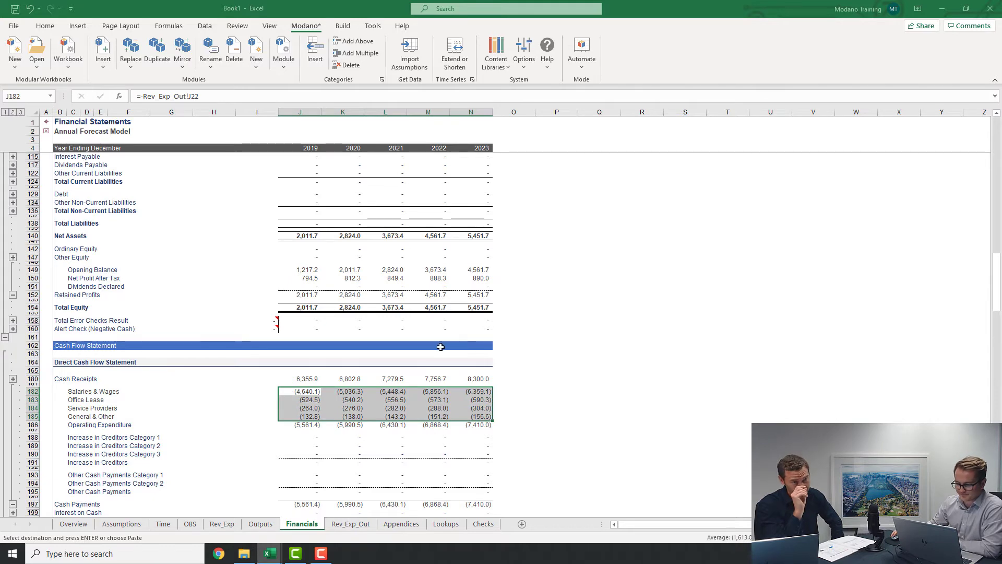
{"action": "scroll", "coordinate": [441, 345], "scroll_direction": "down", "scroll_amount": 1}
{"action": "scroll", "coordinate": [427, 351], "scroll_direction": "up", "scroll_amount": 3}
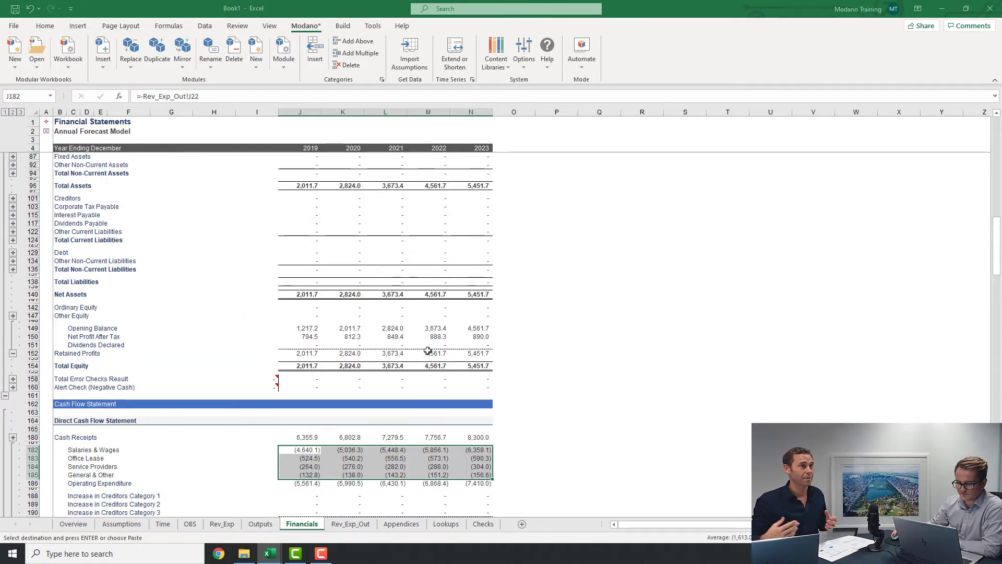
Collapse the financial statements' detail rows, then expand Cash in the balance sheet and examine the 2019–2023 Change in Cash
{"action": "left_click", "coordinate": [13, 112]}
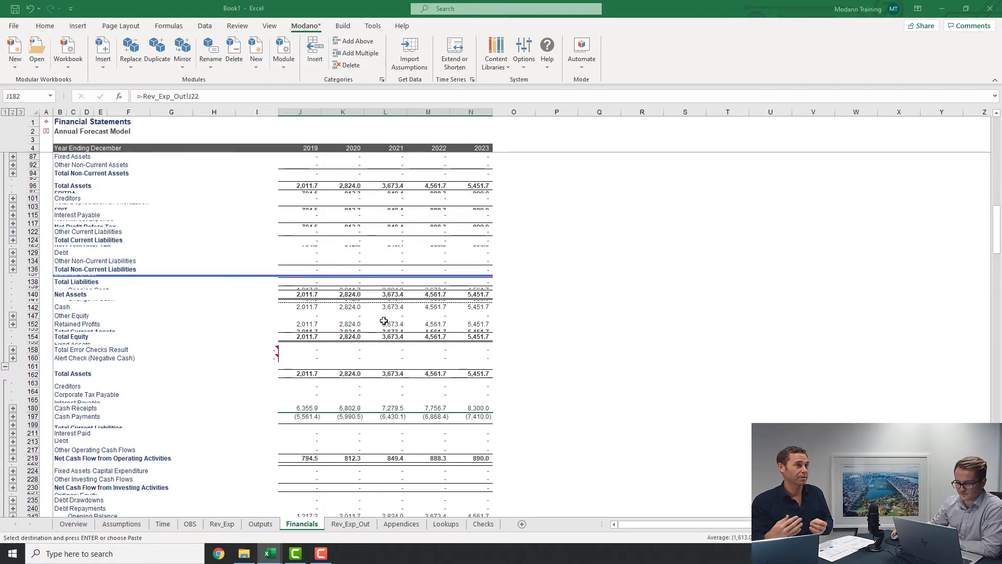
{"action": "scroll", "coordinate": [384, 320], "scroll_direction": "up", "scroll_amount": 3}
{"action": "scroll", "coordinate": [384, 321], "scroll_direction": "up", "scroll_amount": 3}
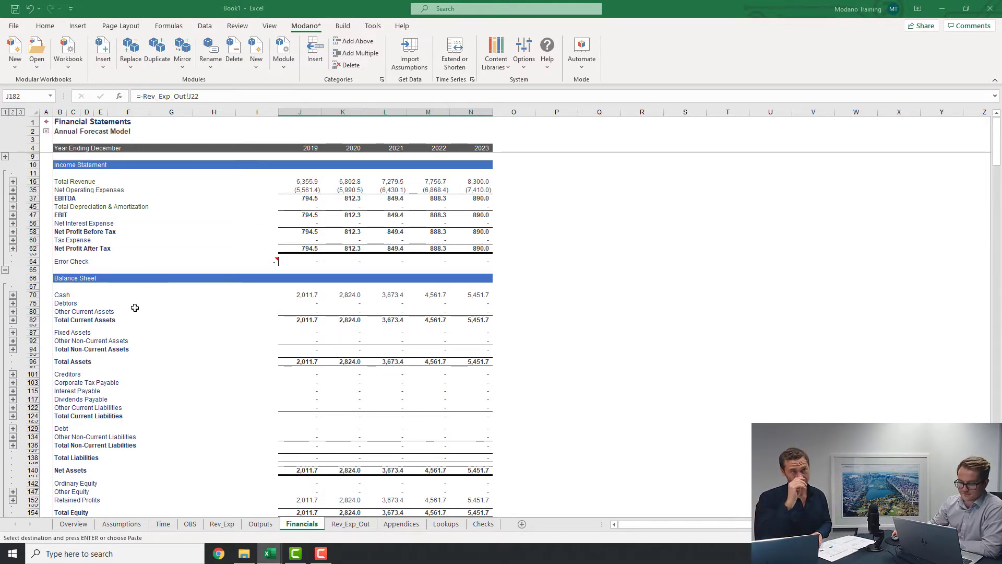
{"action": "left_click", "coordinate": [13, 294]}
{"action": "left_click_drag", "start_coordinate": [303, 305], "coordinate": [479, 303]}
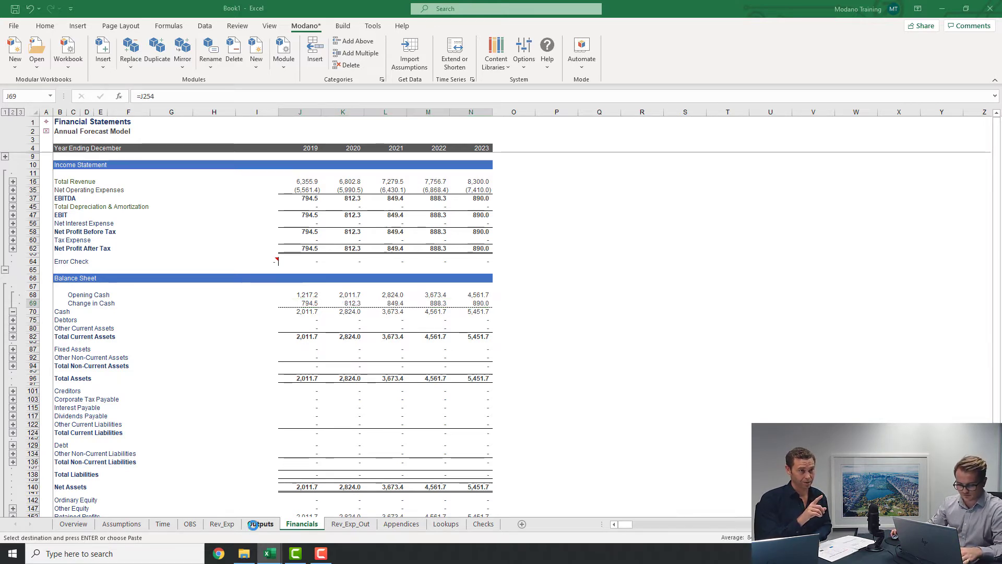
Show the Operating Expenditure module's named links in Project Manager, examine the Income Statement's links, and close it
{"action": "left_click", "coordinate": [258, 524]}
{"action": "left_click", "coordinate": [221, 523]}
{"action": "left_click", "coordinate": [106, 256]}
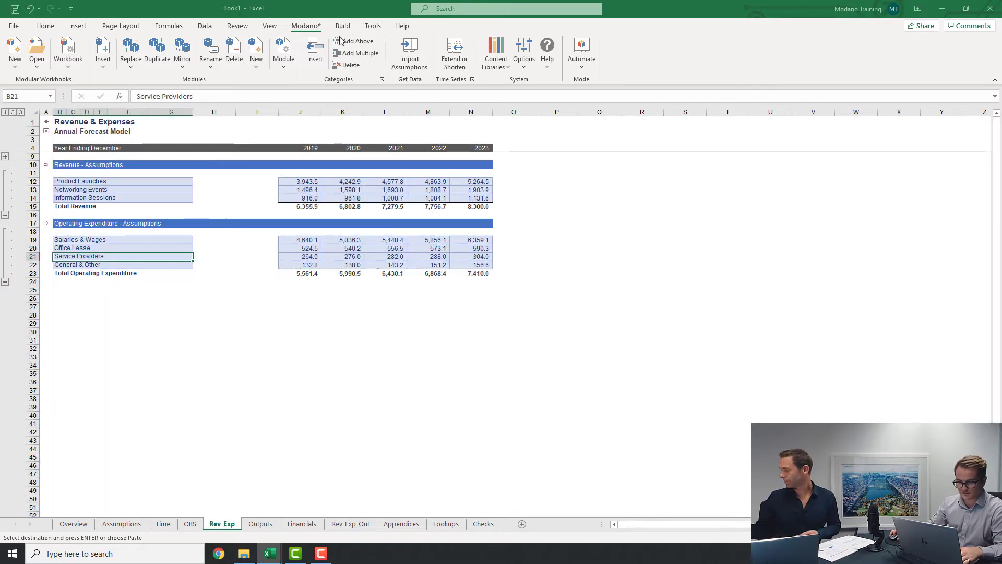
{"action": "left_click", "coordinate": [342, 25]}
{"action": "left_click", "coordinate": [168, 49]}
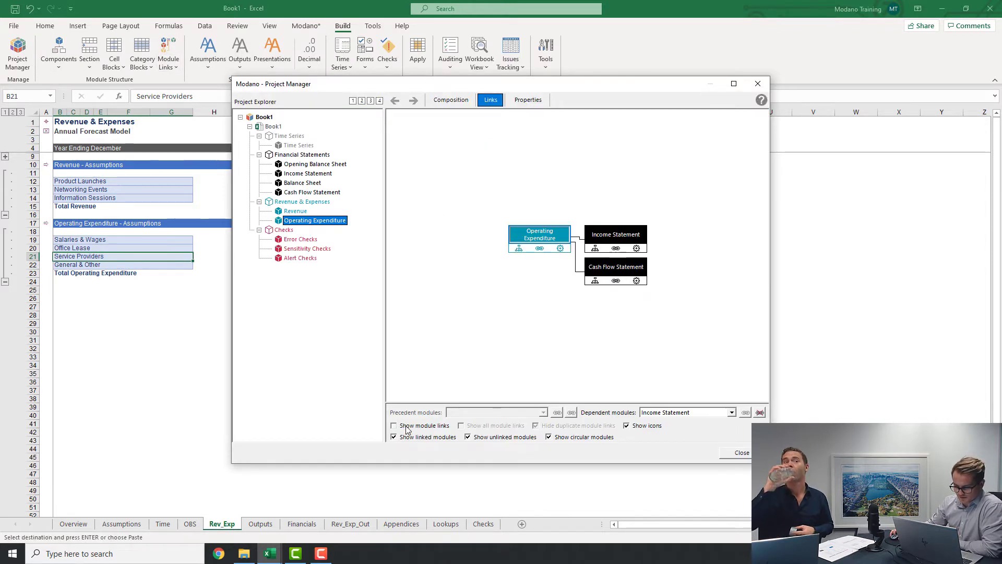
{"action": "left_click", "coordinate": [407, 427]}
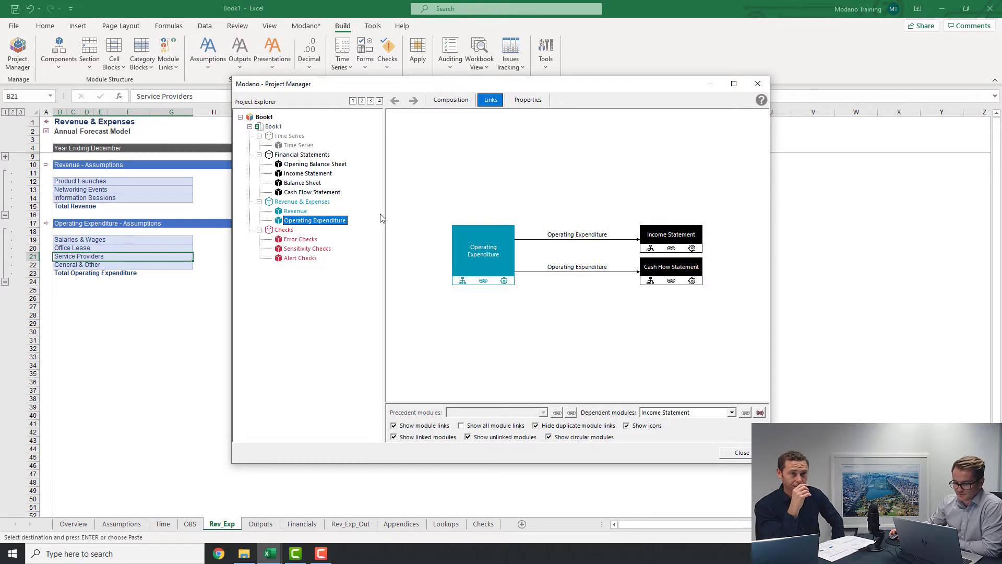
{"action": "left_click", "coordinate": [674, 247]}
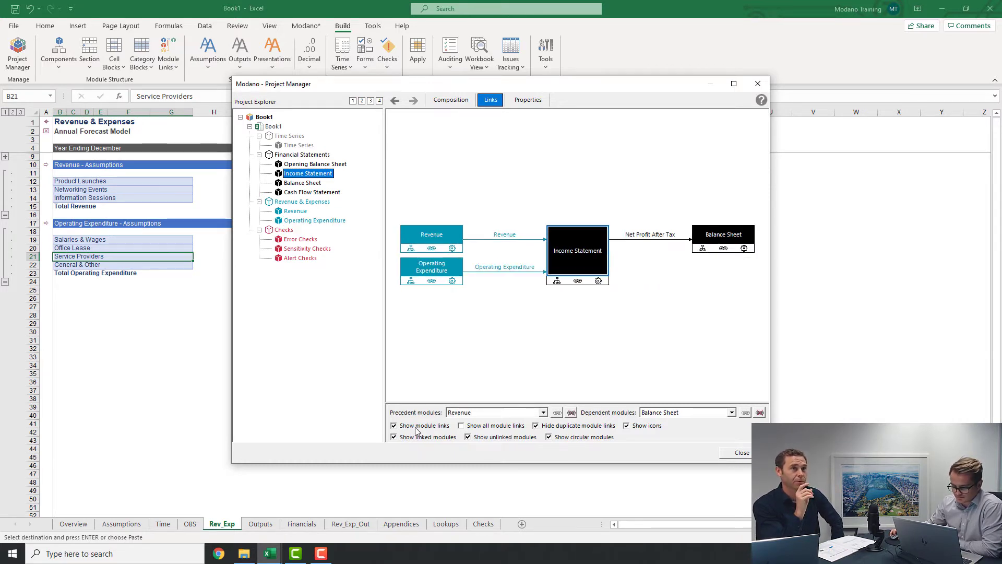
{"action": "left_click", "coordinate": [738, 454]}
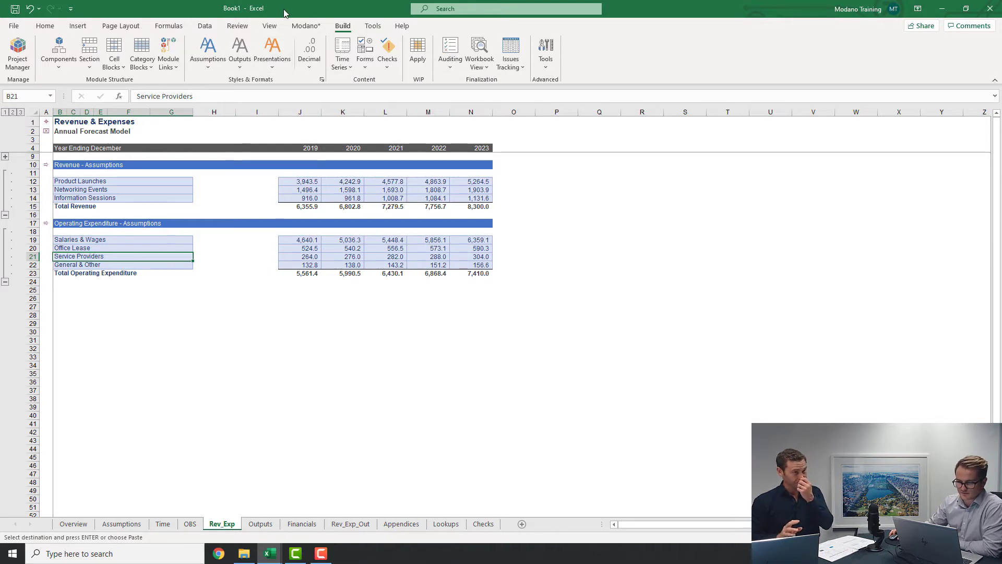
Insert the Other Revenue & Expenses (Amounts) module into the workbook from the web library
{"action": "left_click", "coordinate": [306, 25]}
{"action": "left_click", "coordinate": [103, 52]}
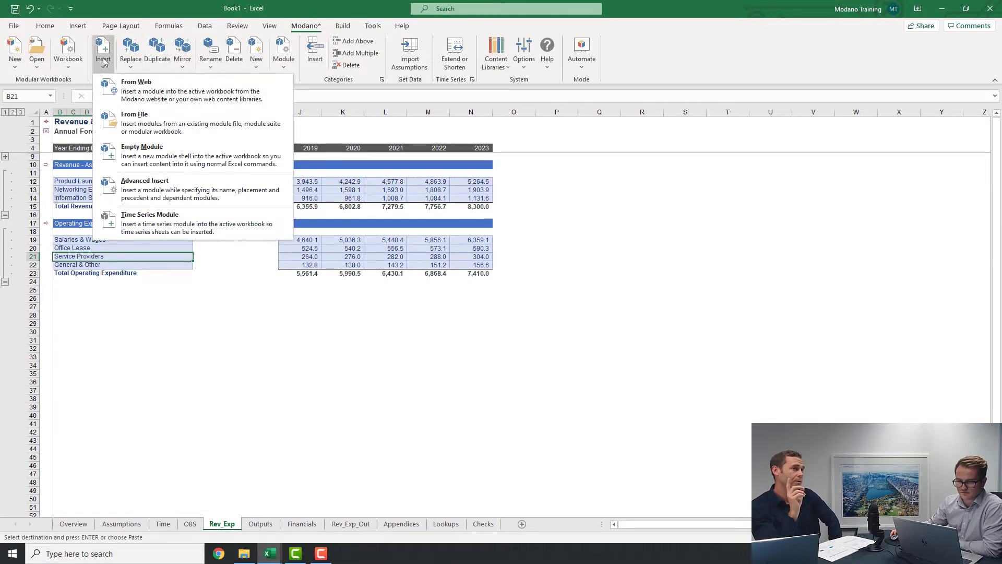
{"action": "left_click", "coordinate": [133, 87]}
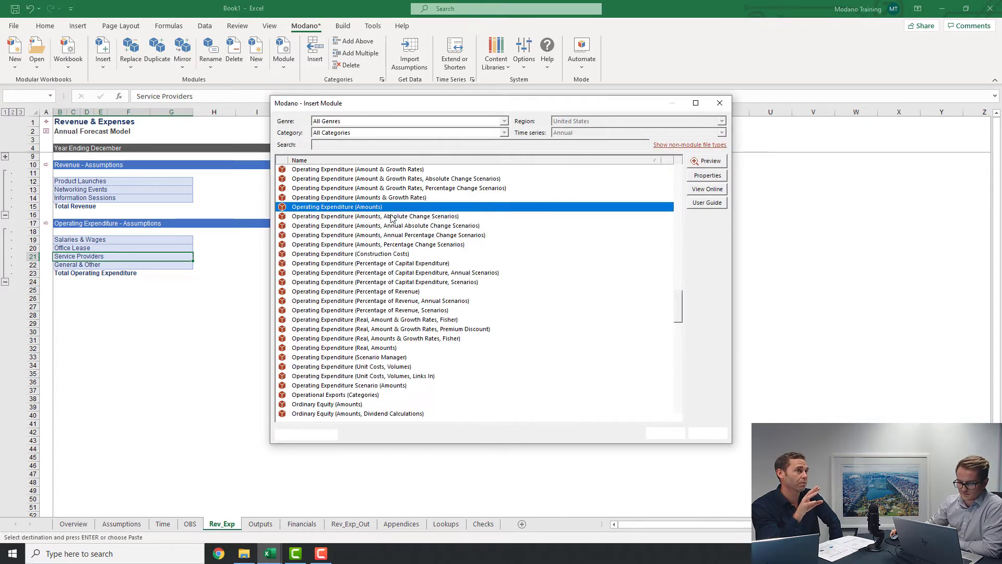
{"action": "left_click", "coordinate": [351, 236]}
{"action": "type", "text": "ot"}
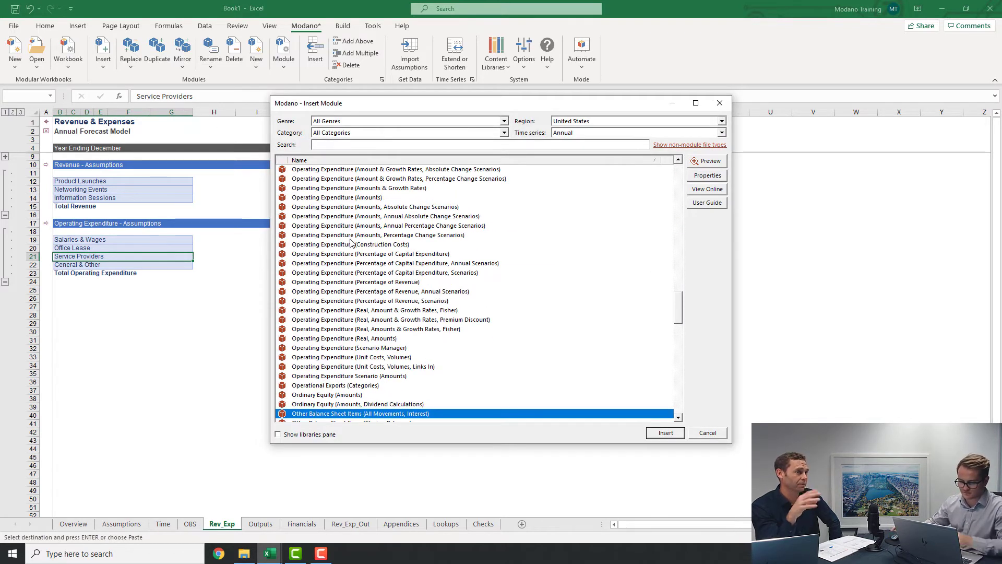
{"action": "scroll", "coordinate": [360, 247], "scroll_direction": "down", "scroll_amount": 5}
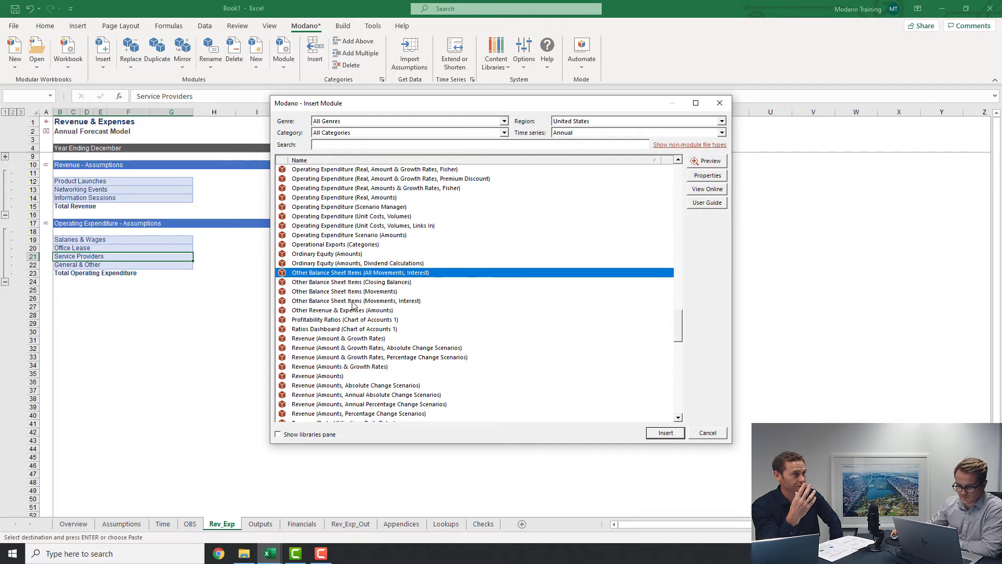
{"action": "left_click", "coordinate": [360, 310]}
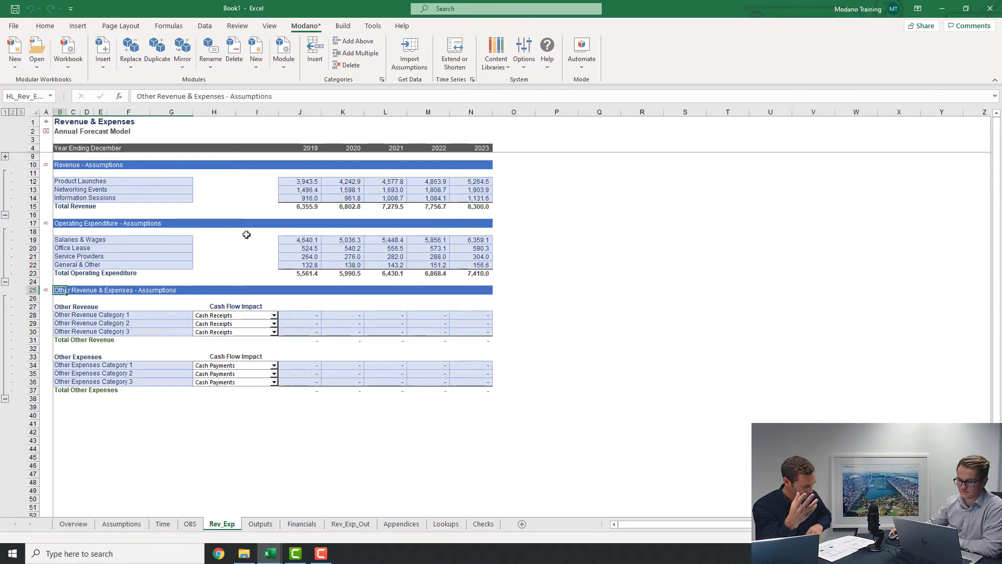
Copy the Rental Income and Other Income names from the Wall Street Promotions assumptions workbook over the first two Other Revenue categories in Book1
{"action": "mouse_move", "coordinate": [269, 553]}
{"action": "left_click", "coordinate": [319, 504]}
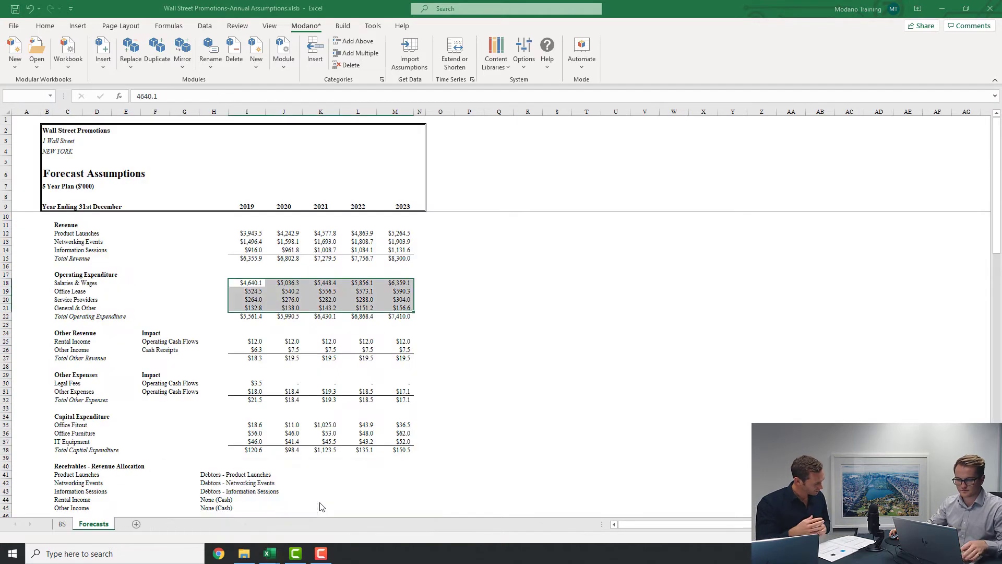
{"action": "left_click", "coordinate": [78, 340]}
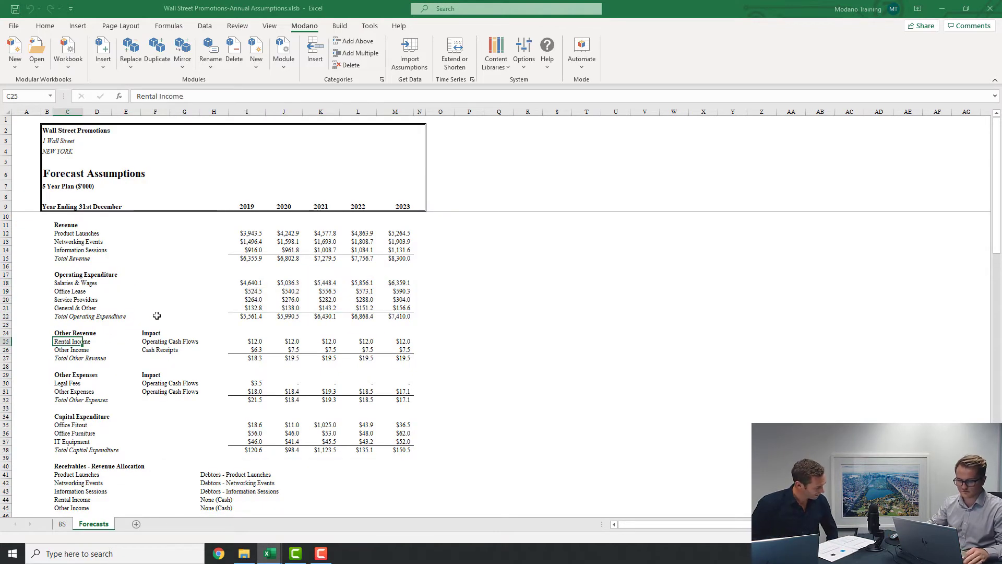
{"action": "key", "text": "shift+Down"}
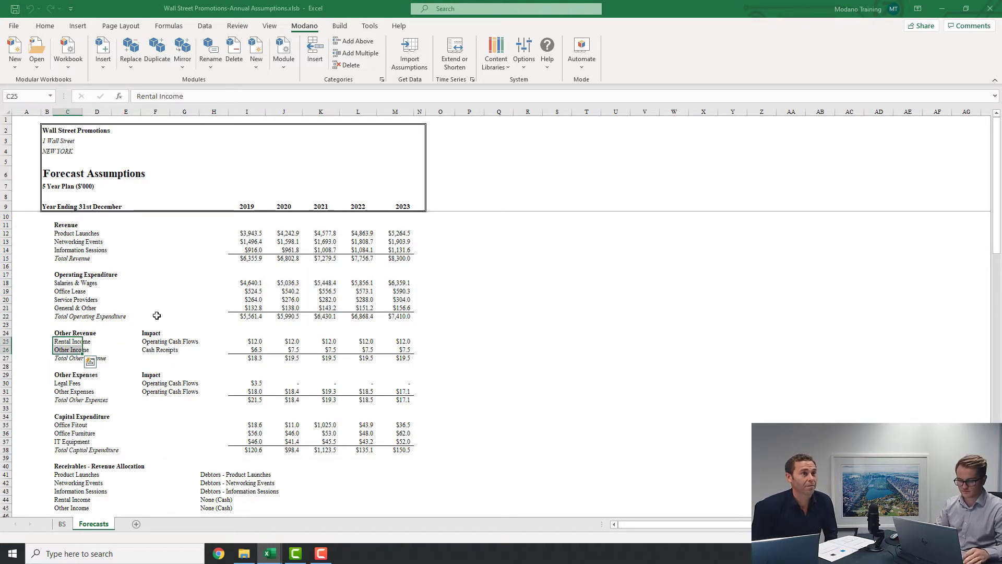
{"action": "key", "text": "ctrl+c"}
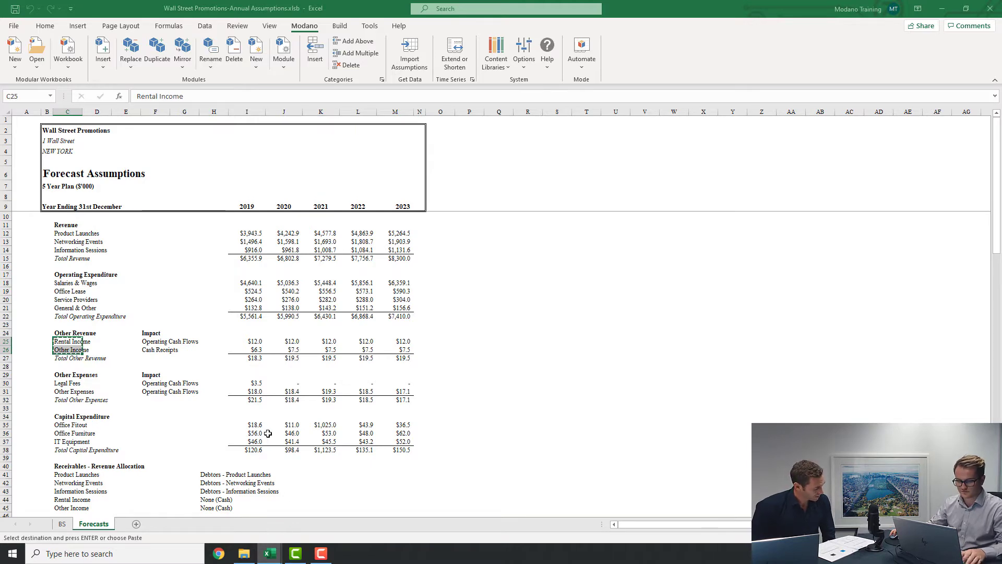
{"action": "key", "text": "ctrl+Tab"}
{"action": "left_click", "coordinate": [78, 315]}
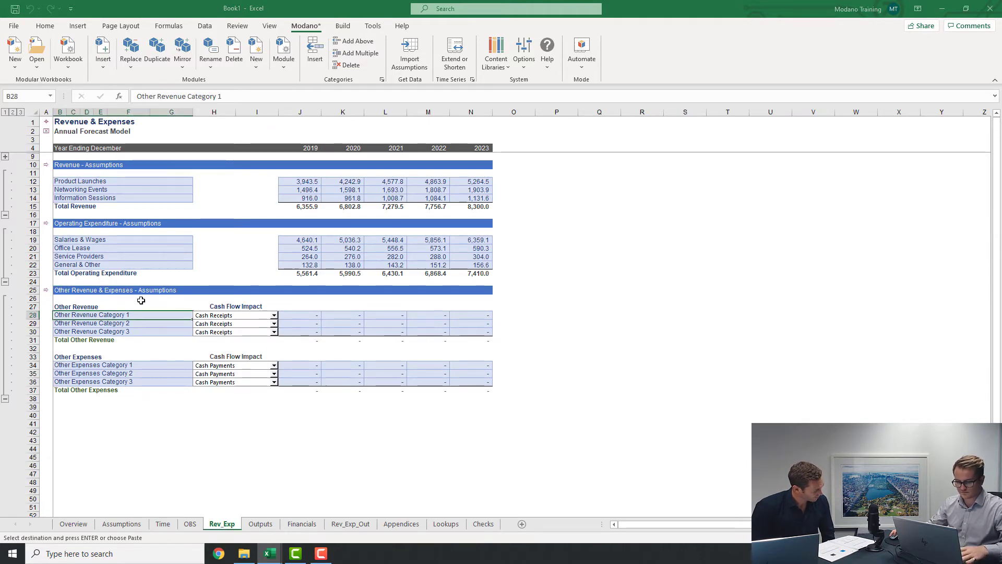
{"action": "key", "text": "ctrl+v"}
Check the cash flow impacts in the assumptions workbook and set Rental Income's Cash Flow Impact to Operating Cash Flows
{"action": "key", "text": "ctrl+Tab"}
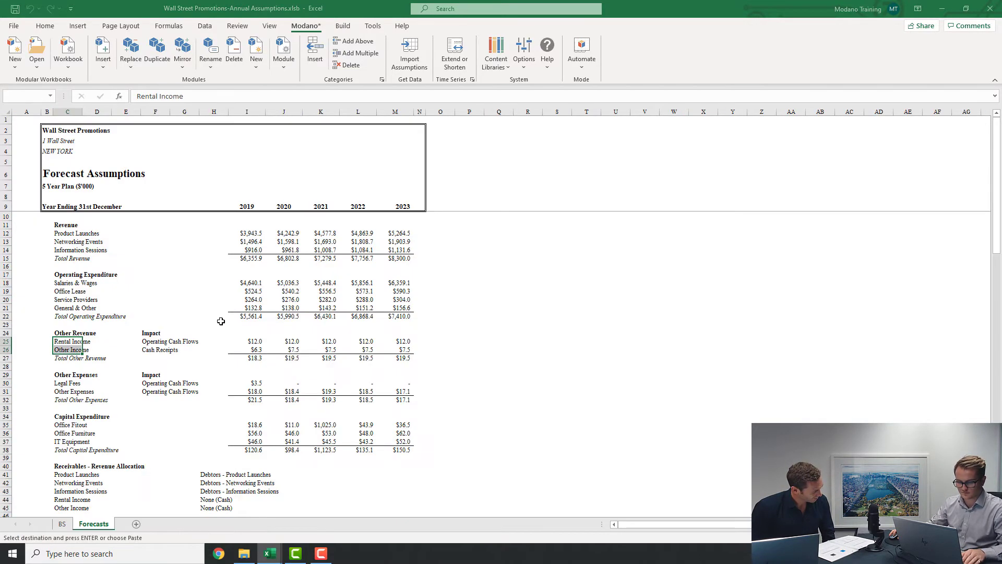
{"action": "key", "text": "ctrl+Tab"}
{"action": "left_click", "coordinate": [230, 316]}
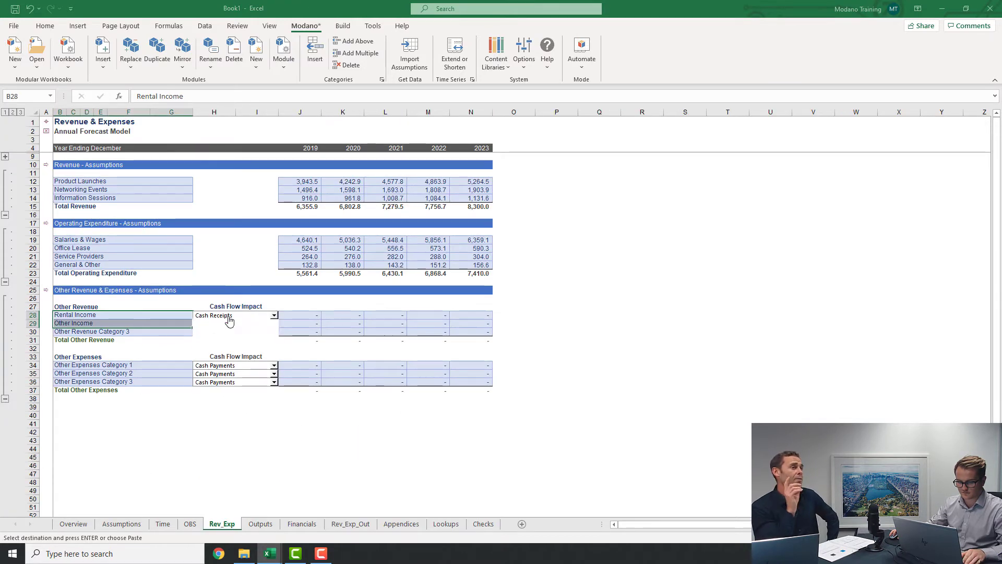
{"action": "left_click", "coordinate": [228, 337]}
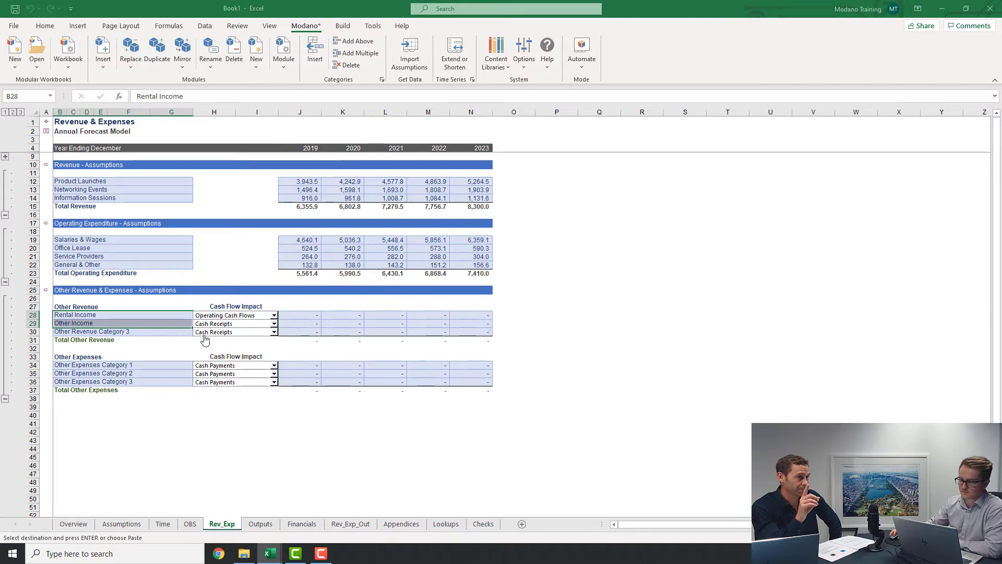
Copy the 2019–2023 Rental Income and Other Income amounts from the assumptions workbook into the matching Other Revenue rows of Book1
{"action": "left_click", "coordinate": [122, 333]}
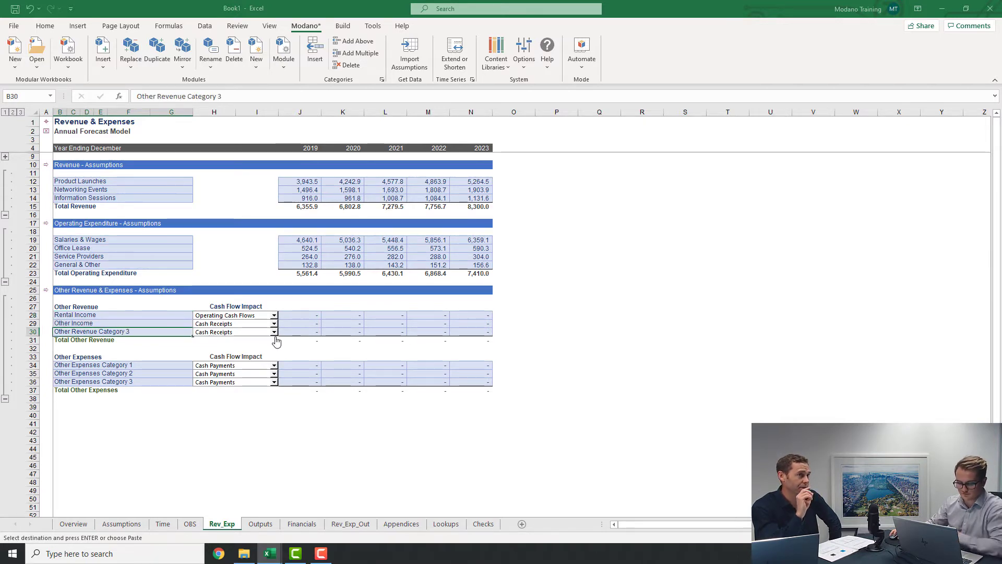
{"action": "key", "text": "alt+Tab"}
{"action": "left_click", "coordinate": [257, 341]}
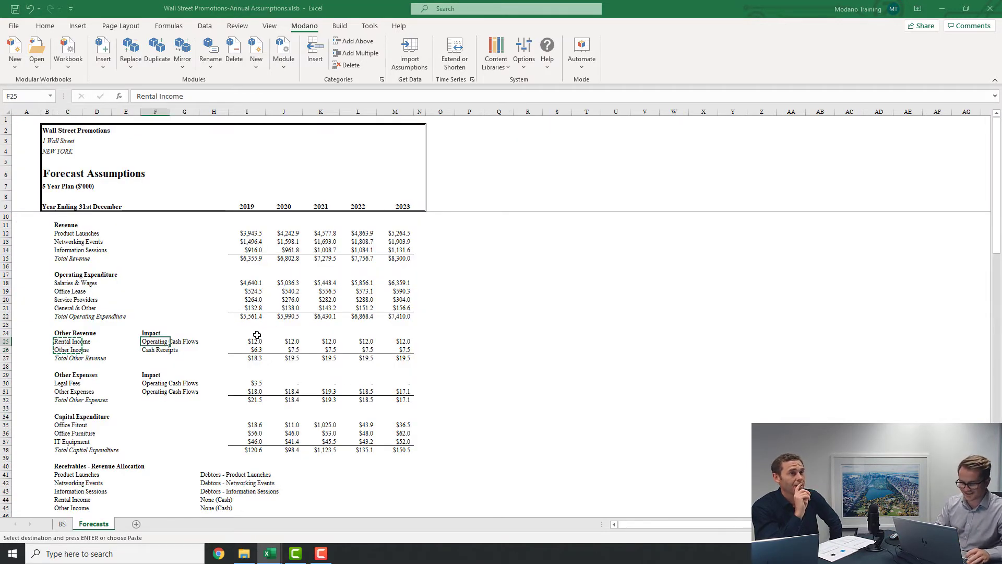
{"action": "key", "text": "ctrl+shift+Down"}
{"action": "key", "text": "ctrl+shift+Right"}
{"action": "key", "text": "shift+Up"}
{"action": "key", "text": "ctrl+c"}
{"action": "key", "text": "alt+Tab"}
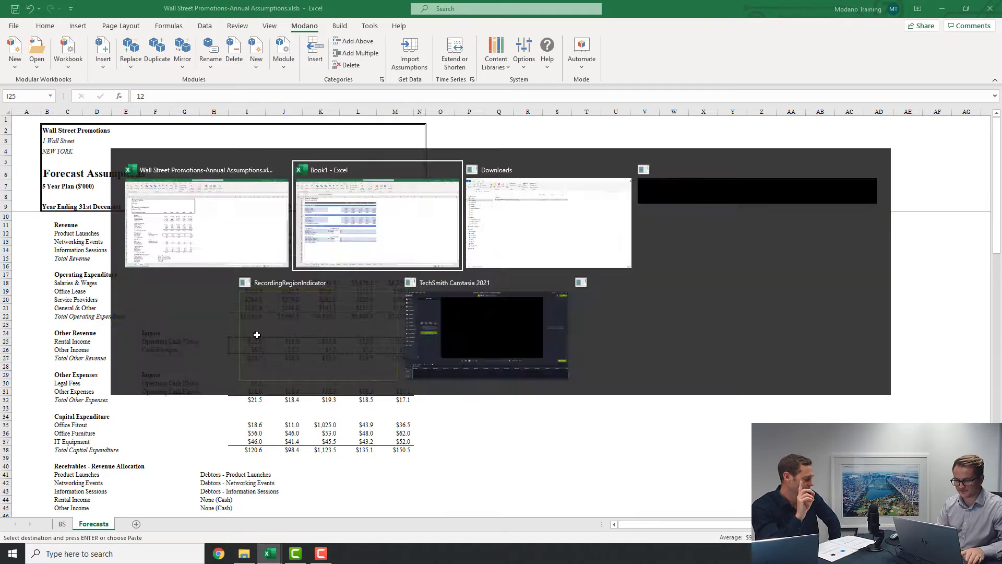
{"action": "key", "text": "Up"}
{"action": "key", "text": "Up"}
{"action": "key", "text": "Right"}
{"action": "key", "text": "Right"}
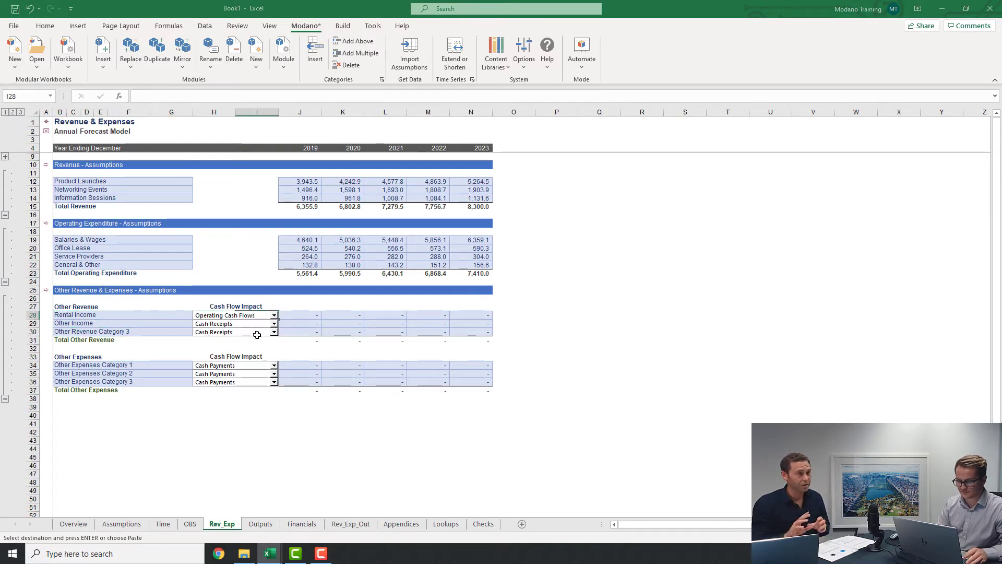
{"action": "key", "text": "Right"}
{"action": "key", "text": "ctrl+v"}
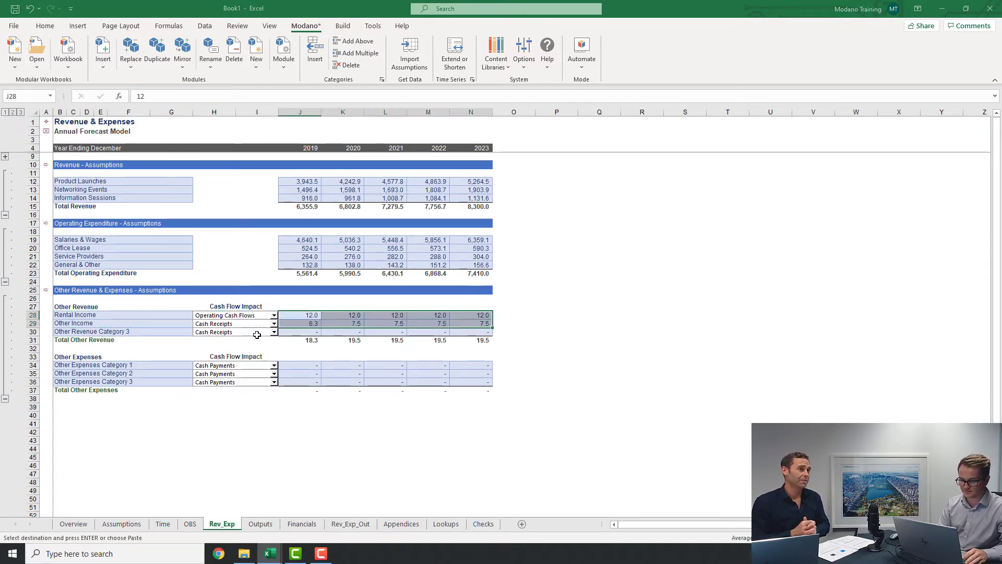
Delete the unused Other Revenue Category 3 from the Other Revenue assumptions
{"action": "key", "text": "Down"}
{"action": "key", "text": "Down"}
{"action": "left_click", "coordinate": [153, 333]}
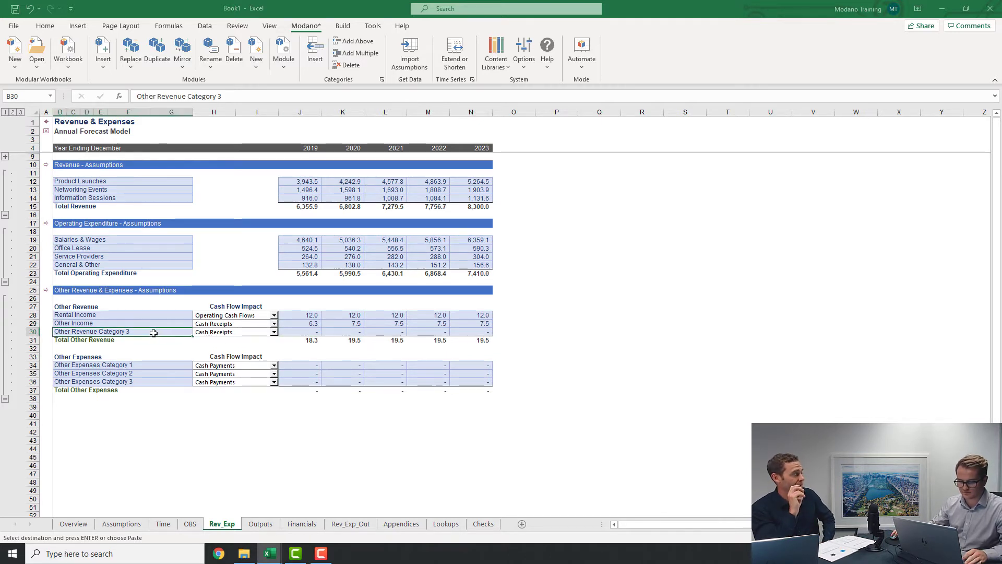
{"action": "right_click", "coordinate": [153, 333]}
{"action": "left_click", "coordinate": [141, 370]}
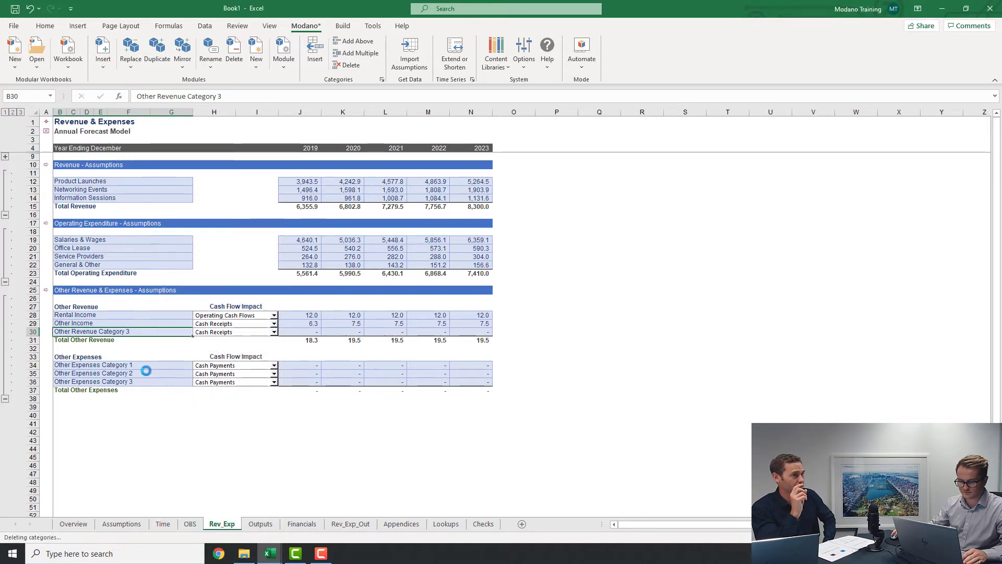
Copy the Legal Fees and Other Expenses names from the assumptions workbook over the first two Other Expenses categories in Book1
{"action": "key", "text": "alt+Tab"}
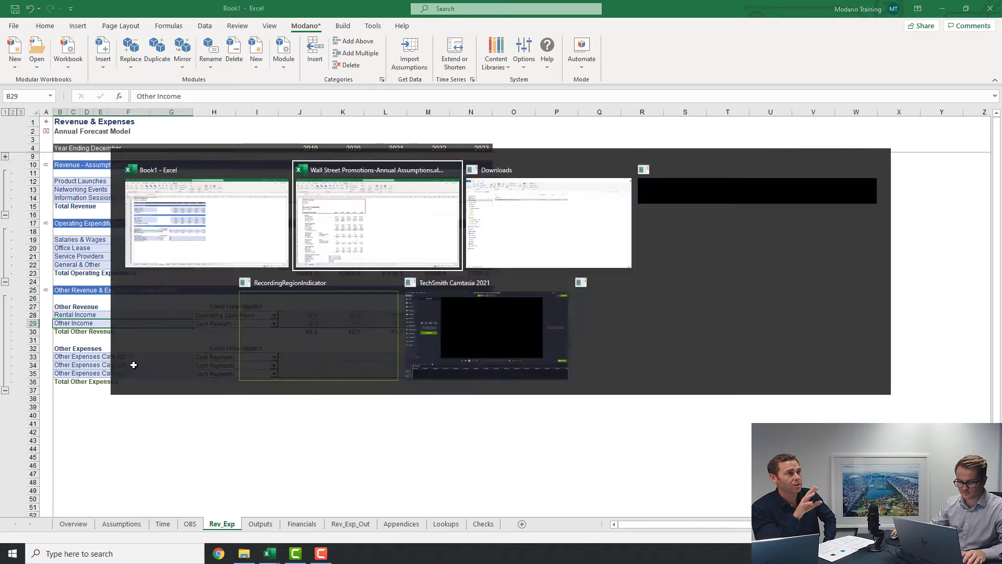
{"action": "left_click", "coordinate": [57, 382]}
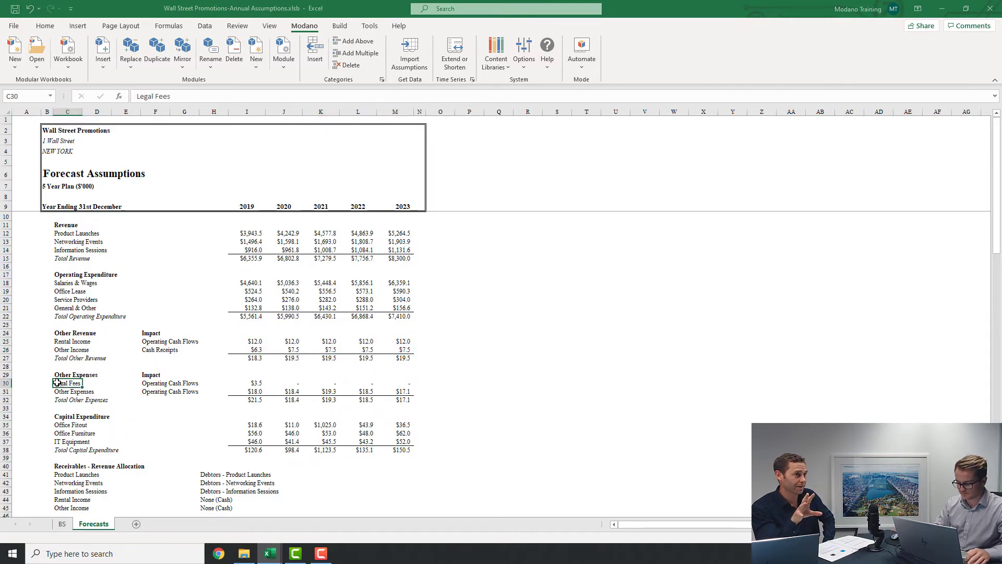
{"action": "key", "text": "ctrl+c"}
{"action": "key", "text": "alt+Tab"}
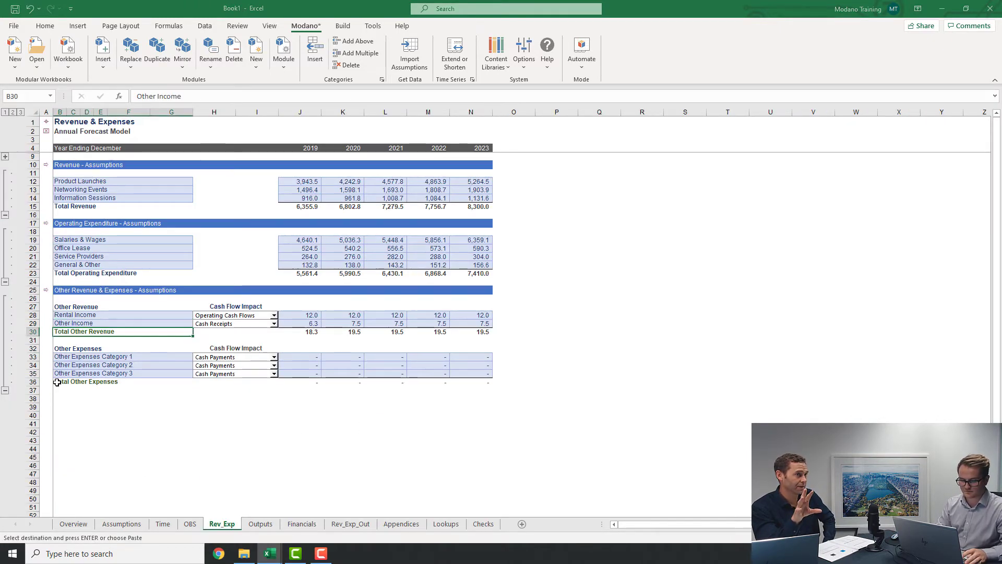
{"action": "key", "text": "Down"}
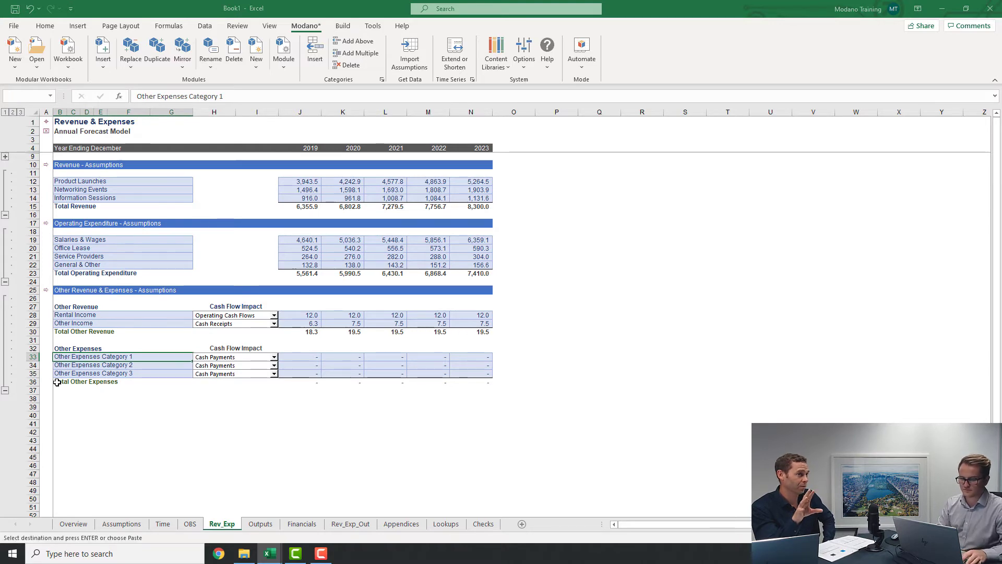
{"action": "key", "text": "ctrl+v"}
Copy the 2019–2023 Legal Fees and Other Expenses amounts from the assumptions workbook and paste them as values into the matching rows of Book1
{"action": "key", "text": "Right"}
{"action": "key", "text": "Right"}
{"action": "key", "text": "Right"}
{"action": "key", "text": "Right"}
{"action": "key", "text": "alt"}
{"action": "key", "text": "Left"}
{"action": "key", "text": "Left"}
{"action": "key", "text": "Escape"}
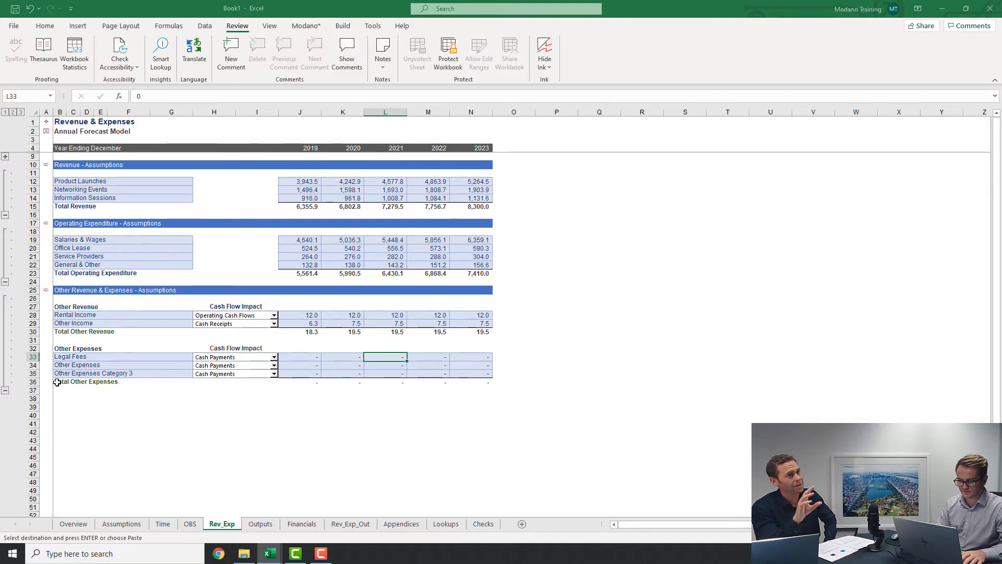
{"action": "key", "text": "Left"}
{"action": "key", "text": "Left"}
{"action": "key", "text": "alt+Tab"}
{"action": "key", "text": "ctrl+Right"}
{"action": "key", "text": "ctrl+Right"}
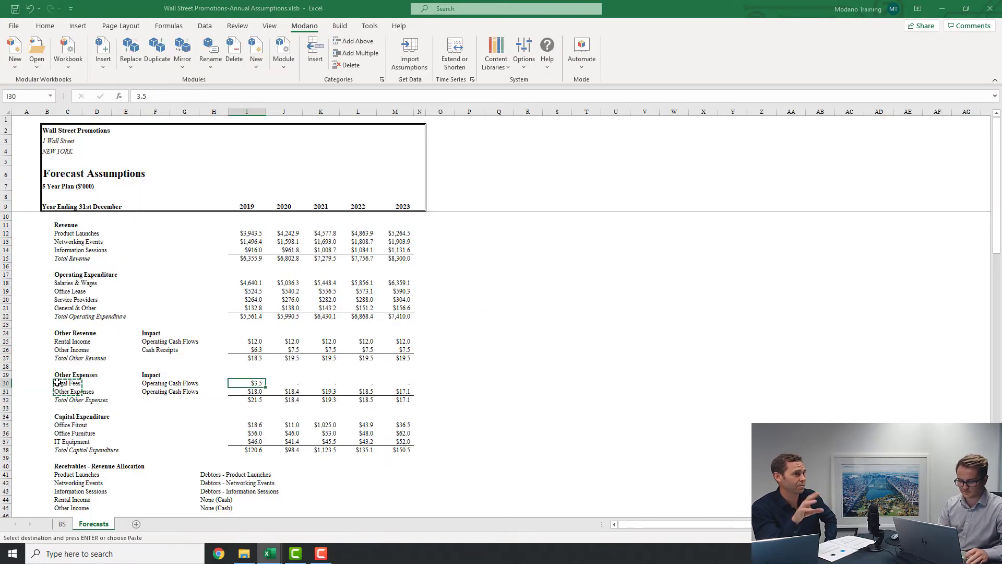
{"action": "key", "text": "ctrl+shift+Right"}
{"action": "key", "text": "ctrl+c"}
{"action": "key", "text": "alt+Tab"}
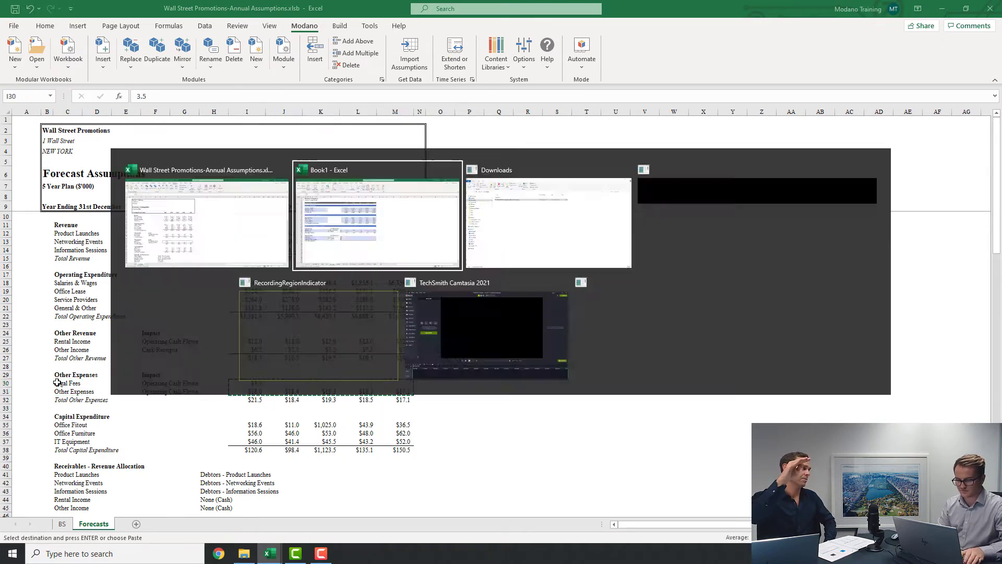
{"action": "key", "text": "alt+h"}
{"action": "key", "text": "v"}
{"action": "key", "text": "v"}
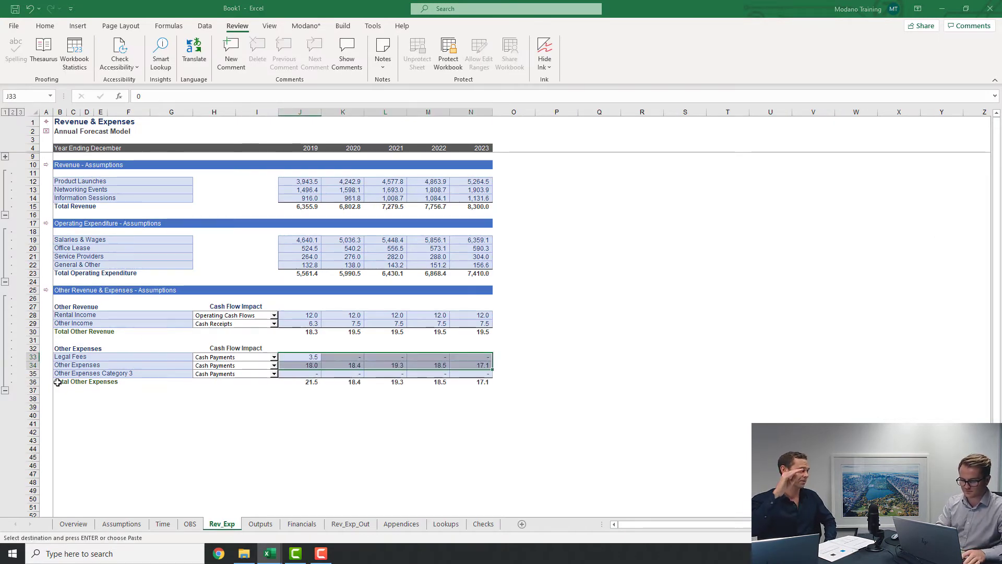
Set the Cash Flow Impact of Legal Fees and Other Expenses to Operating Cash Flows, as given in the assumptions workbook
{"action": "key", "text": "Left"}
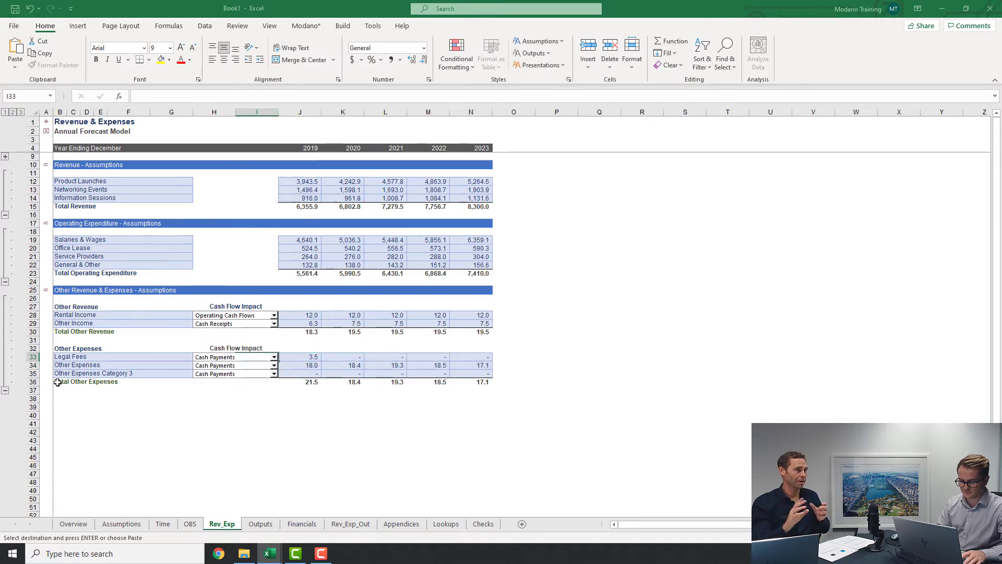
{"action": "key", "text": "alt+Tab"}
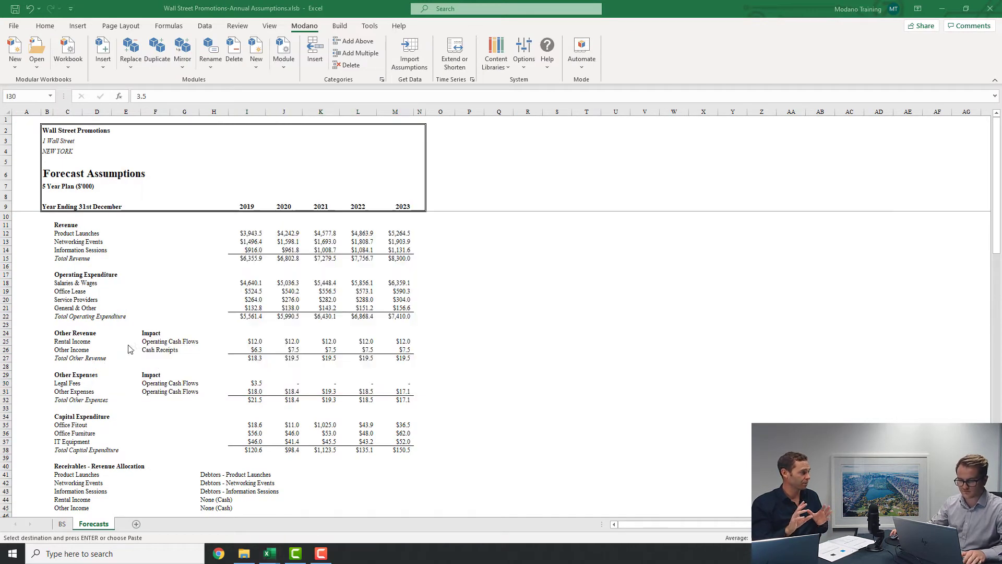
{"action": "key", "text": "alt+Tab"}
{"action": "key", "text": "alt+Down"}
{"action": "left_click", "coordinate": [221, 386]}
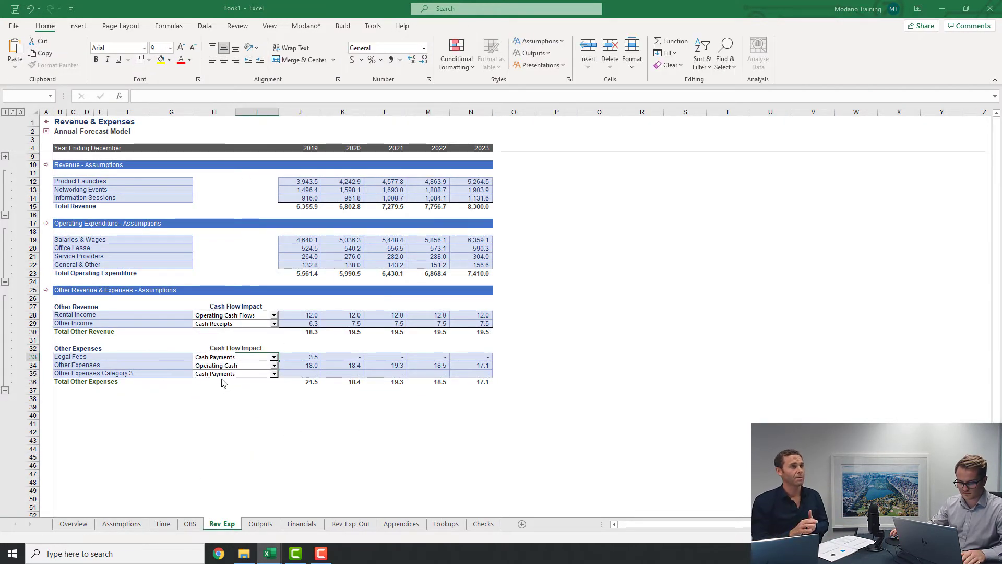
{"action": "left_click", "coordinate": [218, 358]}
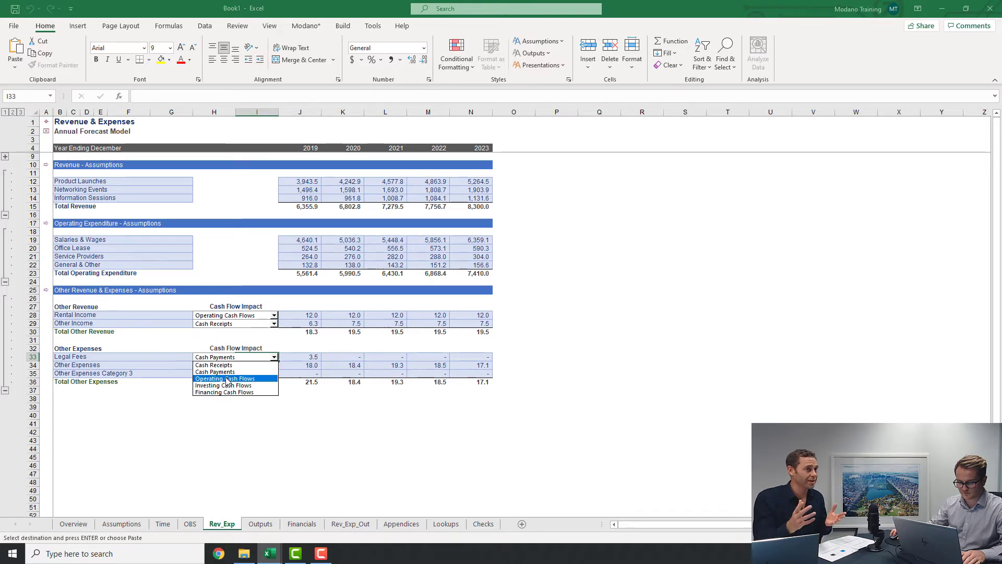
{"action": "left_click", "coordinate": [227, 379]}
Delete the unused Other Expenses Category 3 from the Other Expenses assumptions
{"action": "left_click", "coordinate": [180, 358]}
{"action": "left_click", "coordinate": [172, 376]}
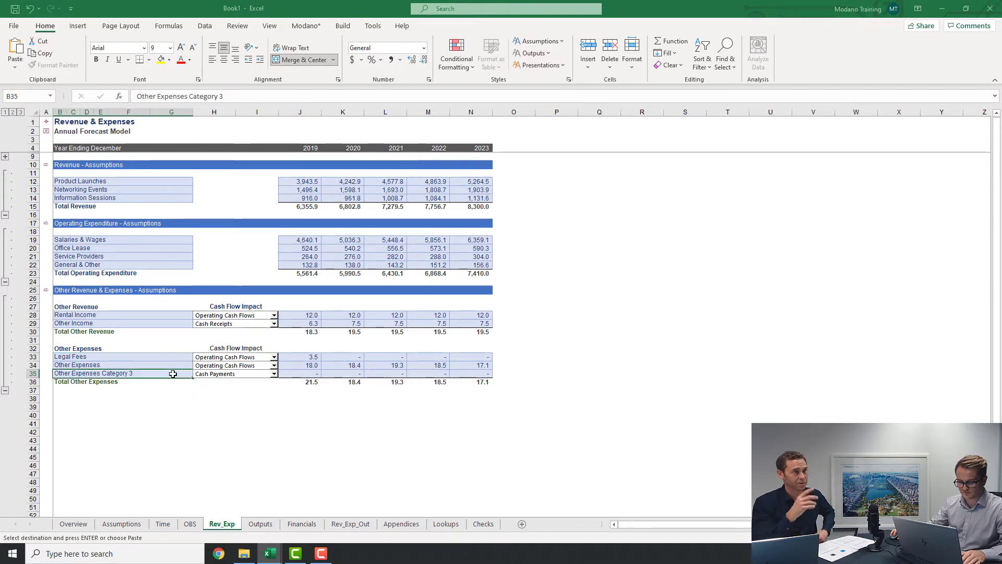
{"action": "right_click", "coordinate": [191, 373]}
{"action": "left_click", "coordinate": [235, 349]}
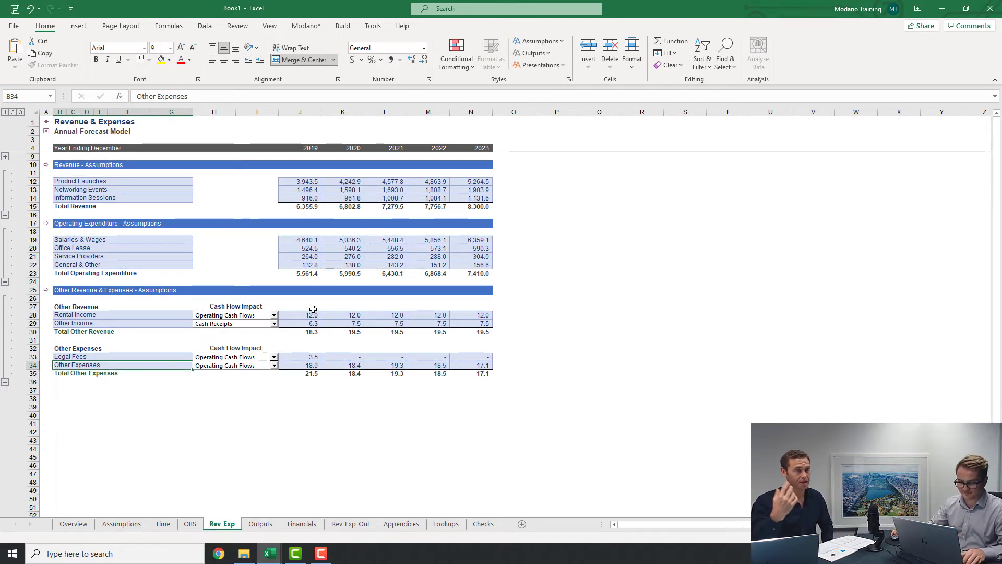
Review the 2019 Rental Income and Legal Fees amounts, then read the Other Revenue & Expenses section in the Modano-Annual Forecast Model PDF
{"action": "left_click", "coordinate": [310, 314]}
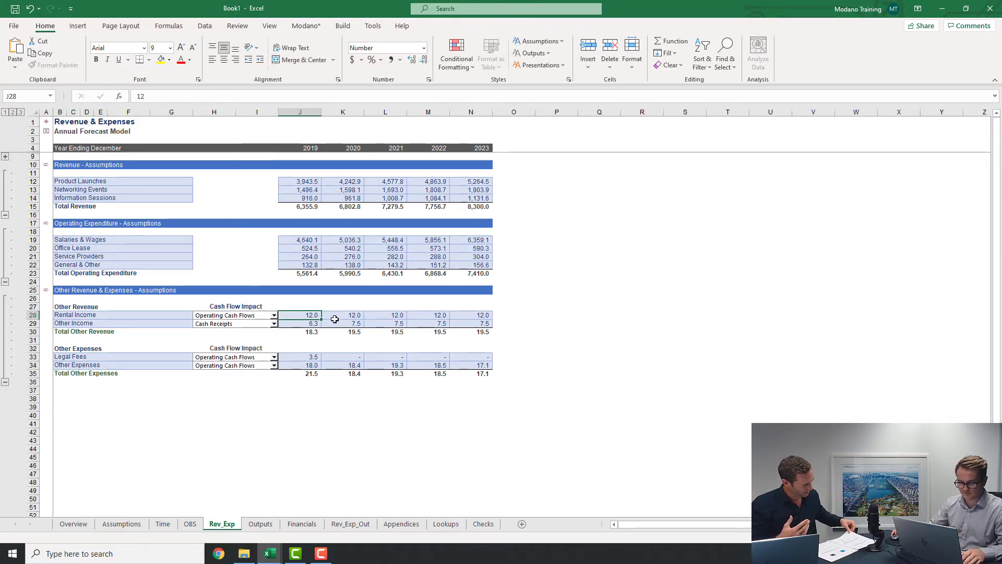
{"action": "left_click", "coordinate": [312, 356]}
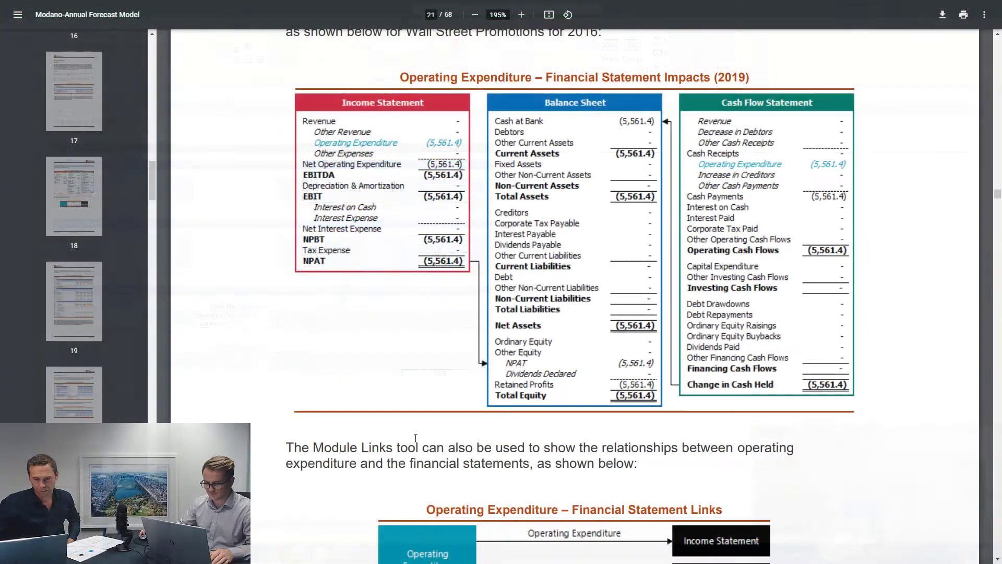
{"action": "scroll", "coordinate": [448, 429], "scroll_direction": "down", "scroll_amount": 20}
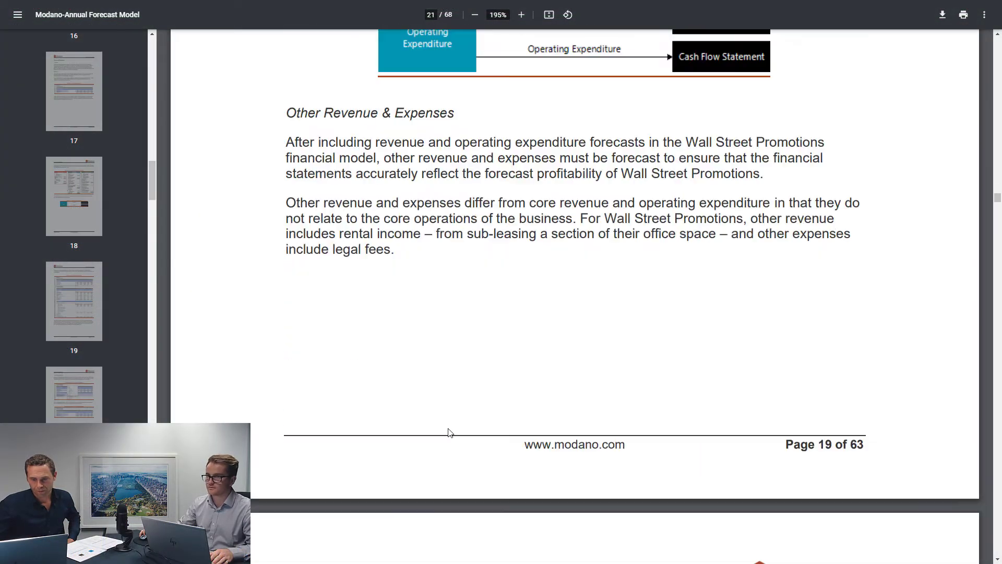
{"action": "scroll", "coordinate": [449, 429], "scroll_direction": "down", "scroll_amount": 7}
{"action": "scroll", "coordinate": [450, 430], "scroll_direction": "up", "scroll_amount": 2}
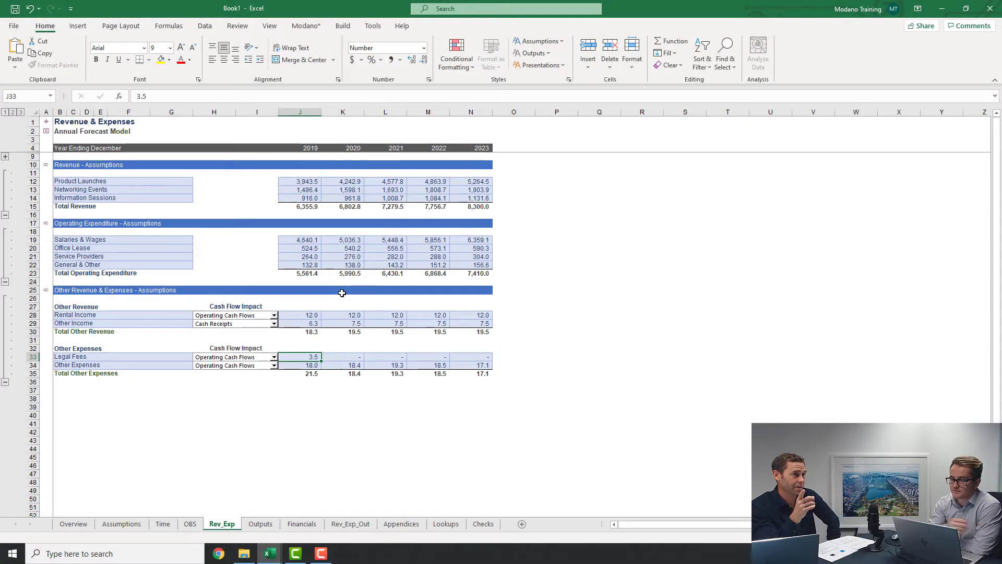
Expand Net Operating Expenses in the Income Statement on the Financials sheet and examine its other revenue and other expenses rows
{"action": "left_click", "coordinate": [302, 524]}
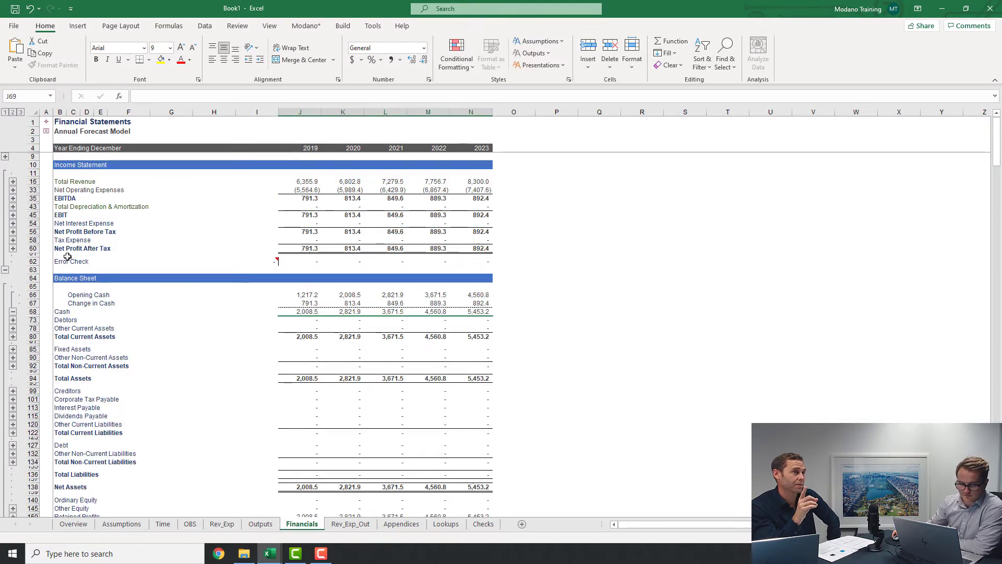
{"action": "left_click", "coordinate": [13, 189]}
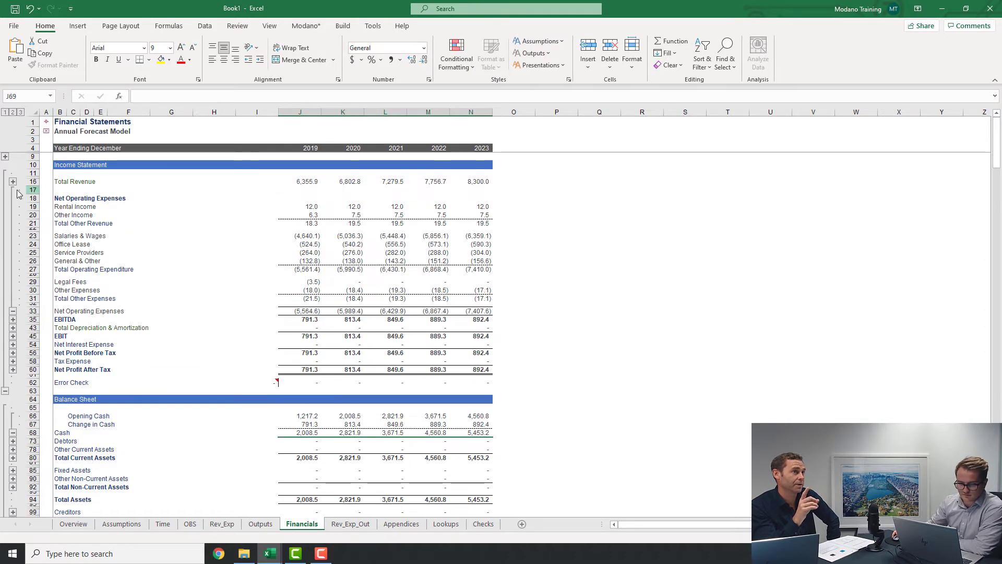
Expand Total Revenue in the Income Statement and examine the other revenue and other expenses rows within Net Operating Expenses
{"action": "left_click", "coordinate": [13, 182]}
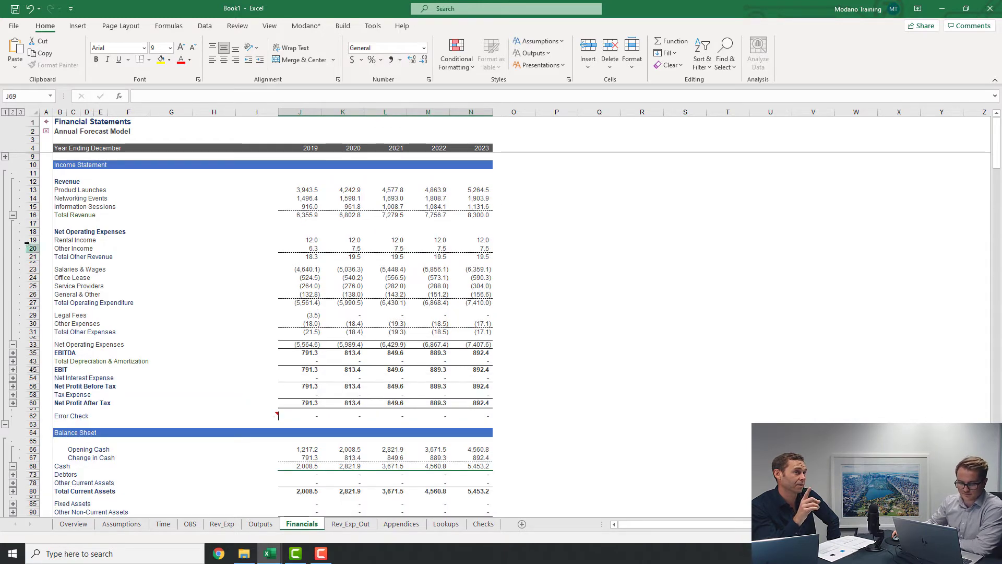
{"action": "left_click_drag", "start_coordinate": [32, 239], "coordinate": [29, 256]}
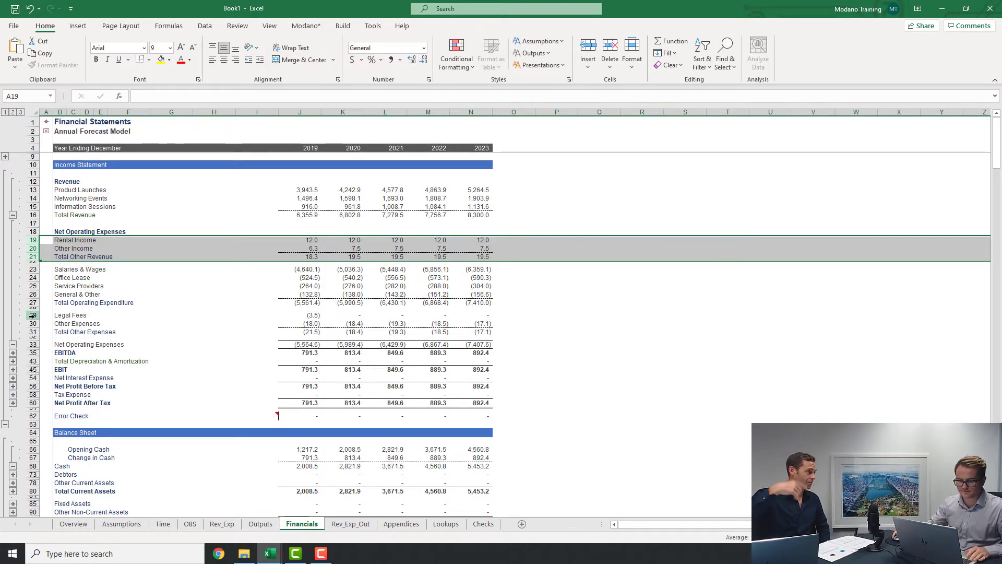
{"action": "left_click_drag", "start_coordinate": [32, 315], "coordinate": [34, 328], "text": "ctrl"}
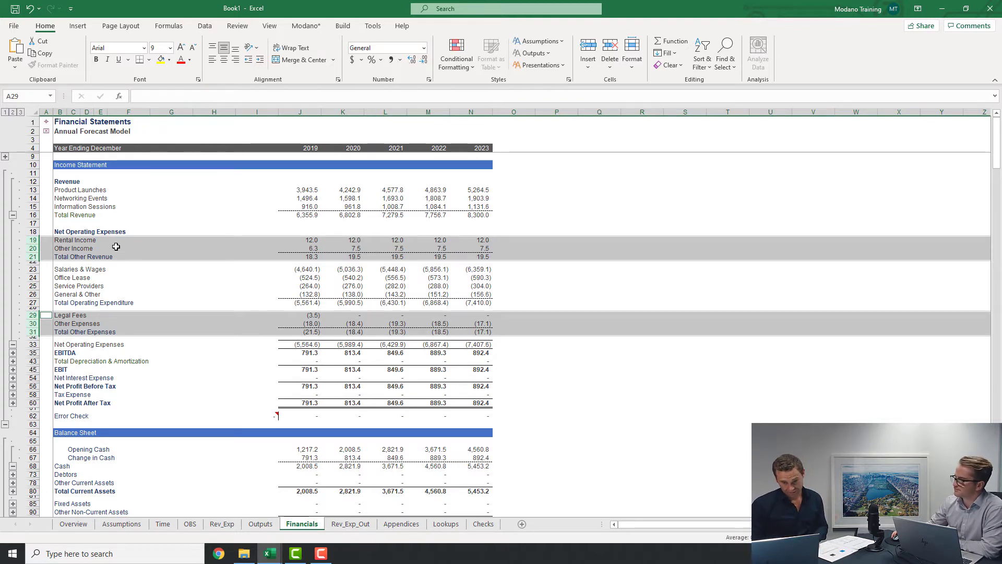
{"action": "left_click", "coordinate": [73, 198]}
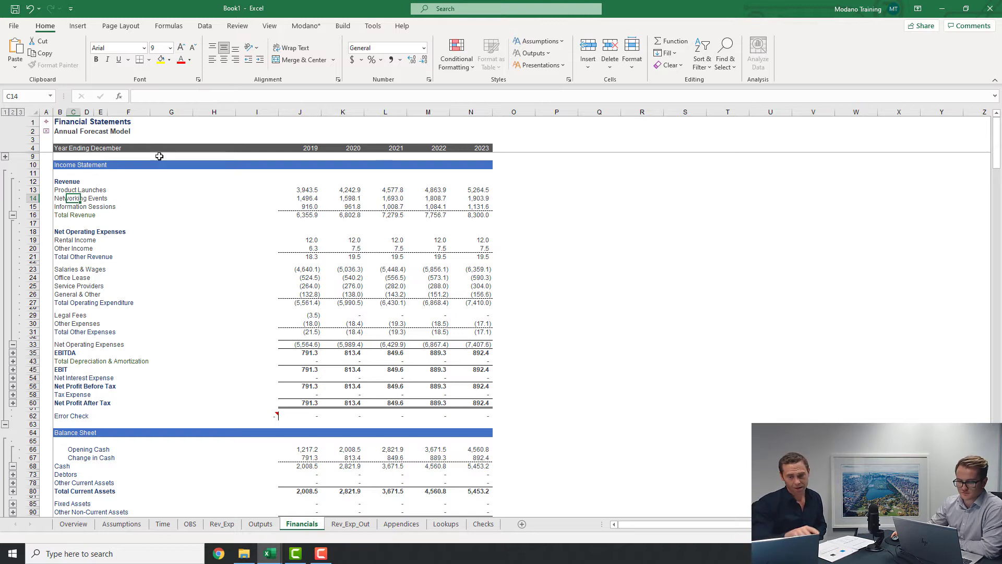
Show the Other Revenue & Expenses module's links in the Project Manager, then trace them through the Income Statement module to its output
{"action": "left_click", "coordinate": [235, 525]}
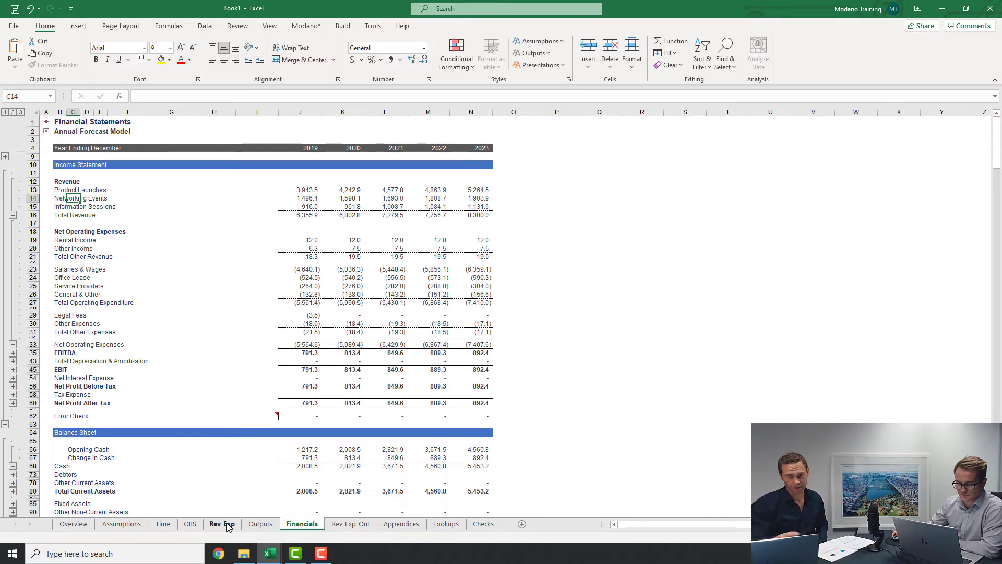
{"action": "left_click", "coordinate": [342, 25]}
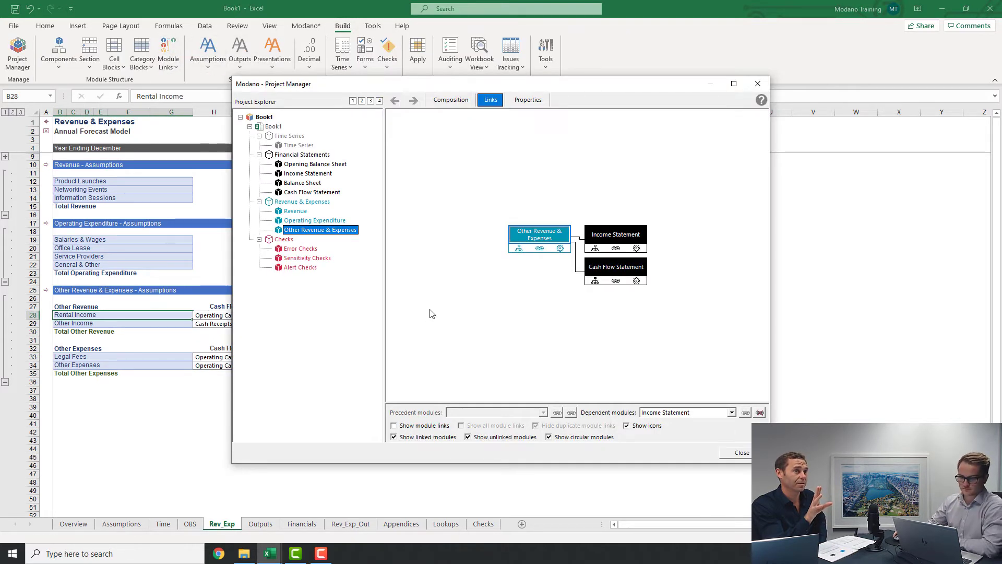
{"action": "left_click", "coordinate": [427, 425]}
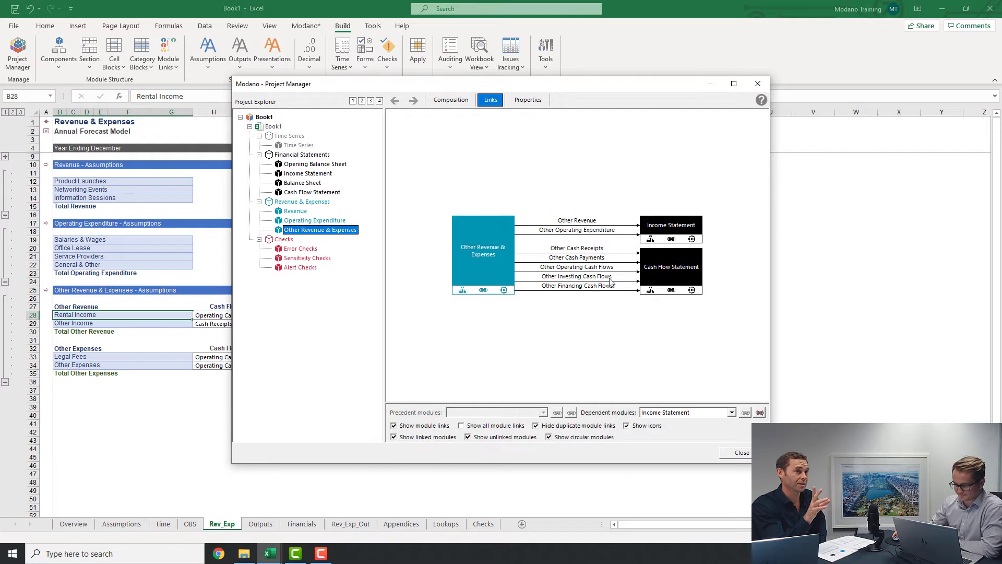
{"action": "double_click", "coordinate": [668, 228]}
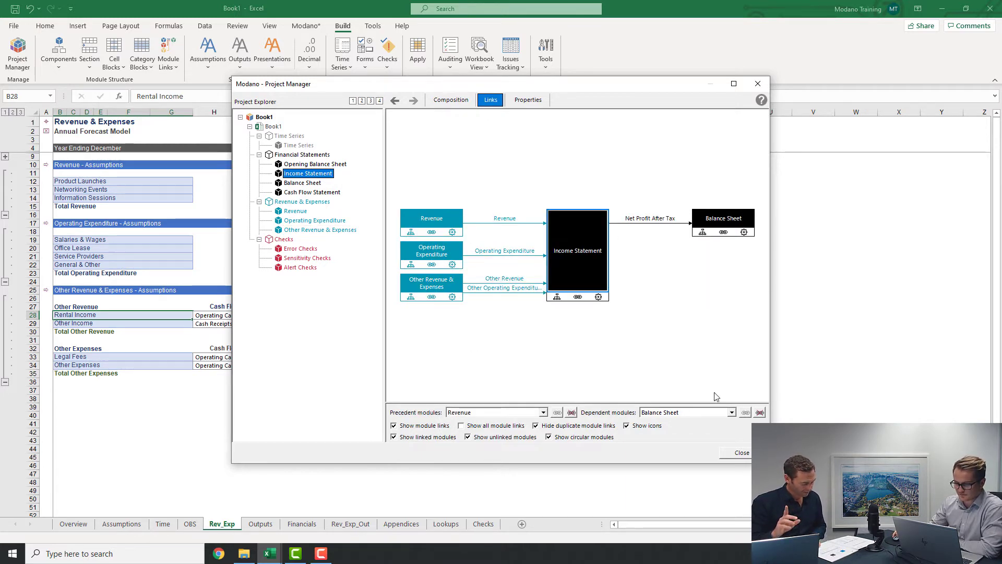
{"action": "double_click", "coordinate": [578, 254]}
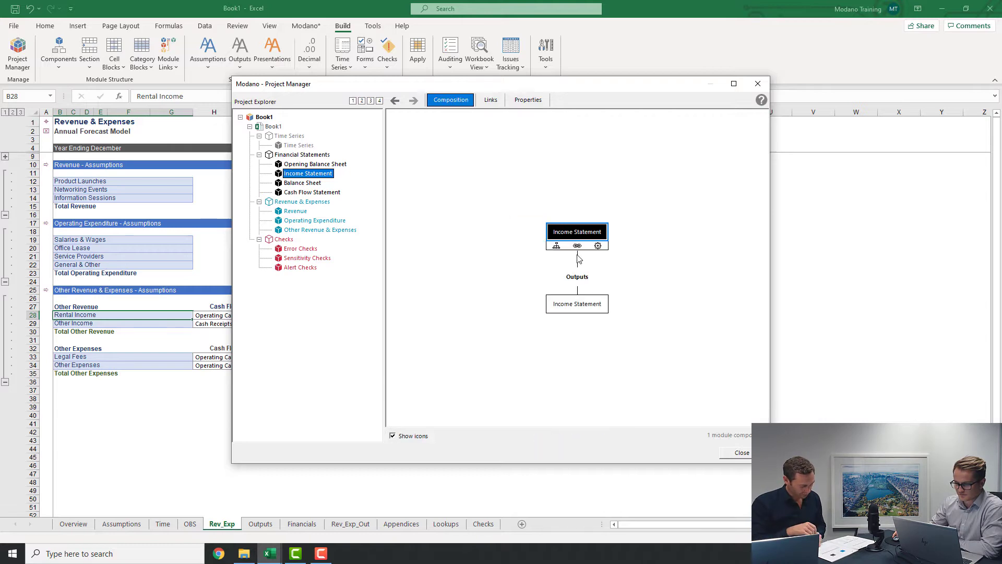
{"action": "double_click", "coordinate": [566, 304]}
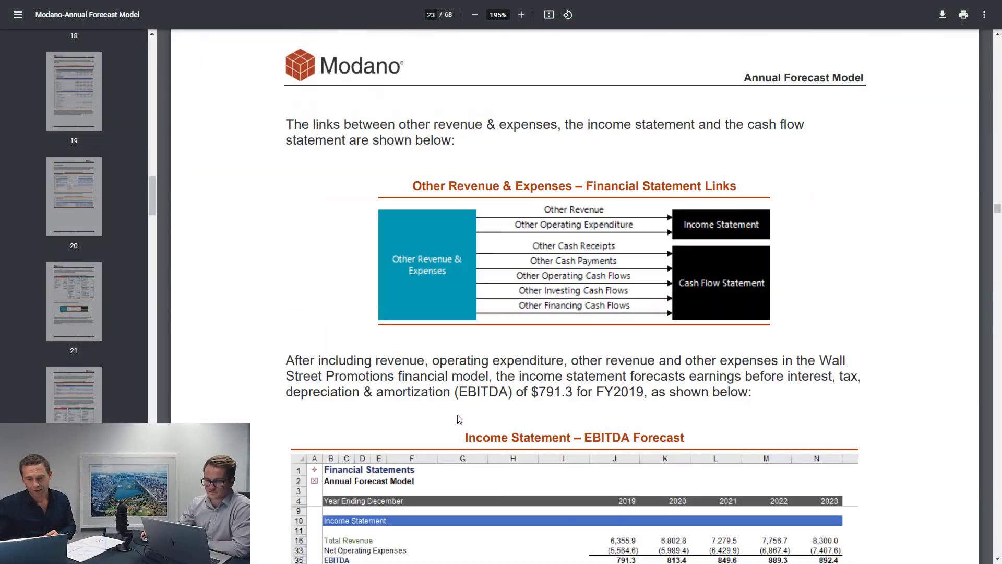
Read the EBITDA forecast, the Debtors & Creditors overview and the Debtors instructions in the Modano-Annual Forecast Model PDF
{"action": "scroll", "coordinate": [459, 419], "scroll_direction": "down", "scroll_amount": 8}
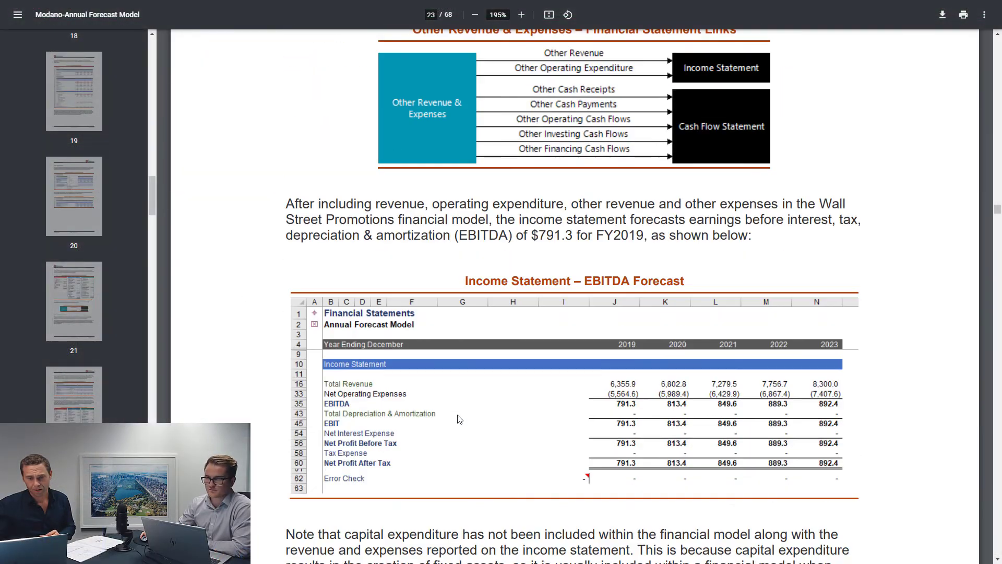
{"action": "scroll", "coordinate": [459, 419], "scroll_direction": "down", "scroll_amount": 15}
{"action": "scroll", "coordinate": [458, 419], "scroll_direction": "up", "scroll_amount": 5}
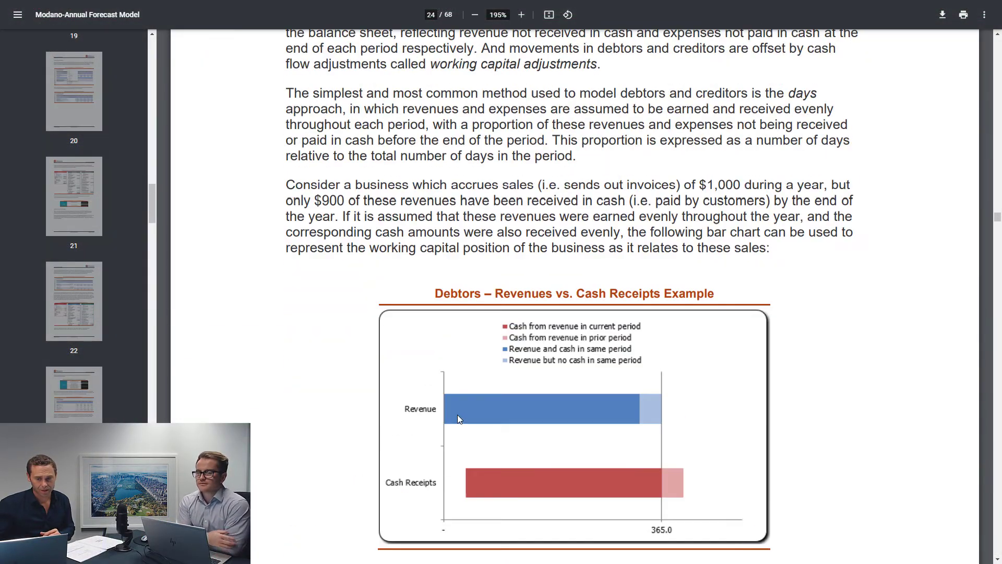
{"action": "scroll", "coordinate": [459, 419], "scroll_direction": "up", "scroll_amount": 1}
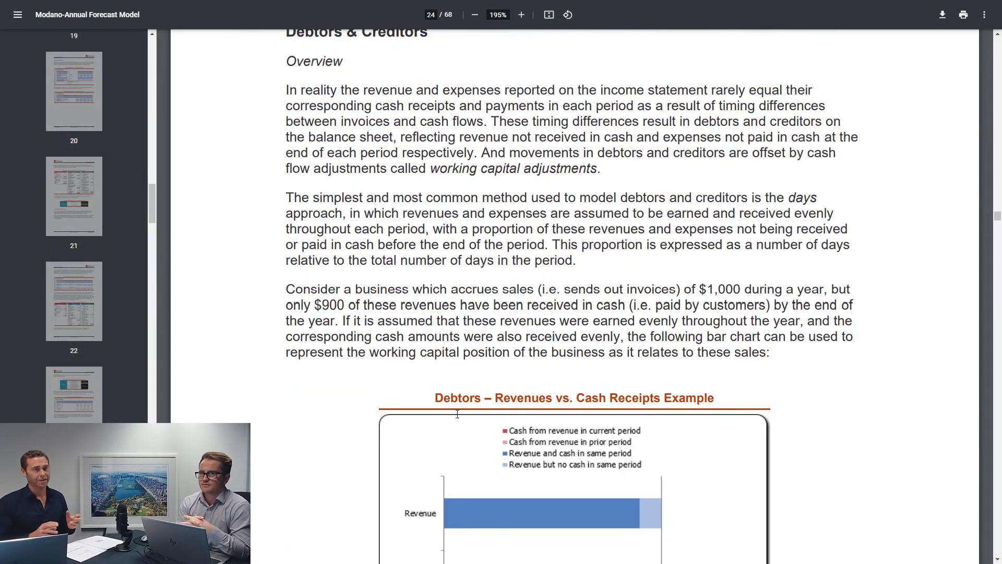
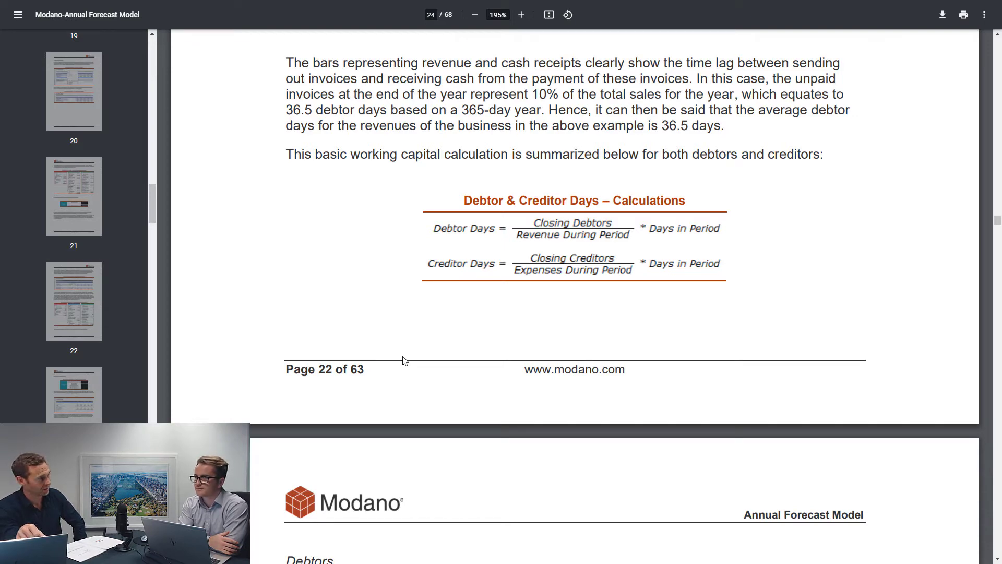
{"action": "scroll", "coordinate": [402, 360], "scroll_direction": "down", "scroll_amount": 10}
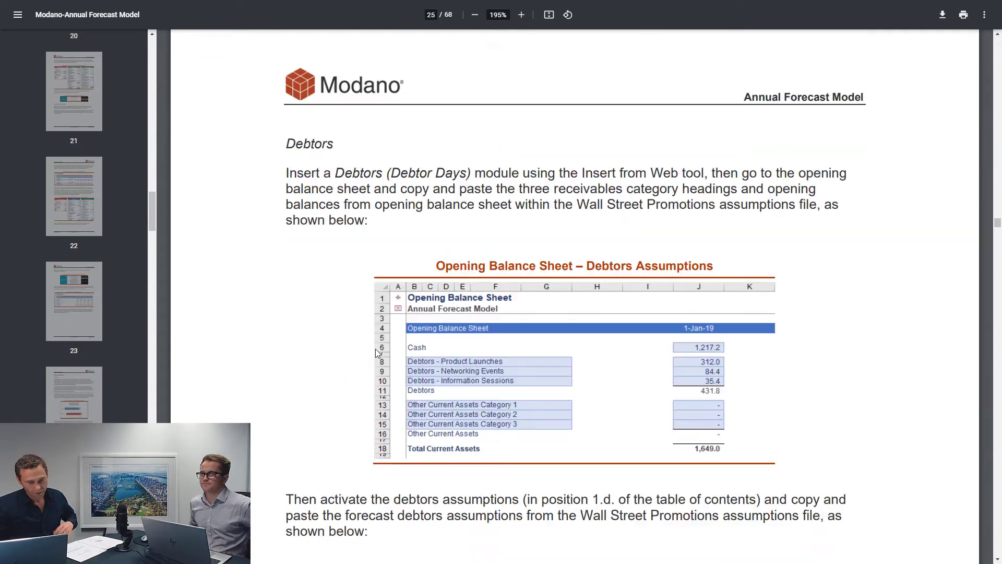
{"action": "scroll", "coordinate": [377, 353], "scroll_direction": "up", "scroll_amount": 1}
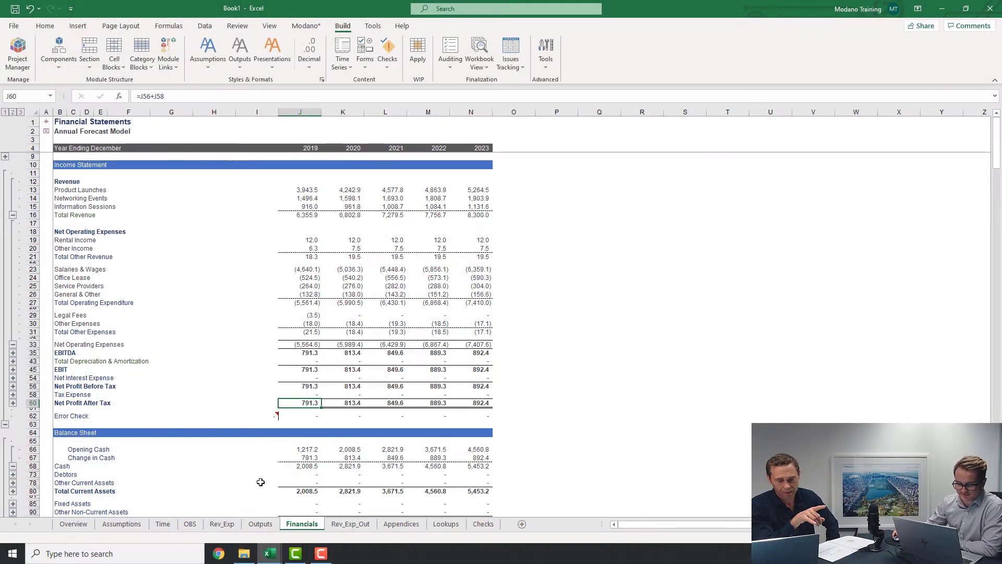
Copy the receivables balances 312.0, 84.4 and 35.4 from the assumptions workbook's balance sheet into the Debtors amounts on the OBS sheet
{"action": "left_click", "coordinate": [190, 524]}
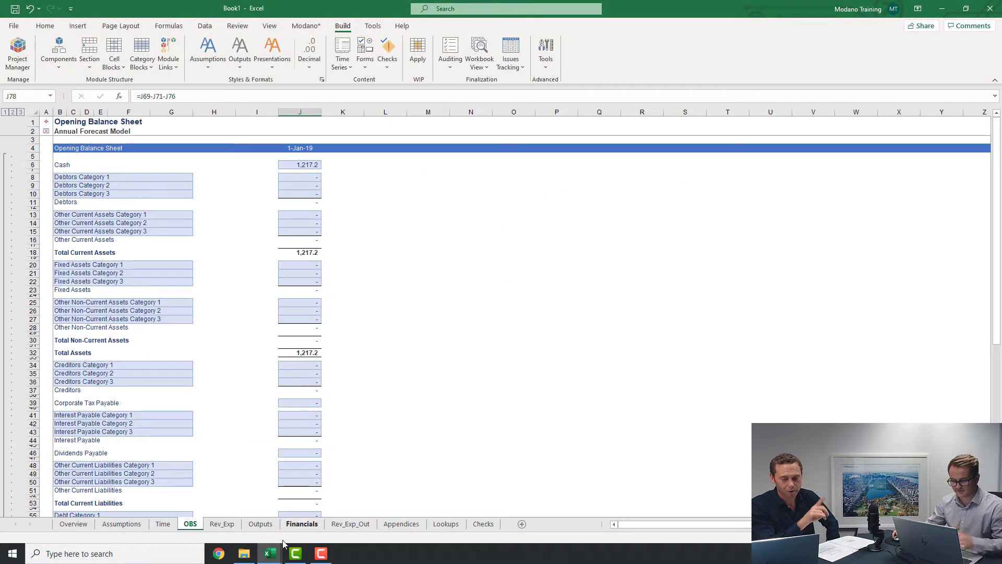
{"action": "mouse_move", "coordinate": [270, 553]}
{"action": "left_click", "coordinate": [322, 501]}
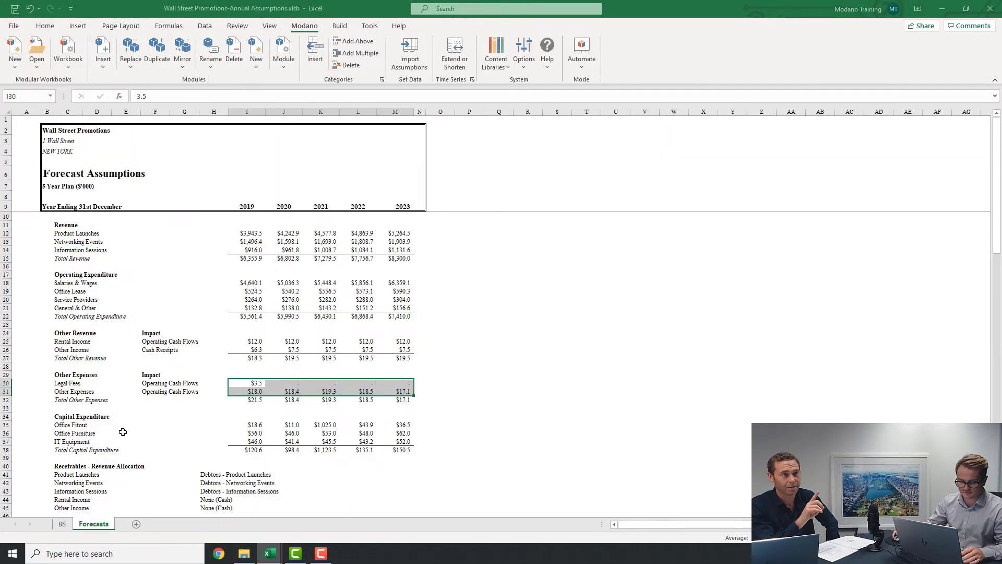
{"action": "left_click", "coordinate": [62, 524]}
{"action": "left_click", "coordinate": [233, 267]}
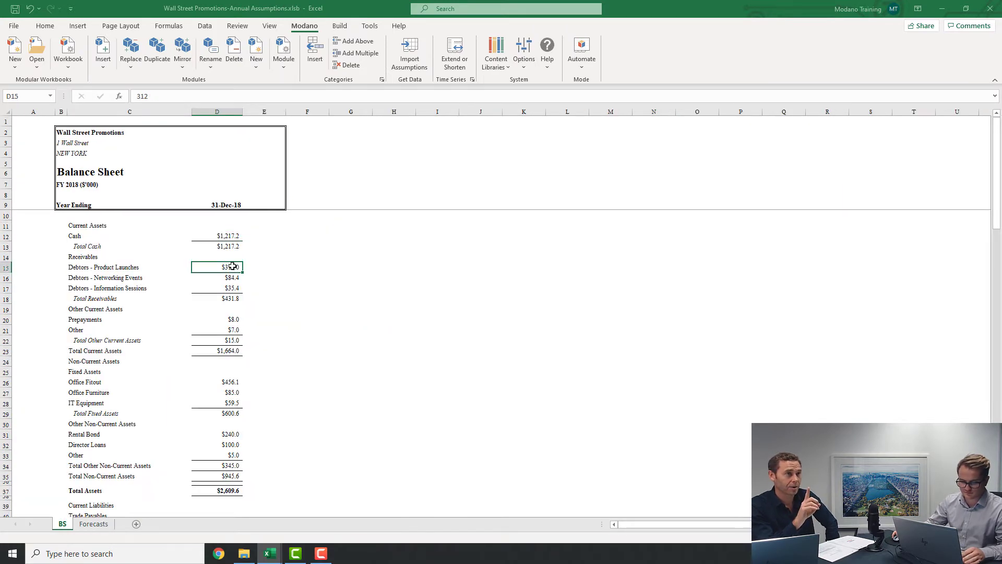
{"action": "key", "text": "shift+Down"}
{"action": "key", "text": "shift+Down"}
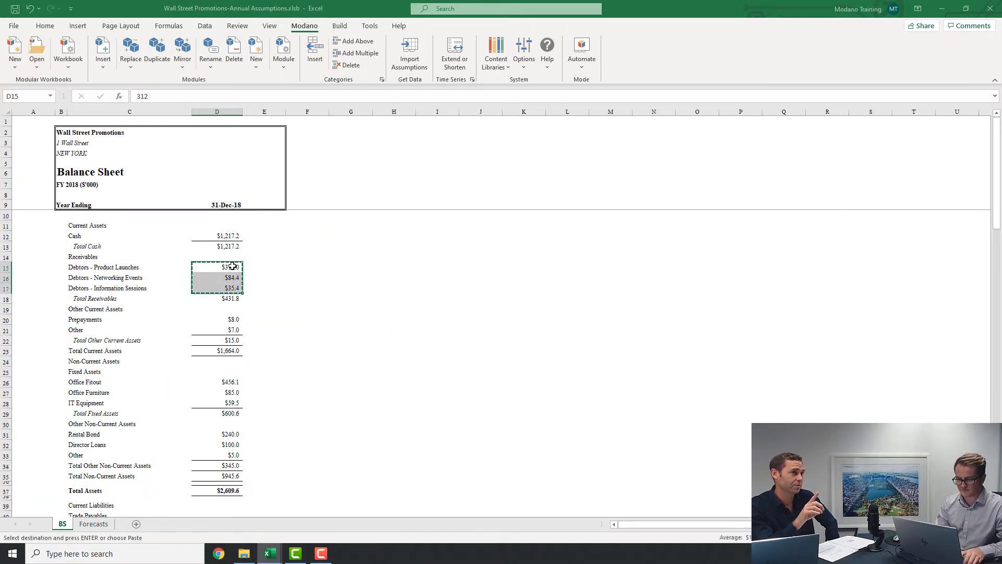
{"action": "key", "text": "ctrl+Tab"}
{"action": "left_click", "coordinate": [291, 176]}
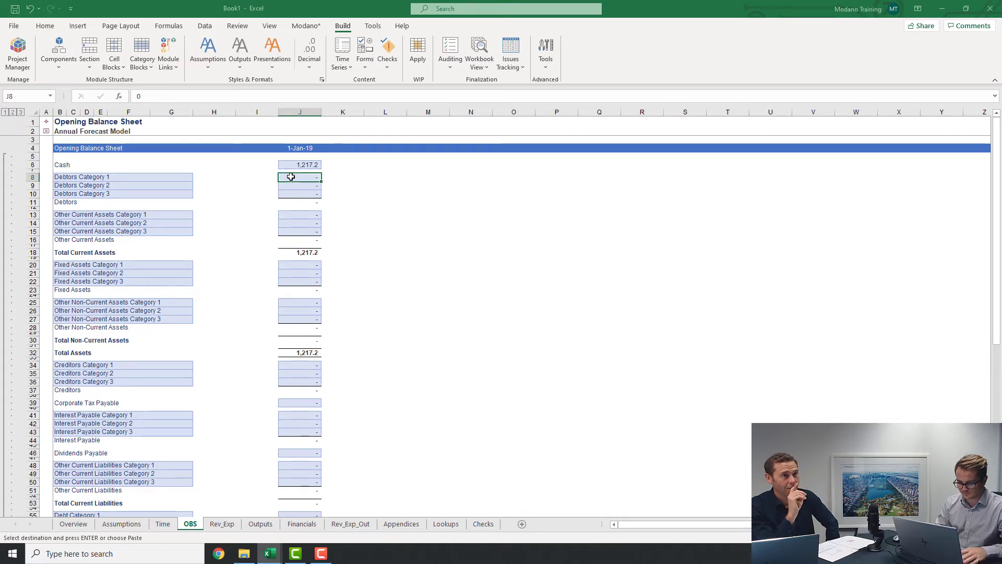
{"action": "key", "text": "ctrl+v"}
Name the three OBS debtors categories Debtors - Product Launches, Debtors - Networking Events and Debtors - Information Sessions, copied from the assumptions workbook
{"action": "key", "text": "ctrl+Tab"}
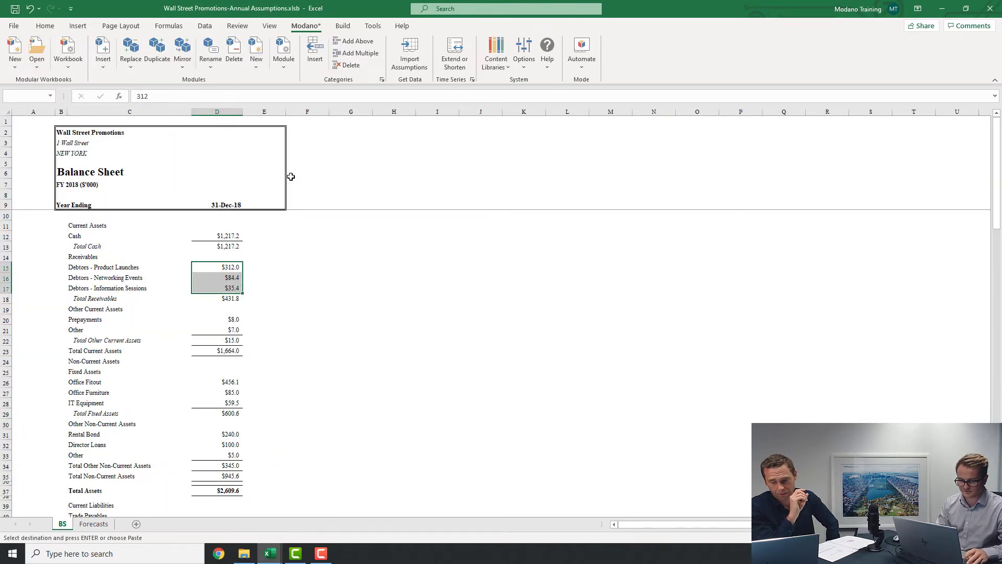
{"action": "key", "text": "shift+Right"}
{"action": "key", "text": "shift+Down"}
{"action": "key", "text": "shift+Down"}
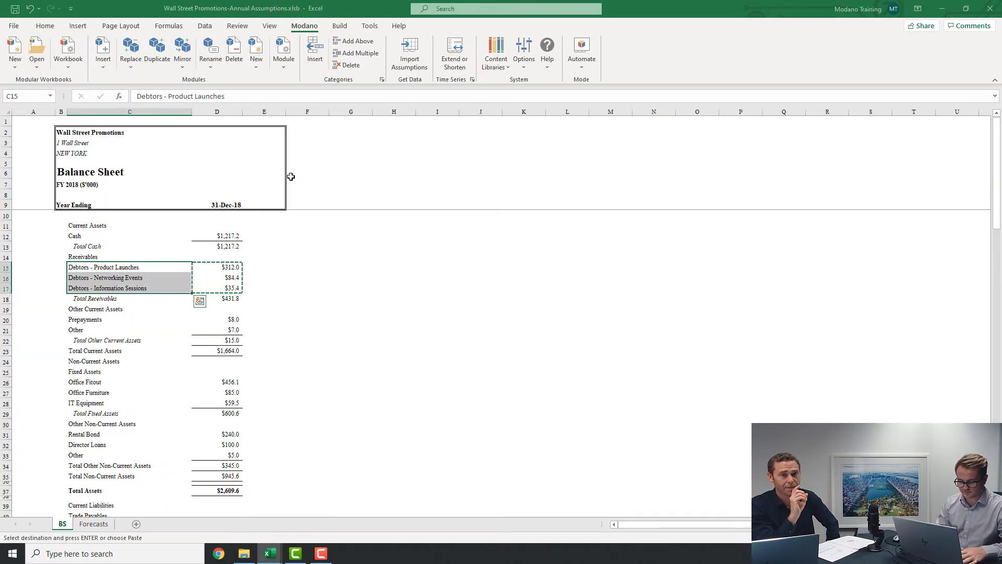
{"action": "key", "text": "ctrl+c"}
{"action": "key", "text": "ctrl+Tab"}
{"action": "key", "text": "ctrl+Left"}
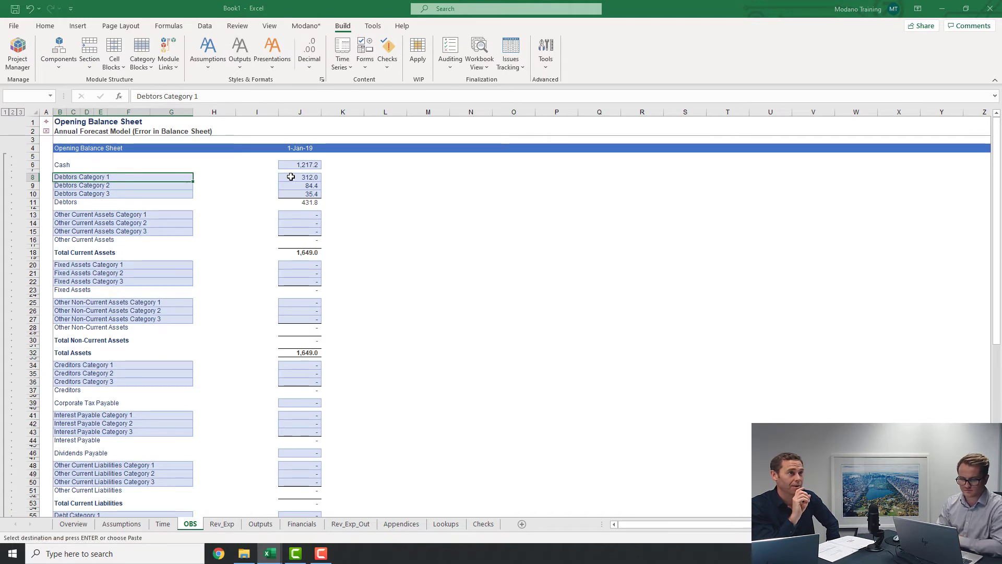
{"action": "key", "text": "ctrl+v"}
{"action": "key", "text": "Down"}
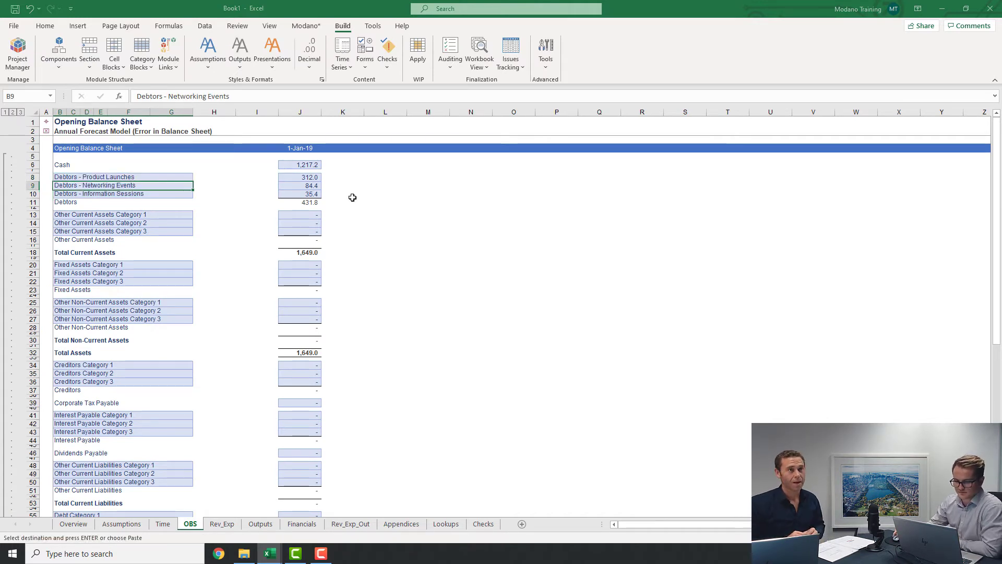
{"action": "left_click", "coordinate": [306, 202]}
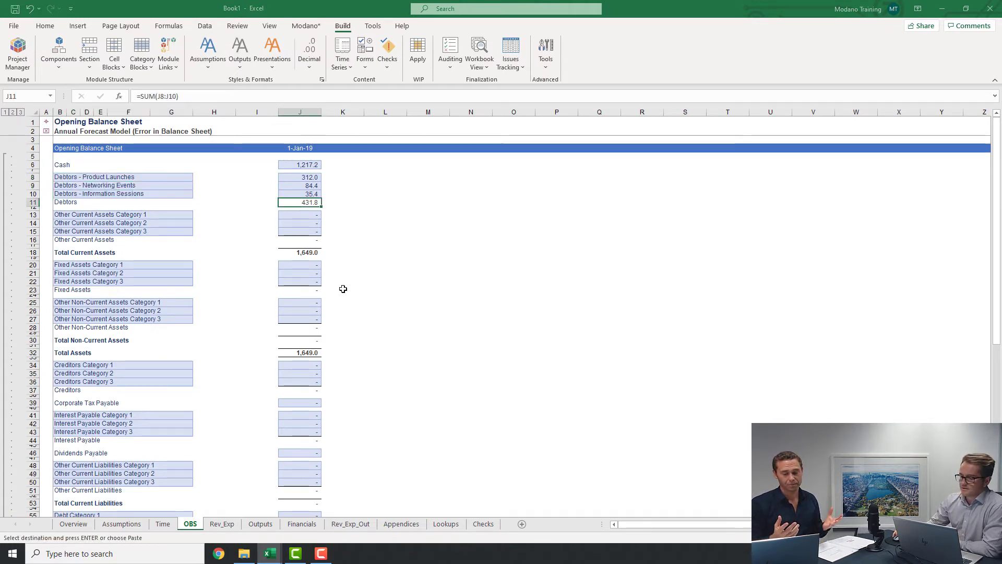
{"action": "left_click", "coordinate": [306, 184]}
Insert the Debtors (Debtor Days) module from the annual United States module library into the model
{"action": "left_click", "coordinate": [305, 26]}
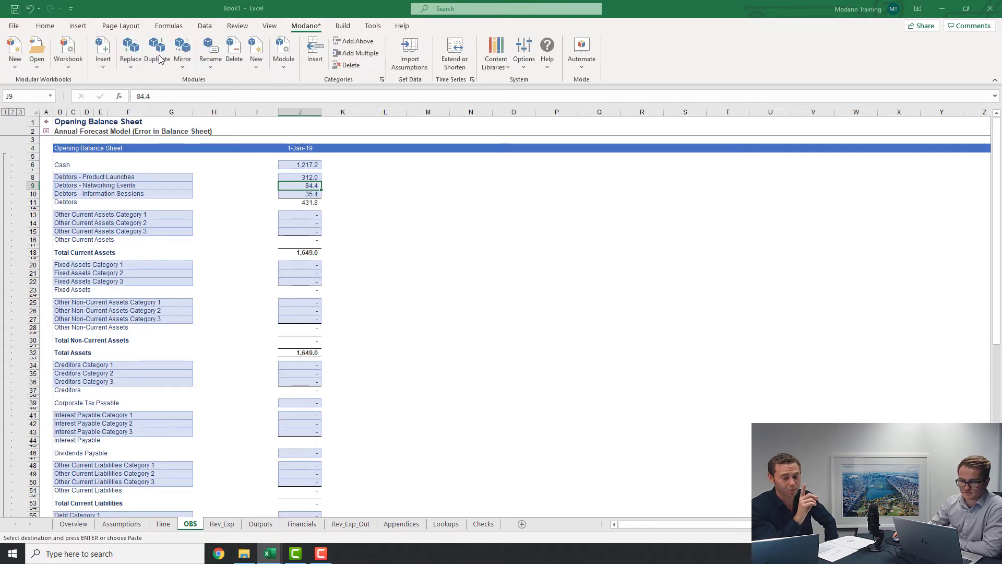
{"action": "left_click", "coordinate": [102, 52]}
{"action": "left_click", "coordinate": [134, 94]}
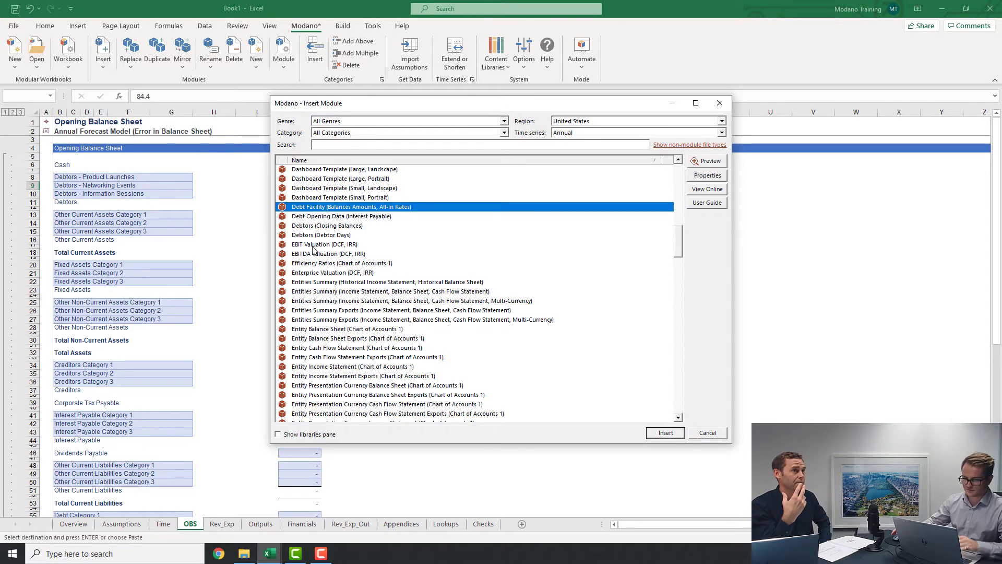
{"action": "left_click", "coordinate": [347, 235]}
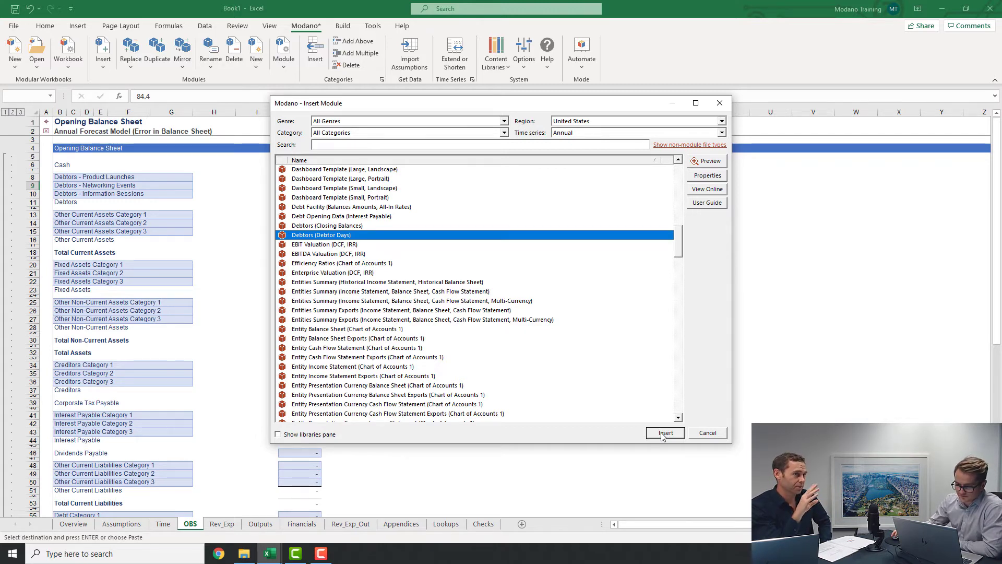
{"action": "left_click", "coordinate": [663, 433]}
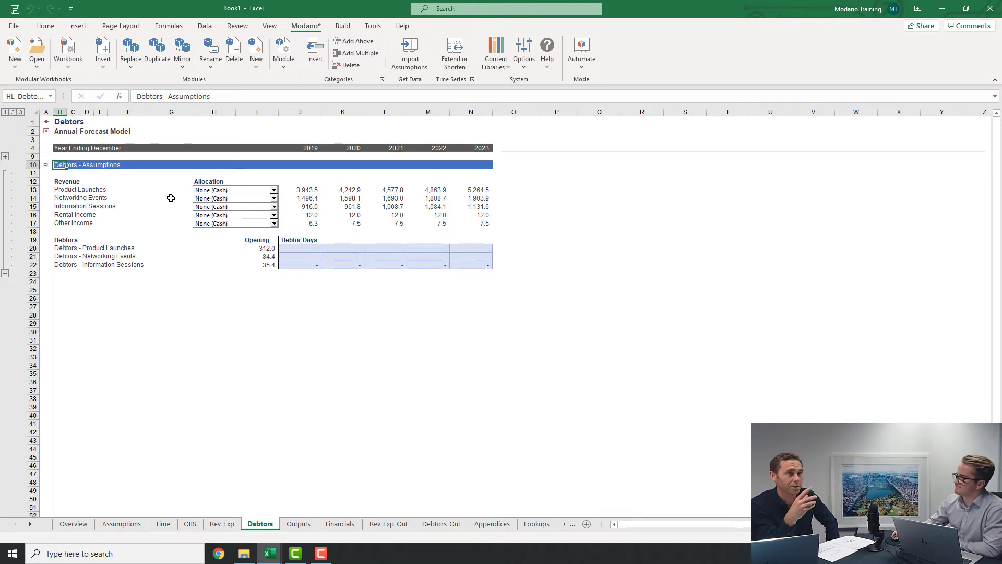
Allocate Product Launches, Networking Events and Information Sessions revenue to their matching debtors categories in the Debtors assumptions
{"action": "left_click", "coordinate": [204, 190]}
{"action": "left_click", "coordinate": [204, 190]}
{"action": "left_click", "coordinate": [214, 204]}
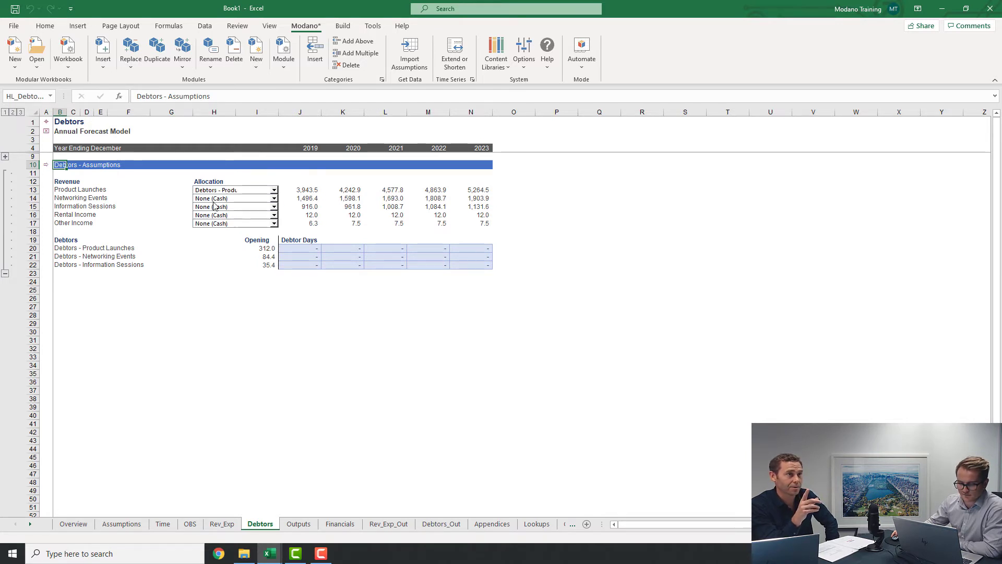
{"action": "left_click", "coordinate": [274, 198]}
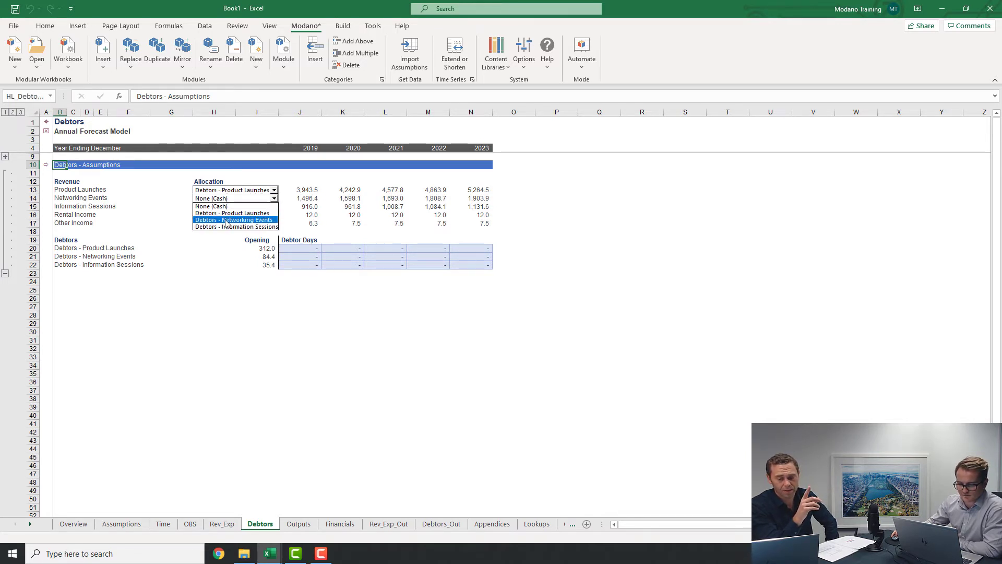
{"action": "left_click", "coordinate": [226, 220]}
{"action": "left_click", "coordinate": [225, 206]}
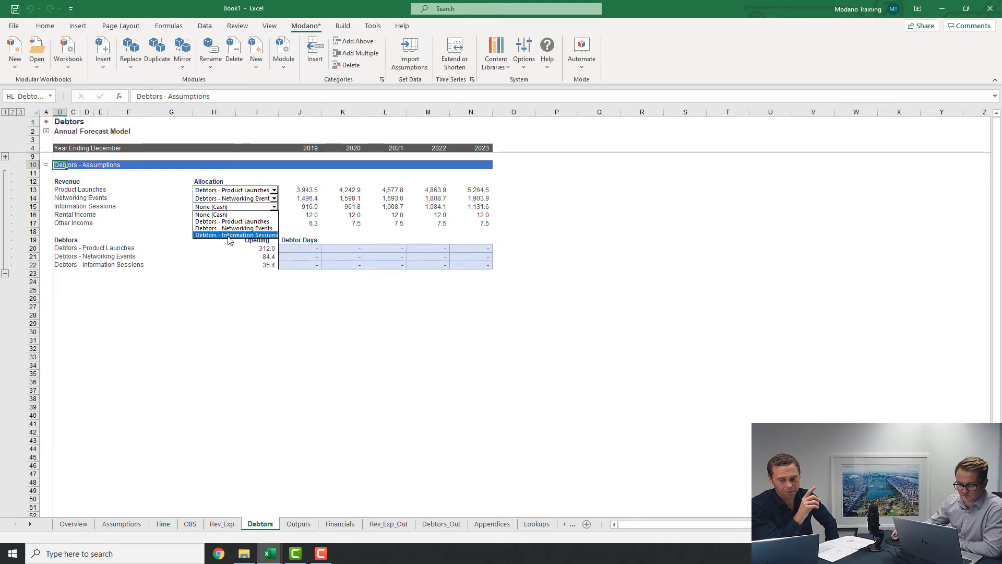
{"action": "left_click", "coordinate": [228, 236]}
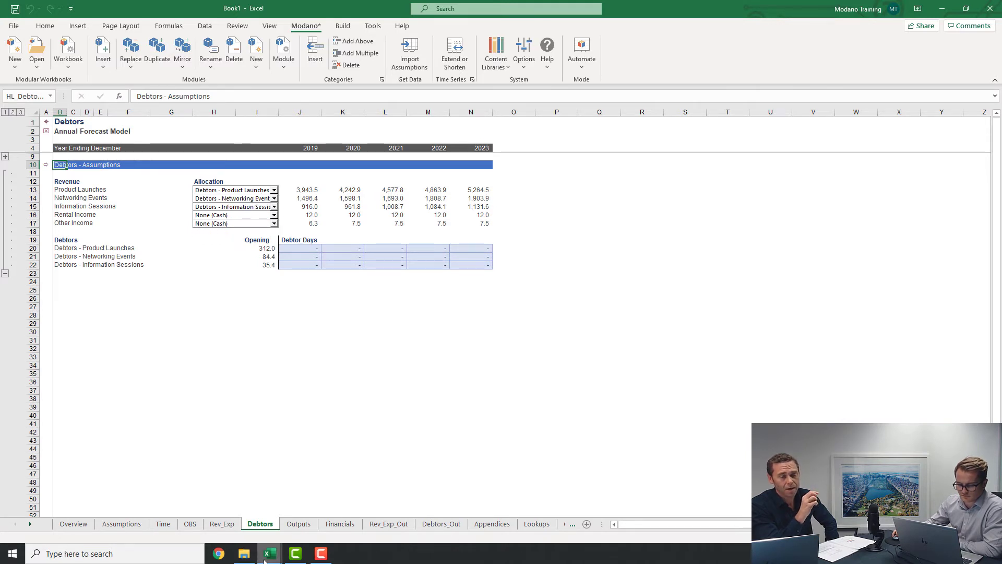
Set the 2019 debtor days to 30 for Product Launches, 20 for Networking Events and 15 for Information Sessions
{"action": "mouse_move", "coordinate": [266, 559]}
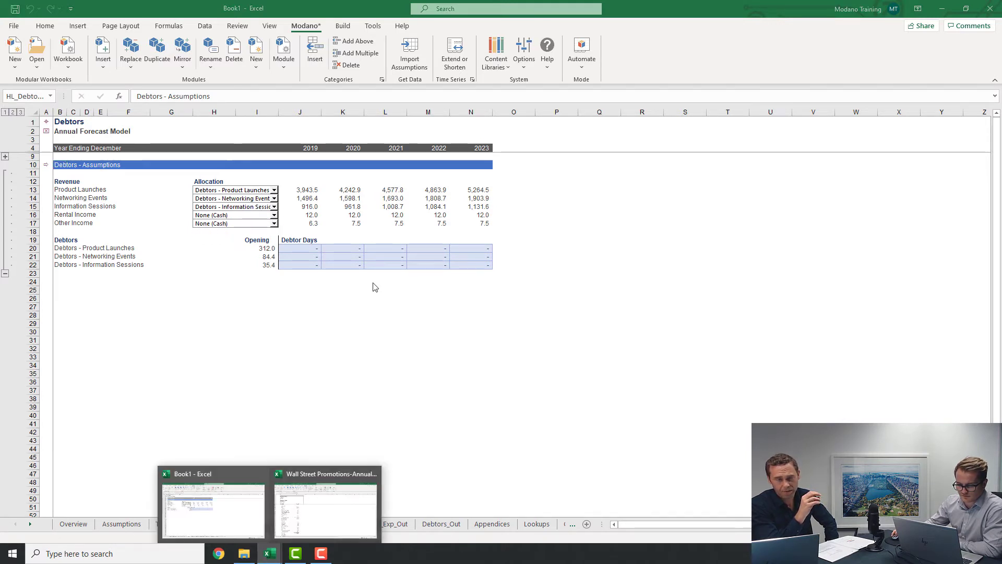
{"action": "left_click", "coordinate": [319, 505]}
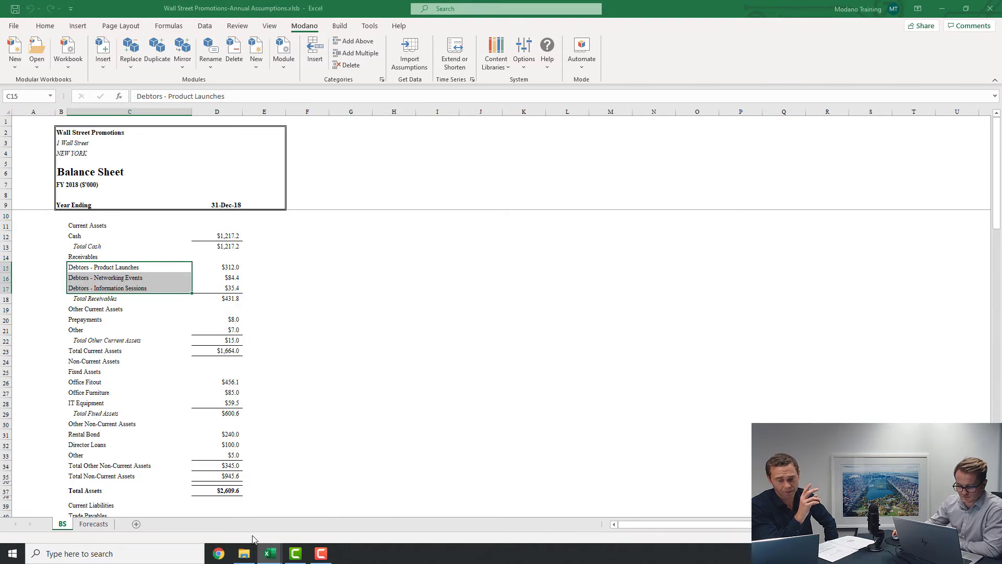
{"action": "mouse_move", "coordinate": [267, 552]}
{"action": "left_click", "coordinate": [224, 507]}
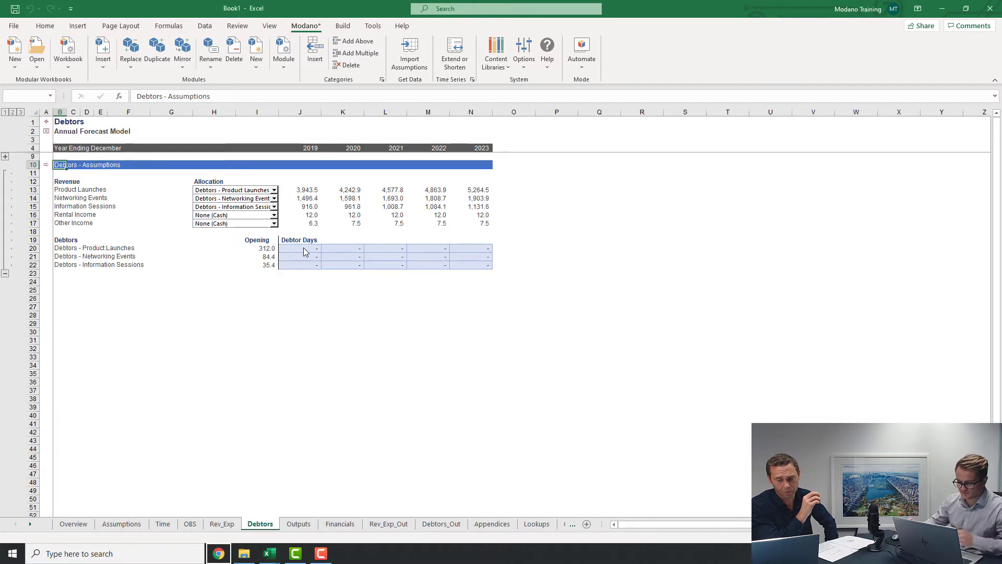
{"action": "left_click", "coordinate": [303, 248]}
{"action": "type", "text": "30"}
{"action": "key", "text": "Return"}
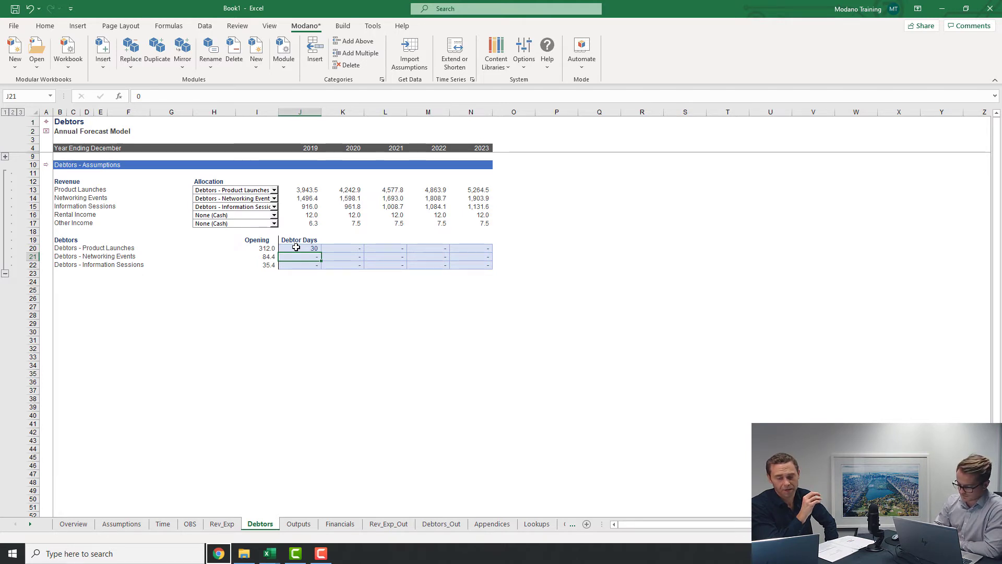
{"action": "type", "text": "20"}
{"action": "key", "text": "Return"}
{"action": "type", "text": "15"}
{"action": "key", "text": "Up"}
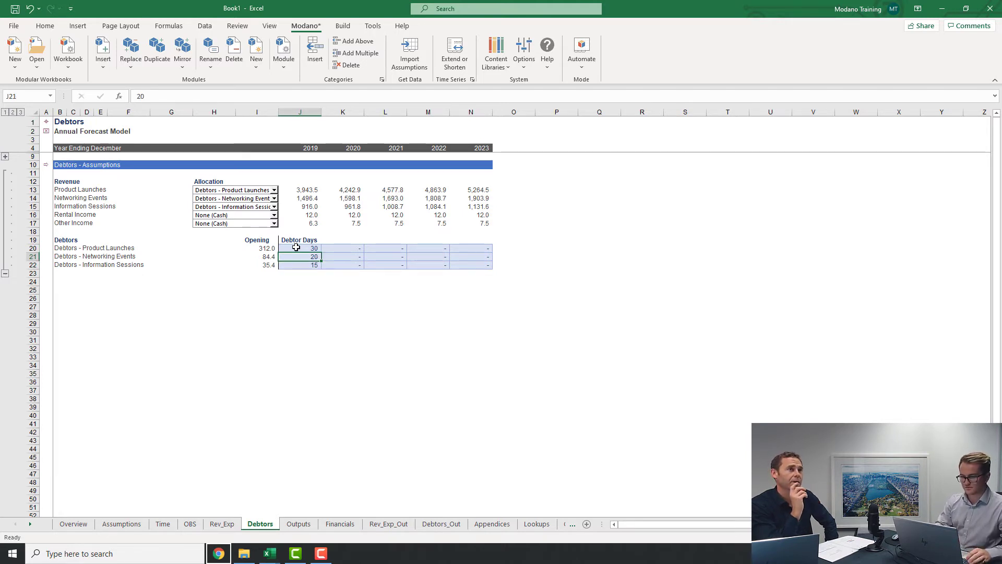
Fill the 2019 debtor days of all three debtors categories across to 2023
{"action": "key", "text": "Up"}
{"action": "key", "text": "shift+Down"}
{"action": "key", "text": "ctrl+shift+Right"}
{"action": "key", "text": "shift+Down"}
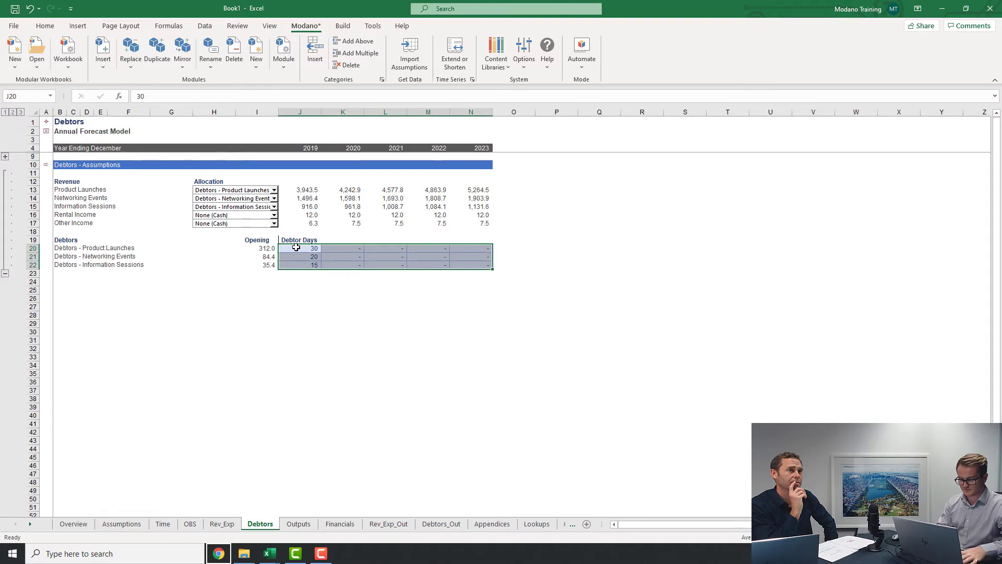
{"action": "key", "text": "ctrl+r"}
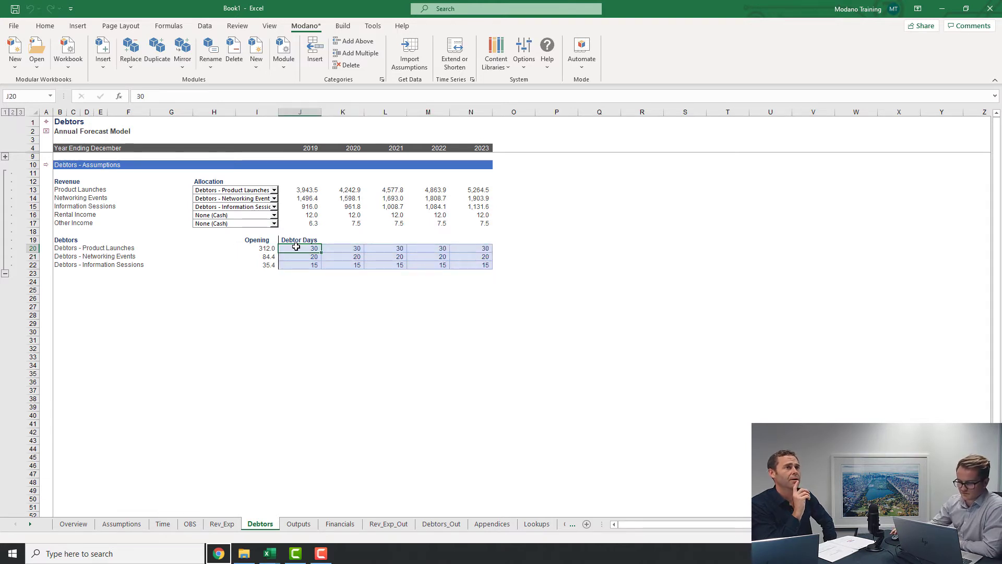
Go to the Debtors outputs and trace the 2019 Product Launches revenue formula with Traverse Formula
{"action": "left_click", "coordinate": [44, 162]}
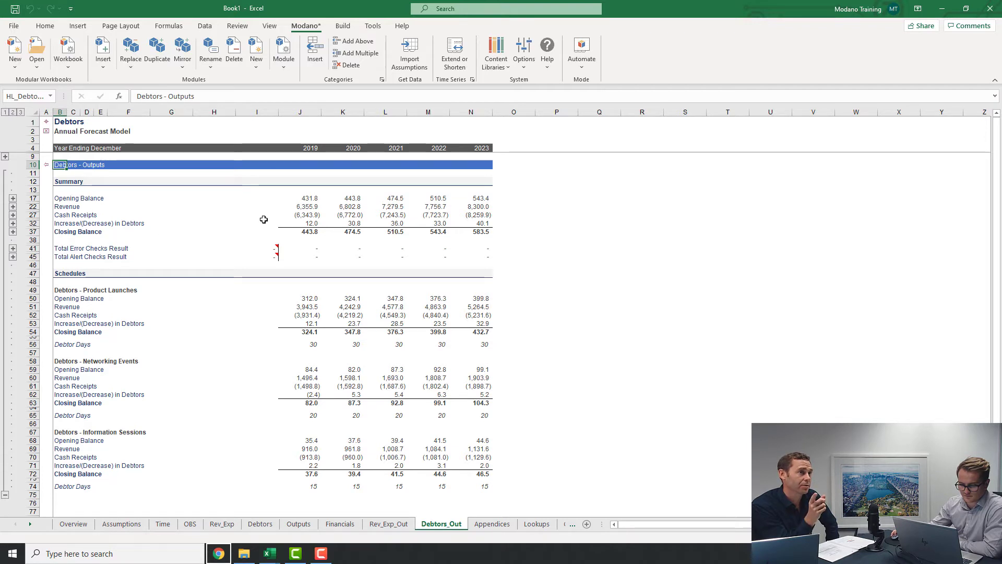
{"action": "left_click", "coordinate": [32, 306]}
{"action": "left_click", "coordinate": [313, 307]}
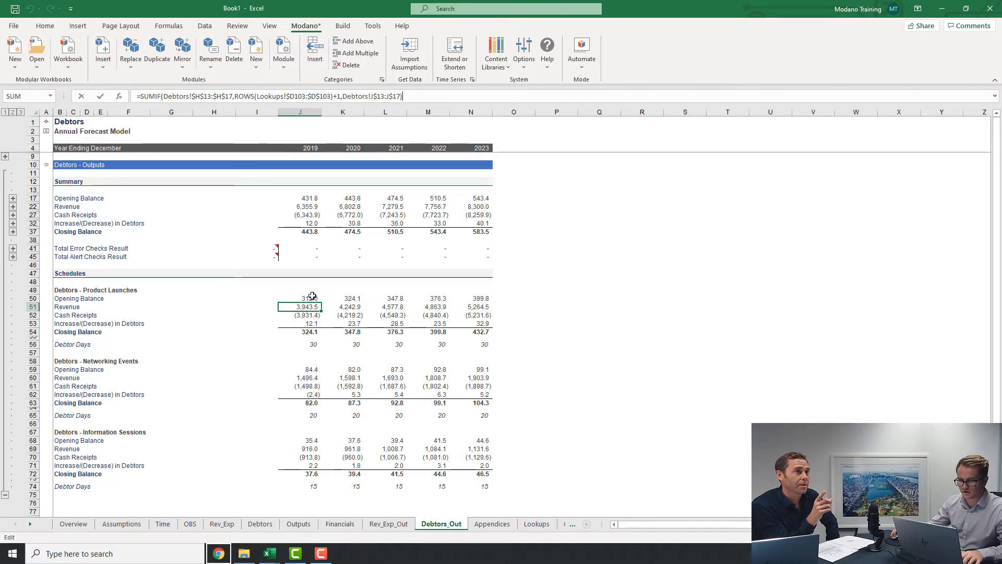
{"action": "key", "text": "alt+b"}
{"action": "key", "text": "a"}
{"action": "key", "text": "t"}
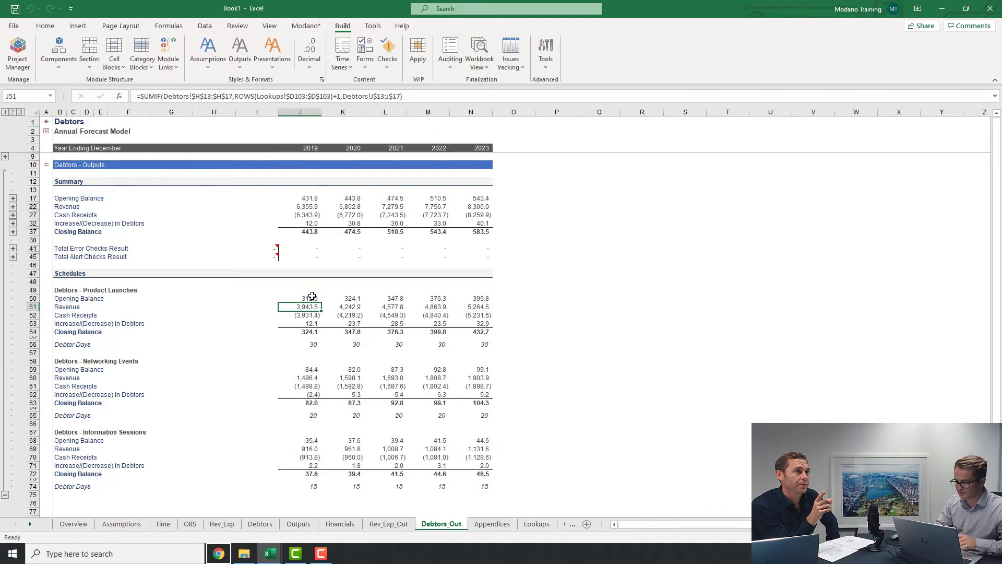
{"action": "key", "text": "Down"}
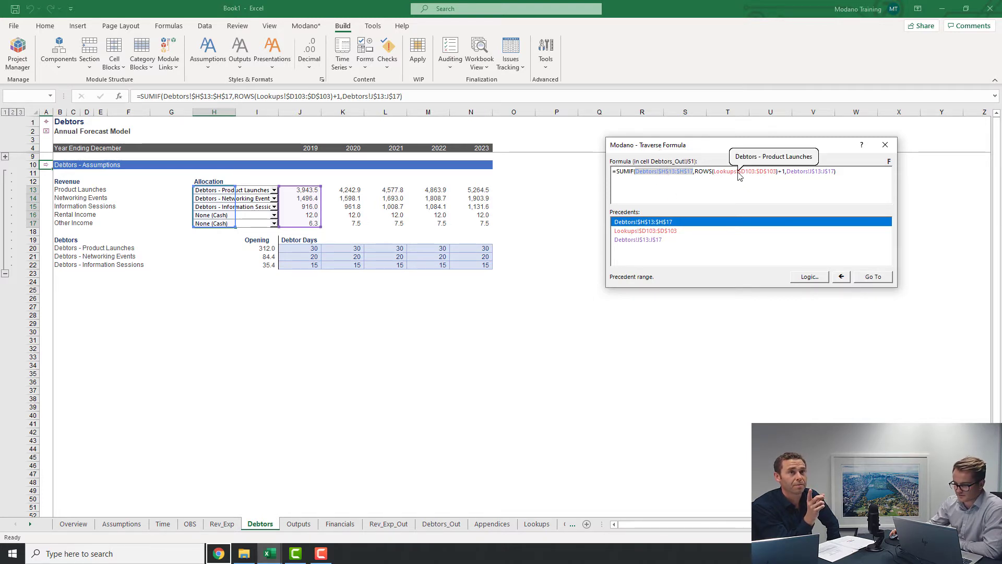
Follow the formula's revenue range precedent to its source in the Revenue & Expenses outputs and finish the trace
{"action": "left_click", "coordinate": [815, 171]}
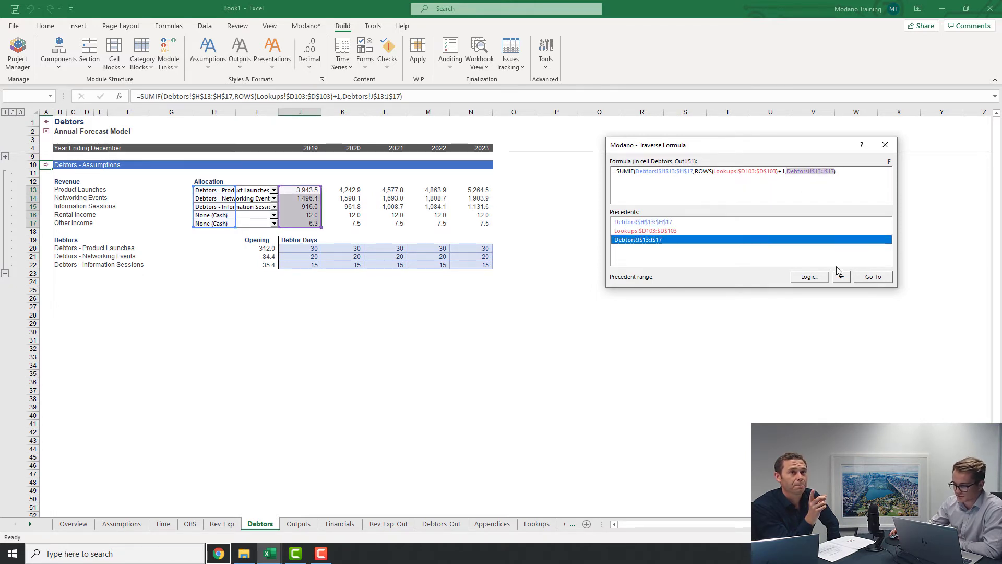
{"action": "double_click", "coordinate": [817, 241]}
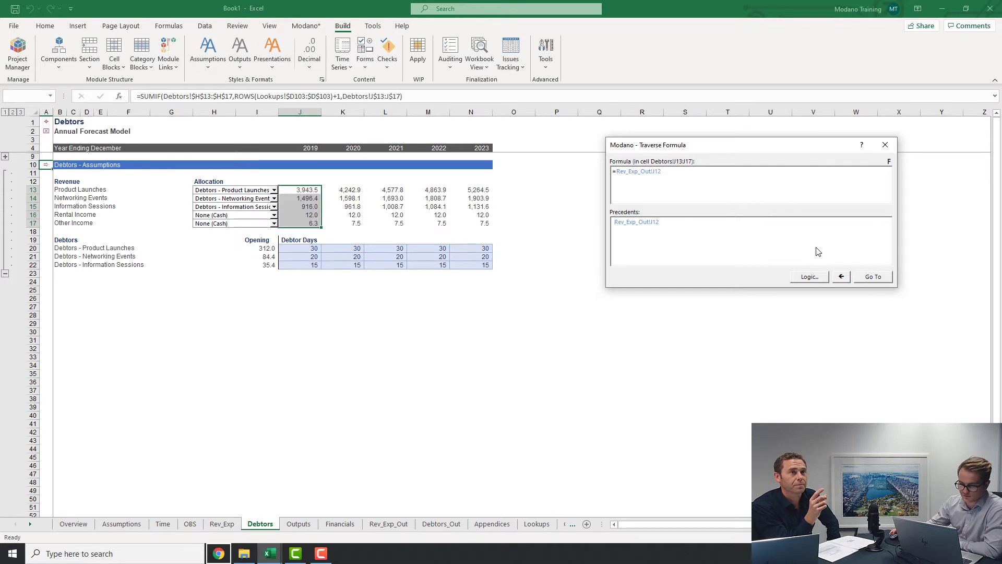
{"action": "left_click", "coordinate": [638, 173]}
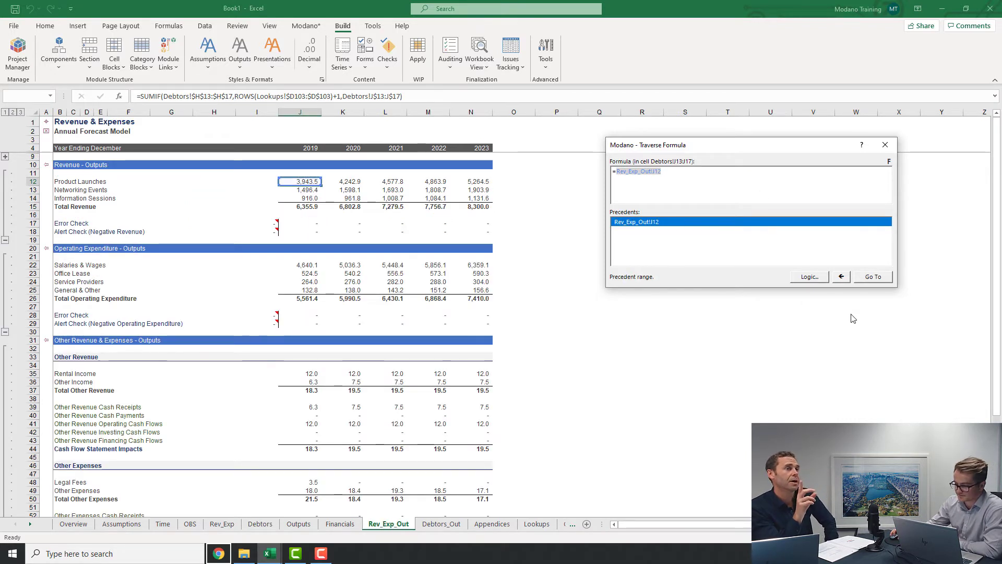
{"action": "left_click", "coordinate": [840, 277]}
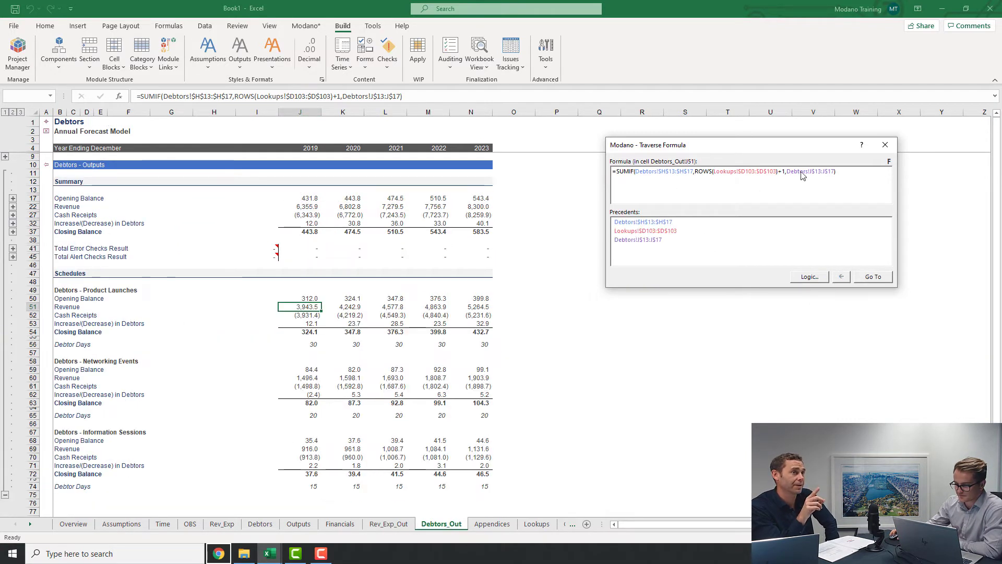
{"action": "left_click", "coordinate": [802, 173]}
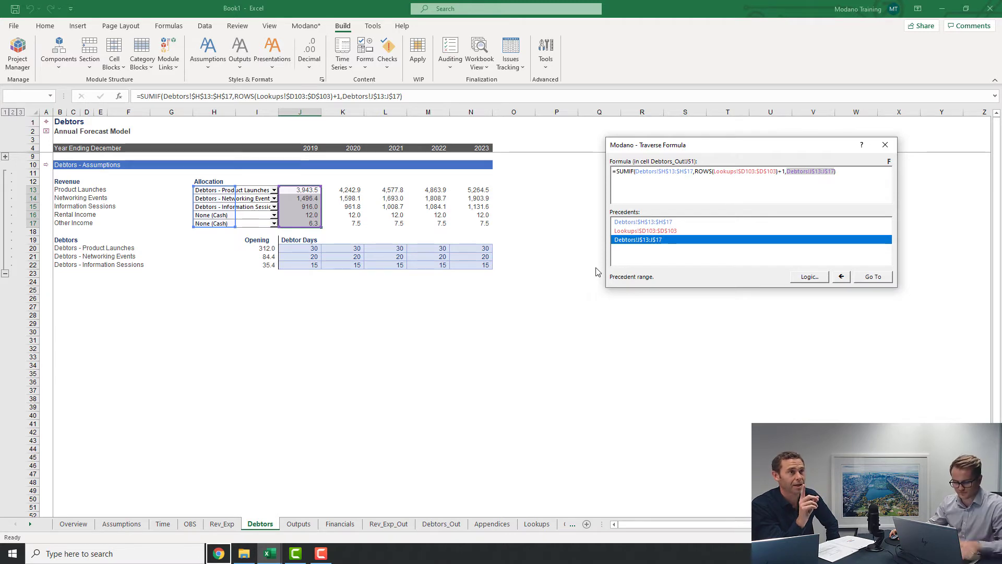
{"action": "key", "text": "Escape"}
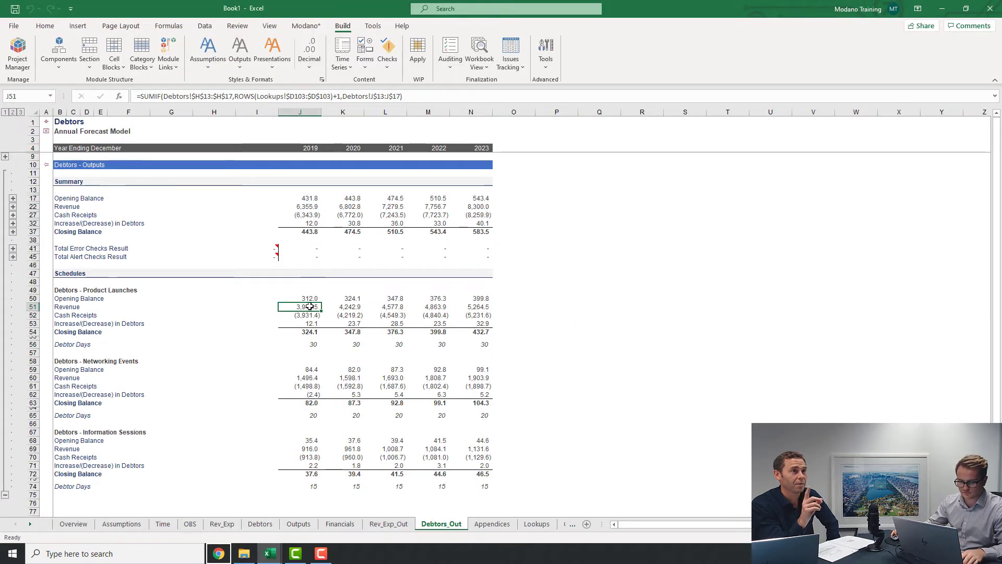
Unfold the period date rows and examine how the 2019 Product Launches closing balance formula uses revenue, debtor days and days in the period
{"action": "left_click_drag", "start_coordinate": [310, 308], "coordinate": [475, 307]}
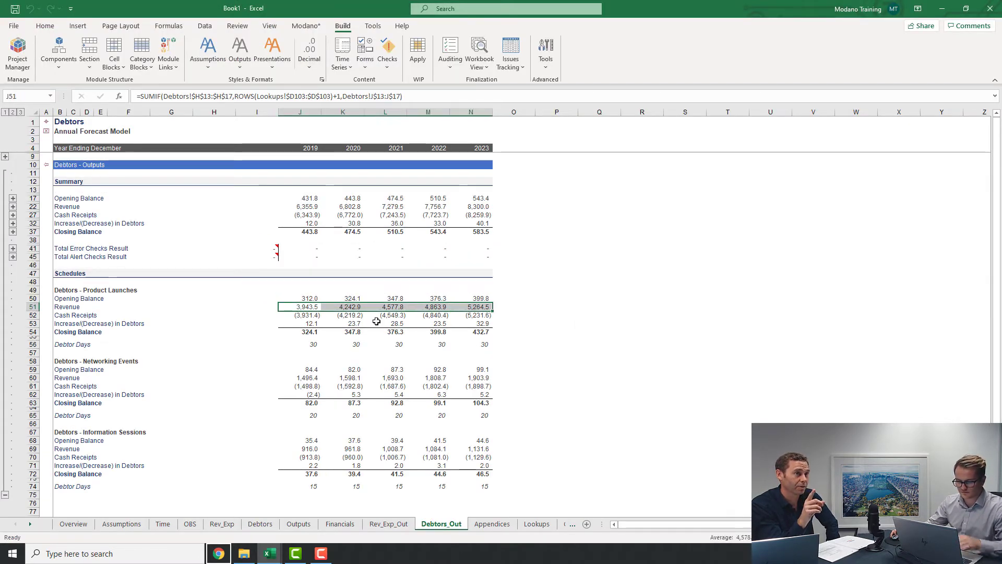
{"action": "left_click", "coordinate": [311, 343]}
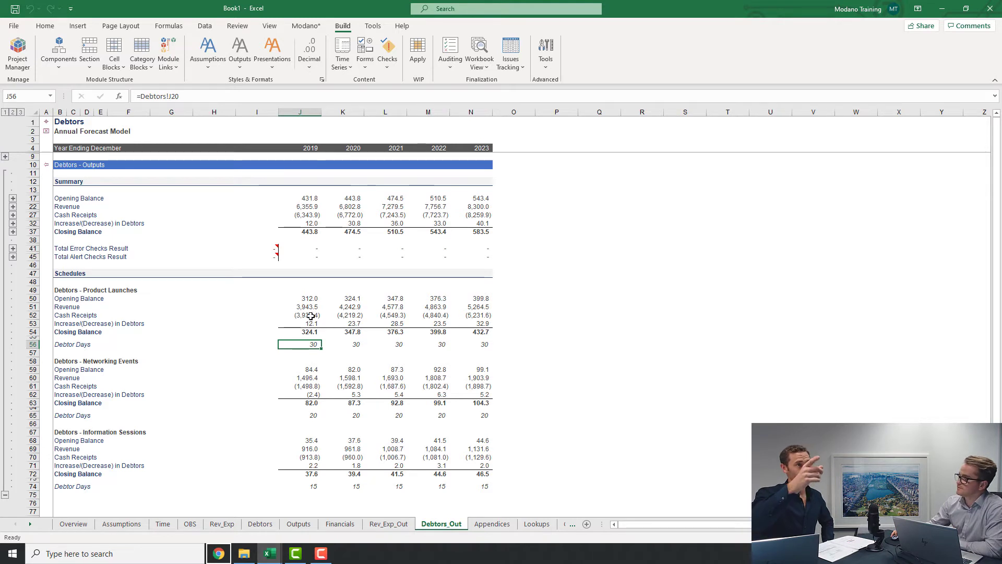
{"action": "left_click", "coordinate": [5, 156]}
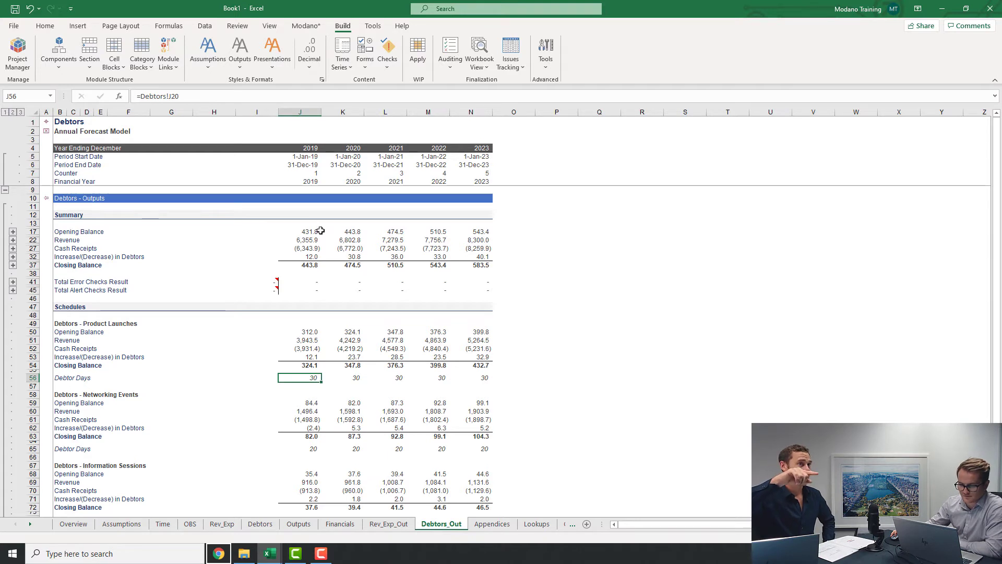
{"action": "left_click", "coordinate": [314, 365]}
{"action": "left_click", "coordinate": [191, 99]}
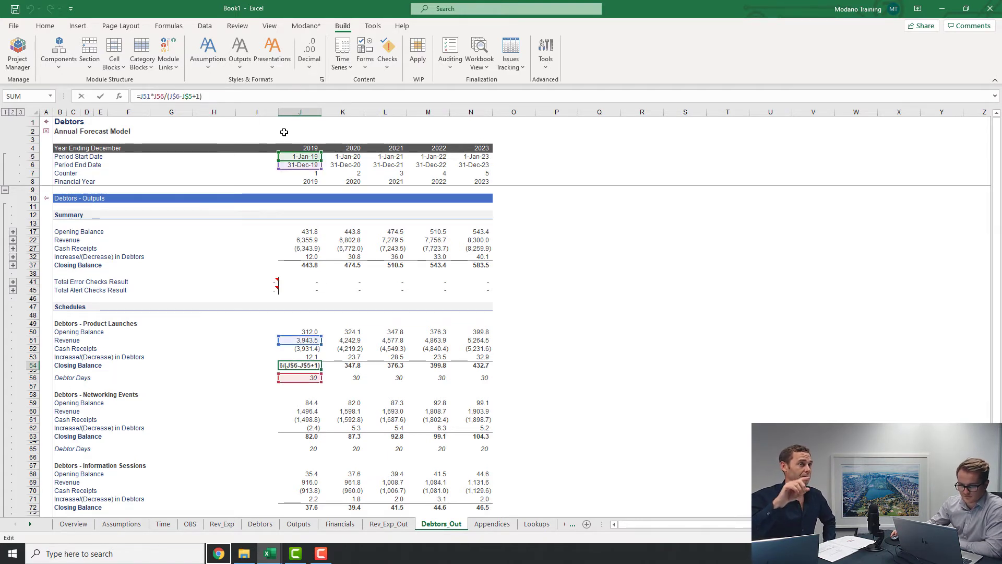
{"action": "left_click_drag", "start_coordinate": [180, 100], "coordinate": [192, 102]}
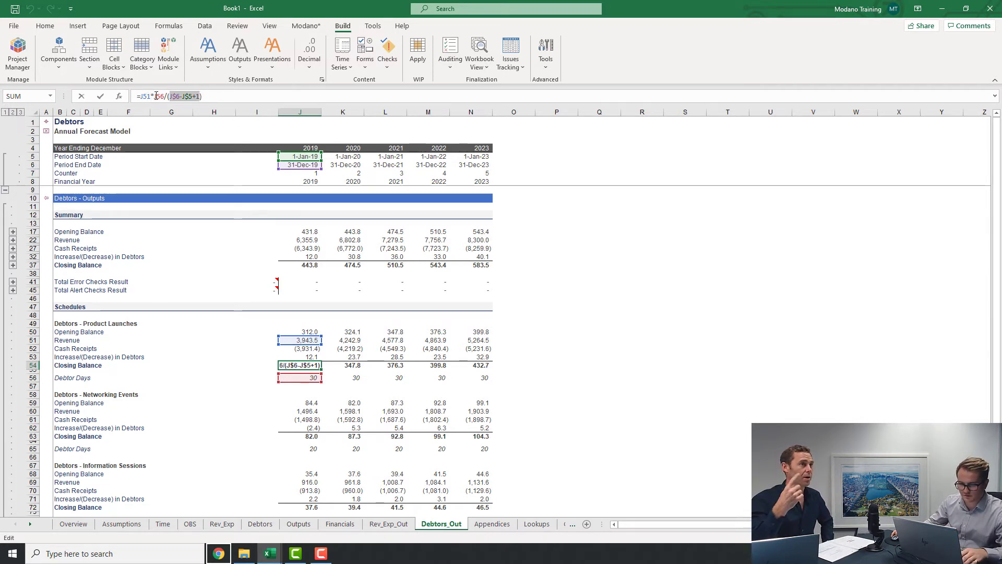
{"action": "left_click_drag", "start_coordinate": [154, 96], "coordinate": [203, 97]}
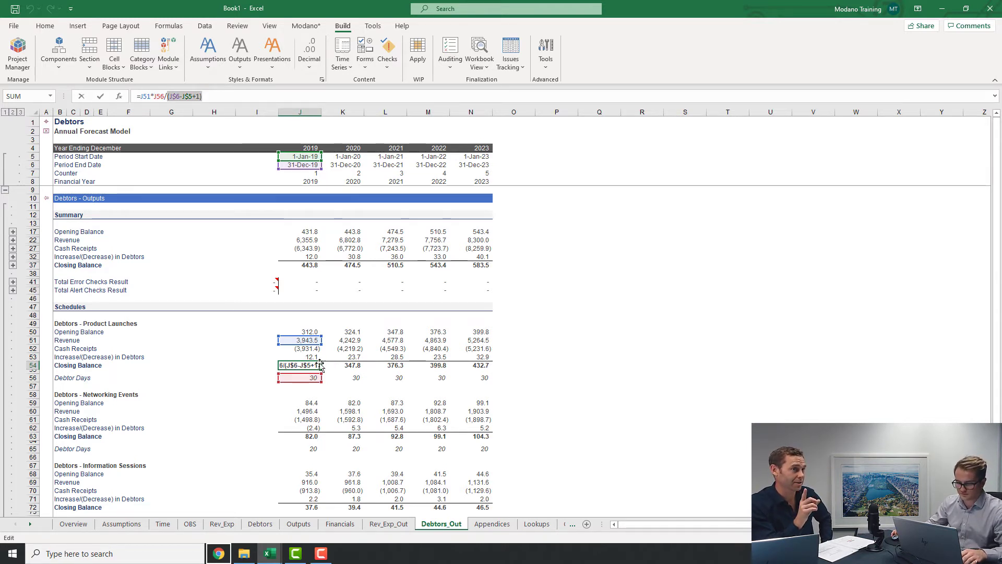
{"action": "key", "text": "Escape"}
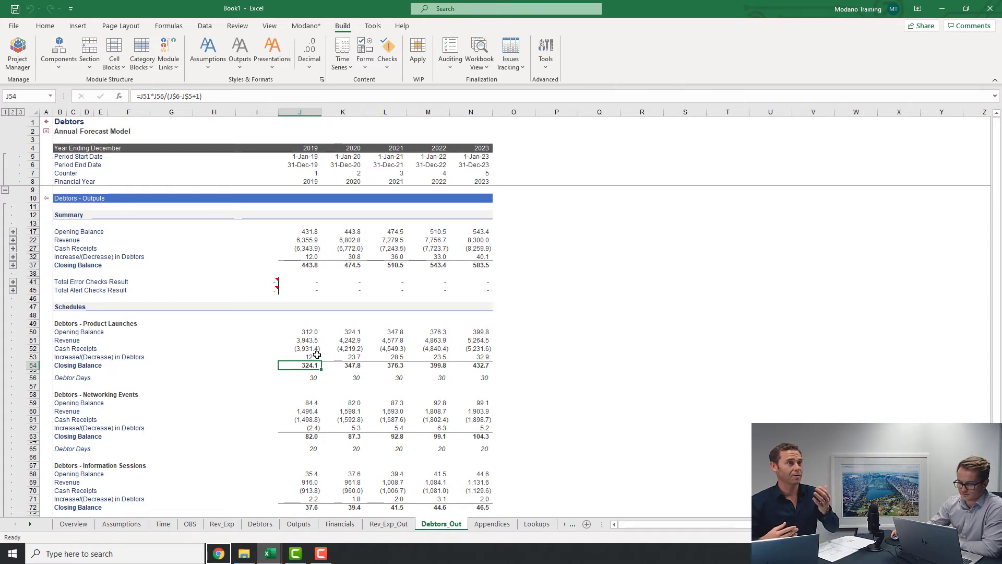
Inspect the 2019 Product Launches opening balance and cash receipts, and the increase/(decrease) in debtors for all three categories
{"action": "left_click", "coordinate": [310, 331]}
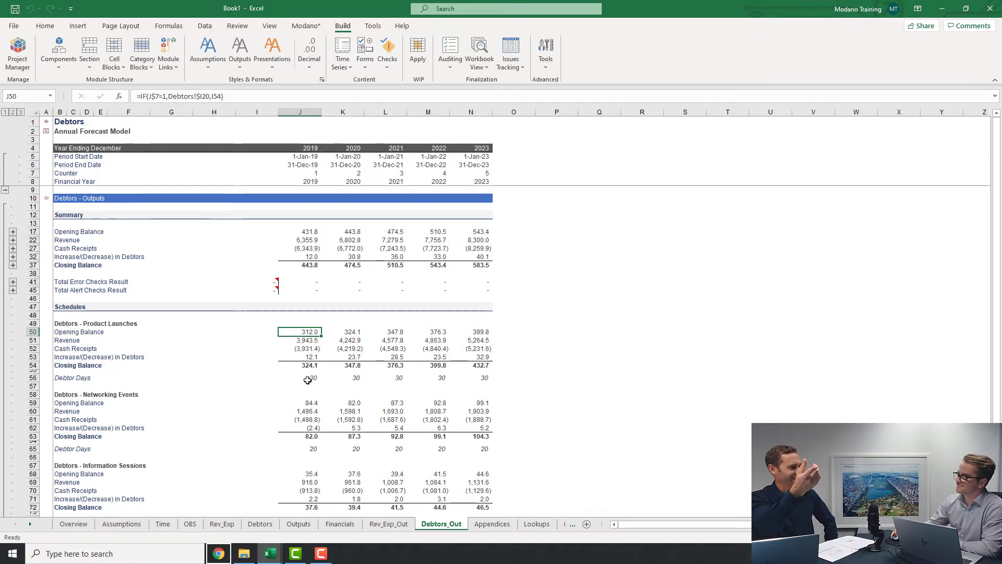
{"action": "scroll", "coordinate": [308, 373], "scroll_direction": "down", "scroll_amount": 1}
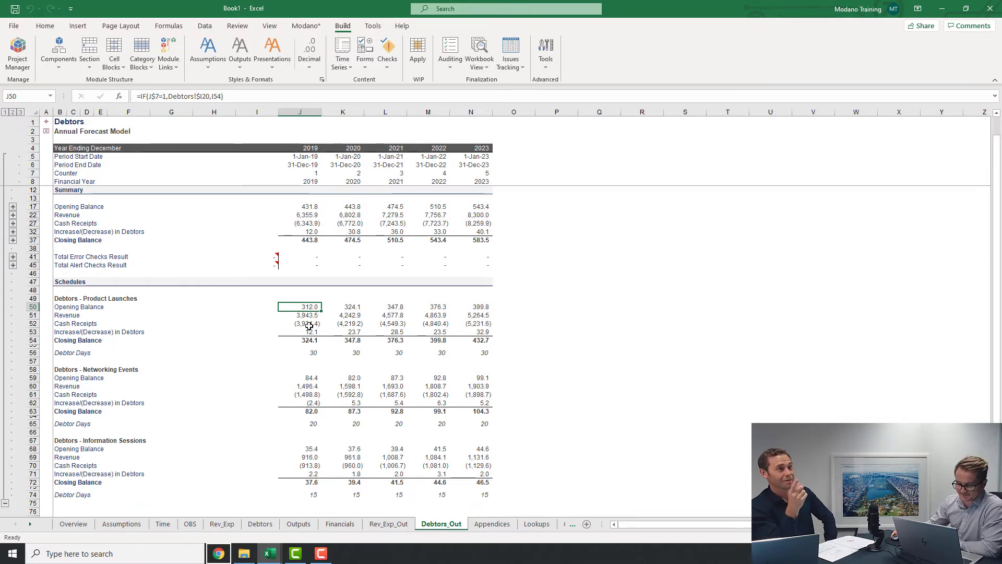
{"action": "key", "text": "Down"}
{"action": "key", "text": "Down"}
{"action": "key", "text": "Down"}
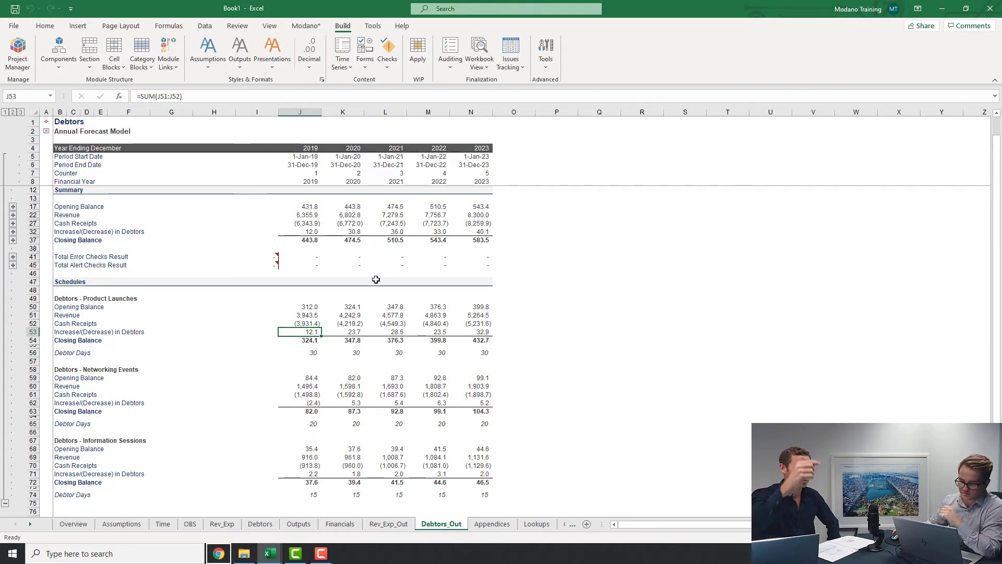
{"action": "left_click", "coordinate": [313, 403], "text": "ctrl"}
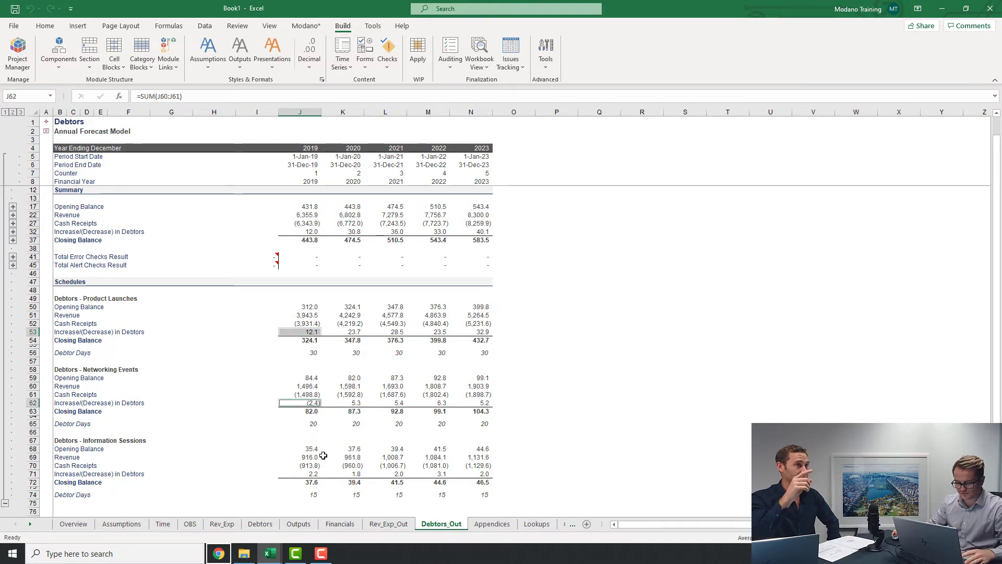
{"action": "left_click", "coordinate": [312, 473], "text": "ctrl"}
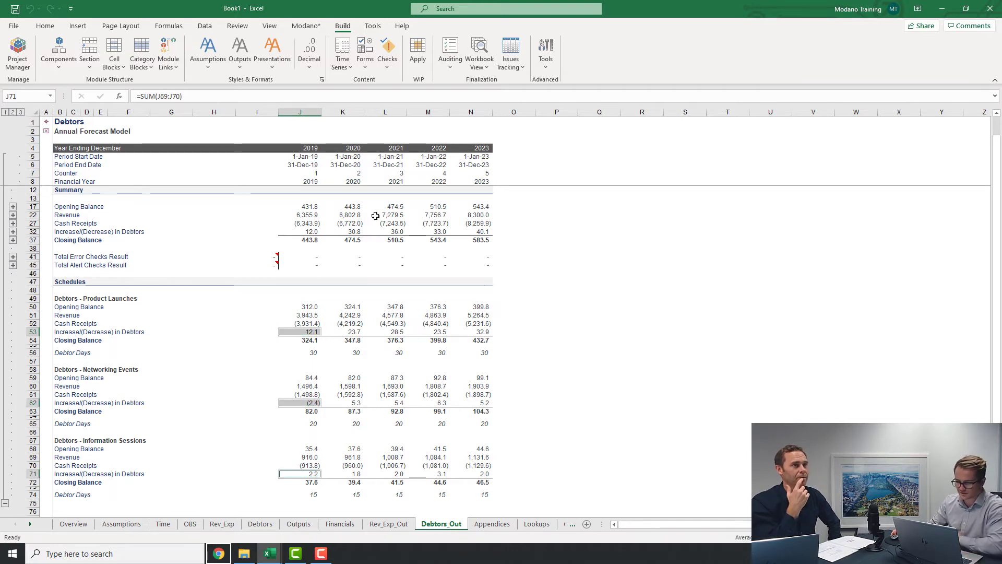
Expand the summary's Increase/(Decrease) in Debtors by category, review it with the 2019 opening and closing balances, and return to the Overview sheet
{"action": "scroll", "coordinate": [300, 221], "scroll_direction": "up", "scroll_amount": 1}
{"action": "left_click", "coordinate": [316, 257]}
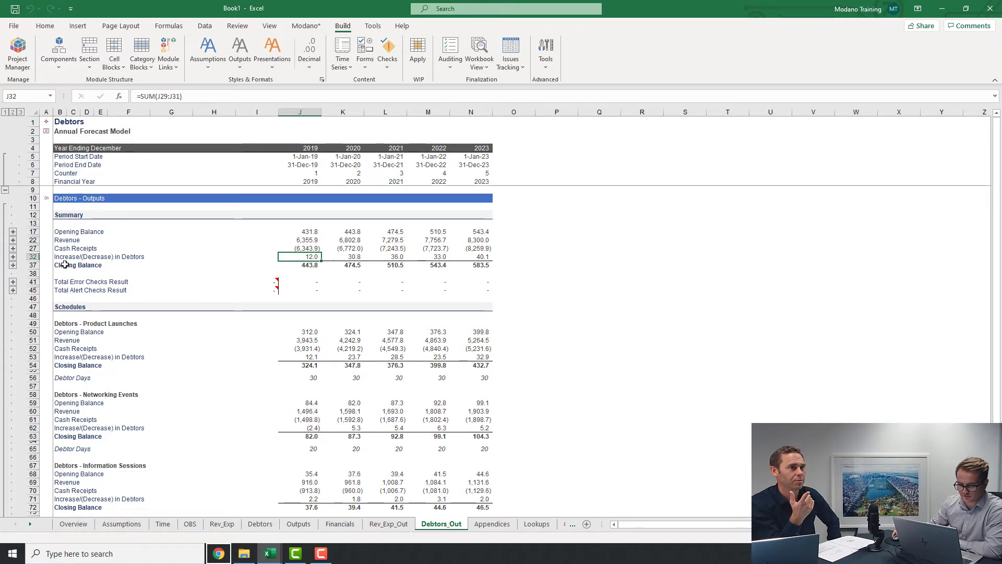
{"action": "left_click", "coordinate": [12, 257]}
{"action": "left_click_drag", "start_coordinate": [312, 265], "coordinate": [312, 290]}
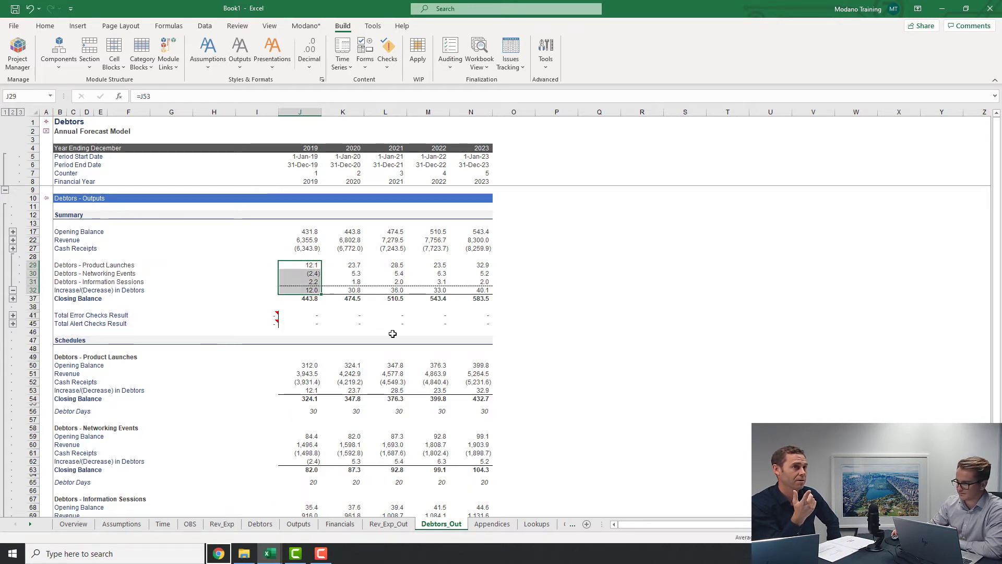
{"action": "left_click", "coordinate": [322, 274]}
{"action": "left_click", "coordinate": [313, 290]}
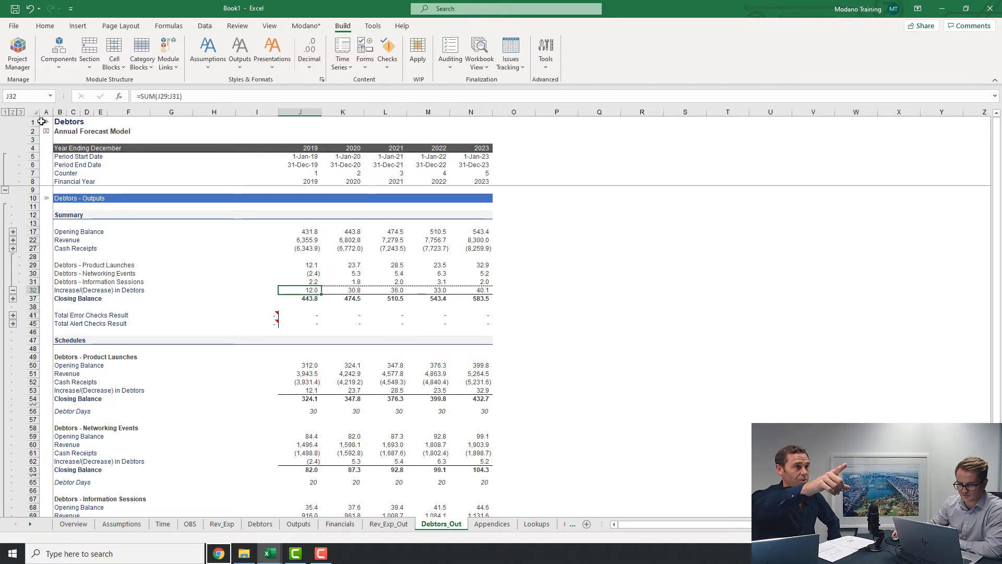
{"action": "left_click", "coordinate": [308, 298]}
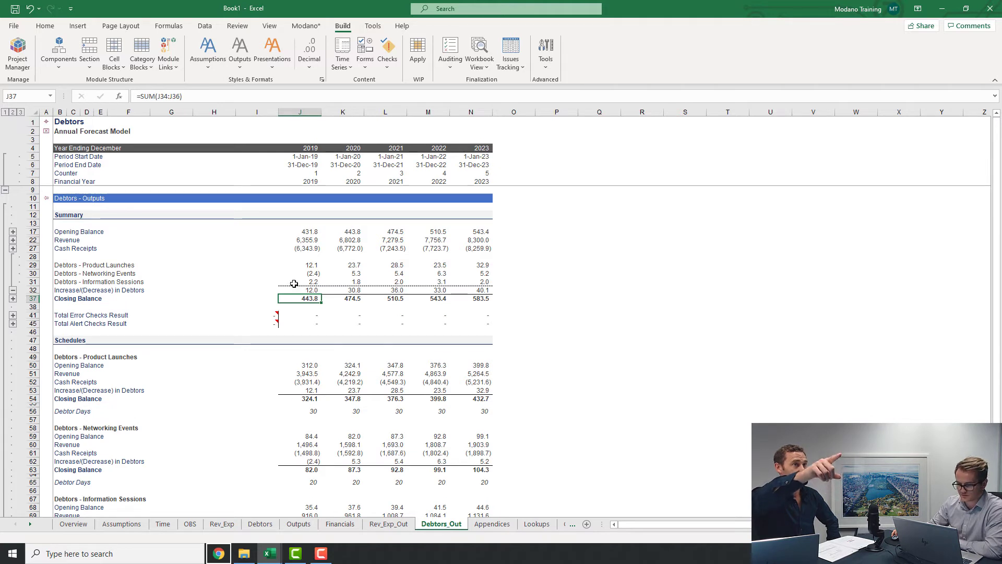
{"action": "left_click", "coordinate": [305, 231]}
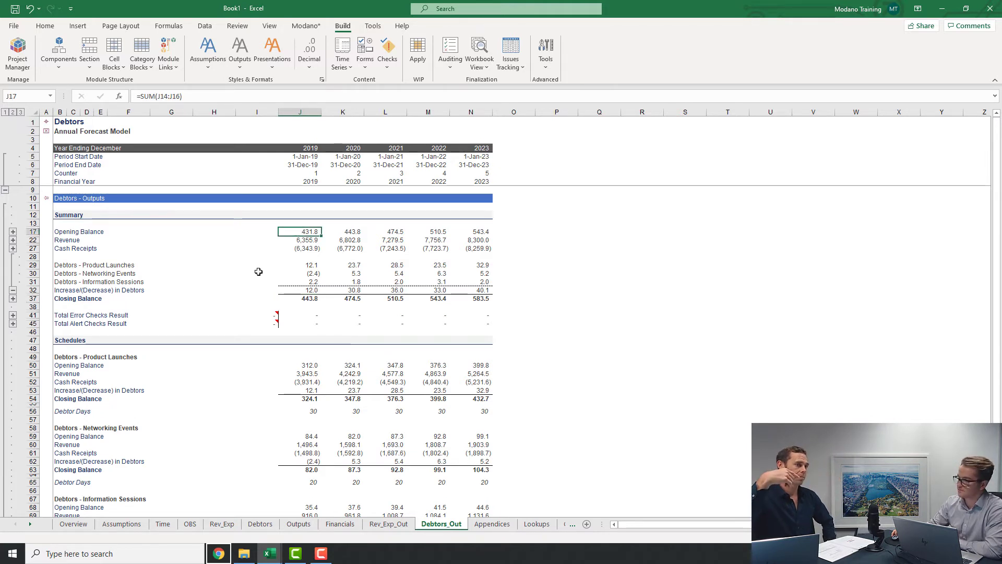
{"action": "left_click", "coordinate": [46, 122]}
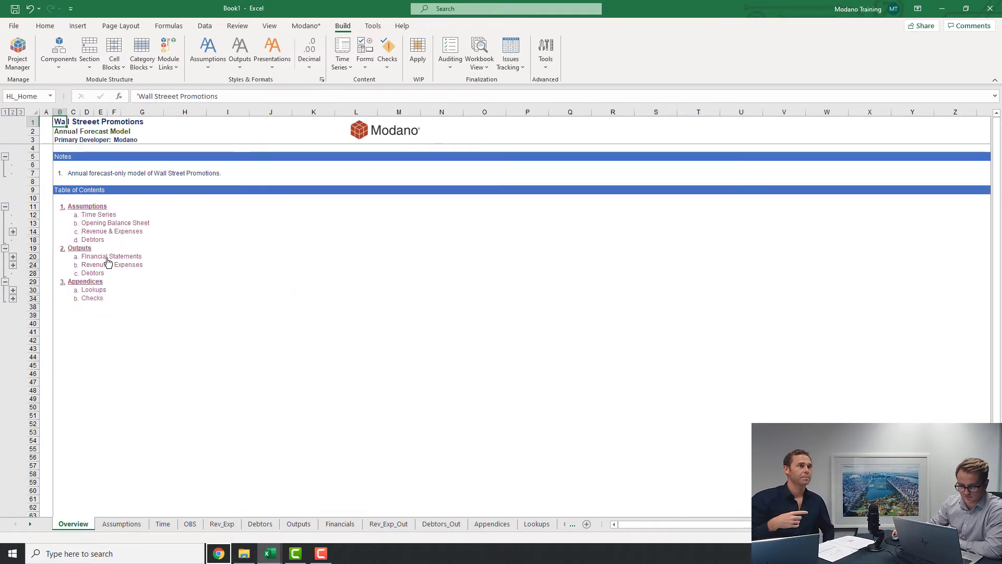
Open the Financial Statements outputs from the table of contents and expand the balance sheet's Debtors by category for review
{"action": "left_click", "coordinate": [111, 257]}
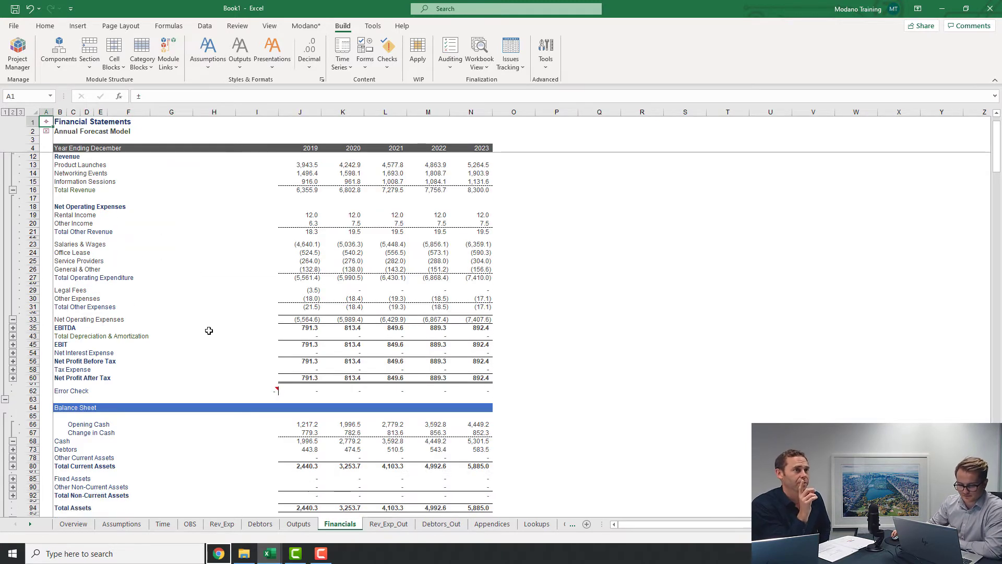
{"action": "scroll", "coordinate": [209, 330], "scroll_direction": "down", "scroll_amount": 8}
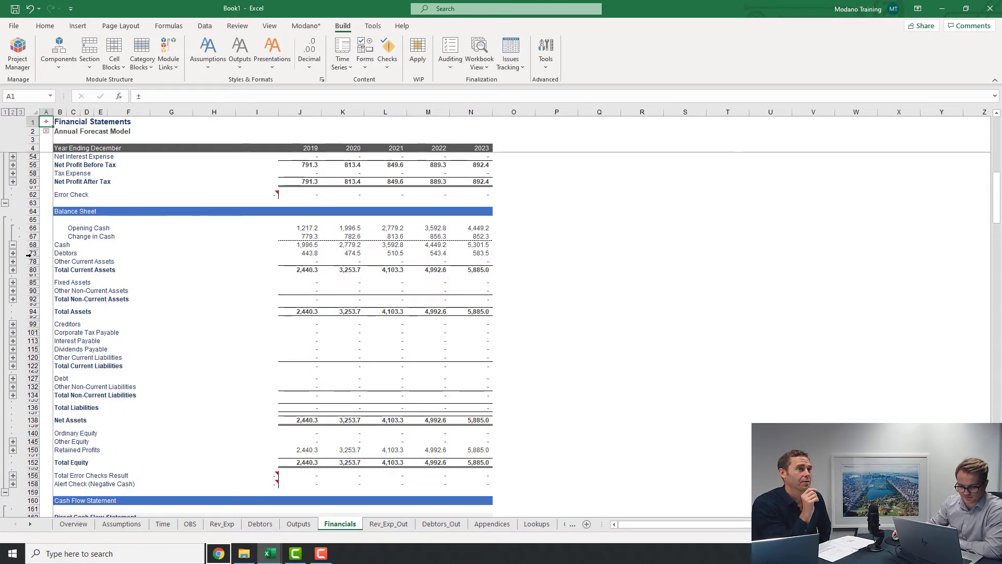
{"action": "left_click", "coordinate": [13, 253]}
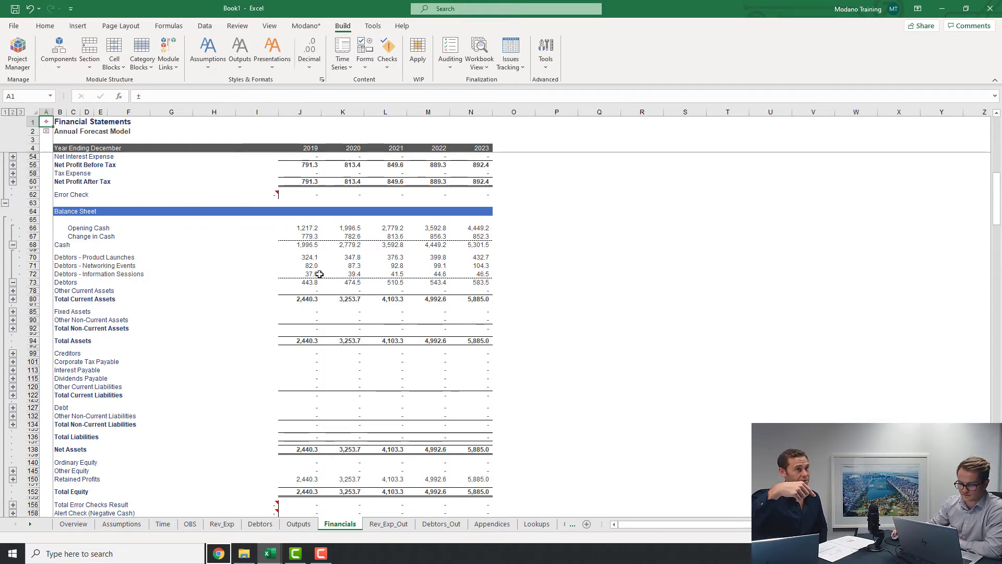
{"action": "scroll", "coordinate": [318, 273], "scroll_direction": "down", "scroll_amount": 5}
{"action": "scroll", "coordinate": [316, 250], "scroll_direction": "up", "scroll_amount": 4}
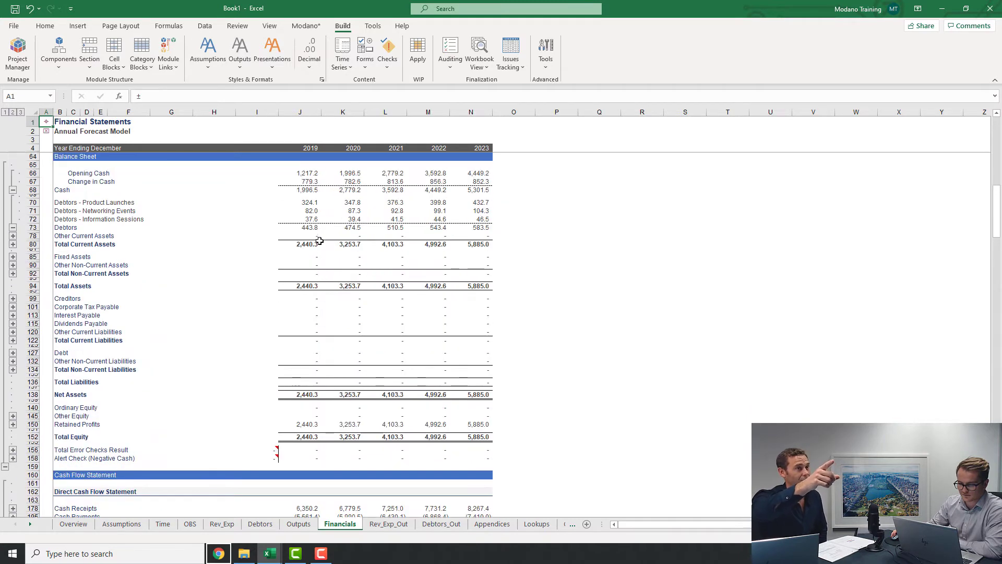
{"action": "scroll", "coordinate": [313, 365], "scroll_direction": "up", "scroll_amount": 2}
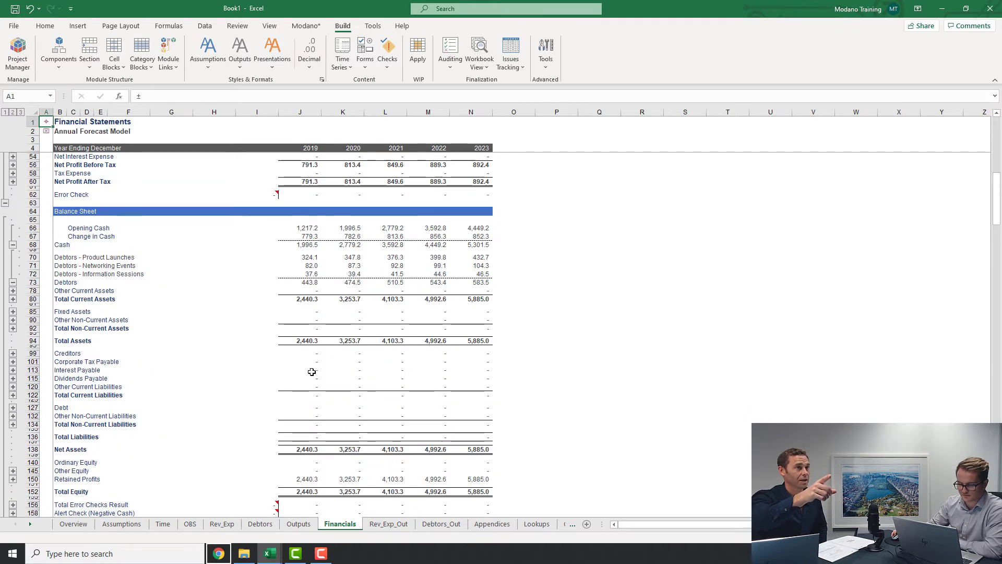
Expand Cash Receipts in the direct cash flow statement and inspect the 2019 decrease in debtors by category
{"action": "scroll", "coordinate": [312, 371], "scroll_direction": "down", "scroll_amount": 5}
{"action": "scroll", "coordinate": [311, 371], "scroll_direction": "down", "scroll_amount": 5}
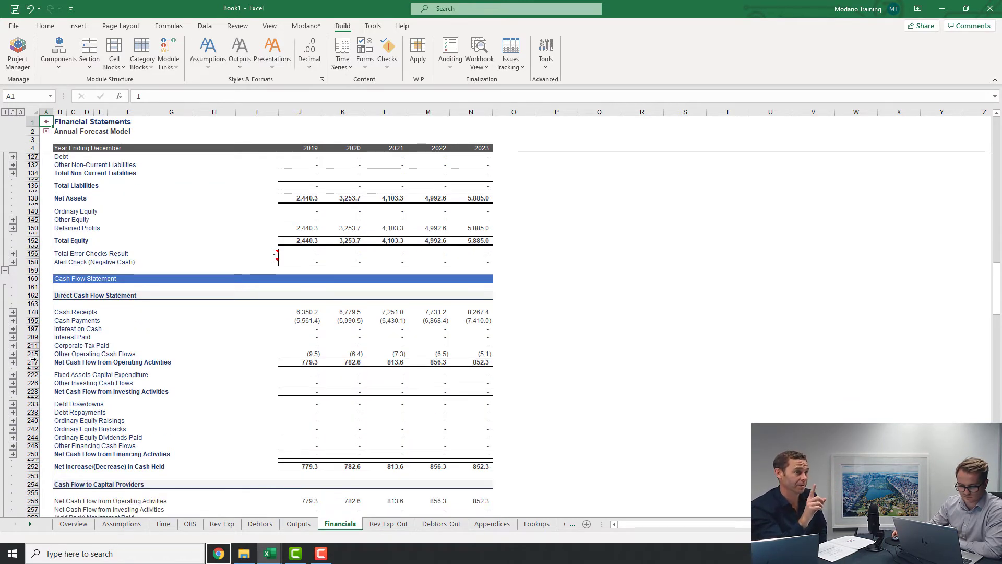
{"action": "left_click", "coordinate": [13, 311]}
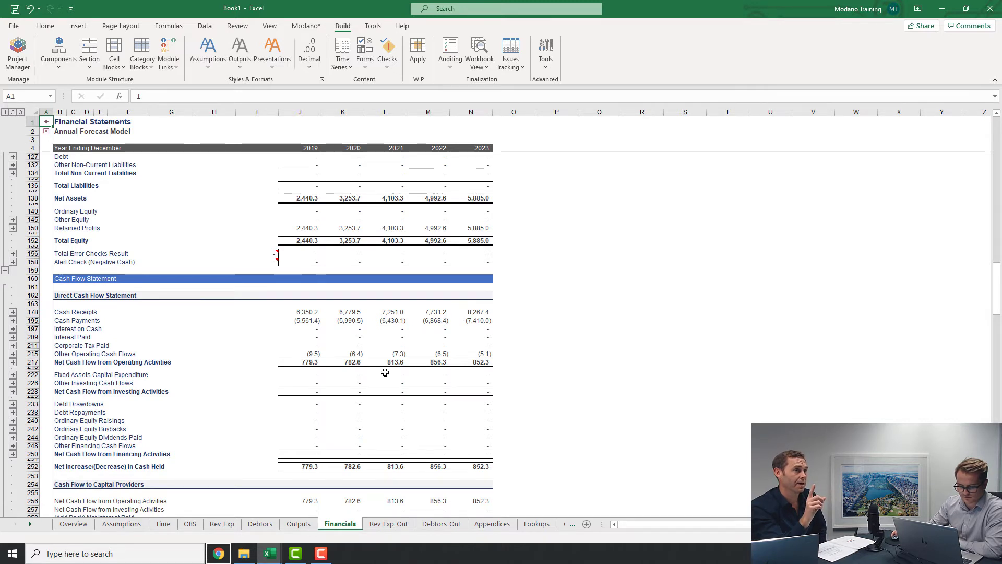
{"action": "left_click_drag", "start_coordinate": [316, 351], "coordinate": [317, 374]}
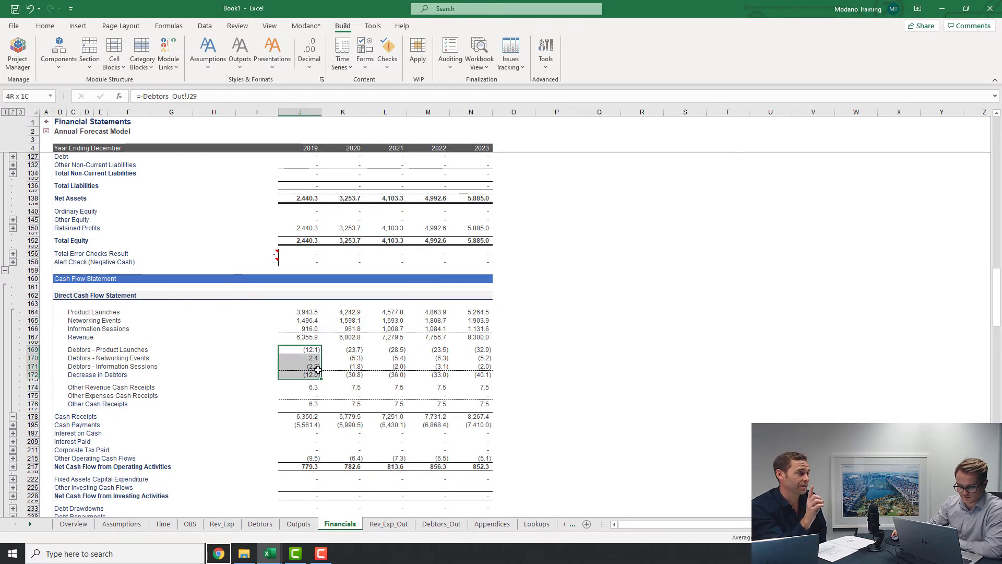
{"action": "left_click", "coordinate": [309, 350]}
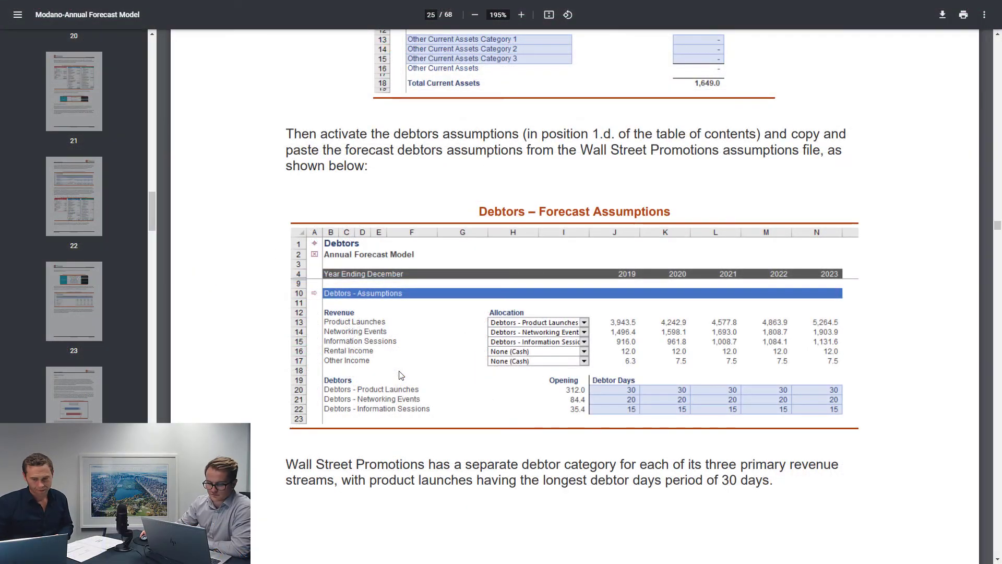
Read the Annual Forecast Model PDF guide from the debtors forecast assumptions through the 2019 financial statement impact diagrams
{"action": "scroll", "coordinate": [400, 374], "scroll_direction": "down", "scroll_amount": 15}
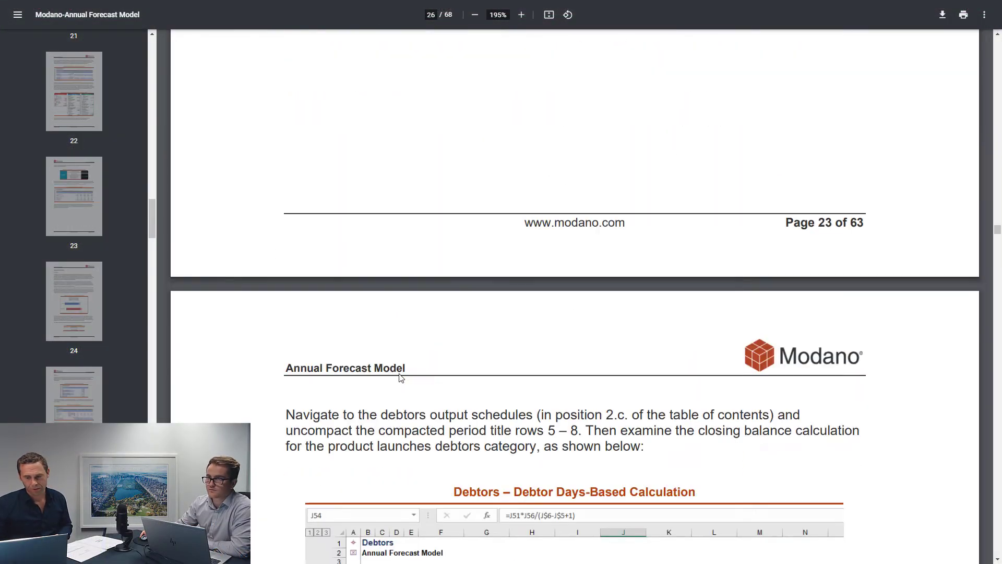
{"action": "scroll", "coordinate": [400, 377], "scroll_direction": "down", "scroll_amount": 8}
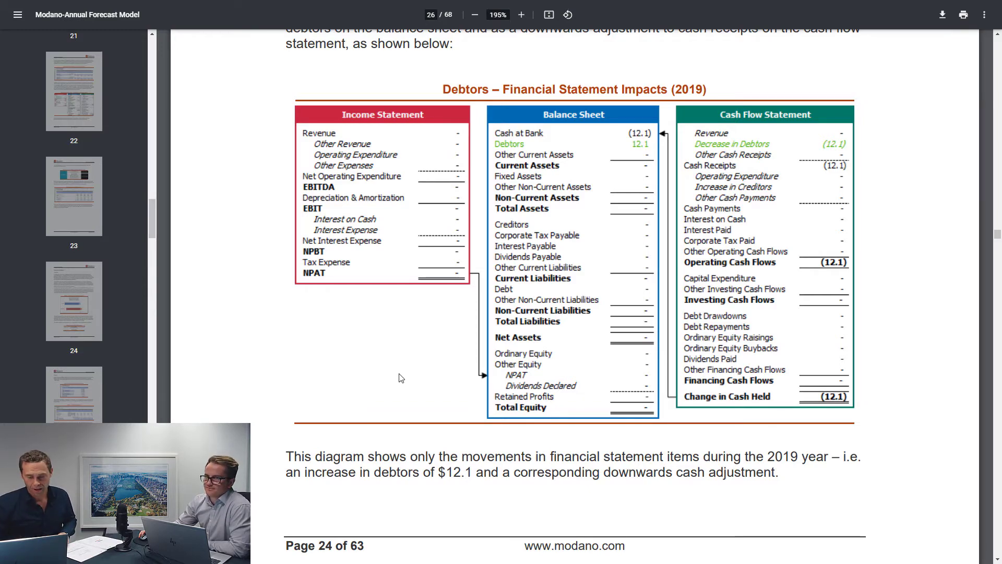
{"action": "scroll", "coordinate": [401, 377], "scroll_direction": "down", "scroll_amount": 12}
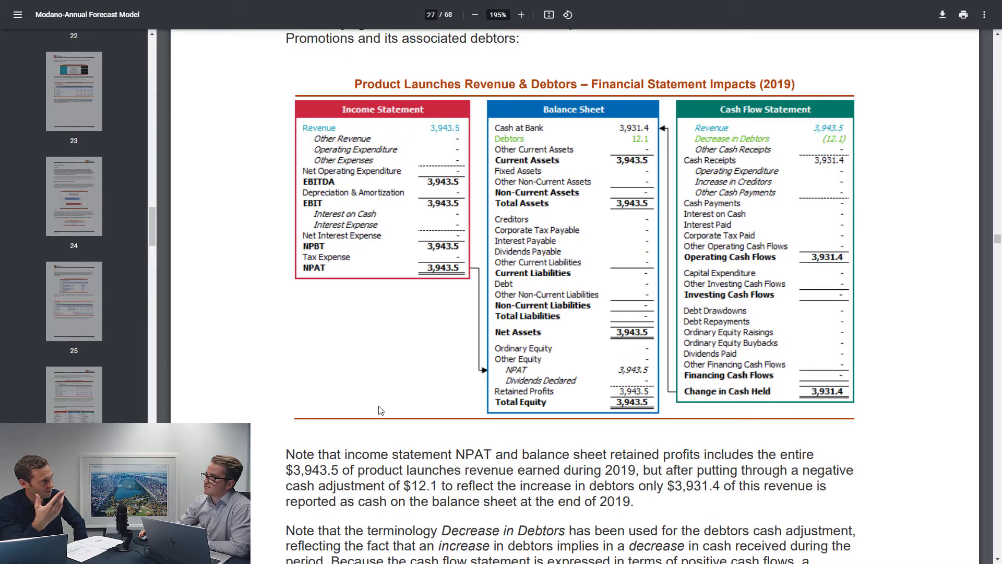
{"action": "scroll", "coordinate": [397, 397], "scroll_direction": "down", "scroll_amount": 8}
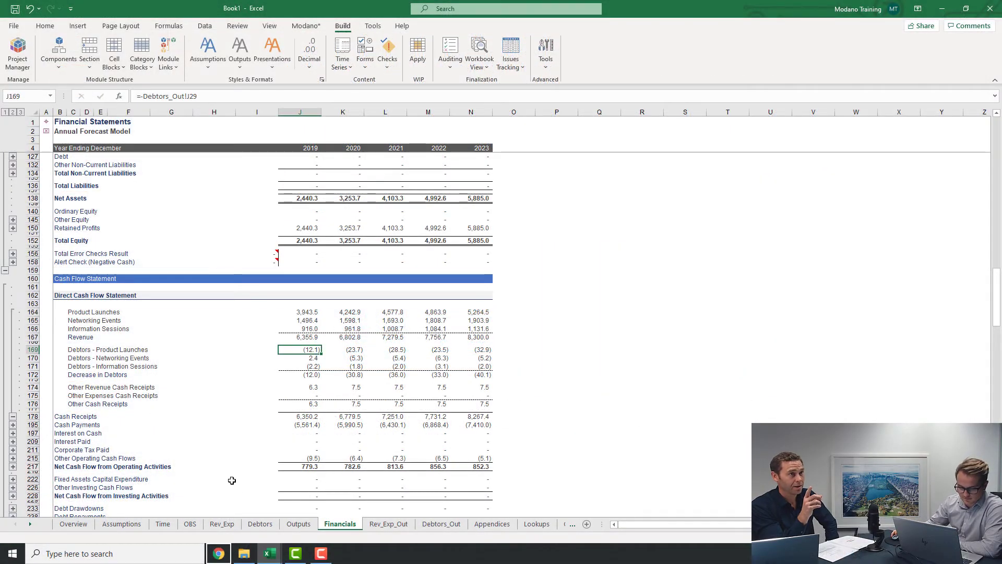
Return to the Debtors assumptions sheet in Excel and review the Debtors module's precedent and dependent links in Project Manager
{"action": "left_click", "coordinate": [260, 527]}
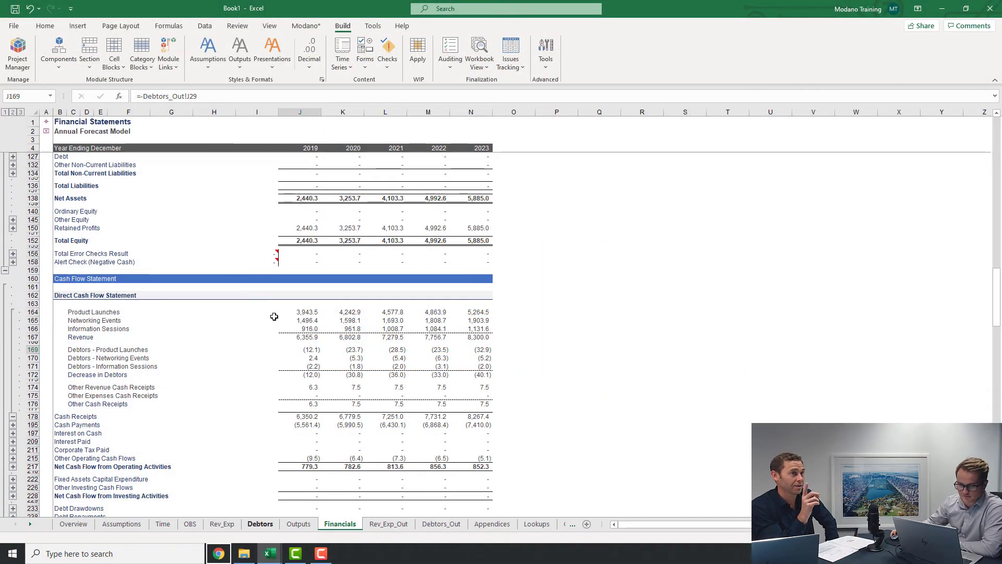
{"action": "left_click", "coordinate": [168, 45]}
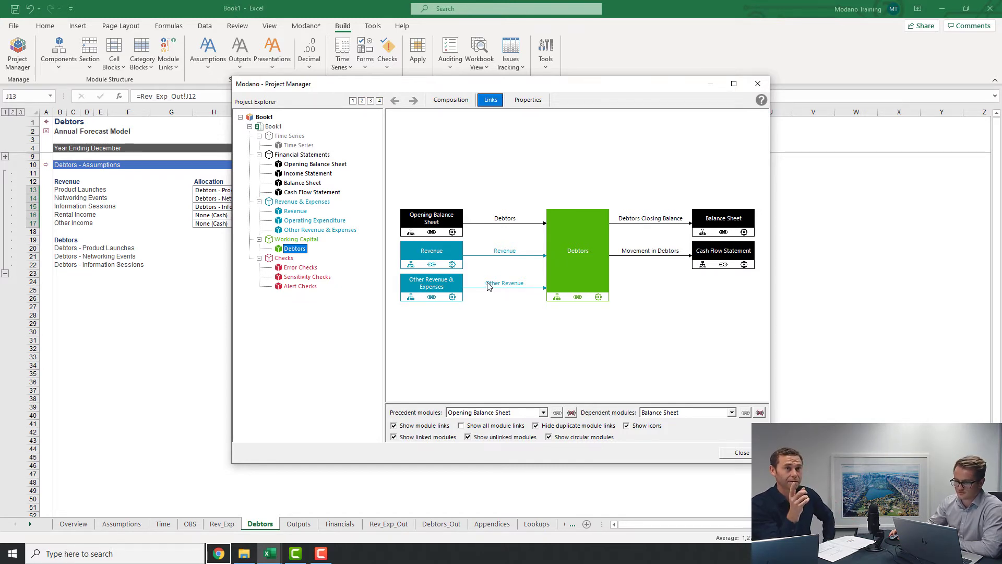
{"action": "left_click", "coordinate": [741, 452]}
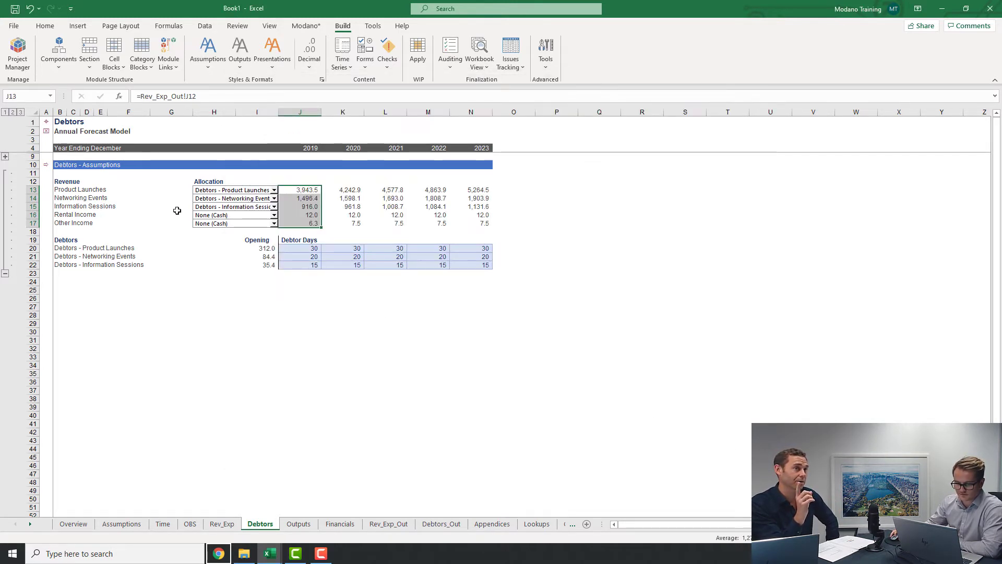
Inspect the Rental Income and Other Income rows and show the module links in the Debtors link diagram
{"action": "left_click_drag", "start_coordinate": [189, 216], "coordinate": [189, 223]}
{"action": "left_click", "coordinate": [335, 229]}
{"action": "left_click", "coordinate": [298, 213]}
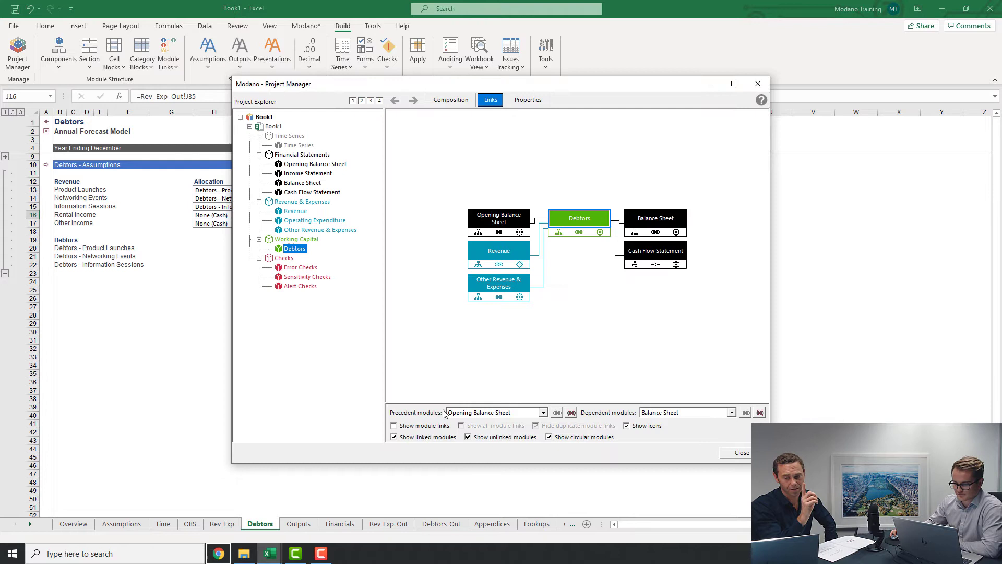
{"action": "left_click", "coordinate": [413, 425]}
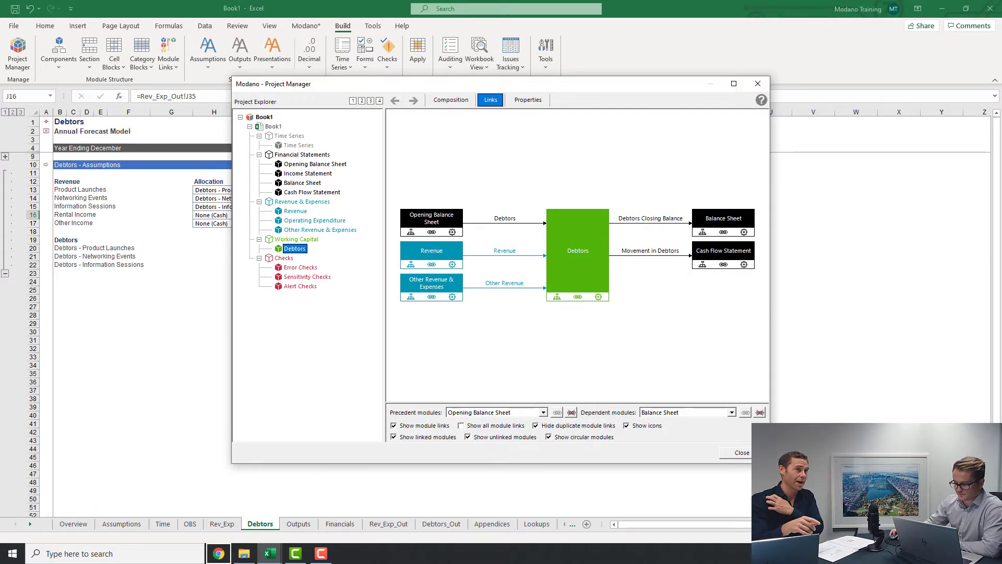
{"action": "left_click", "coordinate": [750, 452]}
Jump to the Debtors outputs, expand Total Error Checks Result and examine the 2019 Error Values formula
{"action": "left_click", "coordinate": [47, 165]}
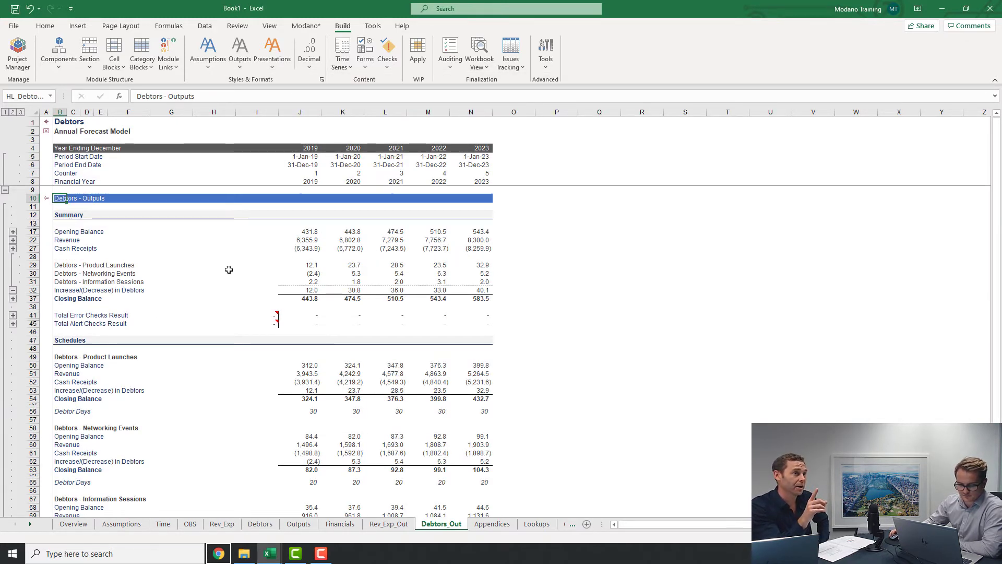
{"action": "left_click", "coordinate": [12, 315]}
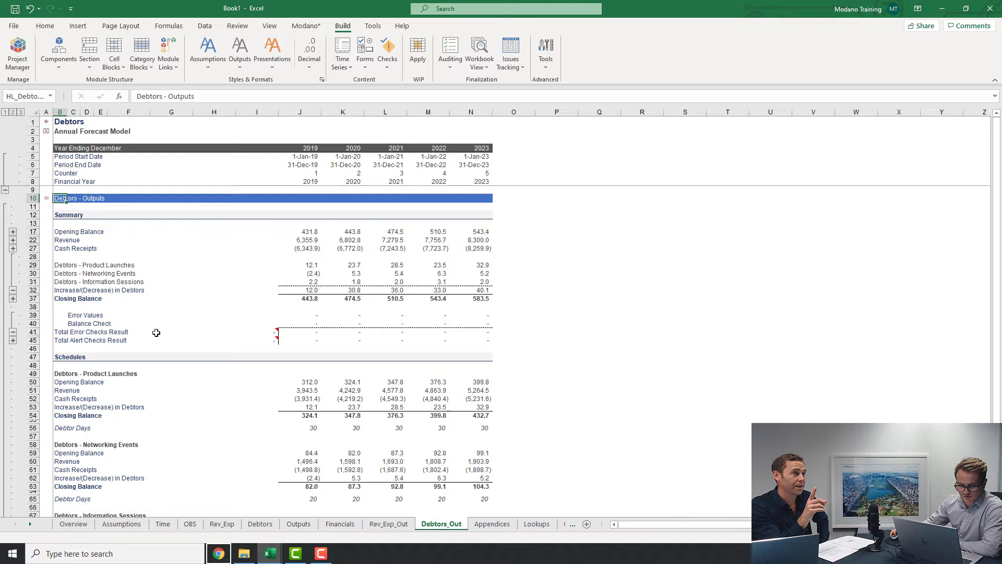
{"action": "left_click", "coordinate": [318, 316]}
{"action": "left_click", "coordinate": [199, 95]}
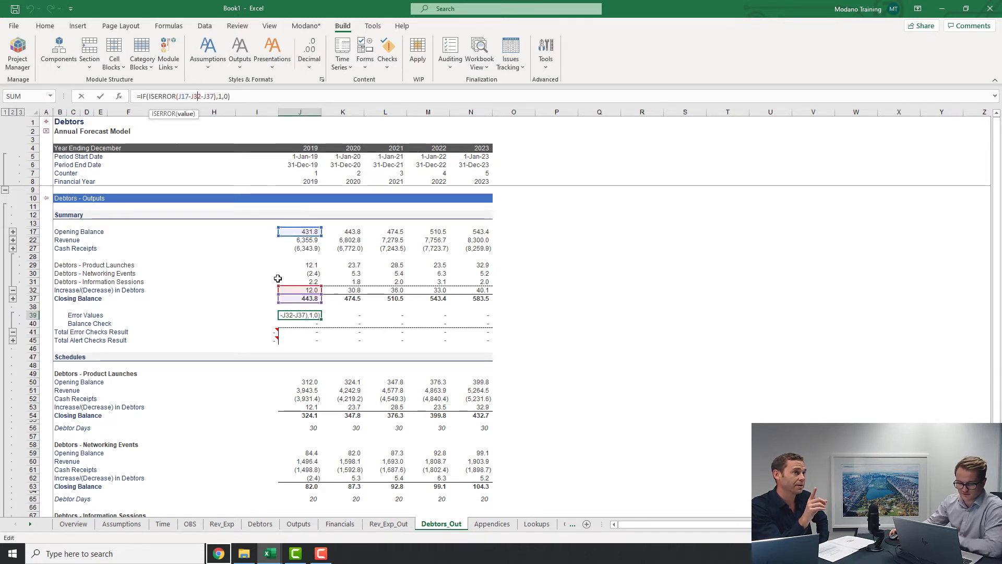
{"action": "key", "text": "Escape"}
Examine the 2019 Balance Check formula and its closing balance reference, and open the Checks sheet to review the error checks
{"action": "key", "text": "Down"}
{"action": "key", "text": "F2"}
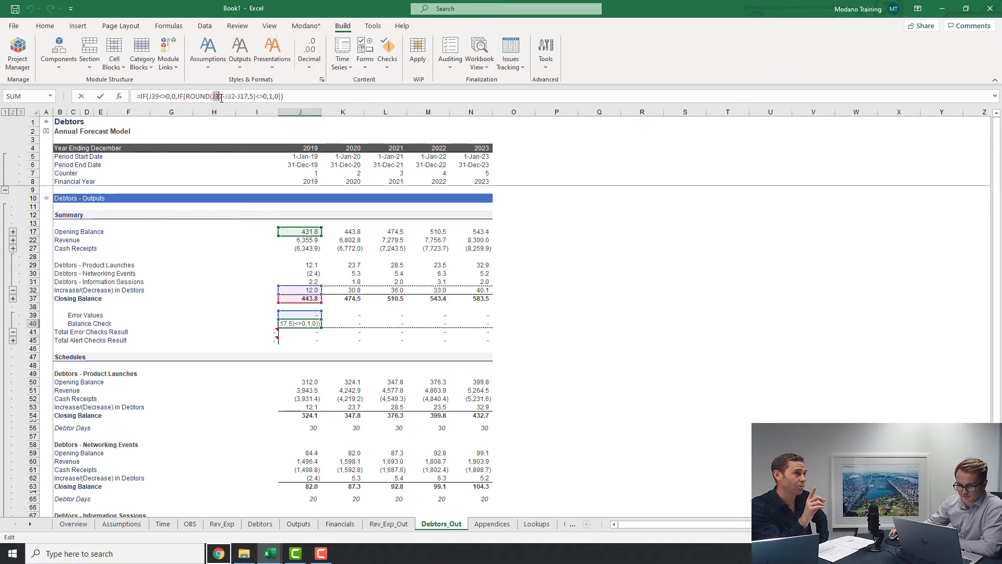
{"action": "left_click_drag", "start_coordinate": [220, 98], "coordinate": [222, 97]}
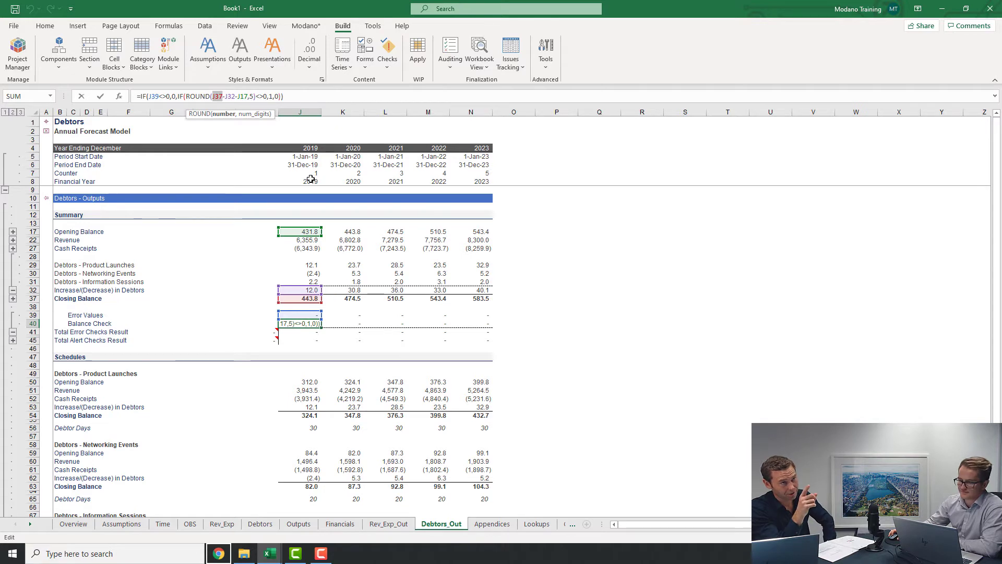
{"action": "key", "text": "Escape"}
{"action": "key", "text": "Escape"}
{"action": "left_click", "coordinate": [46, 131]}
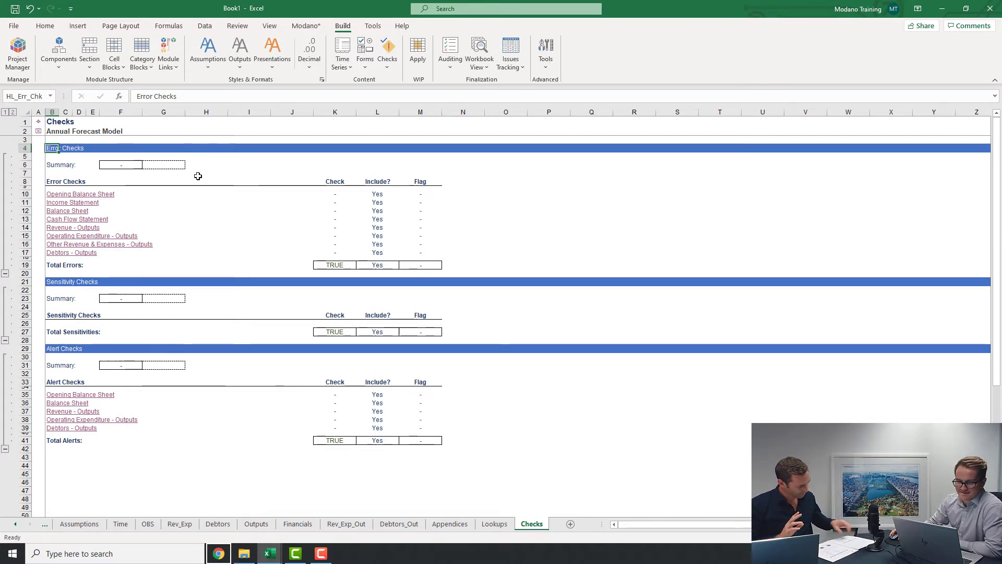
Insert the Creditors (Closing Balances) module from the web library beneath the Debtors assumptions
{"action": "left_click", "coordinate": [218, 524]}
{"action": "left_click", "coordinate": [313, 27]}
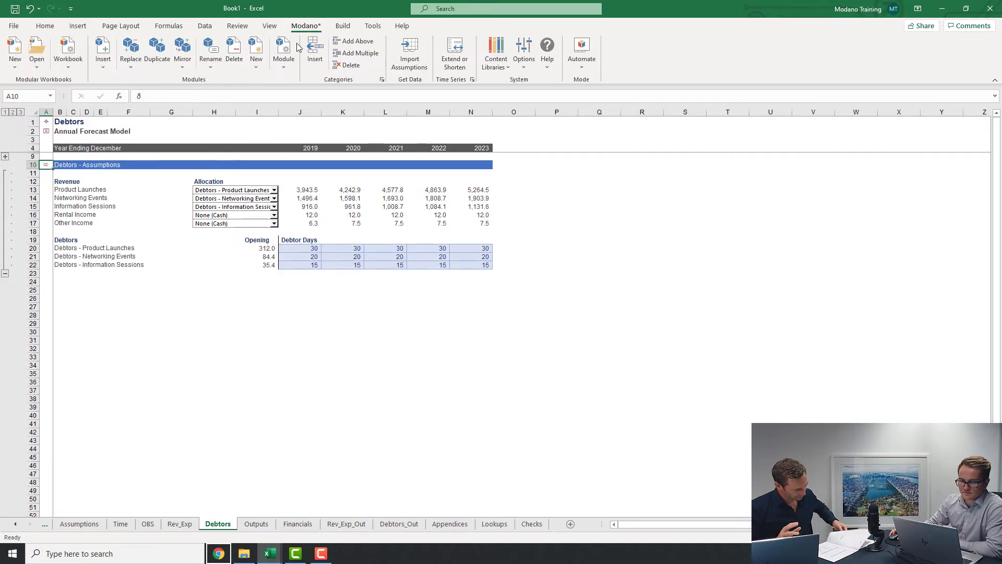
{"action": "left_click", "coordinate": [103, 54]}
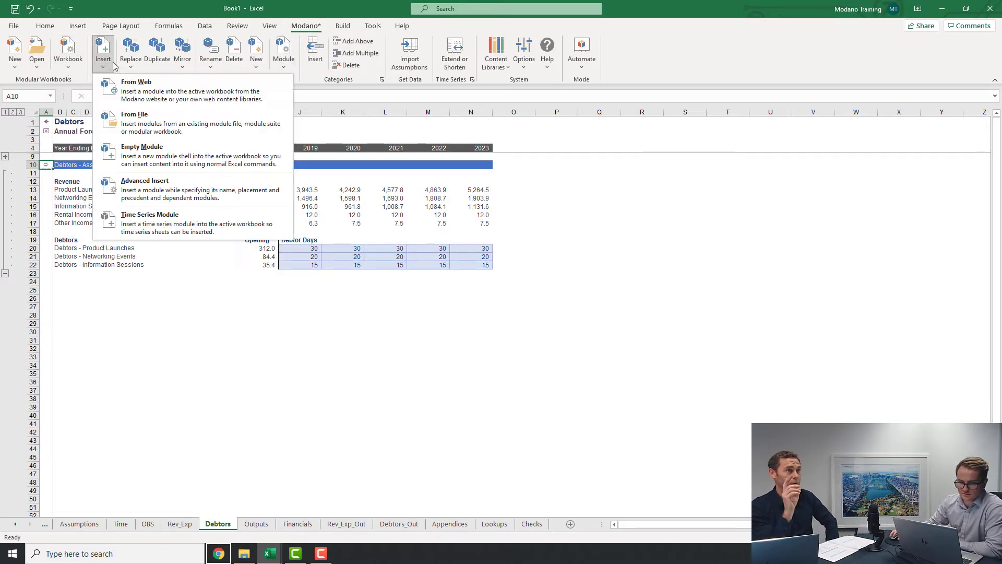
{"action": "left_click", "coordinate": [223, 97]}
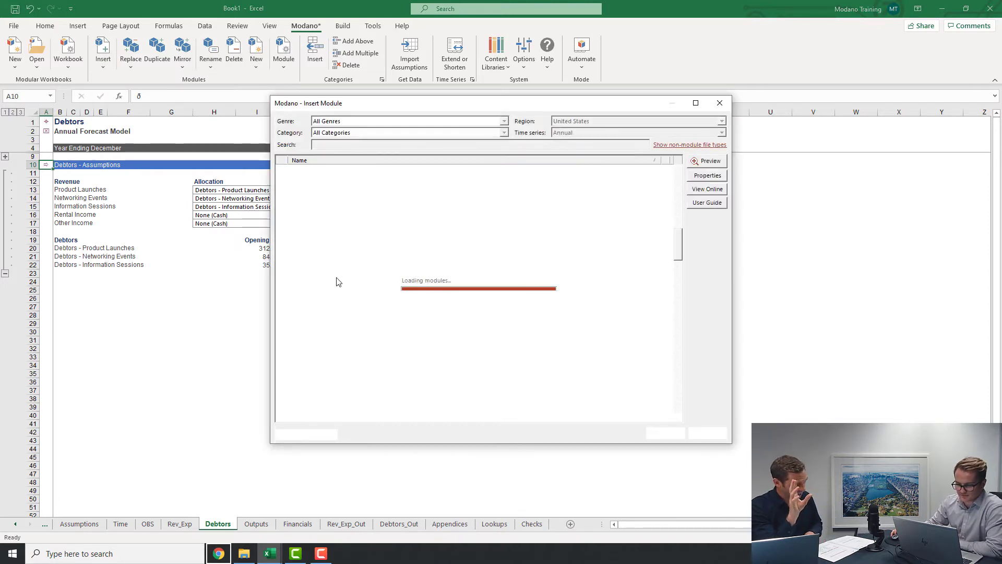
{"action": "left_click", "coordinate": [328, 282]}
{"action": "type", "text": "cr"}
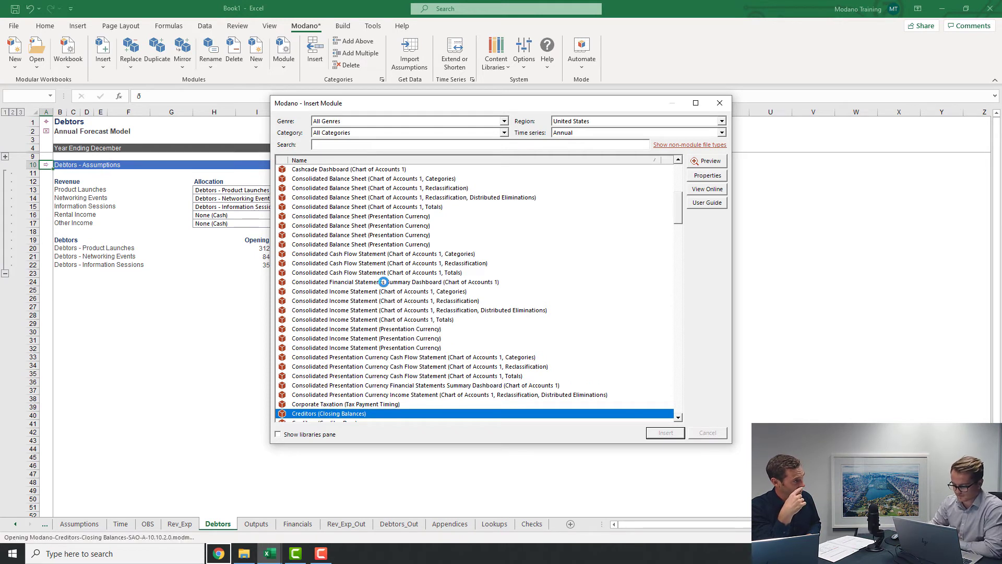
{"action": "key", "text": "Return"}
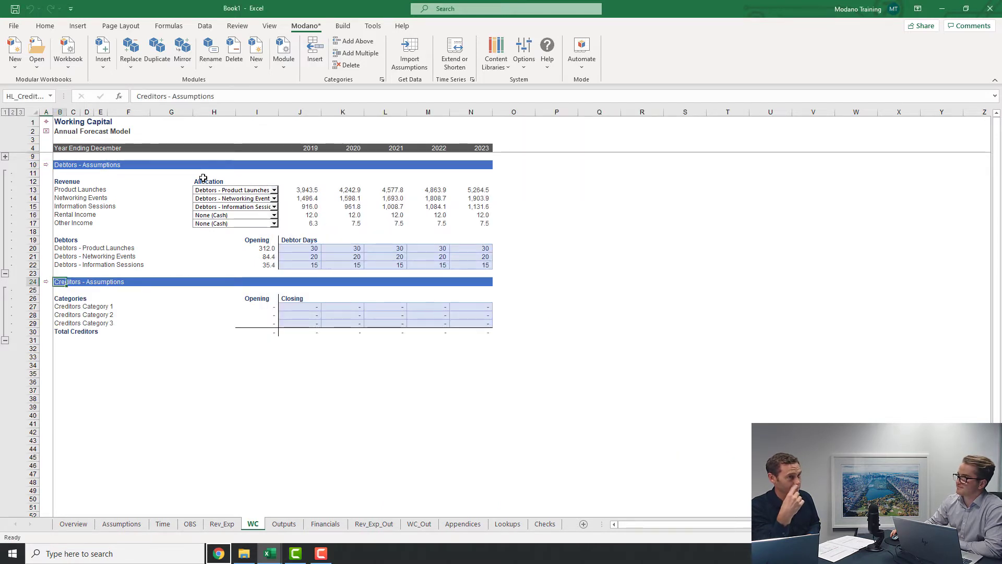
Replace the Creditors module with Creditors (Creditor Days) from the web library
{"action": "left_click", "coordinate": [295, 307]}
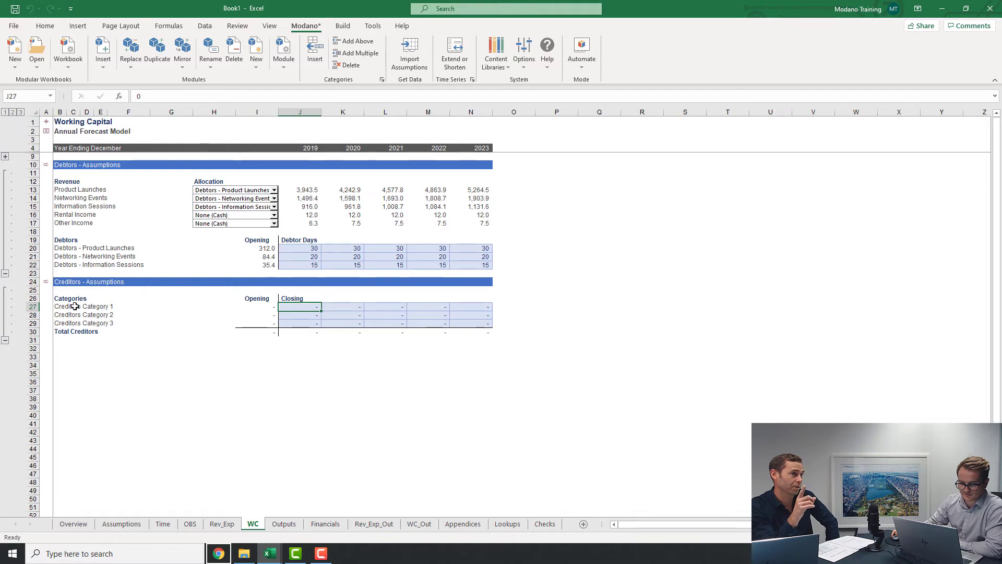
{"action": "left_click", "coordinate": [131, 55]}
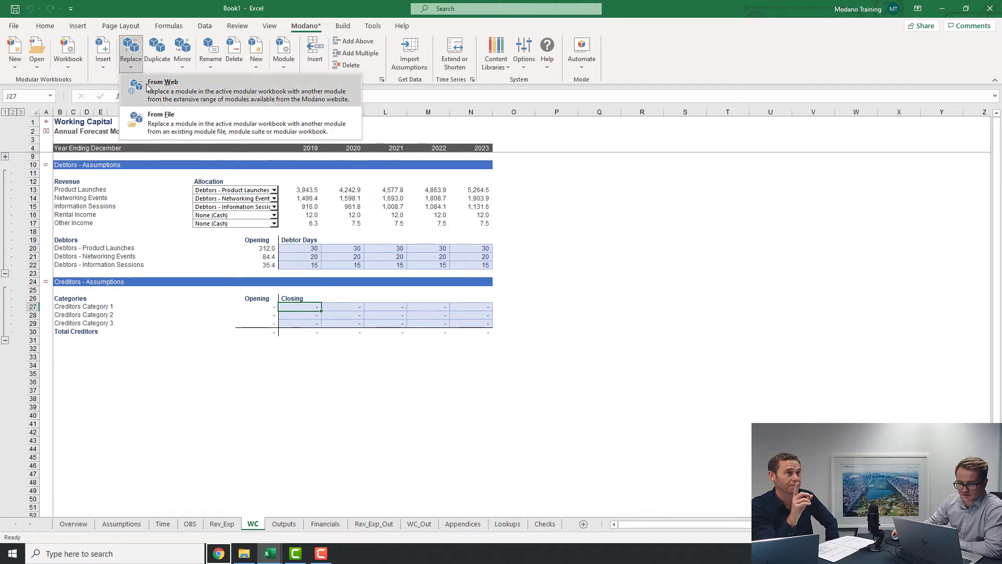
{"action": "left_click", "coordinate": [162, 87]}
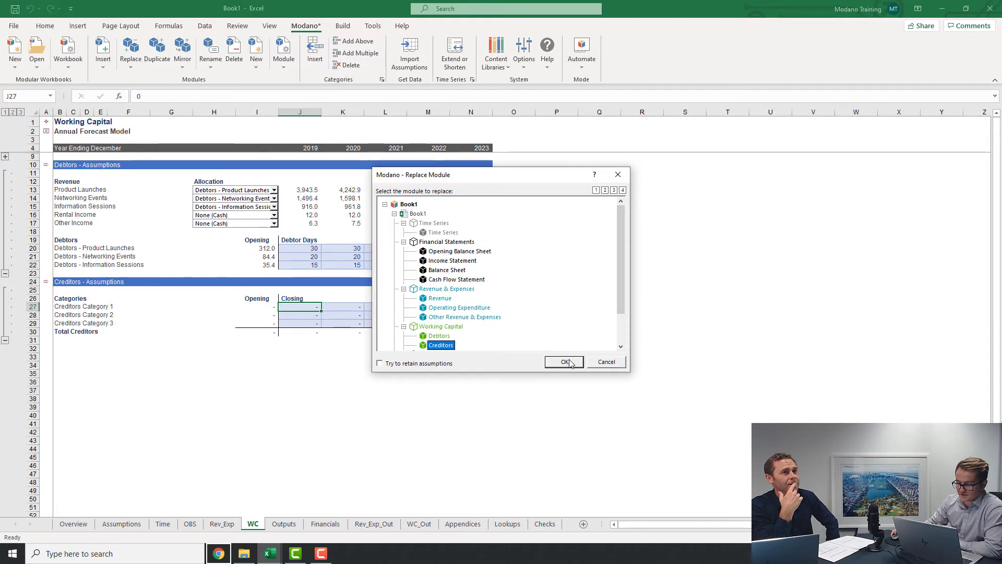
{"action": "left_click", "coordinate": [565, 361]}
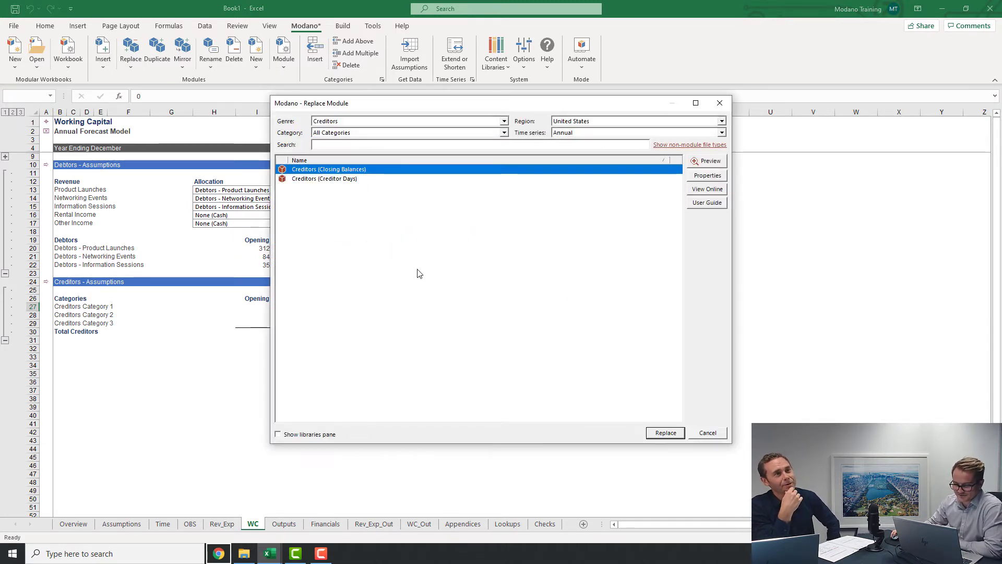
{"action": "left_click", "coordinate": [345, 179]}
{"action": "left_click", "coordinate": [672, 435]}
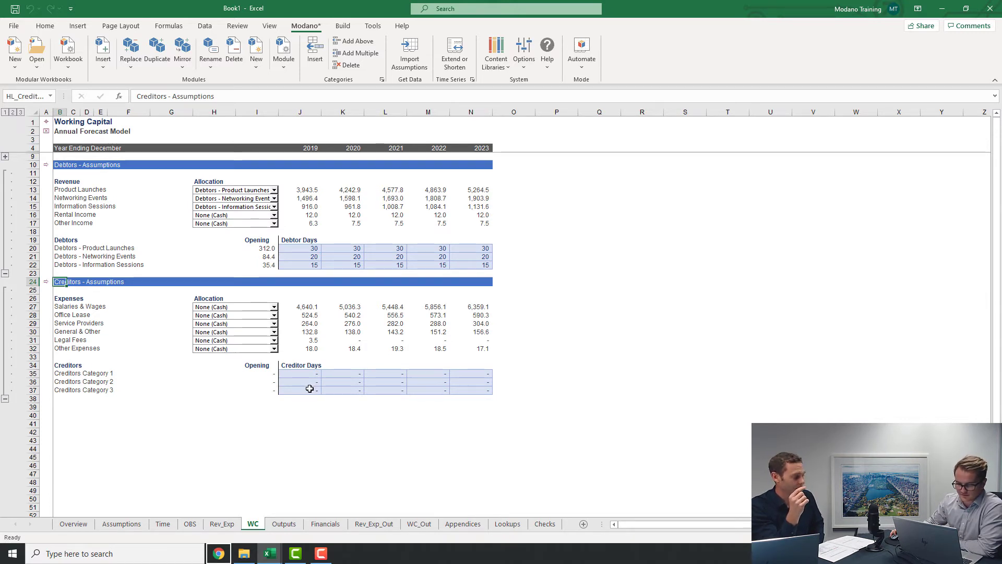
Follow the Creditors Category 1 opening balance to its source cell in the Opening Balance Sheet
{"action": "left_click", "coordinate": [265, 373]}
{"action": "key", "text": "ctrl+bracketleft"}
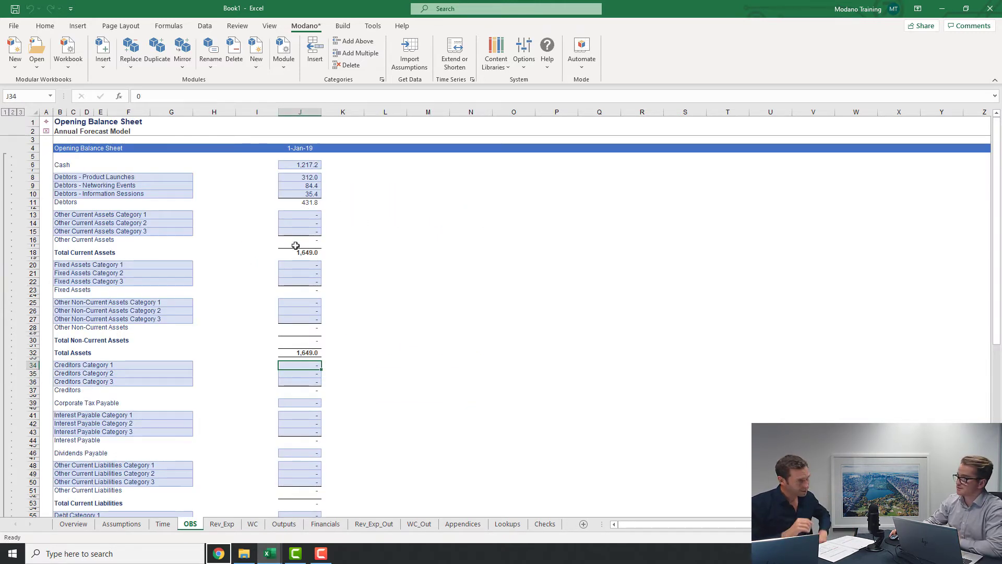
Copy the Trade Creditors, Employment Payables and Other Creditors labels from the balance sheet in Wall Street Promotions-Annual Assumptions.xlsb
{"action": "left_click", "coordinate": [269, 553]}
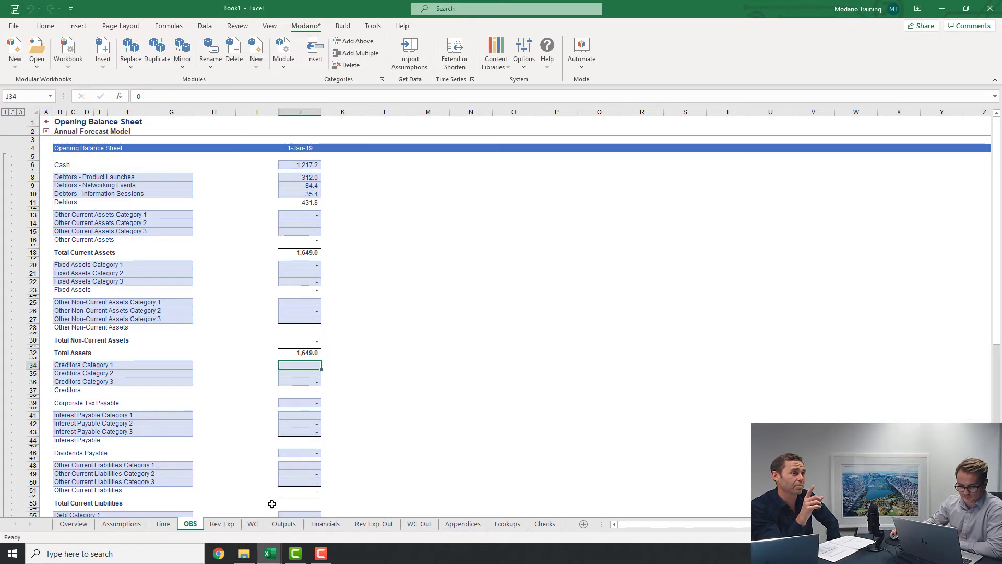
{"action": "left_click", "coordinate": [271, 553]}
{"action": "left_click", "coordinate": [294, 499]}
{"action": "scroll", "coordinate": [197, 323], "scroll_direction": "down", "scroll_amount": 8}
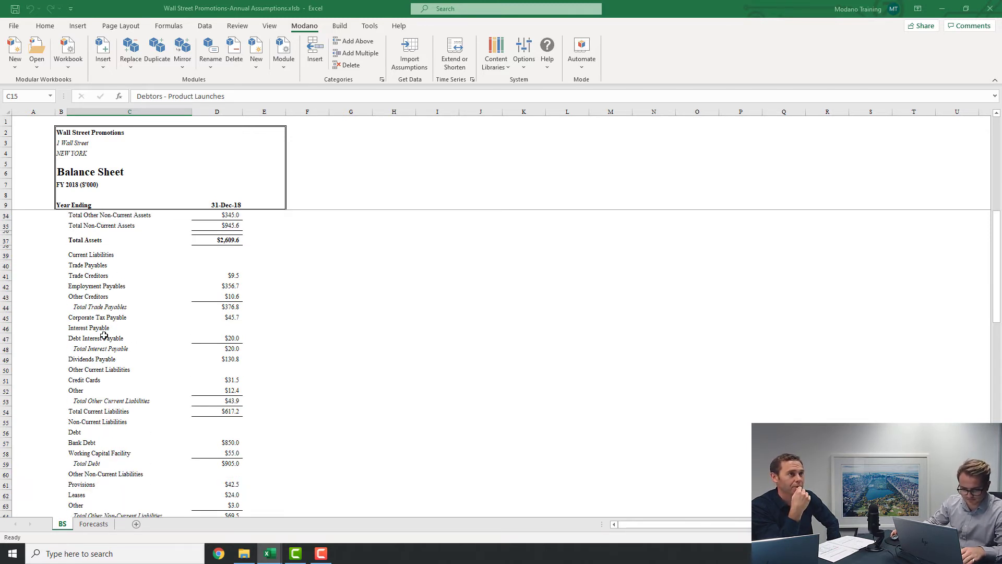
{"action": "left_click", "coordinate": [78, 276]}
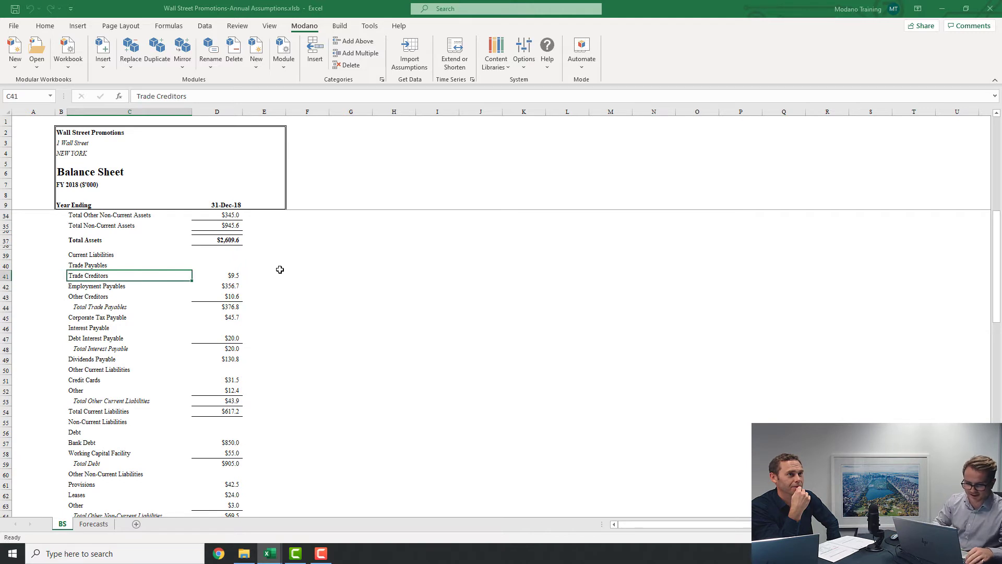
{"action": "key", "text": "shift+Down"}
{"action": "key", "text": "shift+Down"}
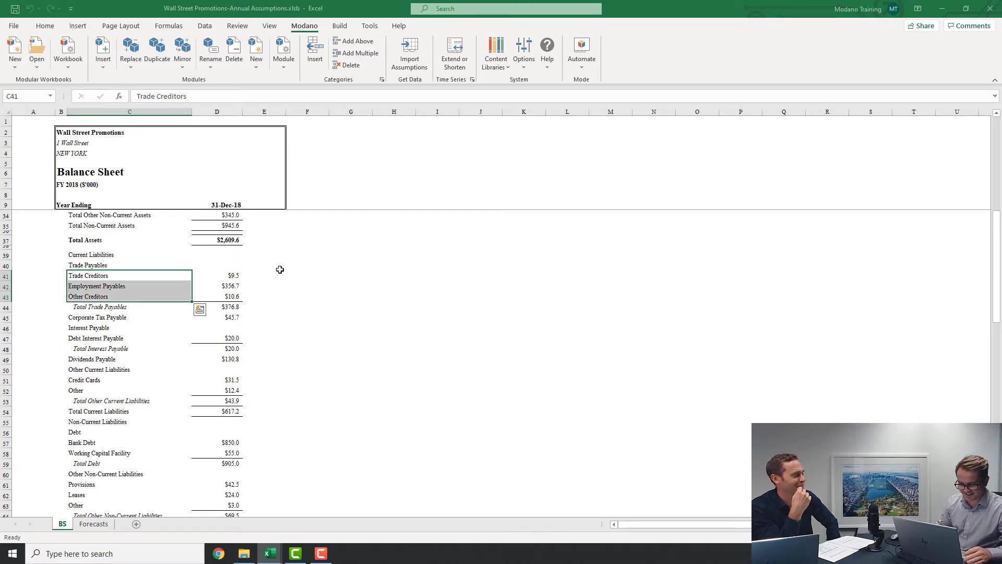
{"action": "key", "text": "ctrl+c"}
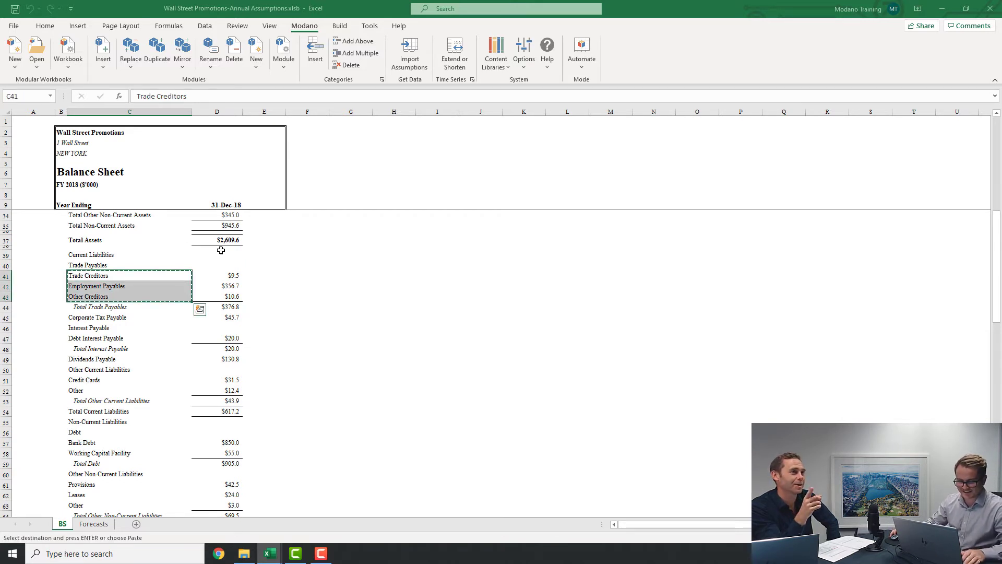
Paste the copied labels over the three Creditors Category names on the OBS sheet of Book1
{"action": "key", "text": "ctrl+Tab"}
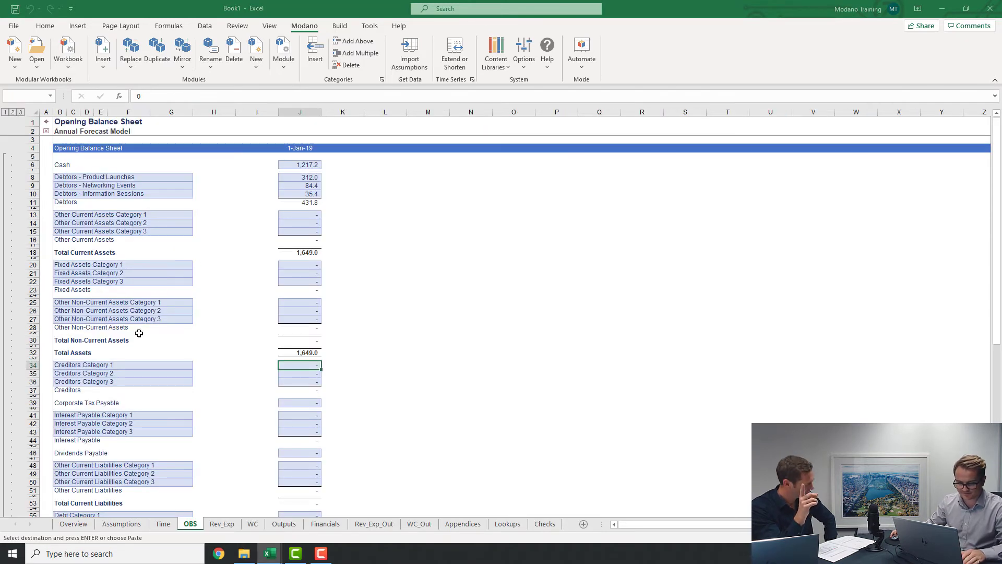
{"action": "left_click", "coordinate": [98, 365]}
{"action": "key", "text": "shift+Down"}
{"action": "key", "text": "shift+Down"}
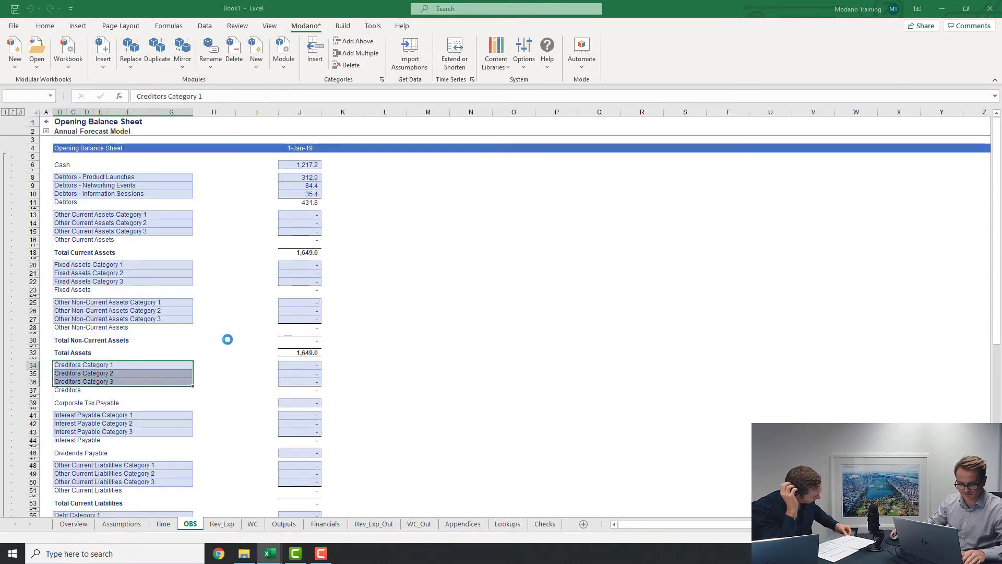
{"action": "key", "text": "ctrl+v"}
Copy the three trade payables amounts from the Wall Street Promotions balance sheet into Book1's opening creditor balances and check Total Current Liabilities
{"action": "left_click", "coordinate": [294, 367]}
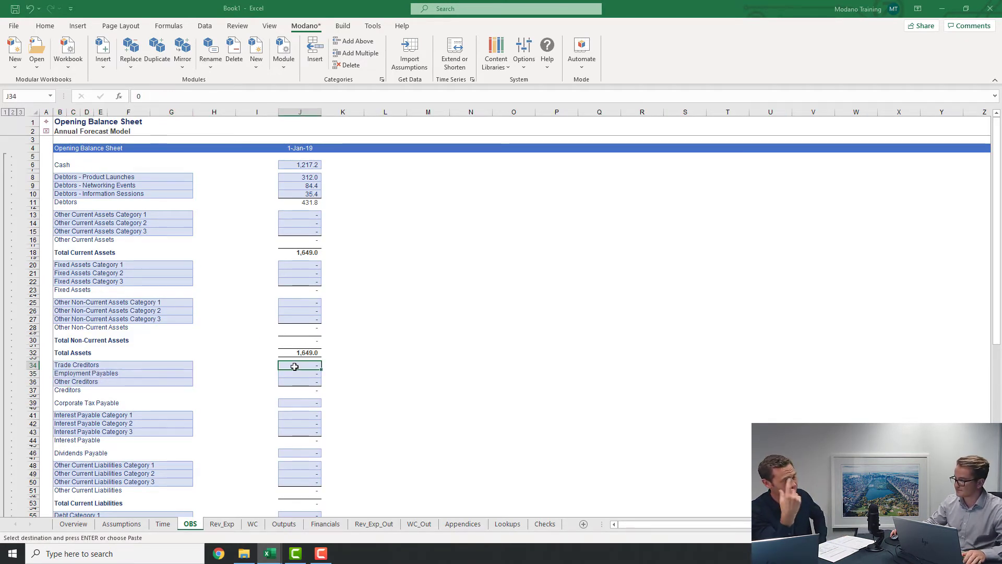
{"action": "key", "text": "ctrl+Tab"}
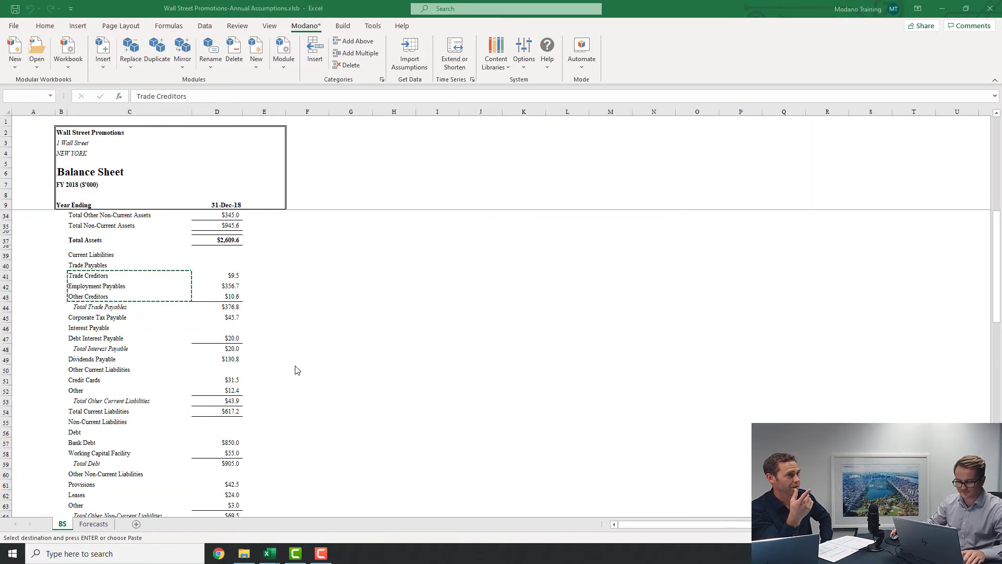
{"action": "left_click", "coordinate": [228, 277]}
{"action": "key", "text": "shift+Down"}
{"action": "key", "text": "shift+Down"}
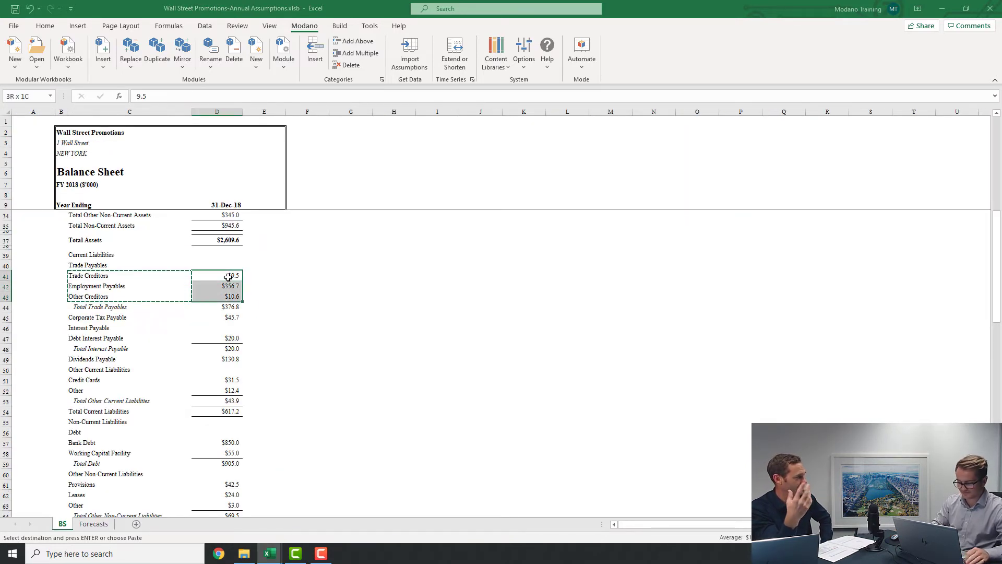
{"action": "key", "text": "ctrl+c"}
{"action": "key", "text": "alt+Tab"}
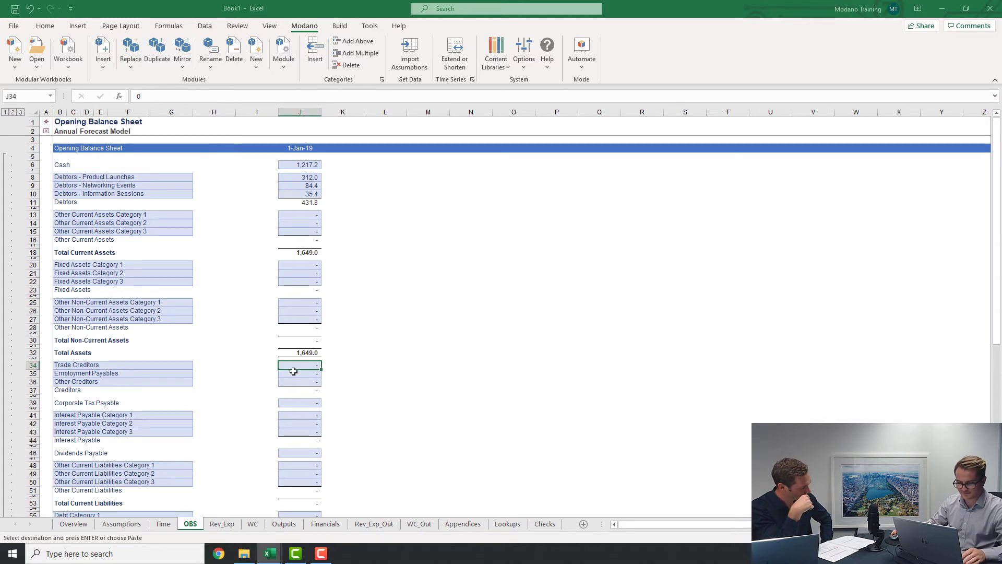
{"action": "key", "text": "ctrl+v"}
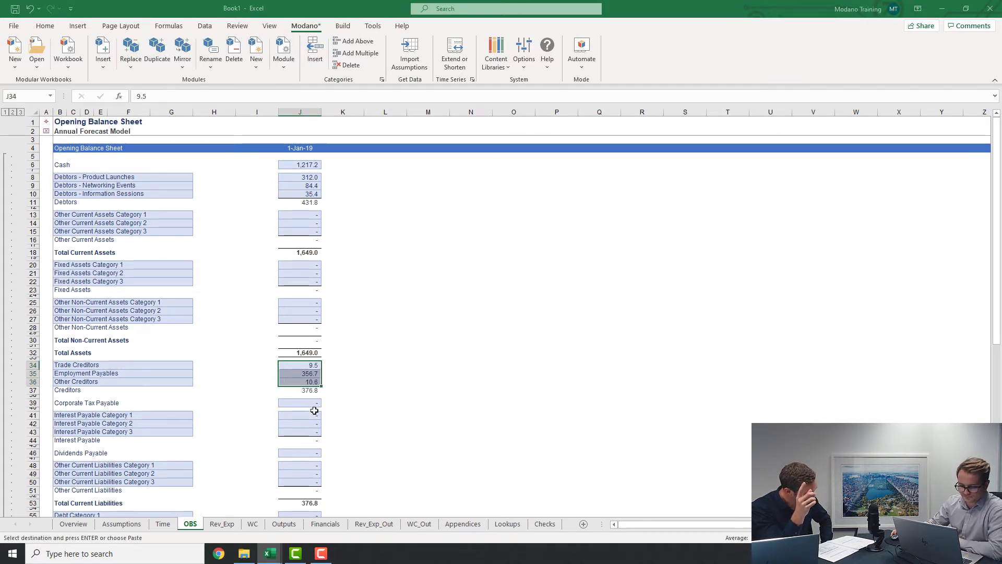
{"action": "scroll", "coordinate": [319, 381], "scroll_direction": "down", "scroll_amount": 3}
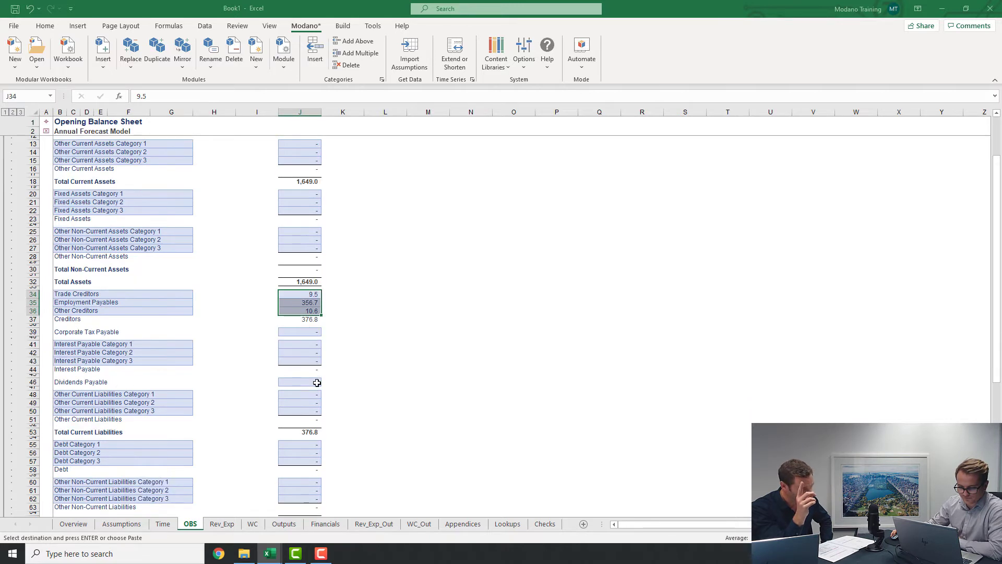
{"action": "left_click", "coordinate": [312, 433]}
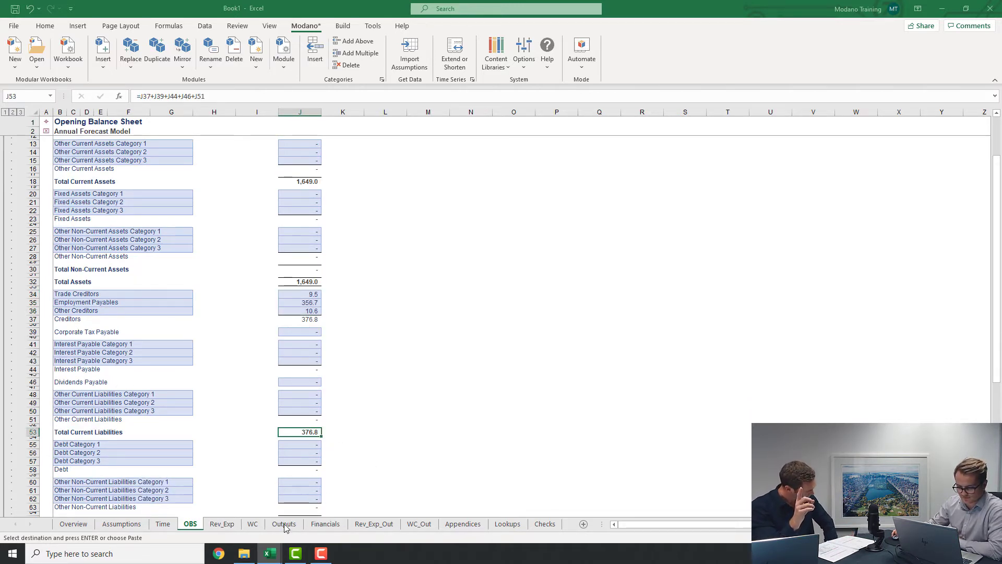
On the WC sheet, allocate the Salaries & Wages expense to Employment Payables
{"action": "left_click", "coordinate": [252, 524]}
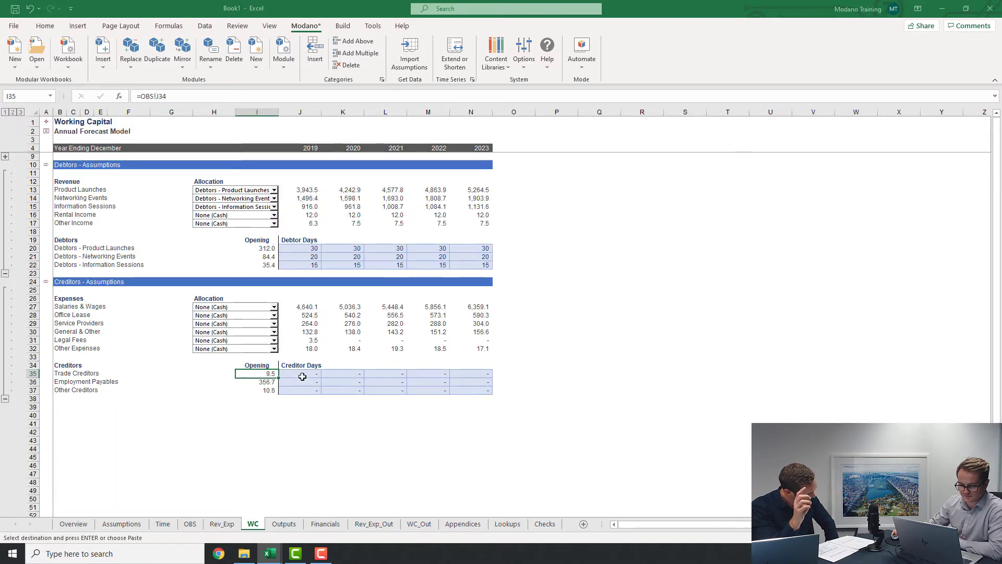
{"action": "left_click", "coordinate": [301, 375]}
{"action": "left_click", "coordinate": [232, 307]}
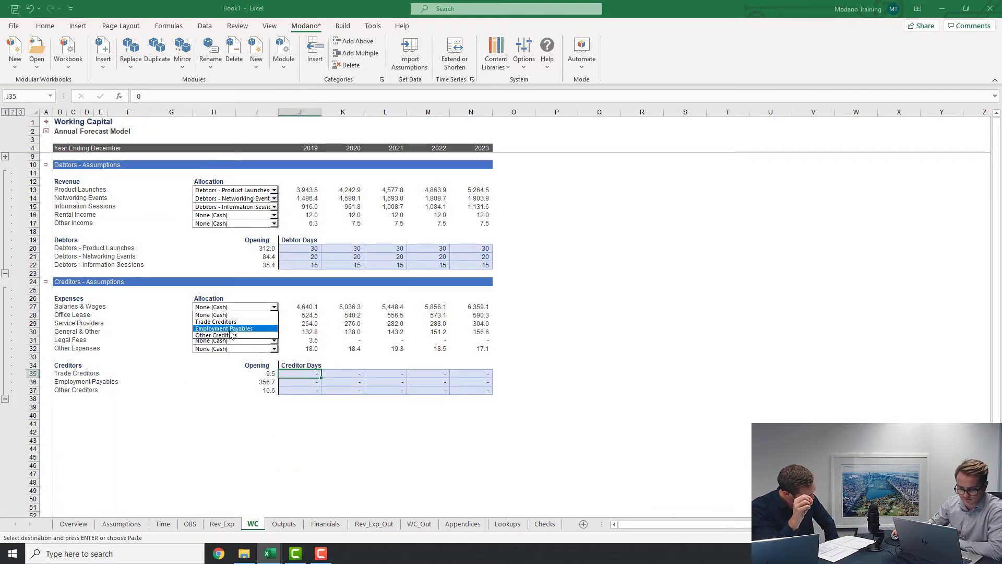
{"action": "left_click", "coordinate": [222, 324]}
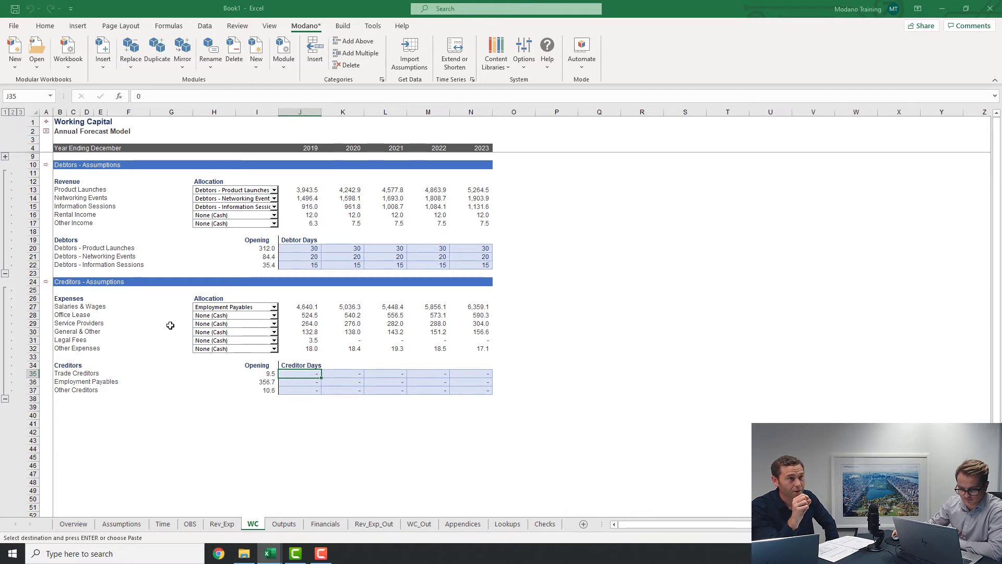
Allocate Service Providers to Trade Creditors and General & Other to Other Creditors in the creditors assumptions
{"action": "left_click", "coordinate": [172, 324]}
{"action": "left_click", "coordinate": [218, 324]}
{"action": "left_click", "coordinate": [215, 336]}
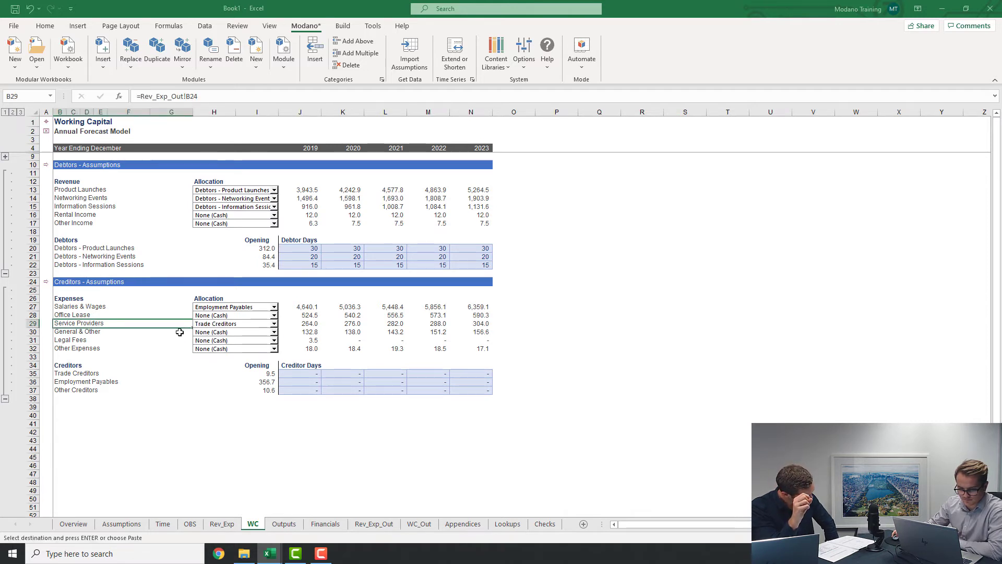
{"action": "left_click", "coordinate": [176, 333]}
{"action": "left_click", "coordinate": [210, 335]}
{"action": "left_click", "coordinate": [225, 364]}
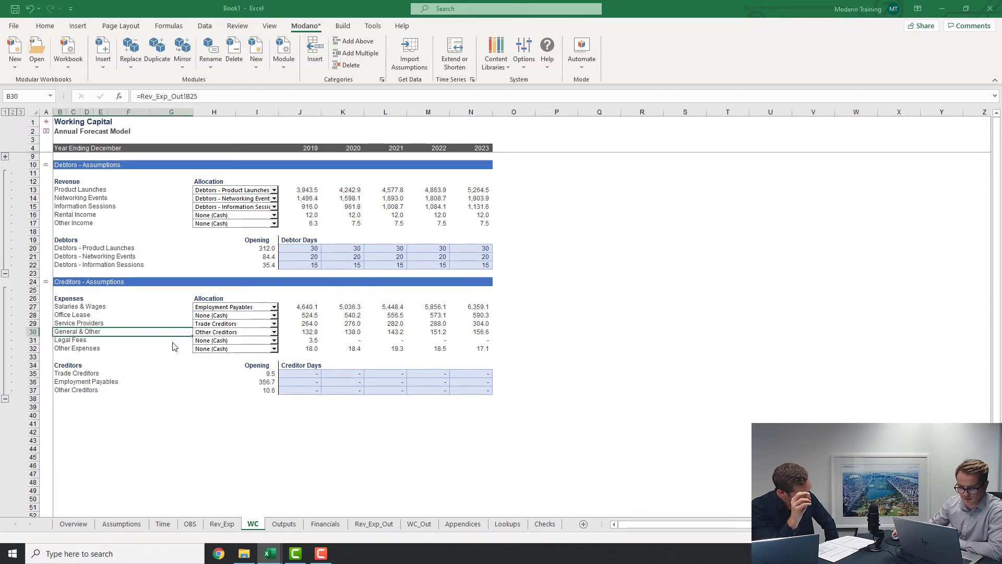
Set the Trade Creditors creditor days to 14 for all years from 2019 to 2023
{"action": "left_click", "coordinate": [146, 324]}
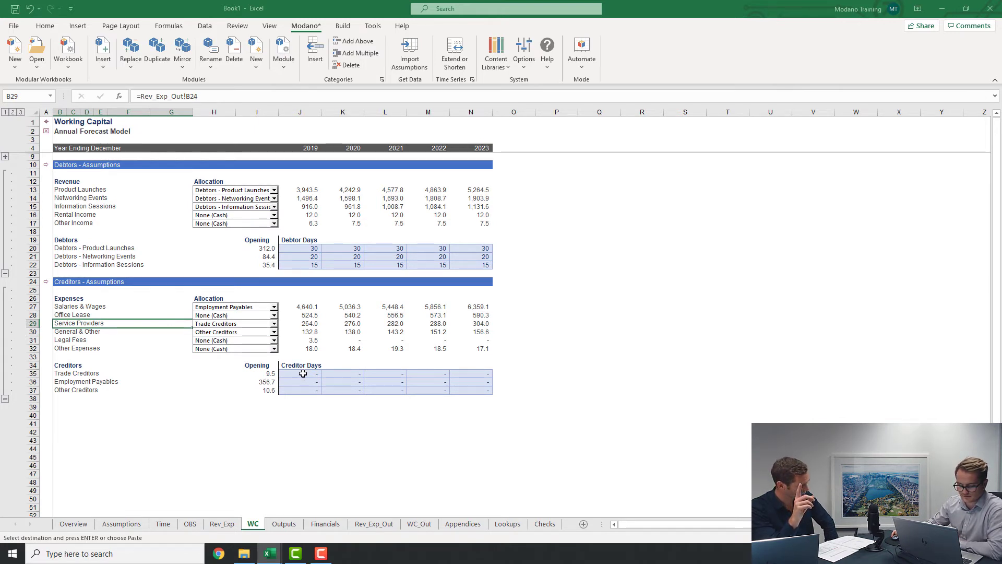
{"action": "left_click_drag", "start_coordinate": [303, 373], "coordinate": [471, 373]}
{"action": "key", "text": "Return"}
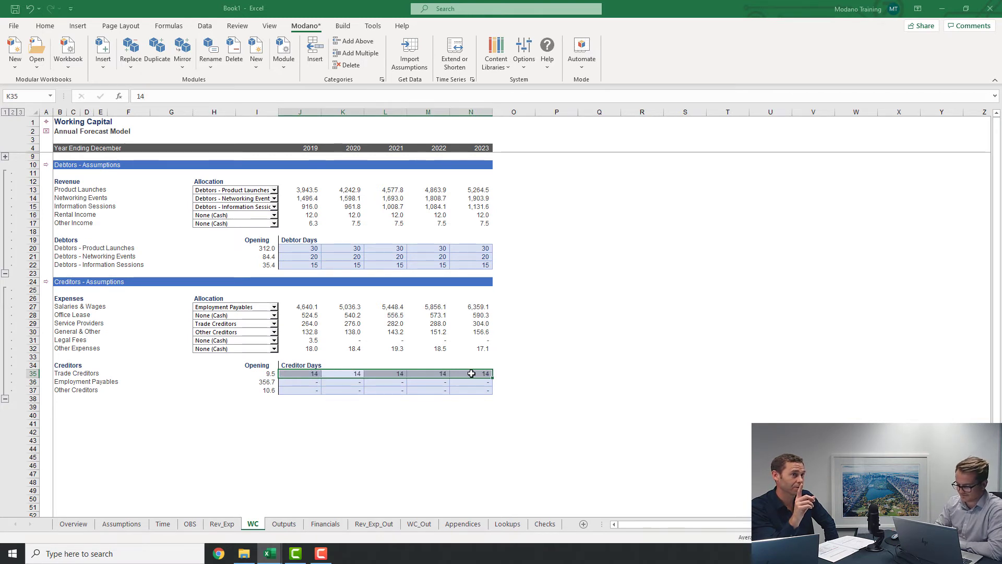
Set the Employment Payables creditor days to 22 for all years from 2019 to 2023
{"action": "key", "text": "Down"}
{"action": "key", "text": "Left"}
{"action": "key", "text": "ctrl+shift+Right"}
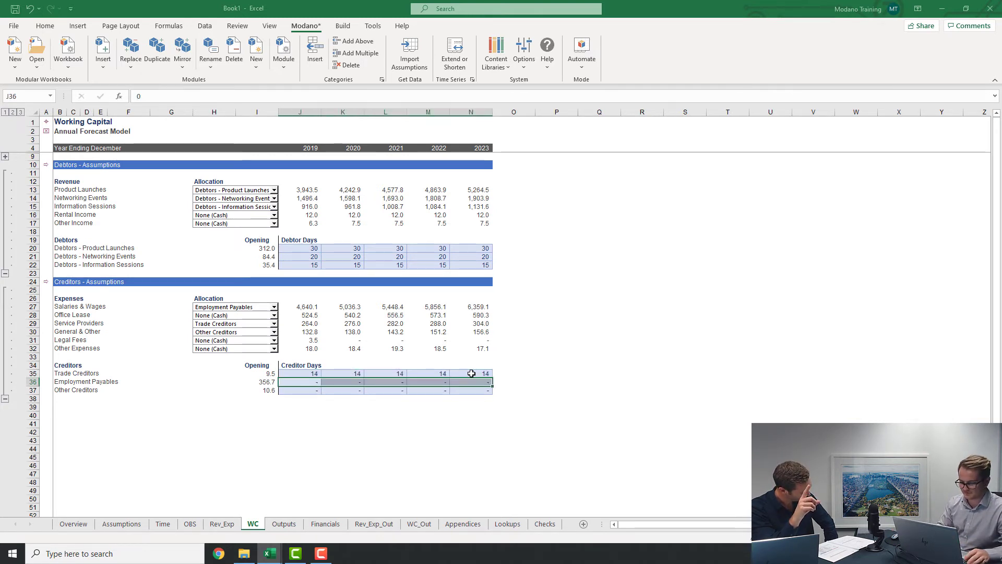
{"action": "type", "text": "22"}
{"action": "key", "text": "ctrl+Return"}
Set the Other Creditors creditor days to 30 for all years from 2019 to 2023
{"action": "key", "text": "Down"}
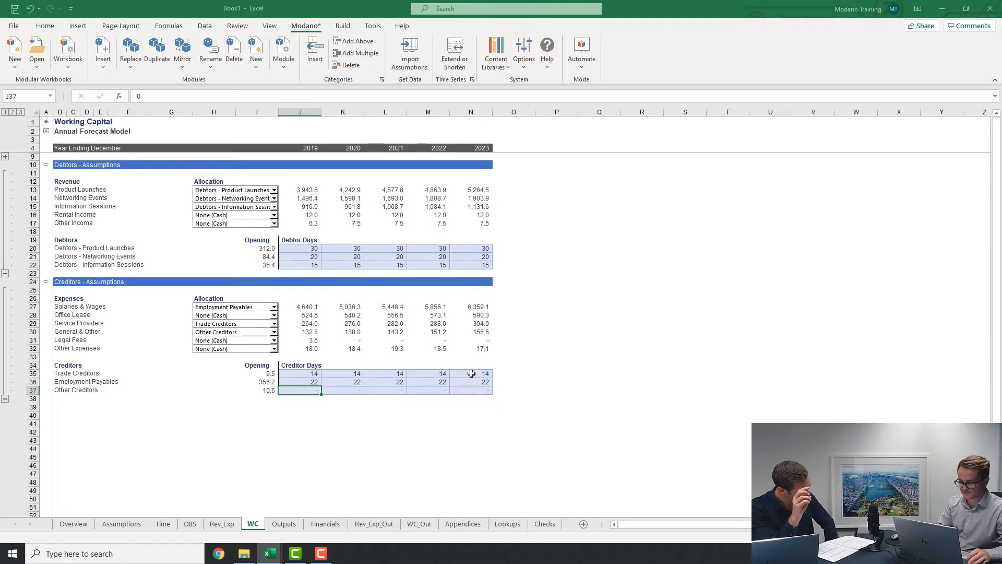
{"action": "key", "text": "ctrl+shift+Right"}
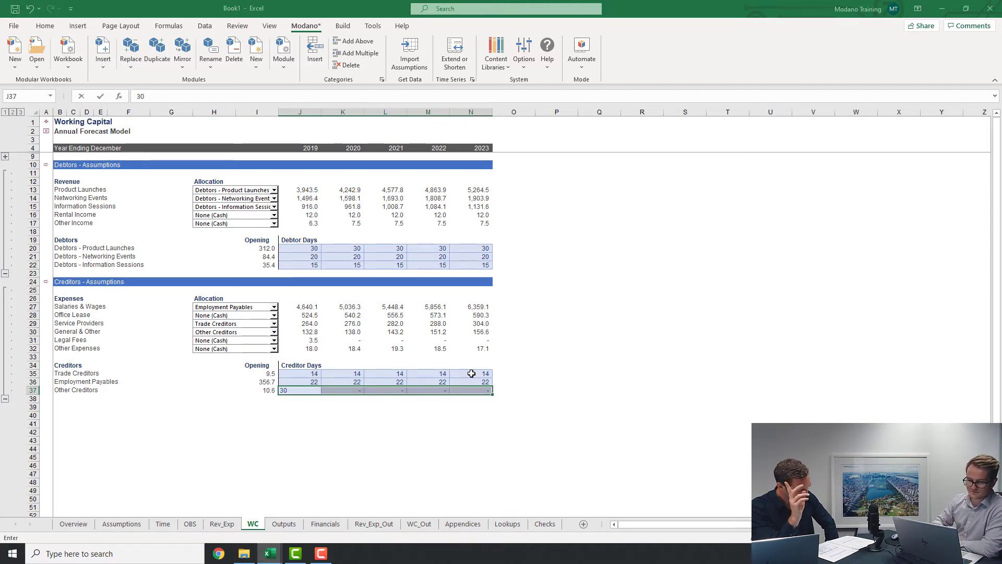
{"action": "type", "text": "30"}
{"action": "key", "text": "ctrl+Return"}
Go to the Creditors outputs on the WC_Out sheet and review the summary closing balances and the individual creditor schedules
{"action": "key", "text": "Tab"}
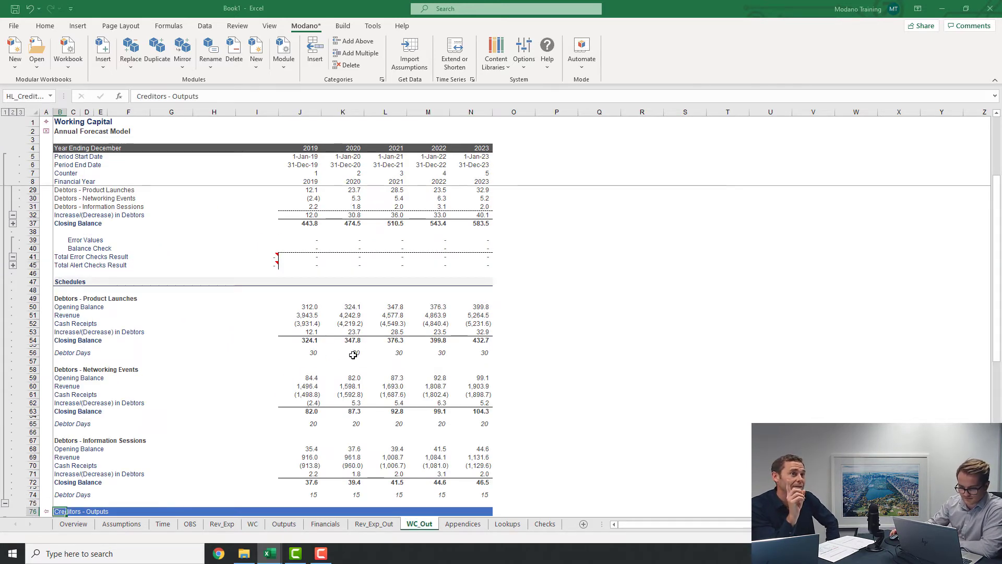
{"action": "scroll", "coordinate": [355, 322], "scroll_direction": "down", "scroll_amount": 7}
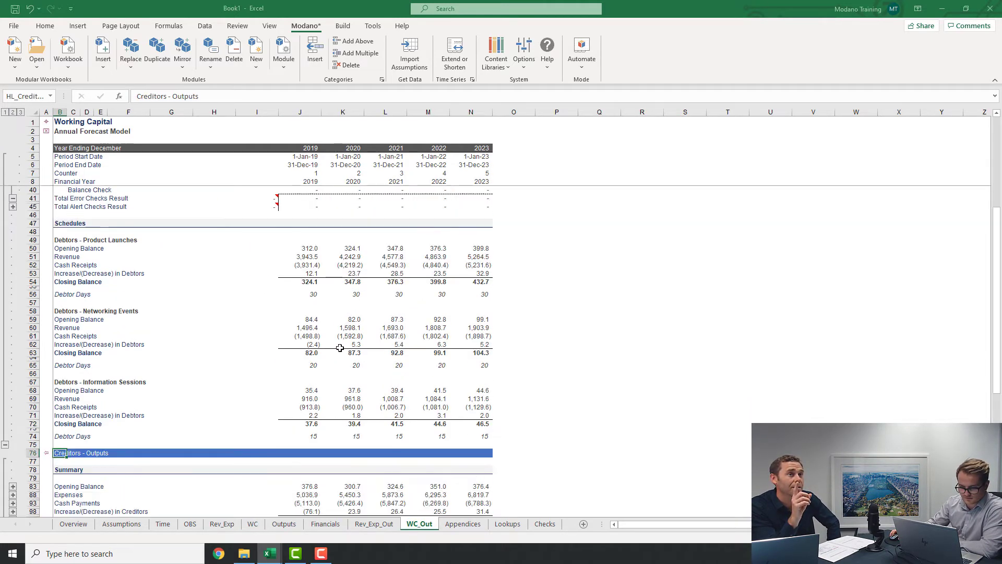
{"action": "scroll", "coordinate": [340, 348], "scroll_direction": "down", "scroll_amount": 5}
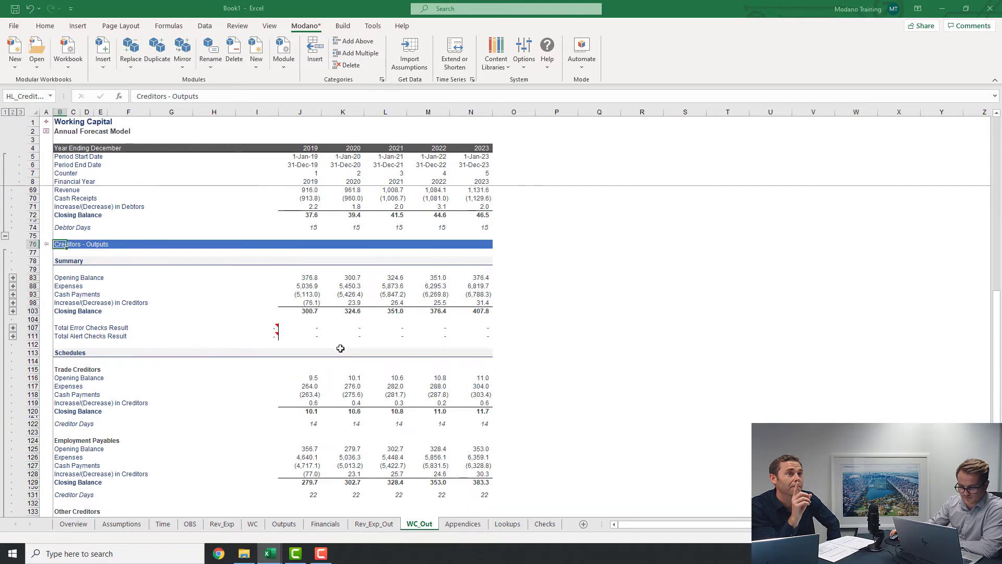
{"action": "left_click", "coordinate": [313, 286]}
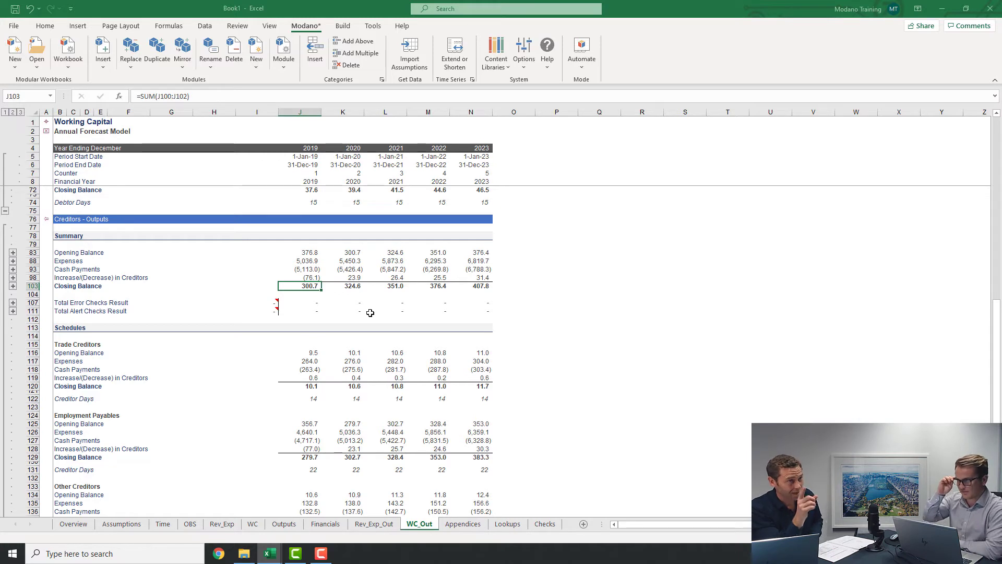
{"action": "scroll", "coordinate": [362, 309], "scroll_direction": "down", "scroll_amount": 1}
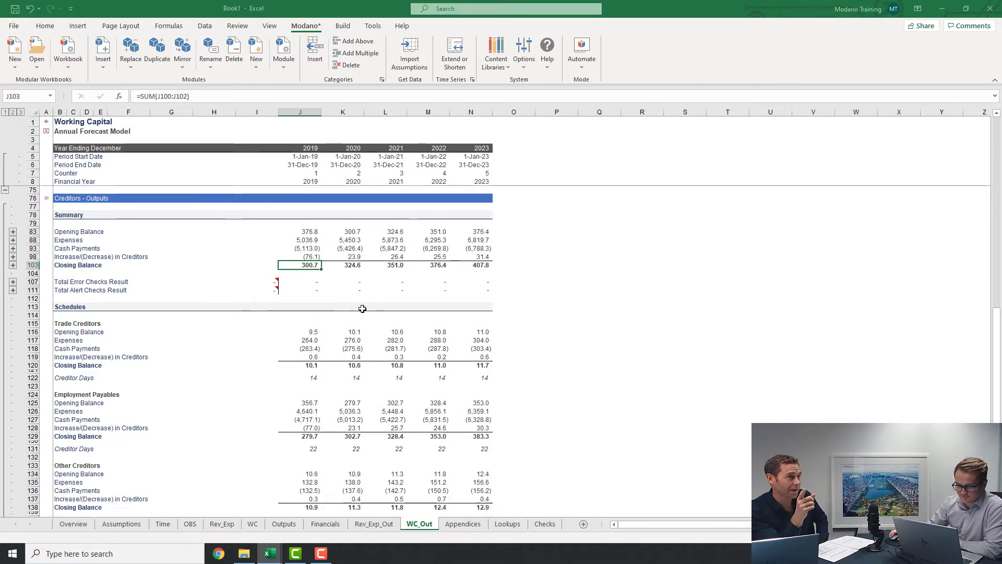
{"action": "scroll", "coordinate": [362, 308], "scroll_direction": "down", "scroll_amount": 1}
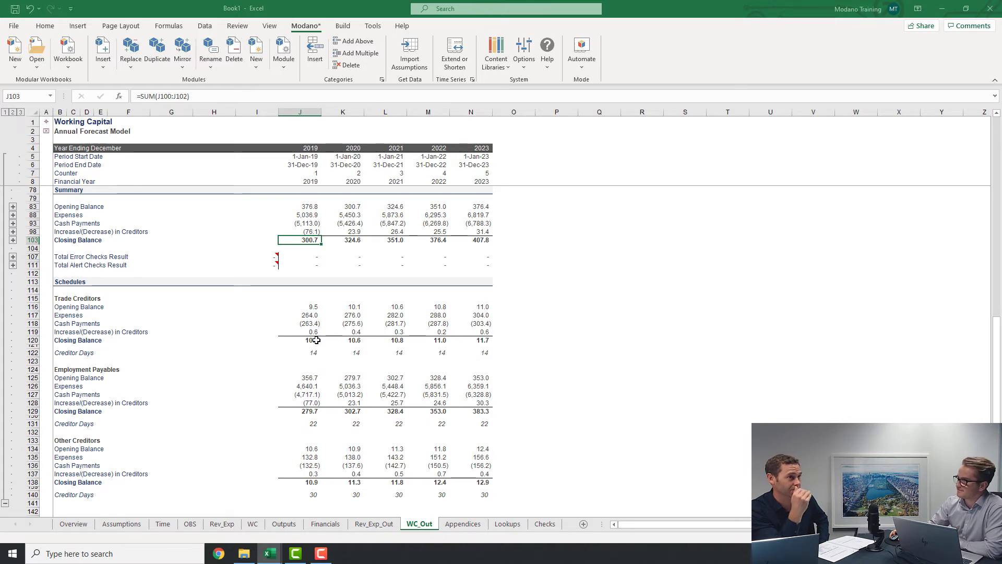
Inspect the cell references in the 2019 Trade Creditors closing balance formula
{"action": "left_click", "coordinate": [316, 339]}
{"action": "left_click", "coordinate": [191, 96]}
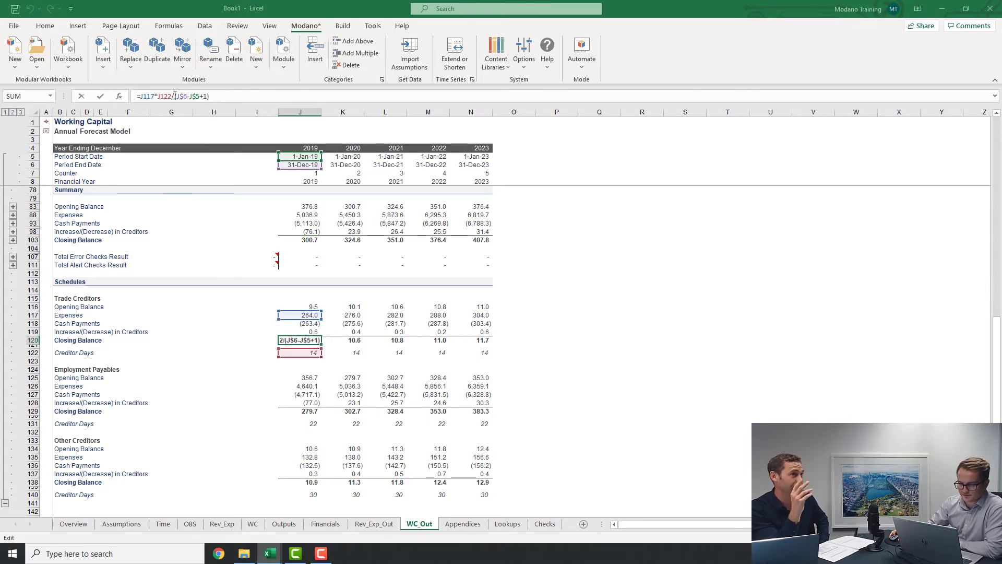
{"action": "mouse_move", "coordinate": [239, 266]}
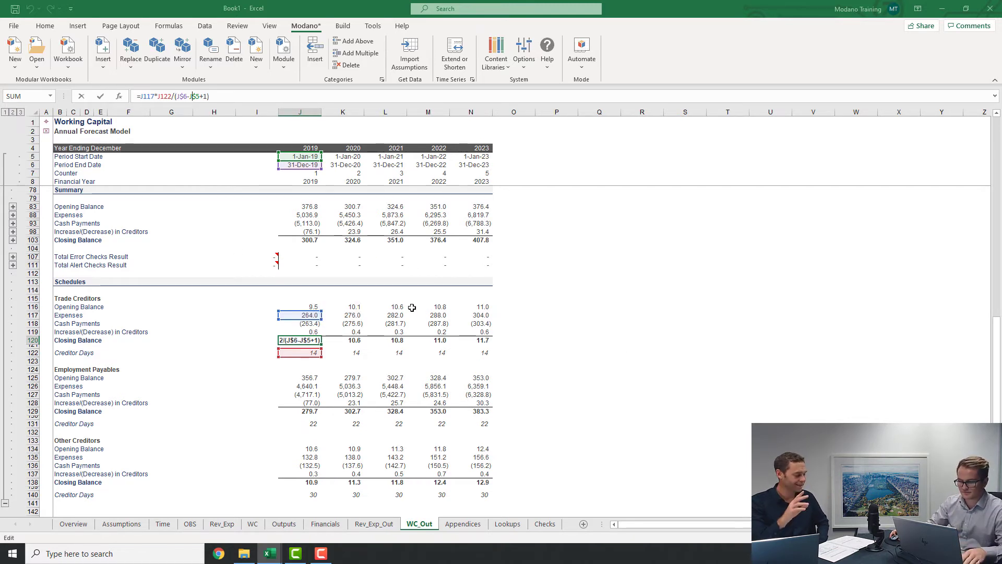
{"action": "key", "text": "ctrl+Return"}
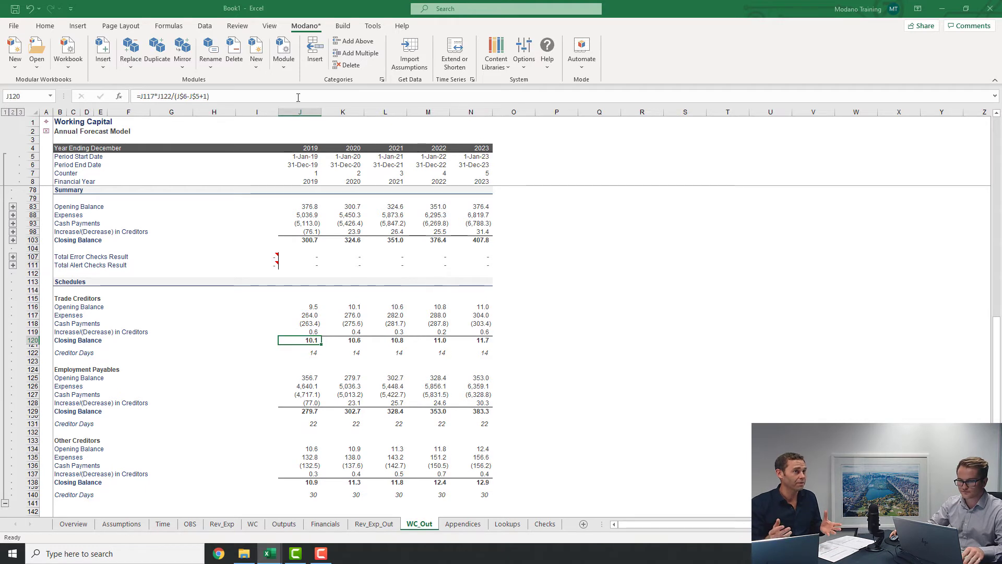
Open the Modano Project Manager to view the Creditors module's links to its precedent and dependent modules
{"action": "left_click", "coordinate": [341, 27]}
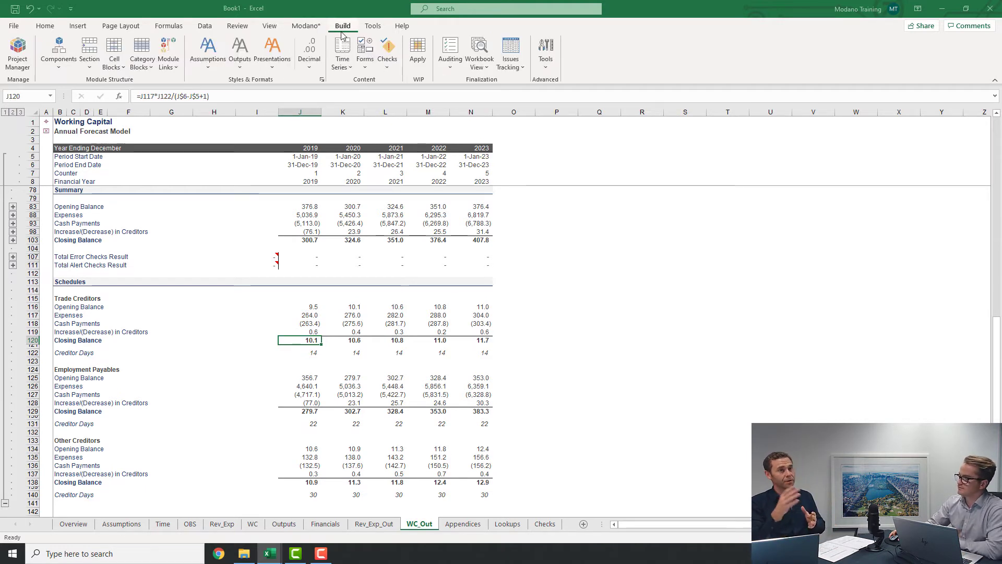
{"action": "left_click", "coordinate": [168, 50]}
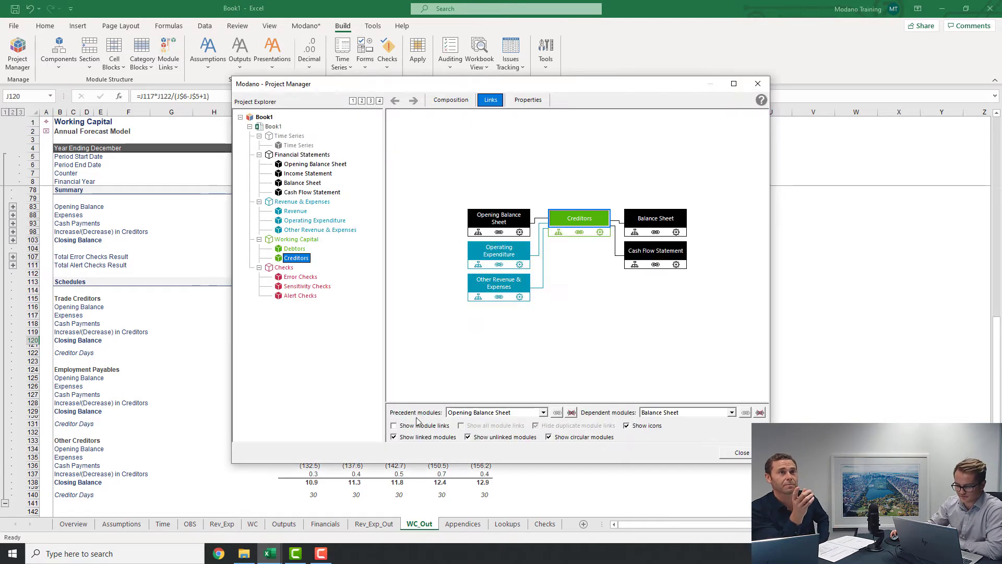
Show the Creditors module links, trace the Creditors Closing Balance link to its source and expand that row's breakdown by creditor
{"action": "left_click", "coordinate": [417, 423]}
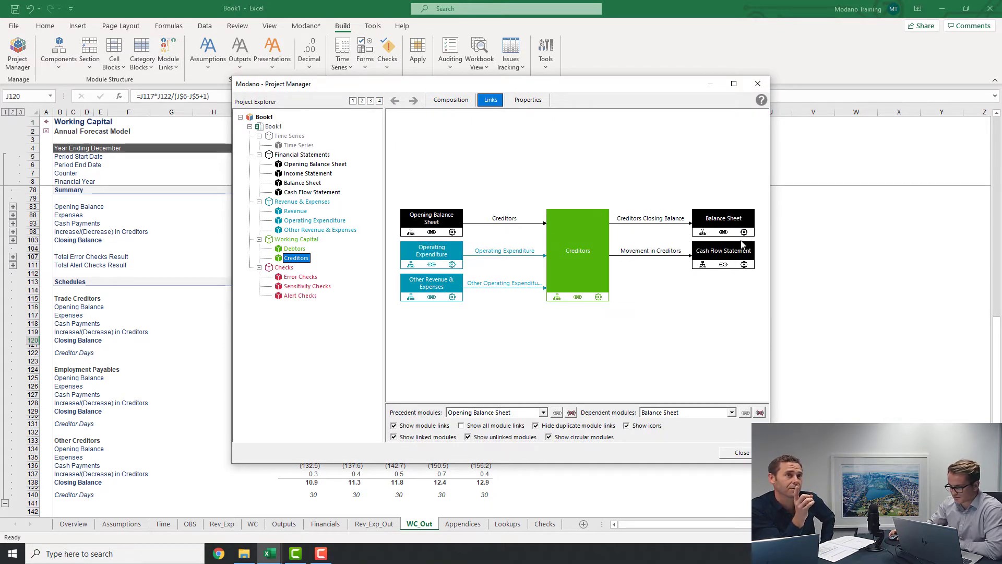
{"action": "double_click", "coordinate": [666, 221]}
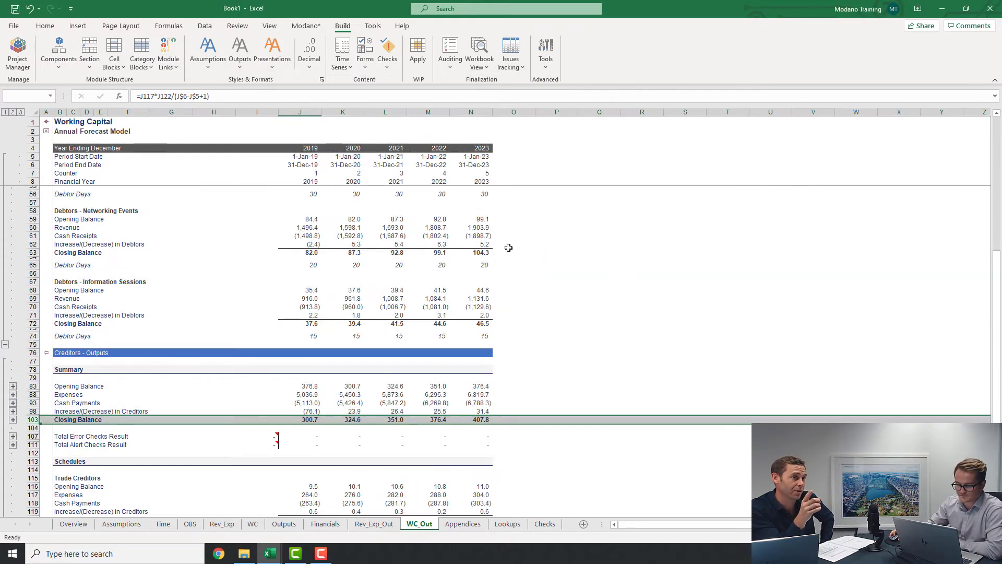
{"action": "left_click", "coordinate": [12, 419]}
{"action": "scroll", "coordinate": [172, 360], "scroll_direction": "down", "scroll_amount": 3}
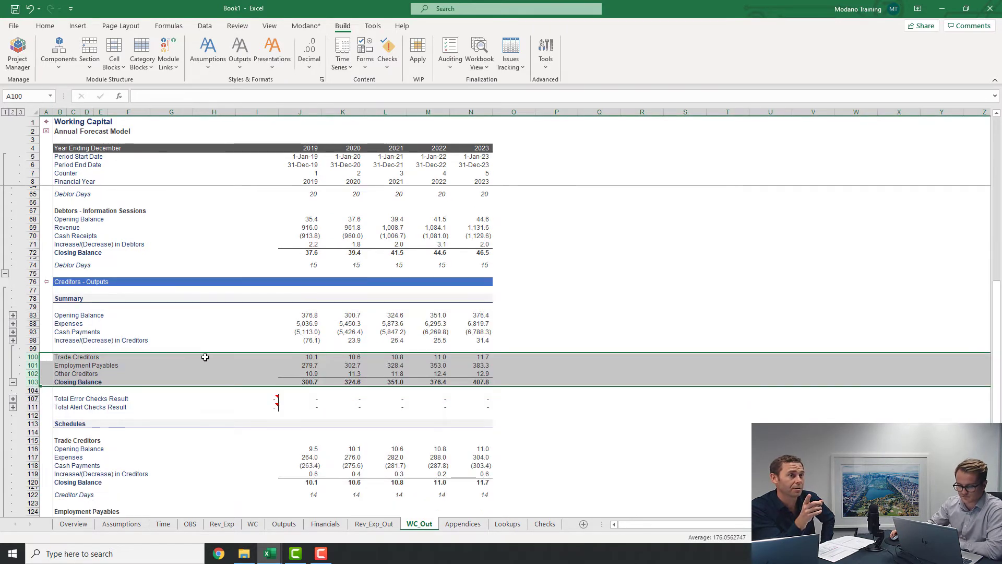
{"action": "left_click", "coordinate": [324, 372]}
Go to the balance sheet on the Financials sheet, expand the Creditors breakdown and inspect the 2019 Trade Creditors formula
{"action": "key", "text": "ctrl+Page_Up"}
{"action": "key", "text": "ctrl+Page_Up"}
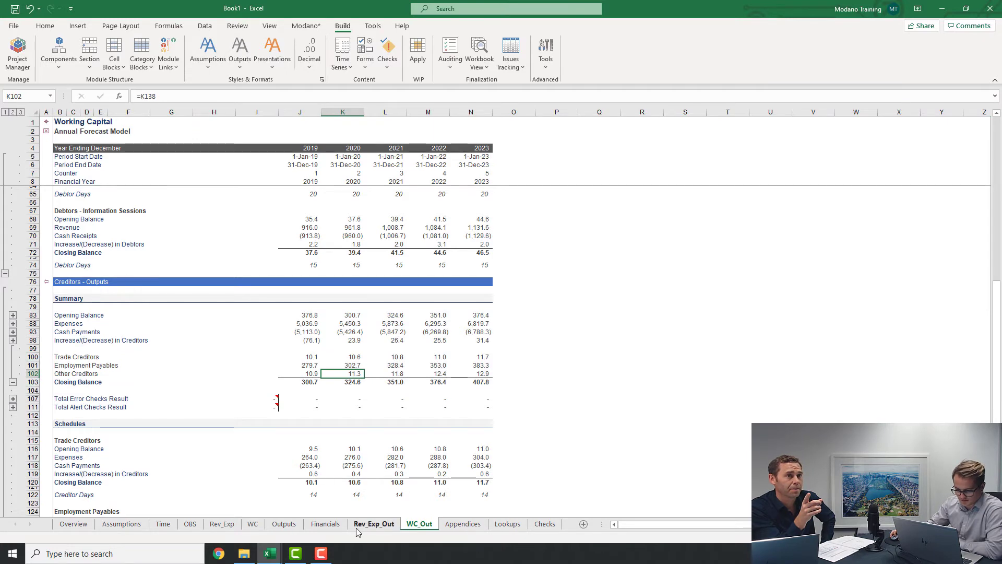
{"action": "scroll", "coordinate": [215, 307], "scroll_direction": "up", "scroll_amount": 6}
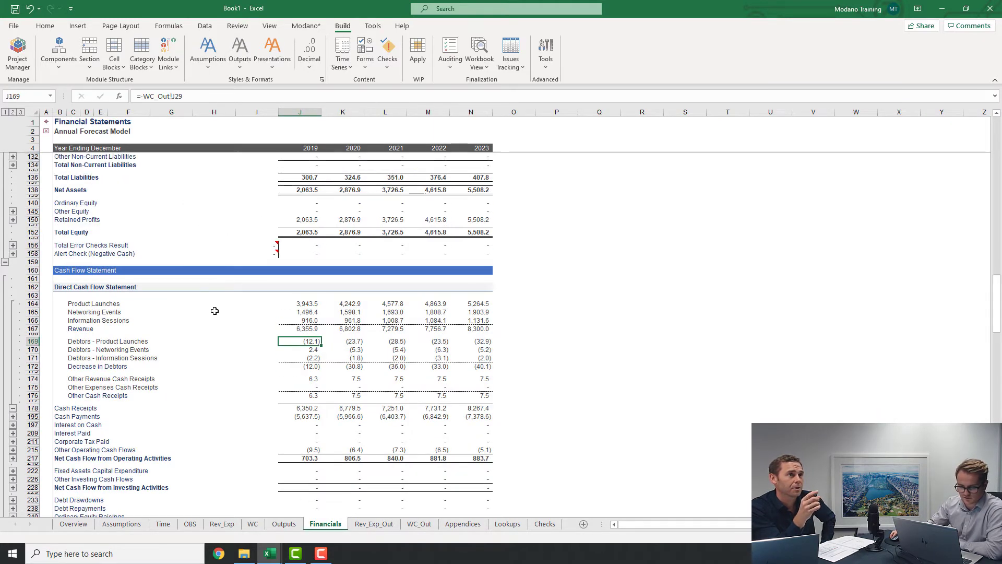
{"action": "scroll", "coordinate": [216, 307], "scroll_direction": "up", "scroll_amount": 1}
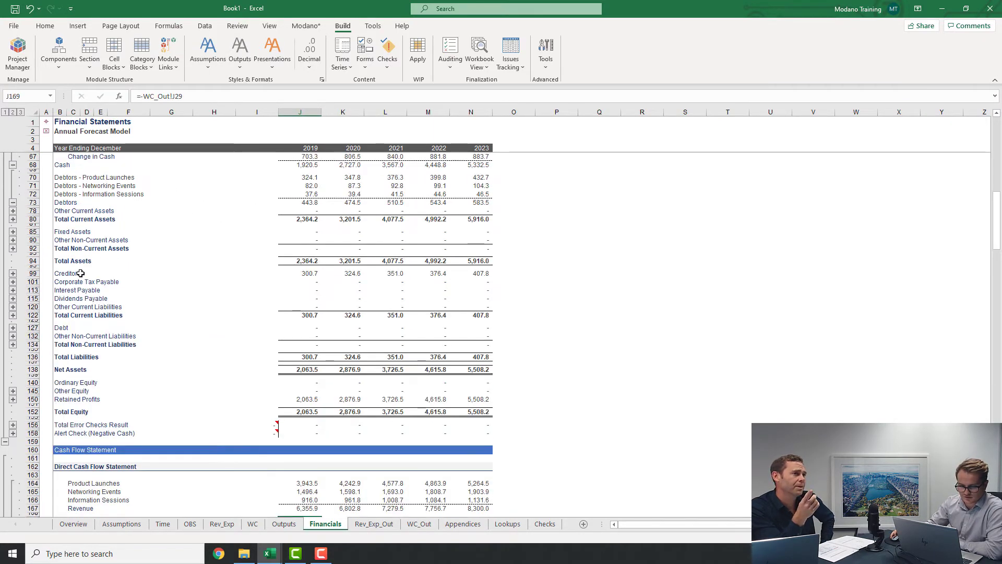
{"action": "left_click", "coordinate": [12, 273]}
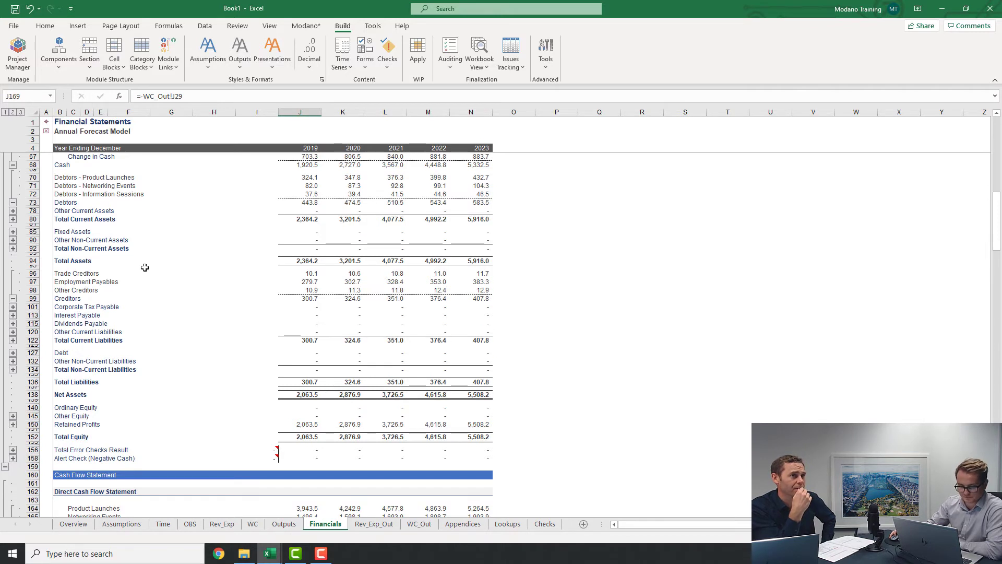
{"action": "left_click", "coordinate": [311, 272]}
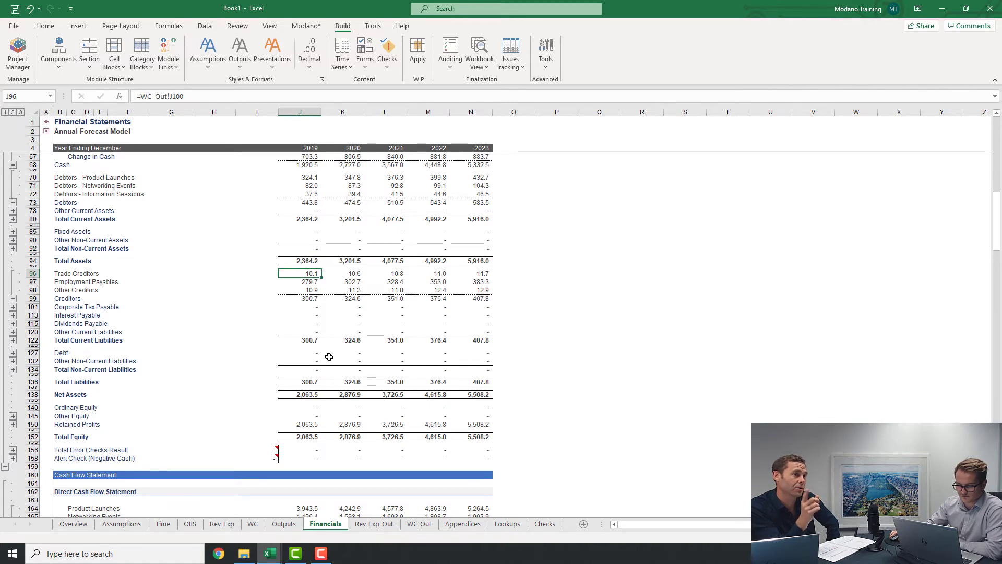
Expand Cash Payments in the direct cash flow statement and inspect the 2019 Increase in Creditors formula
{"action": "scroll", "coordinate": [312, 355], "scroll_direction": "down", "scroll_amount": 7}
{"action": "scroll", "coordinate": [313, 356], "scroll_direction": "down", "scroll_amount": 1}
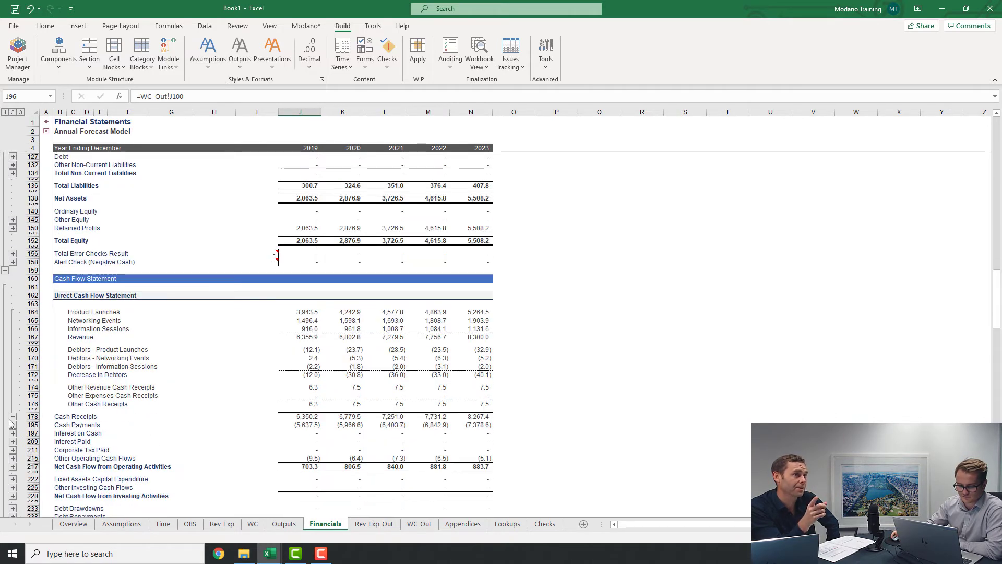
{"action": "left_click", "coordinate": [13, 426]}
{"action": "scroll", "coordinate": [371, 389], "scroll_direction": "down", "scroll_amount": 1}
{"action": "scroll", "coordinate": [339, 388], "scroll_direction": "down", "scroll_amount": 2}
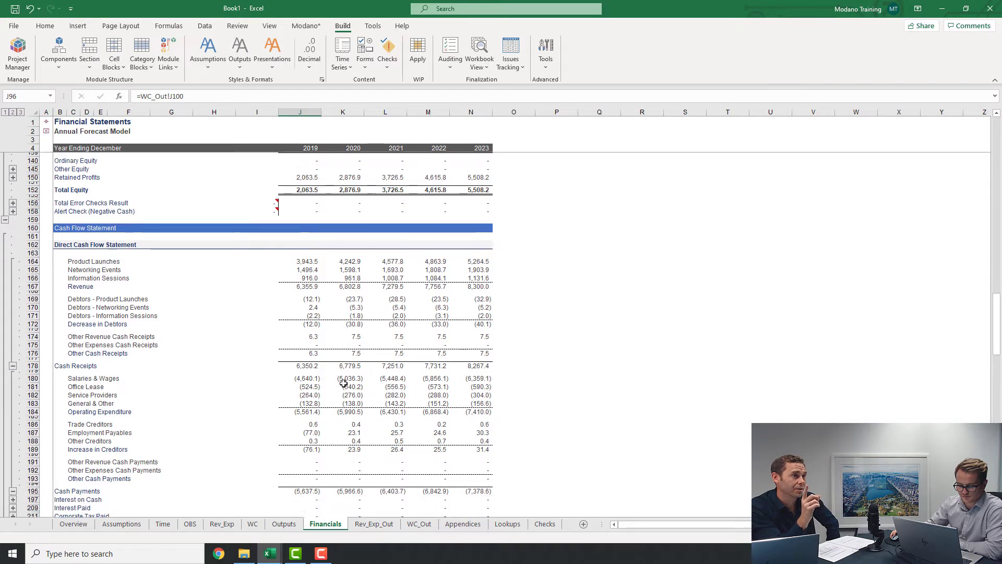
{"action": "scroll", "coordinate": [322, 390], "scroll_direction": "down", "scroll_amount": 1}
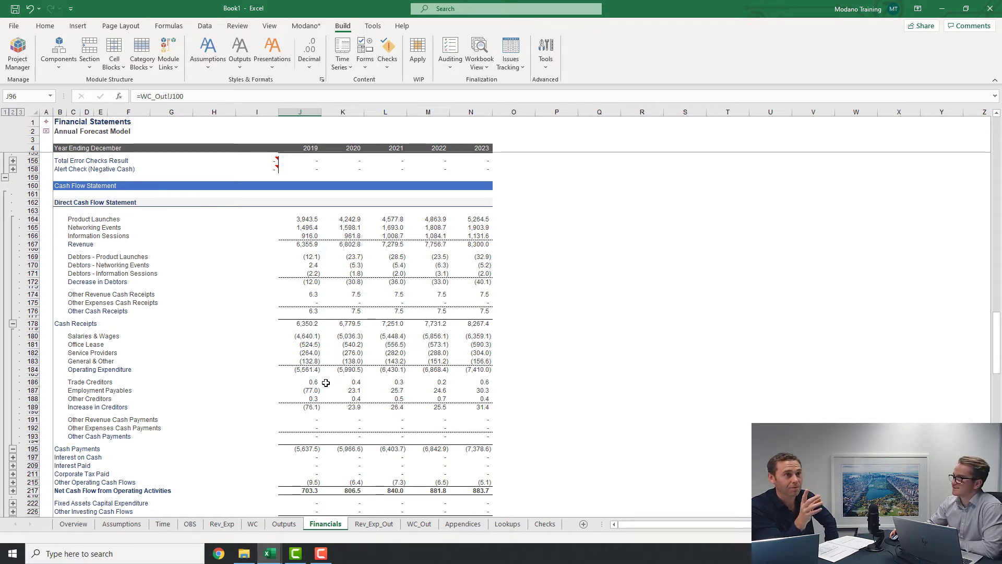
{"action": "left_click", "coordinate": [308, 410]}
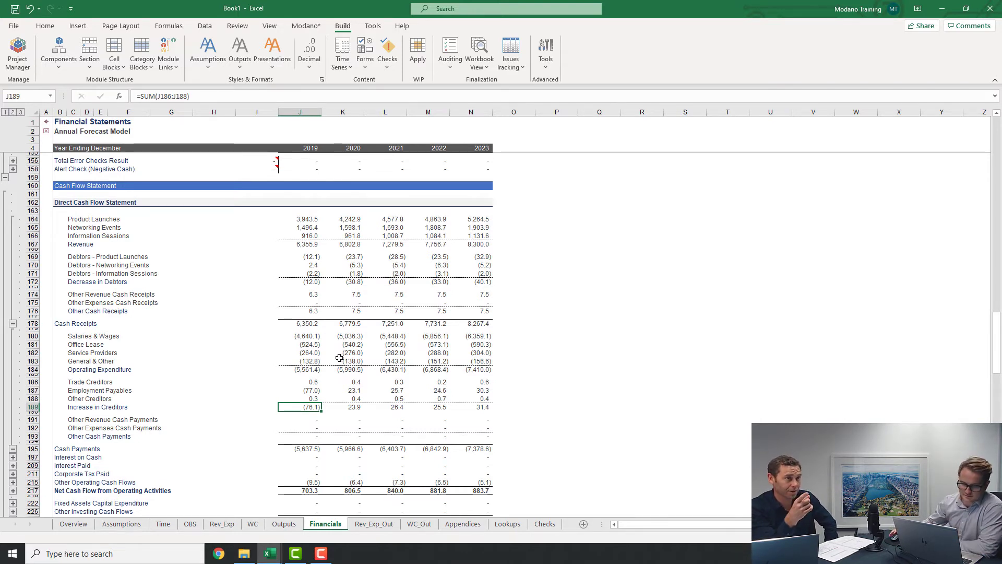
Compare the opening Creditors total on the OBS sheet with the 2019 Creditors balance on the Financials balance sheet
{"action": "scroll", "coordinate": [328, 289], "scroll_direction": "up", "scroll_amount": 4}
{"action": "scroll", "coordinate": [327, 288], "scroll_direction": "up", "scroll_amount": 8}
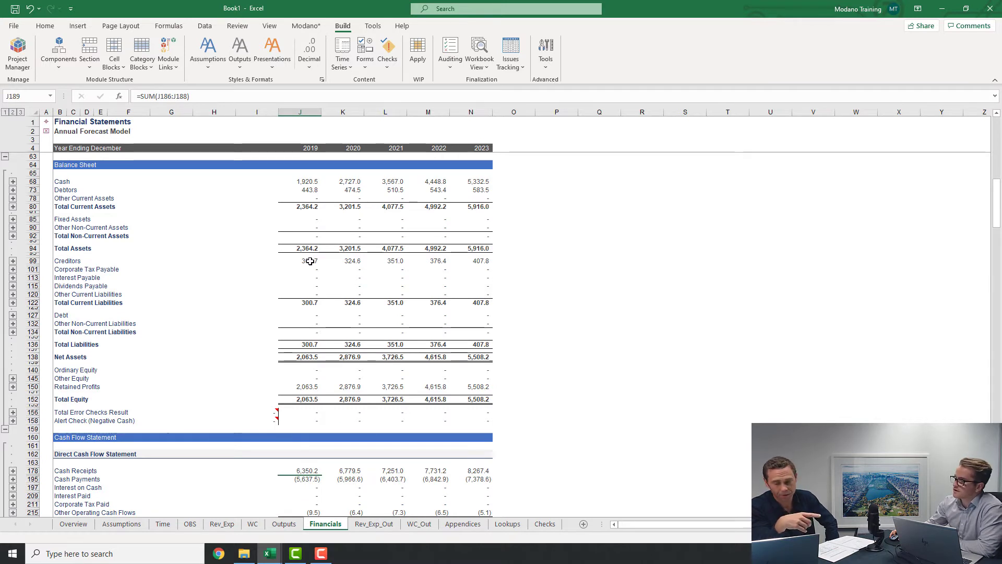
{"action": "left_click", "coordinate": [189, 524]}
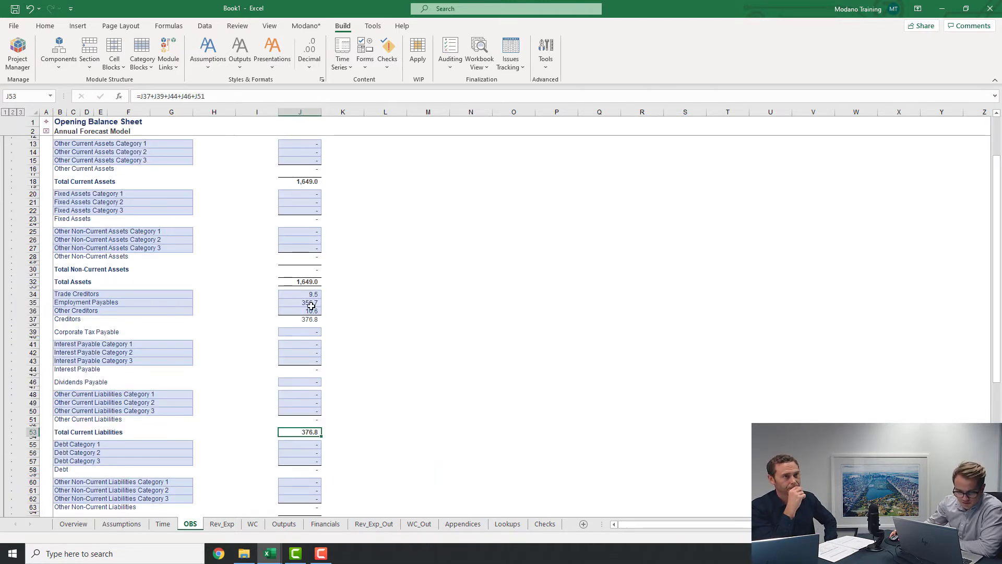
{"action": "left_click", "coordinate": [315, 320]}
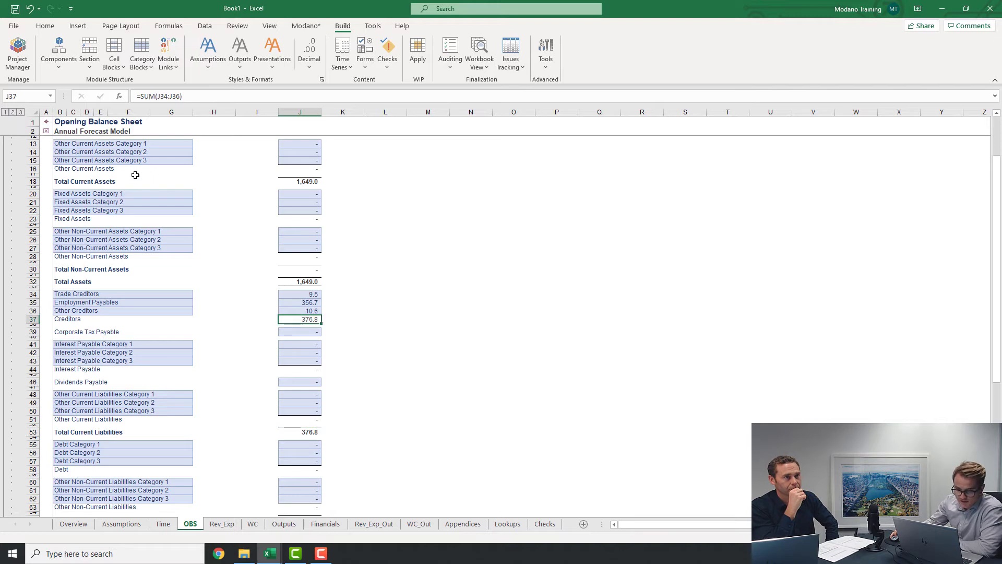
{"action": "left_click", "coordinate": [46, 122]}
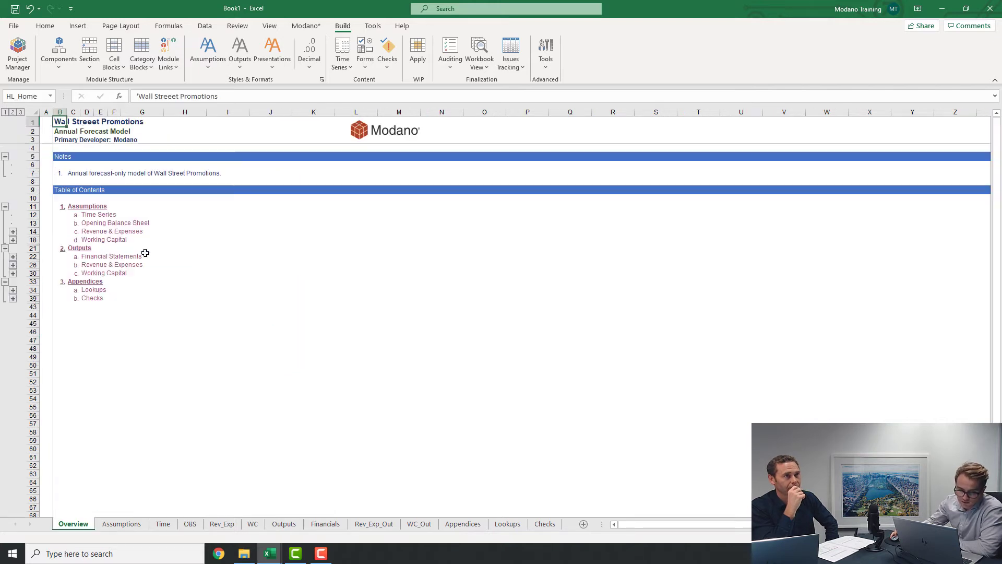
{"action": "left_click", "coordinate": [116, 256]}
{"action": "left_click", "coordinate": [308, 260]}
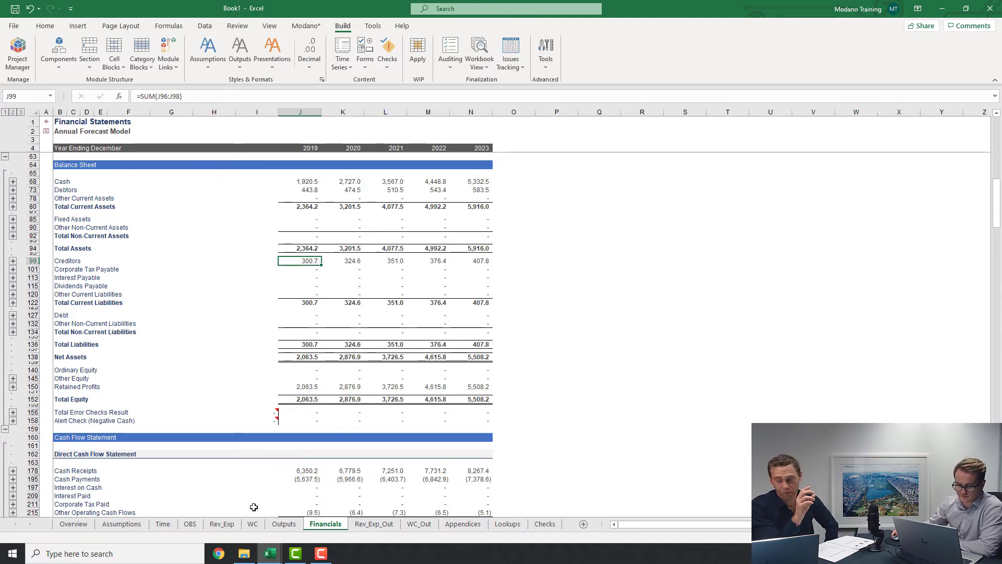
Return to the WC sheet and review the Creditors module's named links in the Project Manager, then close it
{"action": "left_click", "coordinate": [253, 523]}
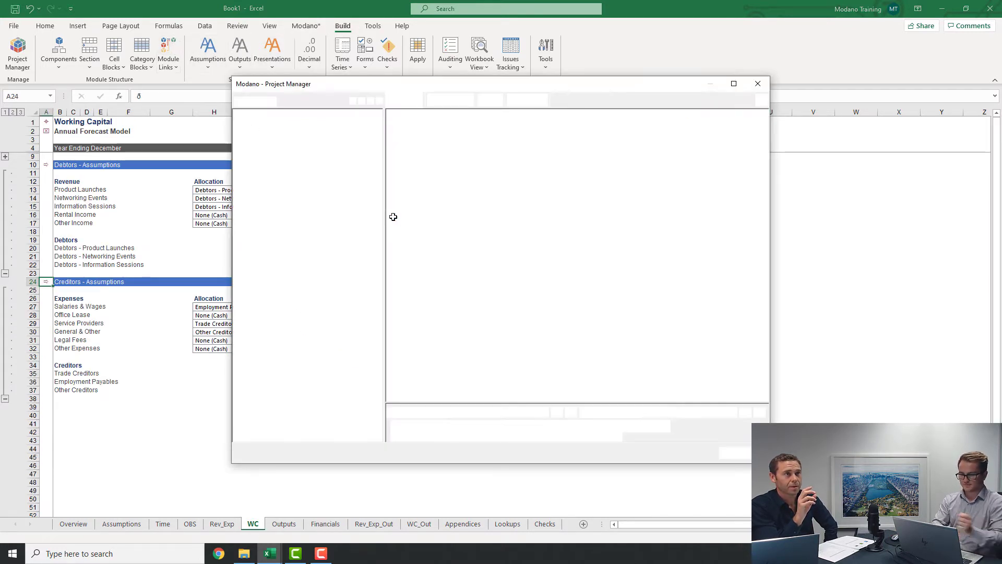
{"action": "left_click", "coordinate": [393, 426]}
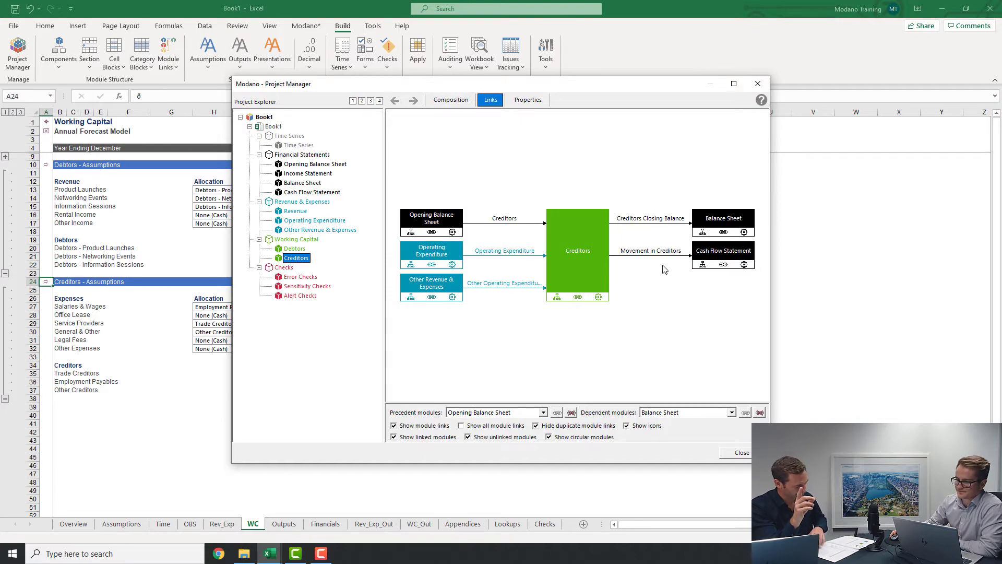
{"action": "key", "text": "Escape"}
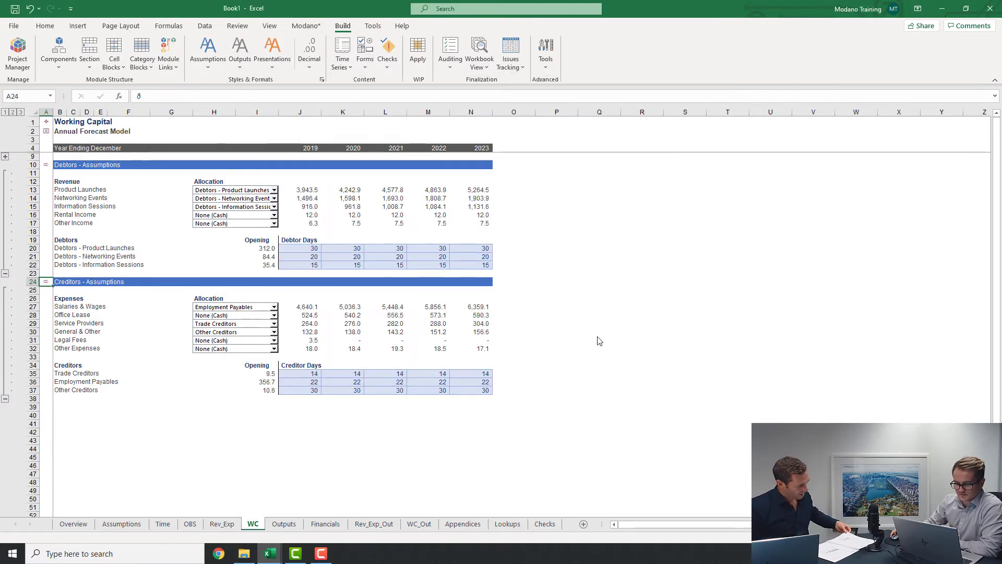
{"action": "left_click", "coordinate": [319, 204]}
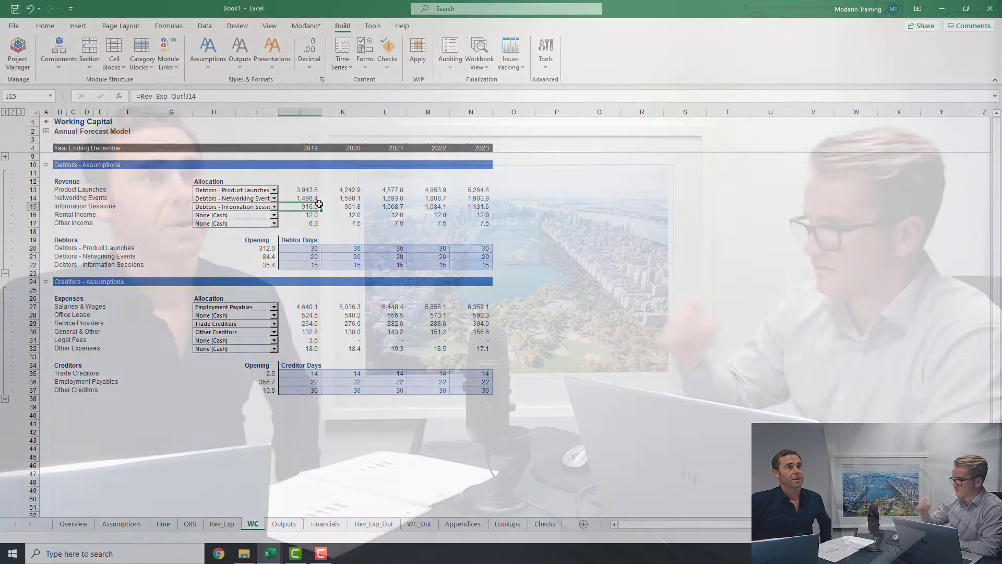
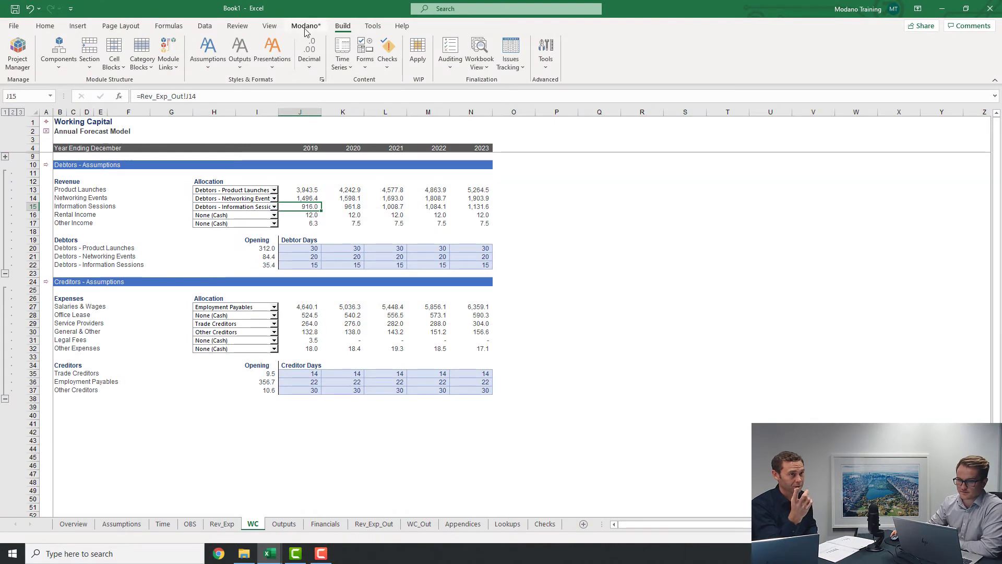
Insert the Capital Expenditure (Amounts) module from the web library into the workbook
{"action": "left_click", "coordinate": [306, 25]}
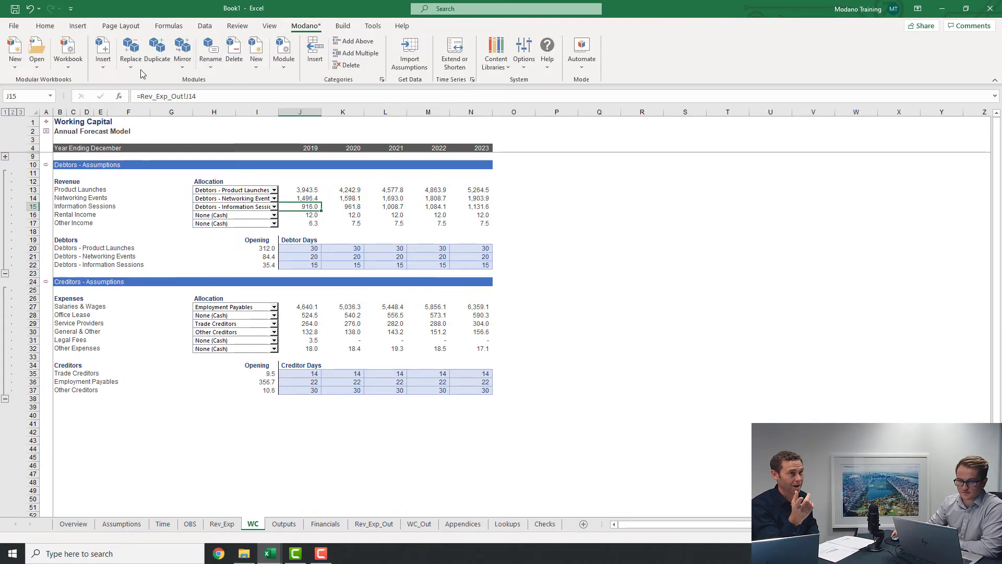
{"action": "left_click", "coordinate": [97, 55]}
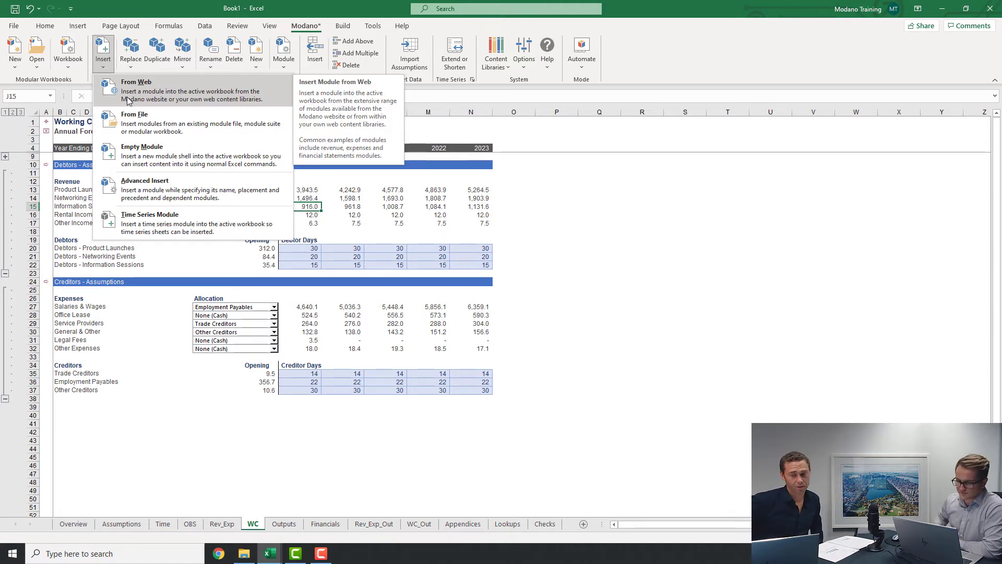
{"action": "left_click", "coordinate": [129, 99]}
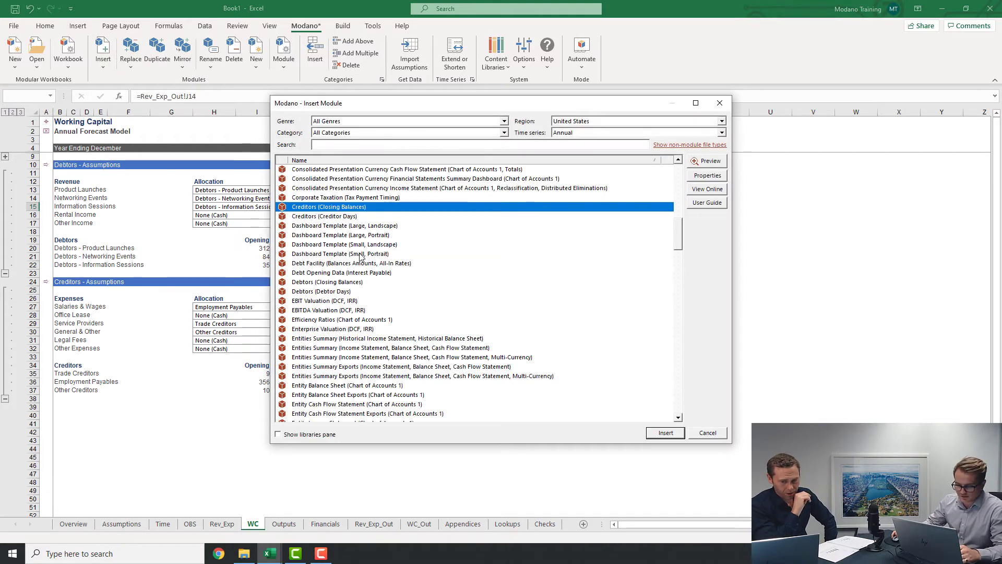
{"action": "left_click", "coordinate": [360, 254]}
{"action": "key", "text": "c"}
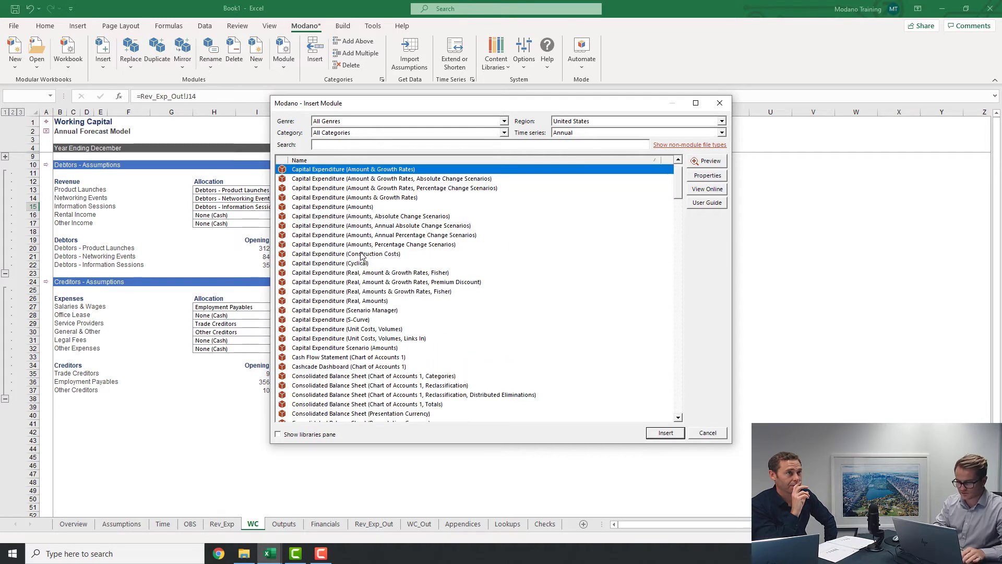
{"action": "key", "text": "Down"}
{"action": "key", "text": "Down"}
{"action": "key", "text": "Down"}
{"action": "key", "text": "Down"}
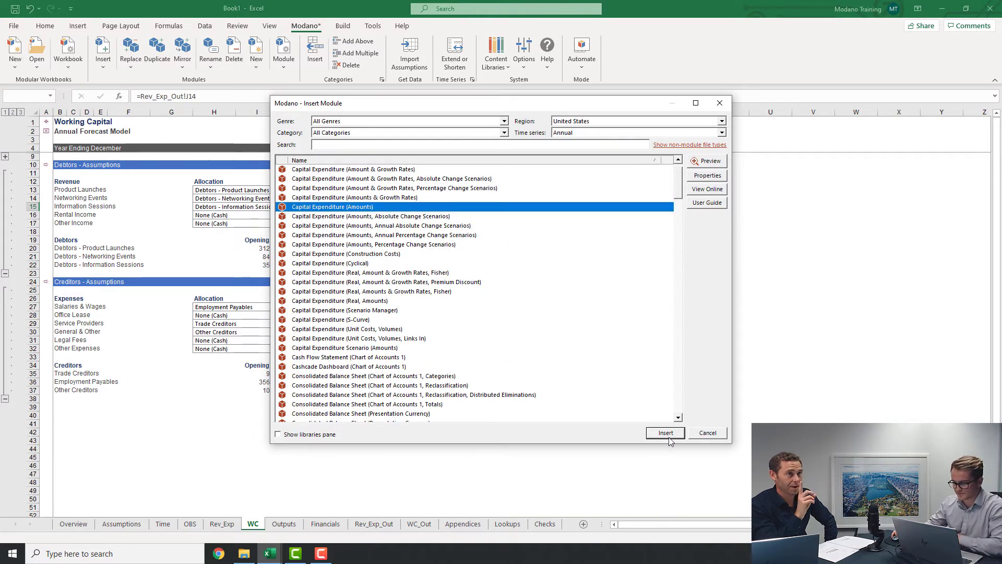
{"action": "left_click", "coordinate": [667, 434]}
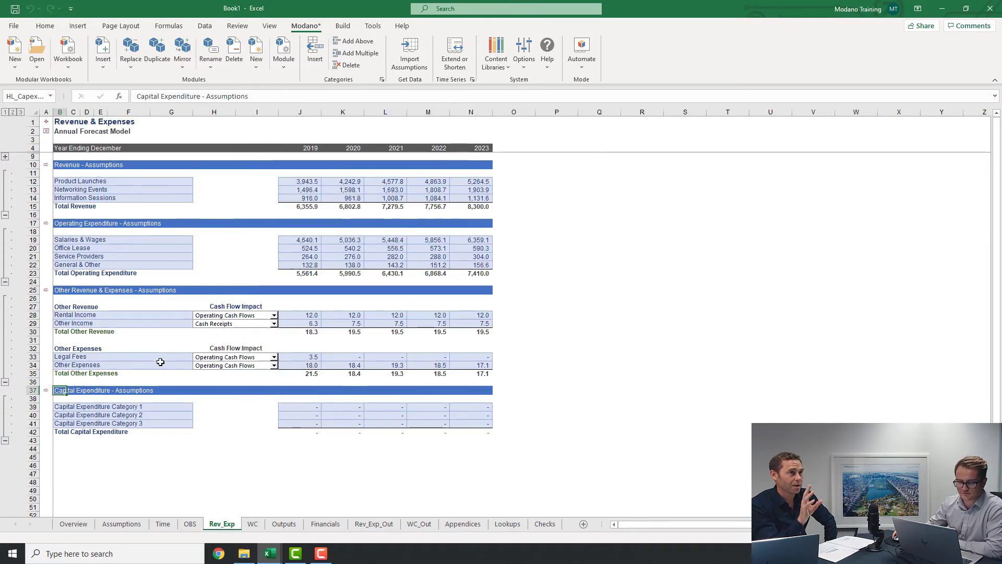
Copy the 2019–2023 amounts for Office Fitout, Office Furniture and IT Equipment from the Annual Assumptions workbook's Forecasts sheet into the three capital expenditure categories
{"action": "left_click", "coordinate": [111, 408]}
{"action": "mouse_move", "coordinate": [270, 553]}
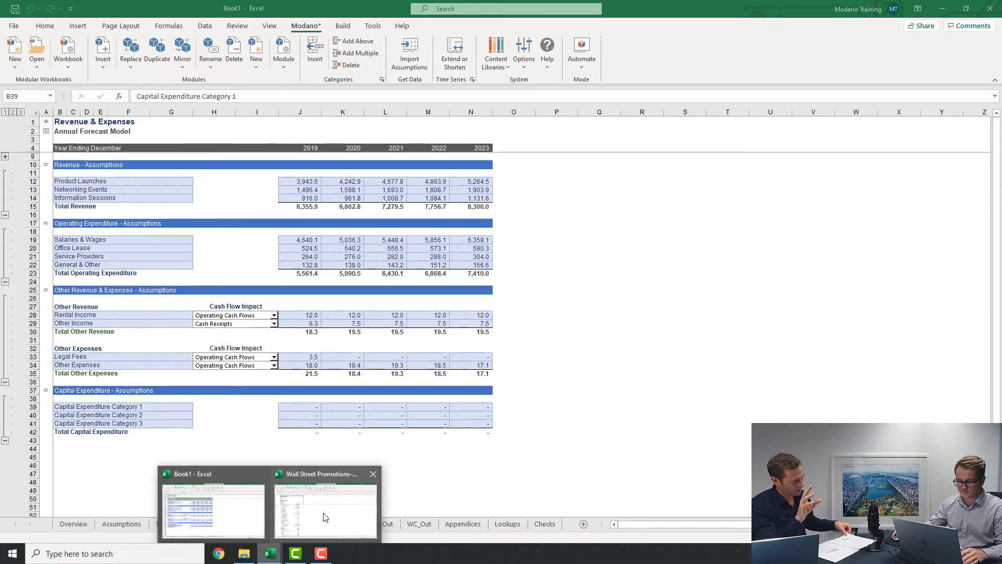
{"action": "left_click", "coordinate": [334, 501]}
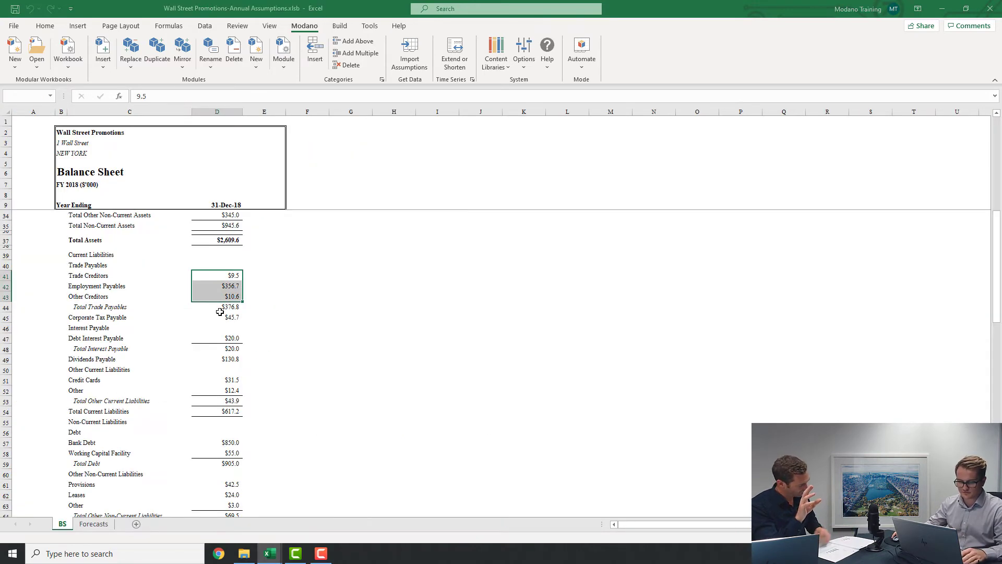
{"action": "left_click", "coordinate": [89, 525]}
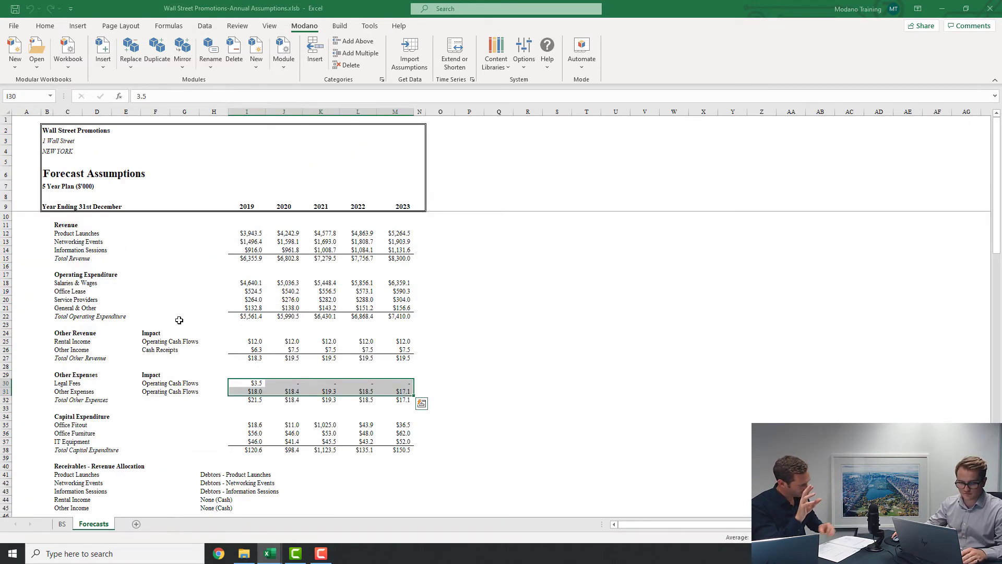
{"action": "left_click", "coordinate": [233, 341]}
{"action": "left_click", "coordinate": [254, 423]}
{"action": "key", "text": "ctrl+shift+Down"}
{"action": "key", "text": "ctrl+shift+Right"}
{"action": "key", "text": "shift+Up"}
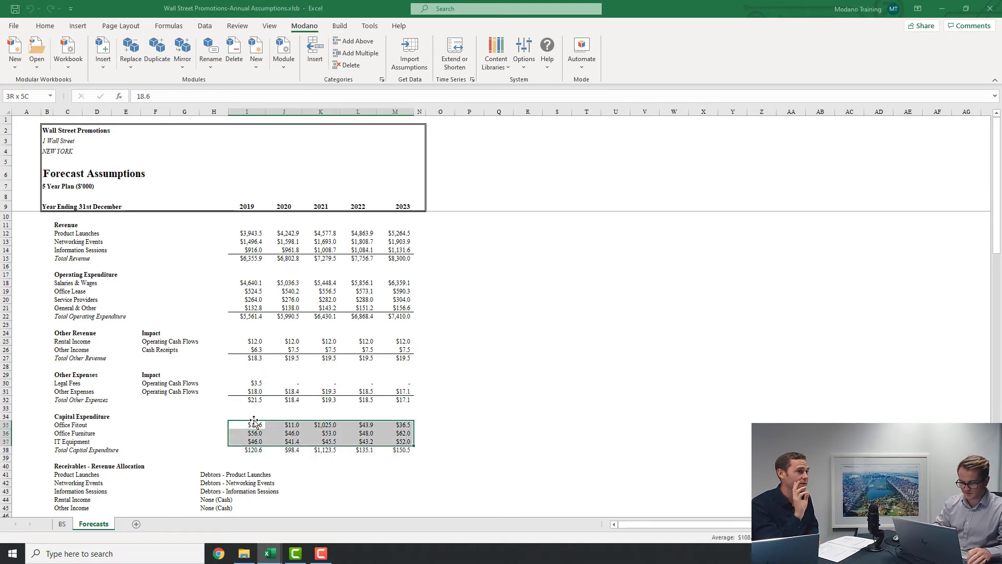
{"action": "key", "text": "ctrl+c"}
{"action": "key", "text": "alt+Tab"}
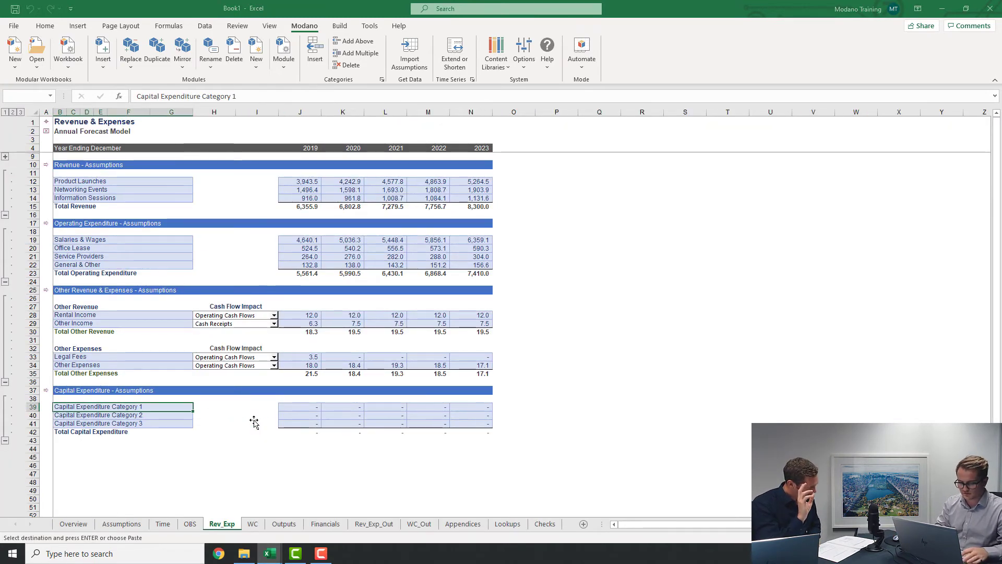
{"action": "key", "text": "ctrl+Right"}
{"action": "key", "text": "ctrl+v"}
Copy the names Office Fitout, Office Furniture and IT Equipment from the Forecasts sheet over the three capital expenditure category names on Rev_Exp
{"action": "key", "text": "ctrl+Left"}
{"action": "key", "text": "alt+Tab"}
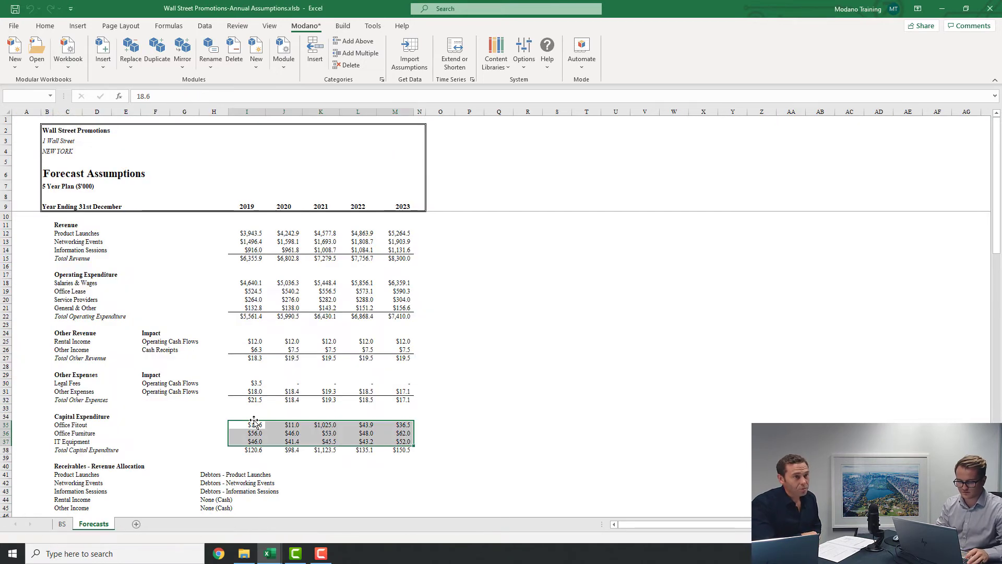
{"action": "key", "text": "ctrl+Left"}
{"action": "key", "text": "ctrl+shift+Down"}
{"action": "key", "text": "shift+Up"}
{"action": "key", "text": "ctrl+c"}
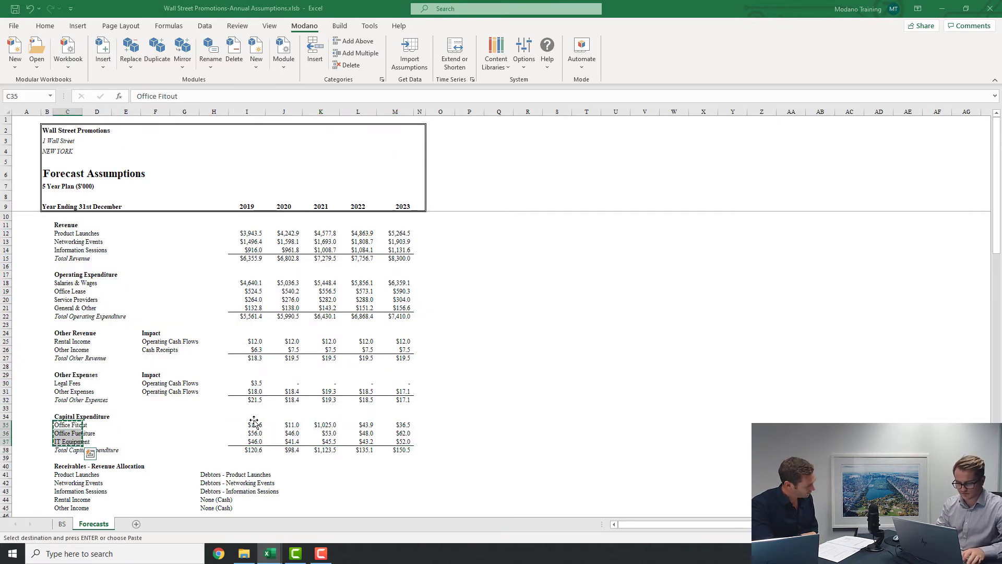
{"action": "key", "text": "alt+Tab"}
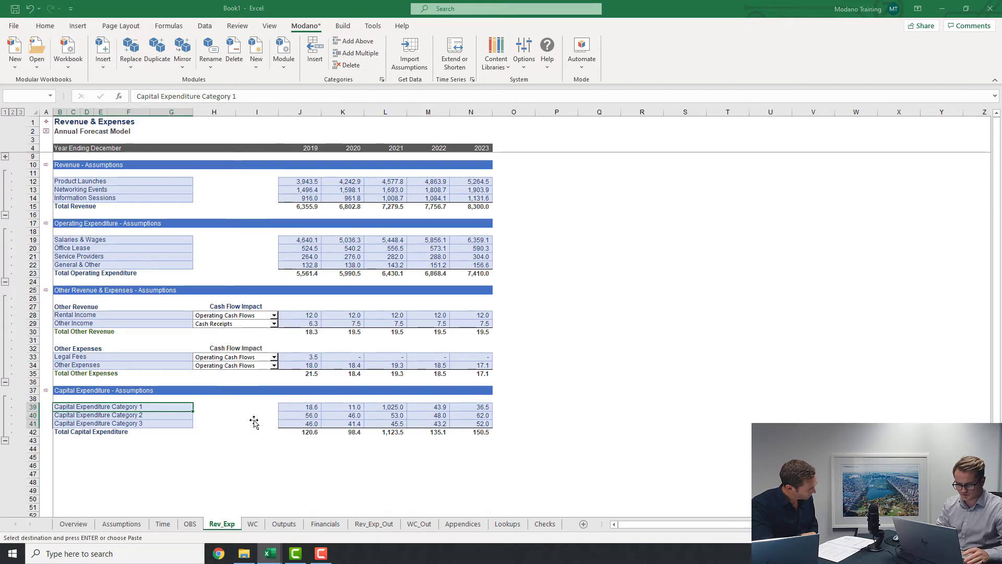
{"action": "key", "text": "ctrl+v"}
{"action": "key", "text": "ctrl+Right"}
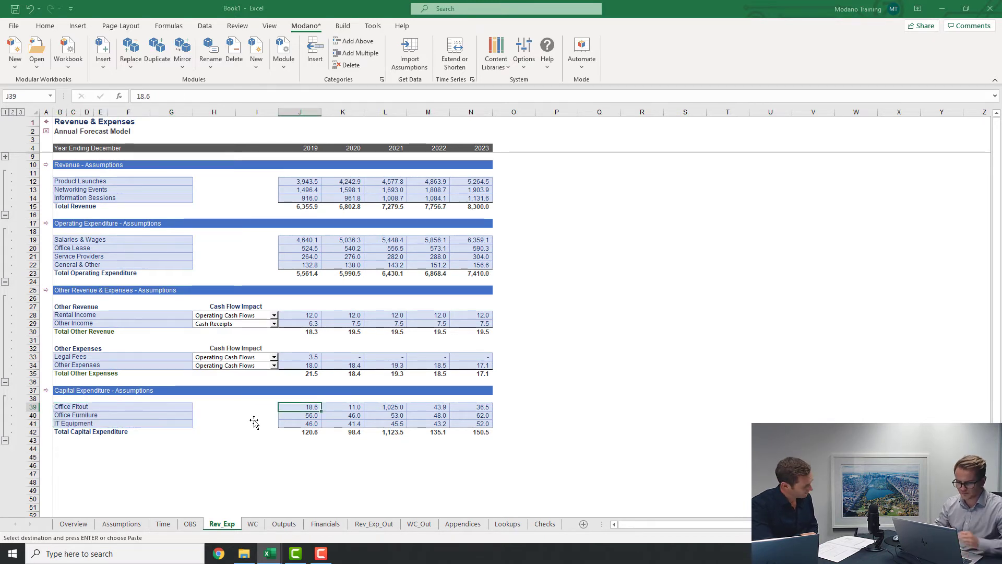
Check the 2019 Total Capital Expenditure formula, and follow the module through to its Capital Expenditure outputs and the 2019 Office Fitout link
{"action": "left_click", "coordinate": [308, 432]}
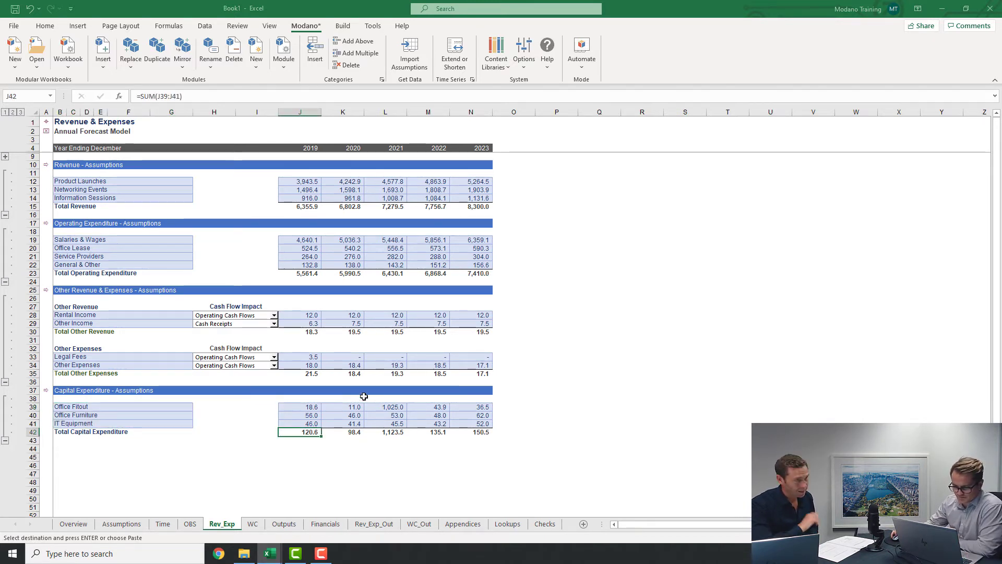
{"action": "left_click", "coordinate": [46, 391]}
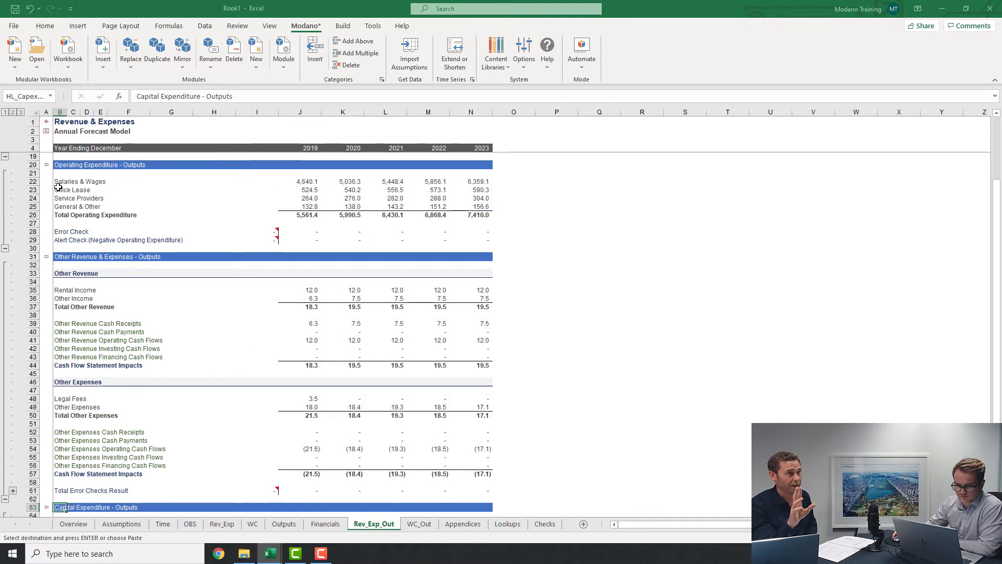
{"action": "scroll", "coordinate": [164, 303], "scroll_direction": "down", "scroll_amount": 12}
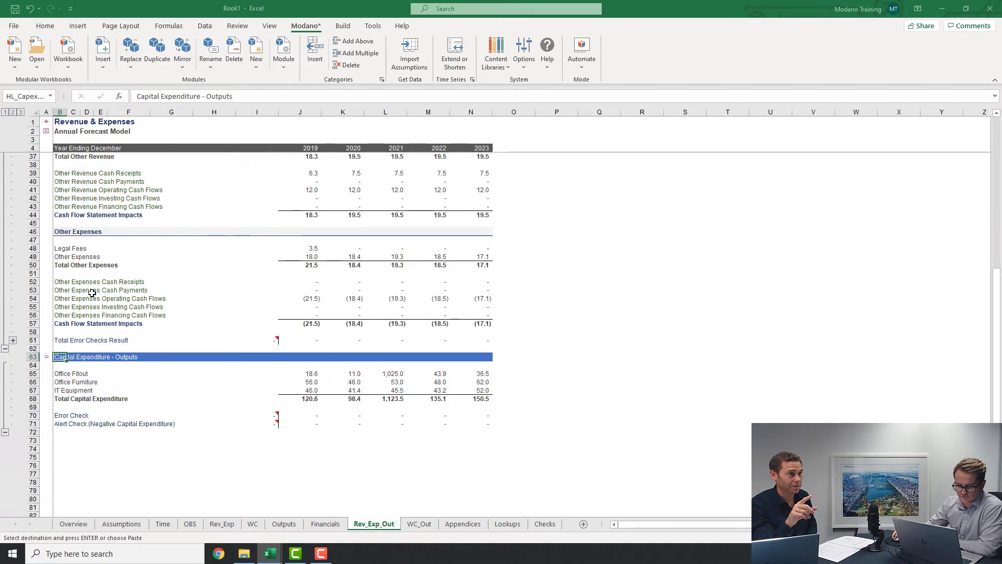
{"action": "left_click", "coordinate": [311, 222]}
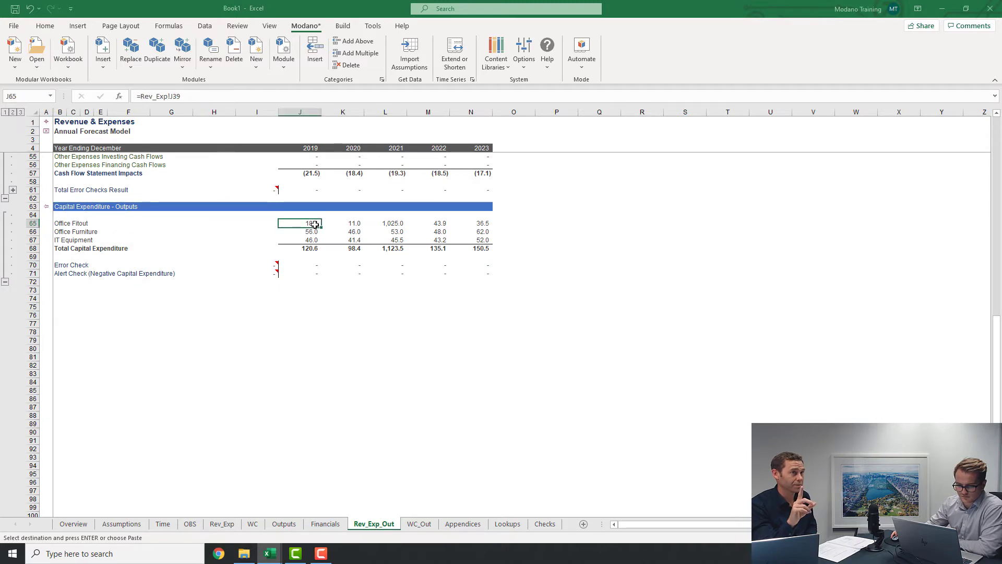
Review the Capital Expenditure module's links in the Project Manager and close it
{"action": "left_click", "coordinate": [342, 26]}
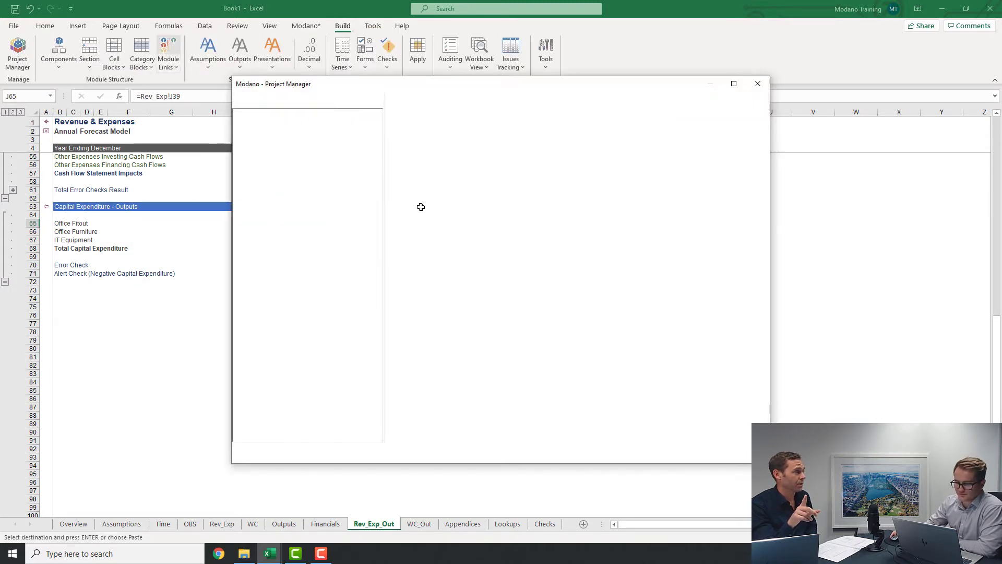
{"action": "left_click", "coordinate": [418, 425]}
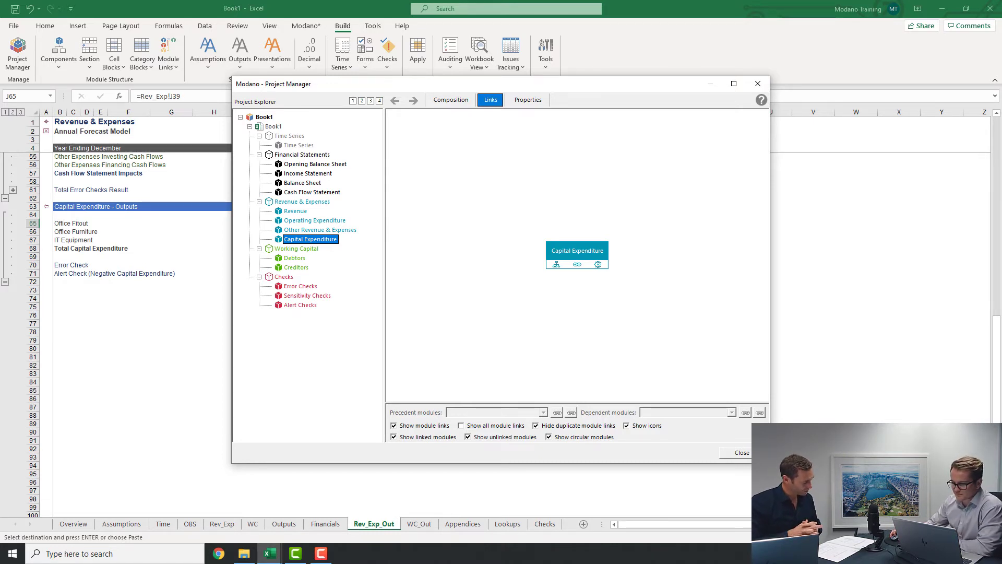
{"action": "left_click", "coordinate": [747, 456]}
Insert the Fixed Assets (Straight-Line) module from the library into the workbook
{"action": "left_click", "coordinate": [305, 25]}
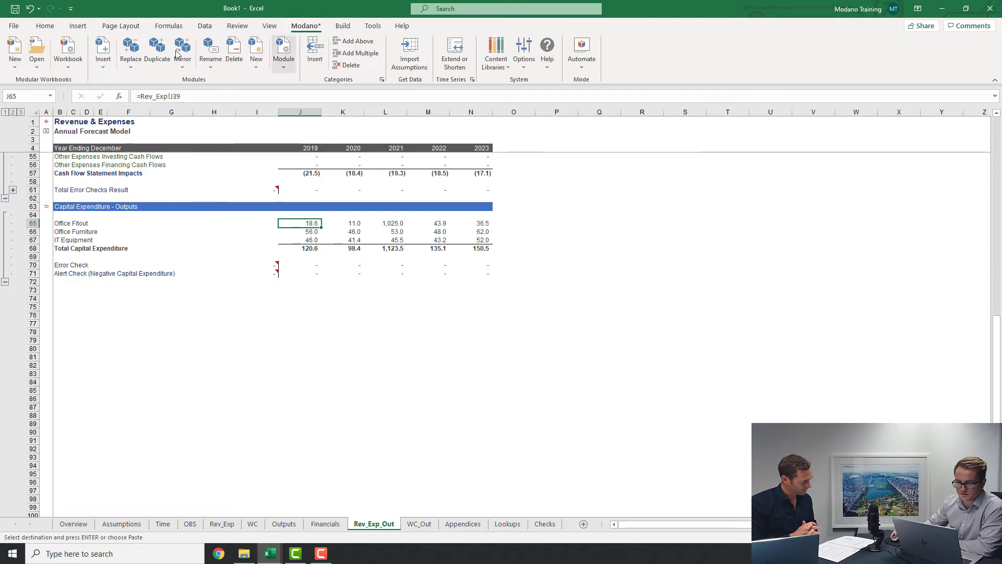
{"action": "left_click", "coordinate": [103, 53]}
{"action": "left_click", "coordinate": [157, 83]}
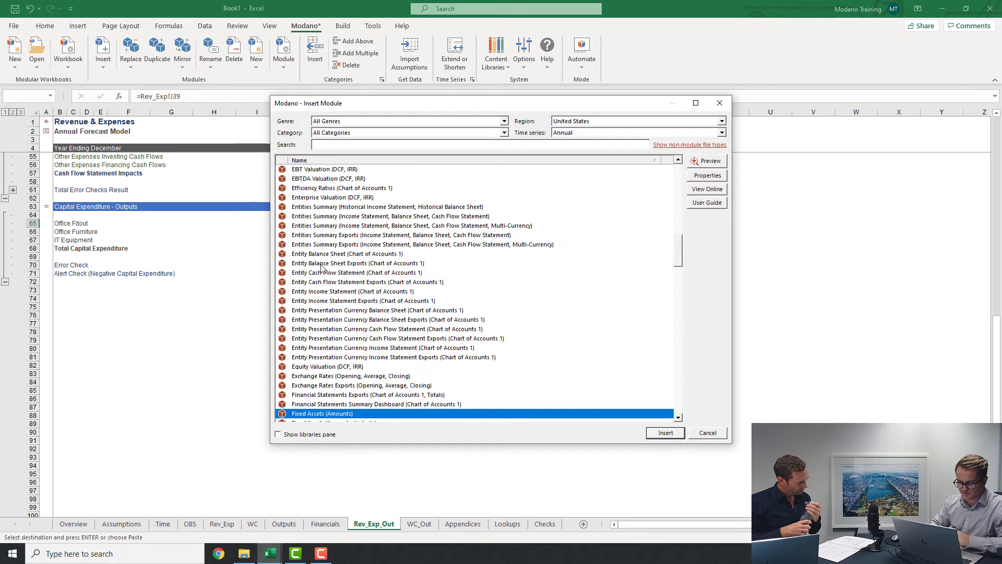
{"action": "scroll", "coordinate": [388, 281], "scroll_direction": "down", "scroll_amount": 6}
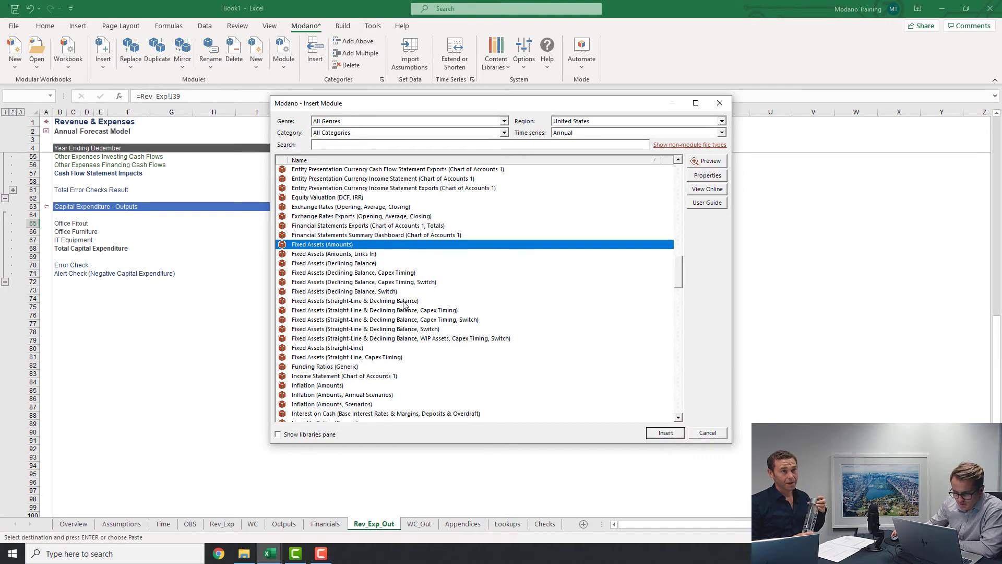
{"action": "left_click", "coordinate": [406, 303]}
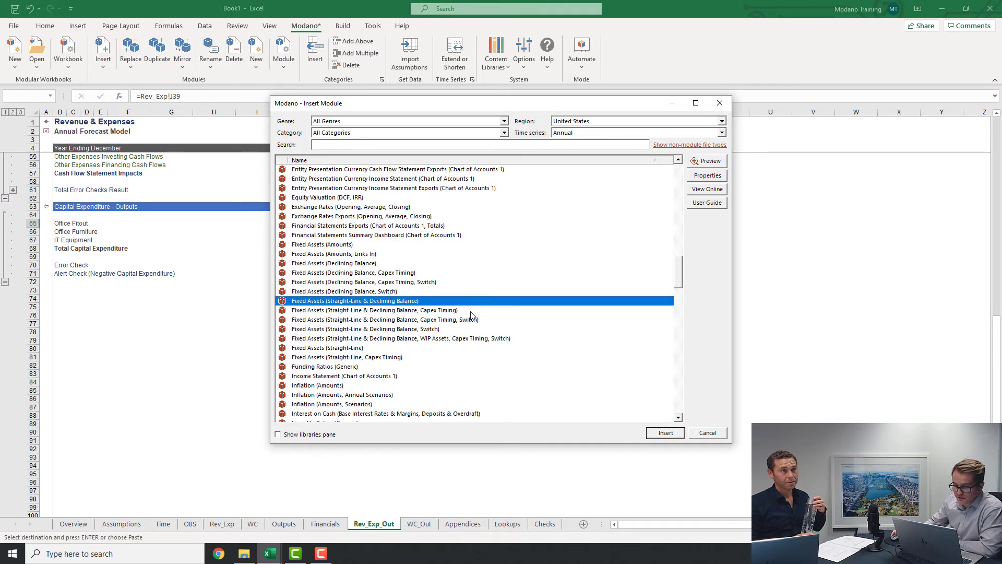
{"action": "left_click", "coordinate": [378, 348]}
{"action": "left_click", "coordinate": [665, 432]}
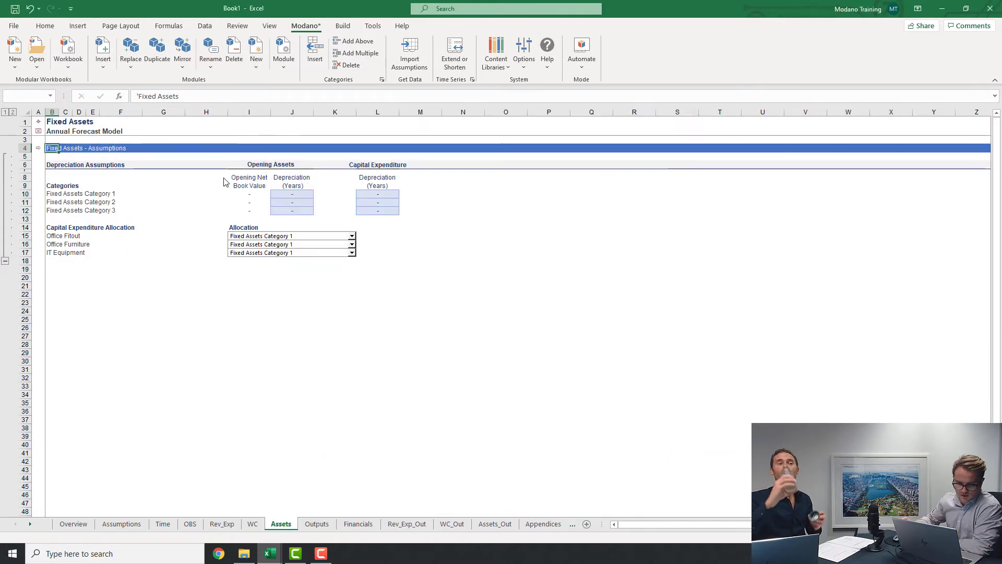
Find the fixed asset categories on the OBS sheet and copy the three fixed asset names from the Annual Assumptions workbook's BS sheet
{"action": "left_click", "coordinate": [295, 195]}
{"action": "left_click", "coordinate": [190, 524]}
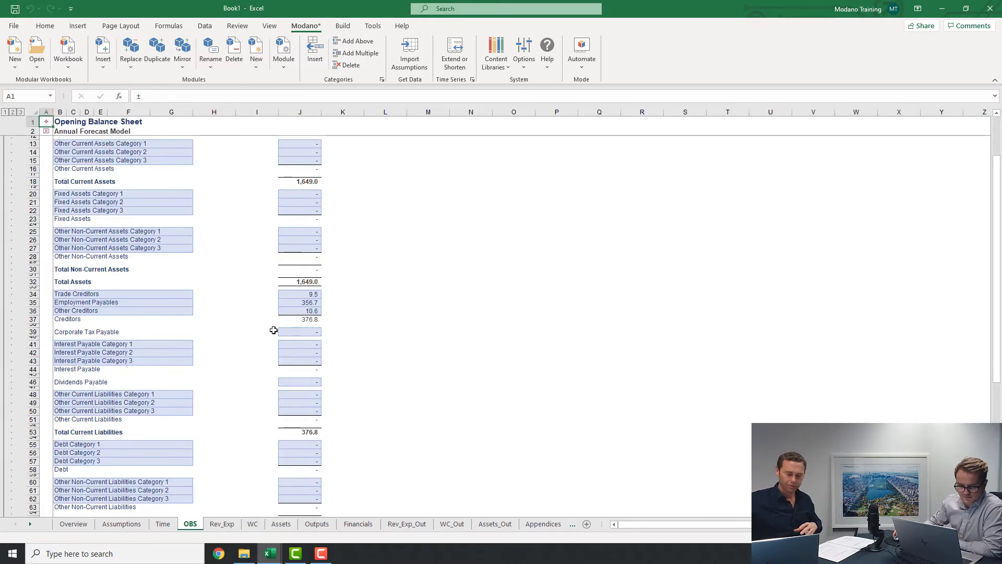
{"action": "scroll", "coordinate": [284, 286], "scroll_direction": "up", "scroll_amount": 3}
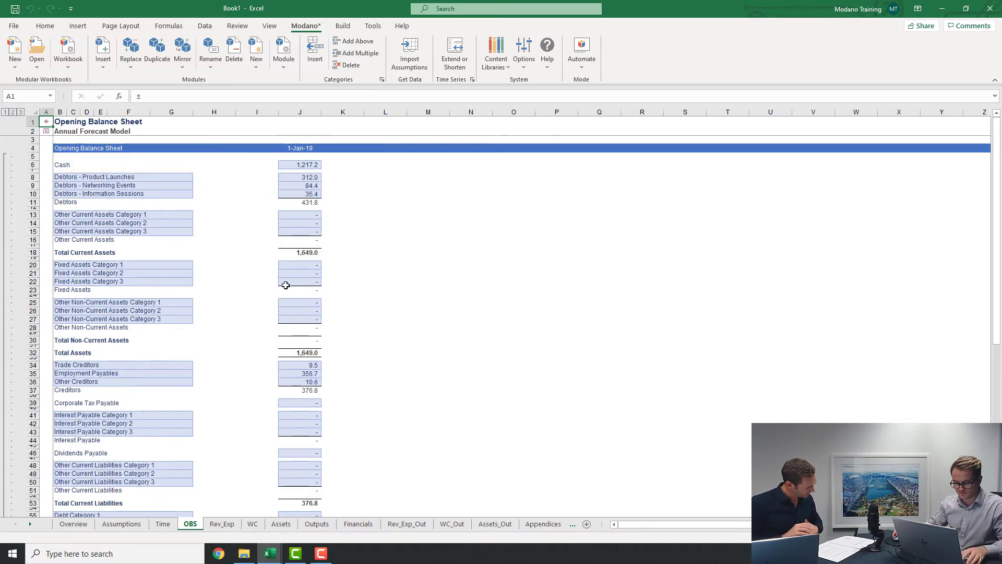
{"action": "key", "text": "alt+Tab"}
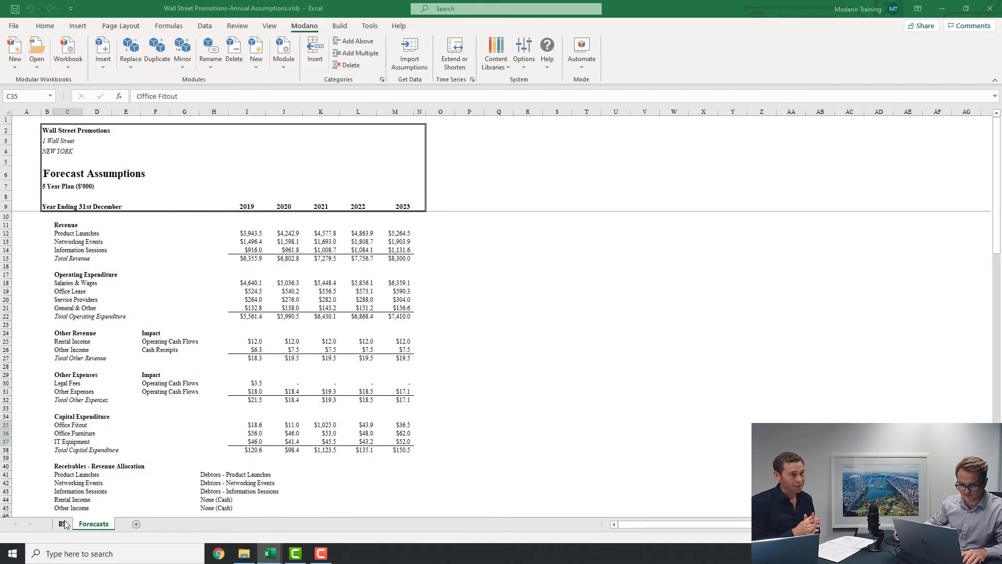
{"action": "left_click", "coordinate": [62, 523]}
{"action": "scroll", "coordinate": [172, 341], "scroll_direction": "up", "scroll_amount": 3}
{"action": "scroll", "coordinate": [175, 342], "scroll_direction": "up", "scroll_amount": 3}
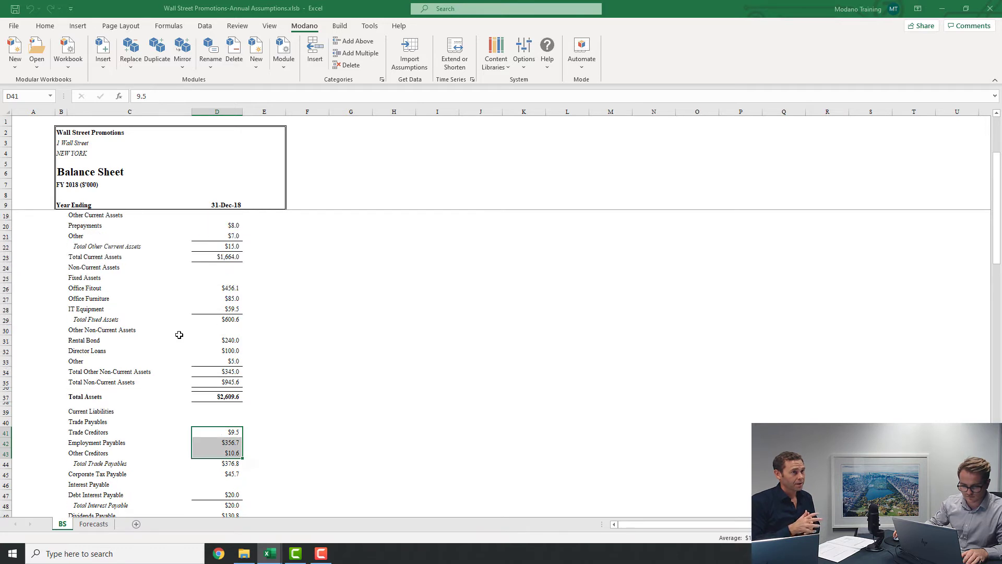
{"action": "left_click", "coordinate": [68, 311]}
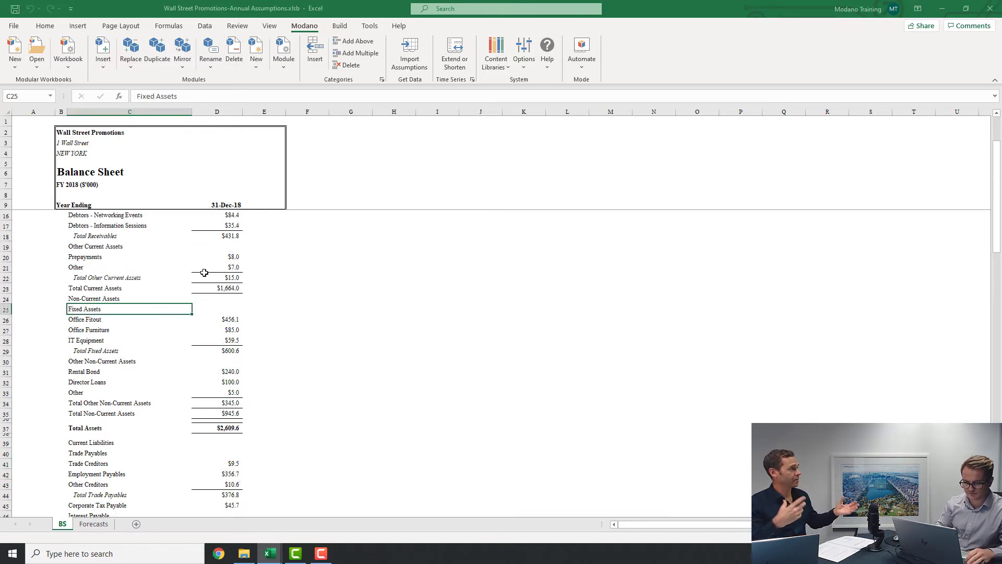
{"action": "key", "text": "Down"}
{"action": "key", "text": "shift+Down"}
{"action": "key", "text": "shift+Down"}
{"action": "key", "text": "ctrl+c"}
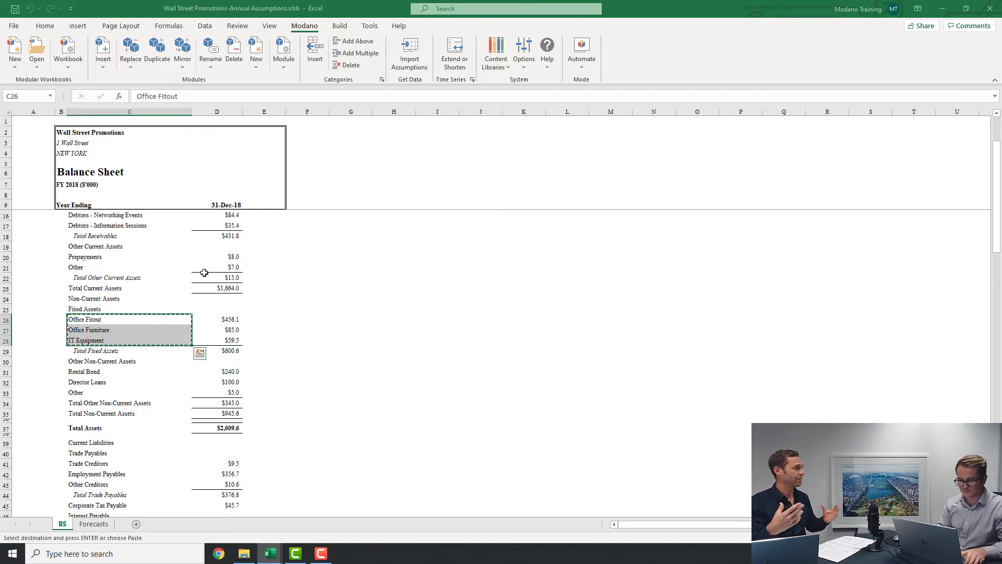
Paste Office Fitout, Office Furniture and IT Equipment over the three Fixed Assets category names in the opening balance sheet
{"action": "key", "text": "ctrl+Tab"}
{"action": "left_click", "coordinate": [147, 260]}
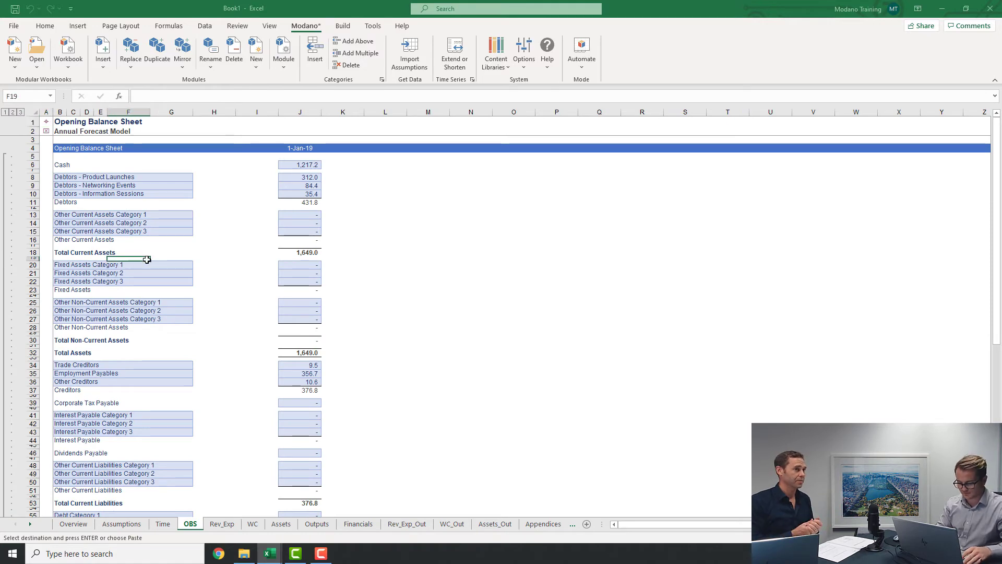
{"action": "key", "text": "Down"}
{"action": "key", "text": "shift+Down"}
{"action": "key", "text": "shift+Down"}
{"action": "key", "text": "ctrl+v"}
{"action": "key", "text": "ctrl+Right"}
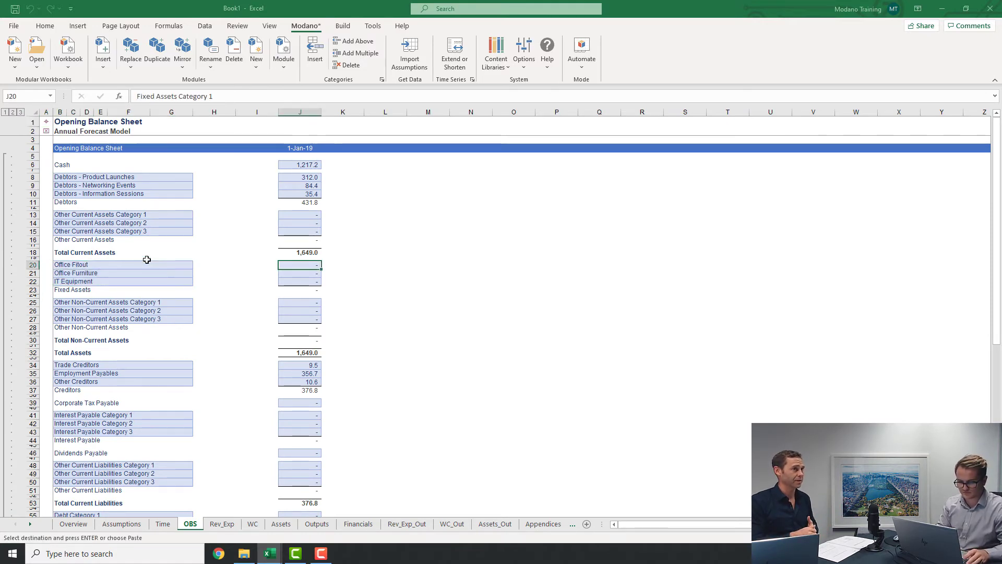
Copy the fixed asset balances 456.1, 85.0 and 59.5 from the BS sheet into the opening balance sheet and check the Fixed Assets total
{"action": "key", "text": "alt+Tab"}
{"action": "key", "text": "Right"}
{"action": "key", "text": "shift+Down"}
{"action": "key", "text": "shift+Down"}
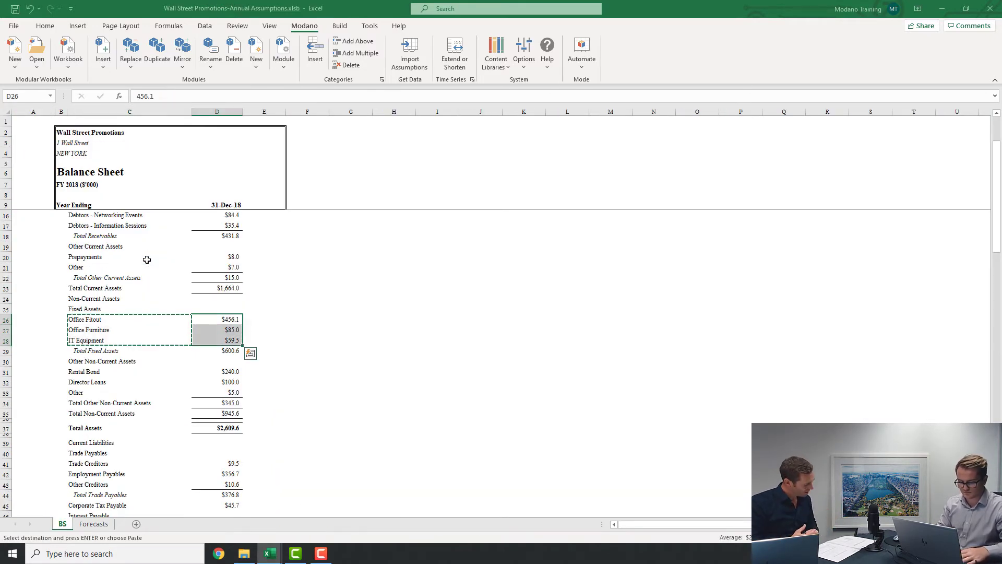
{"action": "key", "text": "ctrl+c"}
{"action": "key", "text": "alt+Tab"}
{"action": "key", "text": "shift+Down"}
{"action": "key", "text": "shift+Down"}
{"action": "key", "text": "ctrl+v"}
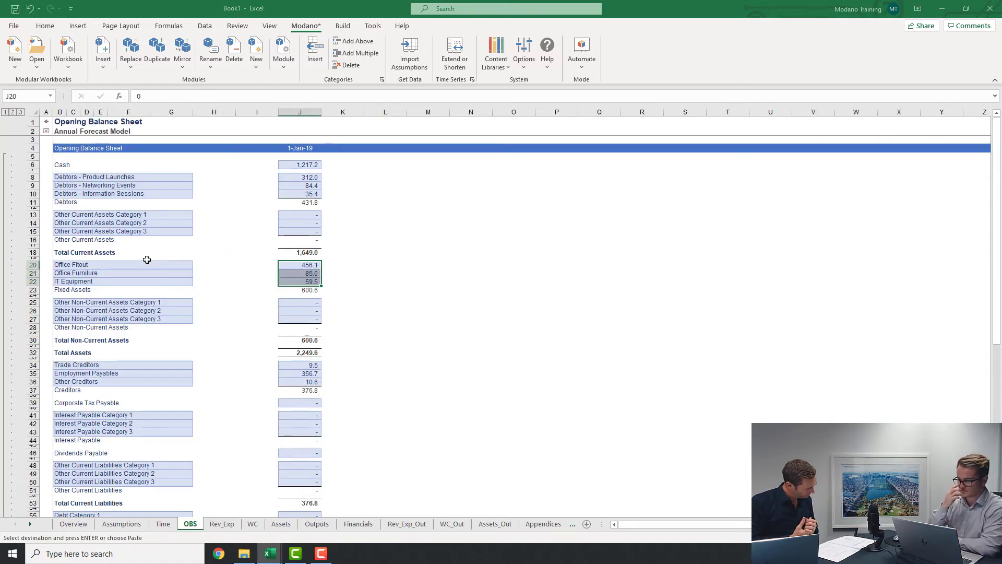
{"action": "left_click", "coordinate": [299, 290]}
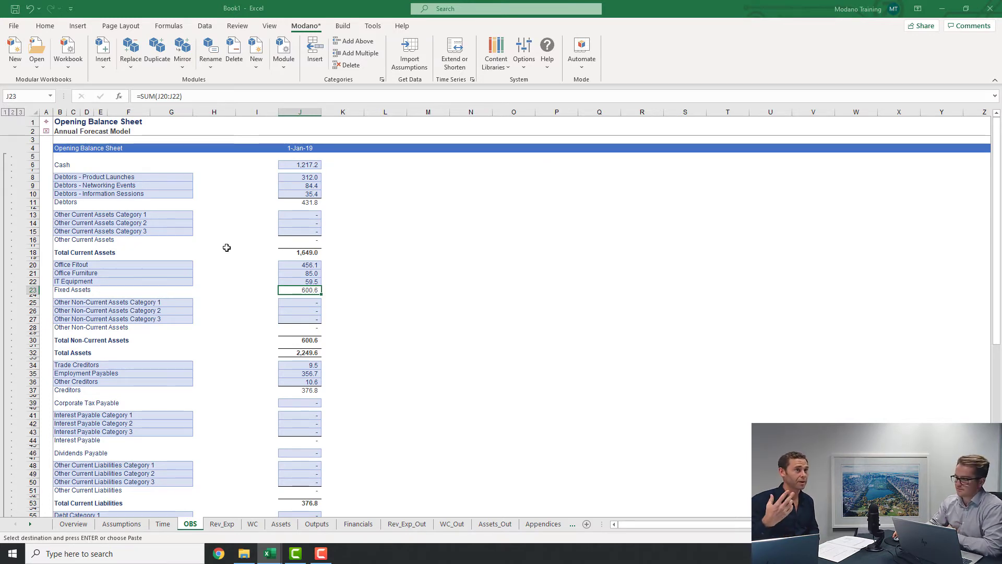
Return to the Assets sheet and compare the linked fixed asset categories with the capital expenditure allocation categories
{"action": "left_click", "coordinate": [48, 125]}
{"action": "left_click", "coordinate": [97, 253]}
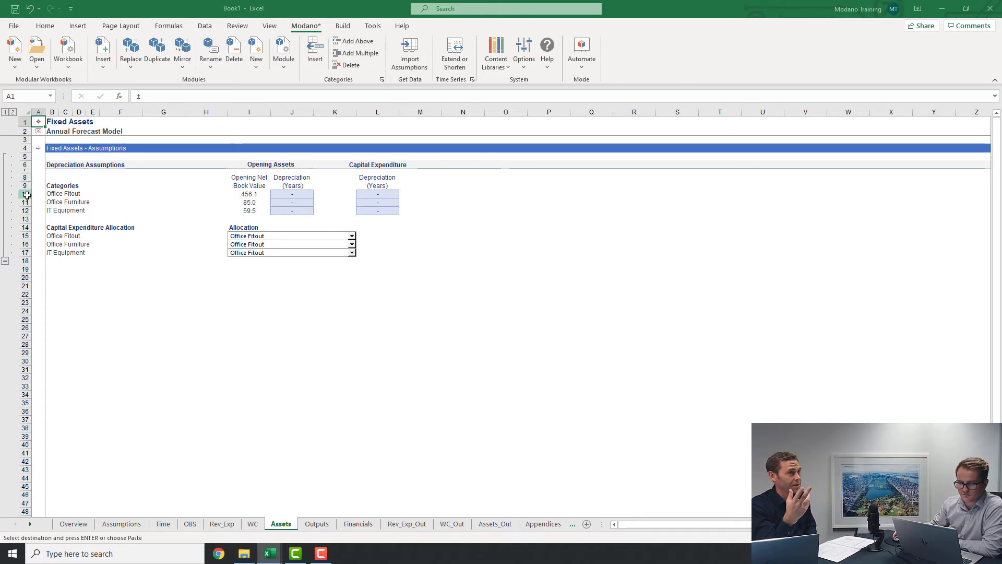
{"action": "left_click_drag", "start_coordinate": [26, 194], "coordinate": [26, 220]}
{"action": "left_click", "coordinate": [57, 203]}
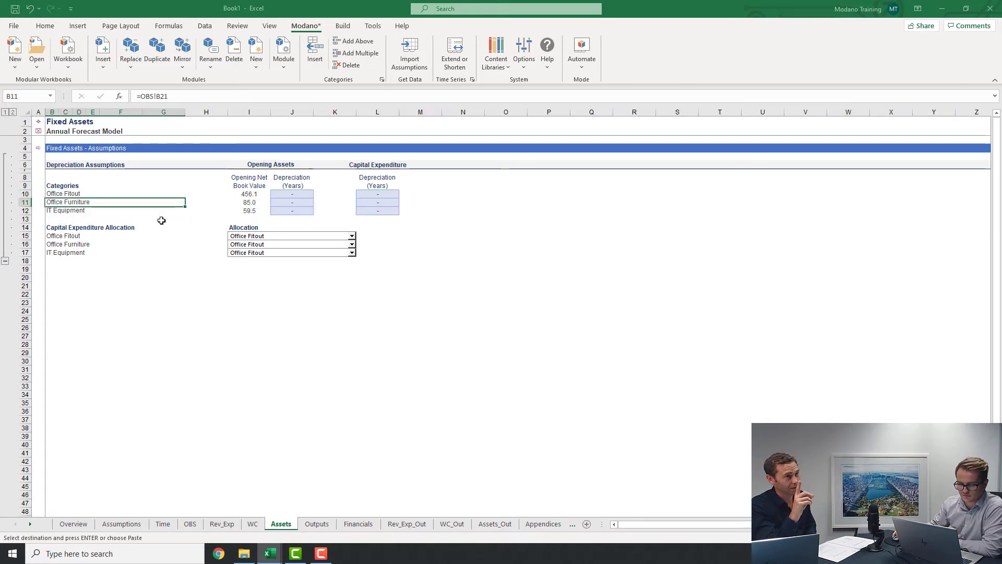
{"action": "left_click", "coordinate": [78, 193]}
{"action": "left_click", "coordinate": [67, 236]}
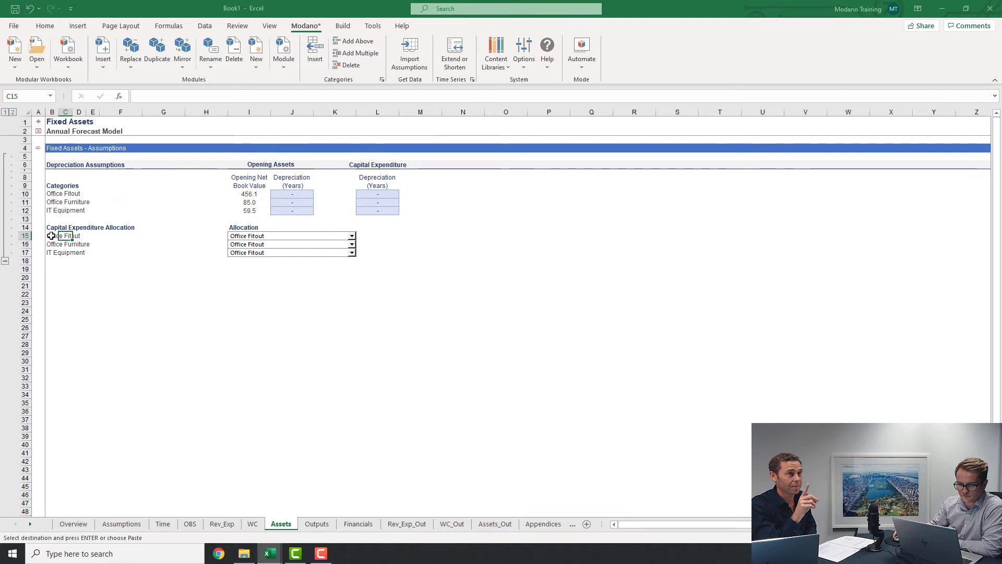
{"action": "left_click", "coordinate": [53, 236]}
{"action": "left_click", "coordinate": [53, 194]}
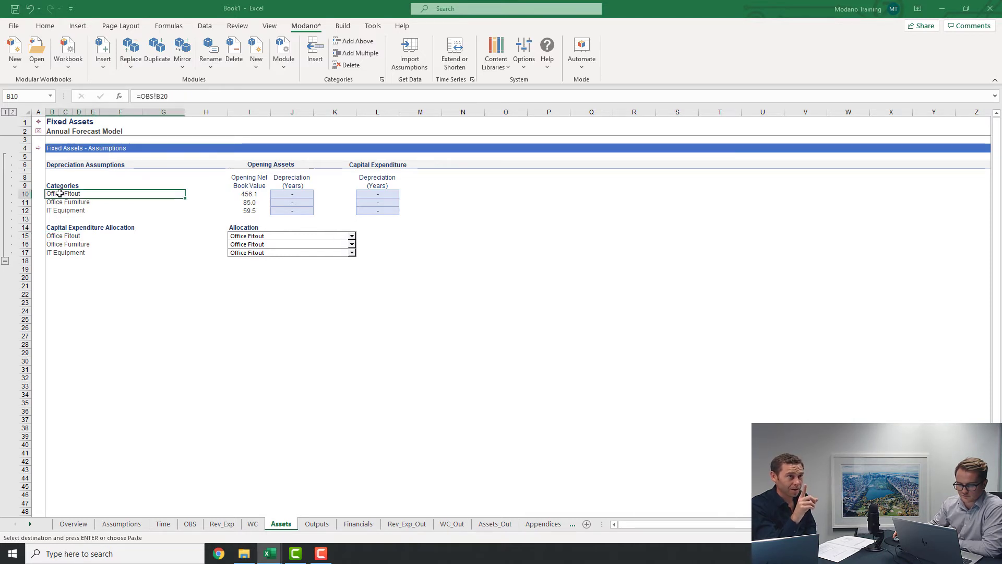
Allocate Office Fitout, Office Furniture and IT Equipment capital expenditure each to the fixed asset category of the same name
{"action": "left_click", "coordinate": [262, 238]}
{"action": "left_click", "coordinate": [213, 238]}
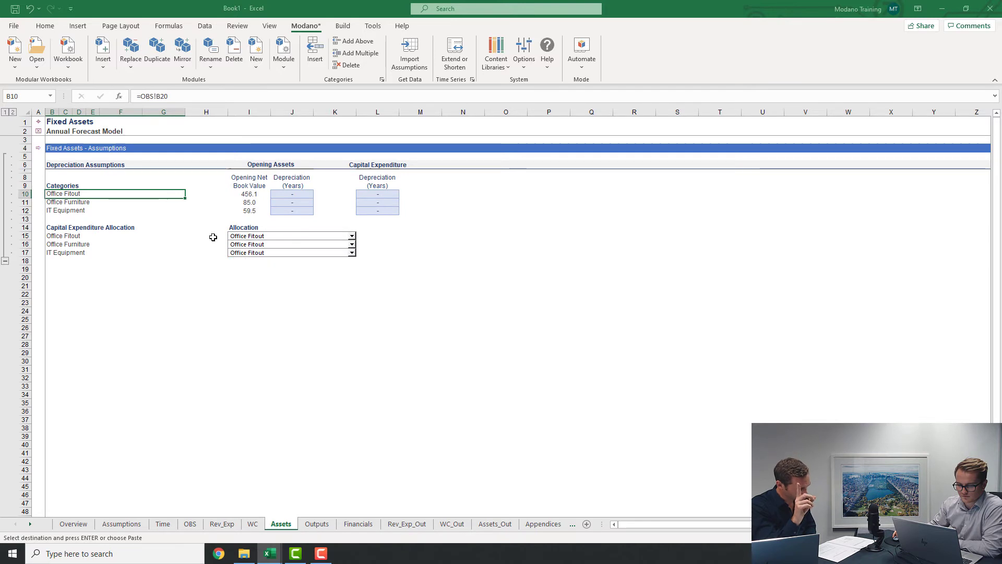
{"action": "left_click", "coordinate": [246, 244]}
{"action": "left_click", "coordinate": [251, 259]}
{"action": "left_click", "coordinate": [245, 252]}
{"action": "left_click", "coordinate": [248, 274]}
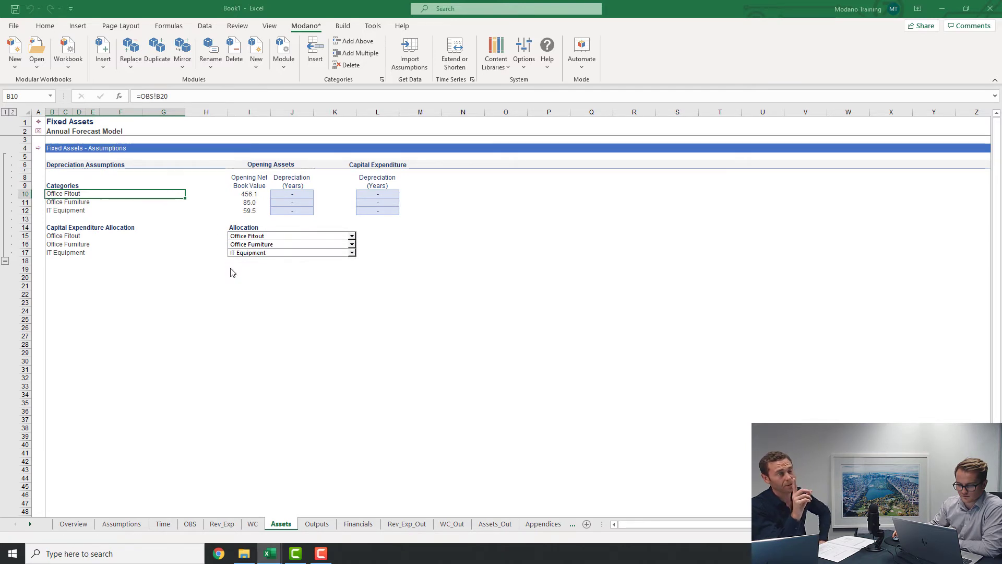
{"action": "left_click", "coordinate": [208, 243]}
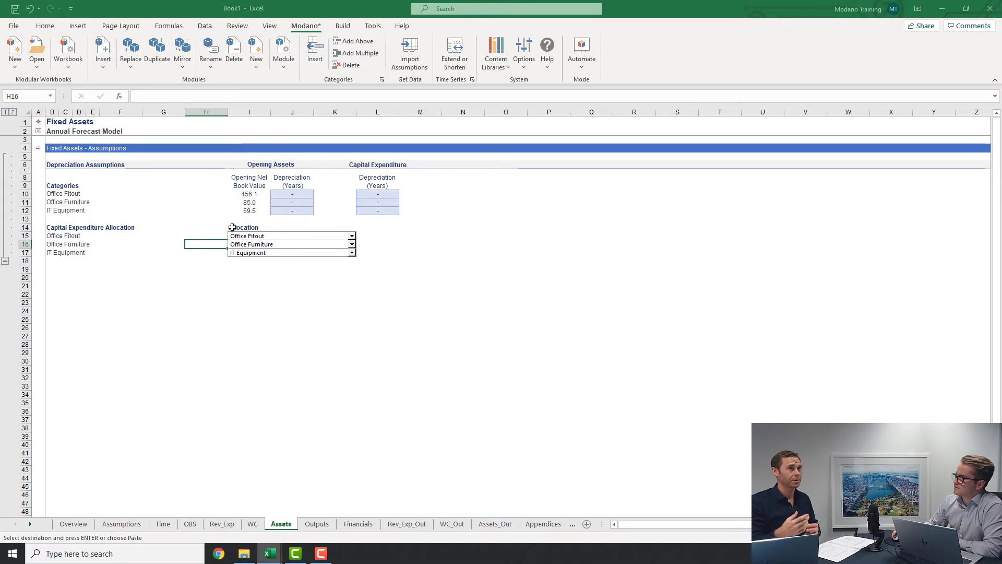
Copy the opening depreciation years 2.6, 3.0 and 1.5 from the Forecasts sheet into the Opening Assets depreciation assumptions on the Assets sheet
{"action": "left_click", "coordinate": [296, 194]}
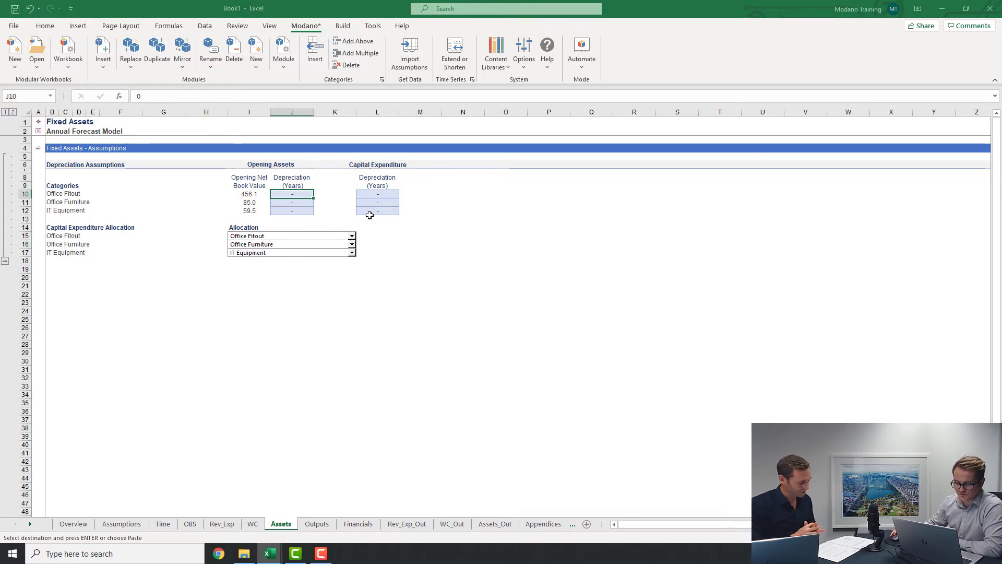
{"action": "key", "text": "alt+Tab"}
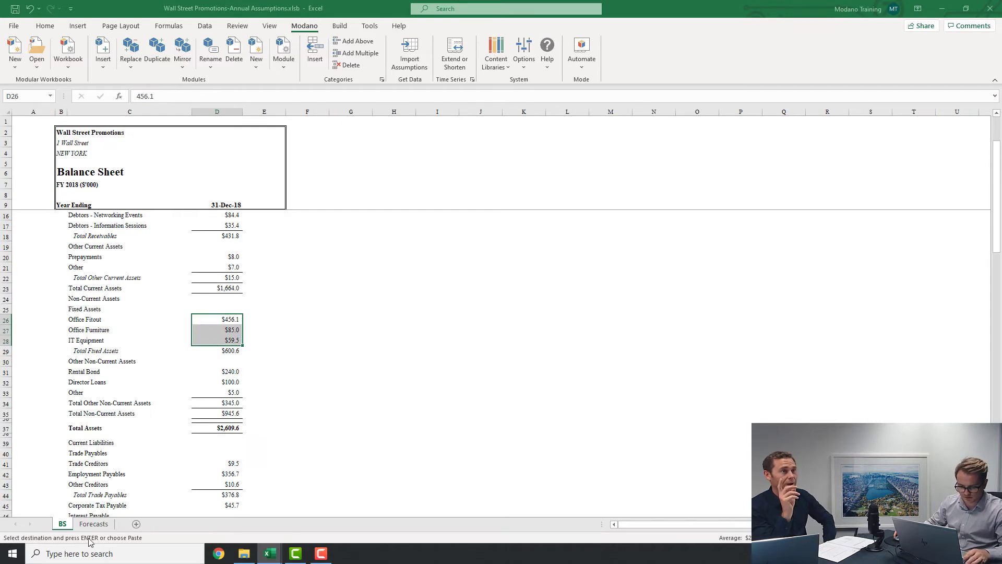
{"action": "left_click", "coordinate": [94, 524]}
{"action": "scroll", "coordinate": [326, 318], "scroll_direction": "down", "scroll_amount": 5}
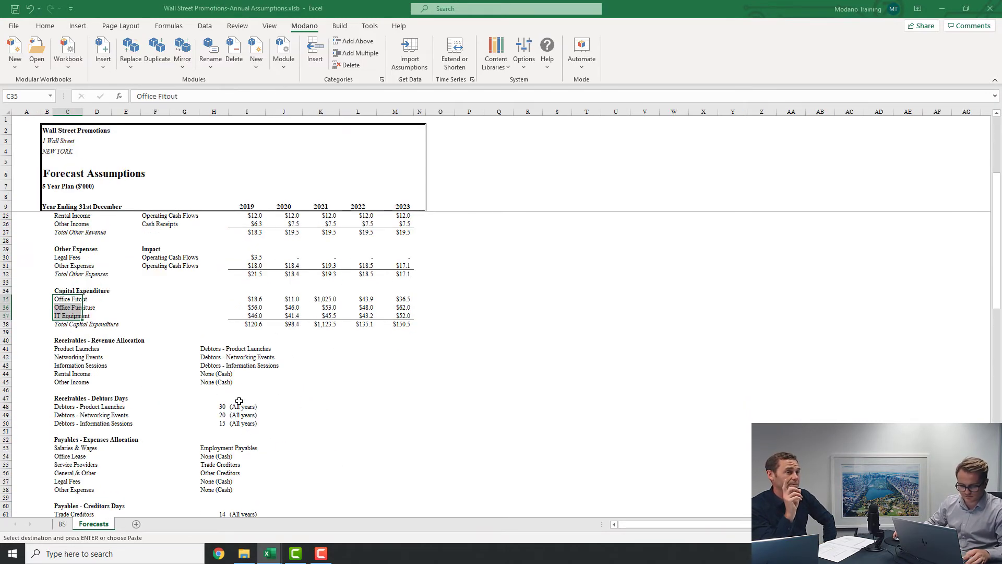
{"action": "scroll", "coordinate": [238, 373], "scroll_direction": "down", "scroll_amount": 8}
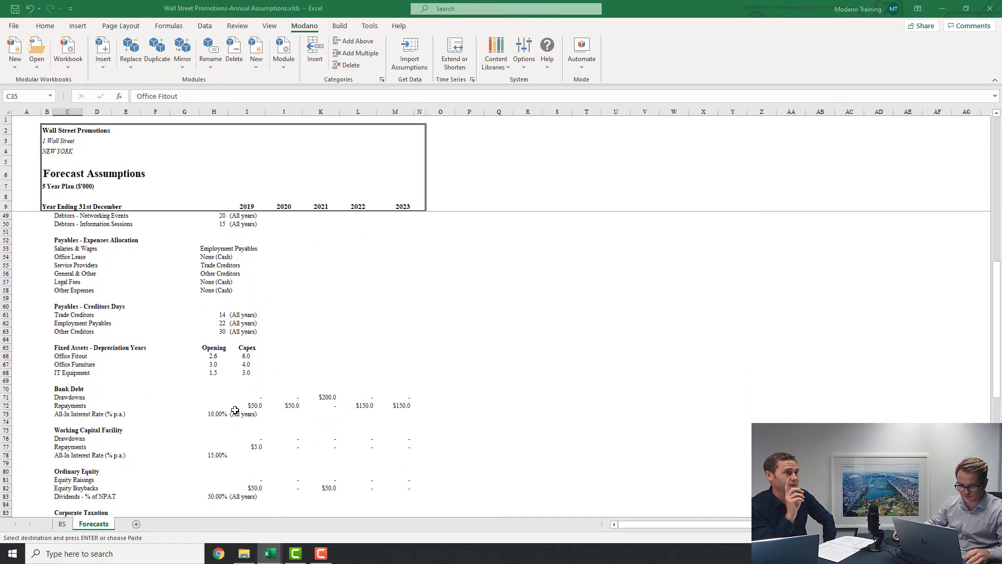
{"action": "left_click", "coordinate": [216, 347]}
{"action": "left_click_drag", "start_coordinate": [214, 355], "coordinate": [217, 372]}
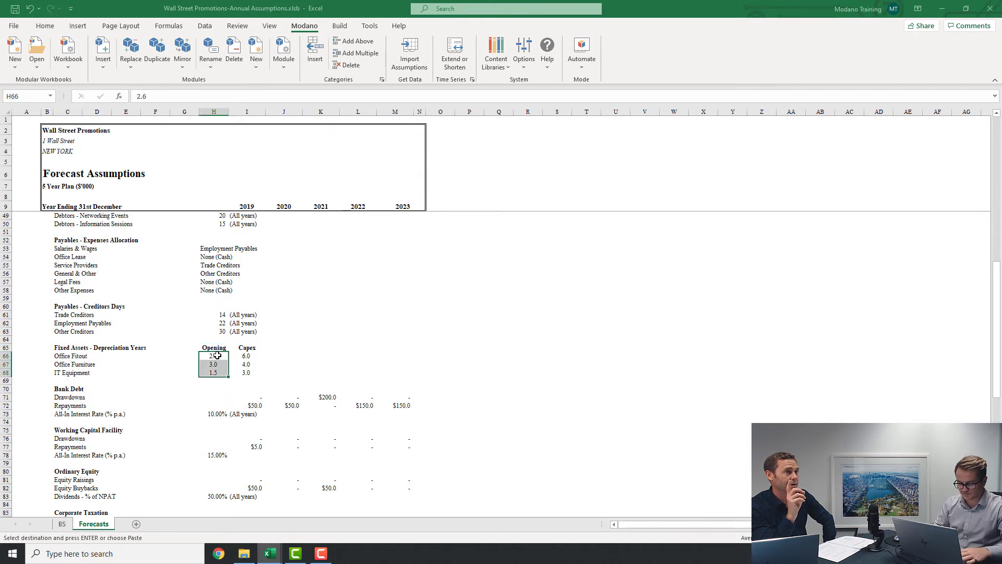
{"action": "key", "text": "ctrl+c"}
{"action": "key", "text": "alt+Tab"}
{"action": "key", "text": "ctrl+v"}
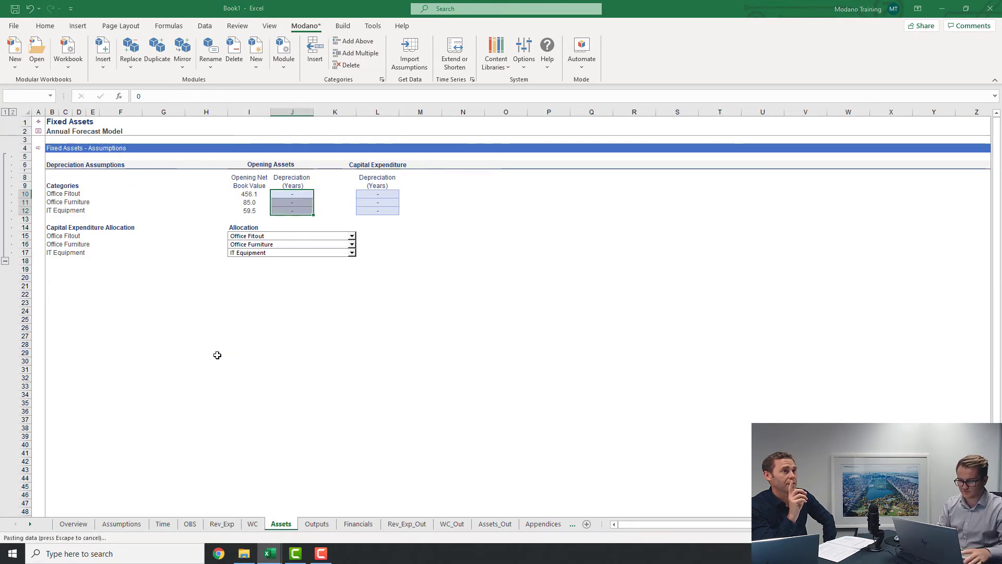
Copy the capex depreciation years 6.0, 4.0 and 3.0 from the Forecasts sheet into the Capital Expenditure depreciation assumptions and review both Office Fitout lives
{"action": "key", "text": "Right"}
{"action": "key", "text": "Right"}
{"action": "key", "text": "alt+Tab"}
{"action": "key", "text": "Right"}
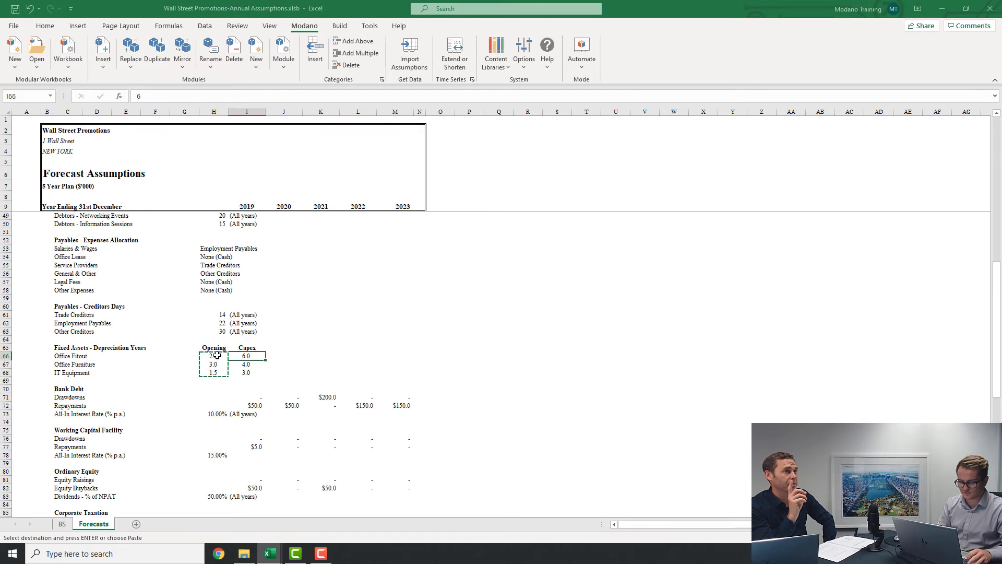
{"action": "key", "text": "shift+Down"}
{"action": "key", "text": "shift+Down"}
{"action": "key", "text": "ctrl+c"}
{"action": "key", "text": "alt+Tab"}
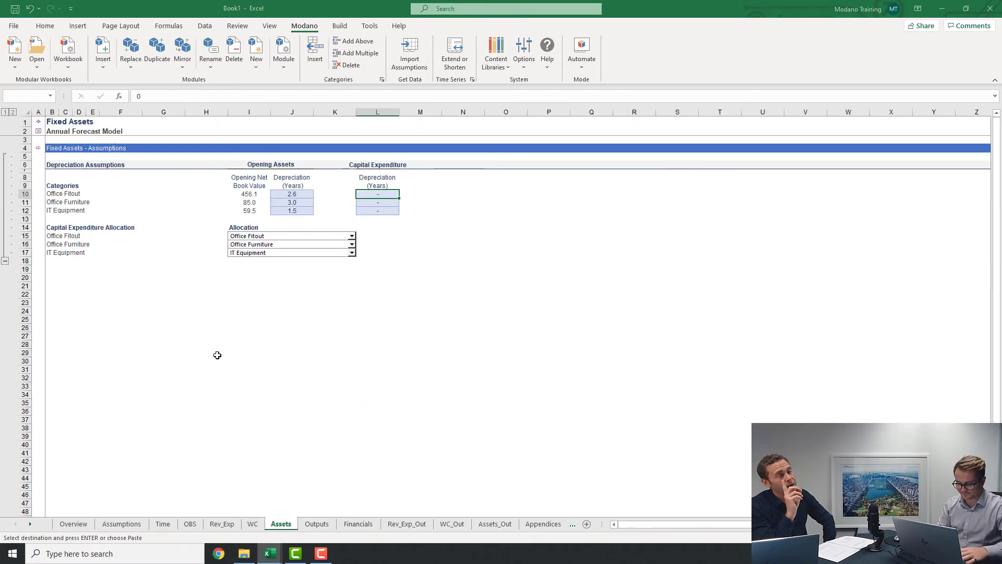
{"action": "key", "text": "ctrl+v"}
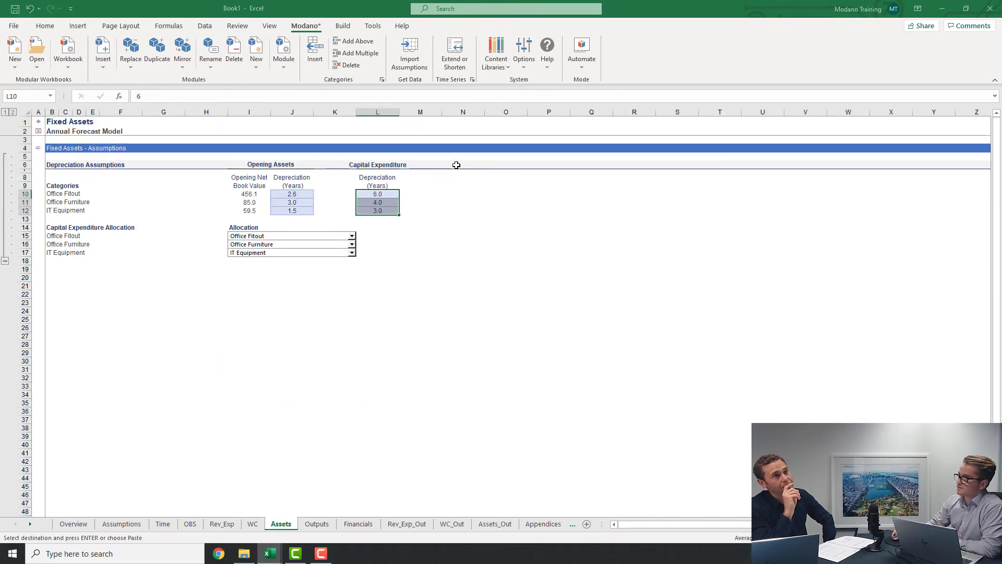
{"action": "left_click", "coordinate": [386, 193]}
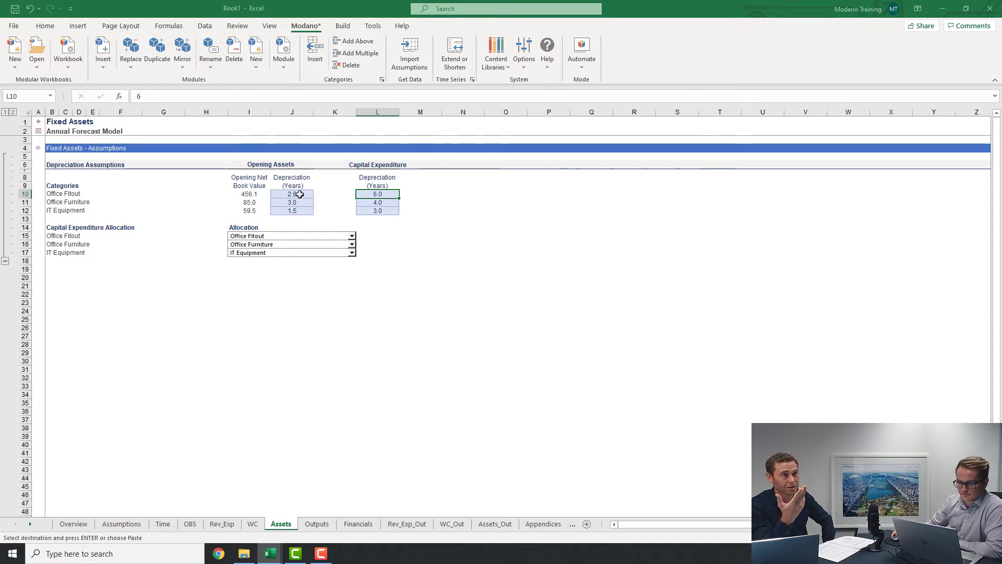
{"action": "left_click_drag", "start_coordinate": [295, 193], "coordinate": [302, 194]}
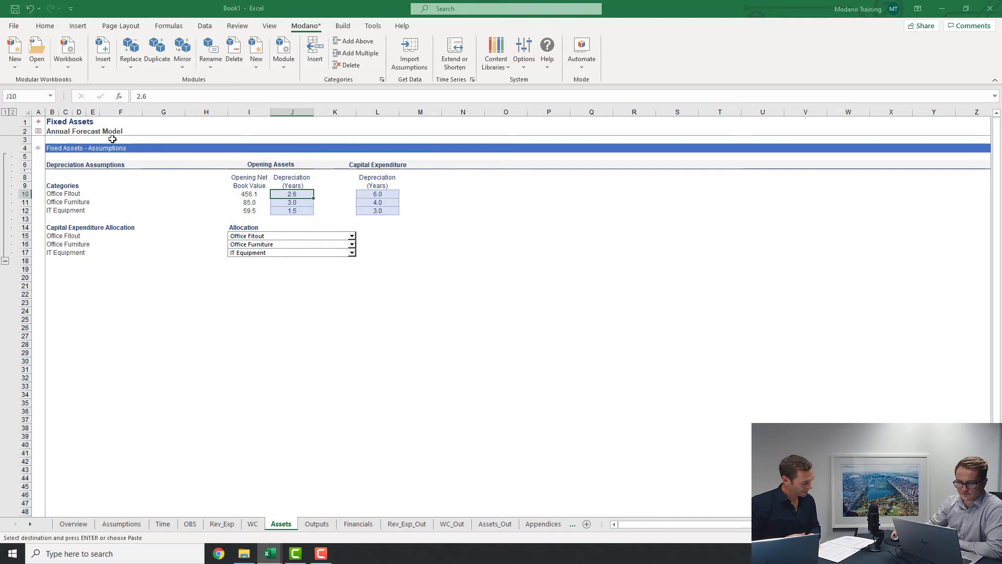
Open the Fixed Assets outputs, expand the Office Fitout book depreciation rows and examine the 2019 capital expenditure depreciation profile formulas
{"action": "left_click", "coordinate": [38, 149]}
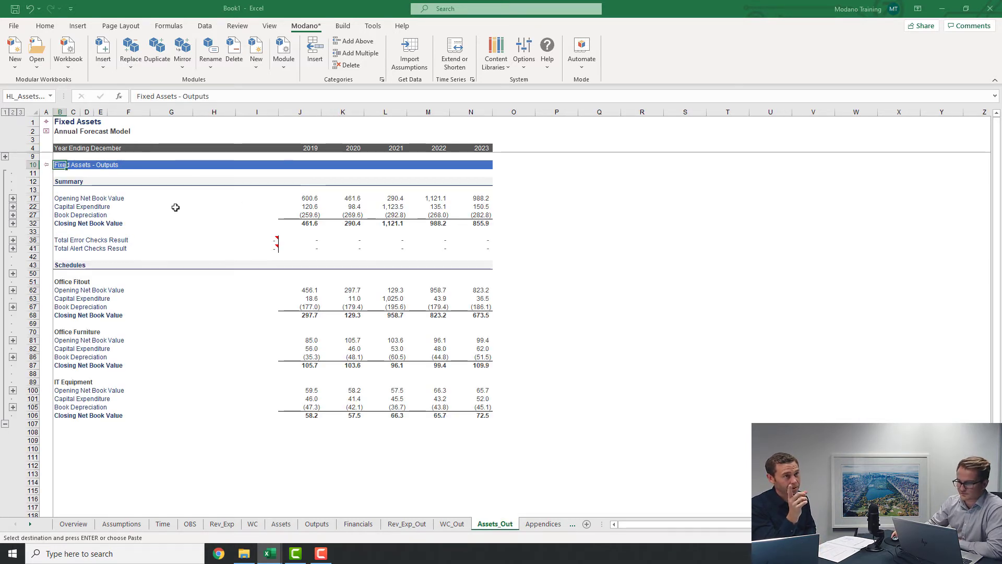
{"action": "key", "text": "Escape"}
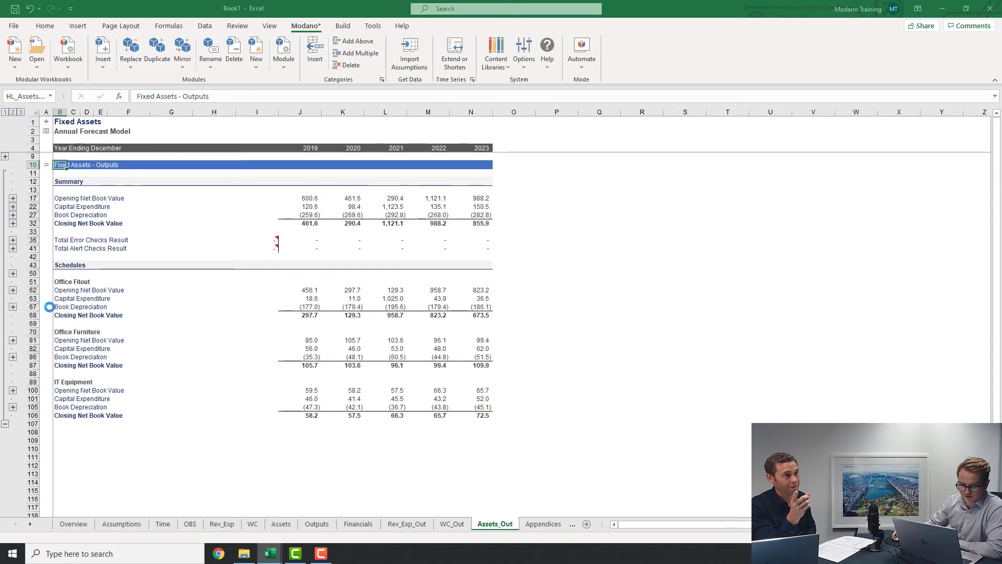
{"action": "left_click", "coordinate": [13, 307]}
{"action": "left_click", "coordinate": [313, 315]}
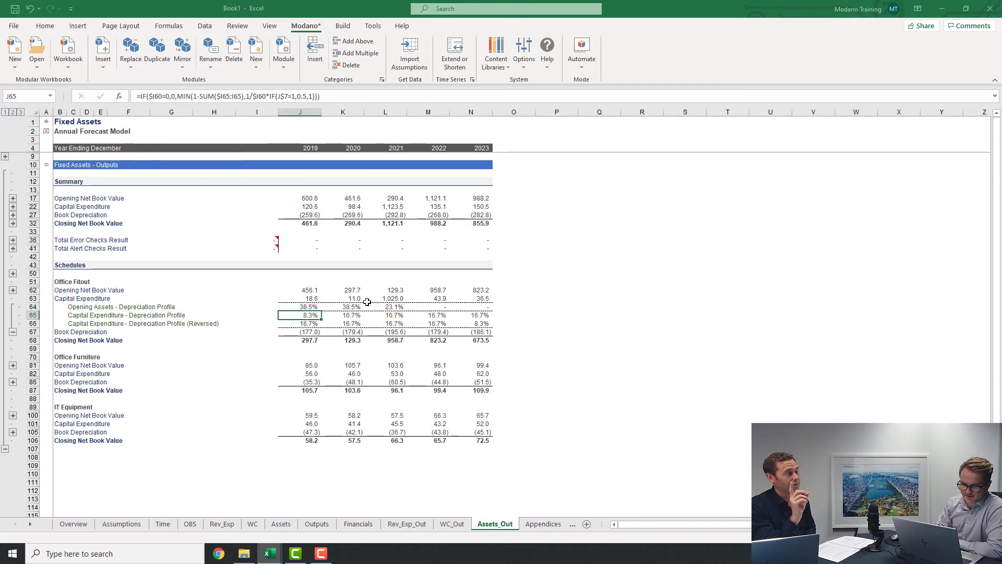
{"action": "key", "text": "Down"}
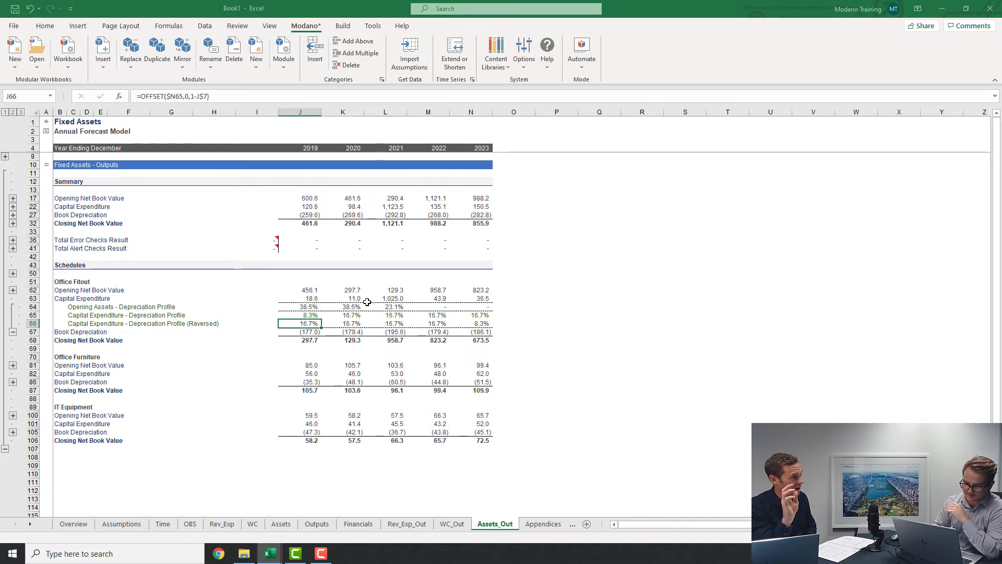
{"action": "key", "text": "Down"}
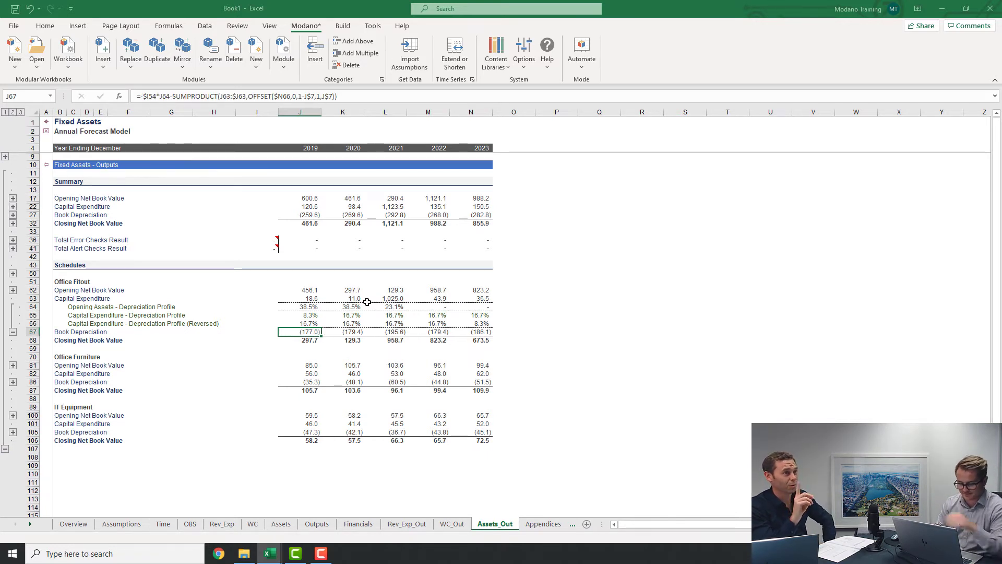
Trace the cell references of the Office Fitout book depreciation formulas for 2019 and 2022 and review the depreciation profile rows
{"action": "key", "text": "F2"}
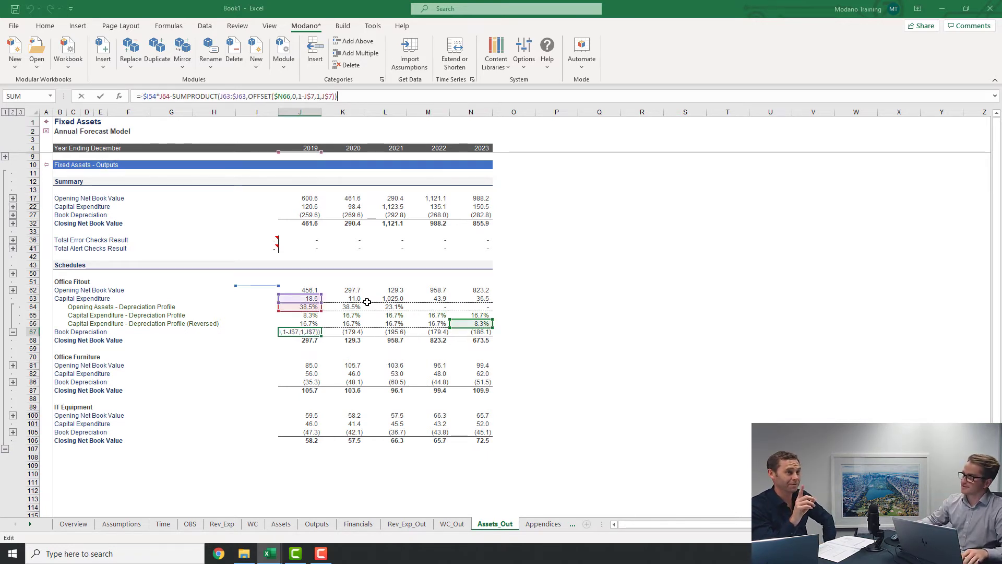
{"action": "key", "text": "Escape"}
{"action": "key", "text": "Right"}
{"action": "key", "text": "Right"}
{"action": "key", "text": "Right"}
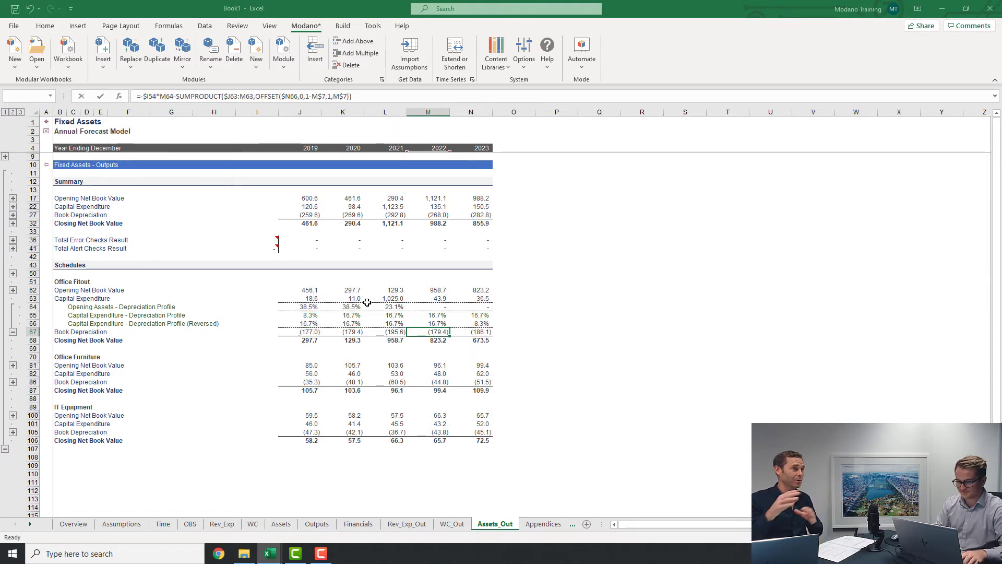
{"action": "key", "text": "F2"}
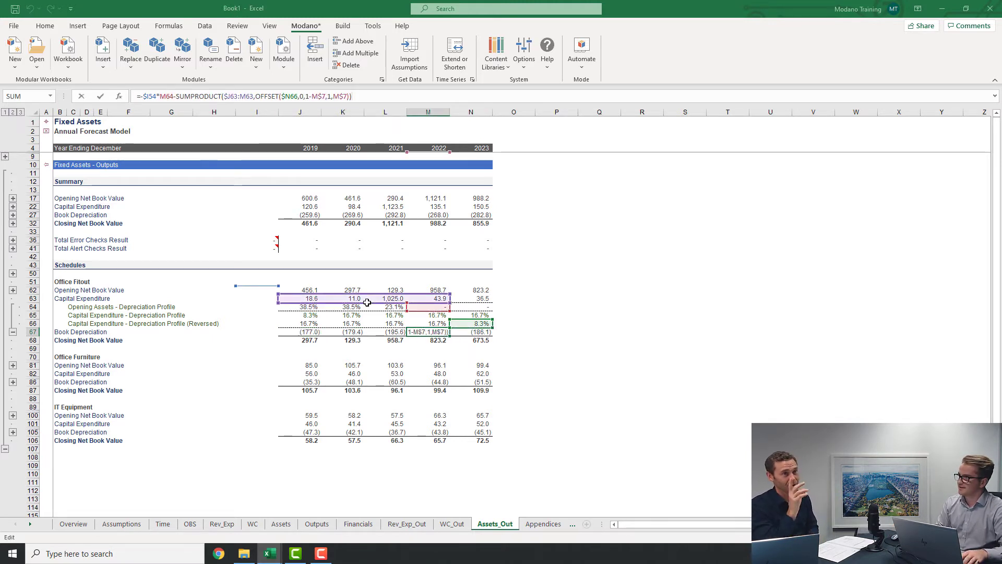
{"action": "key", "text": "Escape"}
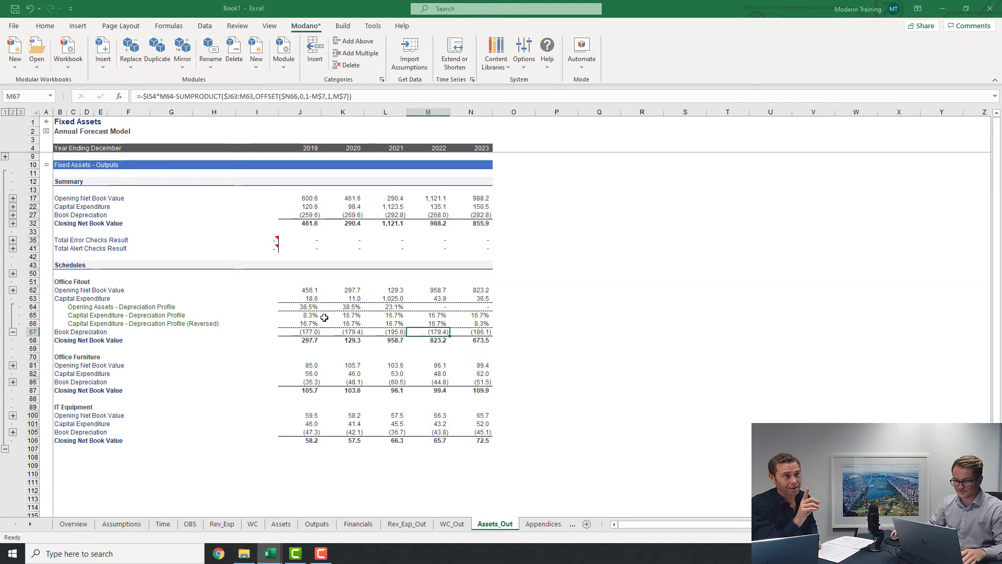
{"action": "left_click_drag", "start_coordinate": [312, 308], "coordinate": [465, 331]}
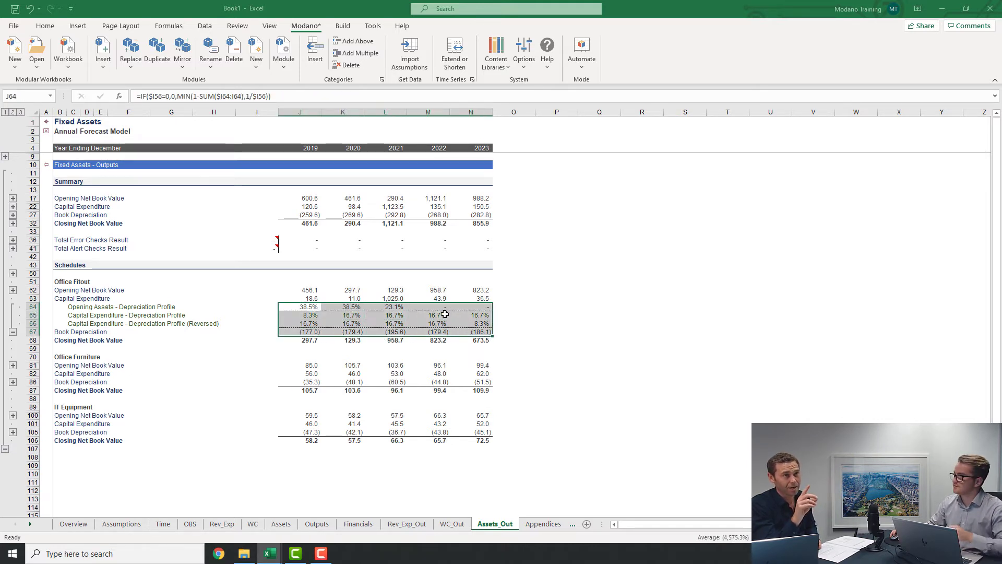
{"action": "left_click", "coordinate": [319, 332]}
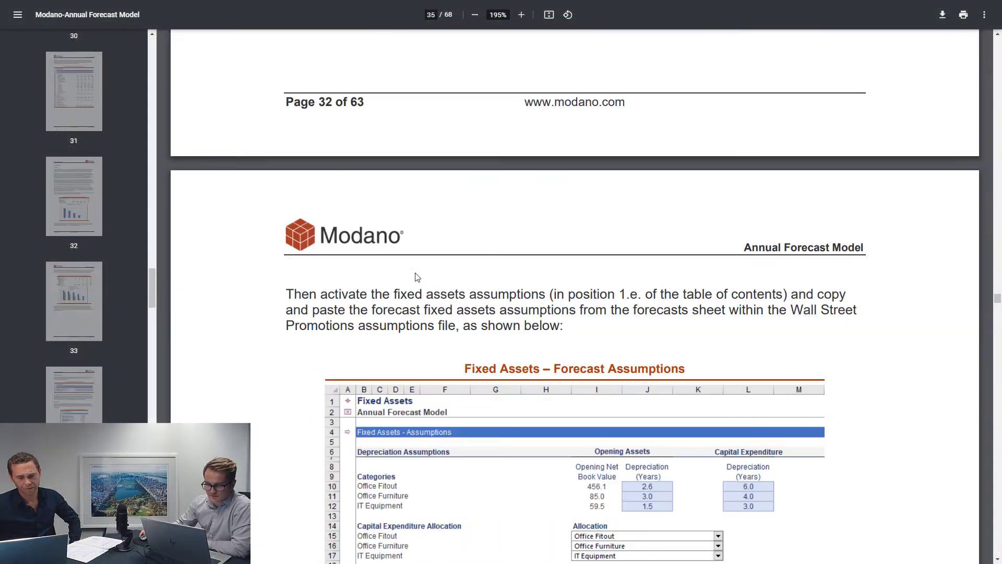
Read the Fixed Assets – Financial Statement Impacts (2019) diagram and its notes in the Annual Forecast Model PDF guide
{"action": "scroll", "coordinate": [417, 274], "scroll_direction": "down", "scroll_amount": 20}
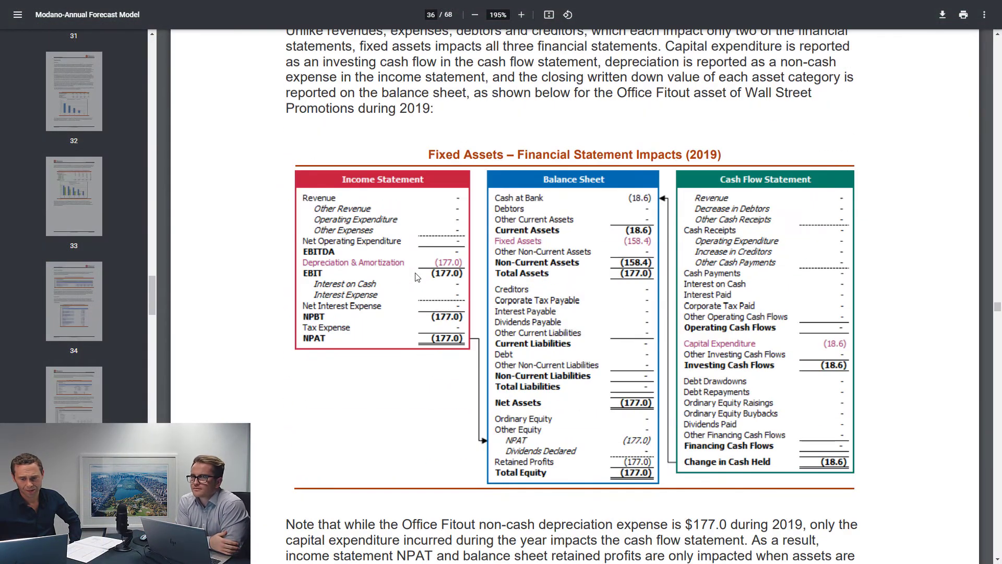
{"action": "scroll", "coordinate": [417, 277], "scroll_direction": "down", "scroll_amount": 2}
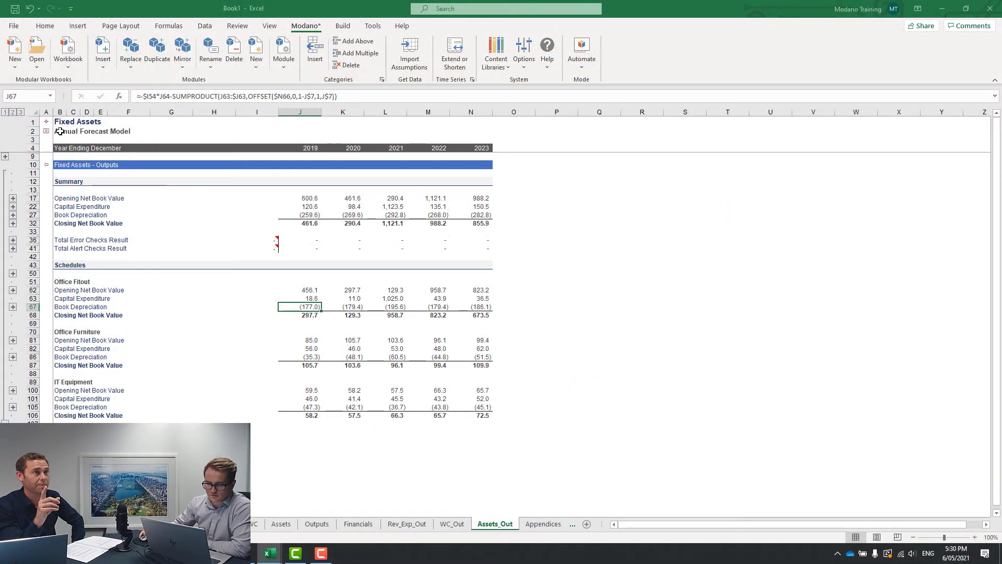
Go to the Financial Statements through the table of contents, expand Total Depreciation & Amortization and examine the linked 2019 Office Fitout depreciation
{"action": "left_click", "coordinate": [45, 123]}
{"action": "left_click", "coordinate": [46, 125]}
{"action": "left_click", "coordinate": [116, 257]}
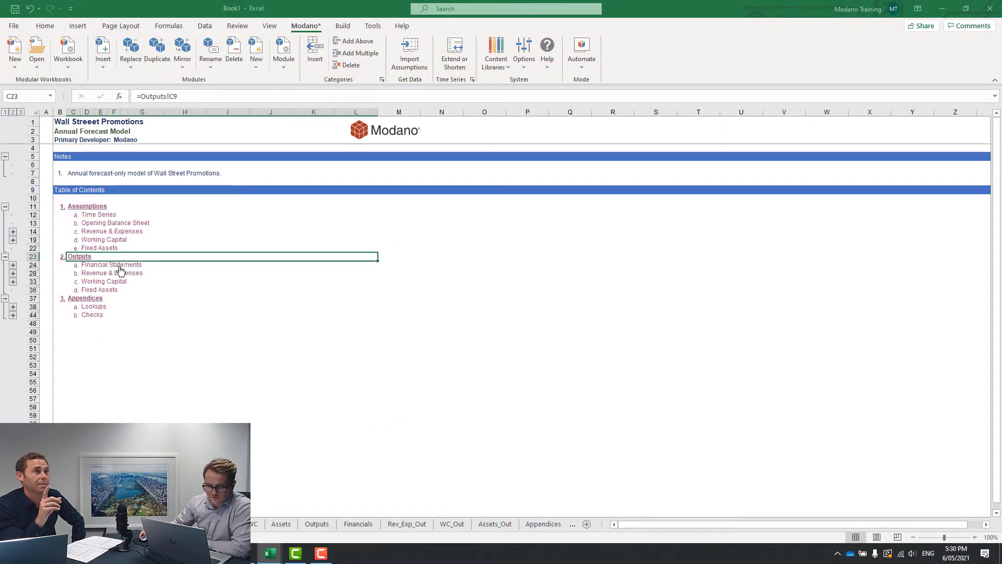
{"action": "scroll", "coordinate": [306, 222], "scroll_direction": "up", "scroll_amount": 5}
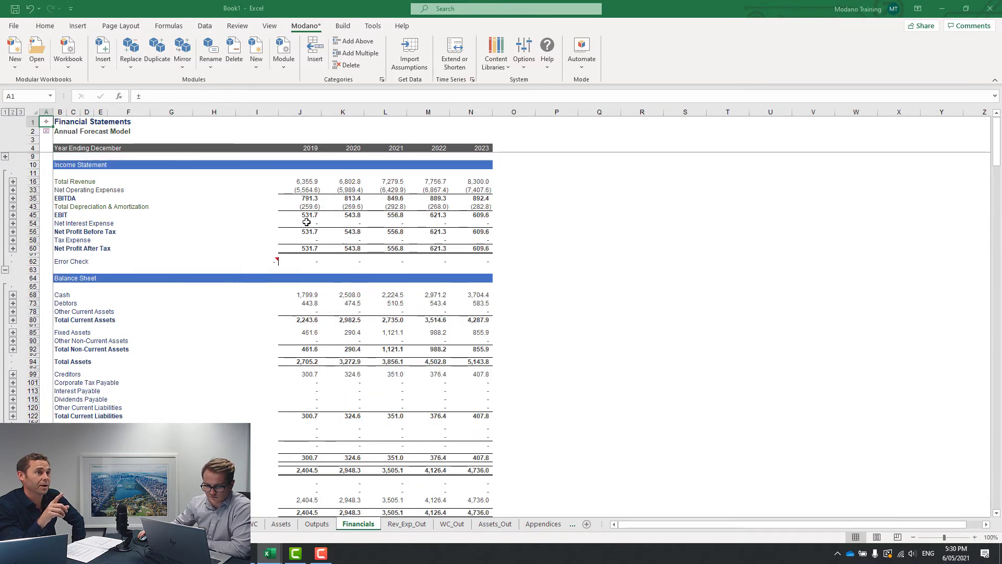
{"action": "left_click", "coordinate": [12, 207]}
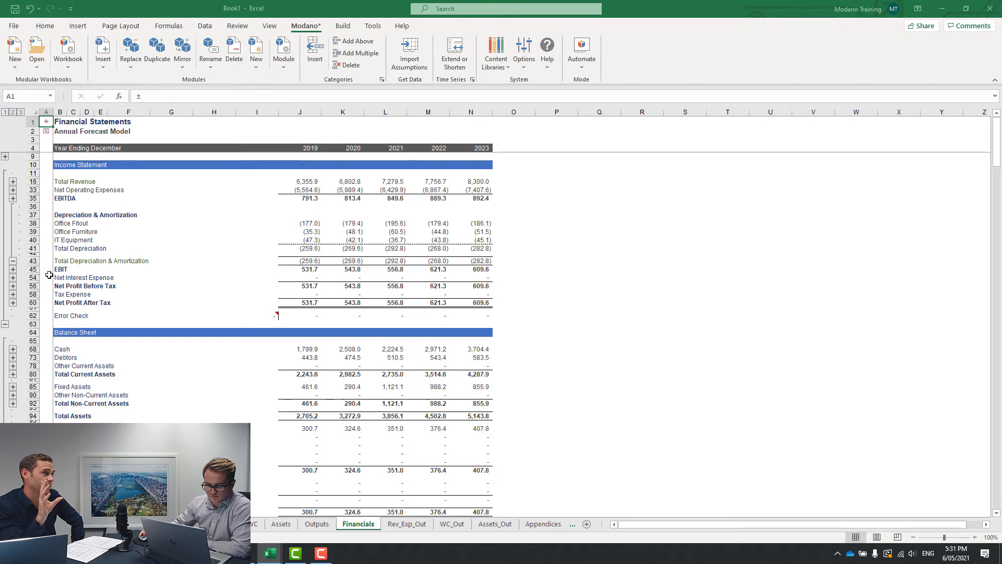
{"action": "left_click", "coordinate": [58, 199]}
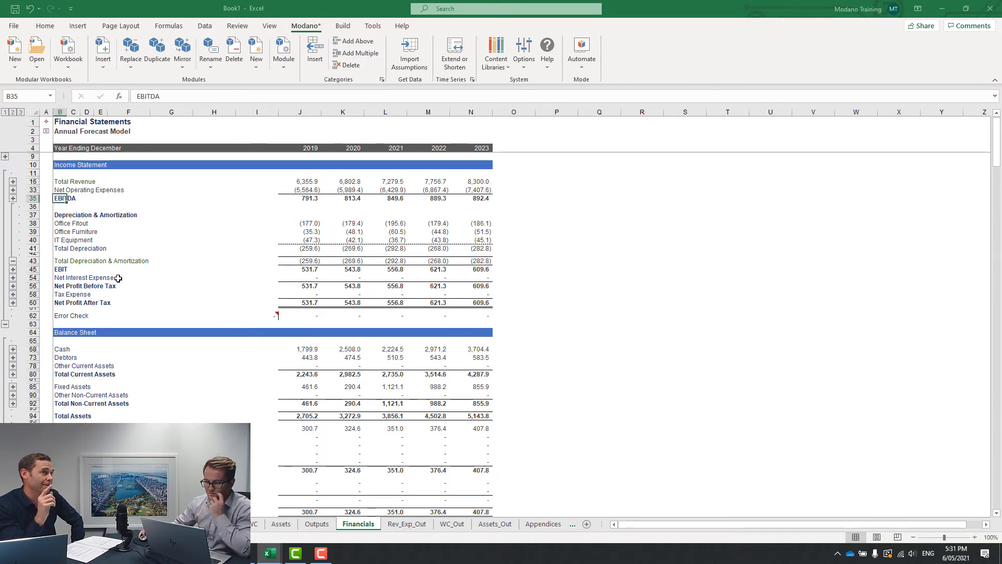
{"action": "left_click", "coordinate": [60, 261]}
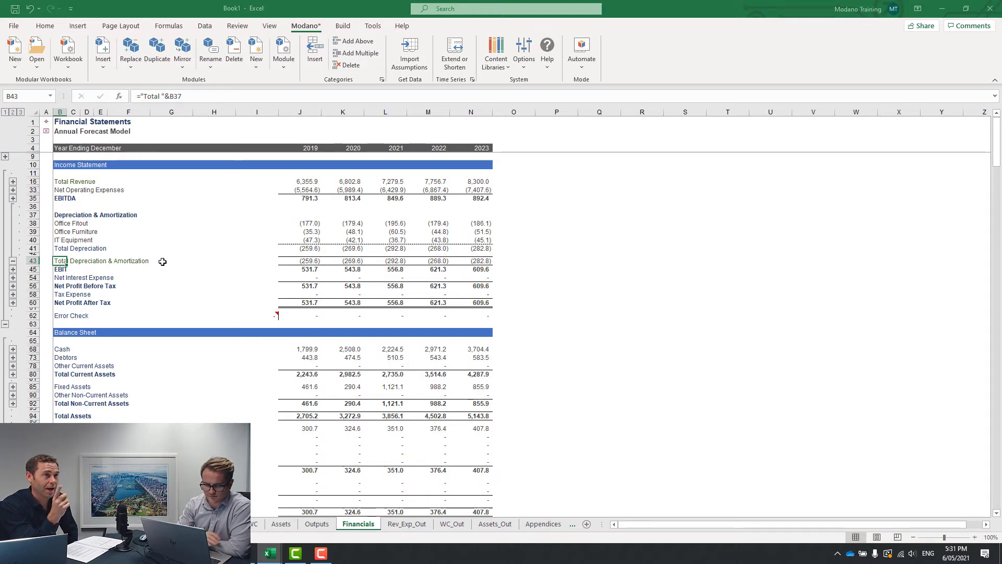
{"action": "left_click", "coordinate": [303, 226]}
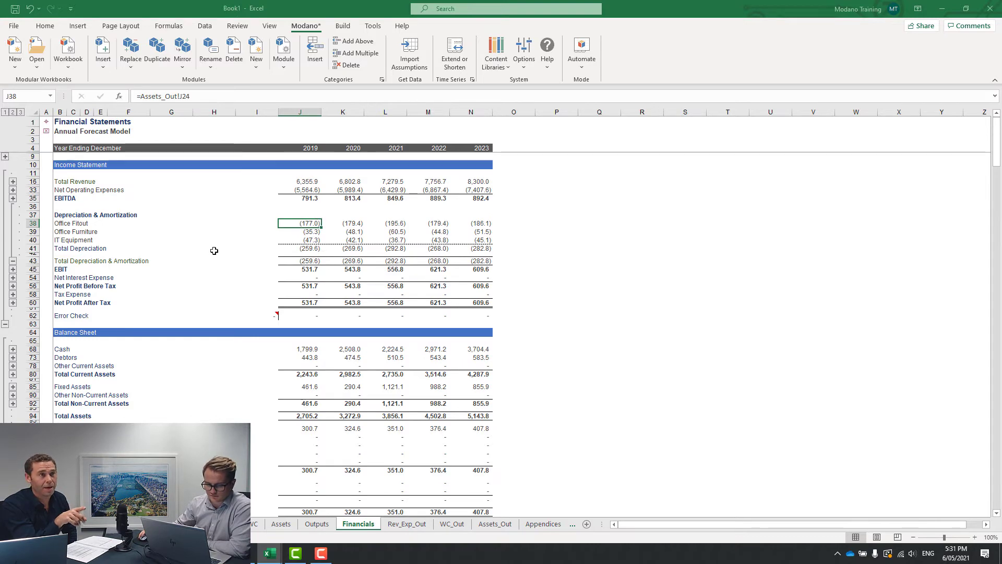
Expand Fixed Assets Capital Expenditure in the direct cash flow statement and examine the link behind the 2019 Office Fitout outflow
{"action": "scroll", "coordinate": [301, 265], "scroll_direction": "down", "scroll_amount": 2}
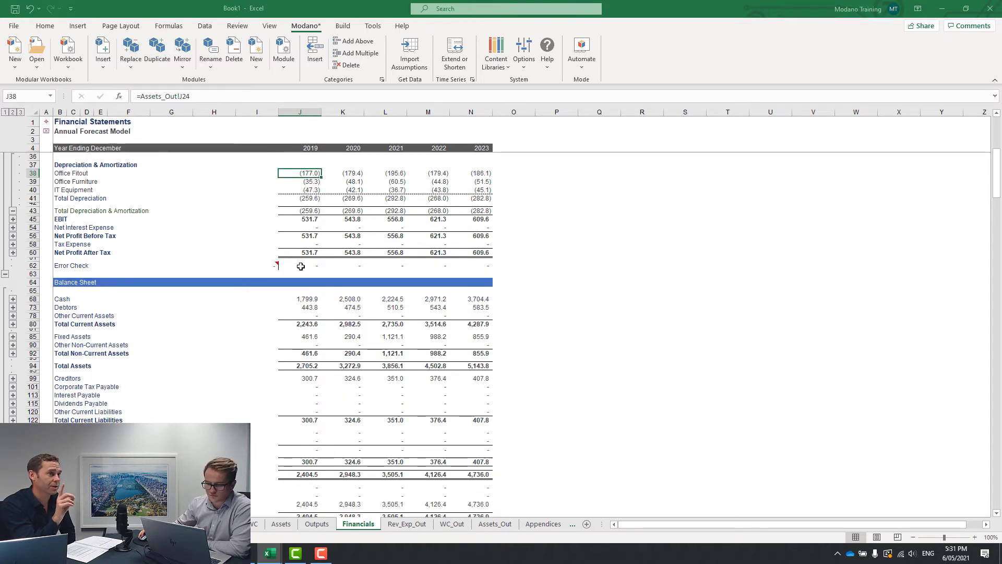
{"action": "scroll", "coordinate": [301, 265], "scroll_direction": "down", "scroll_amount": 13}
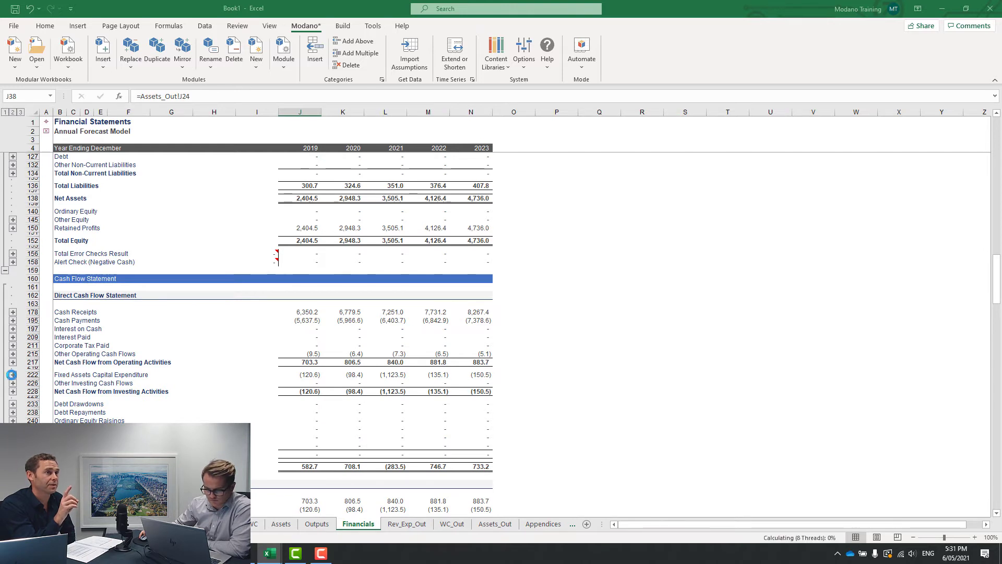
{"action": "left_click", "coordinate": [12, 375]}
{"action": "left_click_drag", "start_coordinate": [32, 374], "coordinate": [32, 391]}
{"action": "left_click", "coordinate": [306, 375]}
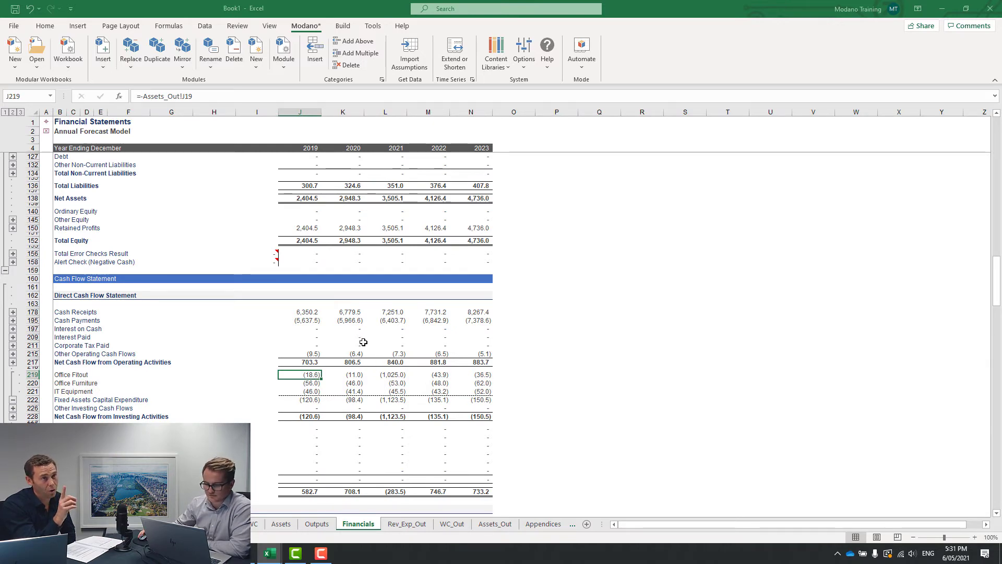
Expand the Fixed Assets line in the balance sheet to show its individual asset categories
{"action": "scroll", "coordinate": [322, 335], "scroll_direction": "up", "scroll_amount": 9}
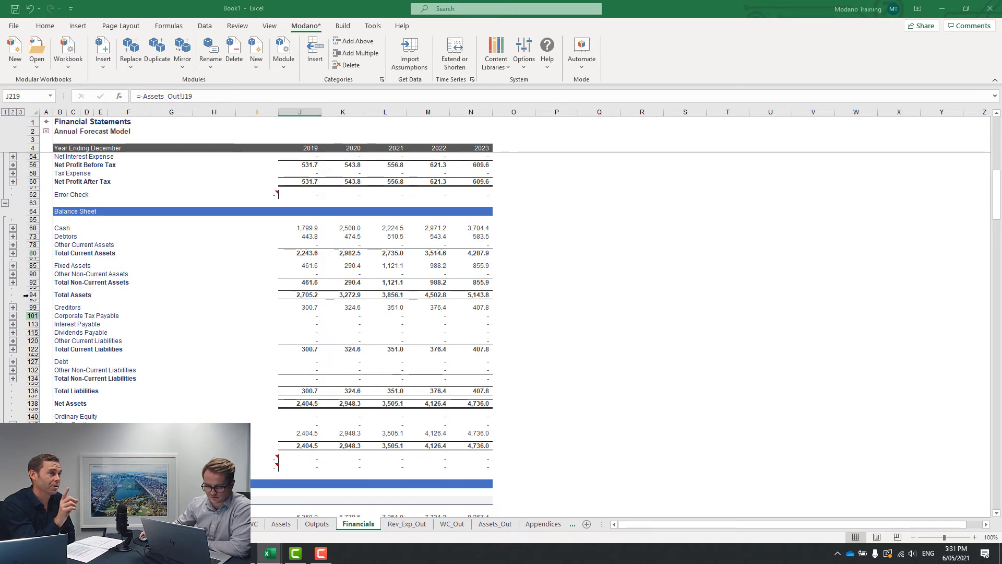
{"action": "left_click", "coordinate": [12, 265]}
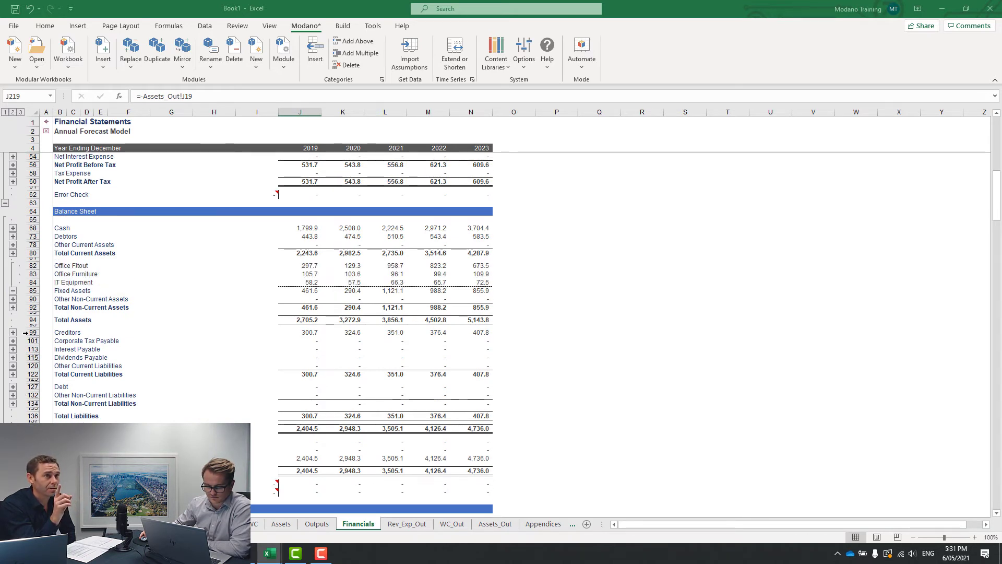
Examine the link behind the 2019 Office Fitout balance and compare it with the Office Fitout entry in the Opening Balance Sheet
{"action": "left_click", "coordinate": [294, 267]}
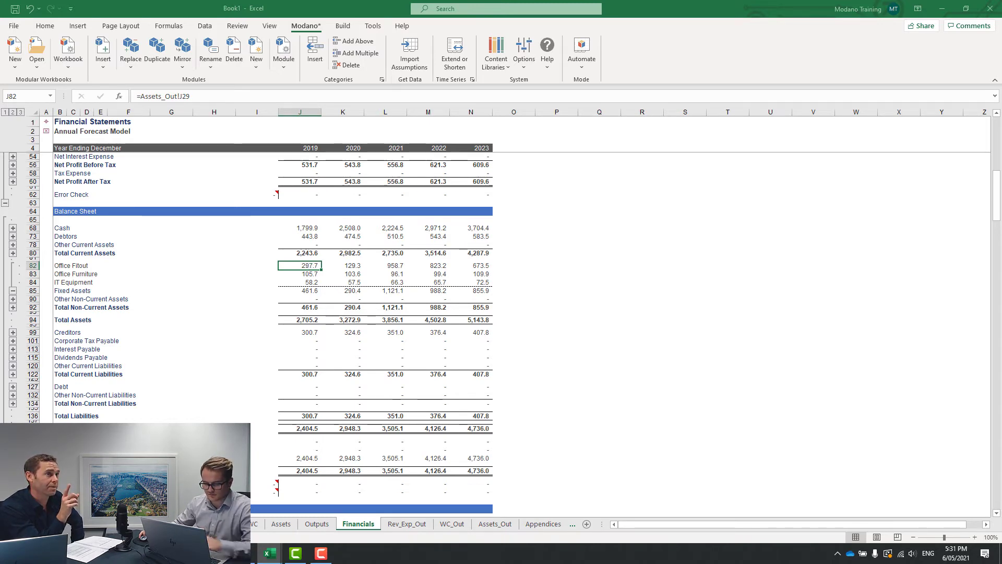
{"action": "left_click", "coordinate": [185, 524]}
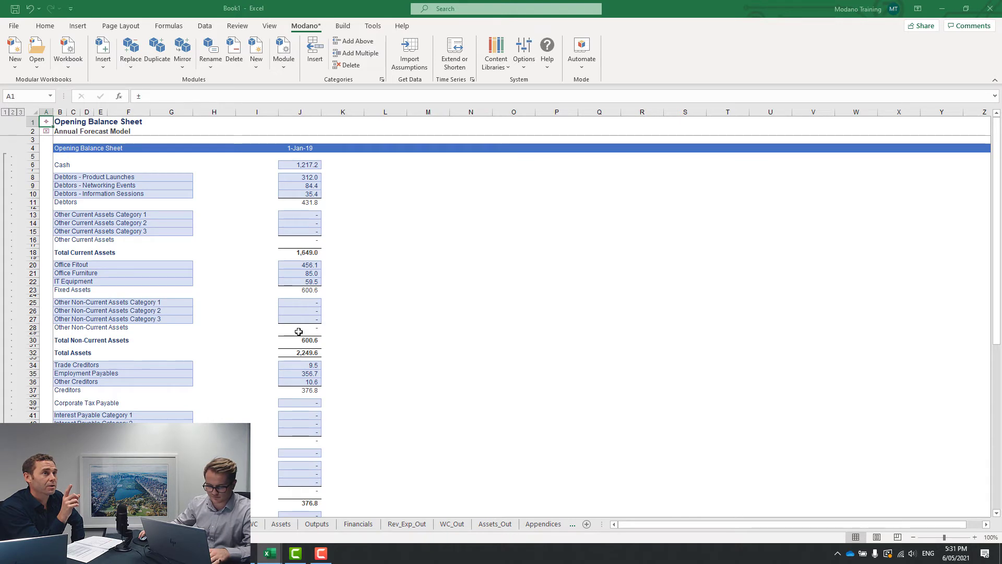
{"action": "left_click", "coordinate": [298, 265]}
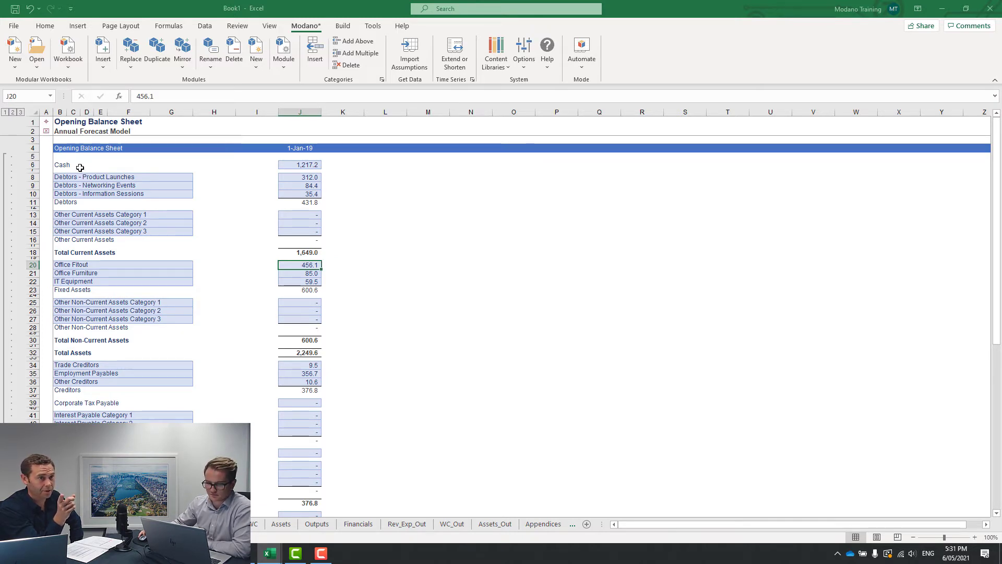
{"action": "left_click", "coordinate": [45, 123]}
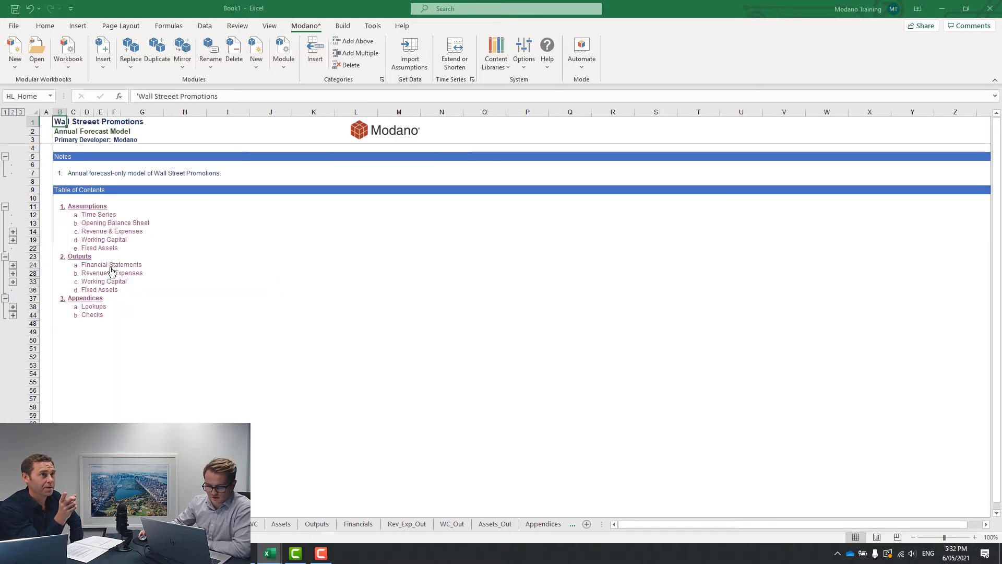
{"action": "left_click", "coordinate": [111, 271]}
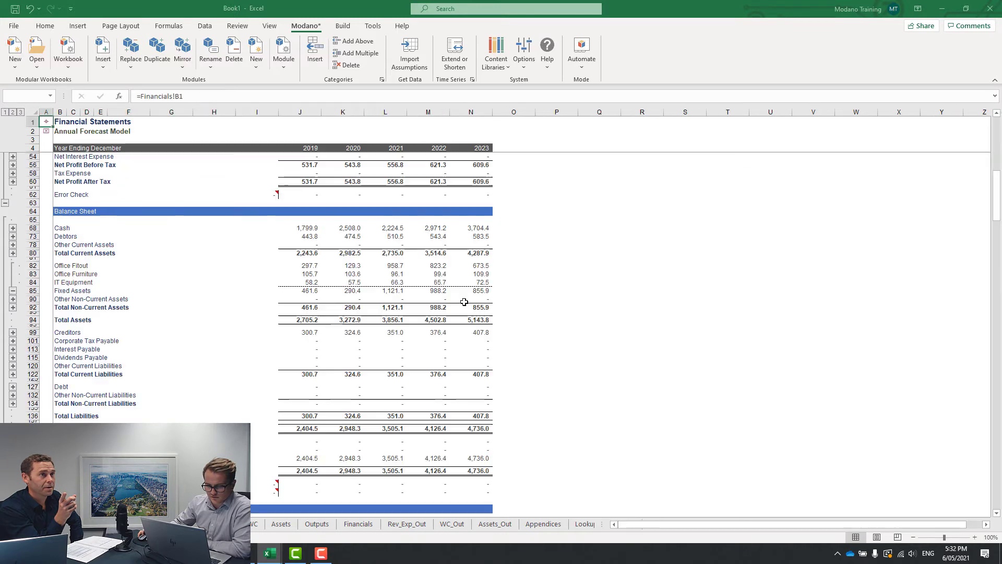
{"action": "left_click", "coordinate": [308, 268]}
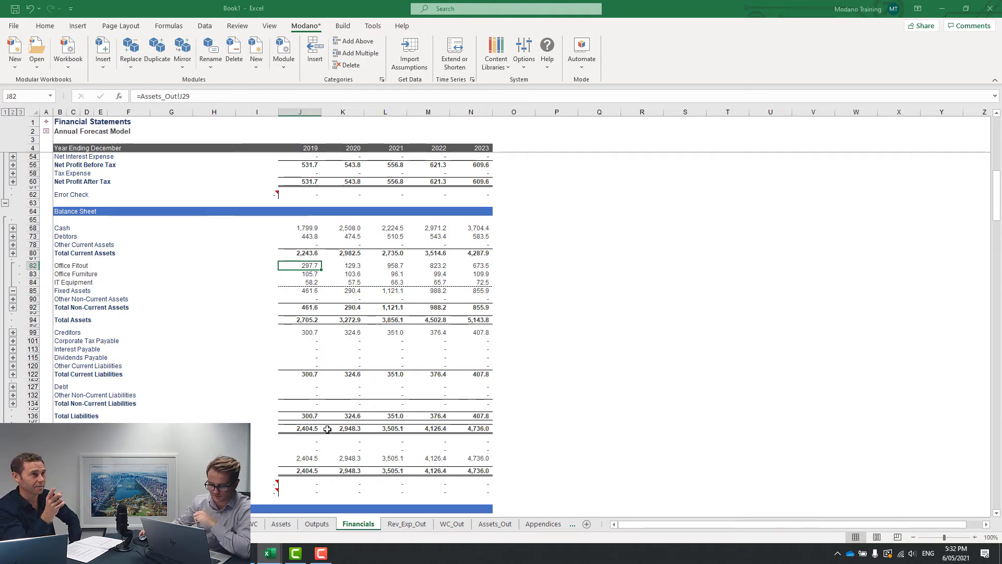
Go to the Fixed Assets outputs, expand Total Error Checks Result and examine the 2019 Balance Check formula
{"action": "left_click", "coordinate": [282, 523]}
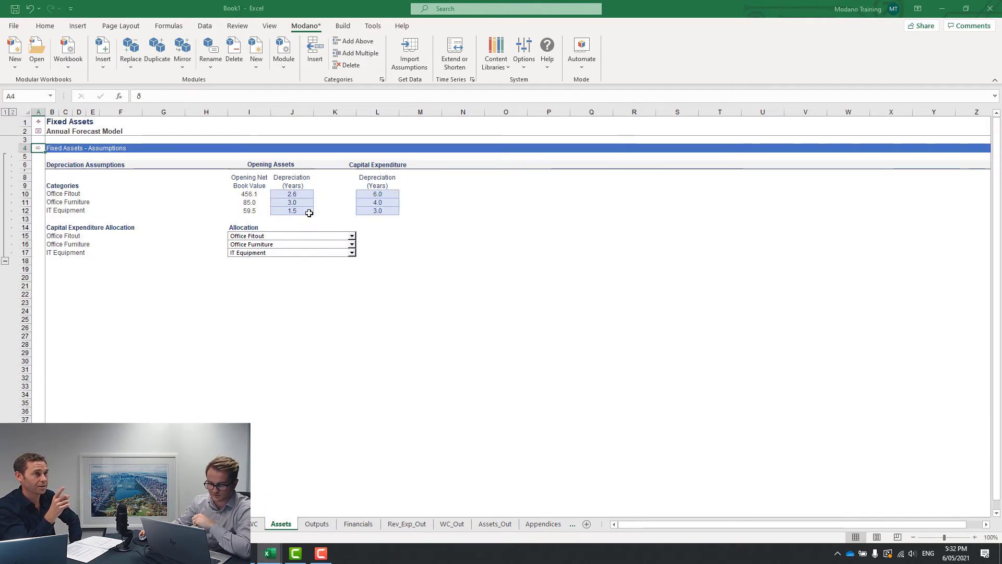
{"action": "left_click", "coordinate": [38, 148]}
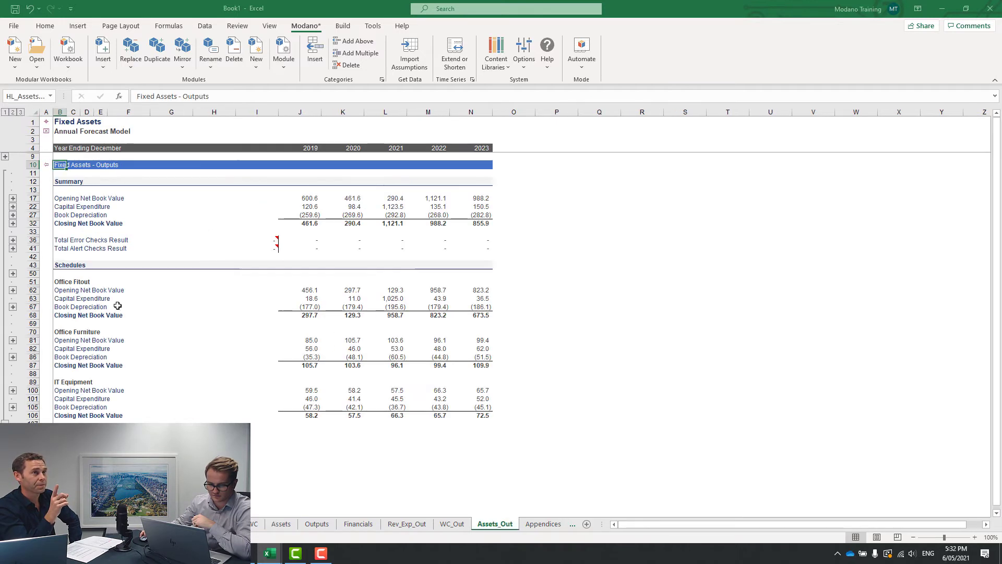
{"action": "left_click", "coordinate": [13, 240]}
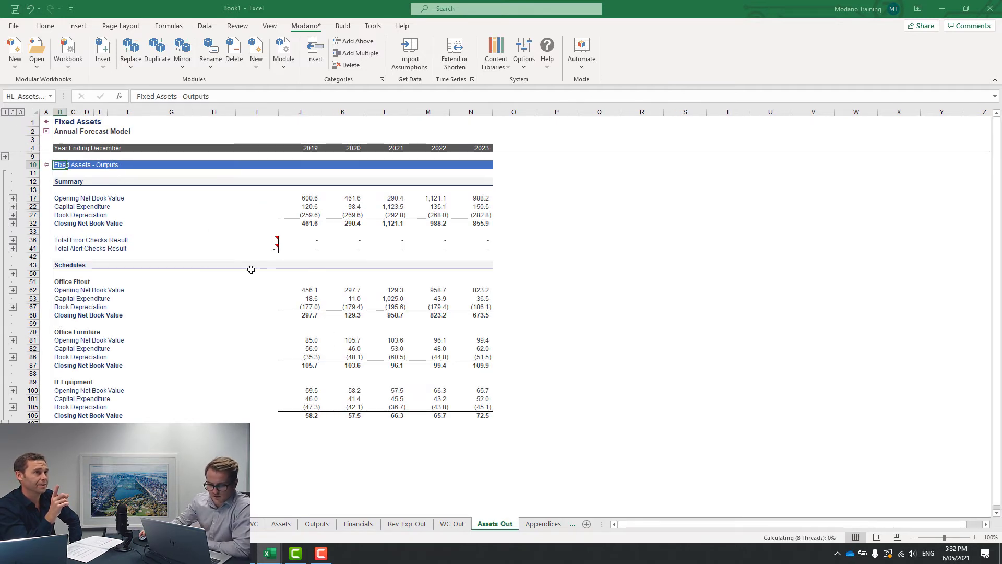
{"action": "double_click", "coordinate": [302, 248]}
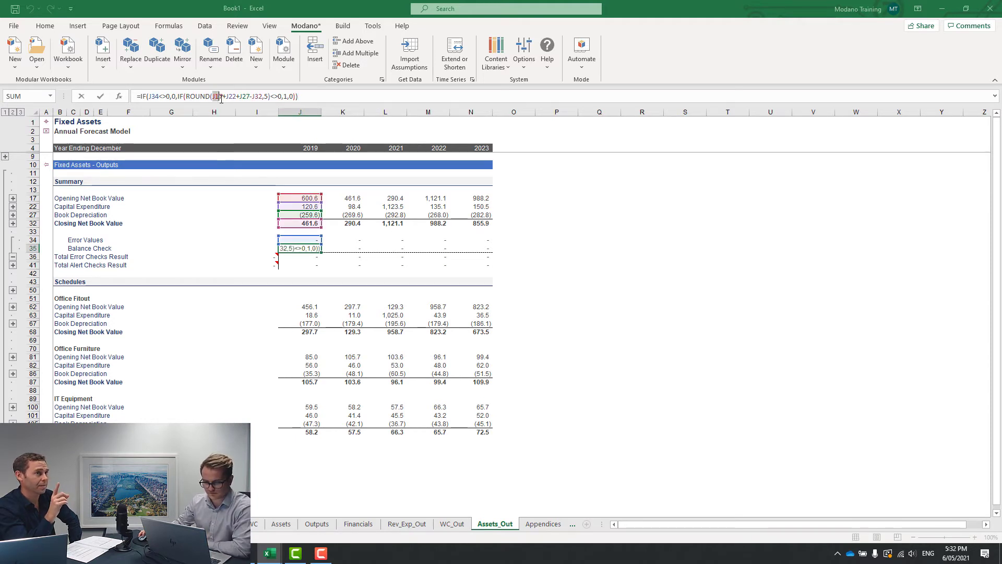
{"action": "left_click_drag", "start_coordinate": [212, 96], "coordinate": [263, 103]}
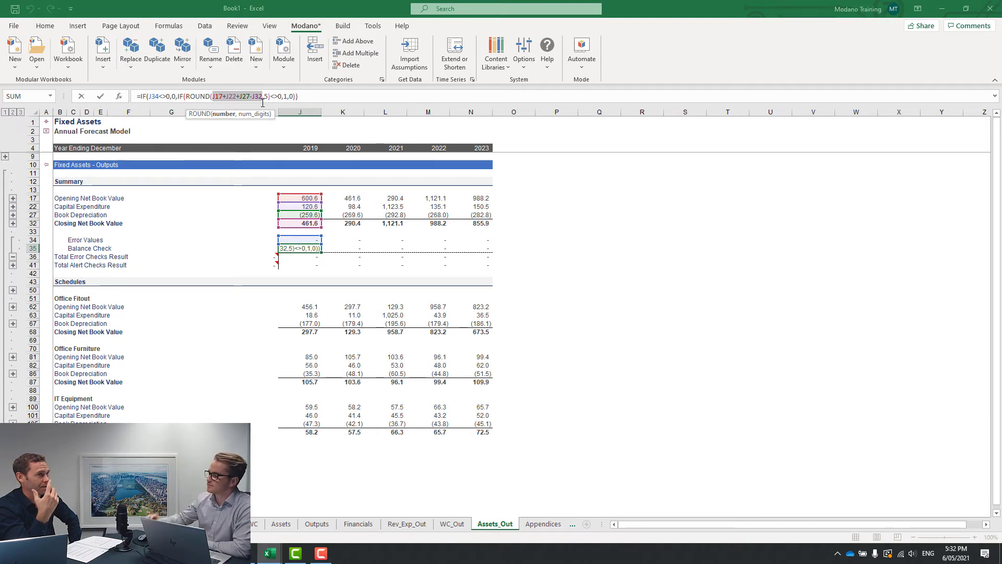
{"action": "key", "text": "Escape"}
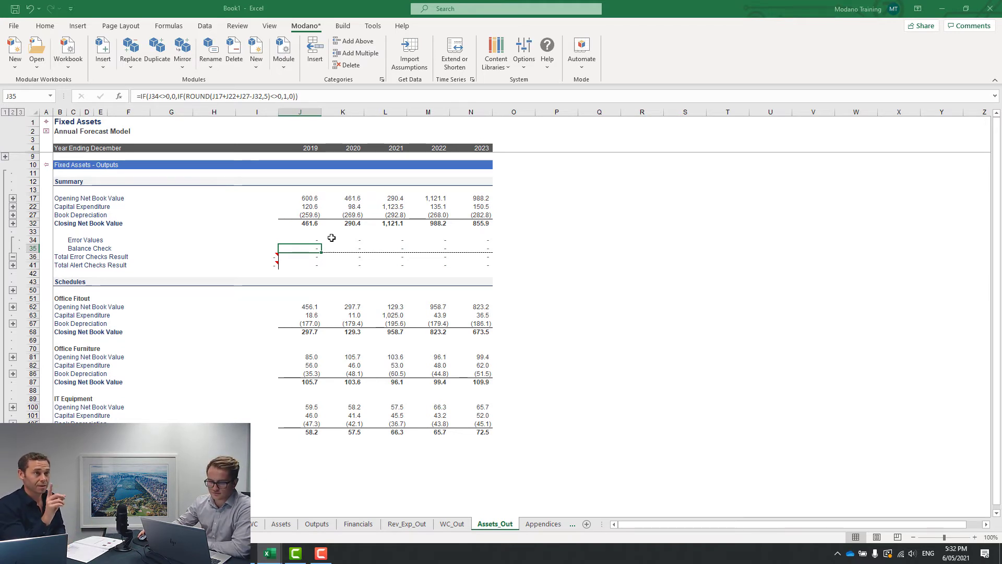
Show the Fixed Assets module's links in the maximized Project Manager to examine its precedent and dependent modules
{"action": "left_click", "coordinate": [344, 26]}
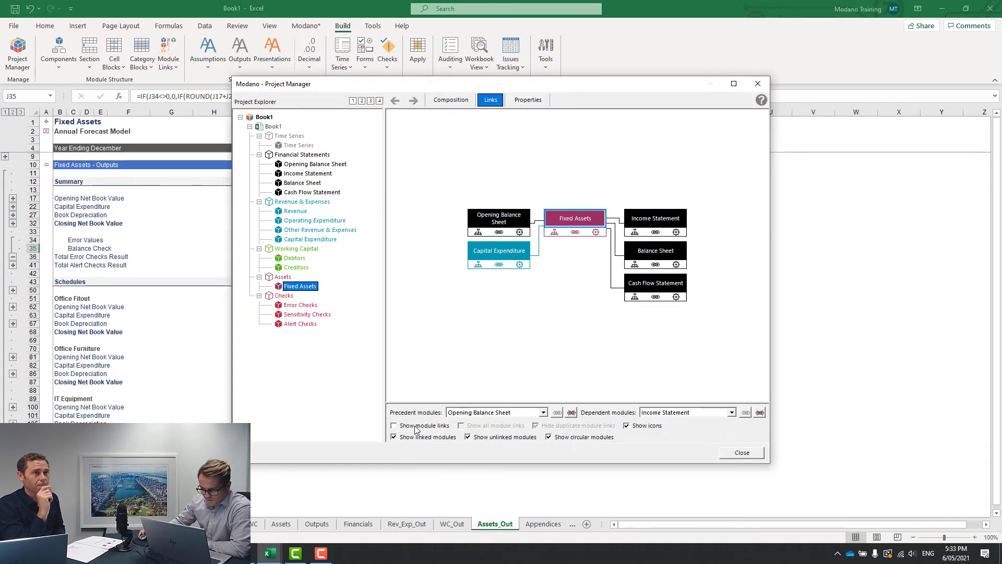
{"action": "left_click", "coordinate": [416, 426]}
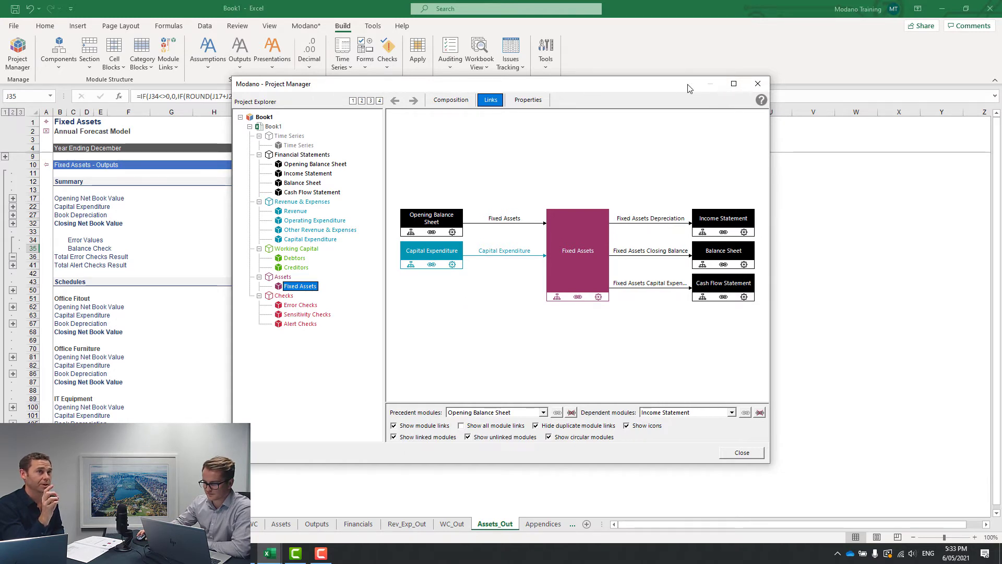
{"action": "left_click_drag", "start_coordinate": [689, 87], "coordinate": [649, 89]}
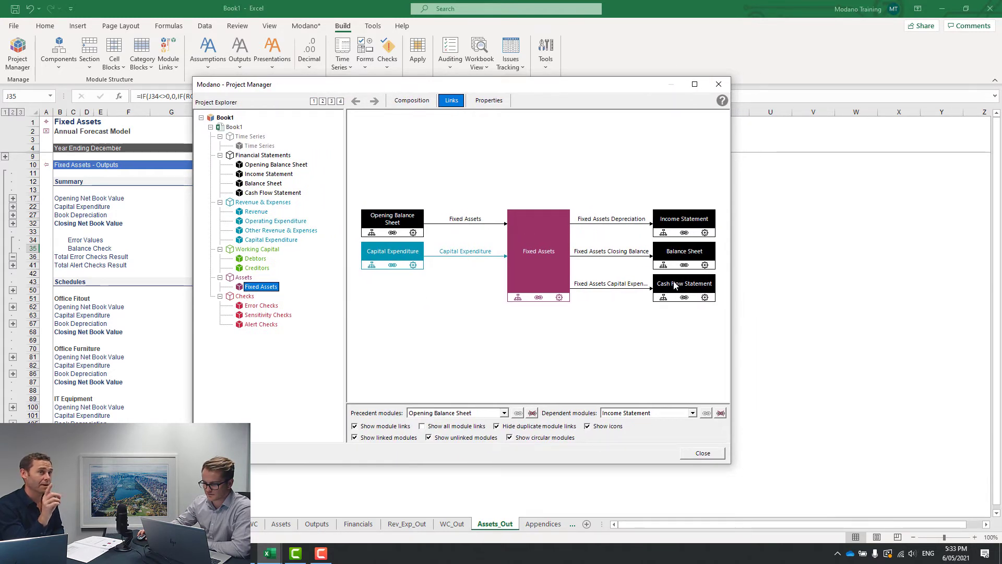
{"action": "left_click", "coordinate": [694, 85]}
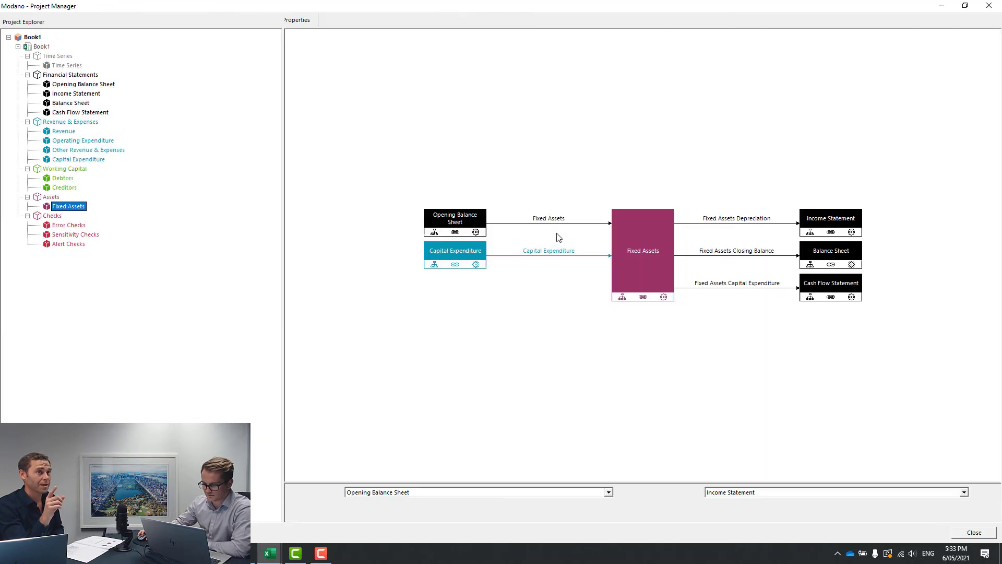
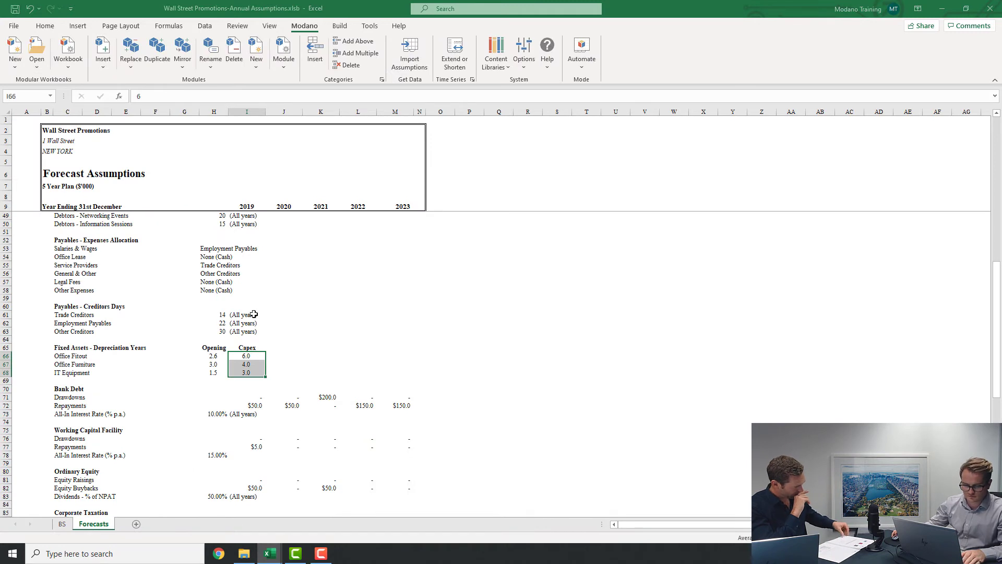
Copy the Debt Interest Payable label from the assumptions workbook's balance sheet over Interest Payable Category 1 in the Book1 Opening Balance Sheet
{"action": "left_click", "coordinate": [62, 524]}
{"action": "left_click", "coordinate": [224, 268]}
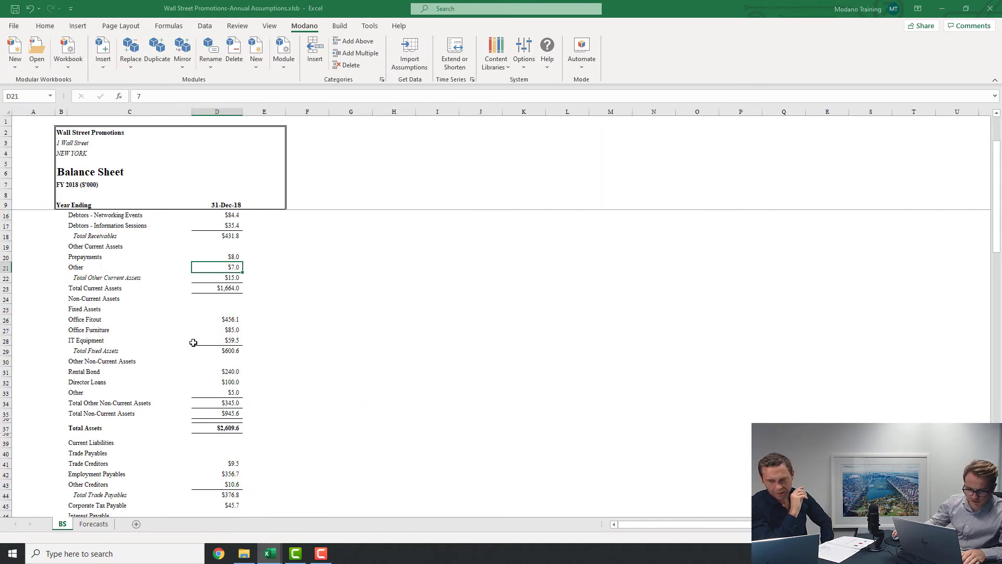
{"action": "scroll", "coordinate": [190, 336], "scroll_direction": "down", "scroll_amount": 6}
{"action": "scroll", "coordinate": [191, 334], "scroll_direction": "down", "scroll_amount": 1}
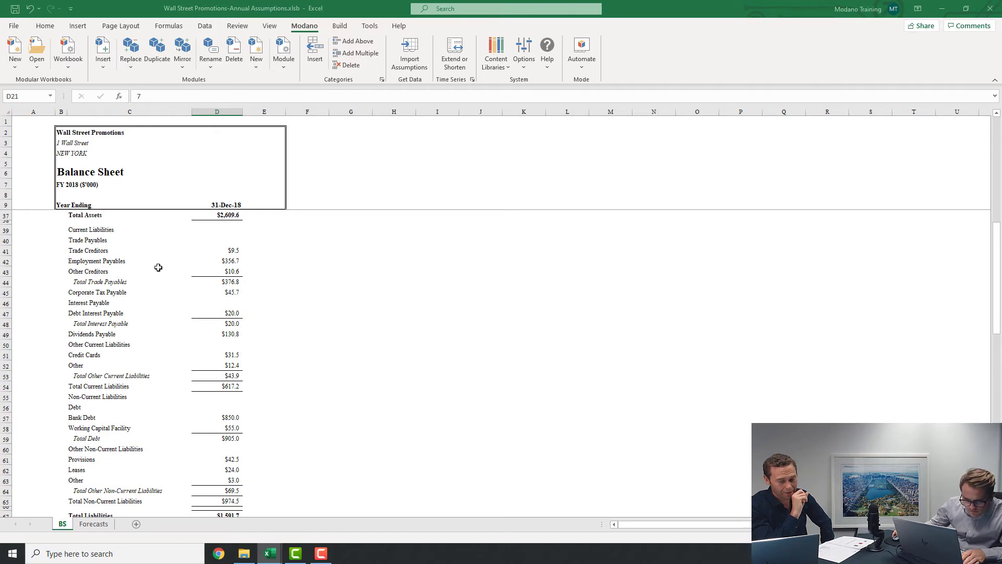
{"action": "left_click", "coordinate": [84, 304]}
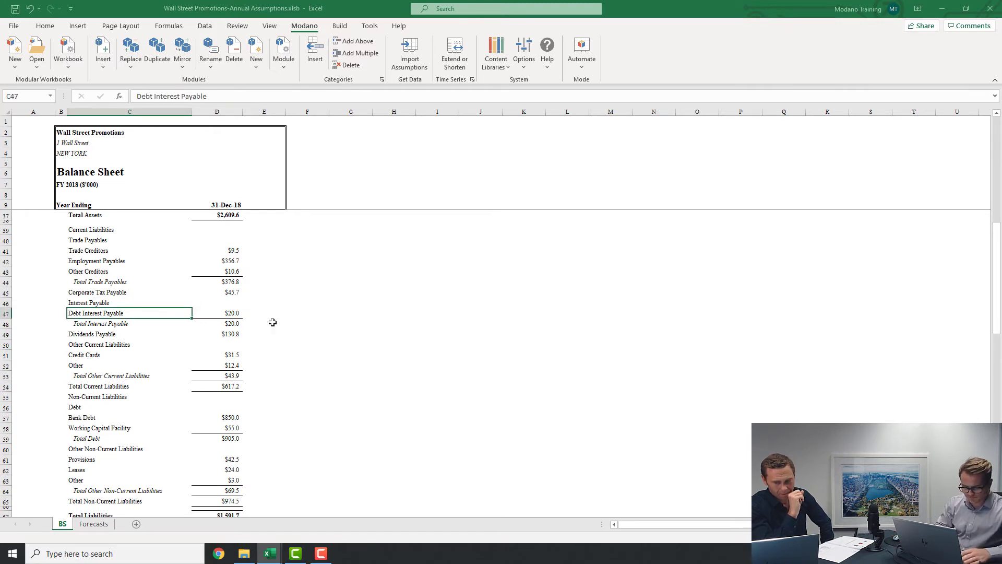
{"action": "key", "text": "ctrl+c"}
{"action": "key", "text": "alt+Tab"}
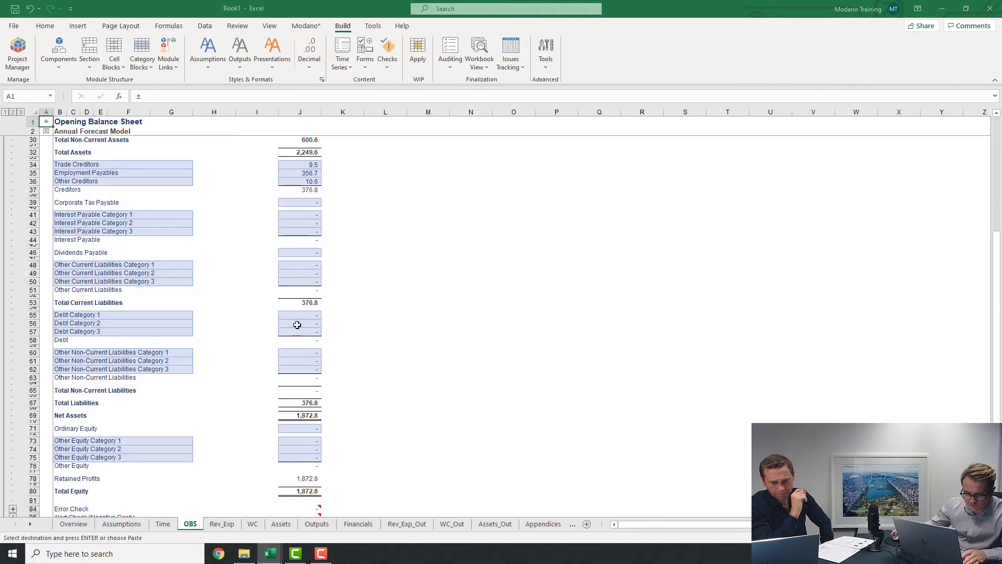
{"action": "scroll", "coordinate": [170, 222], "scroll_direction": "up", "scroll_amount": 2}
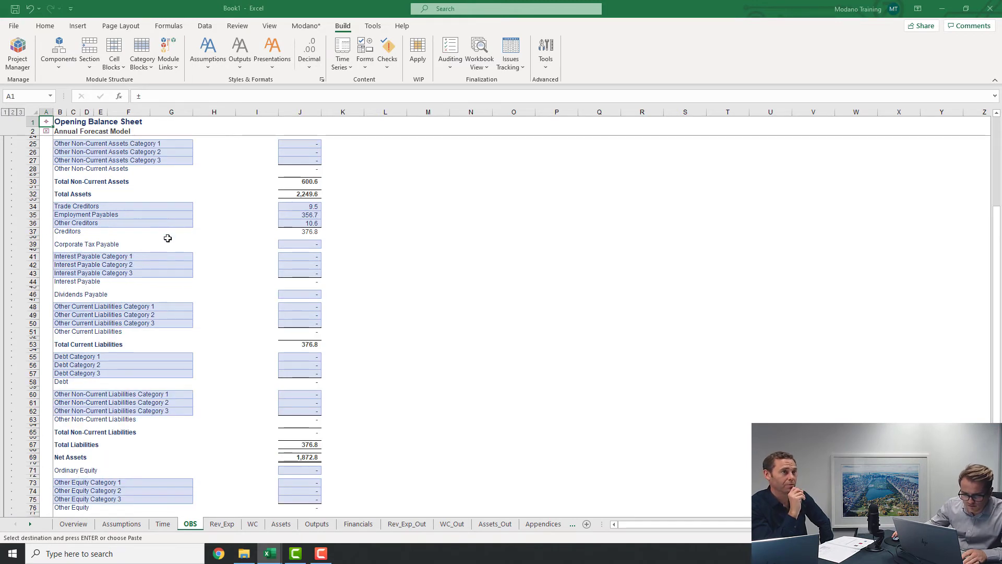
{"action": "left_click", "coordinate": [131, 256]}
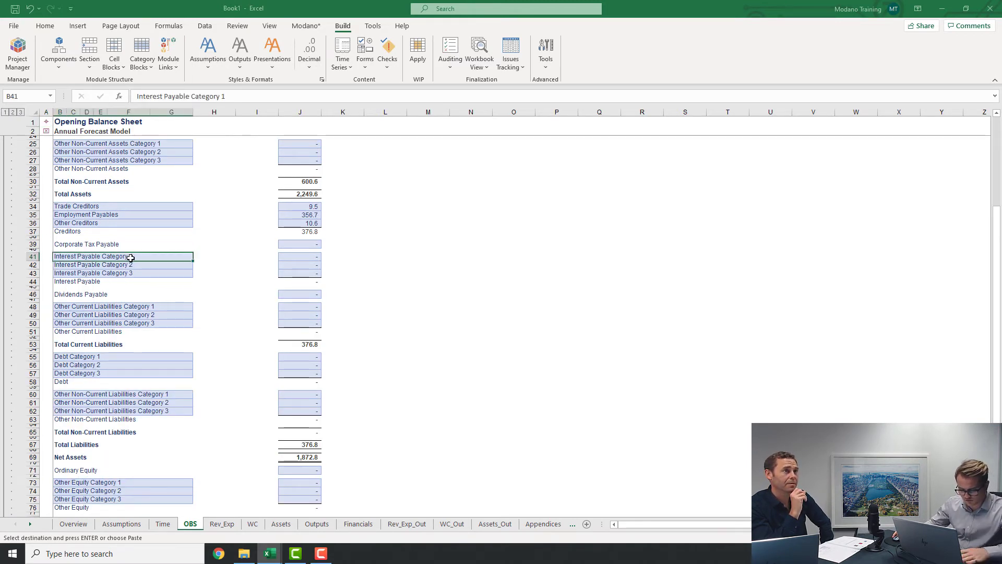
Copy the Debt Interest Payable balance of 20.0 from the assumptions workbook into its opening balance cell in Book1
{"action": "key", "text": "alt+Tab"}
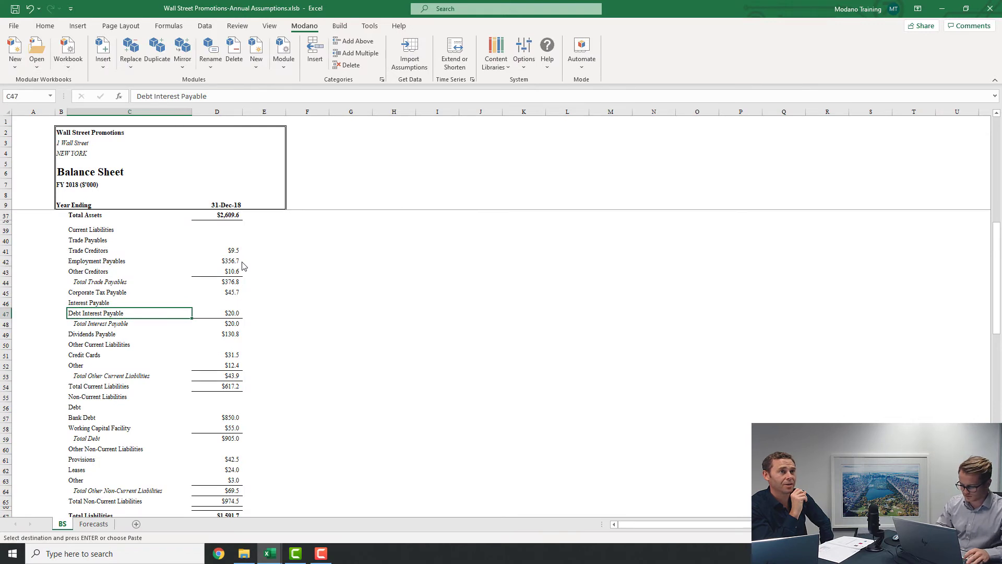
{"action": "key", "text": "alt+Tab"}
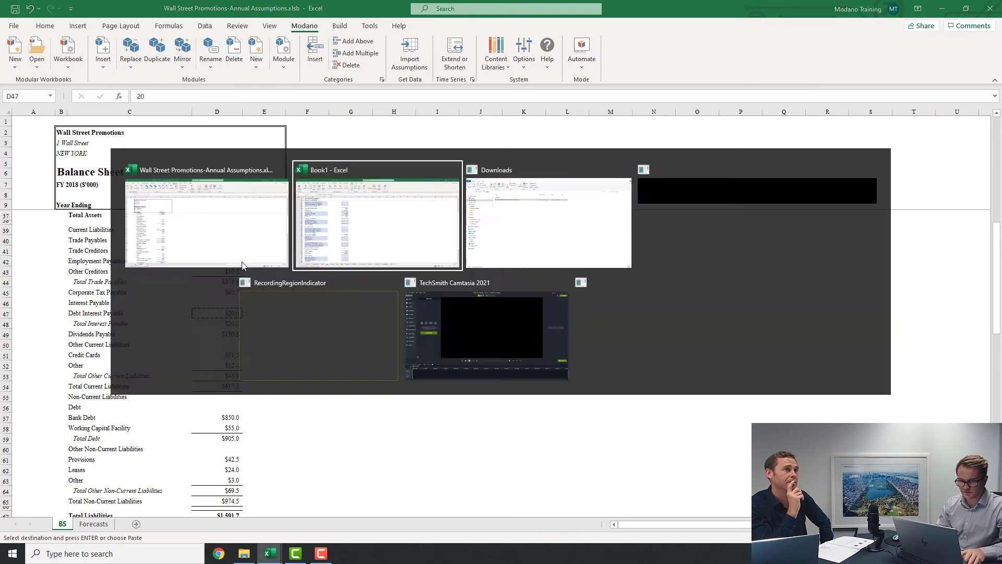
{"action": "key", "text": "ctrl+v"}
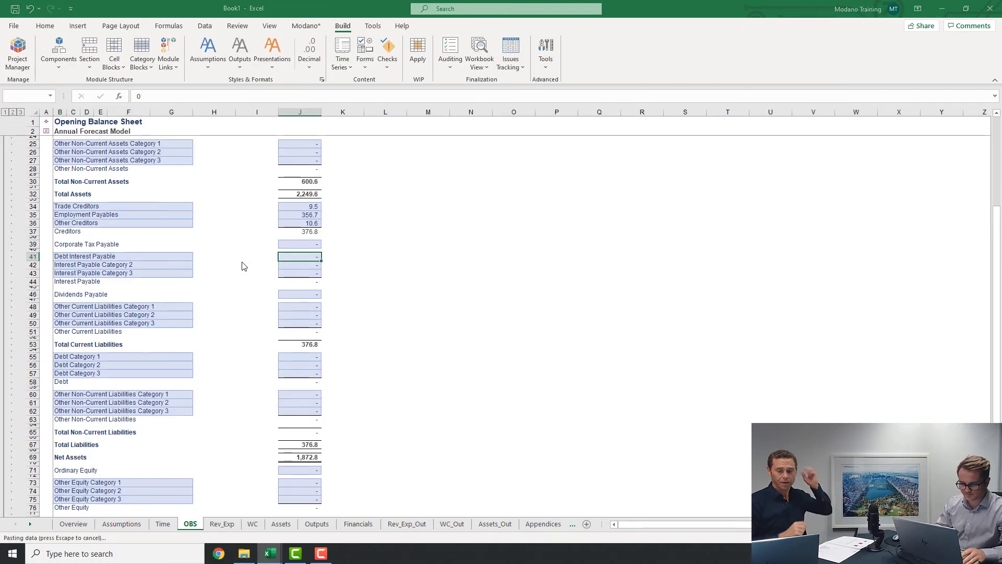
{"action": "key", "text": "Down"}
{"action": "key", "text": "shift+Down"}
{"action": "key", "text": "Escape"}
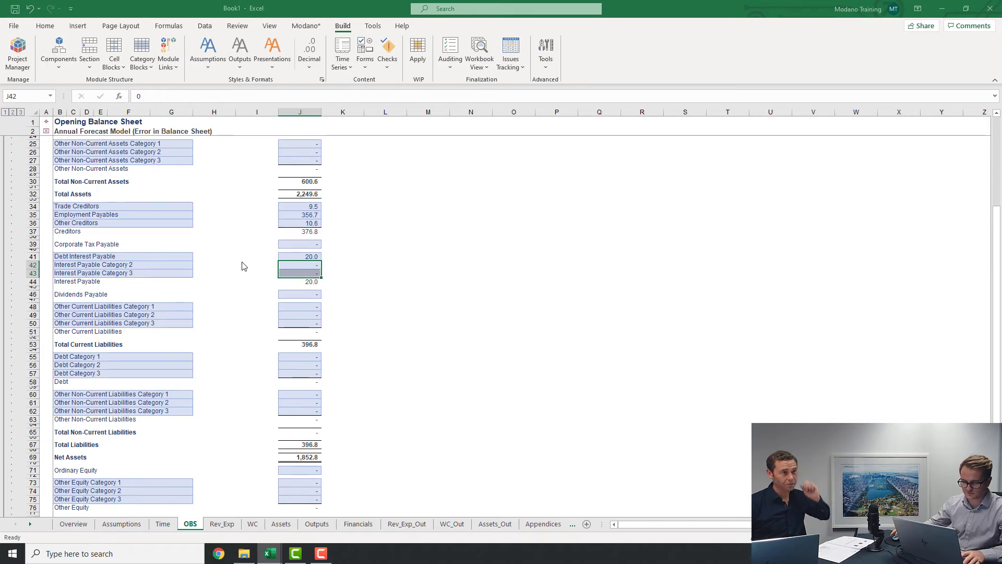
Rename Debt Category 1 and 2 as Bank Debt and Working Capital Facility using the labels from the assumptions workbook's balance sheet
{"action": "left_click", "coordinate": [297, 356]}
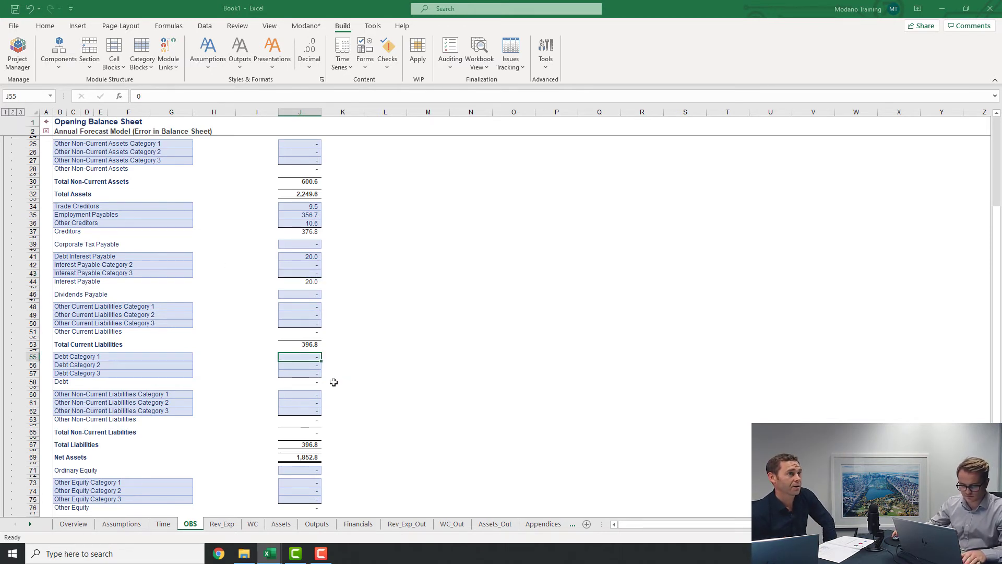
{"action": "left_click", "coordinate": [172, 358]}
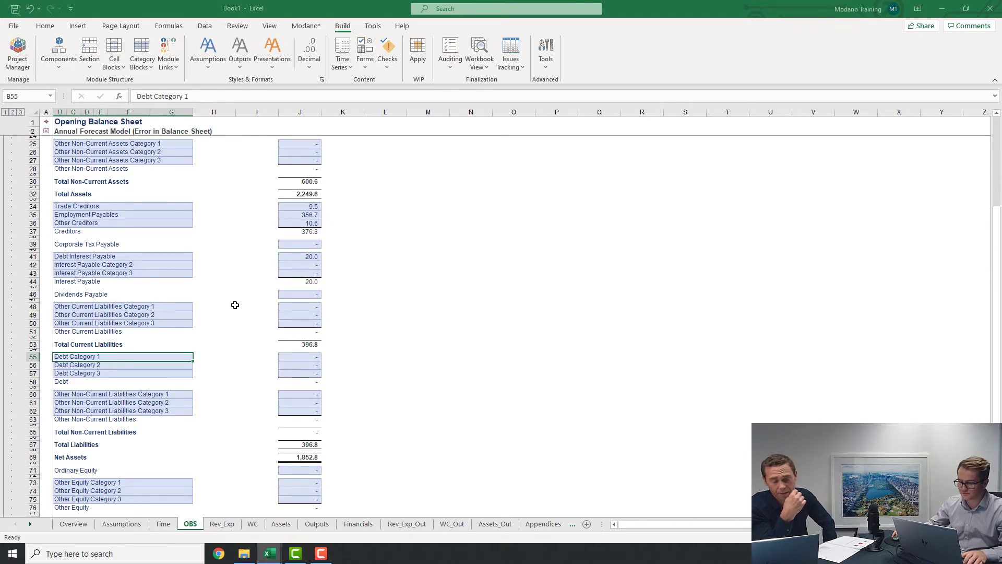
{"action": "key", "text": "alt+Tab"}
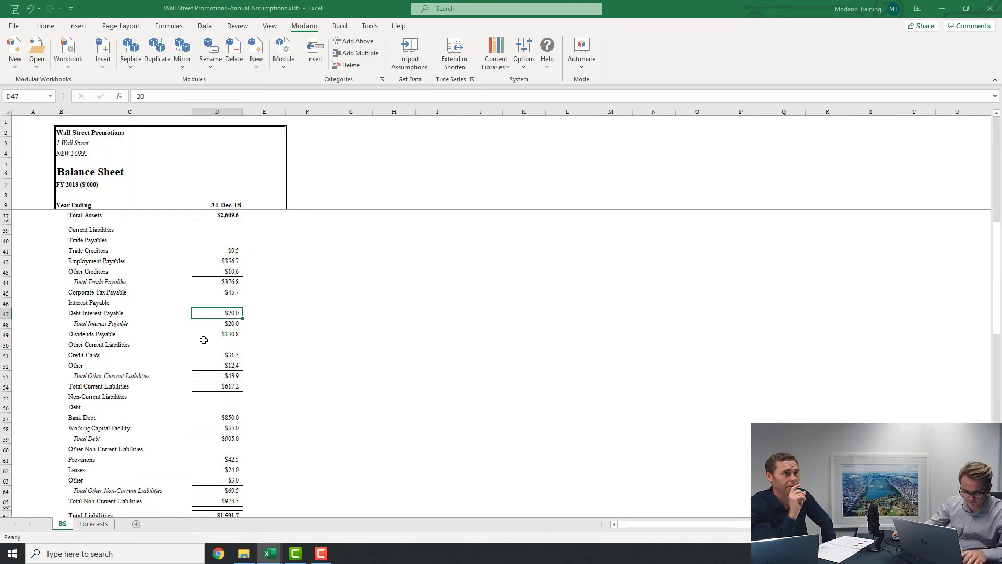
{"action": "left_click_drag", "start_coordinate": [74, 420], "coordinate": [76, 431]}
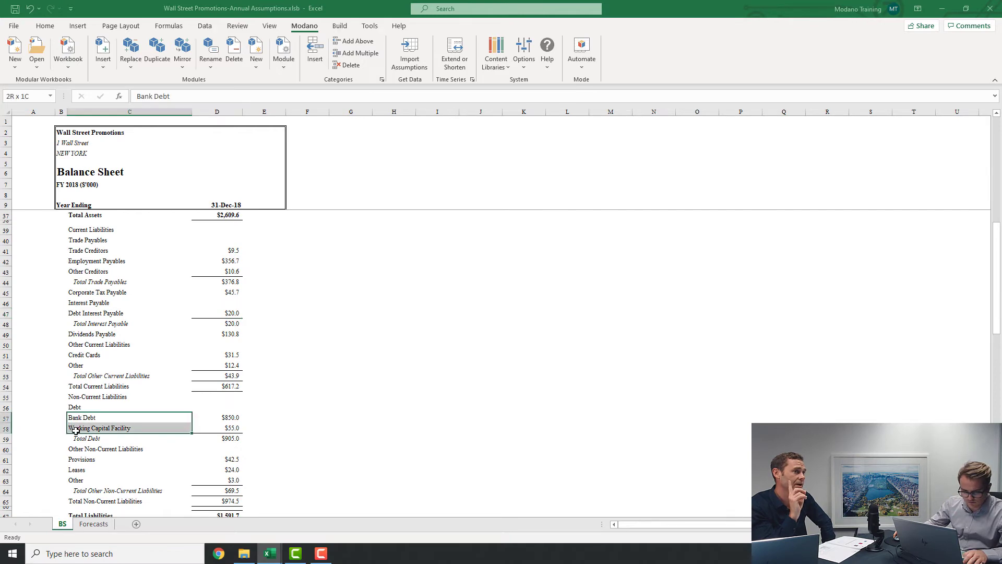
{"action": "key", "text": "ctrl+c"}
{"action": "key", "text": "alt+Tab"}
{"action": "left_click", "coordinate": [84, 359]}
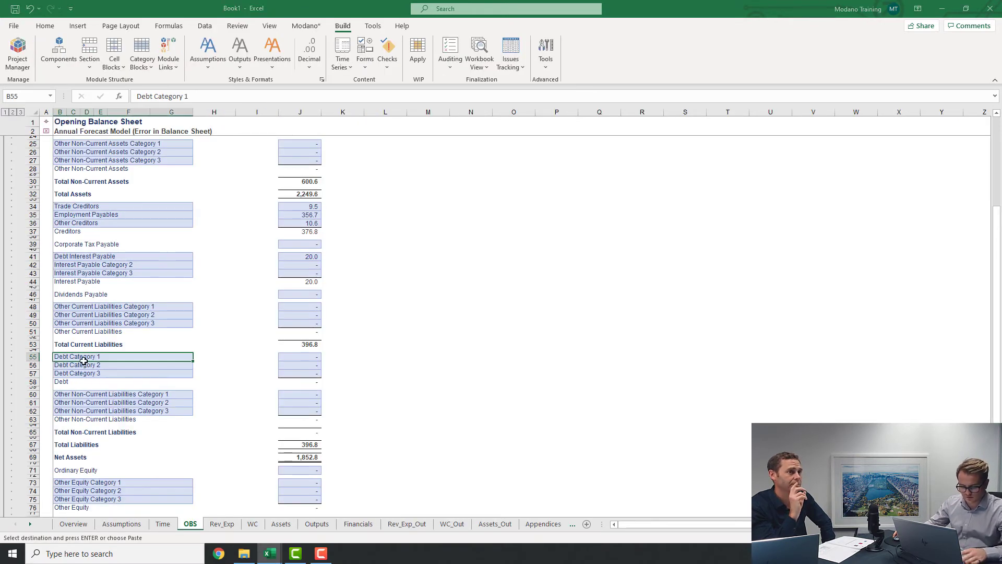
{"action": "key", "text": "ctrl+v"}
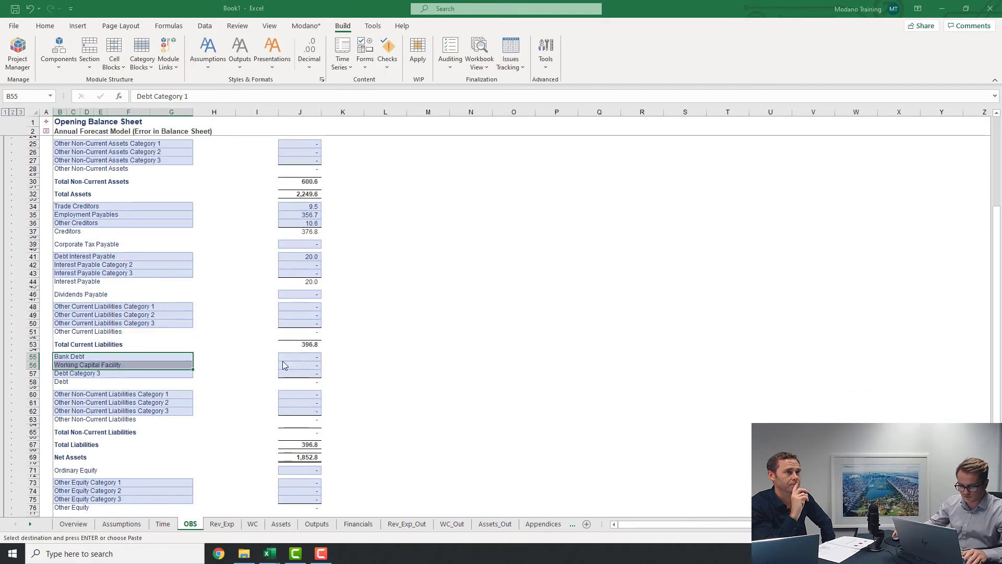
Copy the Bank Debt and Working Capital Facility balances of 850.0 and 55.0 from the assumptions workbook into their opening balance cells in Book1
{"action": "key", "text": "alt+Tab"}
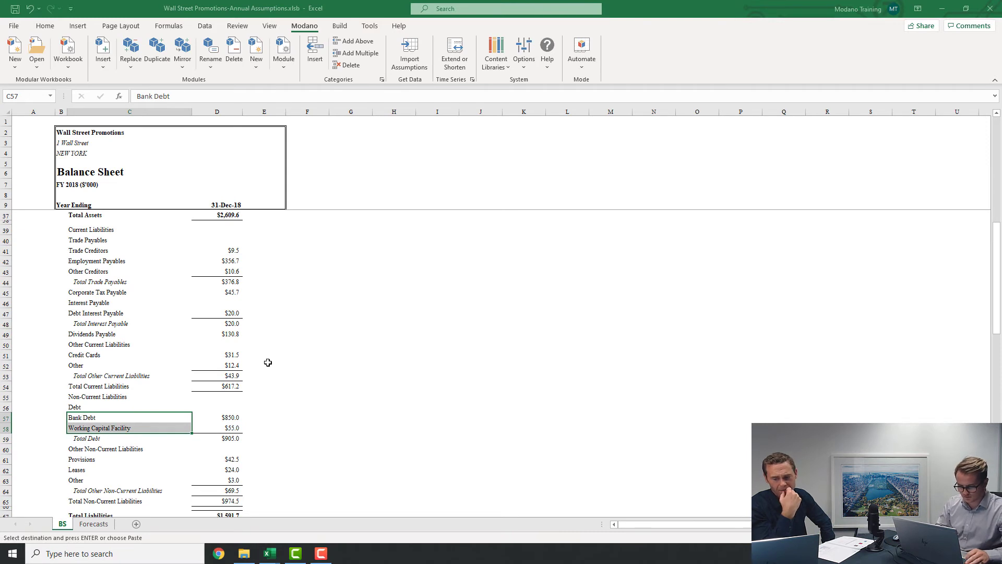
{"action": "left_click", "coordinate": [224, 415]}
{"action": "key", "text": "shift+Down"}
{"action": "key", "text": "ctrl+c"}
{"action": "key", "text": "alt+Tab"}
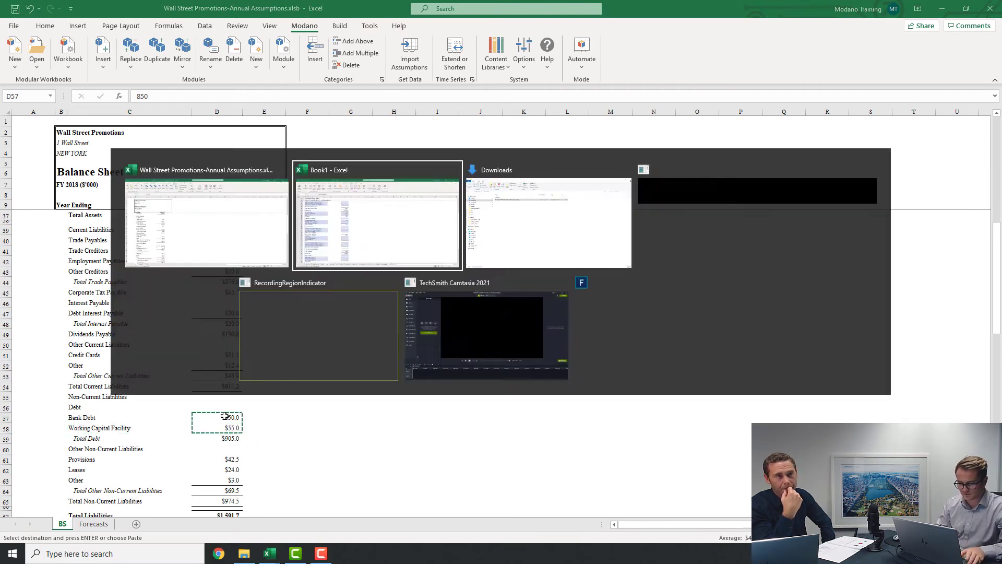
{"action": "key", "text": "ctrl+Right"}
{"action": "key", "text": "ctrl+v"}
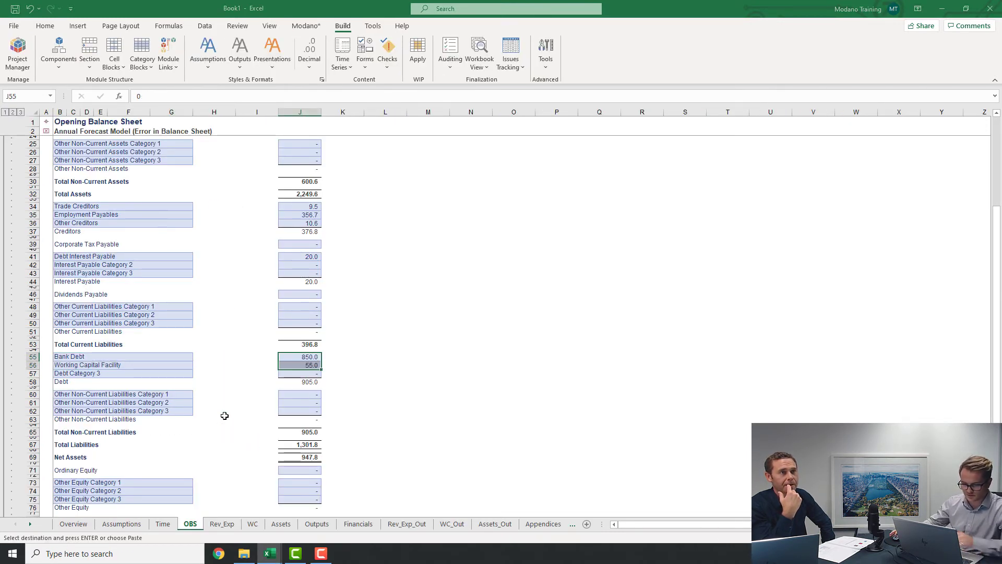
Delete Debt Category 3 and Interest Payable Categories 2 and 3 from the Opening Balance Sheet
{"action": "left_click", "coordinate": [148, 372]}
{"action": "right_click", "coordinate": [148, 372]}
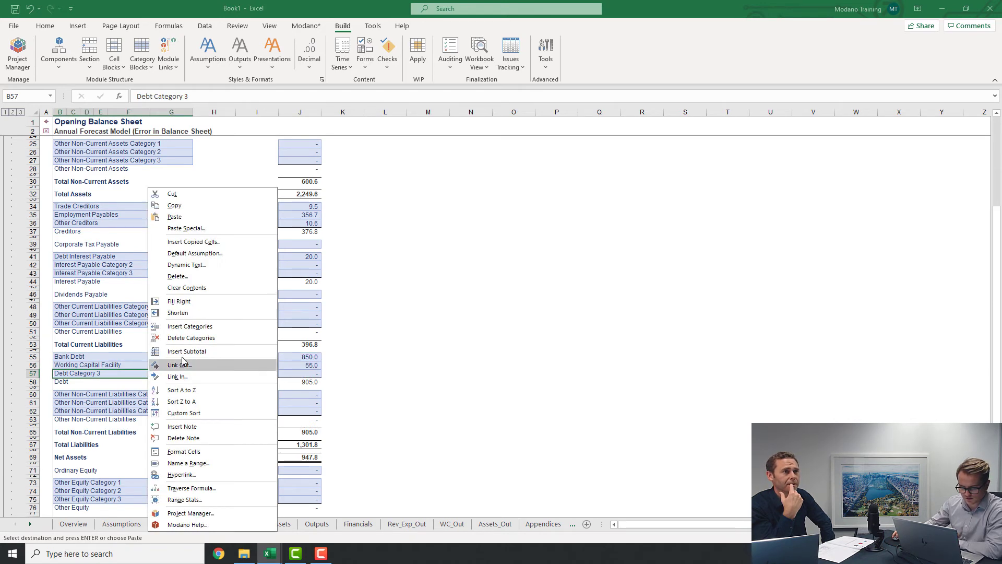
{"action": "left_click", "coordinate": [196, 339]}
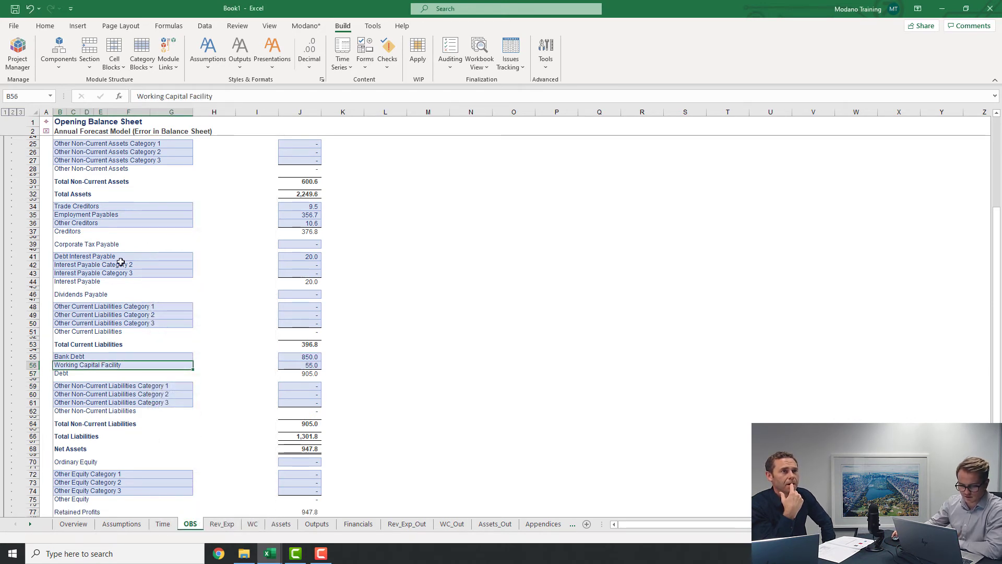
{"action": "left_click_drag", "start_coordinate": [118, 264], "coordinate": [118, 272]}
{"action": "right_click", "coordinate": [118, 272]}
{"action": "left_click", "coordinate": [173, 350]}
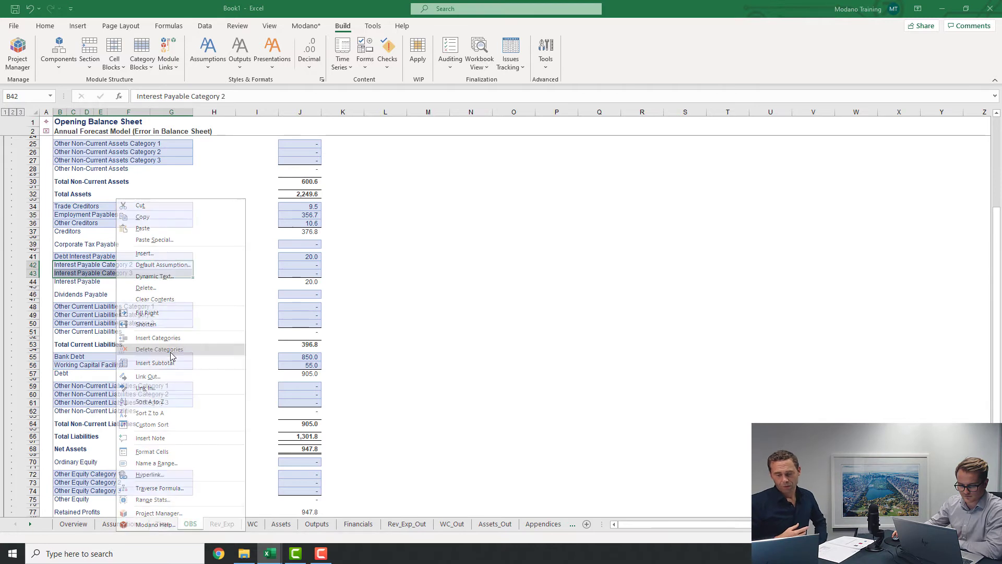
{"action": "left_click", "coordinate": [299, 257]}
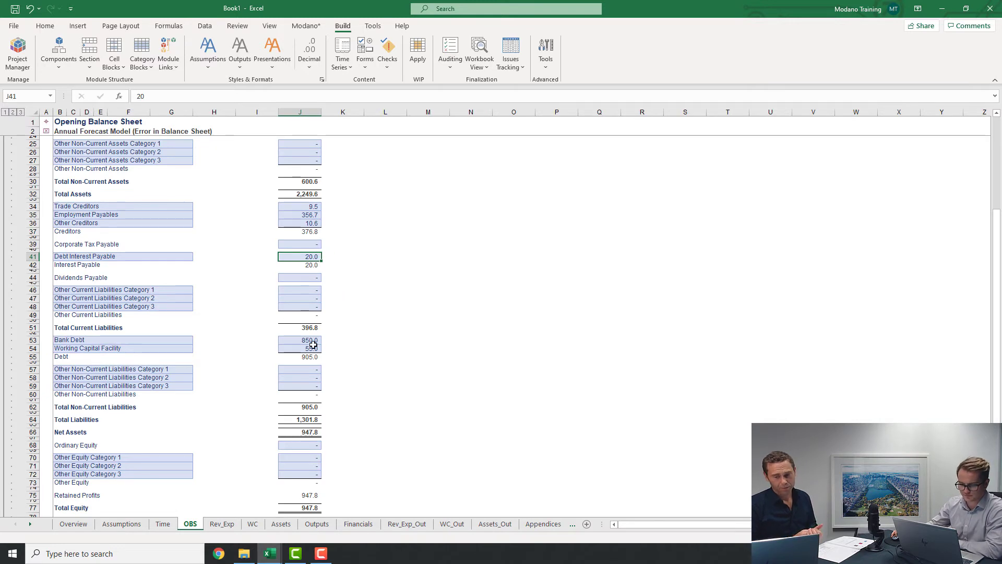
{"action": "left_click", "coordinate": [316, 266]}
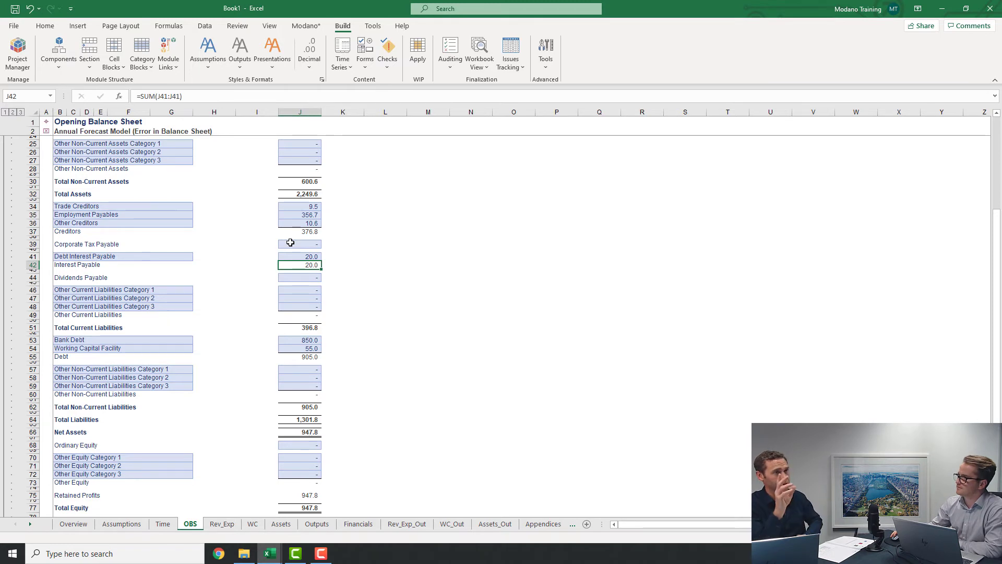
Insert the Debt Opening Data (Interest Payable) module from the web library into the workbook
{"action": "left_click", "coordinate": [313, 30]}
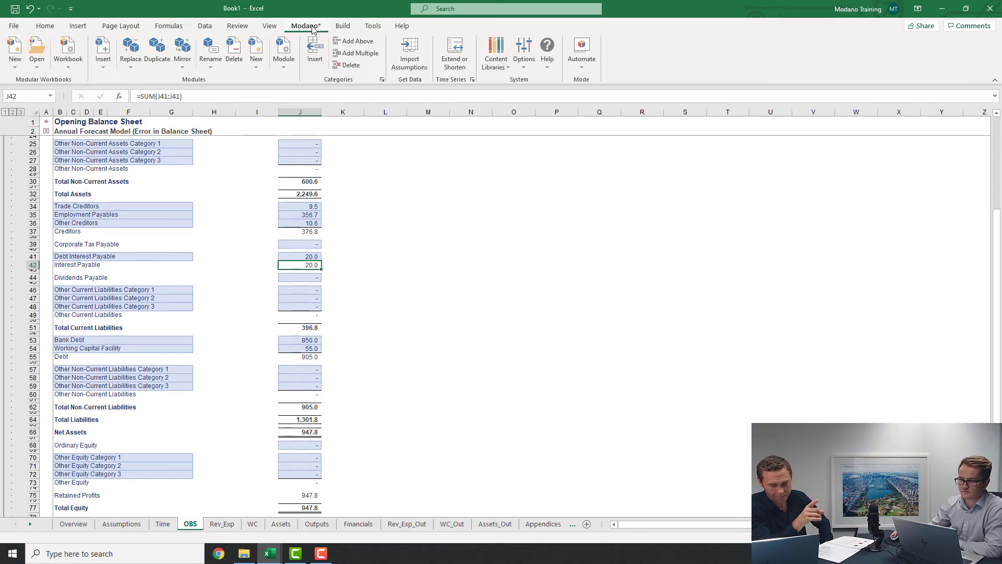
{"action": "left_click", "coordinate": [106, 70]}
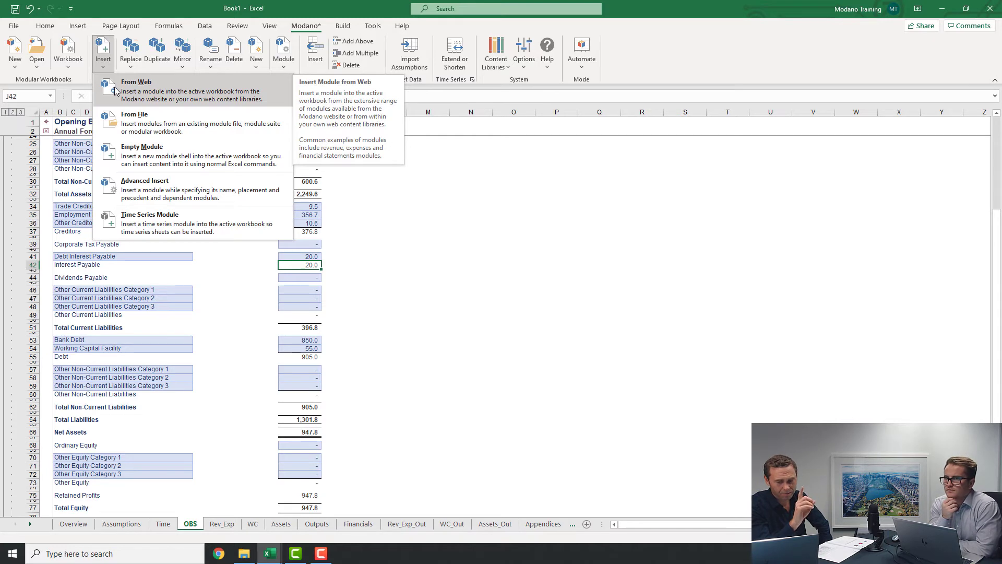
{"action": "left_click", "coordinate": [425, 343]}
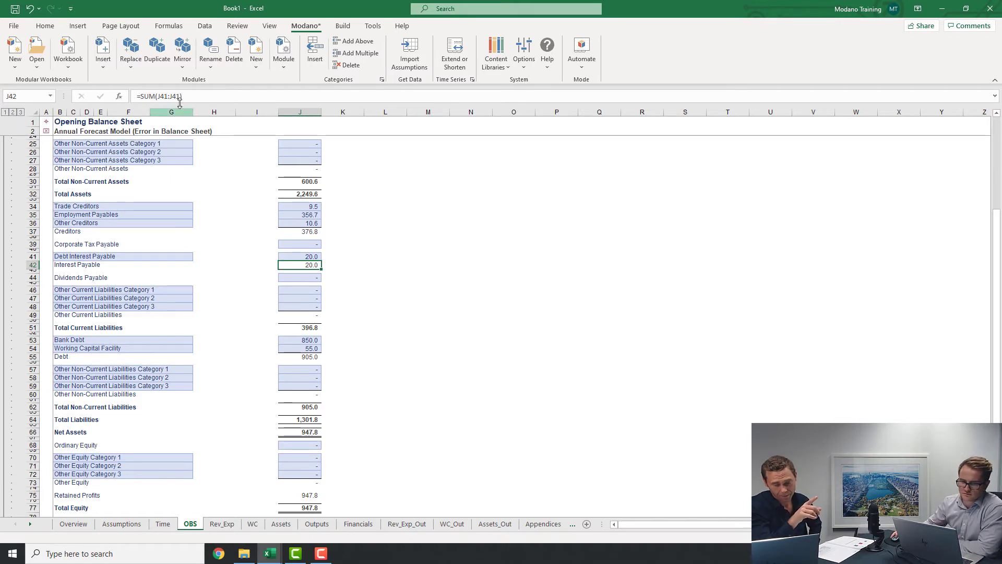
{"action": "left_click", "coordinate": [104, 65]}
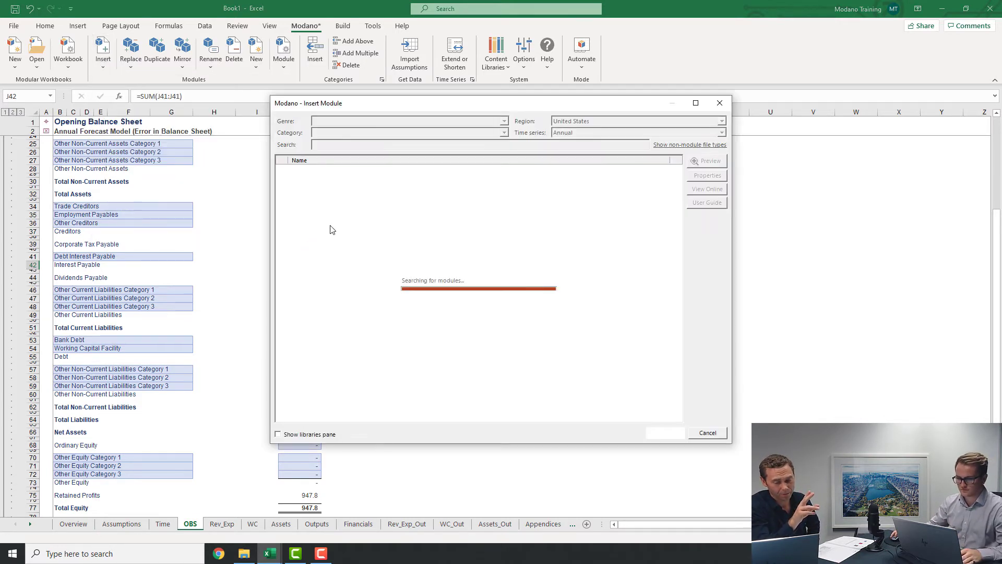
{"action": "left_click", "coordinate": [332, 226]}
{"action": "type", "text": "debt"}
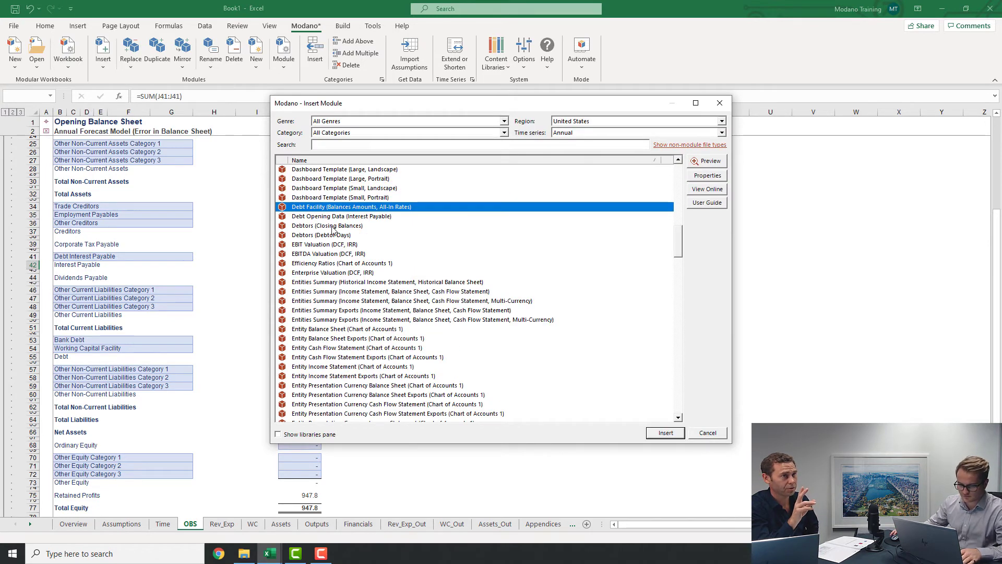
{"action": "left_click", "coordinate": [341, 217]}
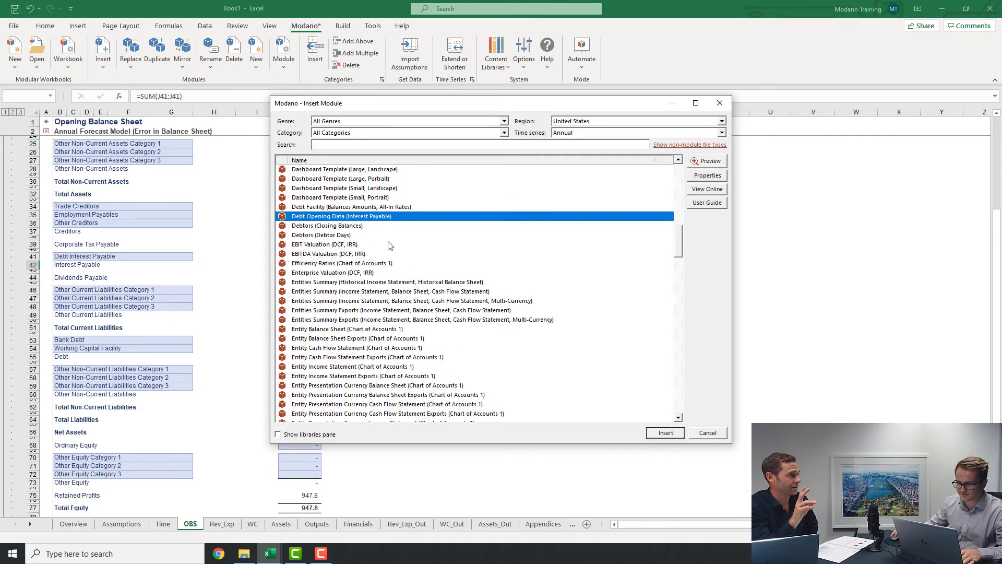
{"action": "left_click", "coordinate": [665, 432]}
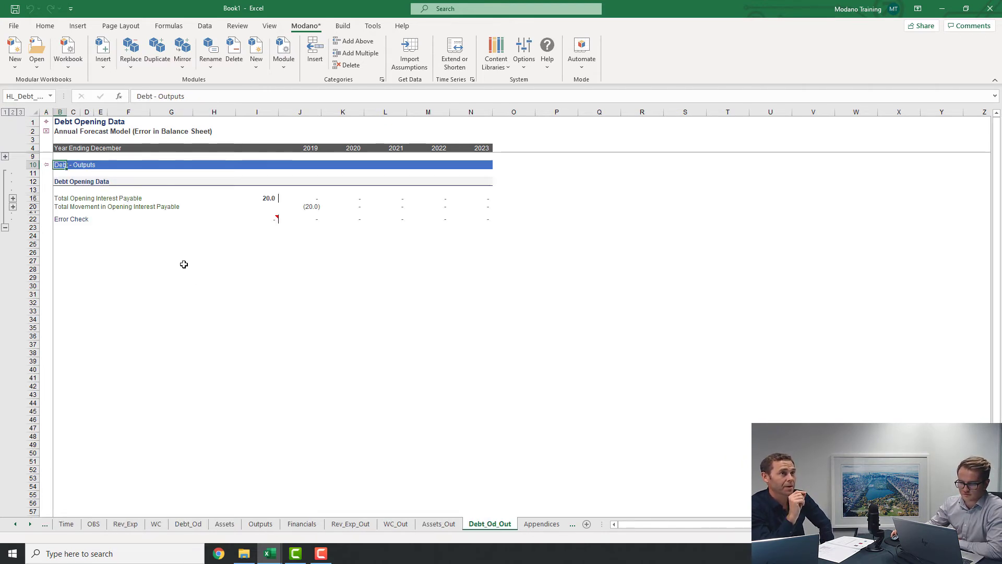
Expand the opening interest payable and movement breakdowns on the Debt Opening Data outputs sheet to examine them
{"action": "left_click", "coordinate": [247, 199]}
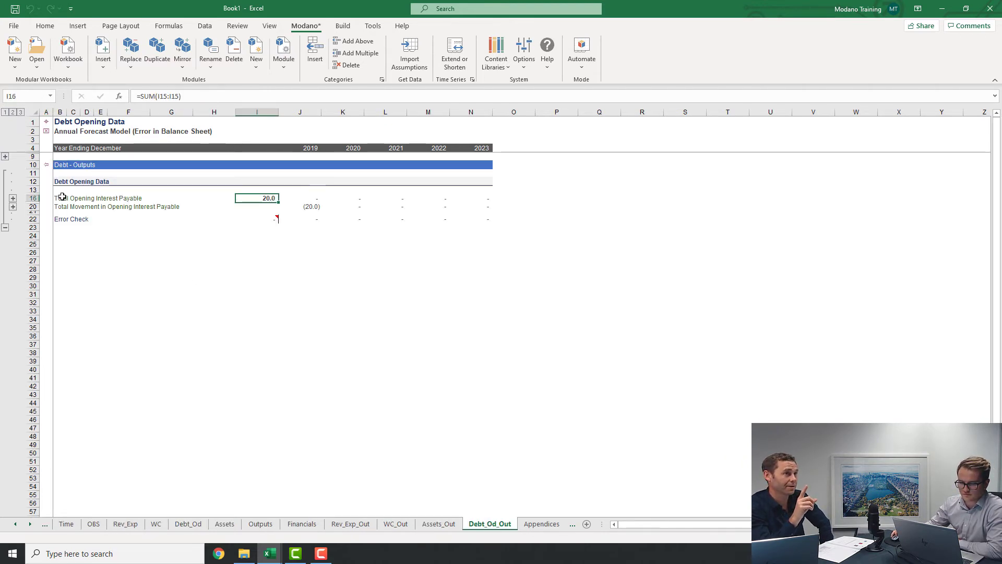
{"action": "left_click", "coordinate": [13, 206]}
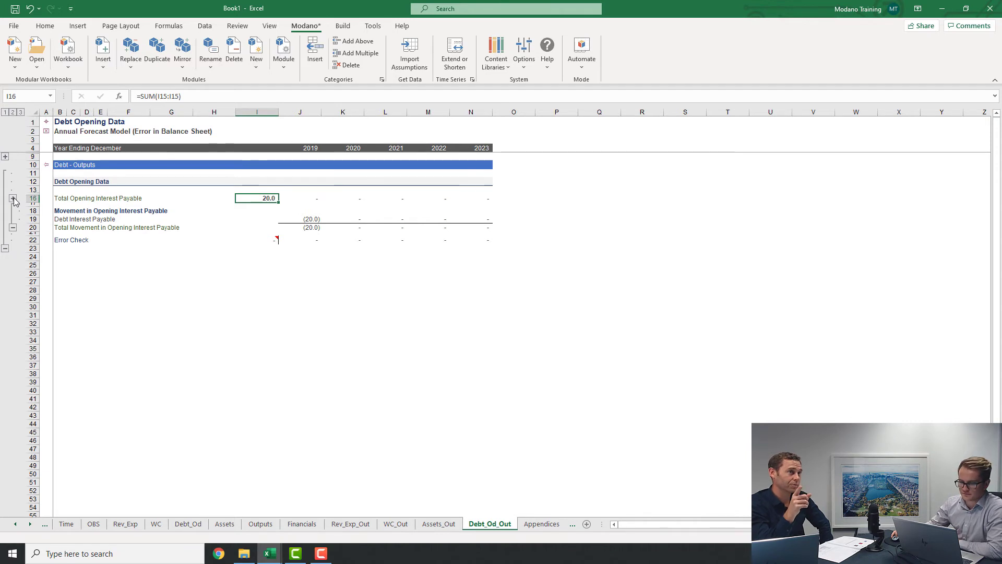
{"action": "left_click", "coordinate": [13, 199]}
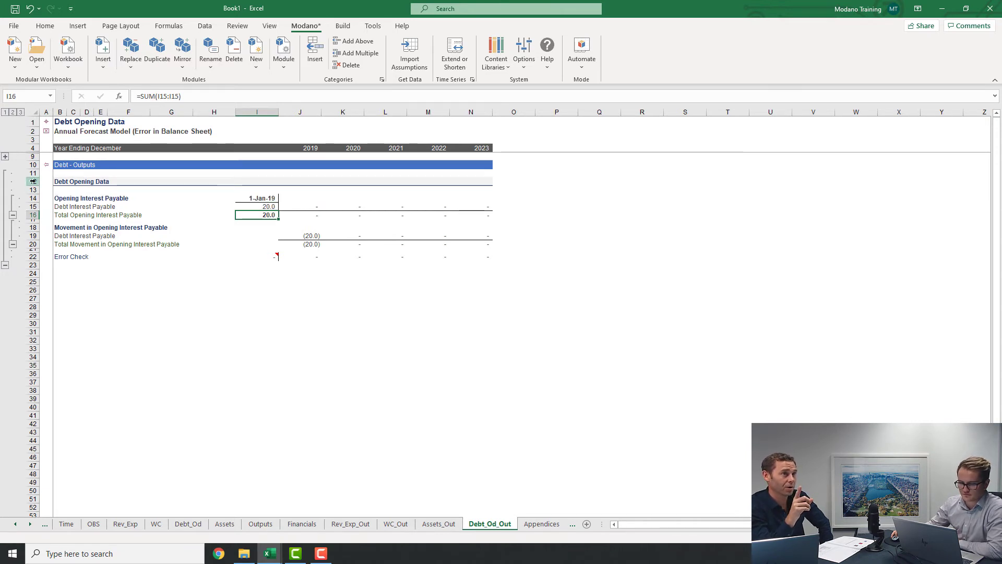
Expand Interest Payable in the balance sheet of the Financial Statements and examine the Debt Interest Payable link for 2019
{"action": "left_click", "coordinate": [46, 121]}
{"action": "left_click", "coordinate": [112, 281]}
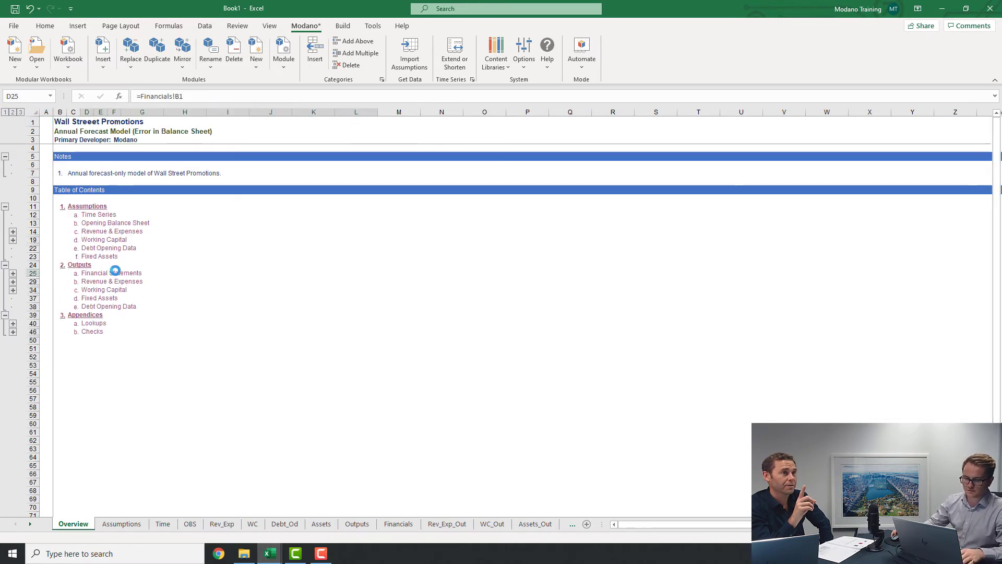
{"action": "left_click", "coordinate": [137, 273]}
{"action": "left_click", "coordinate": [224, 251]}
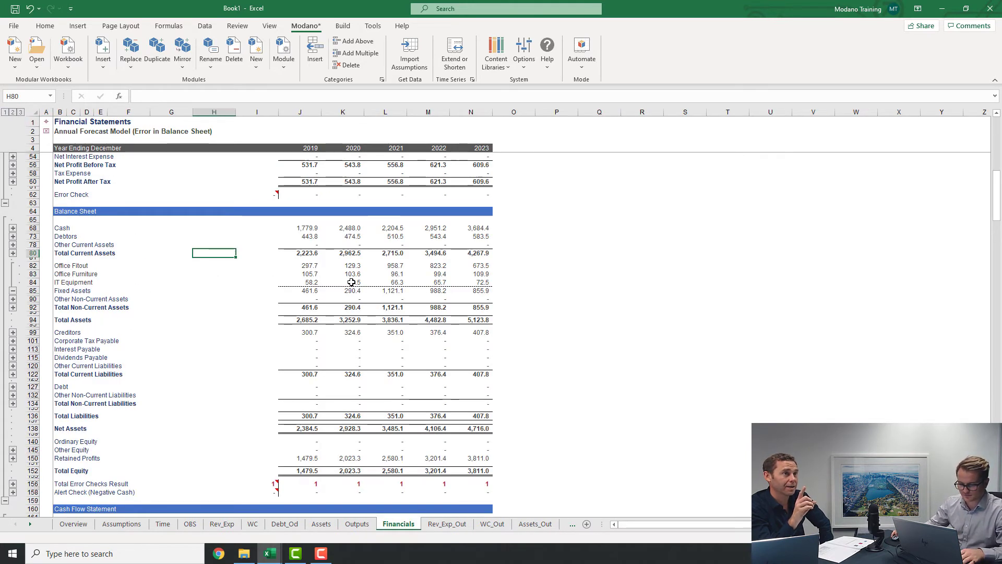
{"action": "left_click", "coordinate": [13, 349]}
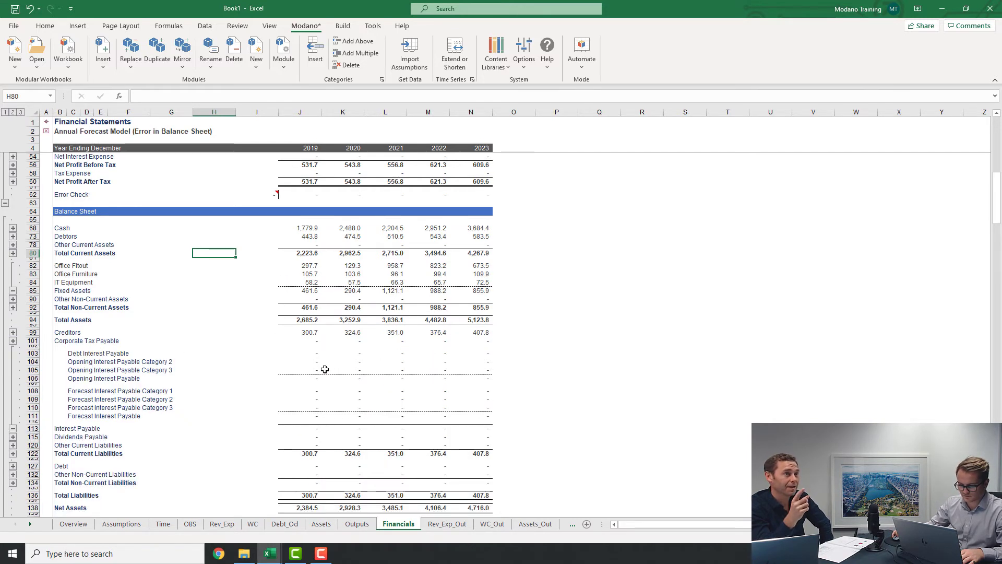
{"action": "left_click", "coordinate": [316, 353]}
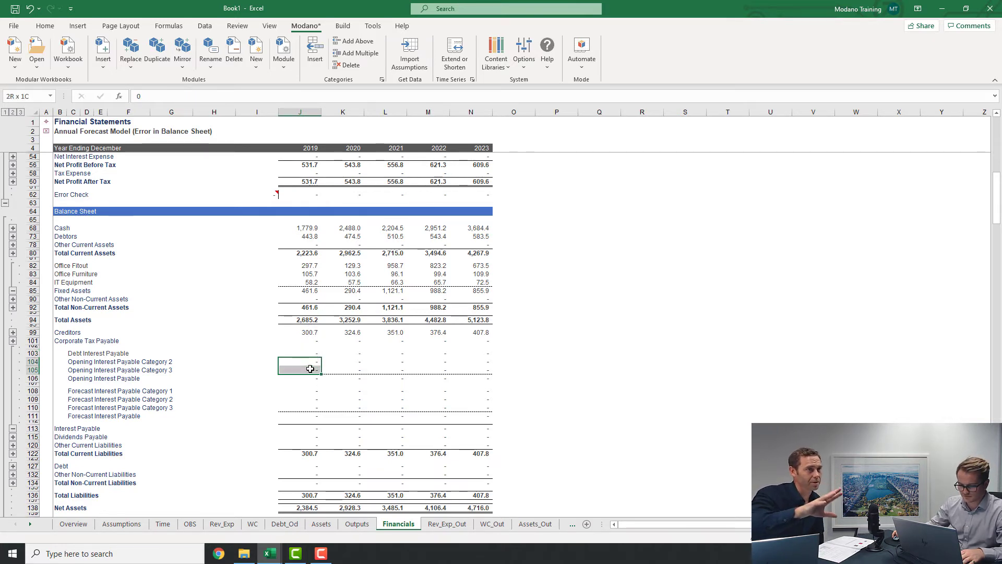
{"action": "left_click", "coordinate": [323, 354]}
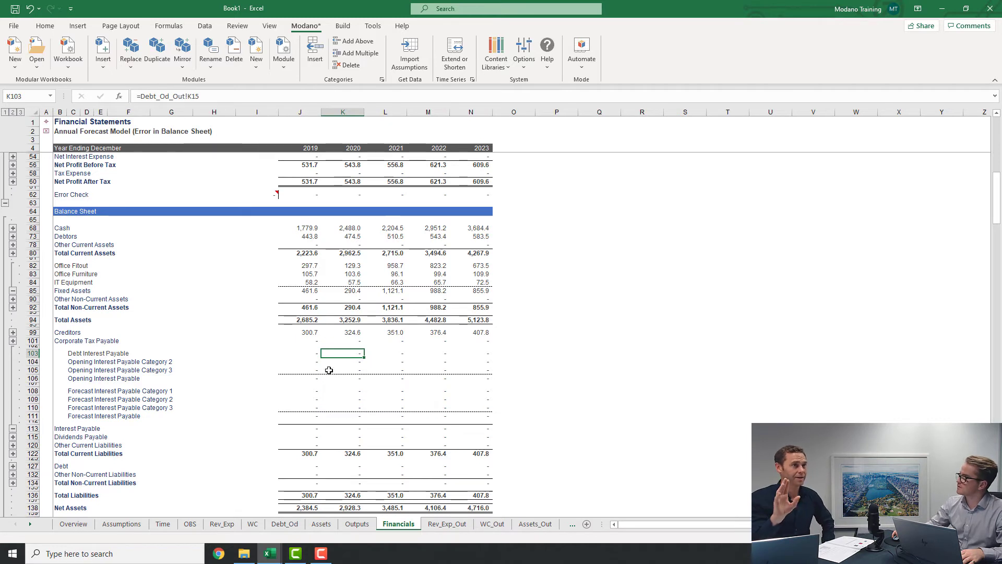
{"action": "left_click", "coordinate": [311, 351]}
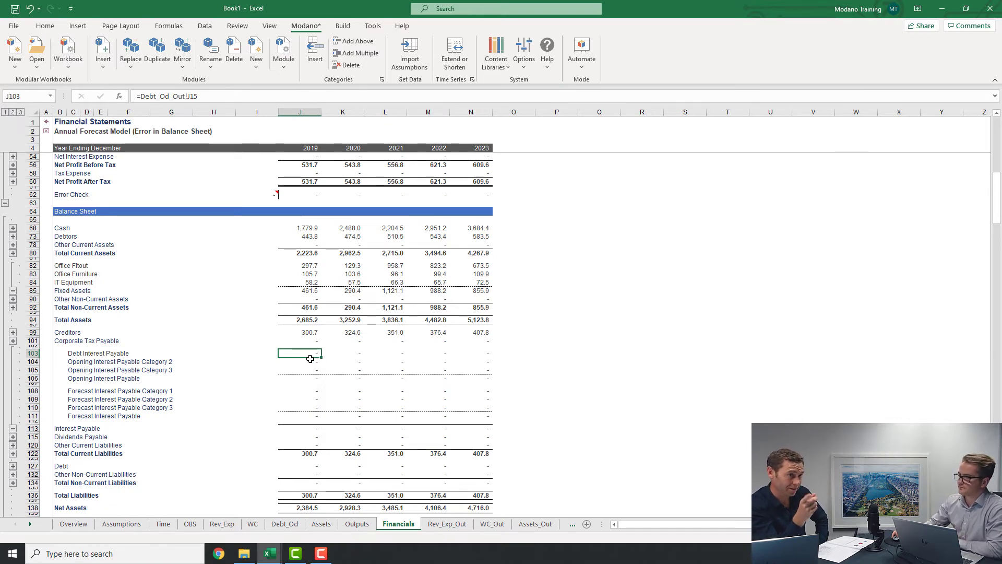
Expand Interest Paid in the direct cash flow statement and examine the 2019 Debt Interest Payable link
{"action": "scroll", "coordinate": [306, 328], "scroll_direction": "down", "scroll_amount": 10}
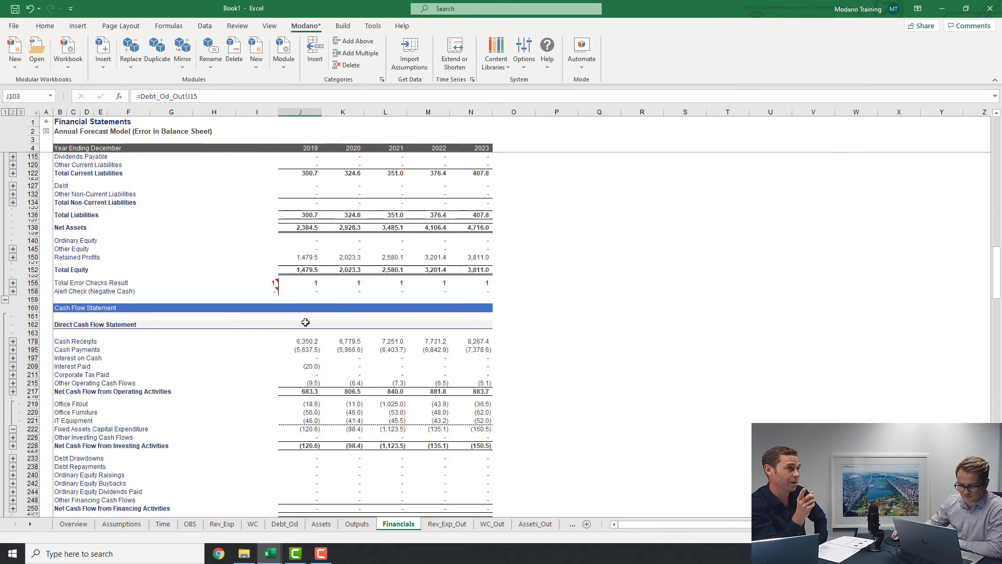
{"action": "scroll", "coordinate": [305, 322], "scroll_direction": "down", "scroll_amount": 5}
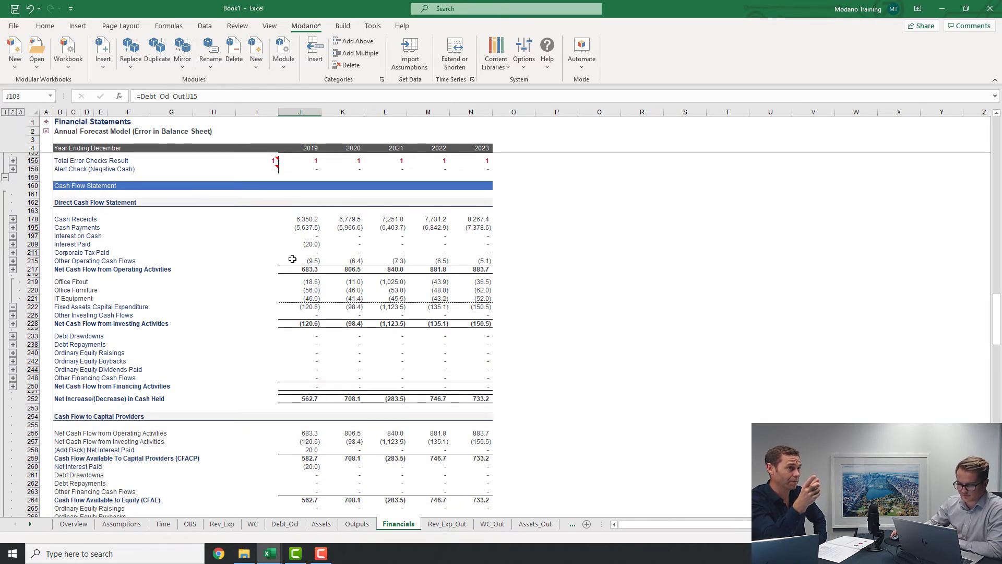
{"action": "left_click", "coordinate": [311, 251]}
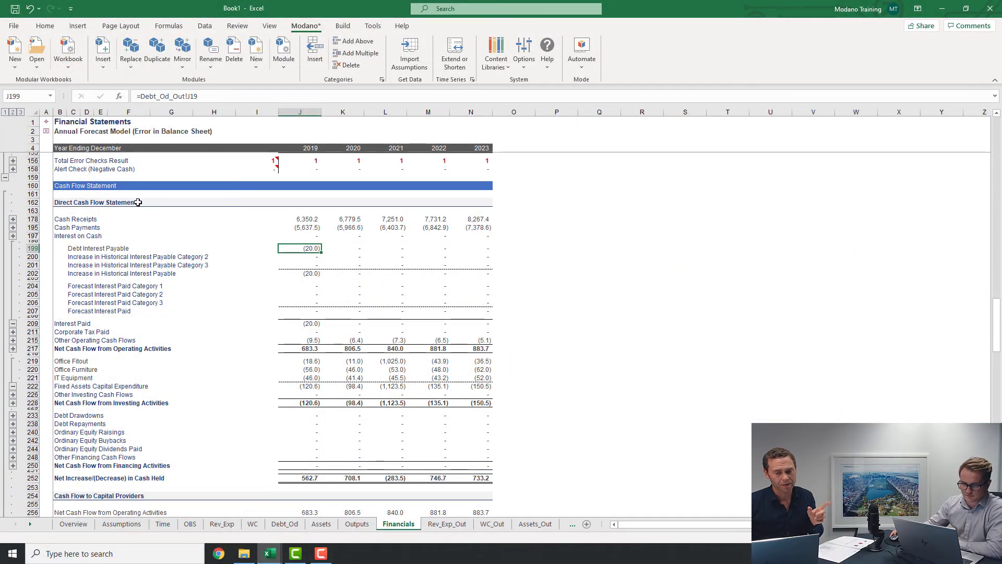
Show the Debt Opening Data module's links with link names in the maximized Project Manager, and return to its outputs sheet
{"action": "left_click", "coordinate": [47, 122]}
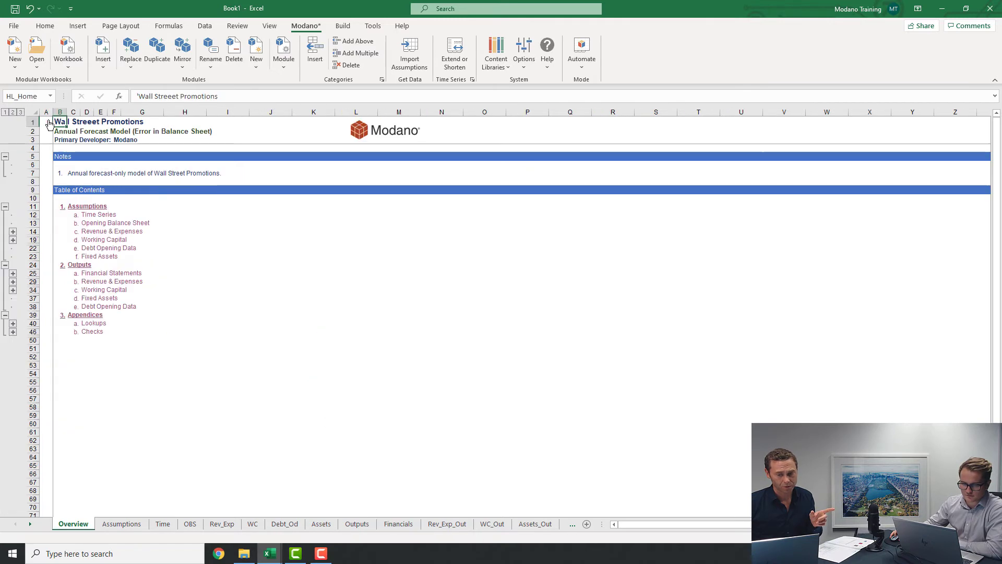
{"action": "left_click", "coordinate": [116, 248]}
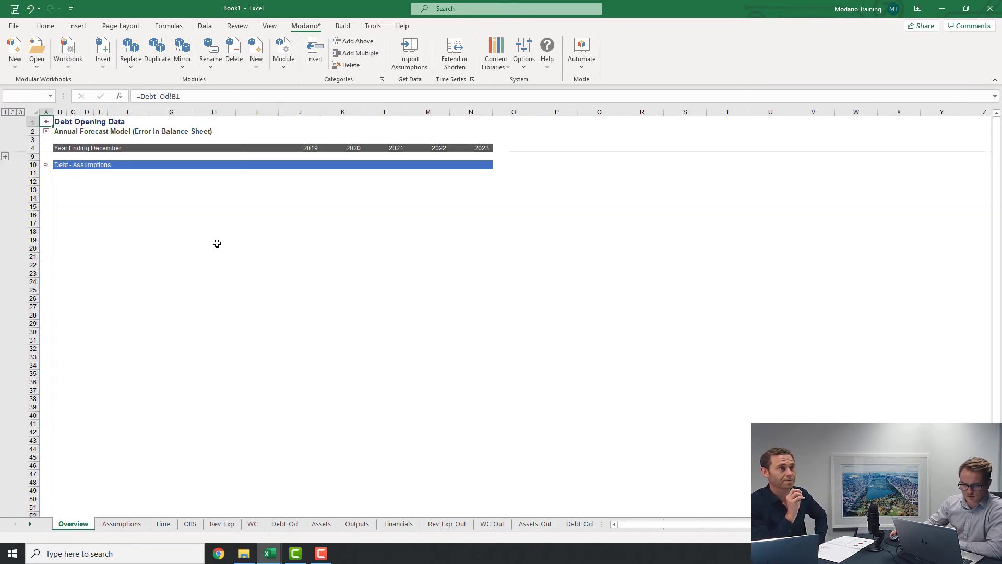
{"action": "left_click", "coordinate": [46, 165]}
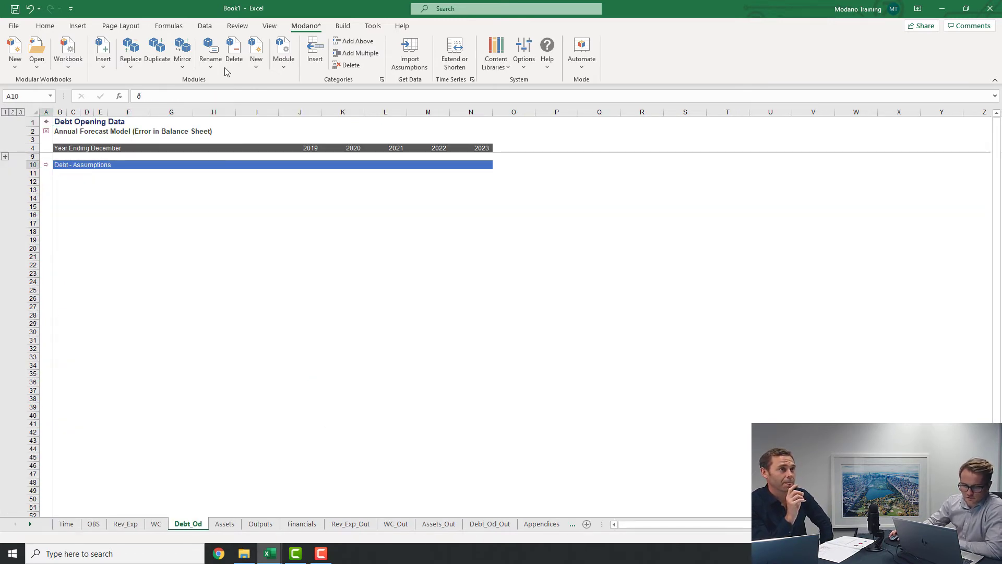
{"action": "left_click", "coordinate": [343, 26]}
{"action": "left_click", "coordinate": [168, 52]}
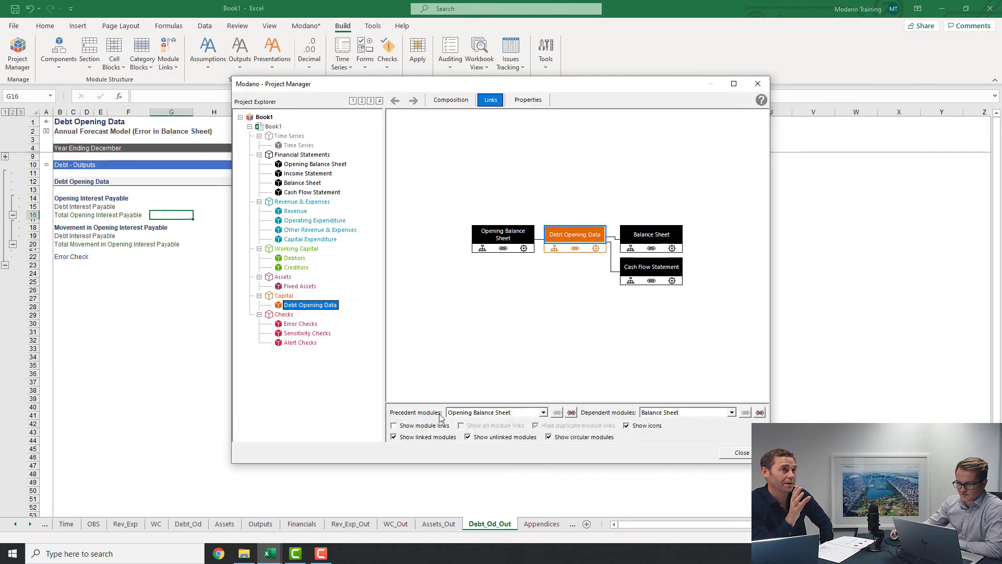
{"action": "left_click", "coordinate": [437, 426]}
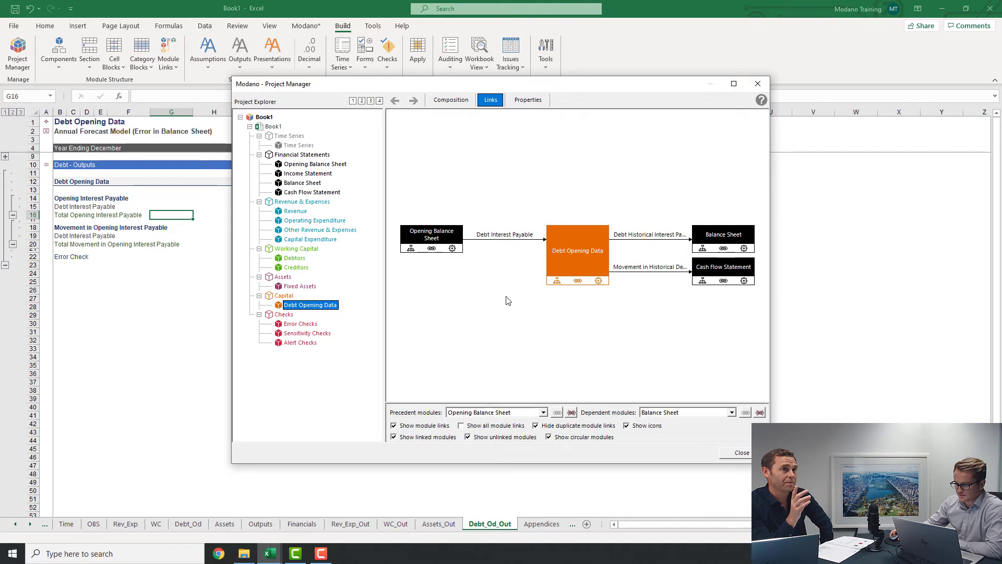
{"action": "left_click", "coordinate": [733, 83]}
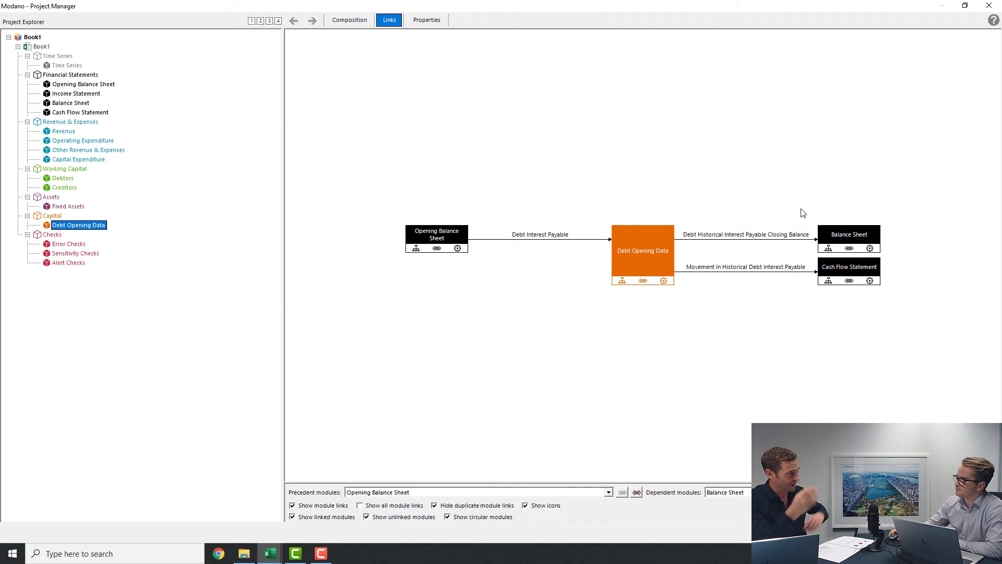
{"action": "double_click", "coordinate": [754, 275]}
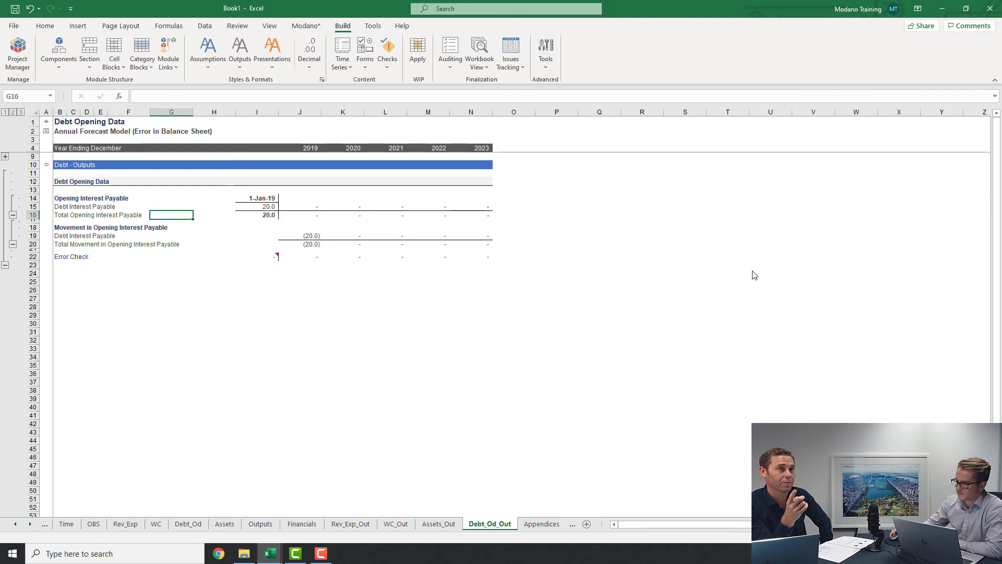
{"action": "left_click", "coordinate": [145, 237]}
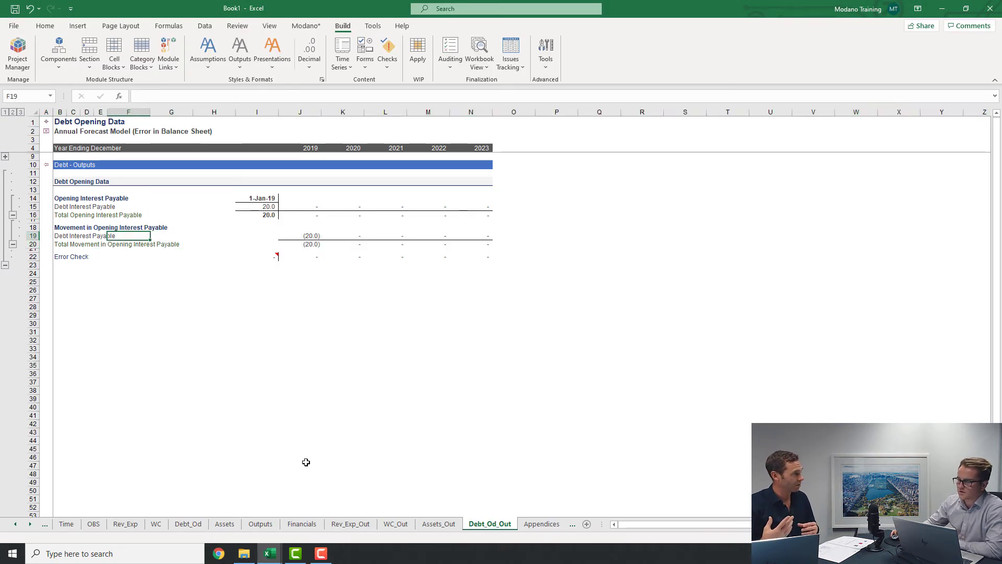
Examine the Debt Interest Payable row for 2019–2023 in the direct cash flow statement on the Financials sheet
{"action": "left_click", "coordinate": [308, 523]}
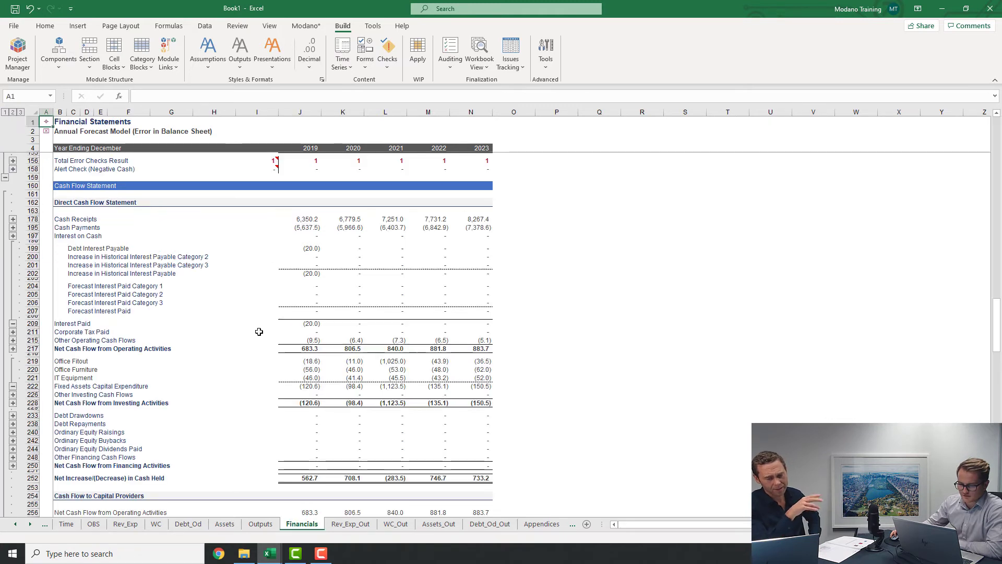
{"action": "left_click_drag", "start_coordinate": [313, 248], "coordinate": [477, 249]}
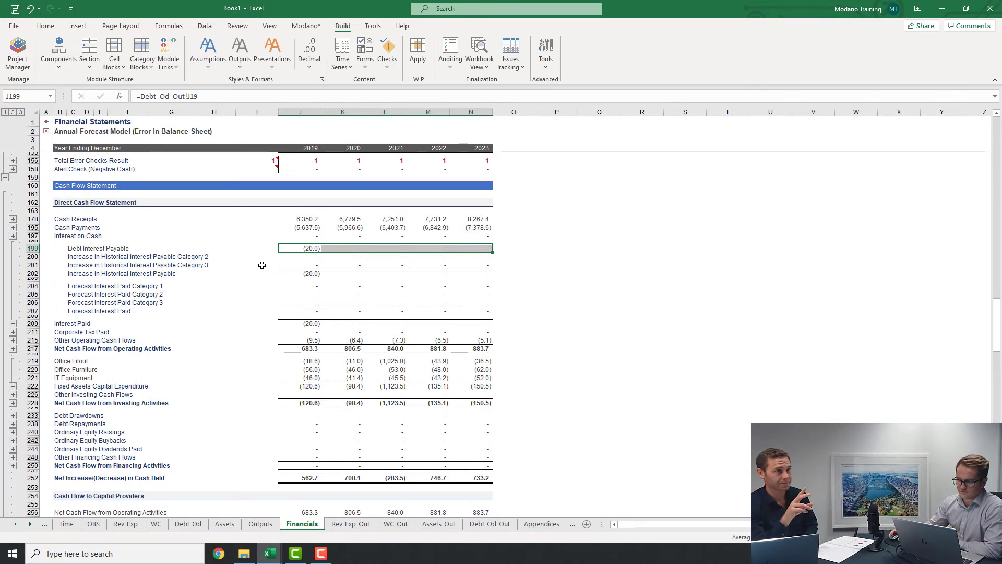
{"action": "left_click", "coordinate": [294, 265]}
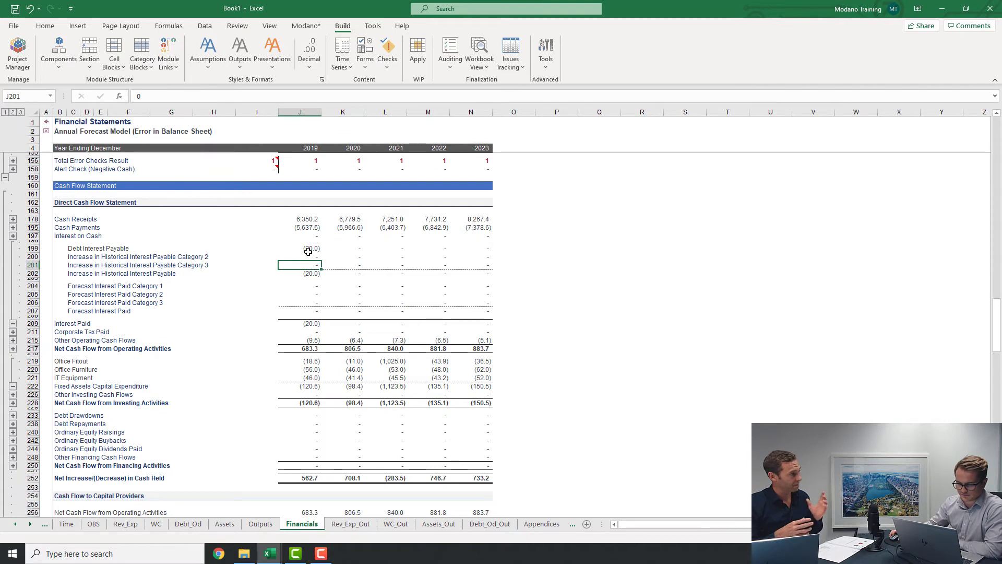
{"action": "scroll", "coordinate": [309, 255], "scroll_direction": "up", "scroll_amount": 2}
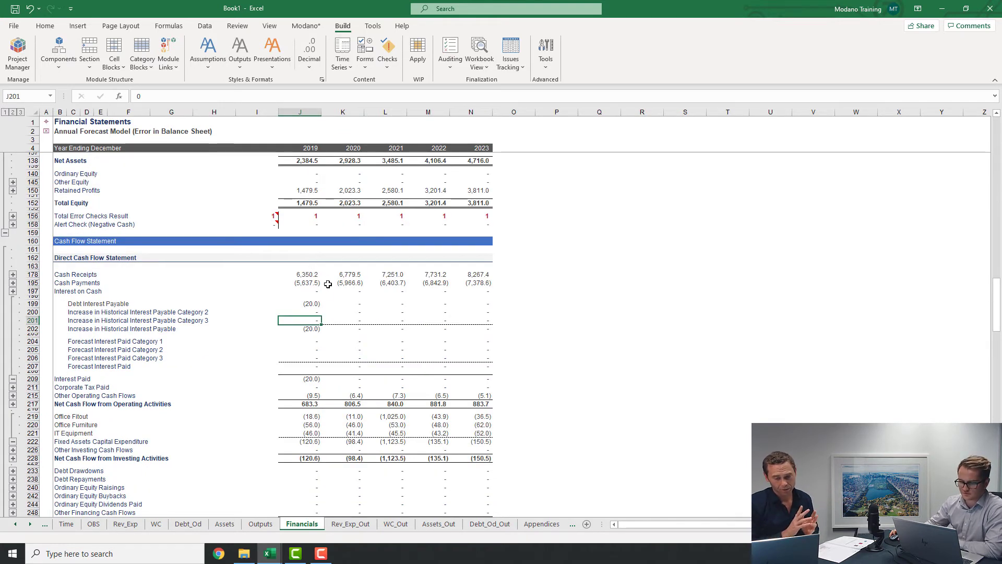
Insert a debt facility module from the web content library to model Bank Debt
{"action": "left_click", "coordinate": [306, 25]}
{"action": "left_click", "coordinate": [100, 62]}
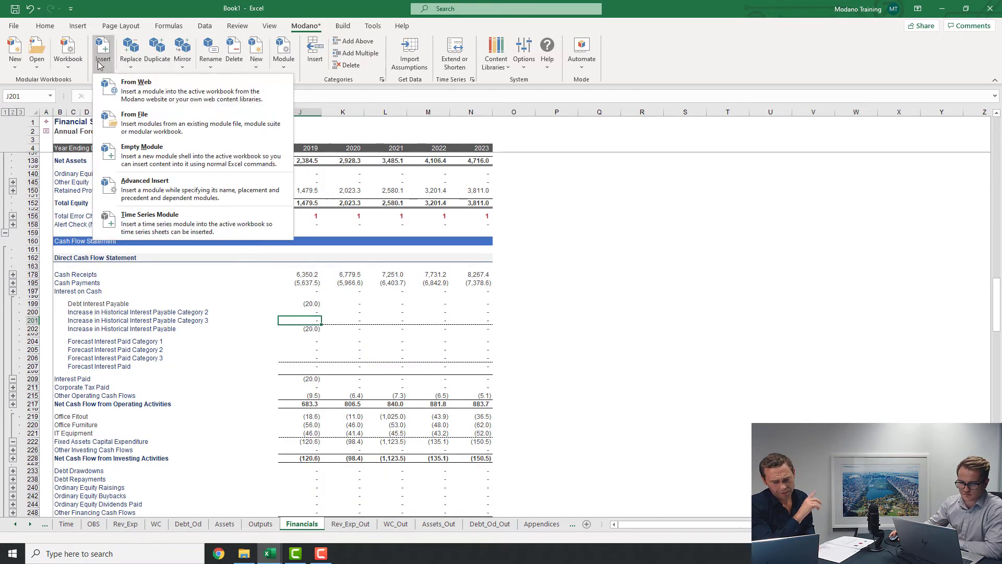
{"action": "left_click", "coordinate": [107, 86]}
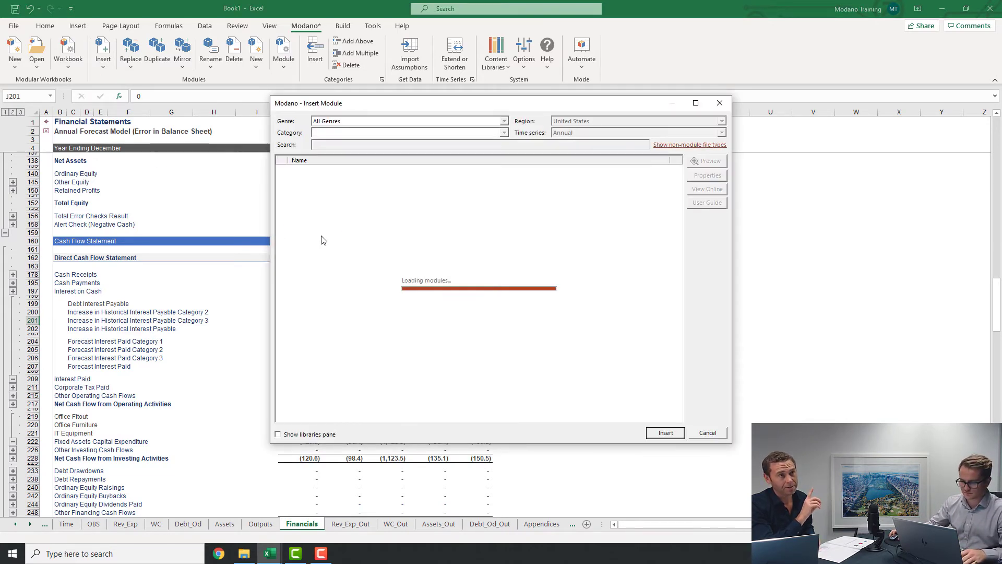
{"action": "left_click", "coordinate": [667, 434]}
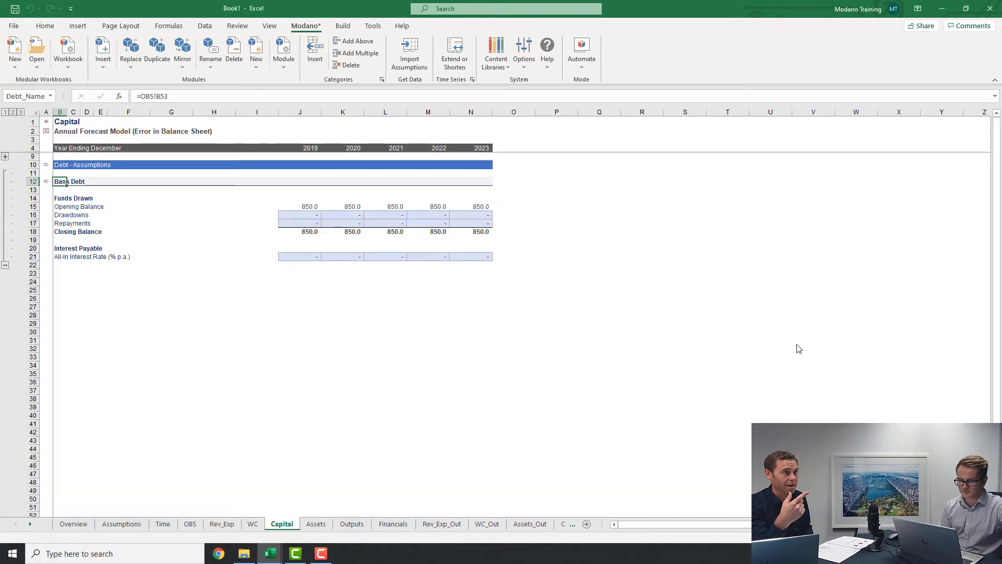
Review the Bank Debt drawdowns, repayments and all-in interest rate assumption rows on the Capital sheet
{"action": "left_click", "coordinate": [313, 215]}
{"action": "left_click_drag", "start_coordinate": [329, 215], "coordinate": [476, 215]}
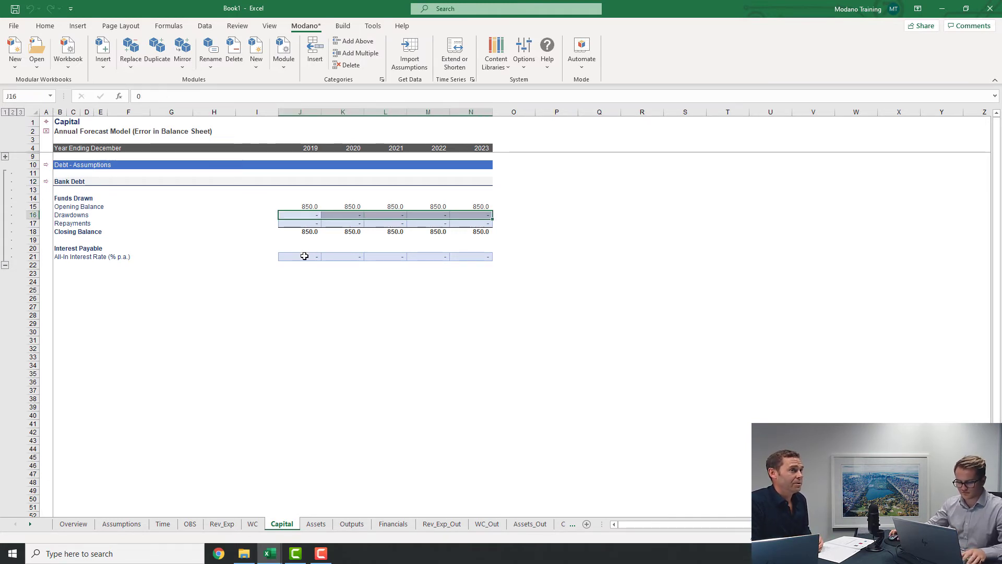
{"action": "left_click", "coordinate": [329, 222]}
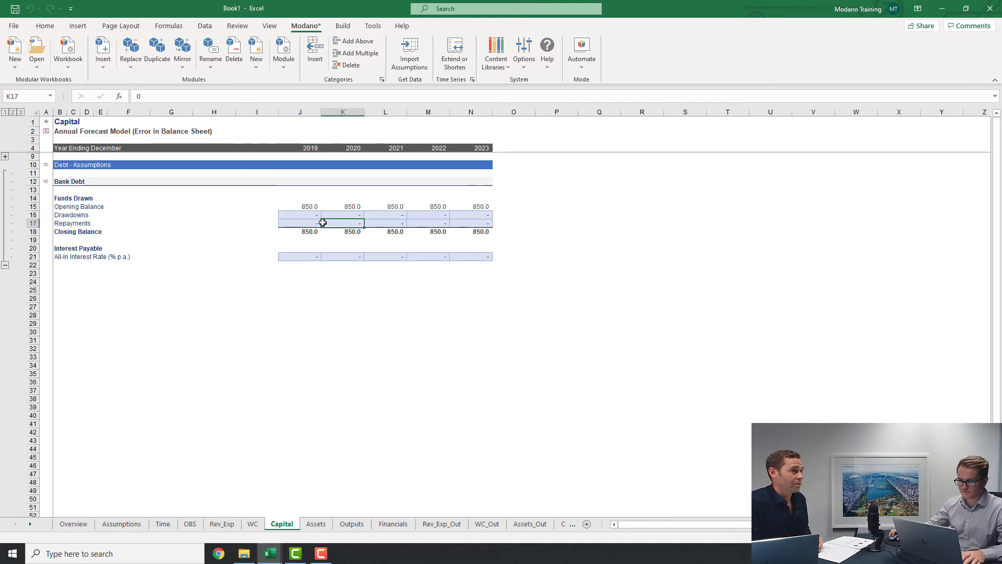
{"action": "left_click", "coordinate": [313, 255]}
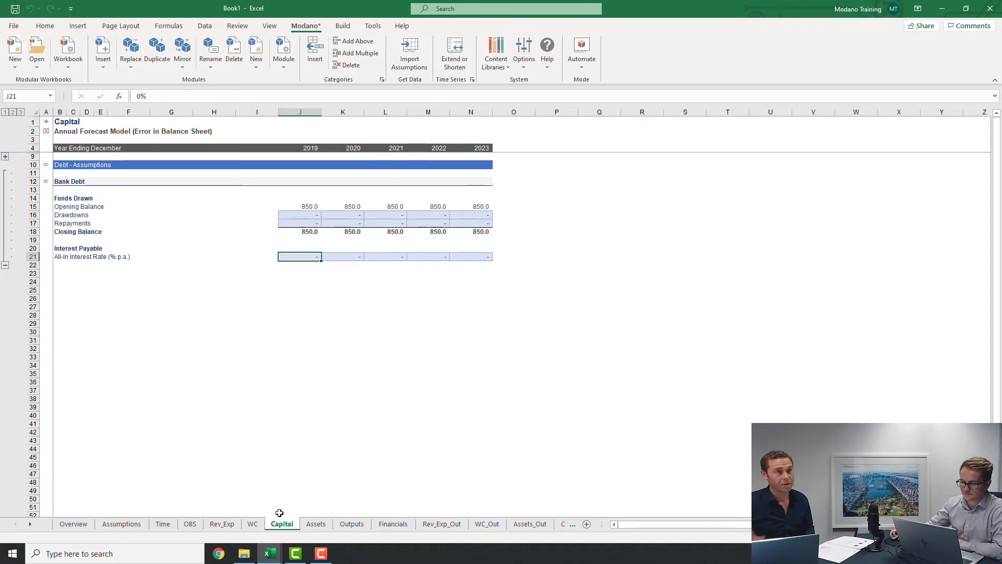
Copy the 2019–2023 Bank Debt drawdowns and repayments from the assumptions workbook's Forecasts sheet into the matching rows of the Capital sheet
{"action": "mouse_move", "coordinate": [269, 553]}
{"action": "left_click", "coordinate": [328, 518]}
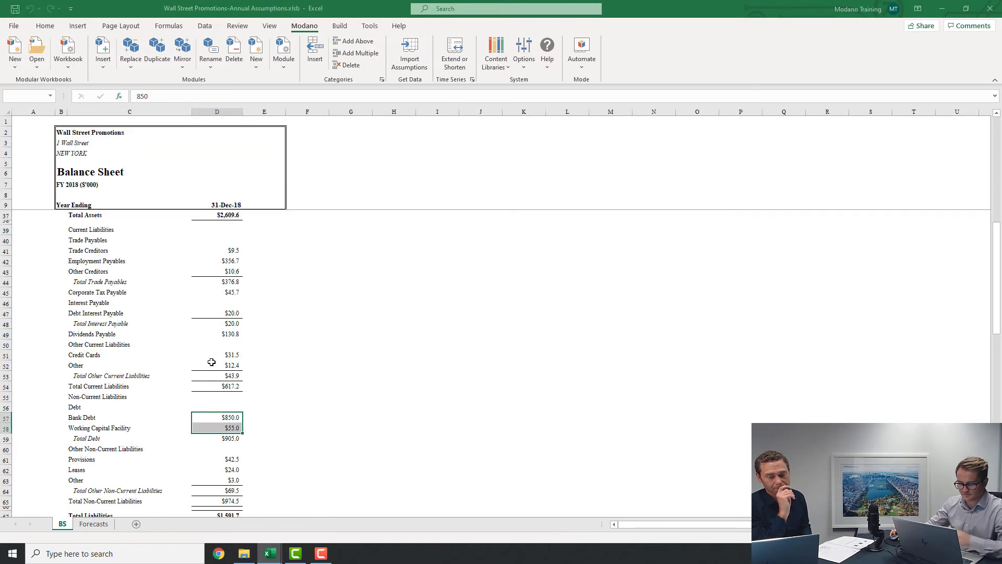
{"action": "left_click", "coordinate": [93, 524]}
{"action": "scroll", "coordinate": [228, 359], "scroll_direction": "down", "scroll_amount": 2}
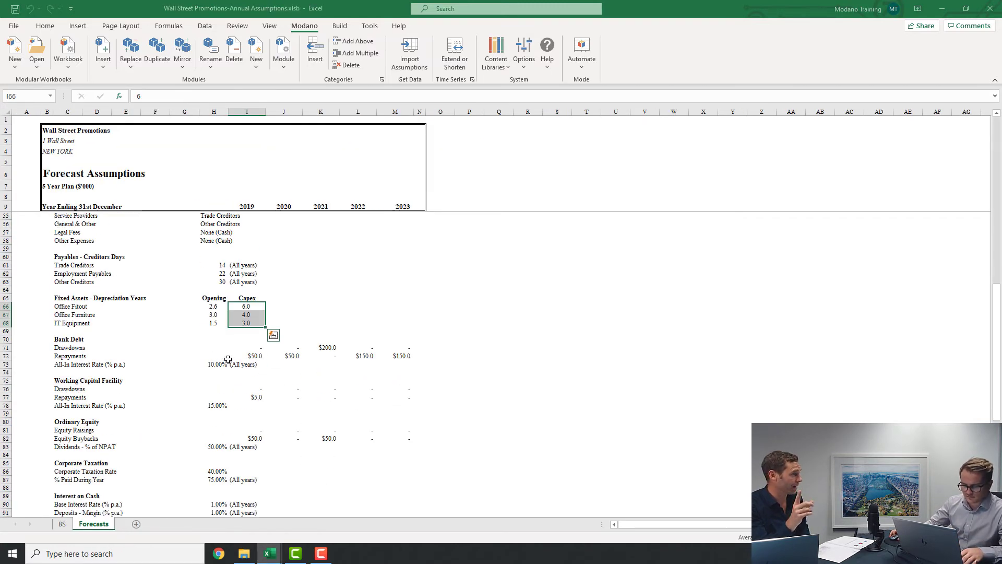
{"action": "left_click", "coordinate": [258, 347]}
{"action": "key", "text": "shift+Down"}
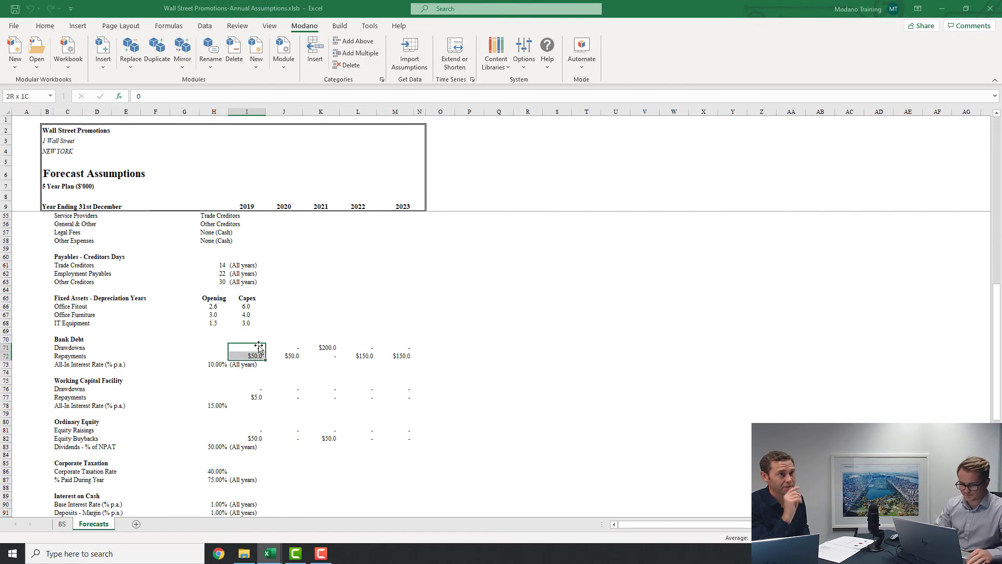
{"action": "key", "text": "ctrl+shift+Right"}
{"action": "key", "text": "ctrl+c"}
{"action": "key", "text": "alt+Tab"}
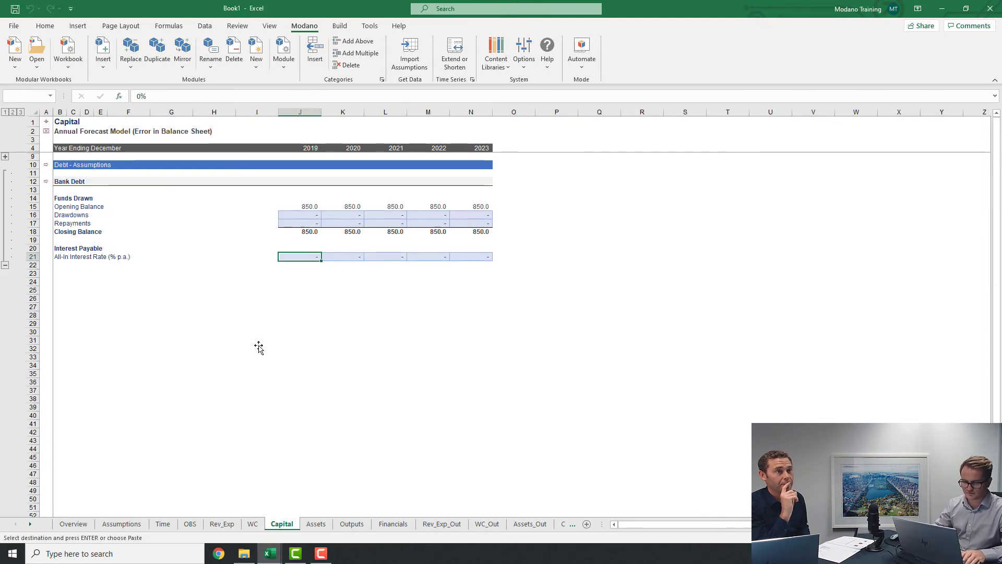
{"action": "left_click", "coordinate": [312, 217]}
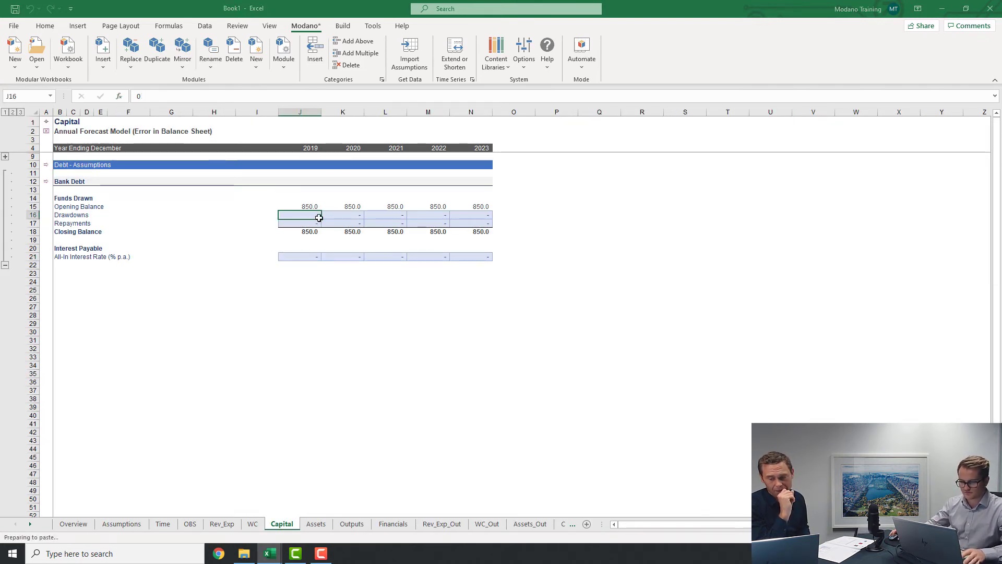
{"action": "key", "text": "ctrl+v"}
Set the Bank Debt all-in interest rate to 10% for every year from 2019 to 2023
{"action": "left_click", "coordinate": [309, 260]}
{"action": "key", "text": "alt+Tab"}
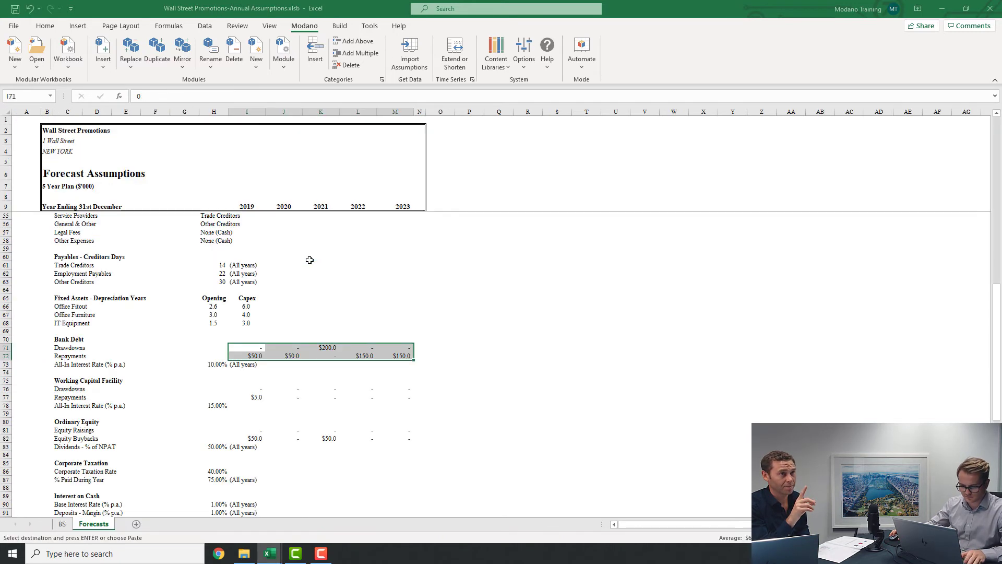
{"action": "key", "text": "alt+Tab"}
{"action": "key", "text": "ctrl+shift+Right"}
{"action": "key", "text": "Return"}
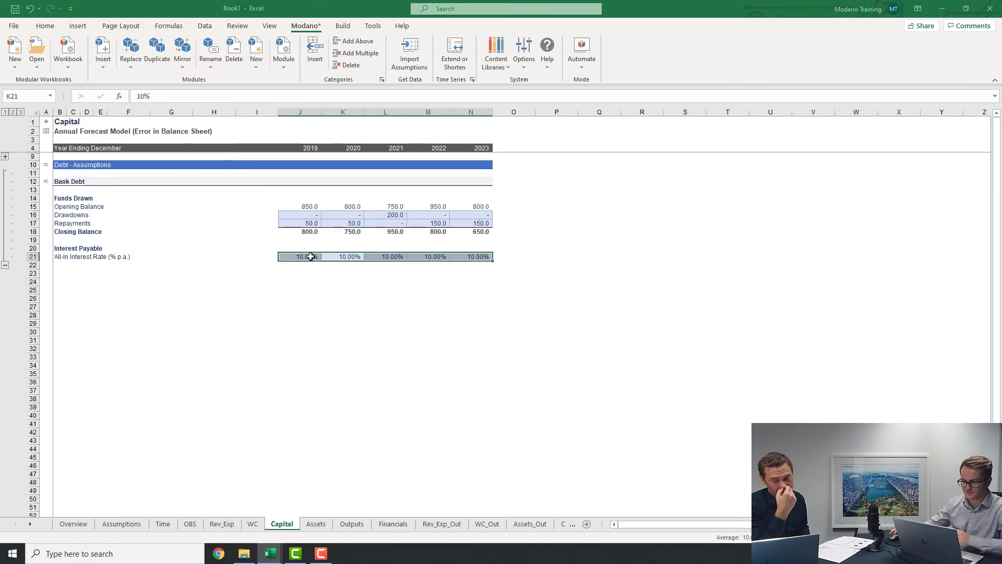
Duplicate the Bank Debt module once, placing the copy after it, for the Working Capital Facility
{"action": "left_click", "coordinate": [305, 216]}
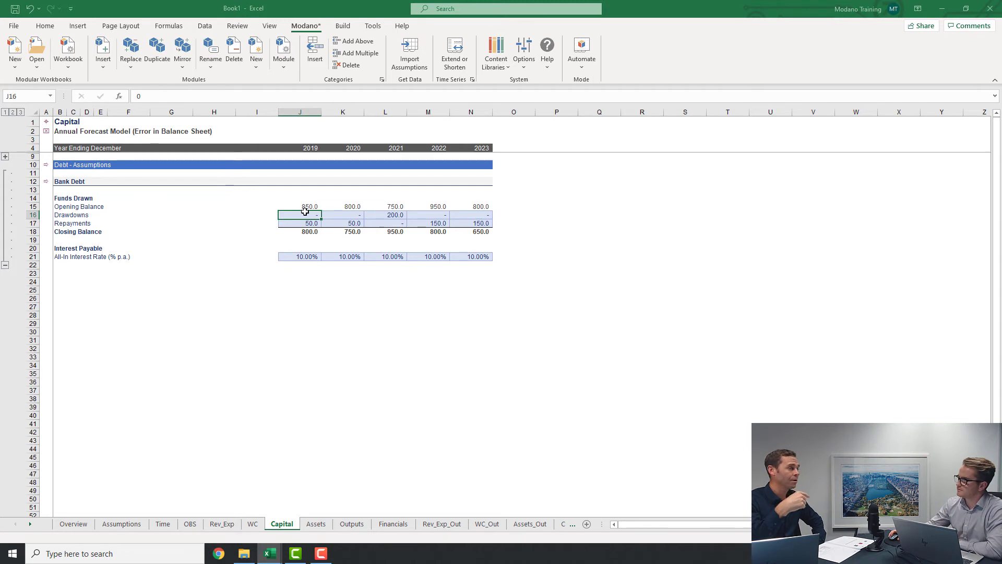
{"action": "left_click", "coordinate": [158, 52]}
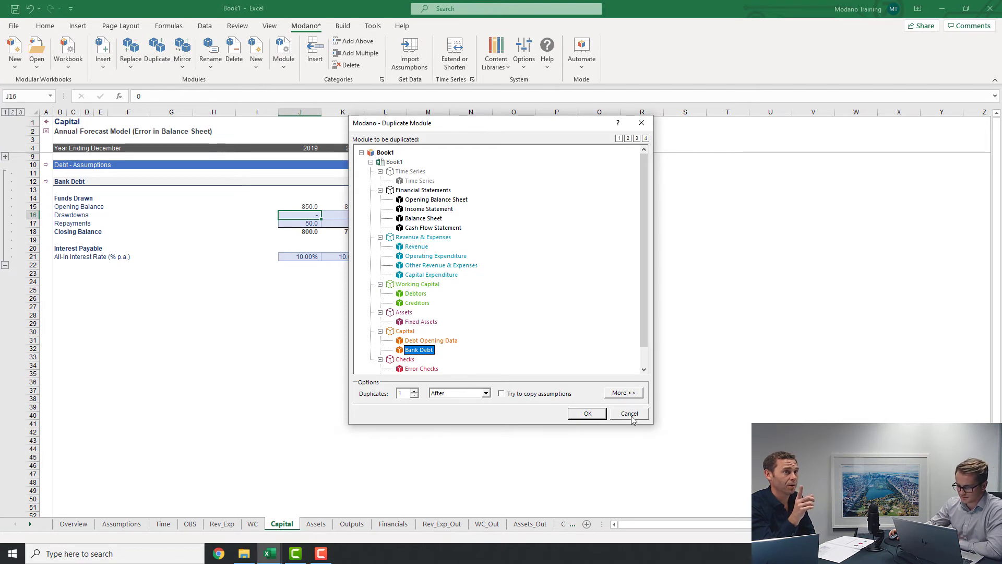
{"action": "left_click", "coordinate": [588, 413]}
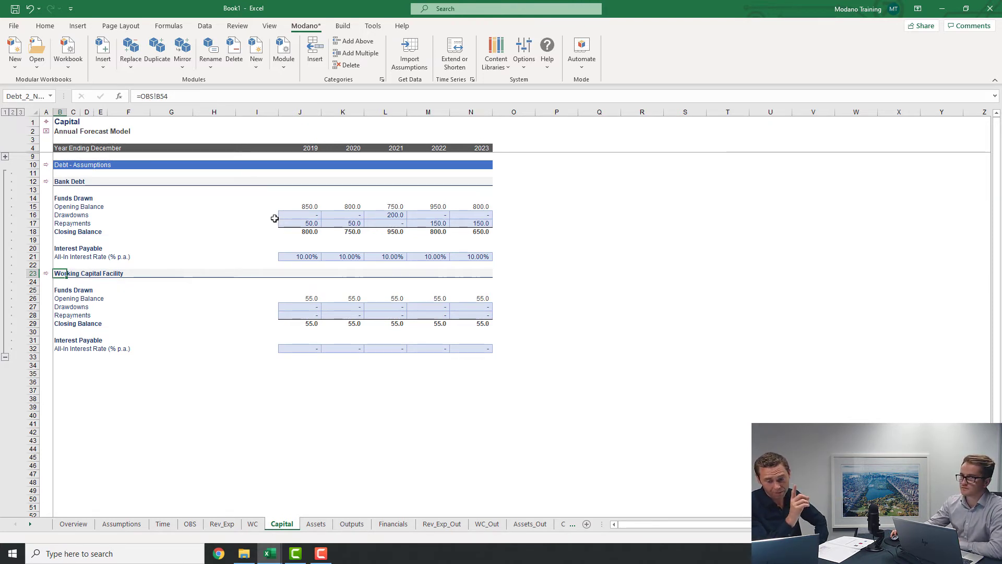
Set the Working Capital Facility's 2019 repayment to 5.0 and its all-in interest rate to 15% for 2019–2023
{"action": "left_click", "coordinate": [311, 315]}
{"action": "key", "text": "Return"}
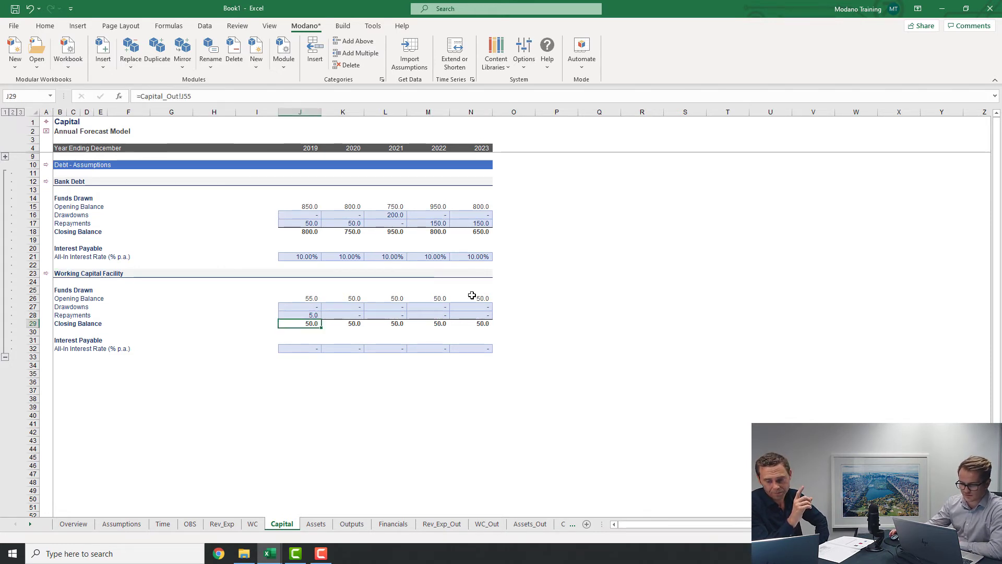
{"action": "left_click", "coordinate": [302, 347]}
{"action": "key", "text": "ctrl+shift+Right"}
{"action": "type", "text": "15"}
{"action": "key", "text": "Return"}
{"action": "key", "text": "ctrl+r"}
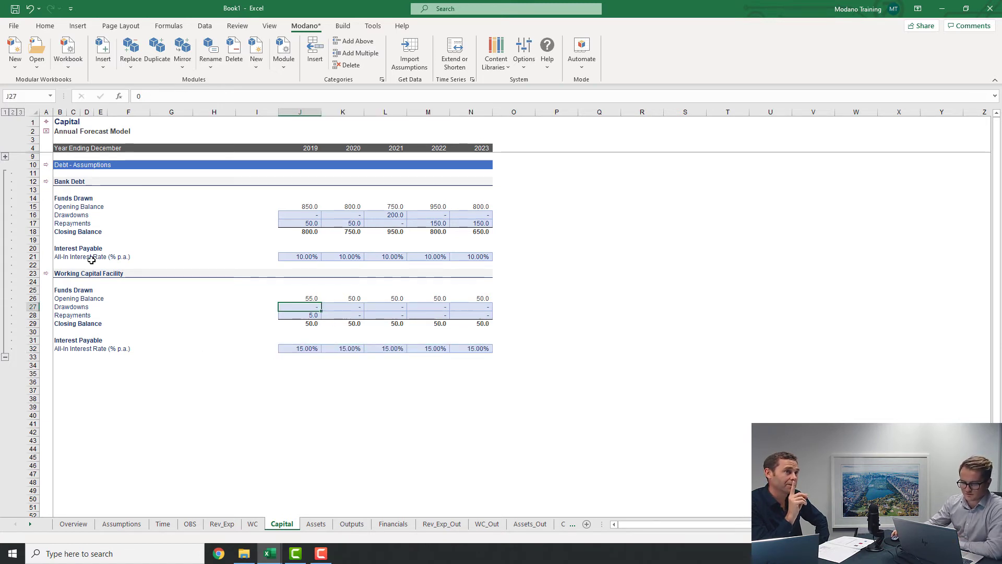
Follow the Working Capital Facility link to the Capital outputs sheet and examine the debt facilities' funds drawn calculations
{"action": "left_click", "coordinate": [45, 273]}
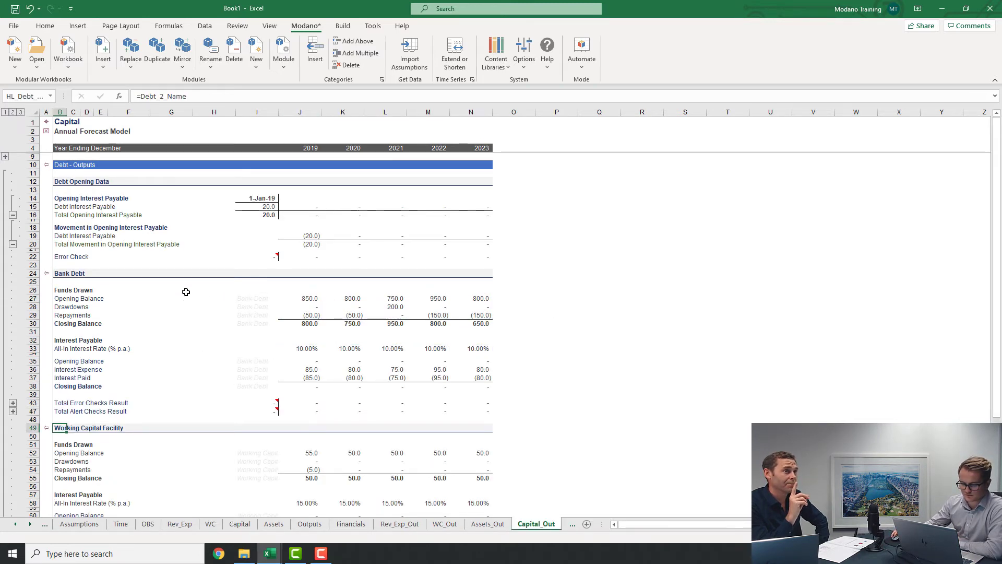
{"action": "scroll", "coordinate": [219, 288], "scroll_direction": "down", "scroll_amount": 4}
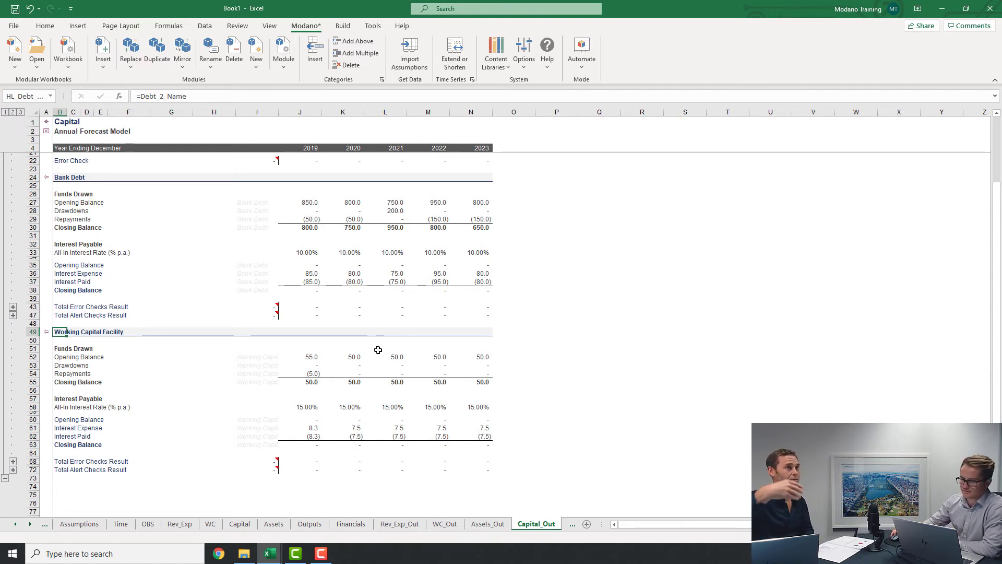
{"action": "left_click_drag", "start_coordinate": [308, 202], "coordinate": [477, 224]}
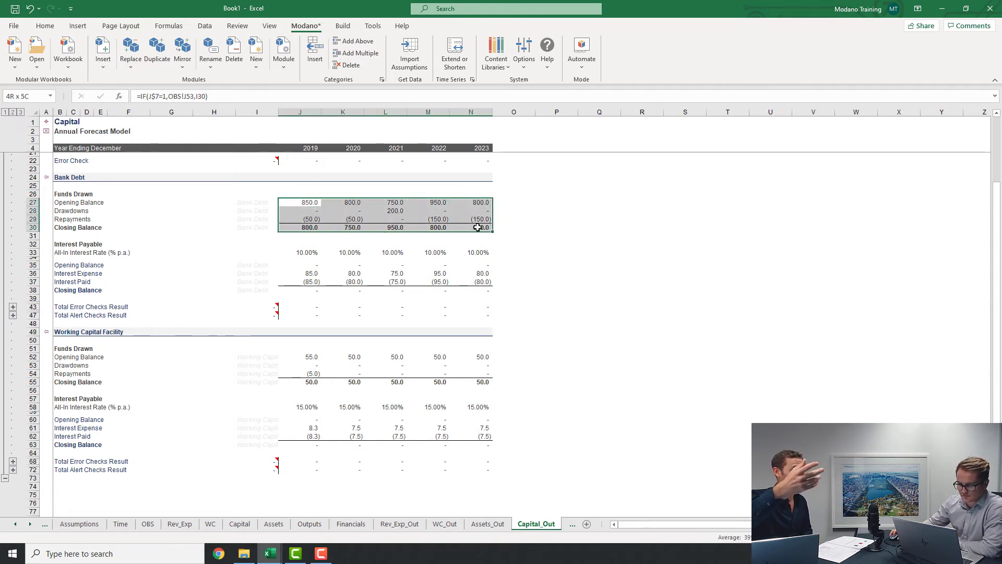
{"action": "left_click", "coordinate": [298, 219]}
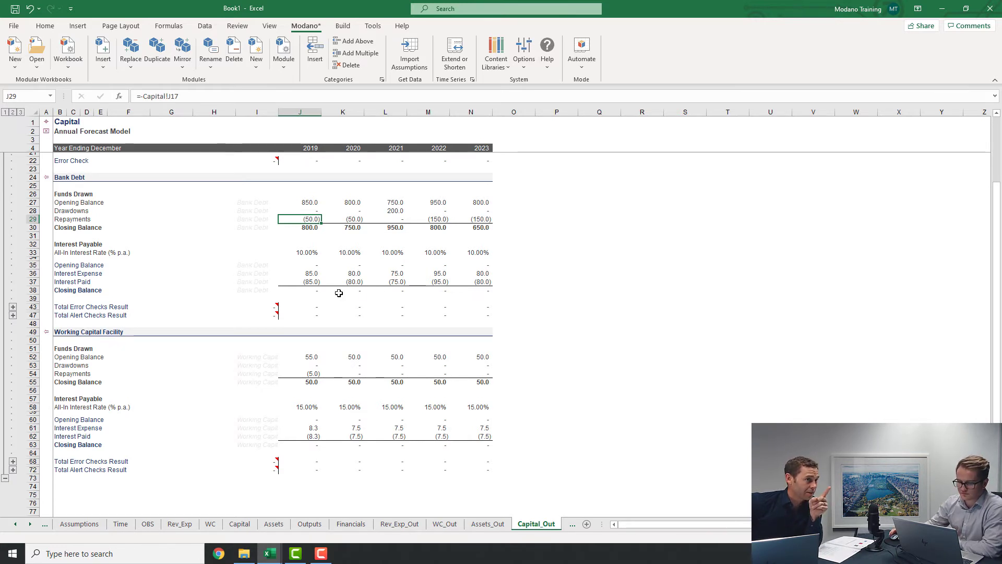
Expand Bank Debt's Total Error Checks Result and inspect the 2019 funds drawn and interest payable balance check formulas
{"action": "left_click", "coordinate": [13, 307]}
{"action": "left_click", "coordinate": [307, 316]}
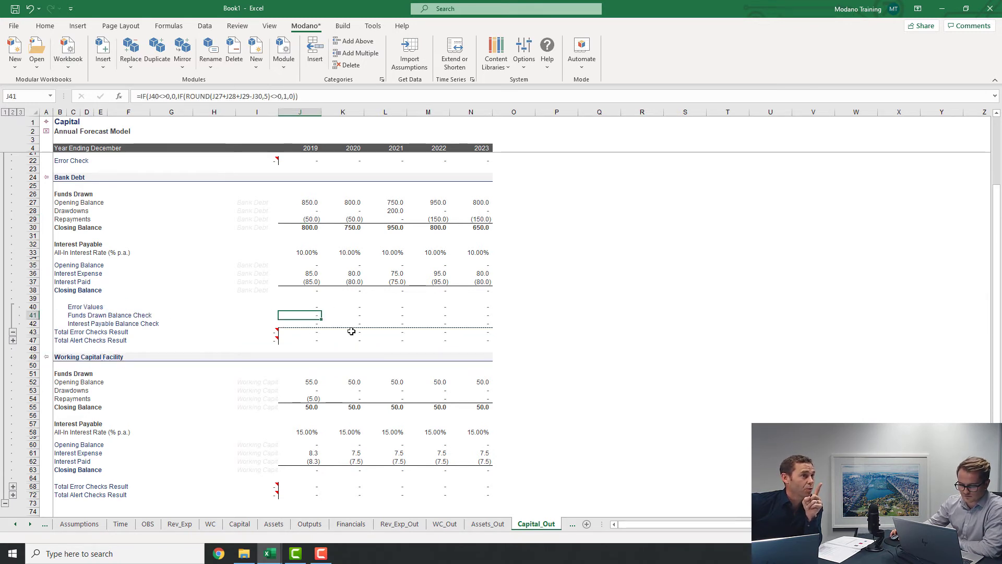
{"action": "key", "text": "F2"}
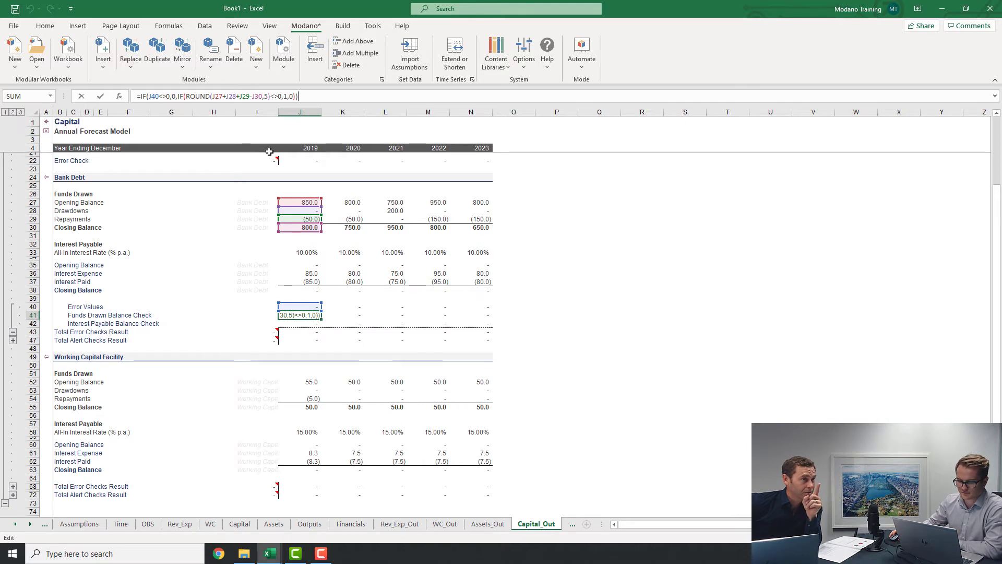
{"action": "key", "text": "Return"}
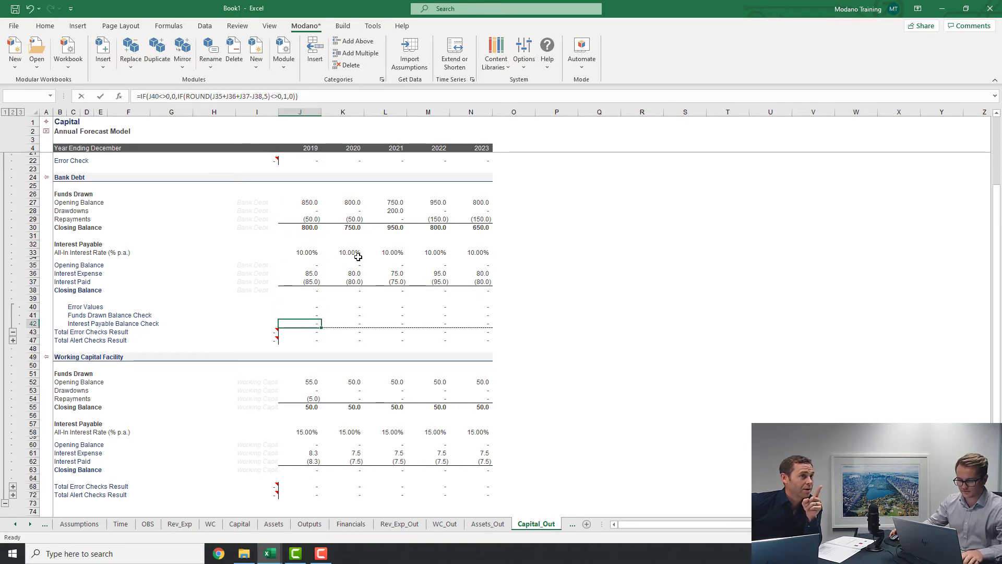
{"action": "key", "text": "F2"}
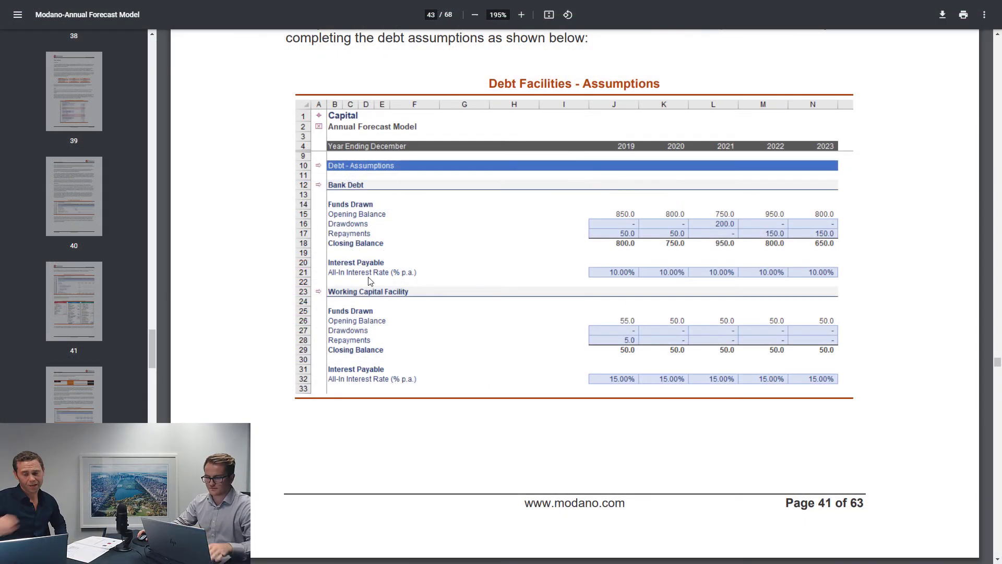
Read the Bank Debt financial statement impacts and debt facility links in the Modano-Annual Forecast Model PDF guide
{"action": "scroll", "coordinate": [368, 281], "scroll_direction": "down", "scroll_amount": 15}
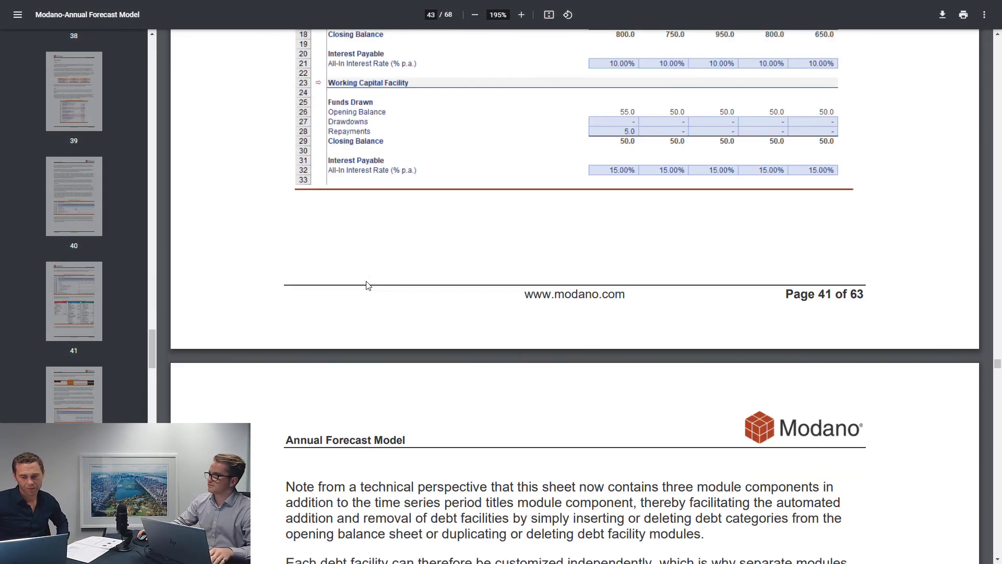
{"action": "scroll", "coordinate": [368, 284], "scroll_direction": "down", "scroll_amount": 18}
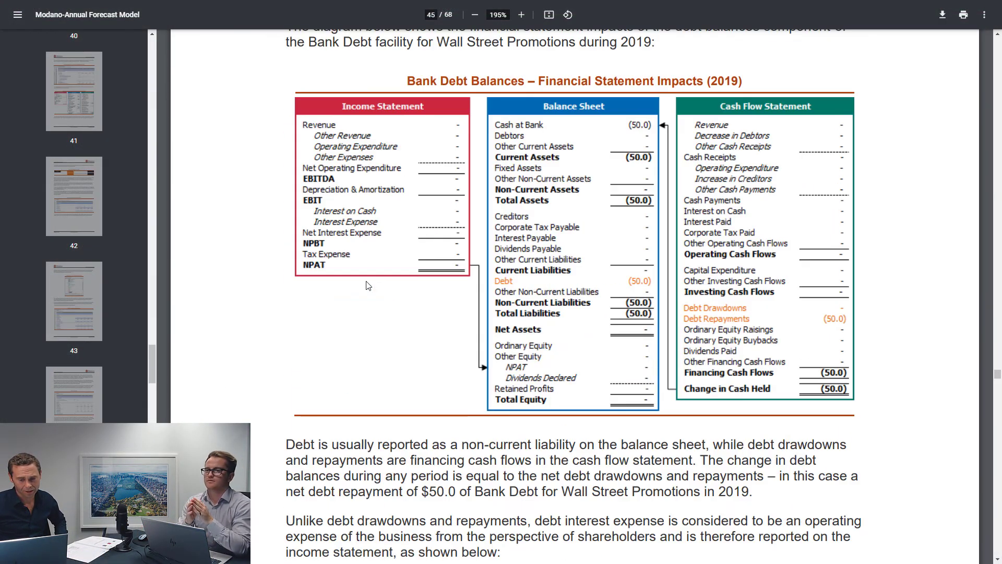
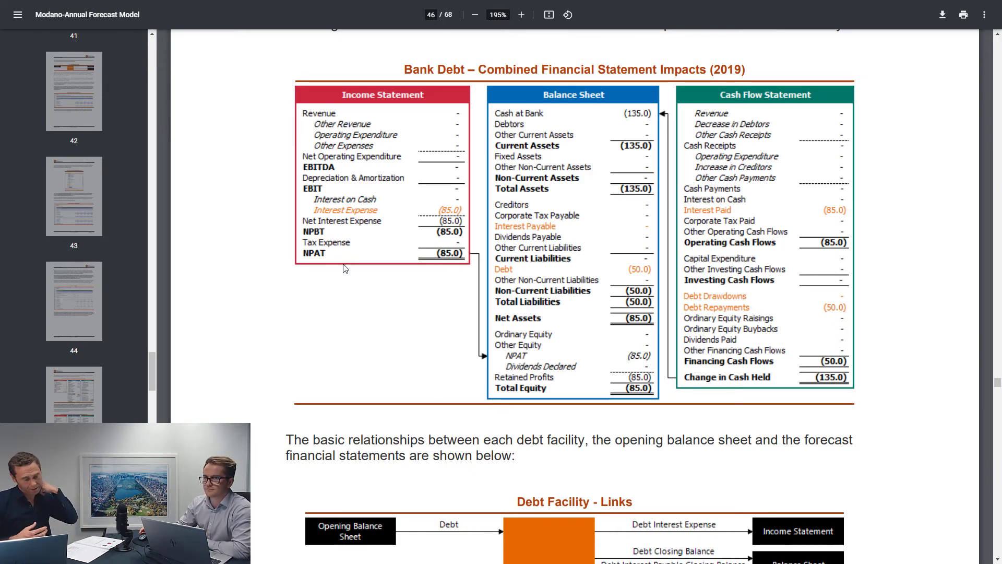
{"action": "scroll", "coordinate": [345, 268], "scroll_direction": "down", "scroll_amount": 4}
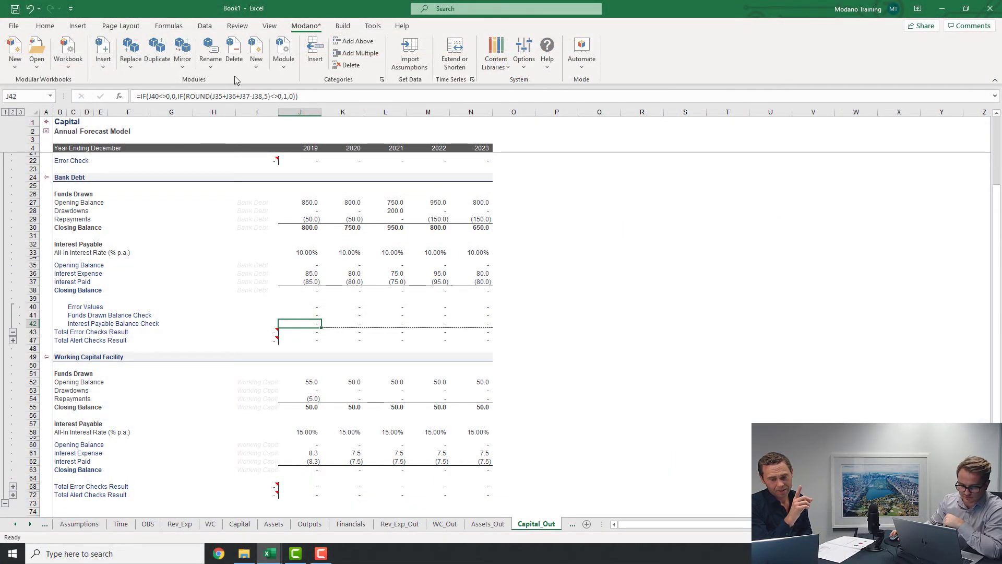
Examine Bank Debt's labelled links to the opening balance sheet and financial statements in the maximized Project Manager
{"action": "left_click", "coordinate": [343, 25]}
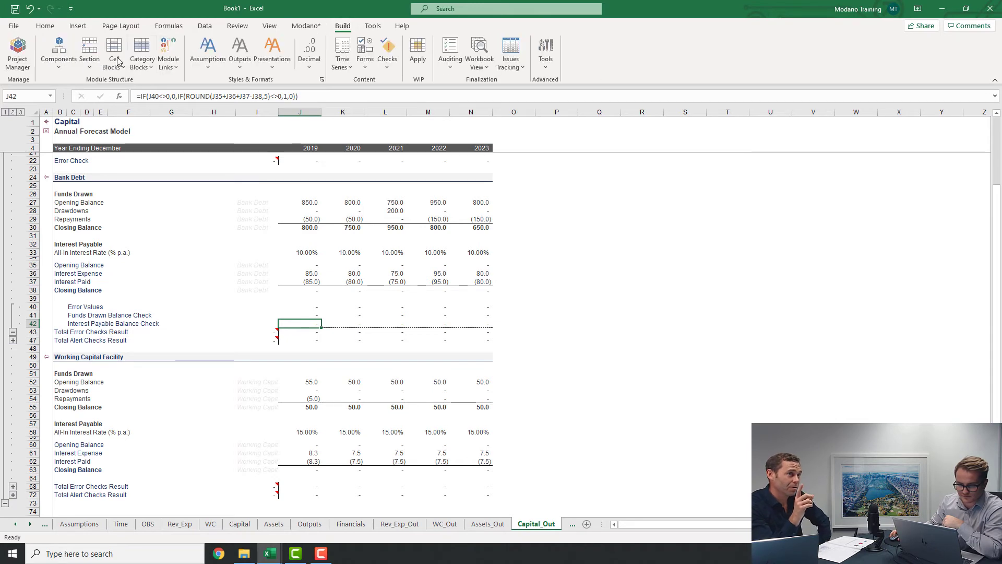
{"action": "left_click", "coordinate": [176, 51]}
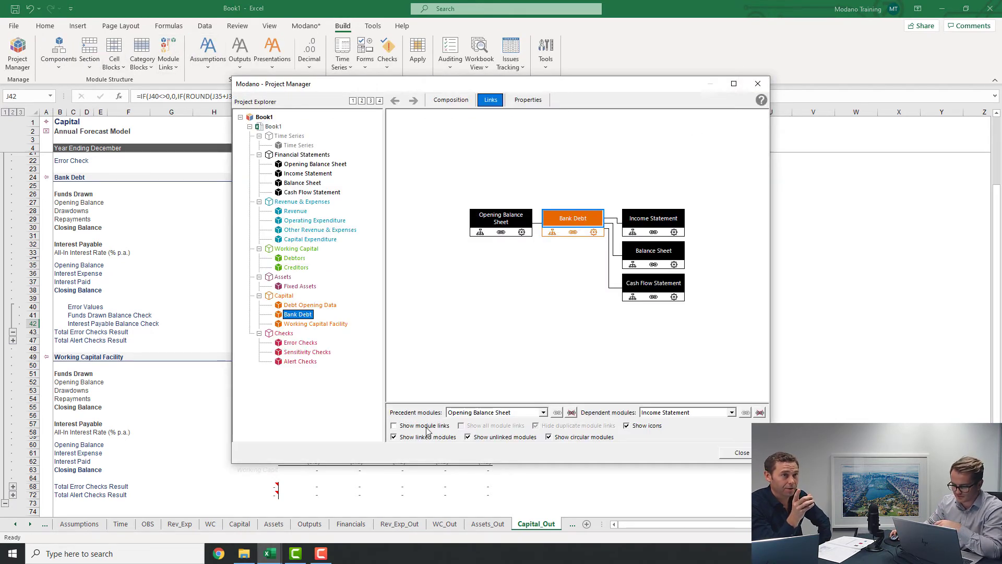
{"action": "left_click", "coordinate": [733, 83]}
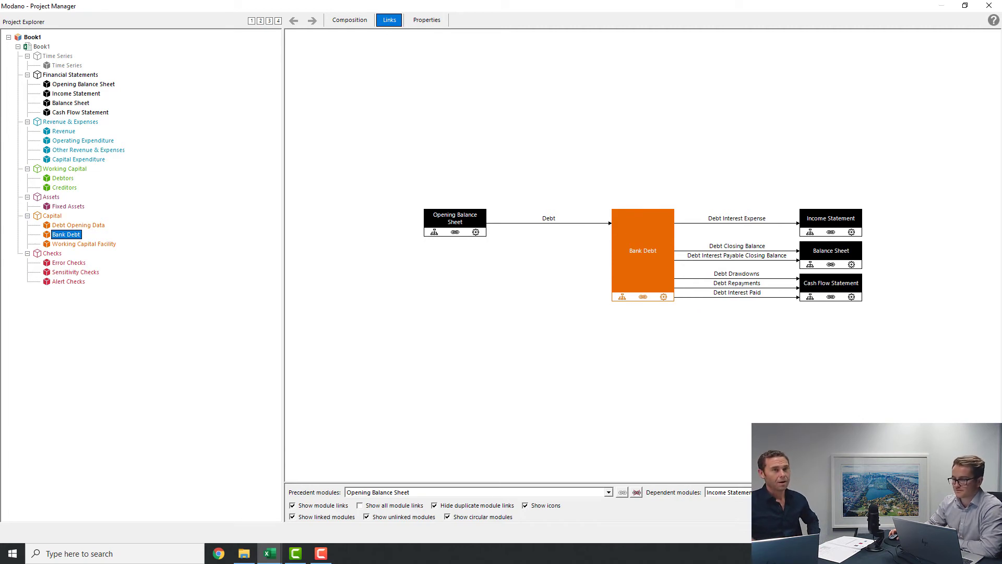
{"action": "key", "text": "Escape"}
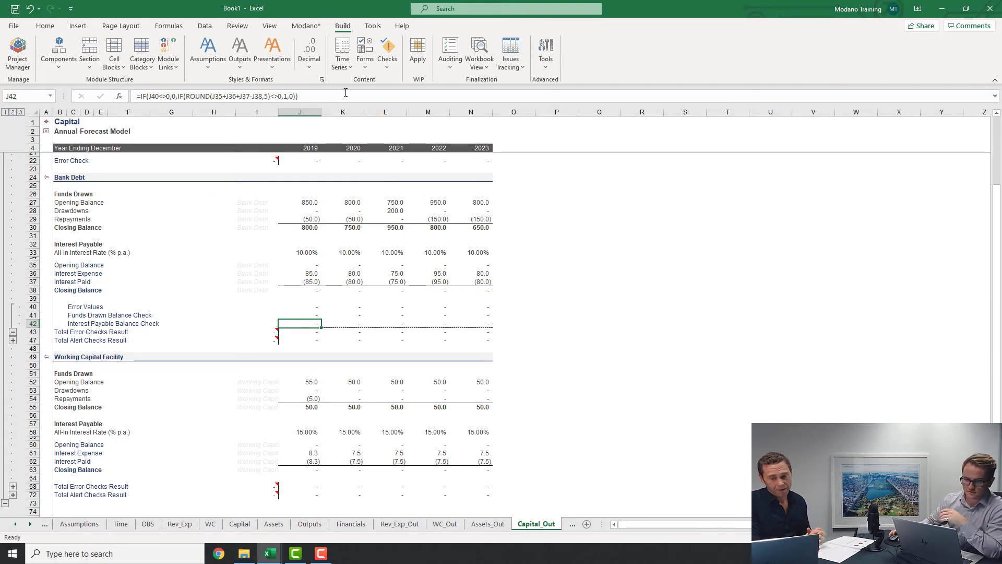
Insert the Ordinary Equity (Amounts) module and go to its Equity Raisings assumptions on the Capital sheet
{"action": "key", "text": "alt+m"}
{"action": "key", "text": "i"}
{"action": "key", "text": "m"}
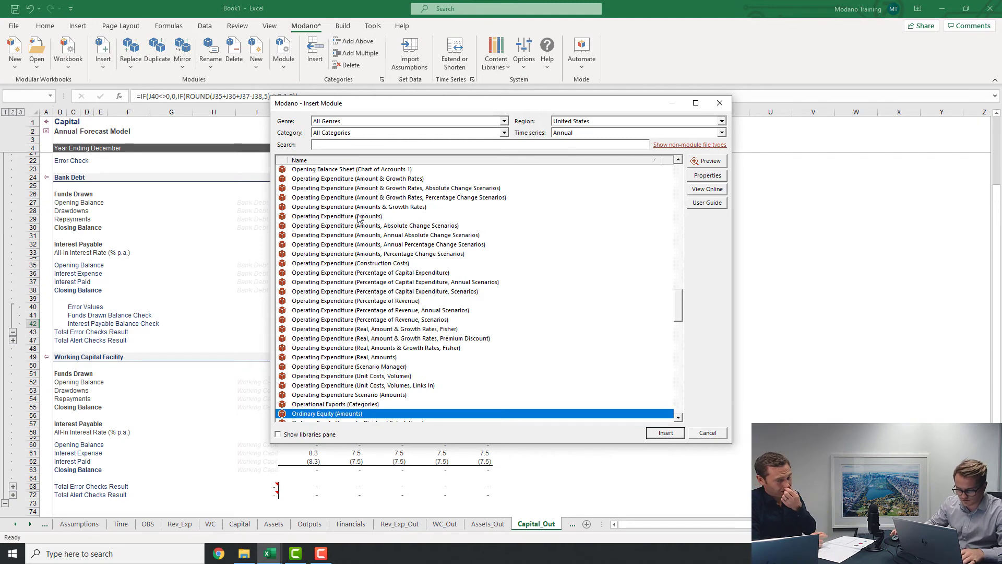
{"action": "left_click", "coordinate": [666, 433]}
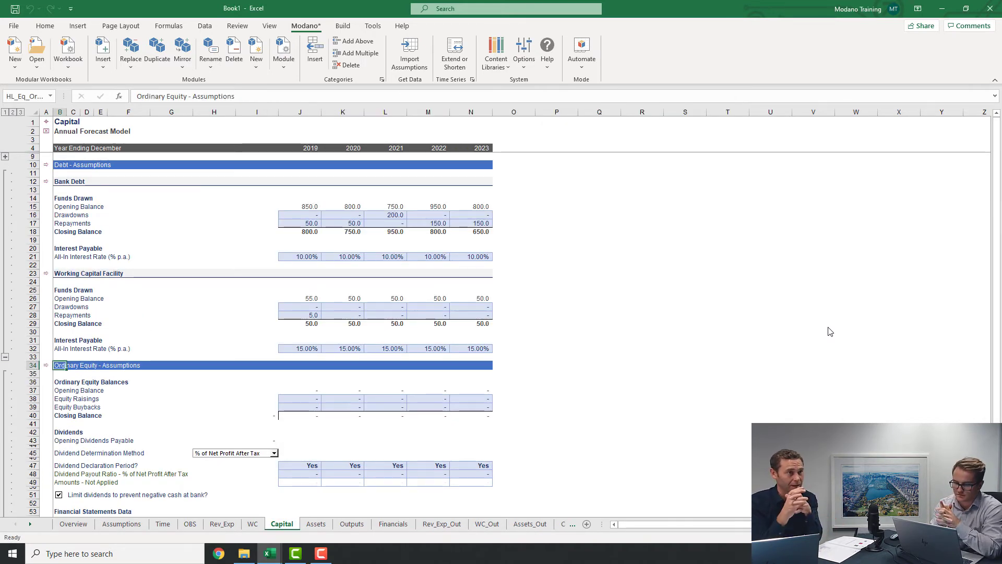
{"action": "scroll", "coordinate": [423, 371], "scroll_direction": "down", "scroll_amount": 3}
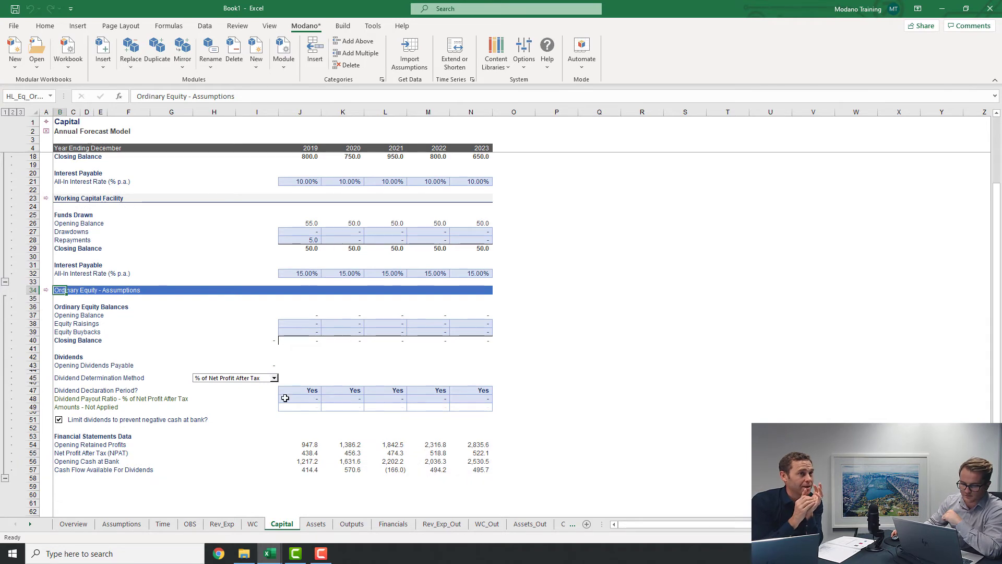
{"action": "left_click", "coordinate": [306, 322]}
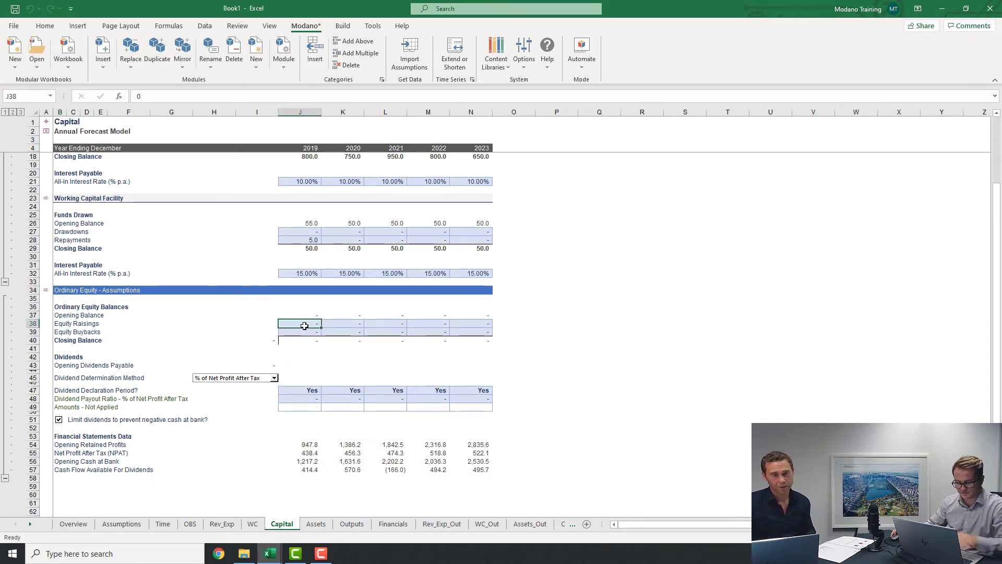
Copy the 500.0 Ordinary Equity balance from the Wall Street Promotions-Annual Assumptions balance sheet into Ordinary Equity on the OBS sheet
{"action": "left_click", "coordinate": [190, 523]}
{"action": "scroll", "coordinate": [284, 320], "scroll_direction": "down", "scroll_amount": 2}
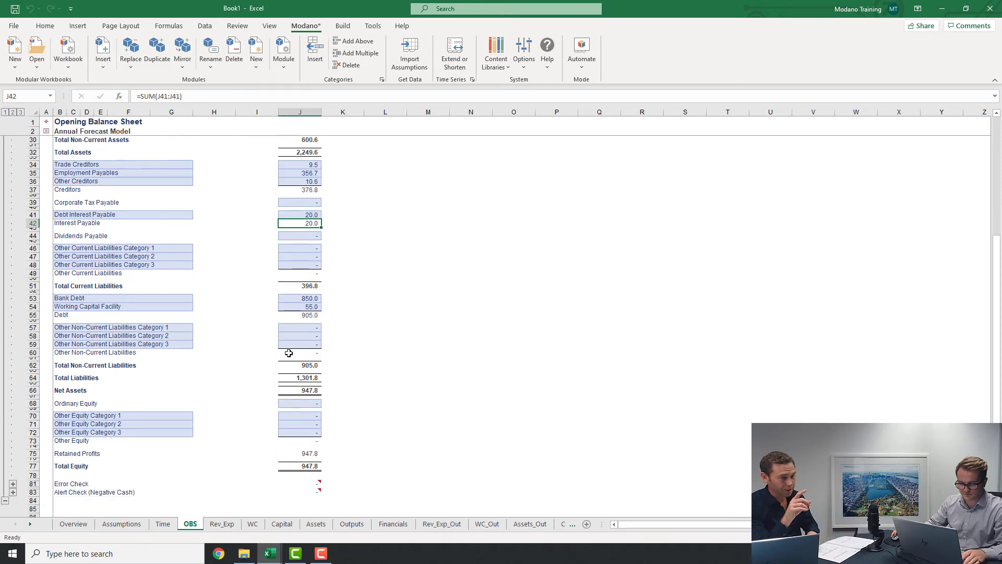
{"action": "left_click", "coordinate": [297, 404]}
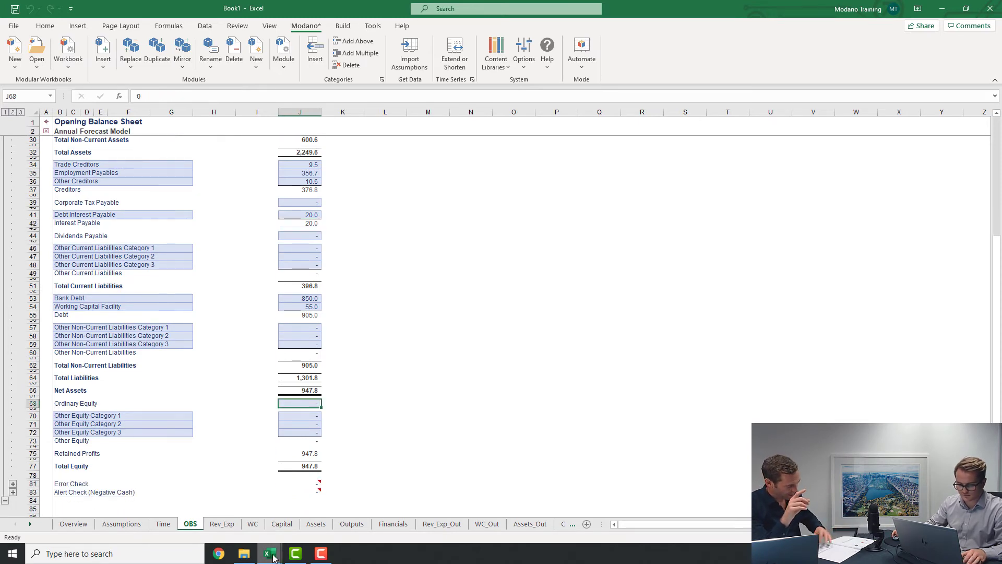
{"action": "mouse_move", "coordinate": [273, 554]}
{"action": "left_click", "coordinate": [313, 498]}
{"action": "scroll", "coordinate": [233, 352], "scroll_direction": "down", "scroll_amount": 3}
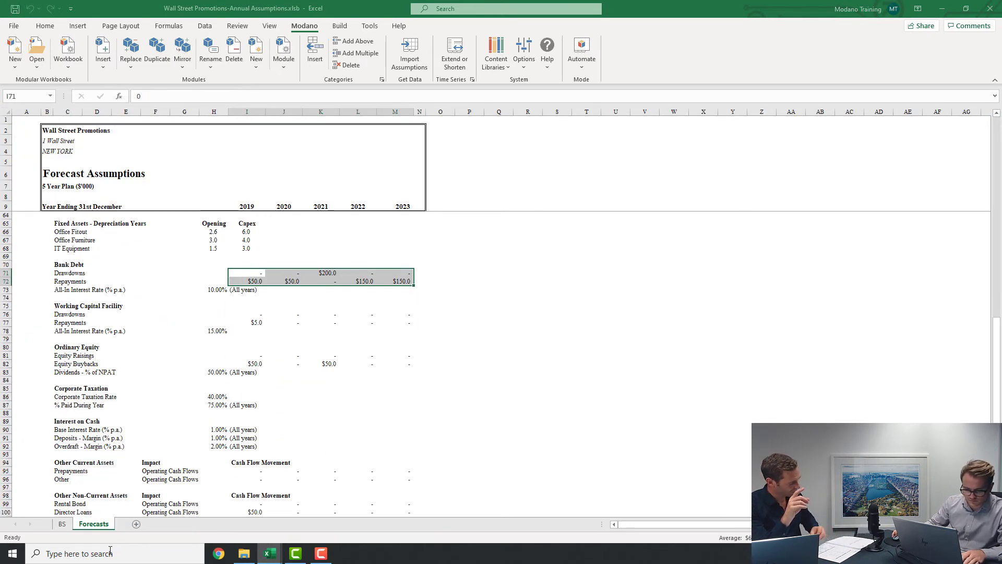
{"action": "left_click", "coordinate": [62, 523]}
{"action": "scroll", "coordinate": [157, 313], "scroll_direction": "down", "scroll_amount": 2}
{"action": "scroll", "coordinate": [184, 327], "scroll_direction": "down", "scroll_amount": 2}
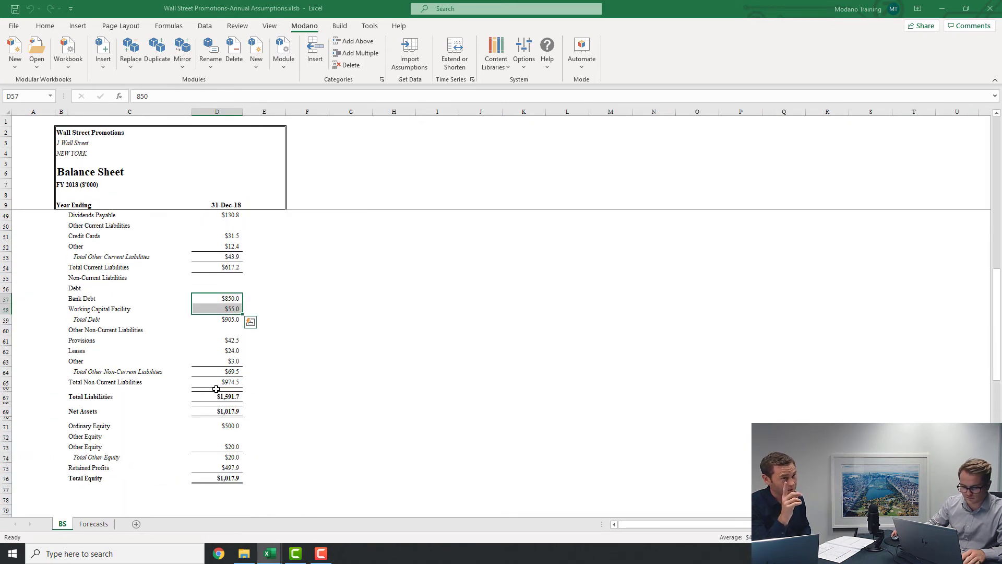
{"action": "left_click", "coordinate": [231, 427]}
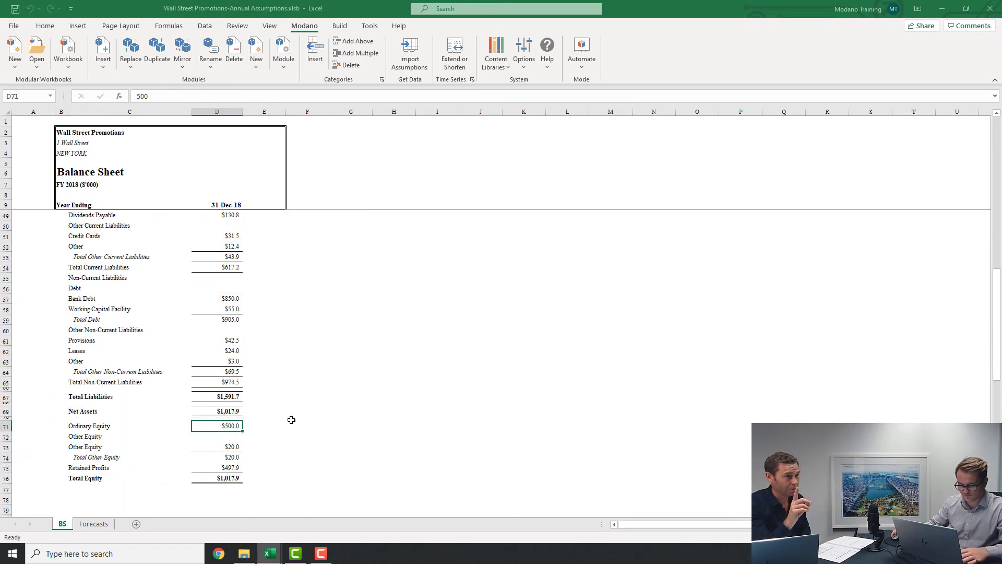
{"action": "key", "text": "ctrl+c"}
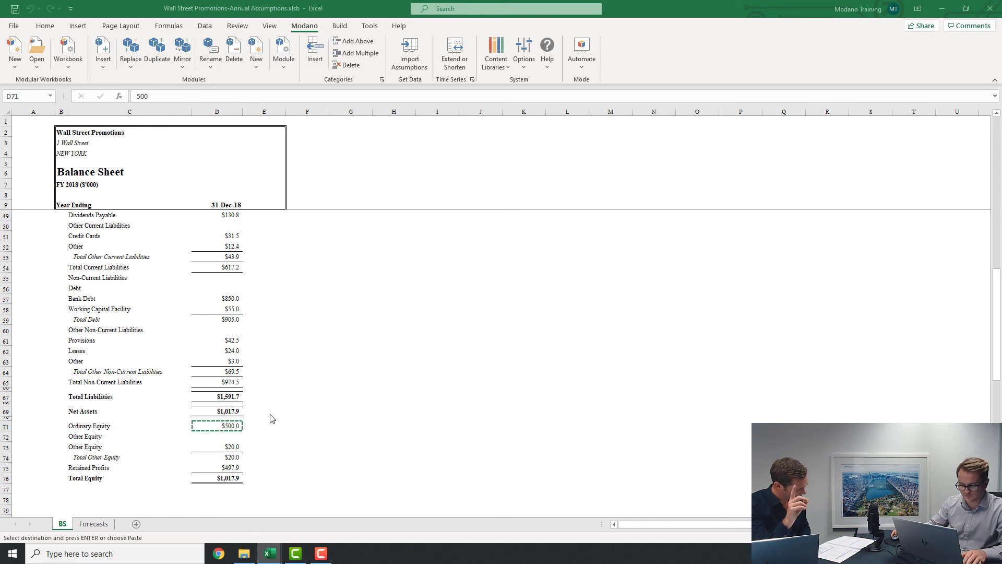
{"action": "key", "text": "ctrl+Tab"}
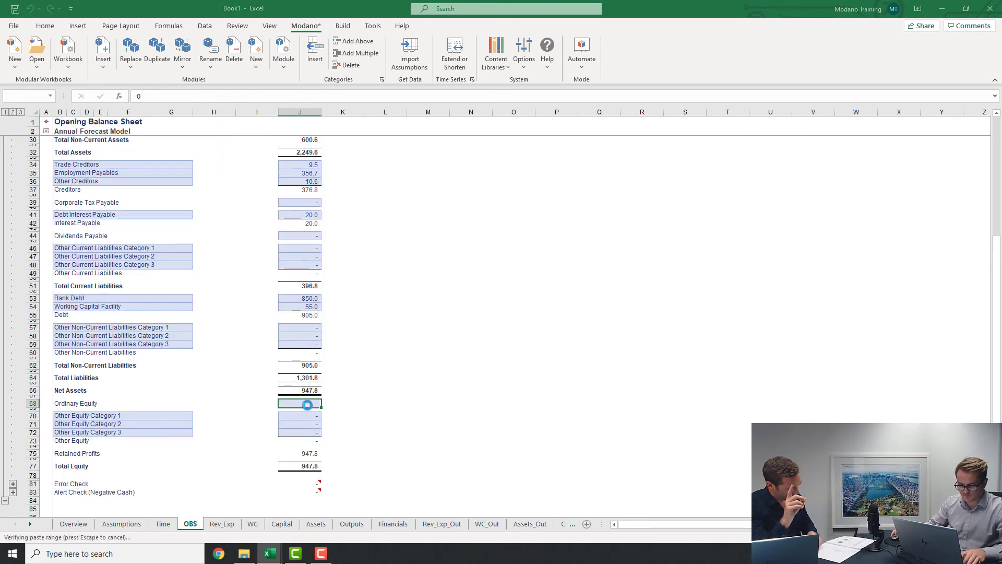
Rename Other Equity Category 1 on the OBS sheet as Other Equity, using the label copied from the source balance sheet
{"action": "key", "text": "alt+Tab"}
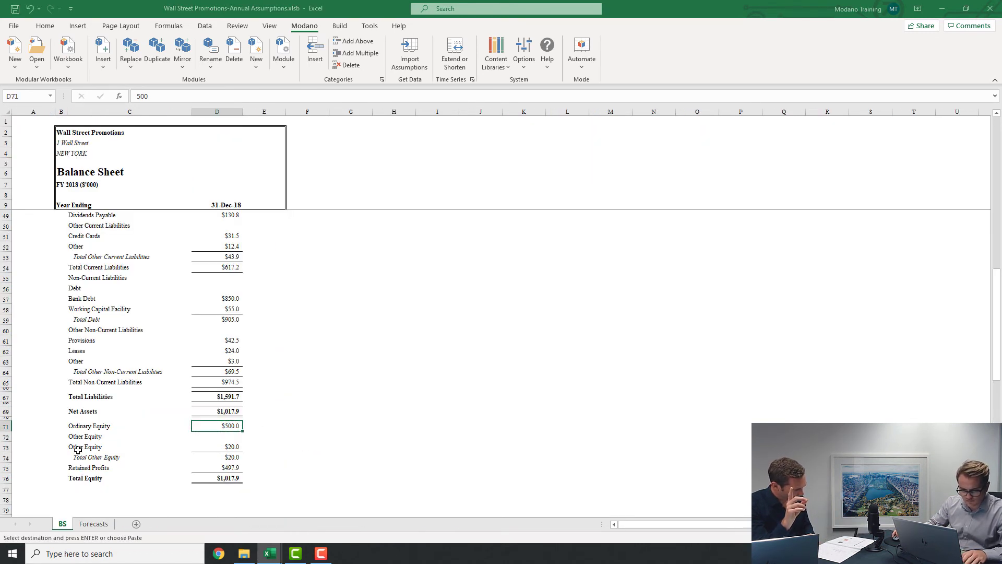
{"action": "left_click", "coordinate": [78, 450]}
{"action": "key", "text": "ctrl+c"}
{"action": "key", "text": "alt+Tab"}
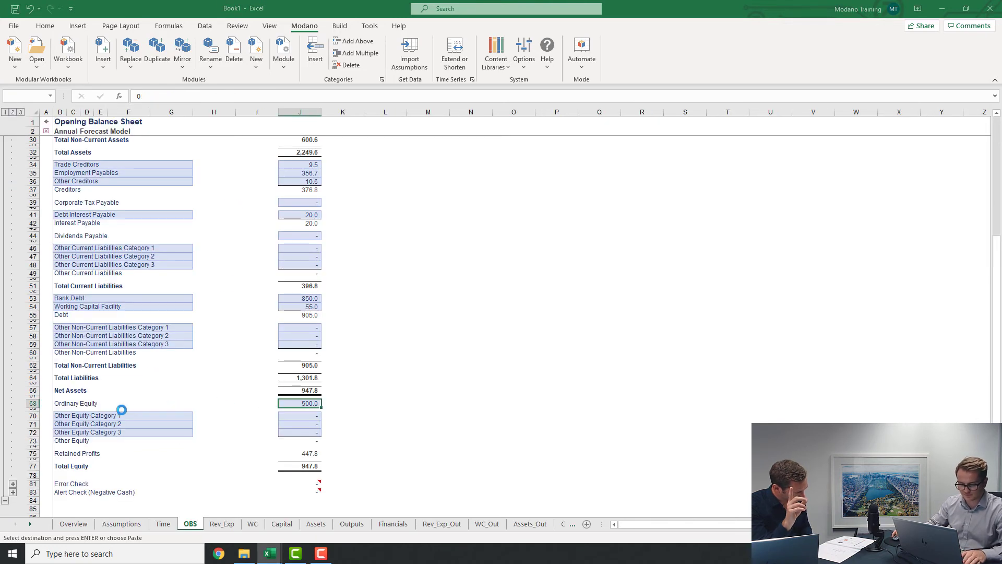
{"action": "left_click", "coordinate": [119, 414]}
{"action": "key", "text": "ctrl+v"}
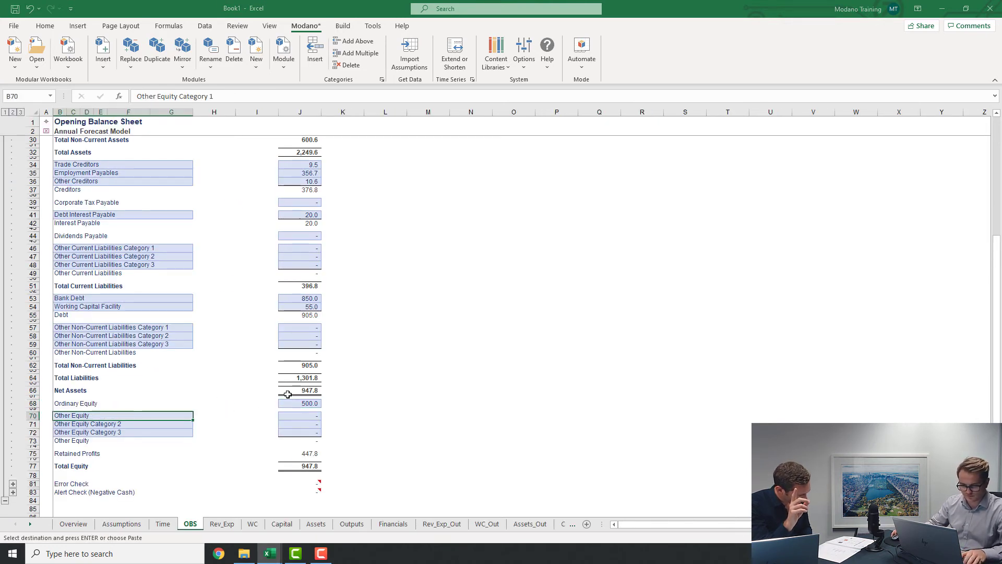
Try the source balance sheet's 20.0 as the Other Equity opening balance, and reset it to 0
{"action": "key", "text": "alt+Tab"}
{"action": "left_click", "coordinate": [224, 447]}
{"action": "key", "text": "ctrl+c"}
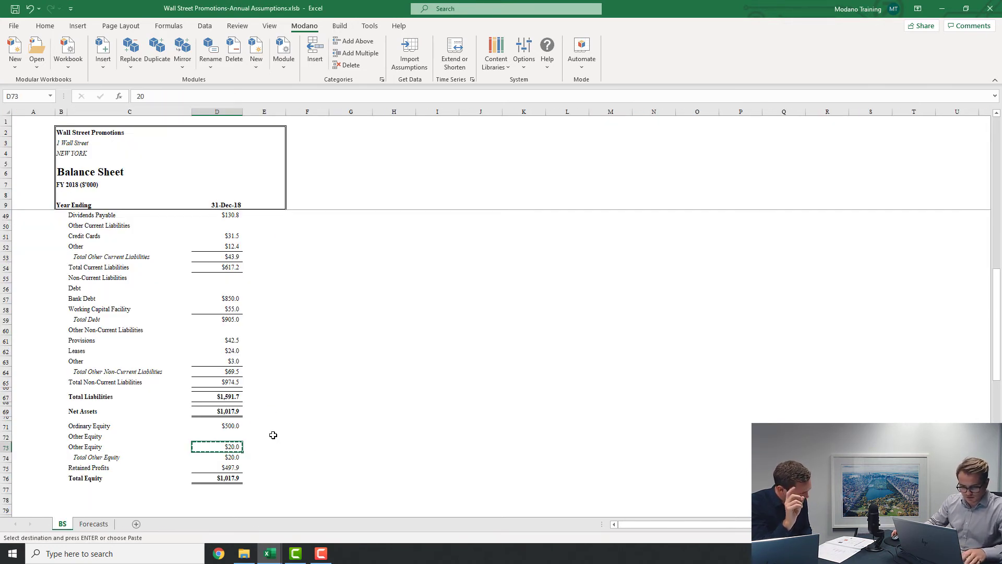
{"action": "key", "text": "alt+Tab"}
{"action": "left_click", "coordinate": [308, 416]}
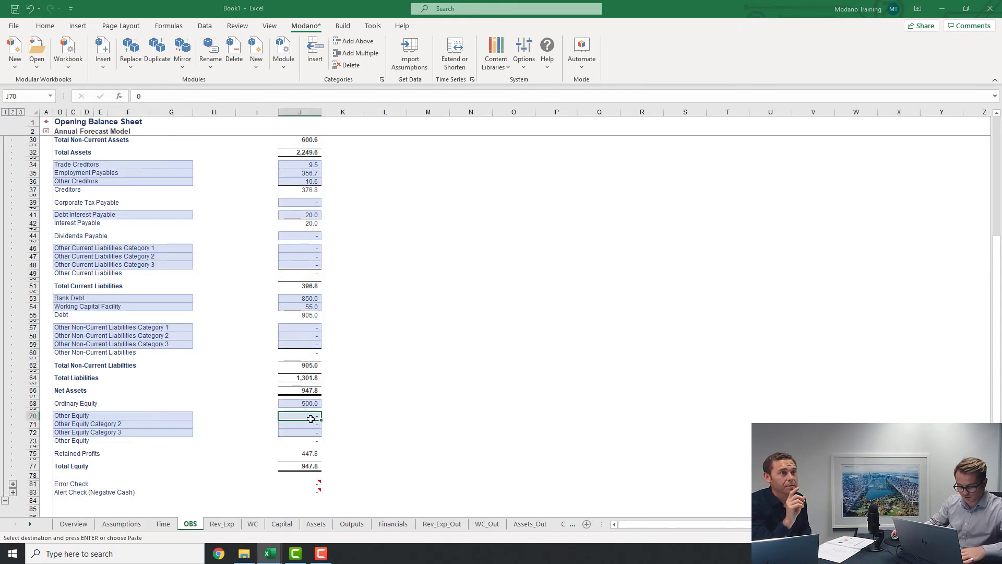
{"action": "key", "text": "ctrl+v"}
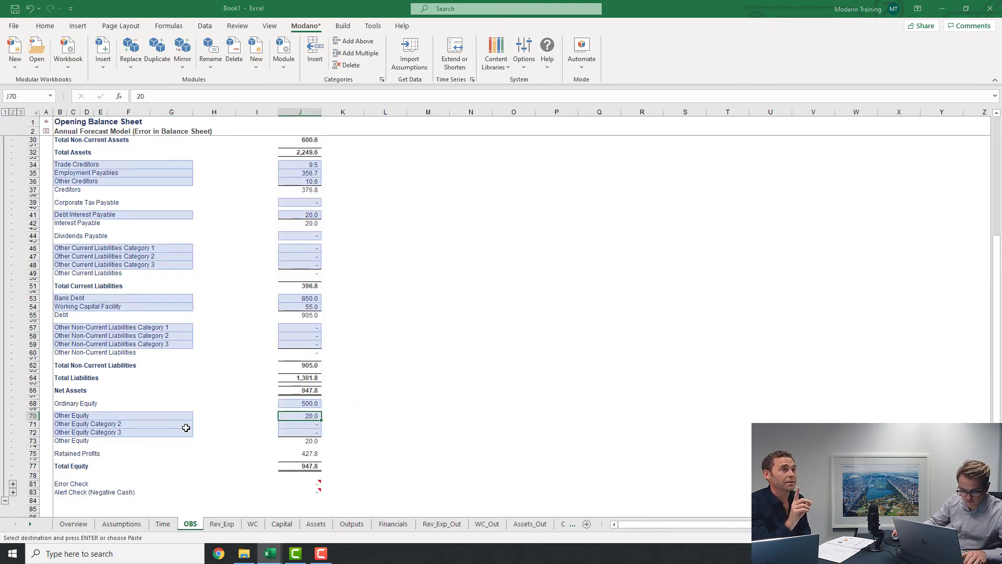
{"action": "type", "text": "0"}
{"action": "key", "text": "Return"}
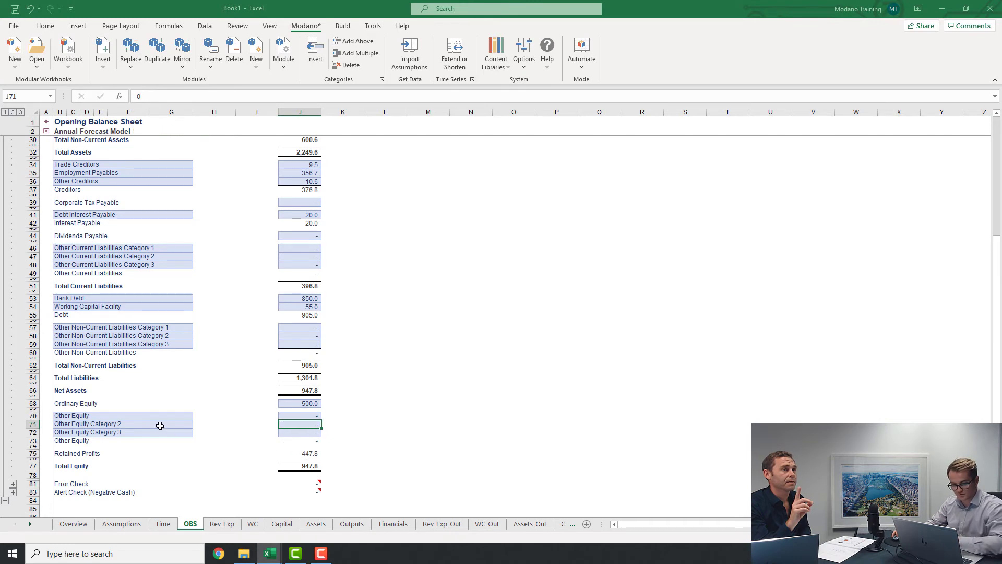
{"action": "left_click", "coordinate": [142, 417]}
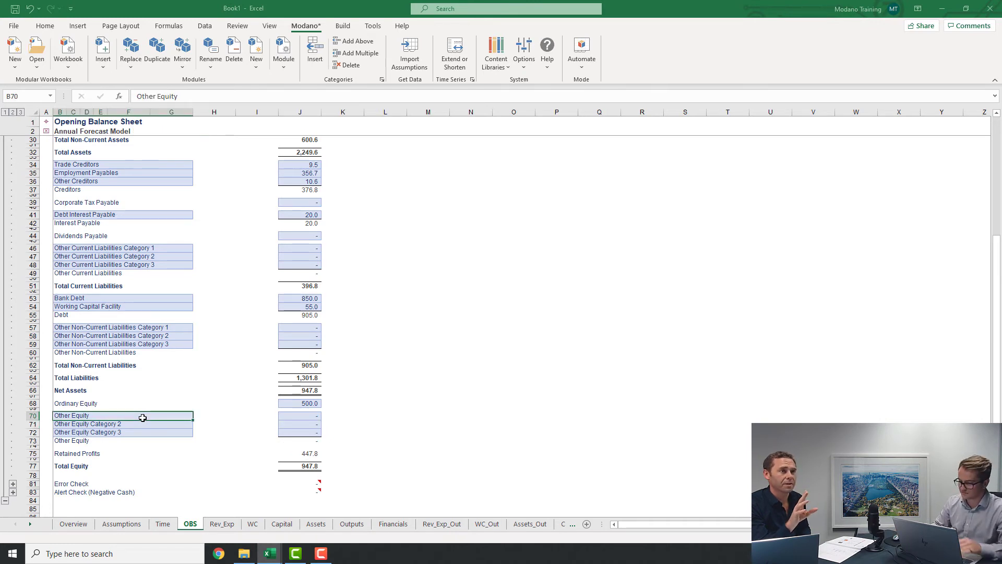
{"action": "left_click", "coordinate": [294, 416]}
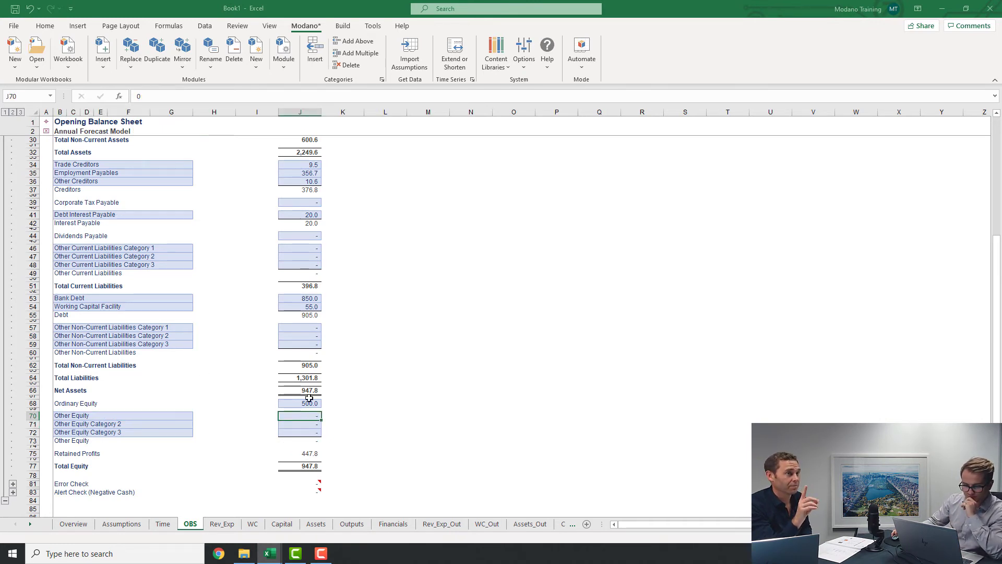
{"action": "left_click", "coordinate": [308, 403]}
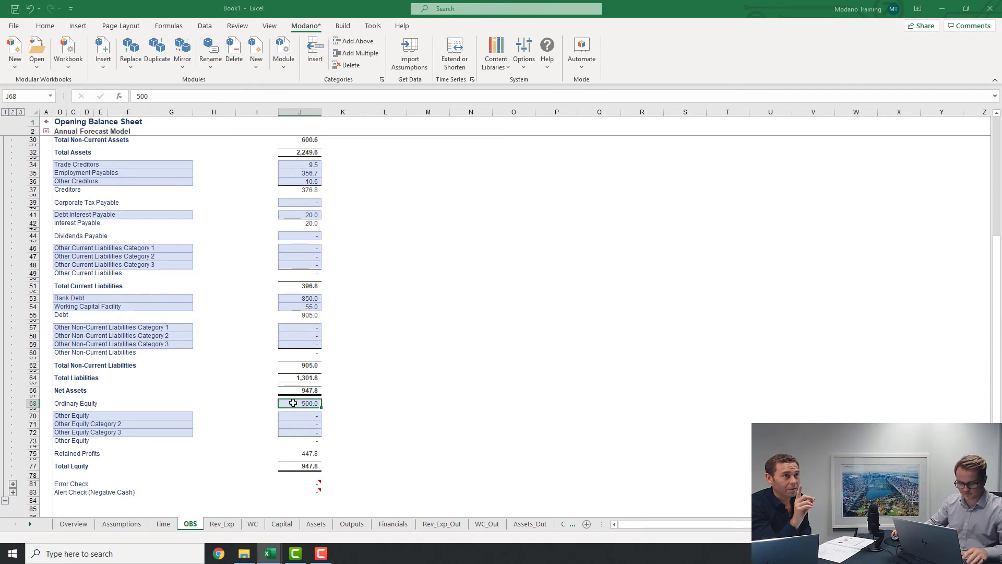
Copy the 130.8 Dividends Payable balance from the source balance sheet into Dividends Payable on the OBS sheet
{"action": "scroll", "coordinate": [310, 395], "scroll_direction": "up", "scroll_amount": 8}
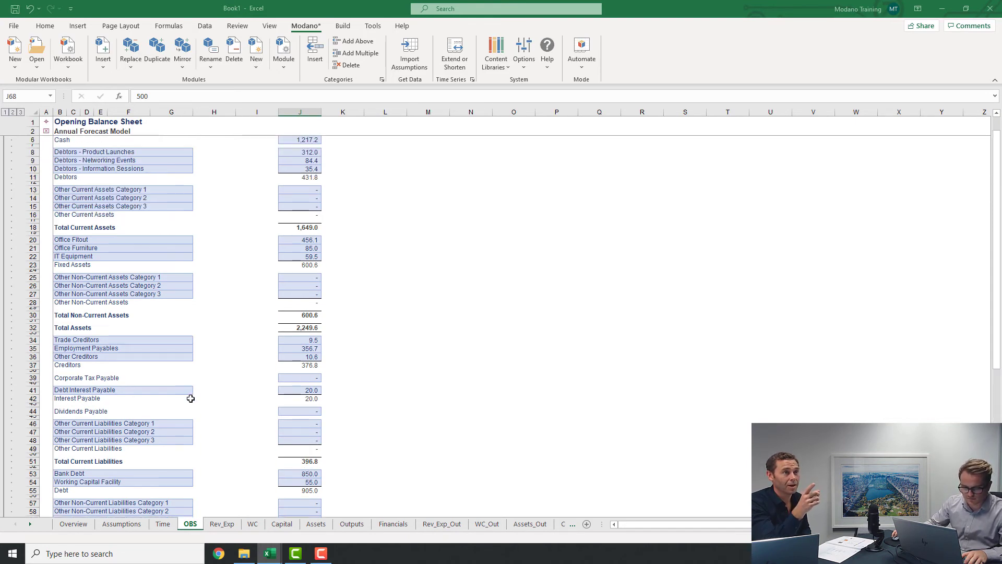
{"action": "scroll", "coordinate": [191, 397], "scroll_direction": "down", "scroll_amount": 1}
{"action": "left_click", "coordinate": [144, 389]}
{"action": "left_click", "coordinate": [295, 390]}
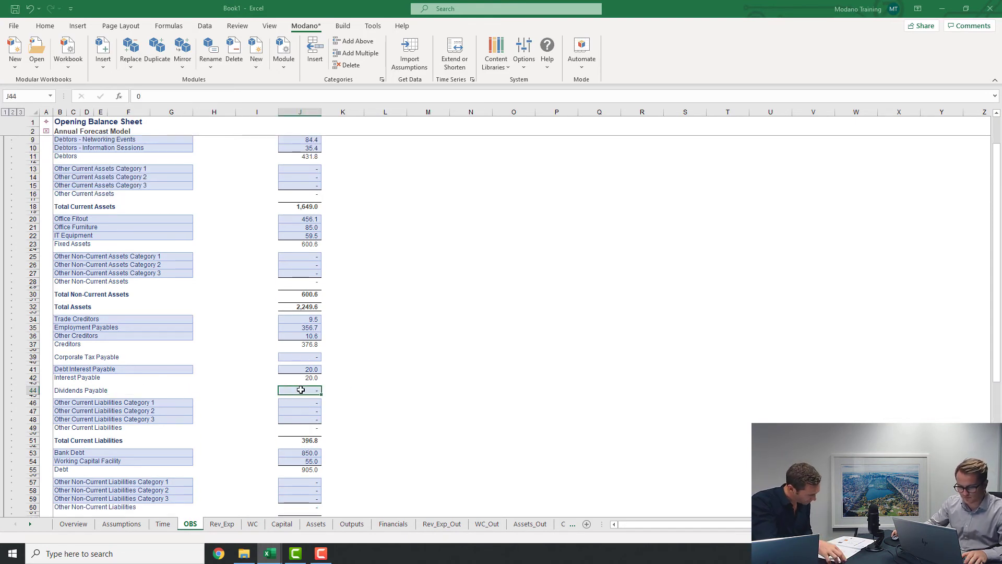
{"action": "key", "text": "alt+Tab"}
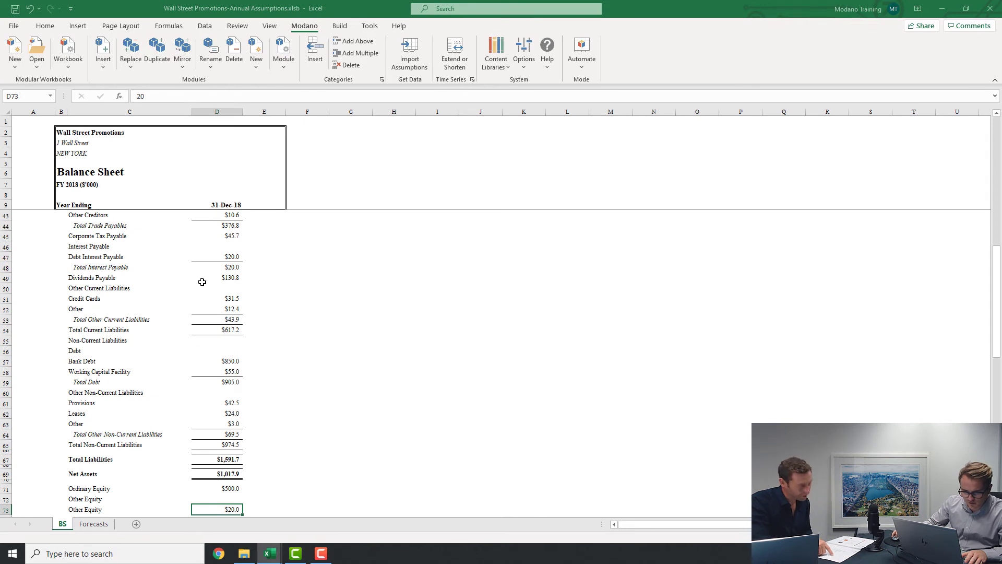
{"action": "left_click", "coordinate": [218, 278]}
{"action": "key", "text": "ctrl+c"}
{"action": "key", "text": "alt+Tab"}
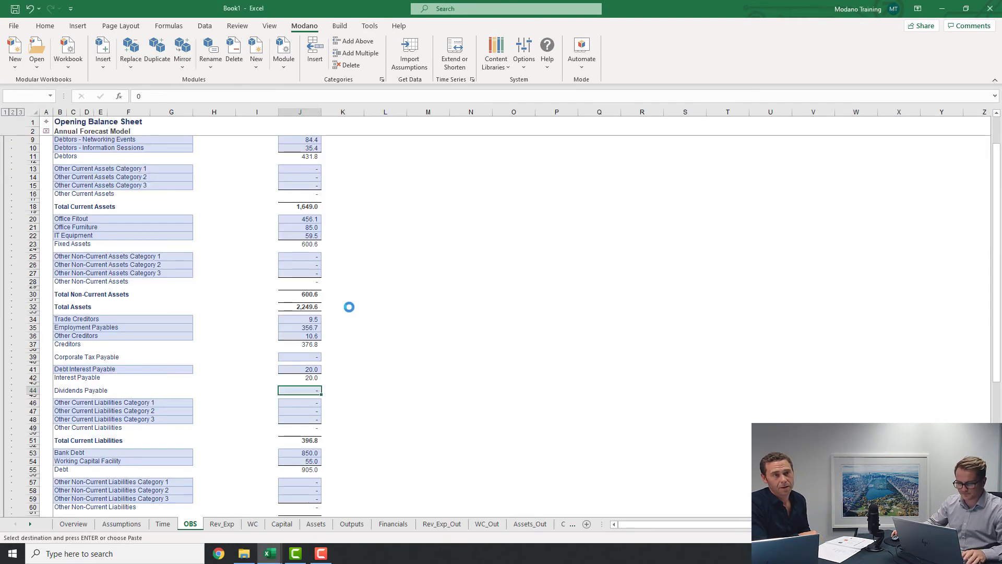
{"action": "key", "text": "ctrl+v"}
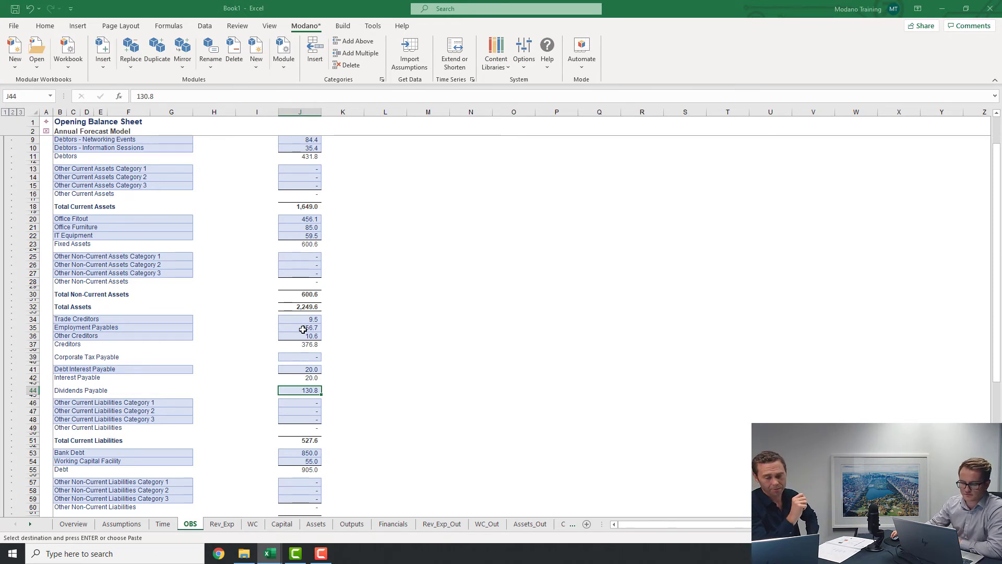
Examine the Ordinary Equity balances and dividends on the Capital outputs sheet, and return to the Ordinary Equity assumptions
{"action": "scroll", "coordinate": [303, 329], "scroll_direction": "down", "scroll_amount": 5}
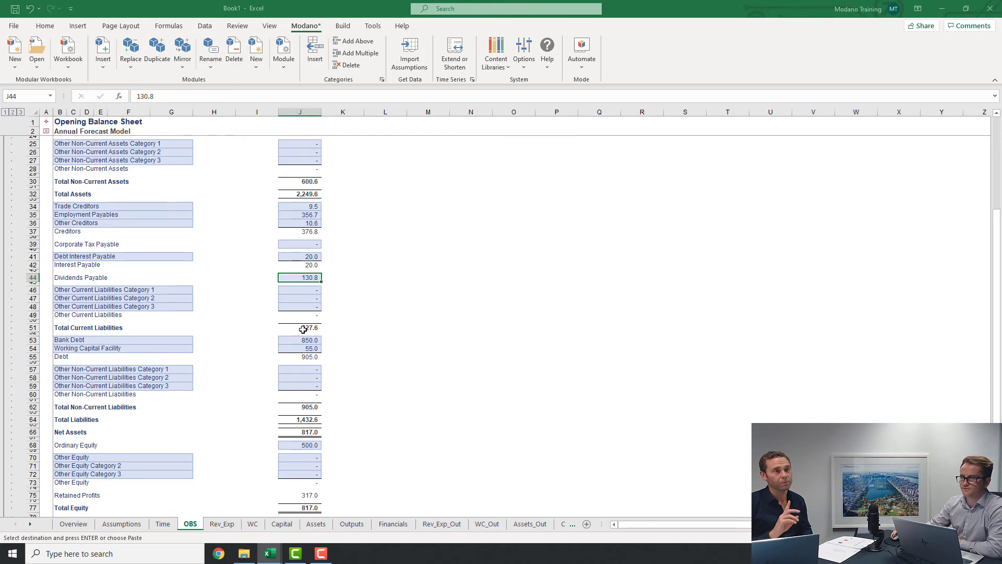
{"action": "left_click", "coordinate": [46, 122]}
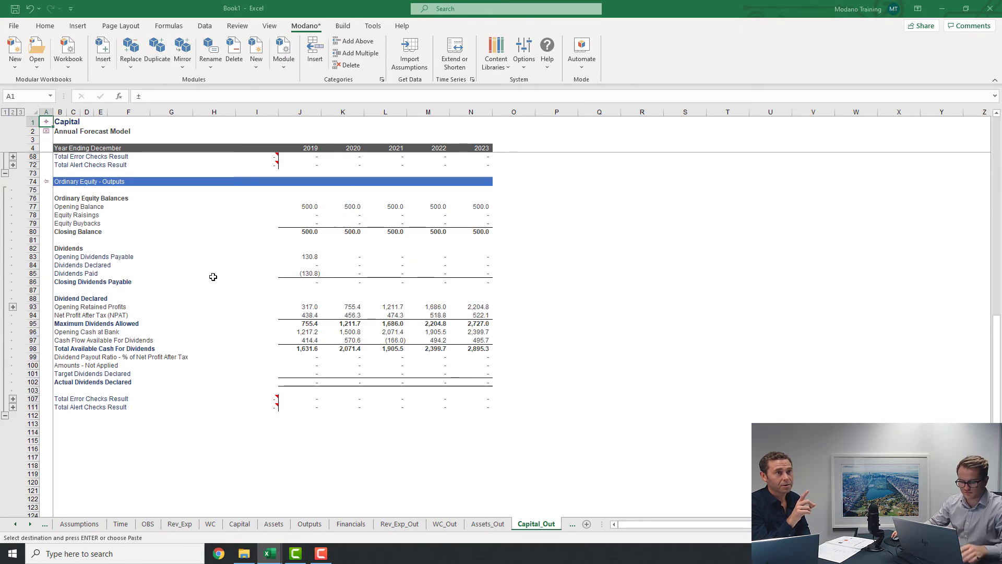
{"action": "left_click", "coordinate": [46, 173]}
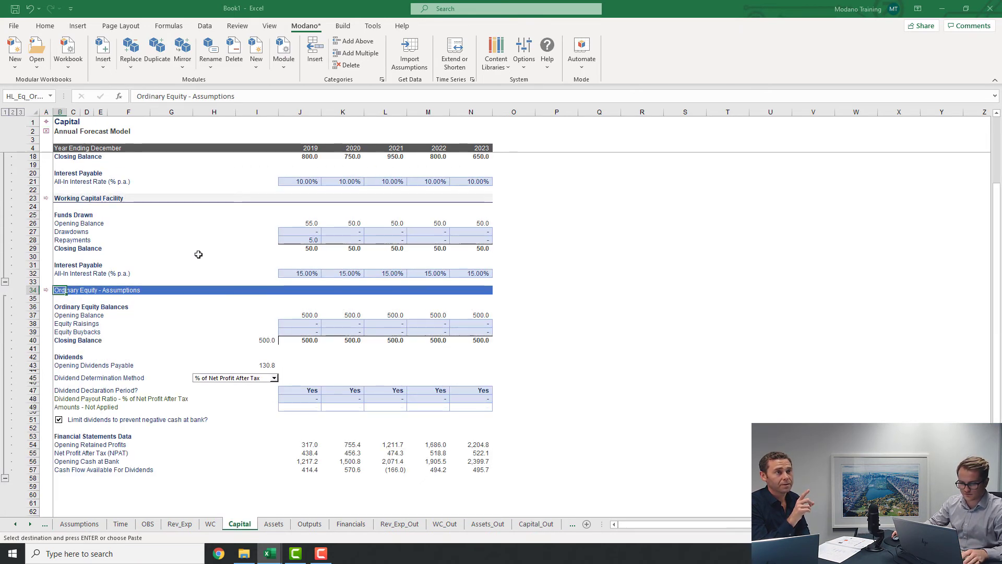
Copy the 2019–2023 Equity Buybacks amounts from the Forecasts assumptions sheet for the Ordinary Equity assumptions on the Capital sheet
{"action": "left_click", "coordinate": [308, 324]}
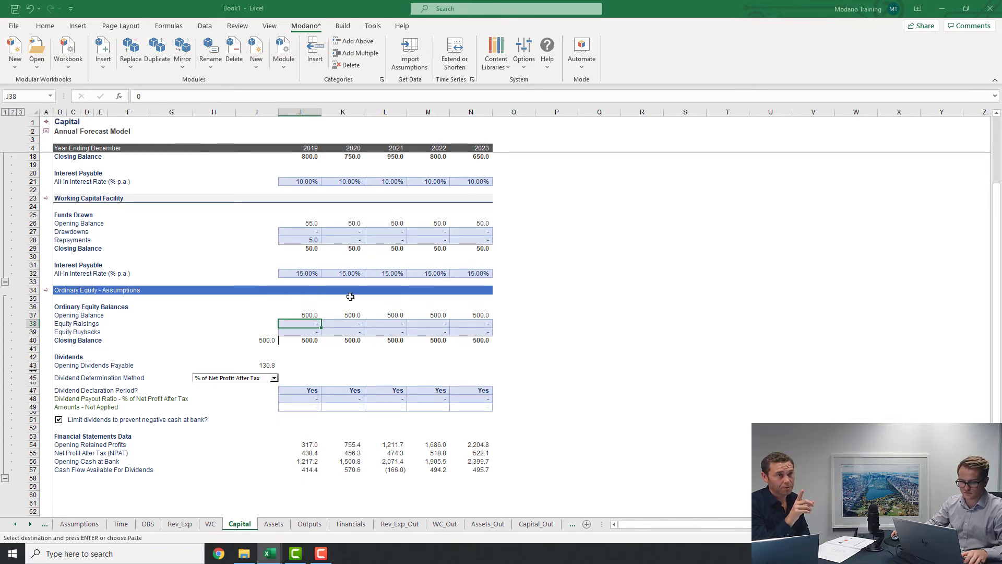
{"action": "key", "text": "ctrl+Tab"}
{"action": "left_click", "coordinate": [76, 523]}
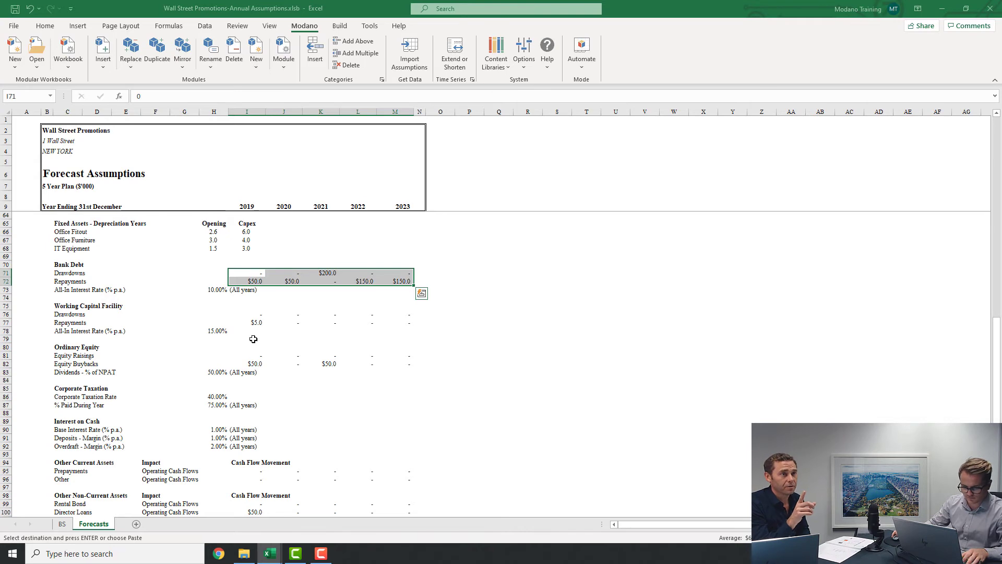
{"action": "left_click", "coordinate": [254, 366]}
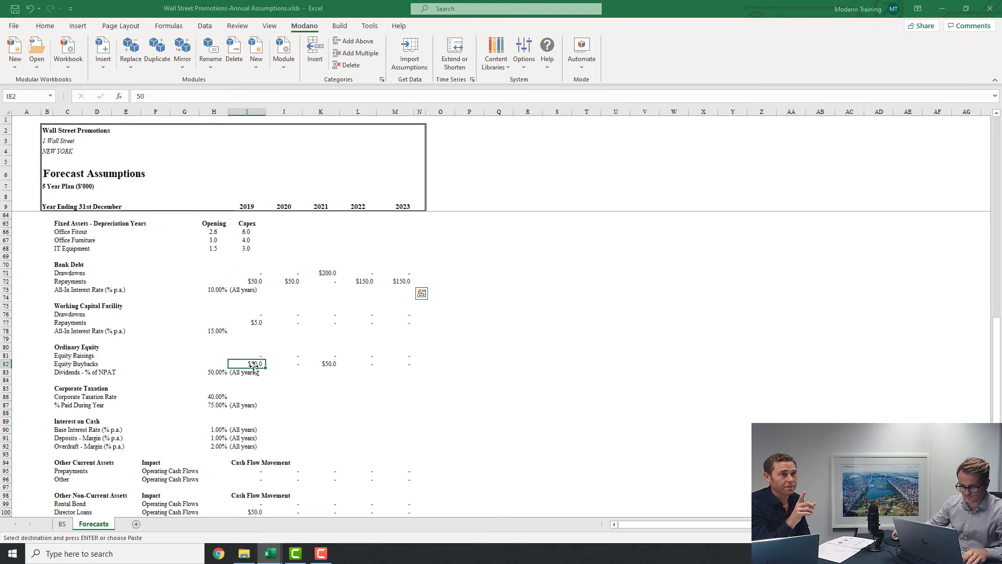
{"action": "left_click", "coordinate": [403, 365], "text": "shift"}
{"action": "key", "text": "ctrl+c"}
{"action": "key", "text": "alt+Tab"}
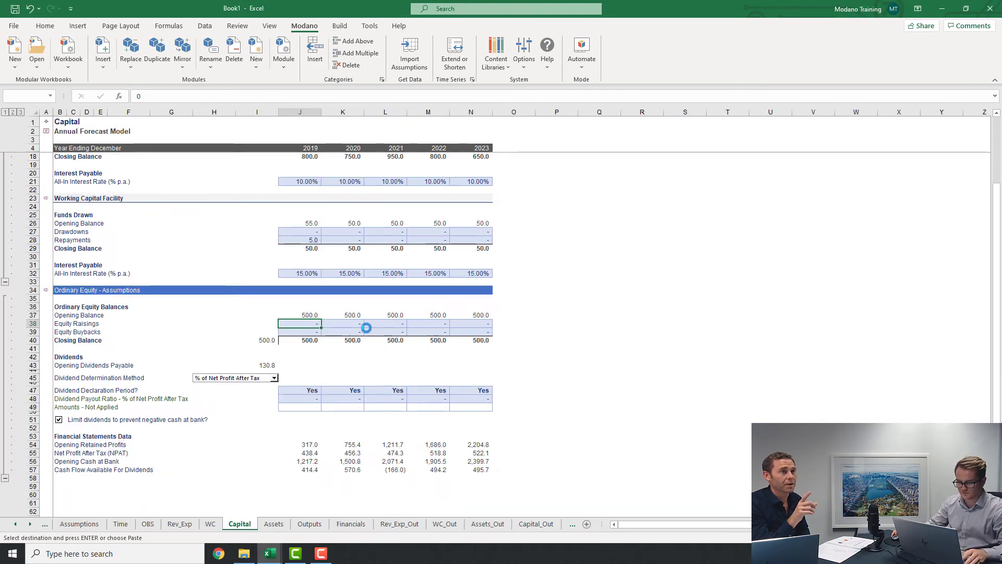
Paste the copied equity buybacks across 2019–2023 and set the dividend payout ratio to 50% for all five years
{"action": "left_click", "coordinate": [299, 332]}
{"action": "key", "text": "ctrl+v"}
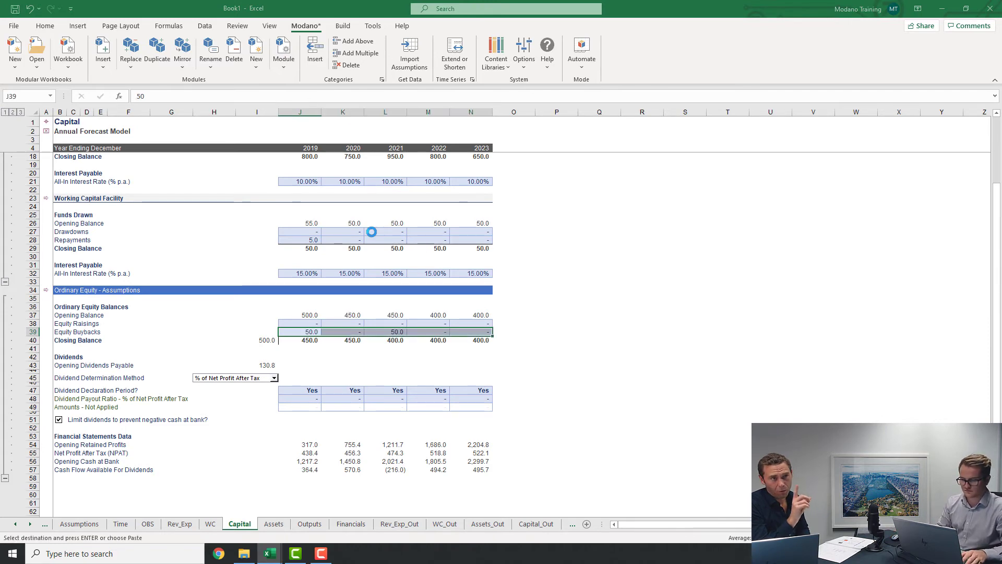
{"action": "key", "text": "alt+Tab"}
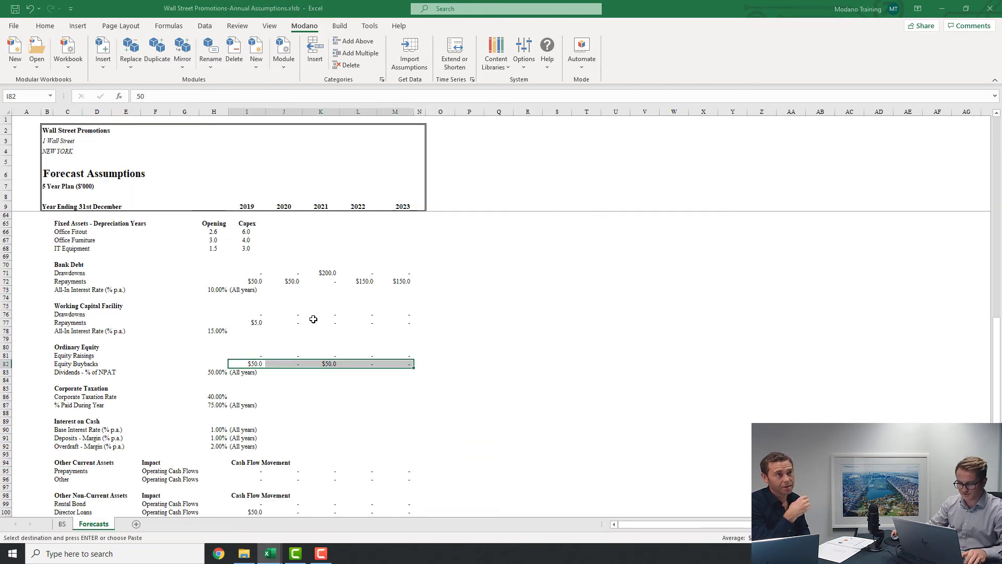
{"action": "key", "text": "alt+Tab"}
{"action": "left_click", "coordinate": [285, 398]}
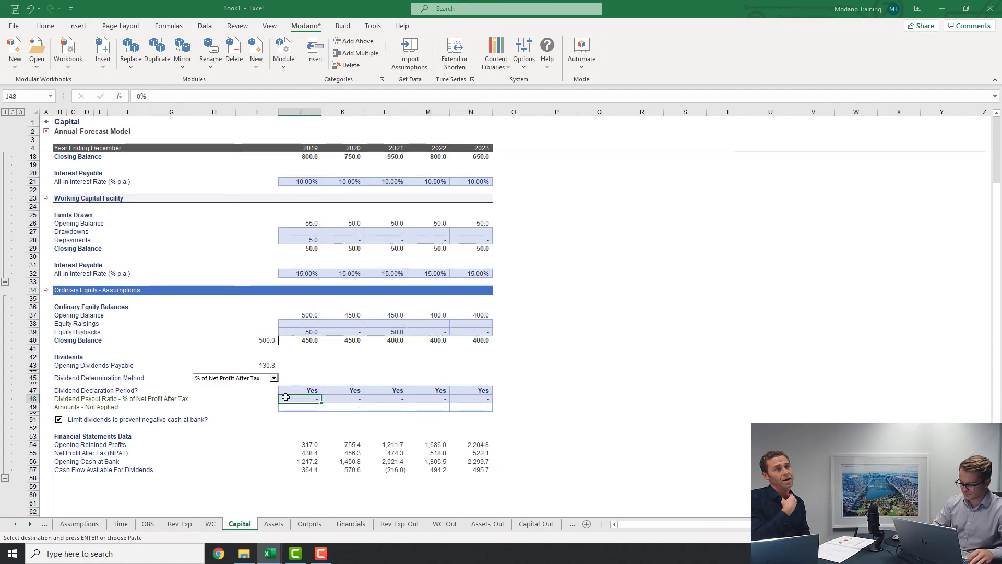
{"action": "key", "text": "ctrl+shift+Right"}
{"action": "key", "text": "Return"}
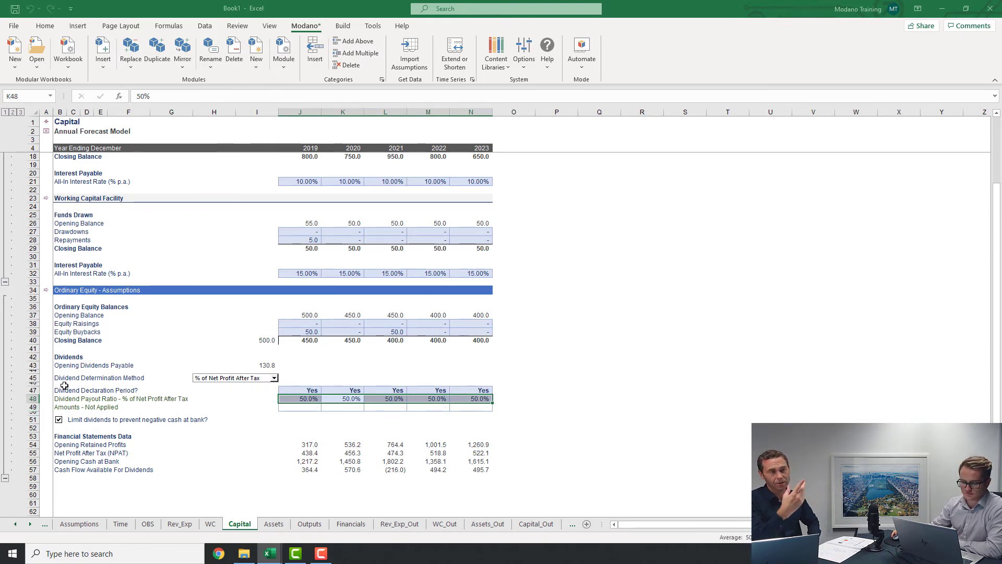
Go to the Ordinary Equity outputs and examine the 2019 Dividend Declared calculations, from net profit after tax down to actual dividends declared
{"action": "left_click", "coordinate": [47, 290]}
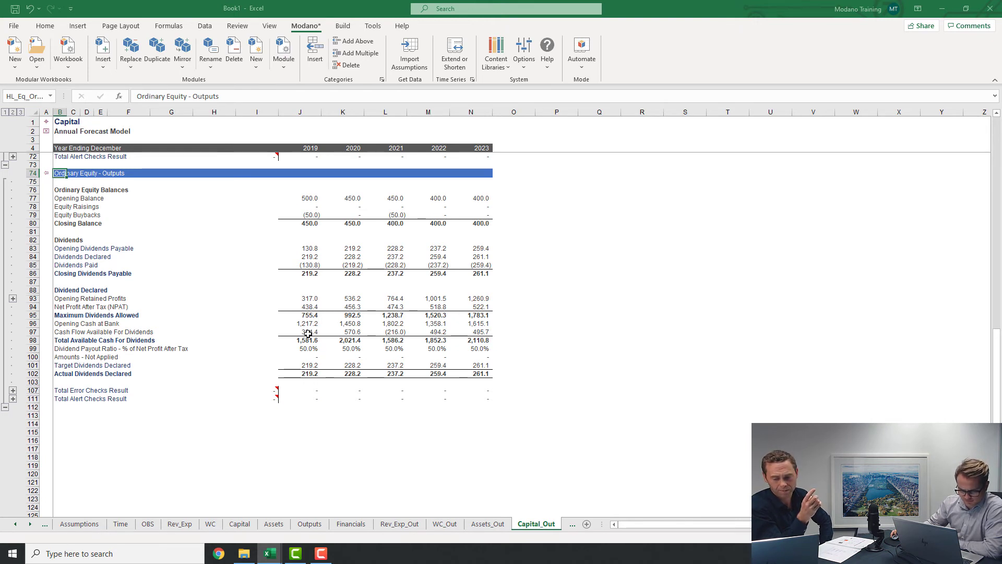
{"action": "left_click", "coordinate": [307, 307]}
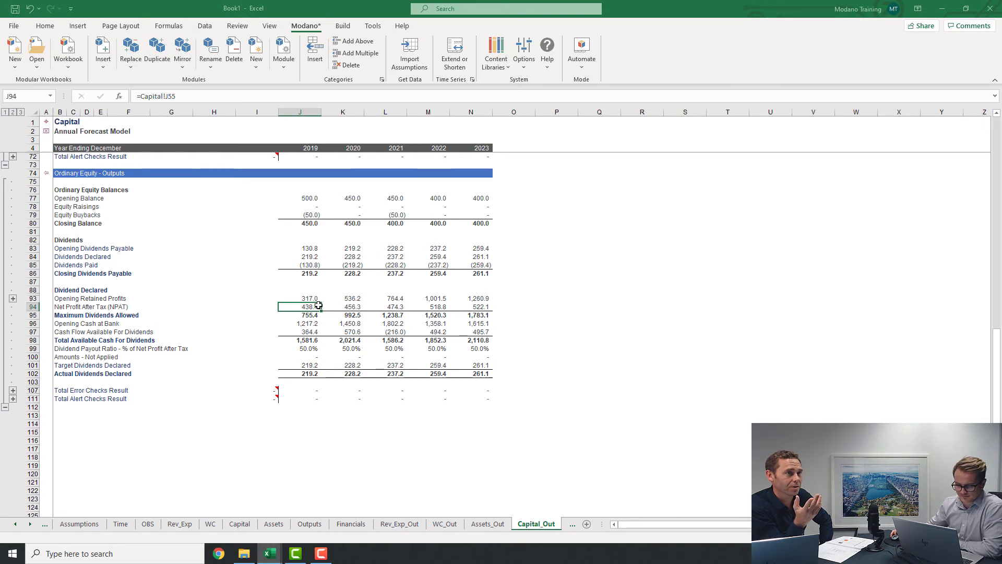
{"action": "left_click", "coordinate": [310, 334]}
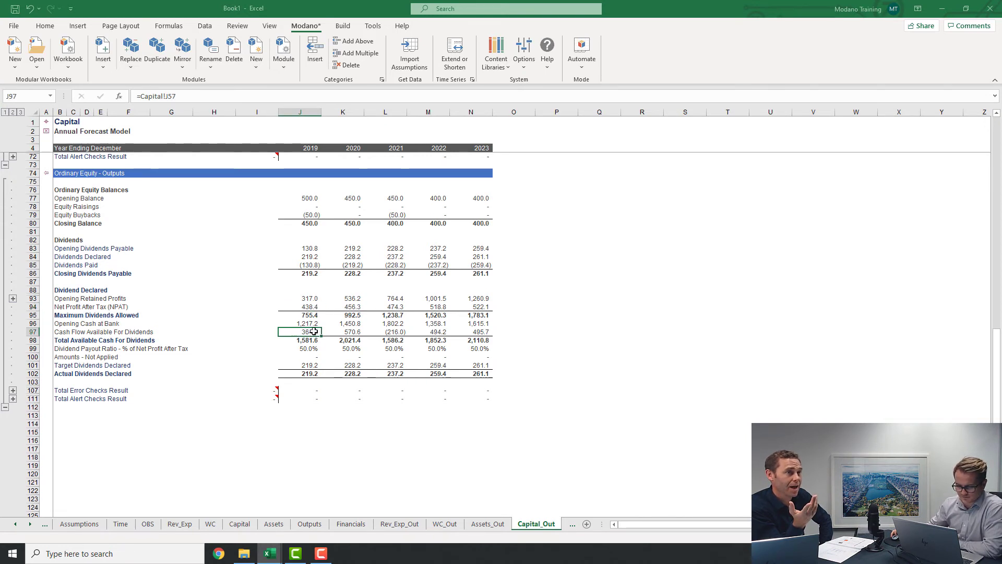
{"action": "left_click", "coordinate": [314, 365]}
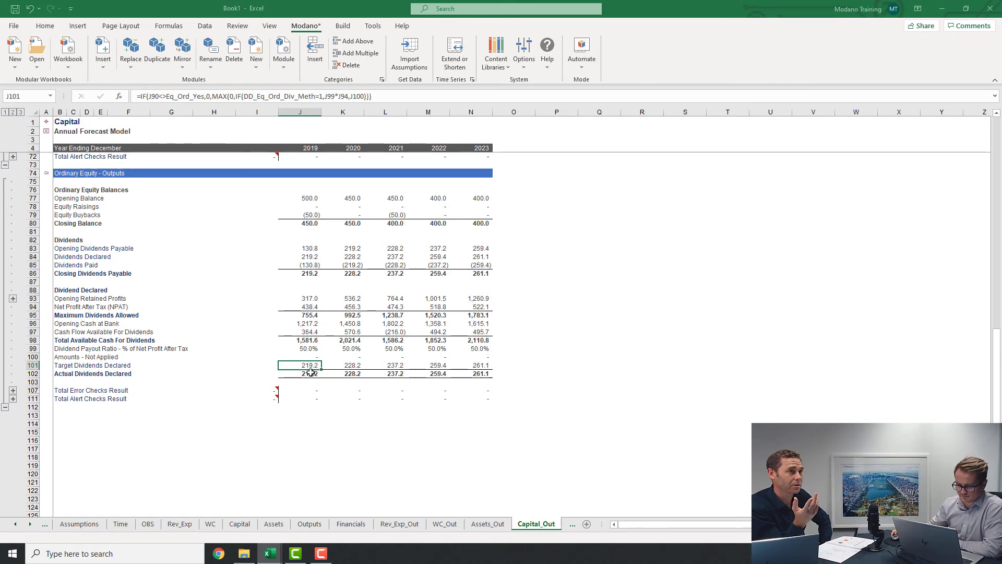
{"action": "left_click", "coordinate": [310, 372]}
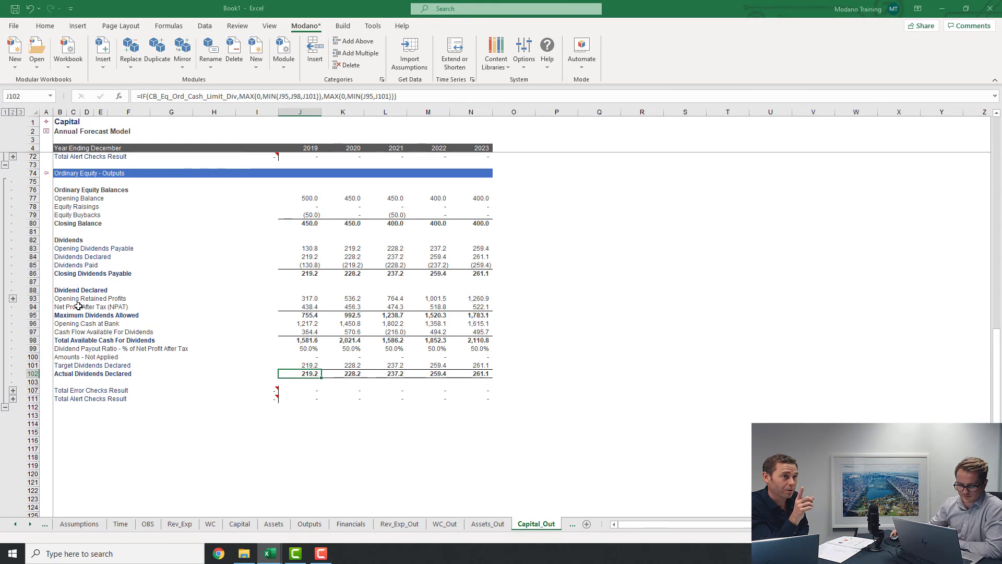
Examine the dividends payable roll-forward across the forecast years and the forecast model guide's diagram of its 2019 financial statement impacts
{"action": "left_click", "coordinate": [313, 249]}
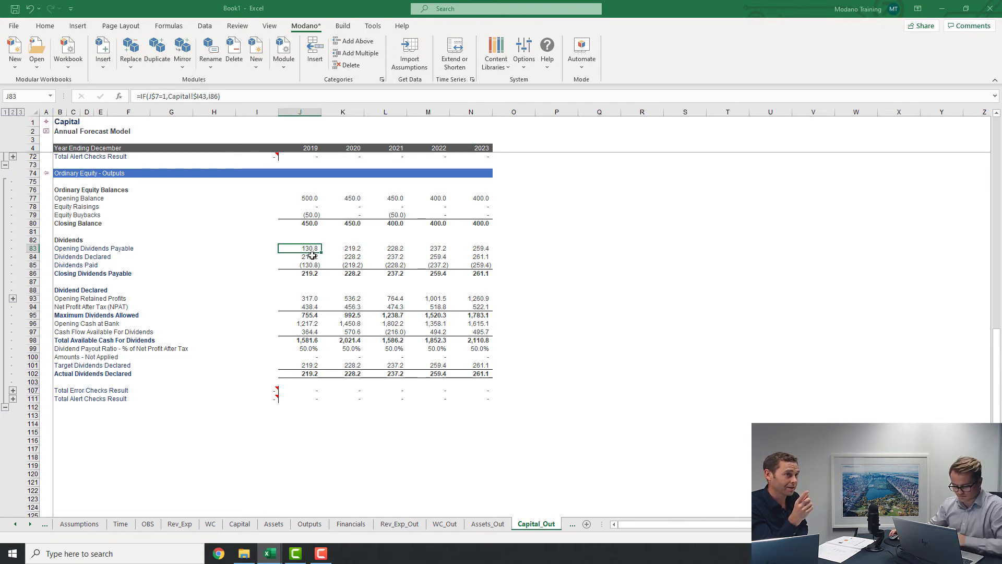
{"action": "left_click", "coordinate": [313, 256]}
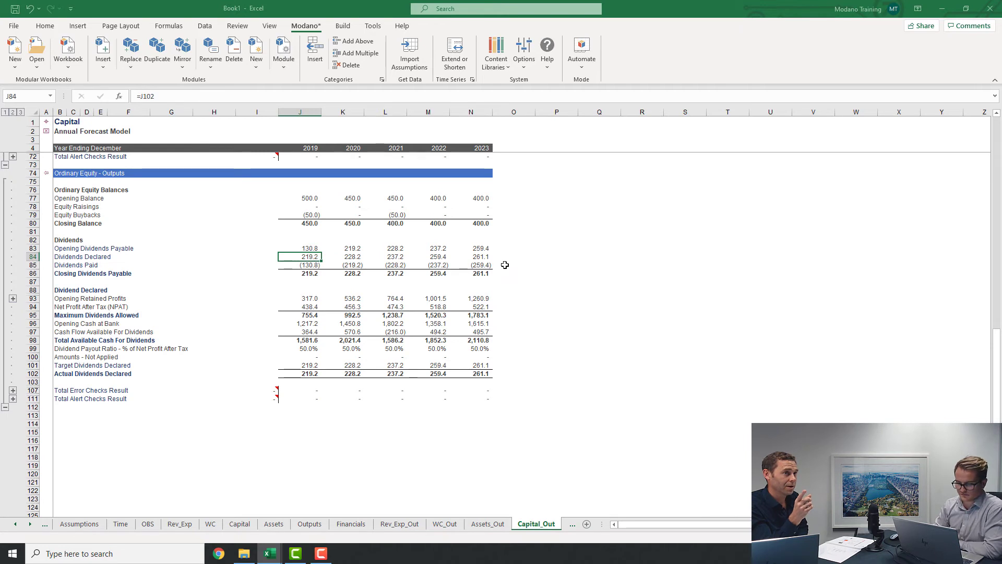
{"action": "key", "text": "Down"}
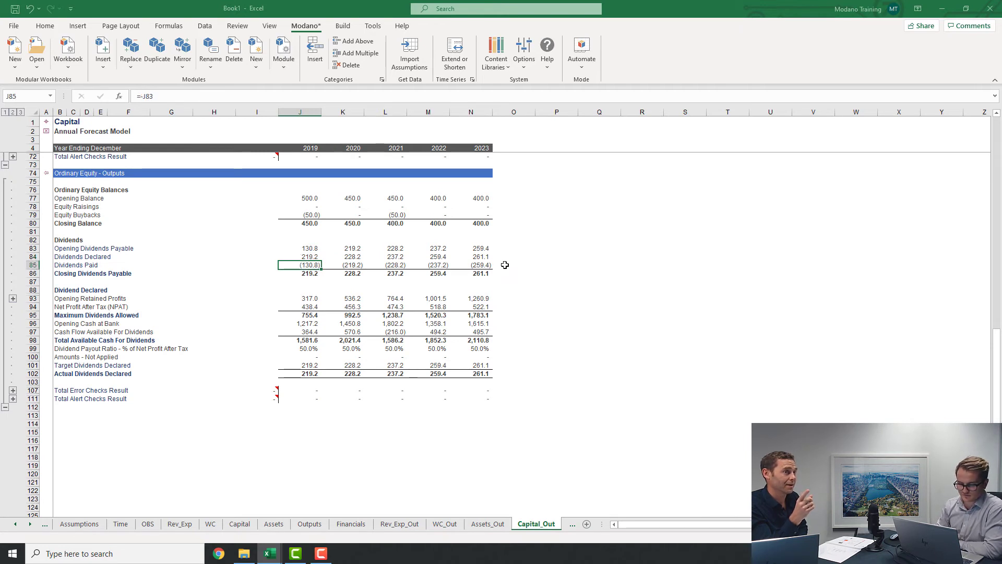
{"action": "key", "text": "Down"}
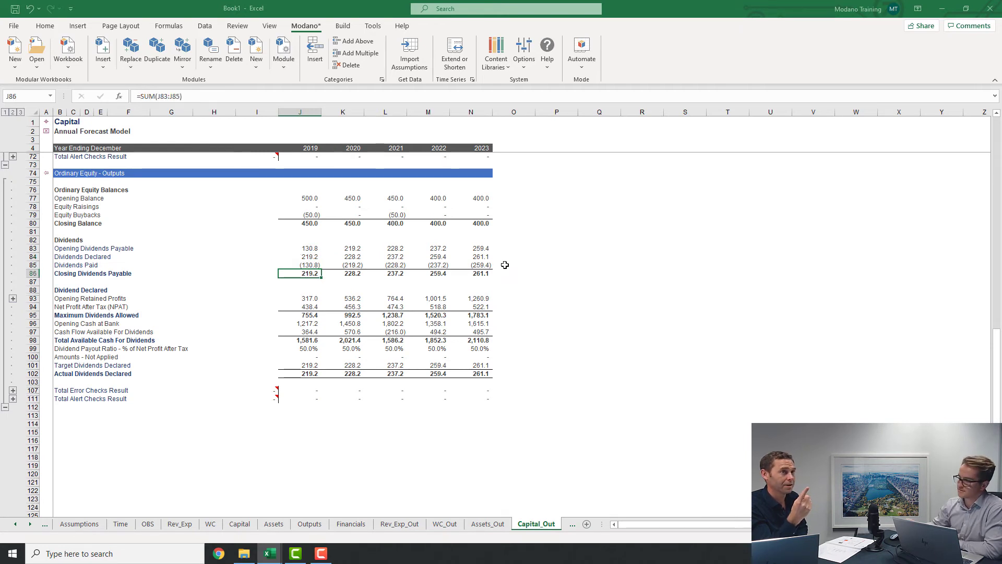
{"action": "left_click_drag", "start_coordinate": [312, 255], "coordinate": [481, 255]}
{"action": "left_click_drag", "start_coordinate": [305, 274], "coordinate": [493, 274]}
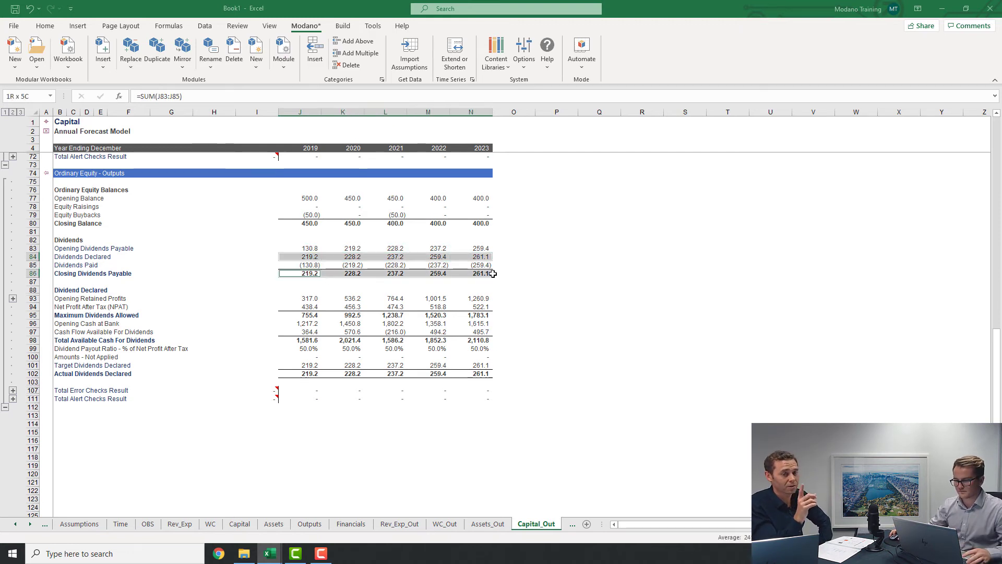
{"action": "left_click", "coordinate": [441, 265]}
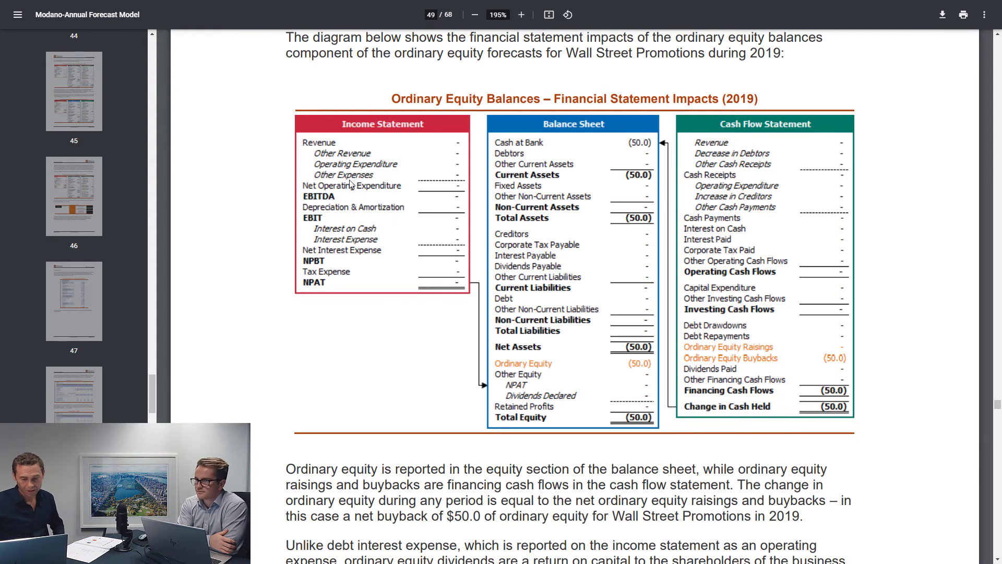
{"action": "scroll", "coordinate": [354, 180], "scroll_direction": "down", "scroll_amount": 15}
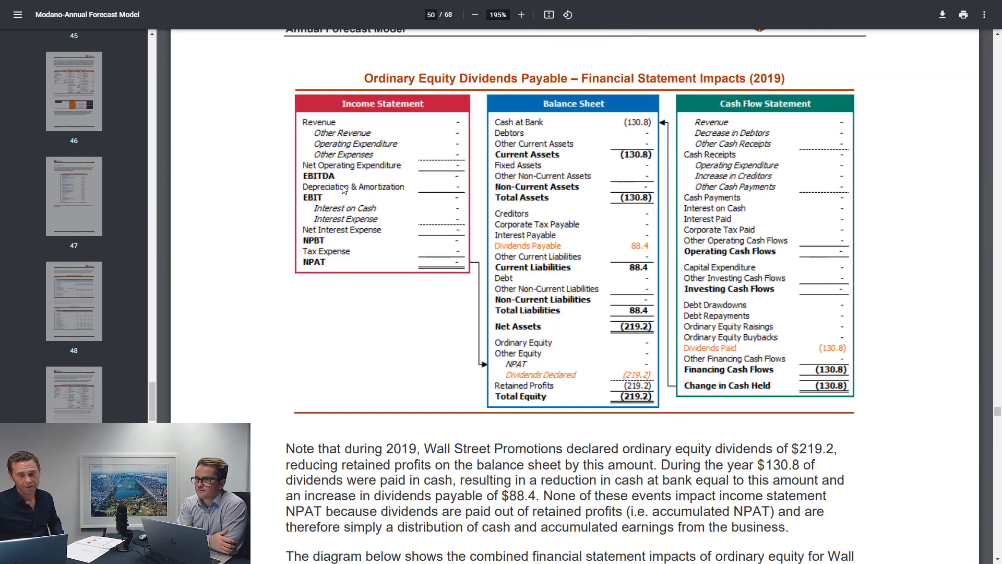
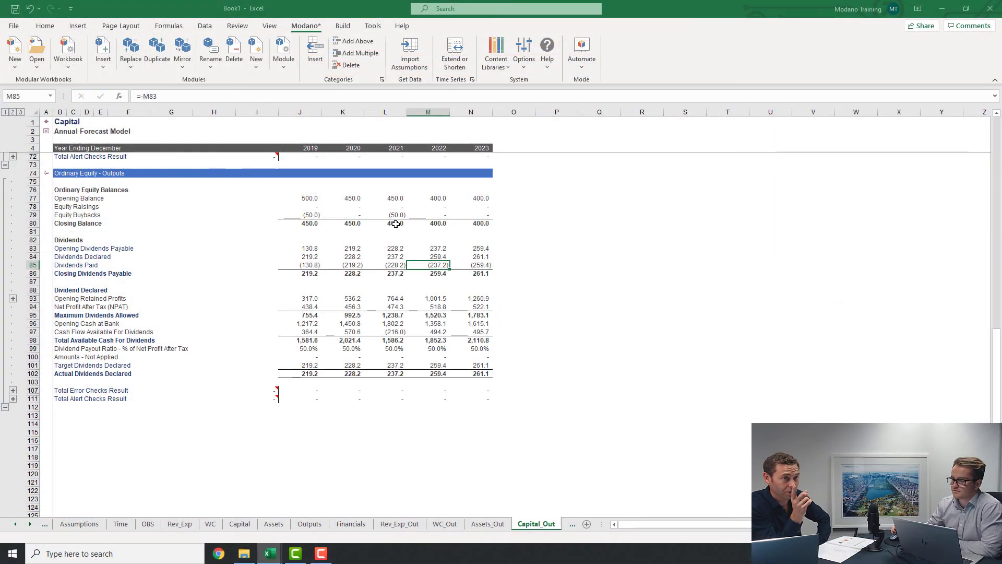
Go to the Financial Statements sheet through the table of contents and inspect the 2019 Dividends Payable formula on the balance sheet
{"action": "left_click", "coordinate": [47, 124]}
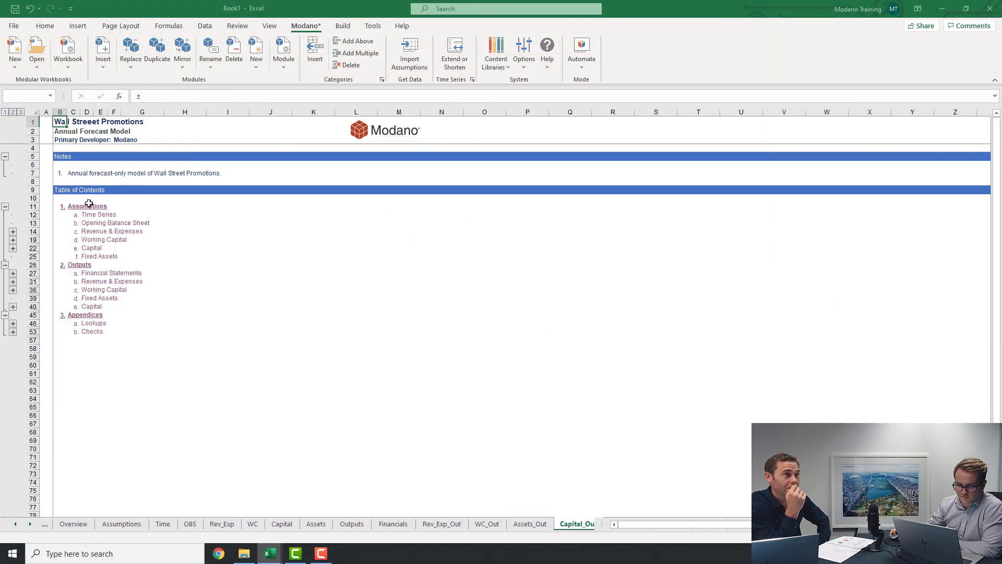
{"action": "left_click", "coordinate": [111, 277]}
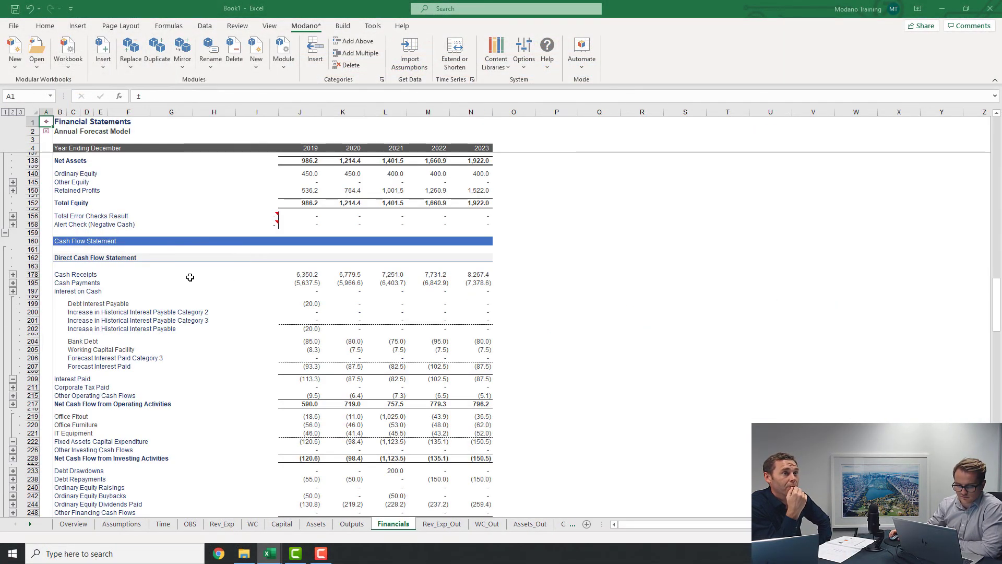
{"action": "scroll", "coordinate": [190, 275], "scroll_direction": "up", "scroll_amount": 3}
{"action": "scroll", "coordinate": [190, 274], "scroll_direction": "up", "scroll_amount": 8}
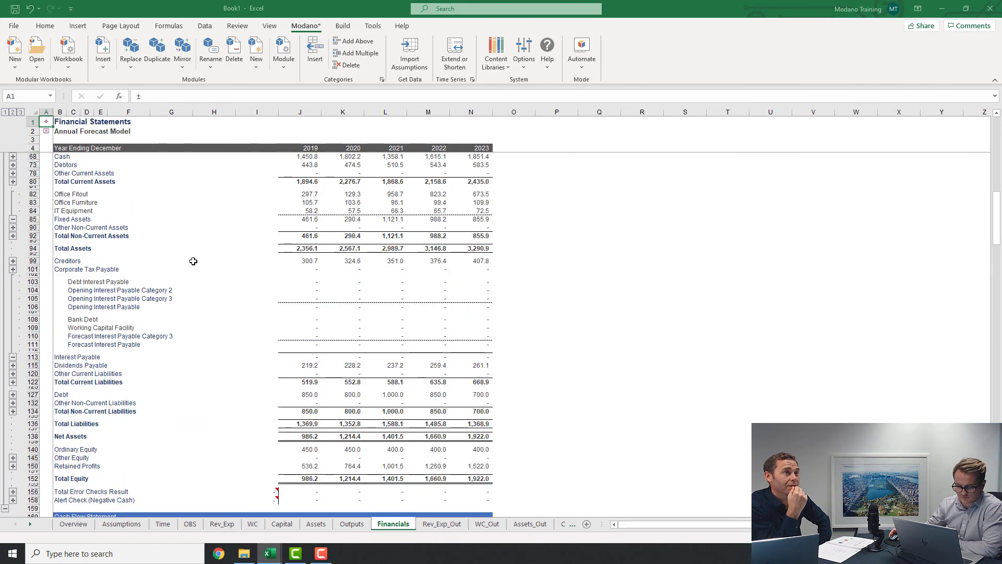
{"action": "scroll", "coordinate": [141, 209], "scroll_direction": "up", "scroll_amount": 3}
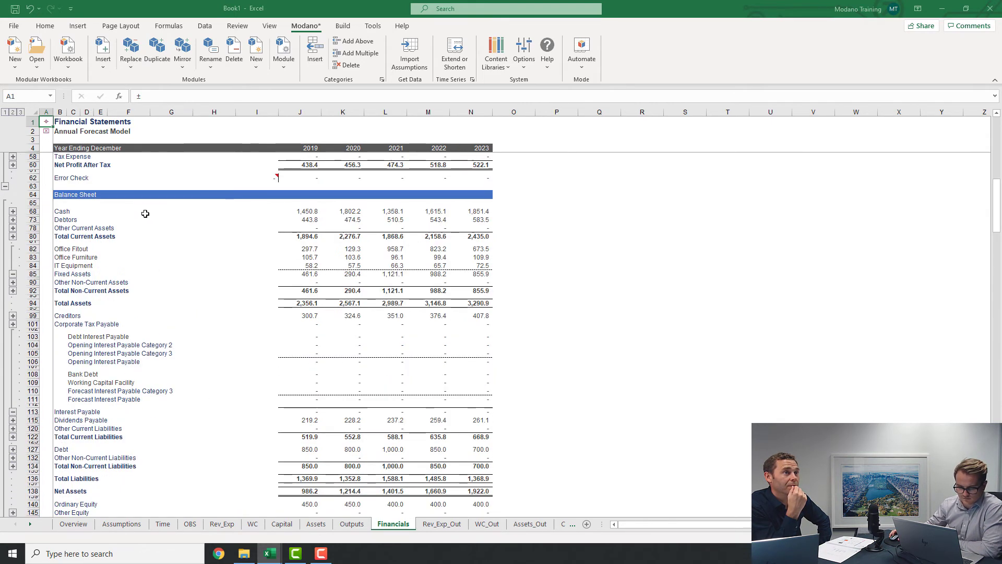
{"action": "scroll", "coordinate": [199, 345], "scroll_direction": "down", "scroll_amount": 1}
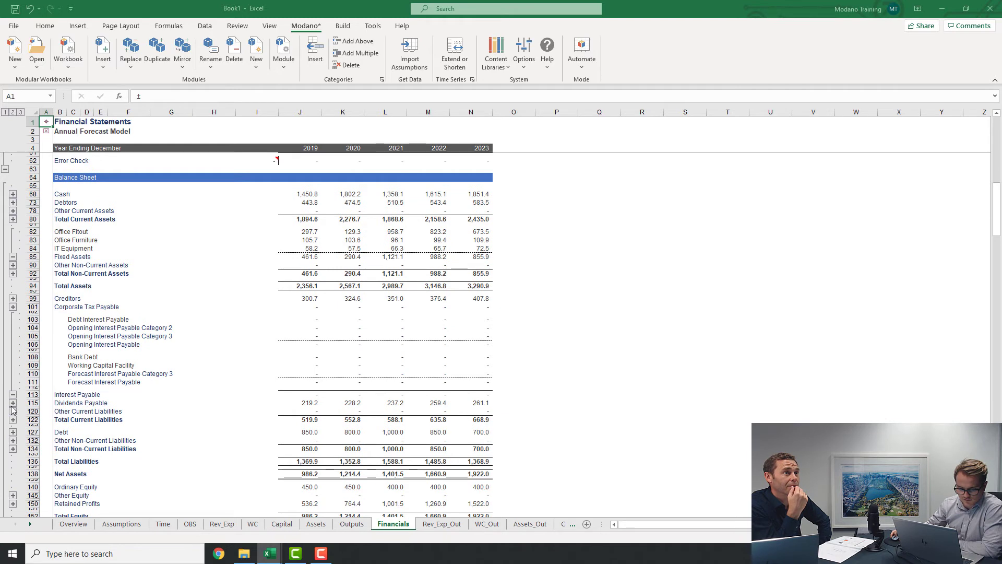
{"action": "scroll", "coordinate": [344, 404], "scroll_direction": "down", "scroll_amount": 1}
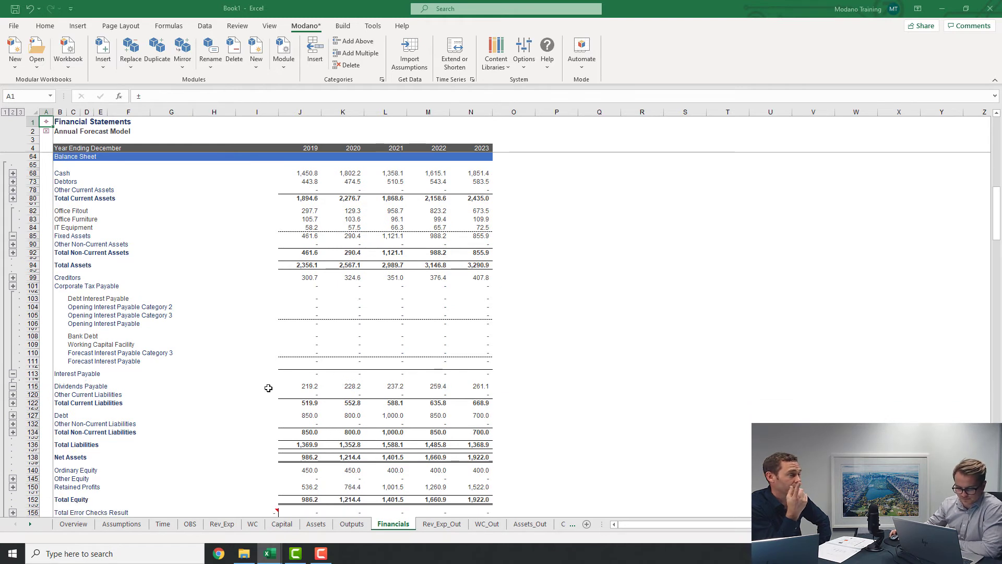
{"action": "left_click", "coordinate": [305, 387]}
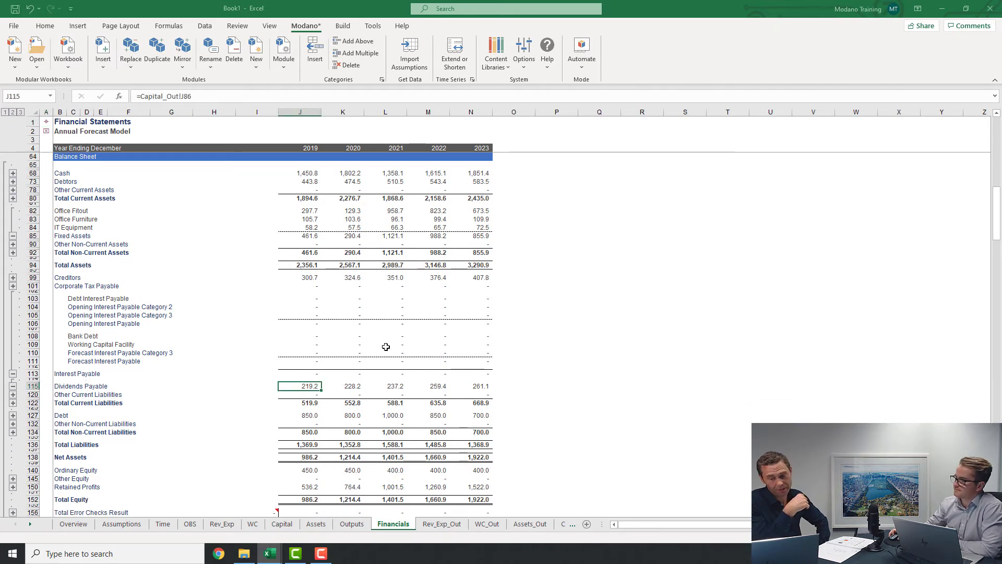
Collapse the Financial Statements rows to the second outline level and check the 2019 Total Equity formula
{"action": "left_click", "coordinate": [13, 112]}
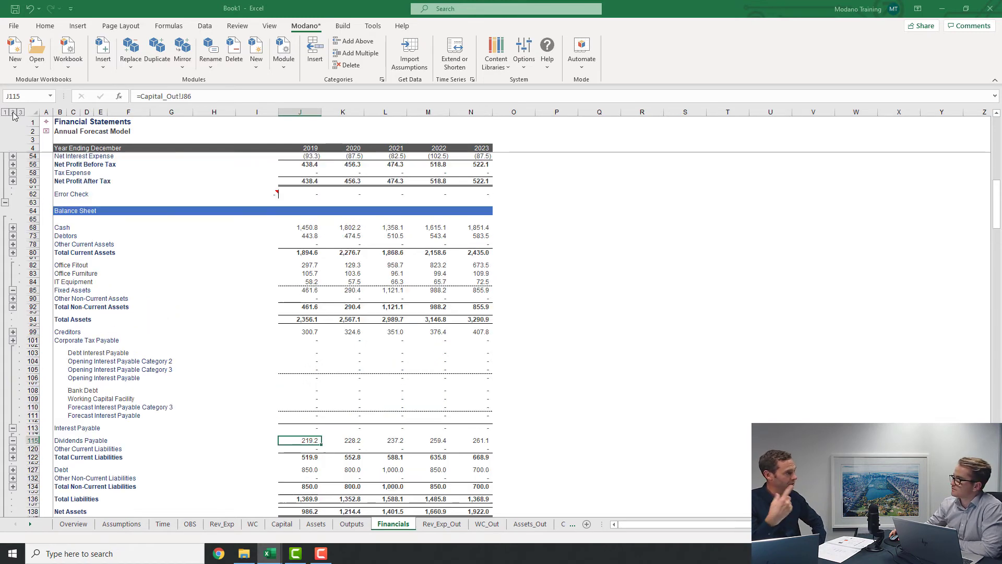
{"action": "scroll", "coordinate": [267, 310], "scroll_direction": "down", "scroll_amount": 2}
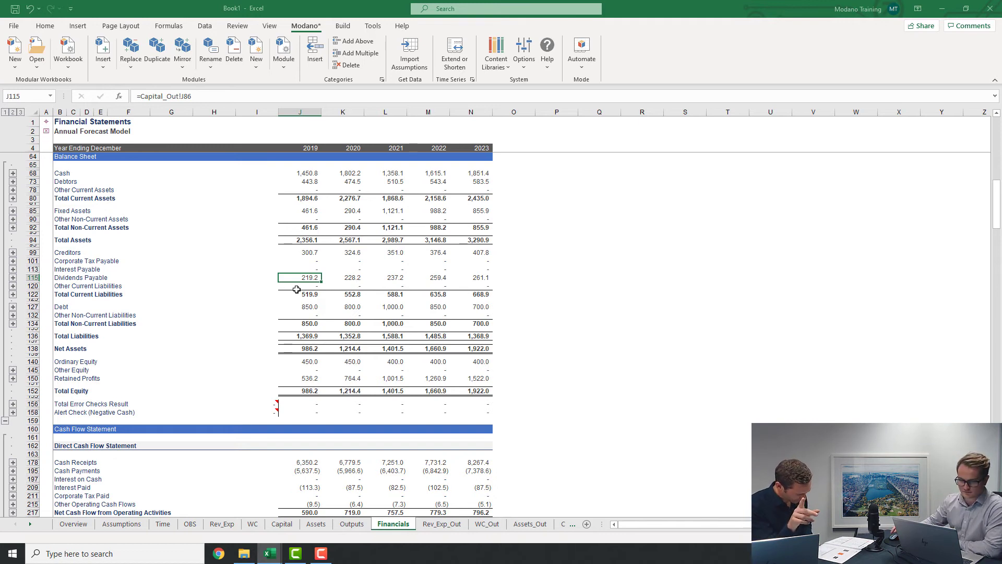
{"action": "left_click", "coordinate": [310, 390]}
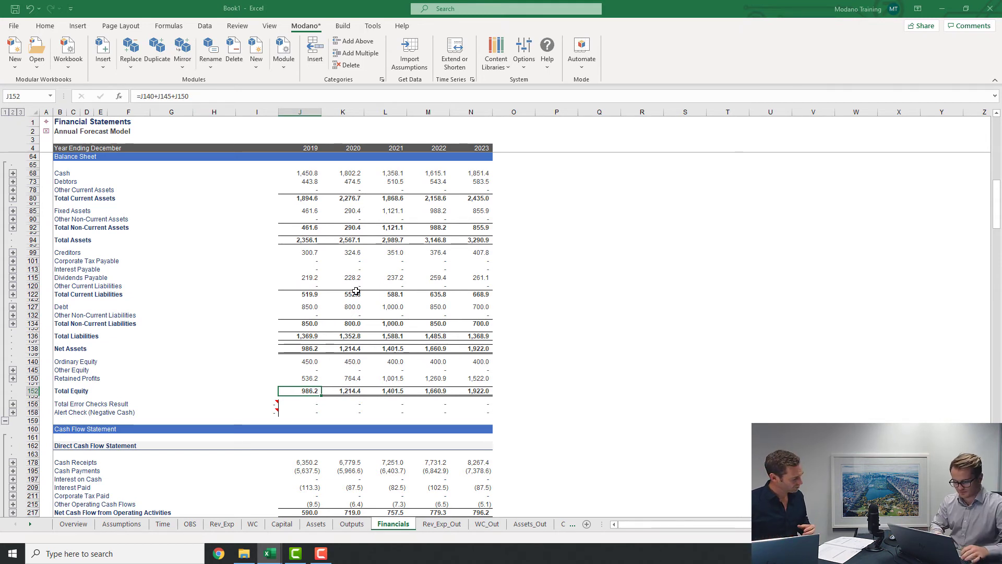
Insert the Corporate Taxation (Tax Payment Timing) module into the workbook
{"action": "key", "text": "ctrl+shift+i"}
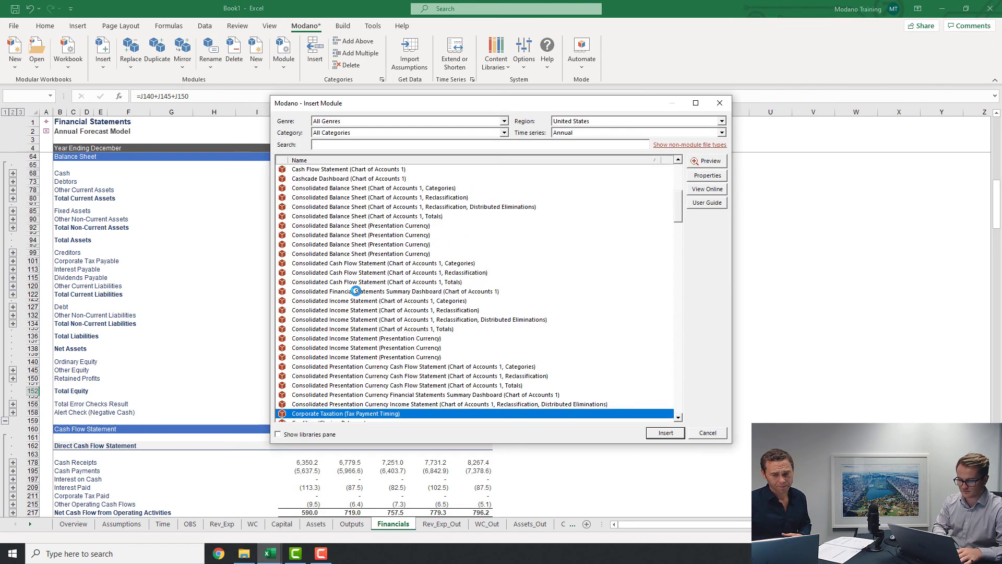
{"action": "scroll", "coordinate": [355, 291], "scroll_direction": "down", "scroll_amount": 1}
{"action": "left_click", "coordinate": [667, 433]}
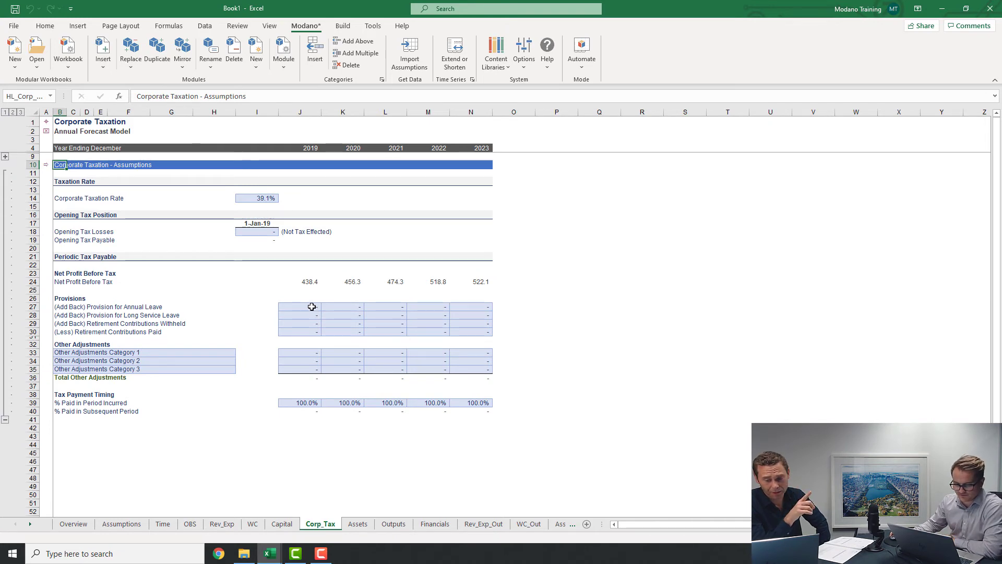
Set Corporate Tax Payable to 45.7 on the Opening Balance Sheet
{"action": "left_click", "coordinate": [190, 524]}
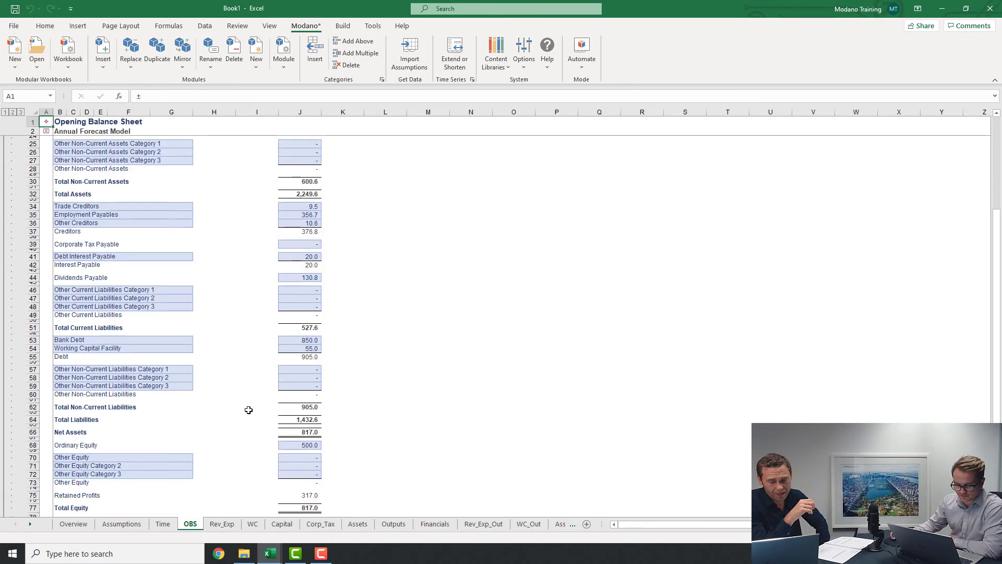
{"action": "key", "text": "alt+Tab"}
{"action": "key", "text": "alt+Tab"}
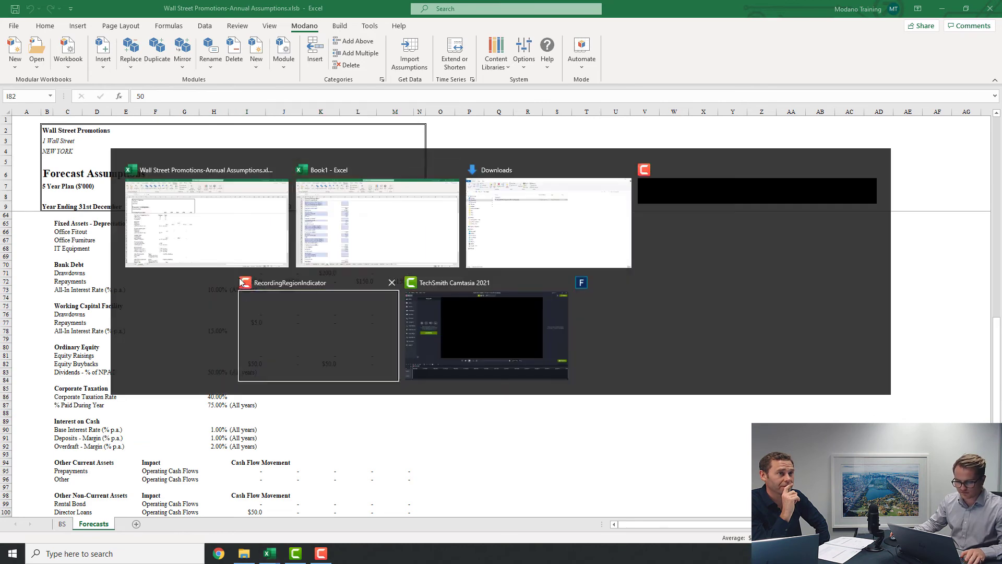
{"action": "scroll", "coordinate": [286, 407], "scroll_direction": "down", "scroll_amount": 1}
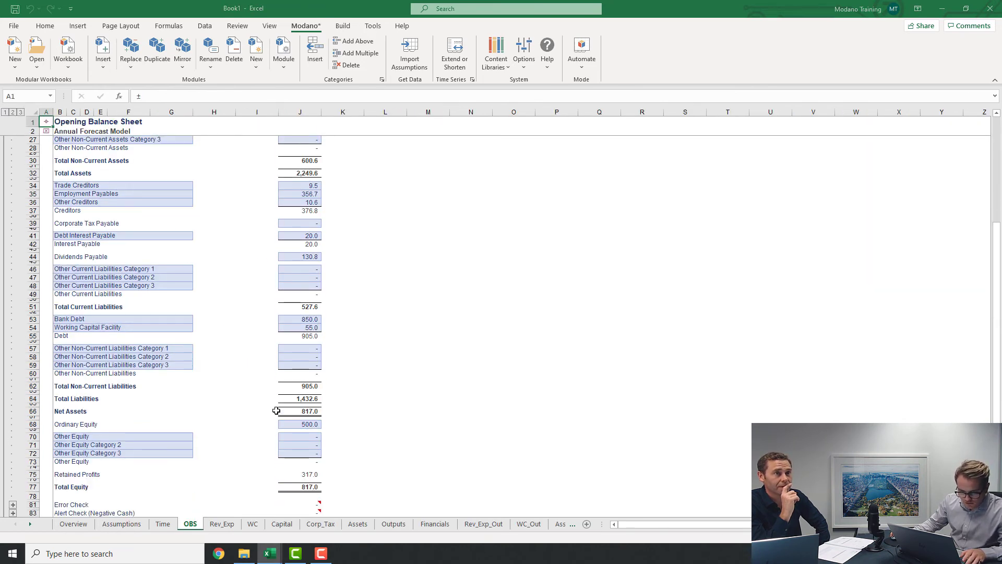
{"action": "scroll", "coordinate": [288, 380], "scroll_direction": "up", "scroll_amount": 3}
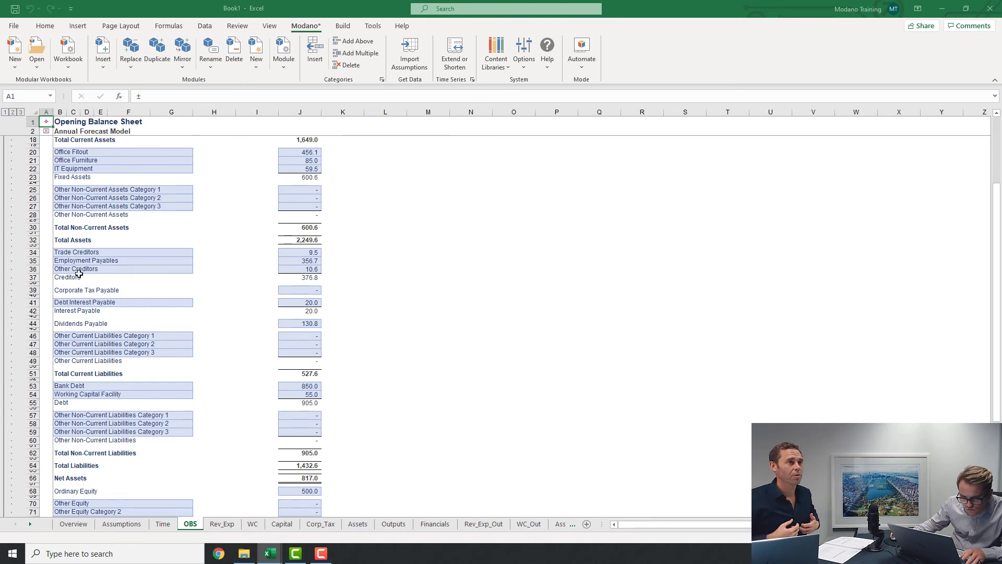
{"action": "left_click", "coordinate": [280, 290]}
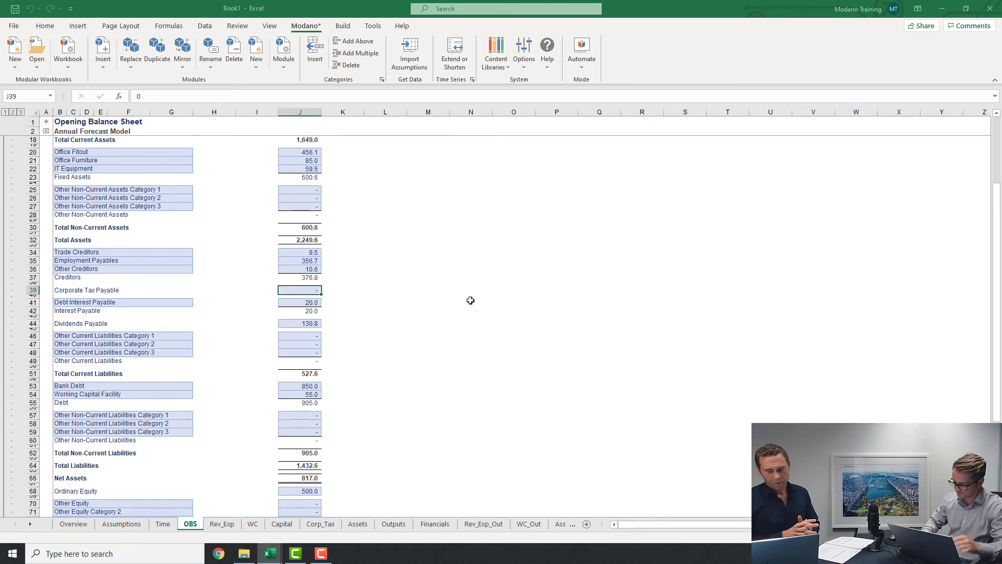
{"action": "type", "text": "45.7"}
{"action": "key", "text": "Return"}
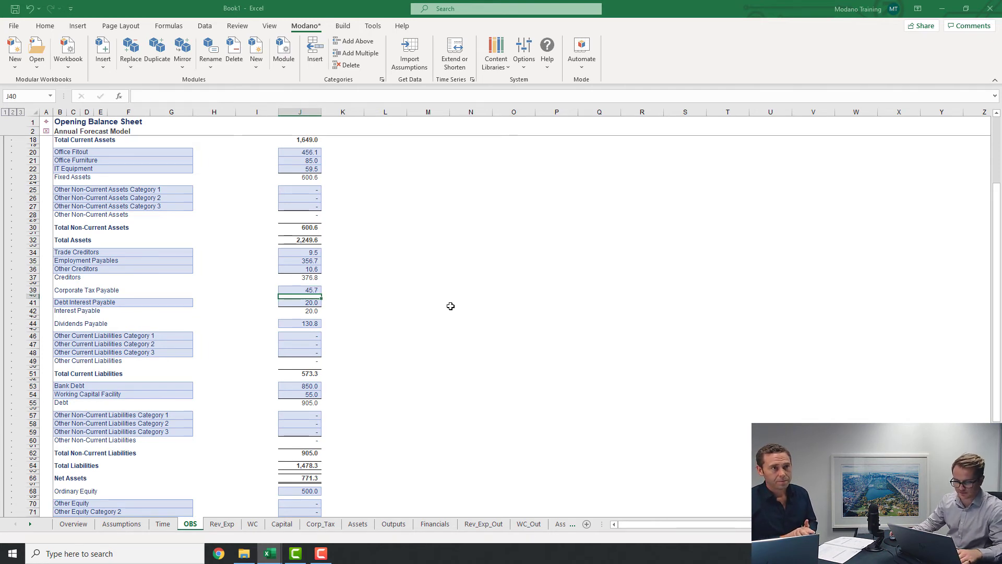
Set the Corporate Taxation Rate to 40% on the Corp_Tax assumptions sheet
{"action": "left_click", "coordinate": [311, 291]}
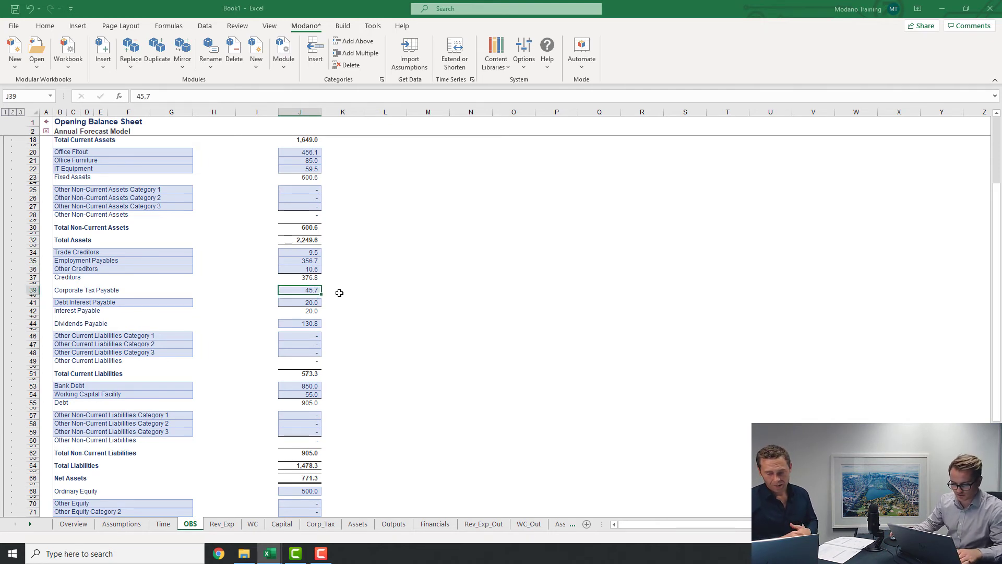
{"action": "left_click", "coordinate": [326, 525]}
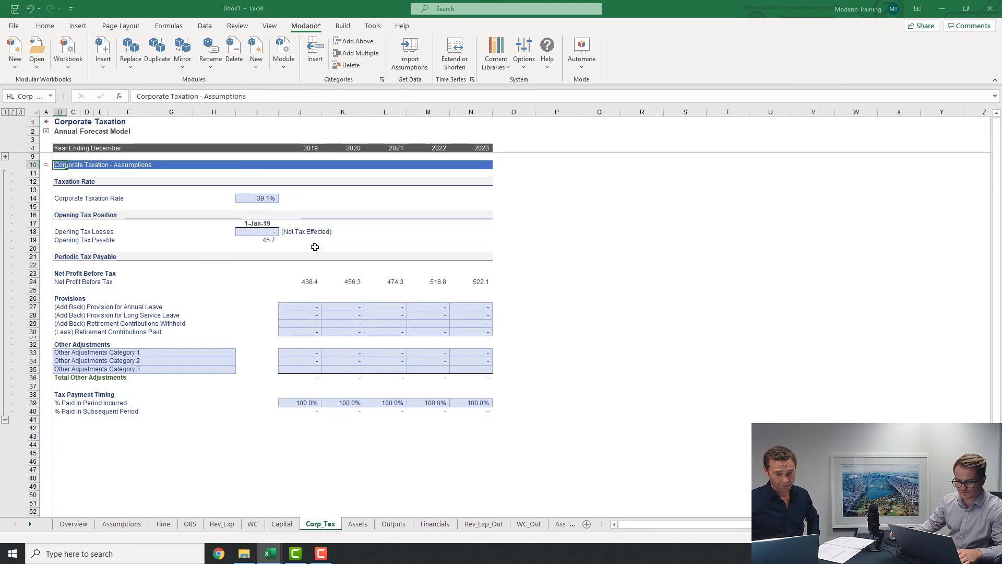
{"action": "left_click", "coordinate": [267, 198]}
{"action": "type", "text": "40"}
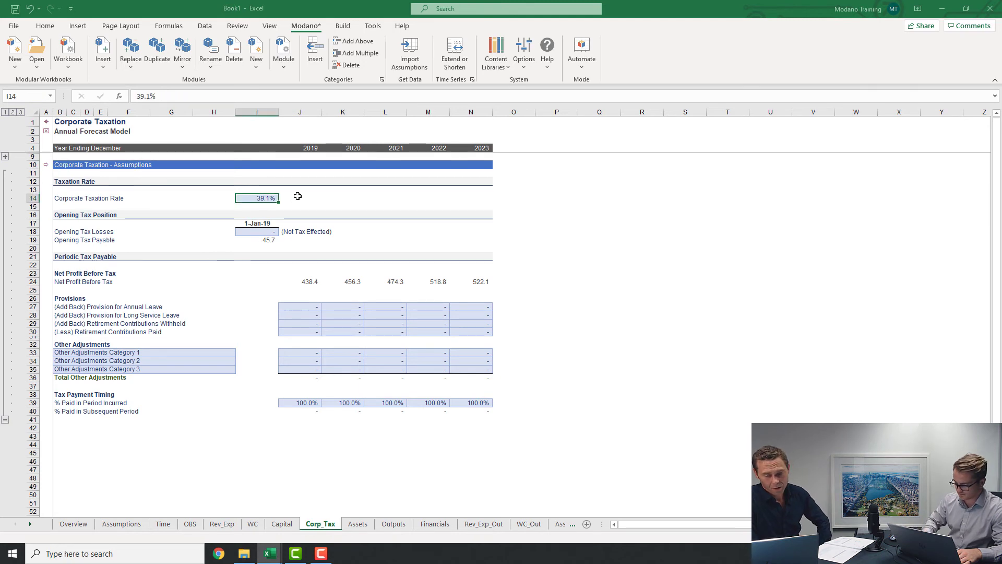
{"action": "key", "text": "Return"}
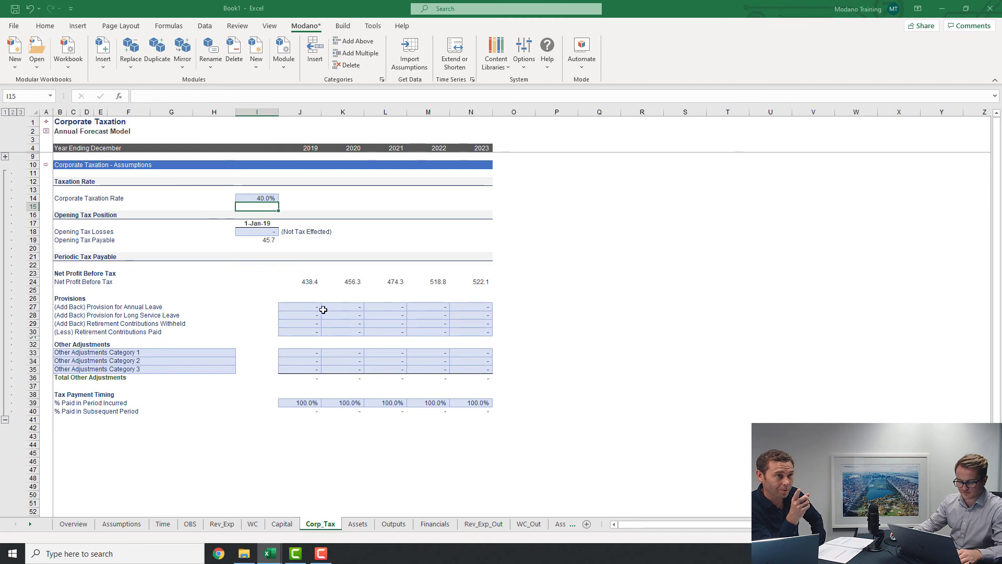
Set % Paid in Period Incurred to 75% for 2019 through 2023 and check the 2019 leave provision entries
{"action": "left_click_drag", "start_coordinate": [308, 402], "coordinate": [492, 396]}
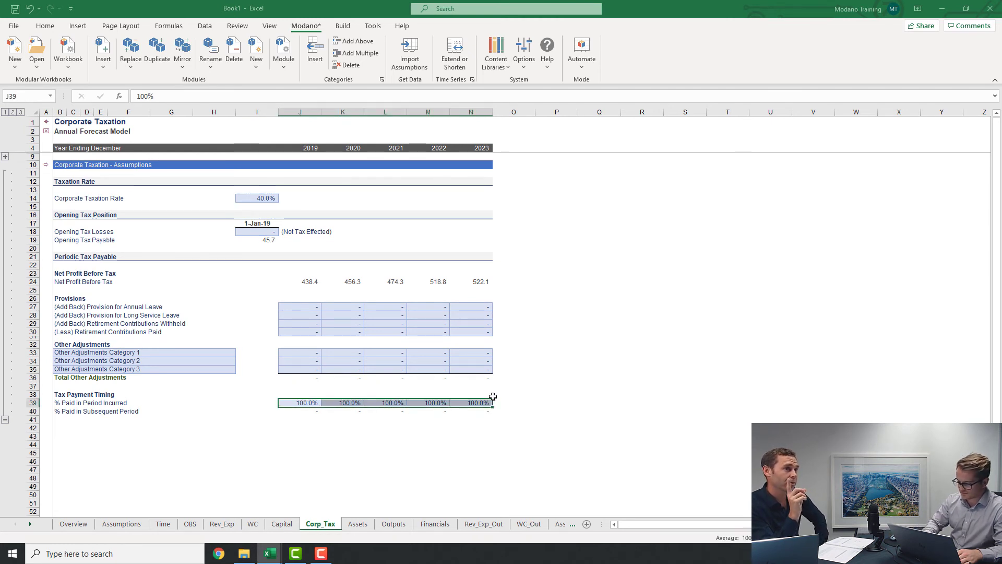
{"action": "type", "text": "75"}
{"action": "key", "text": "ctrl+Return"}
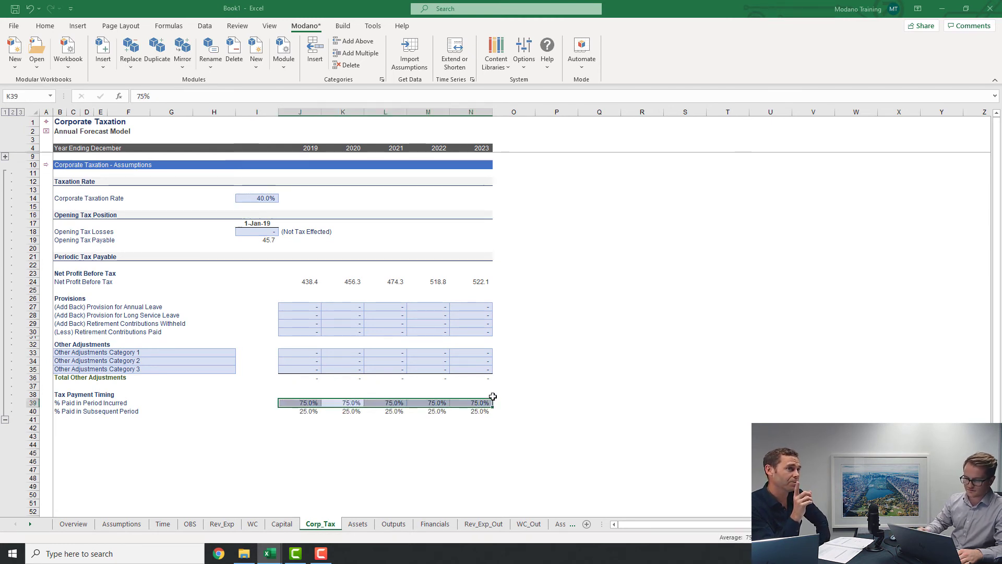
{"action": "left_click", "coordinate": [306, 317]}
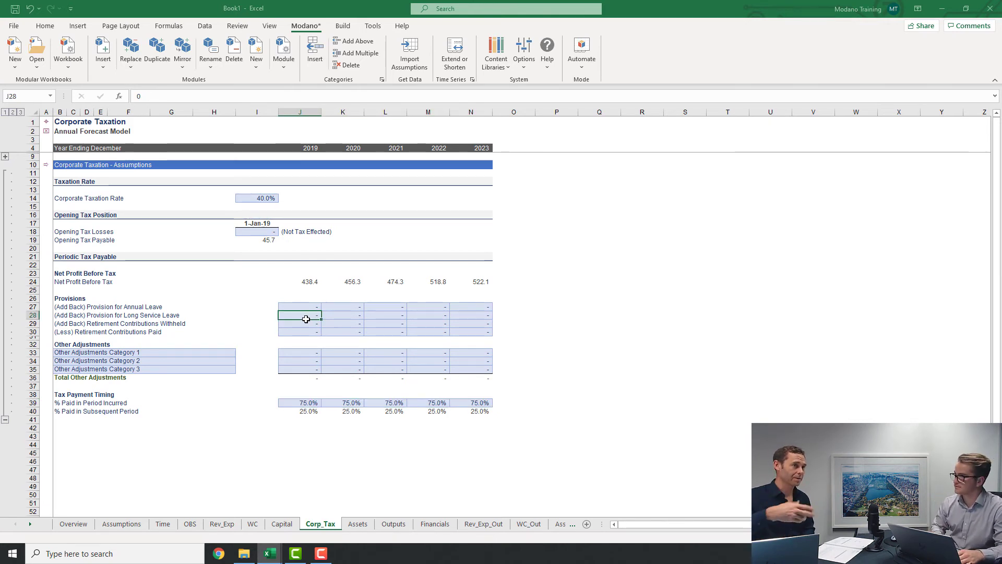
{"action": "key", "text": "Up"}
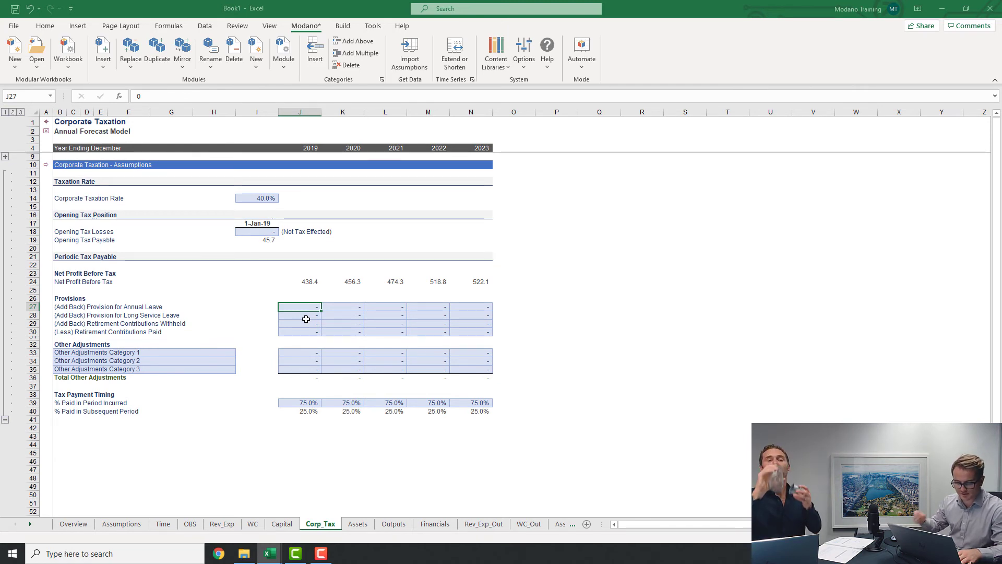
Go to the Corporate Taxation outputs and inspect the 2019 formulas for tax expense, adjustments, taxation rate and Tax Payable
{"action": "left_click", "coordinate": [47, 165]}
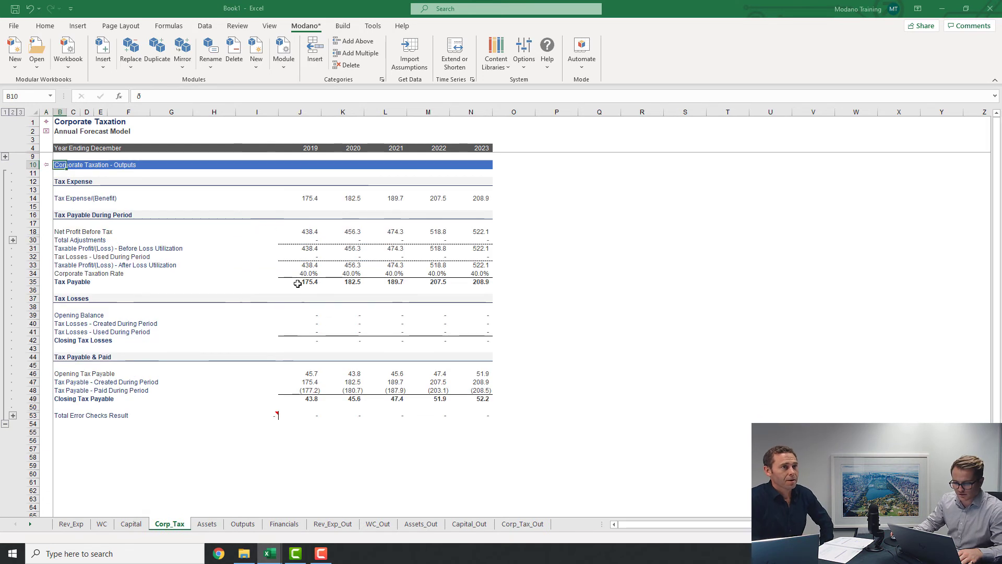
{"action": "left_click", "coordinate": [311, 199]}
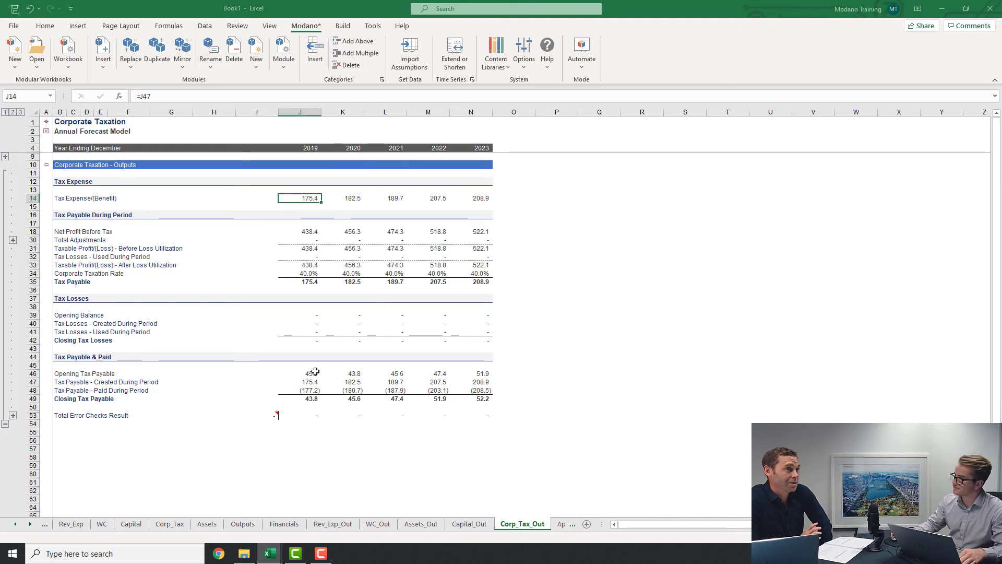
{"action": "left_click_drag", "start_coordinate": [307, 230], "coordinate": [456, 229]}
{"action": "left_click", "coordinate": [314, 238]}
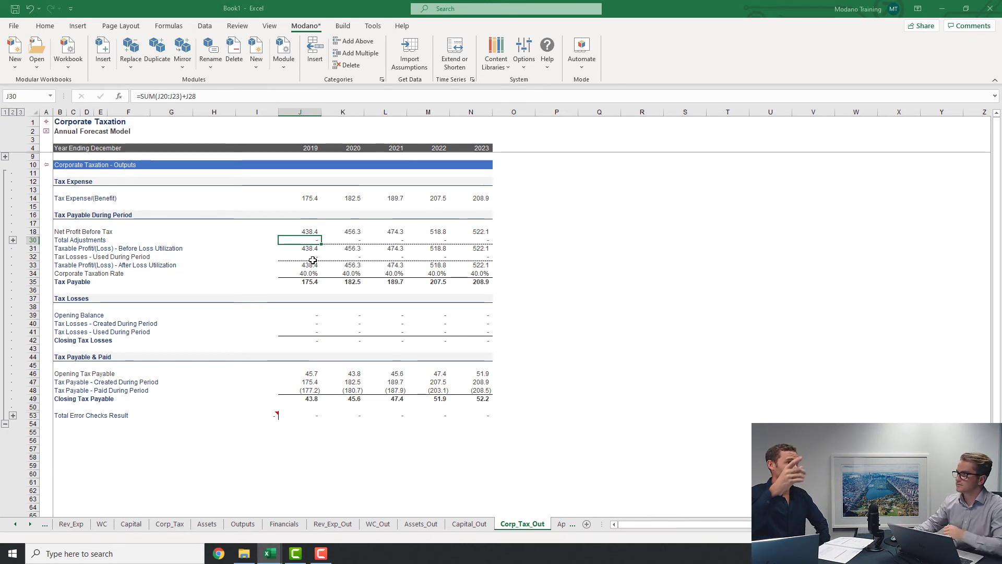
{"action": "left_click_drag", "start_coordinate": [304, 259], "coordinate": [380, 259]}
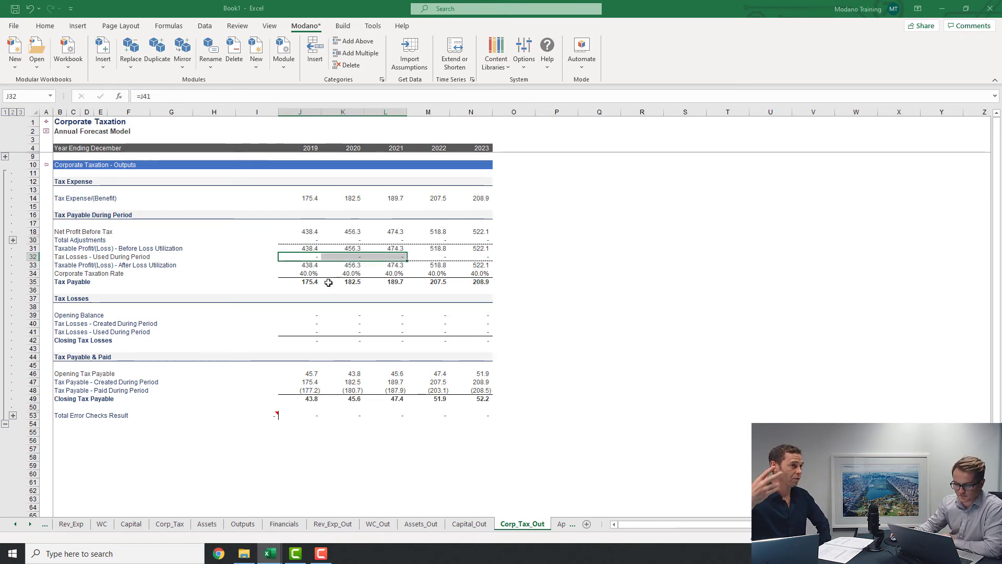
{"action": "left_click", "coordinate": [310, 274]}
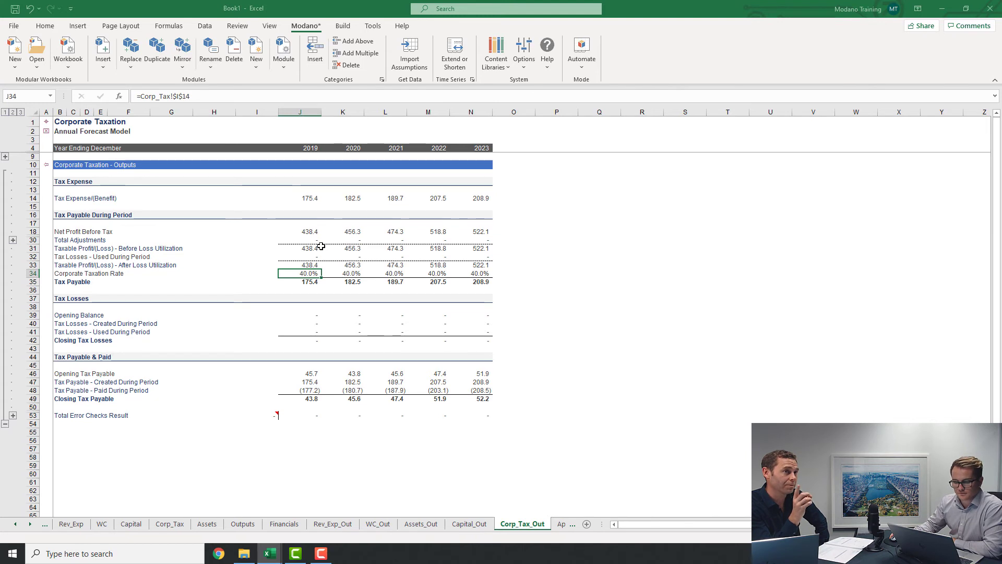
{"action": "left_click", "coordinate": [307, 282]}
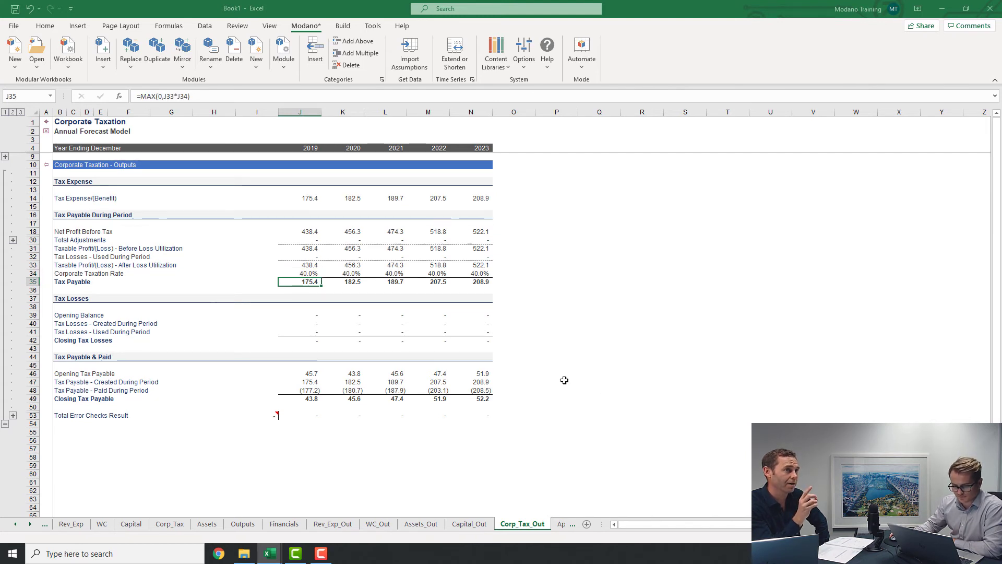
Inspect the 2019 formulas for tax payable created and tax payable paid during the period
{"action": "left_click", "coordinate": [314, 382]}
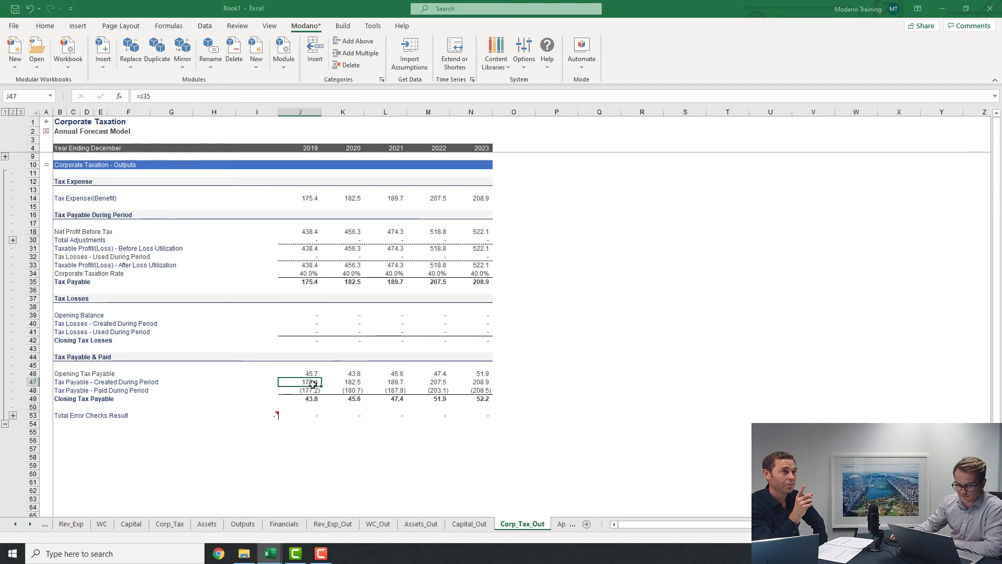
{"action": "left_click", "coordinate": [315, 390]}
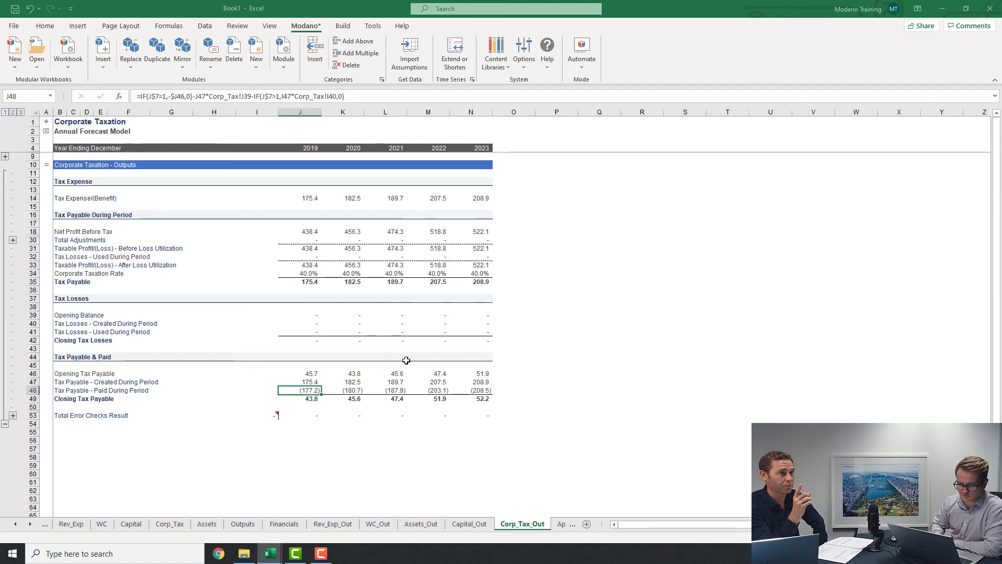
{"action": "key", "text": "Up"}
{"action": "key", "text": "Down"}
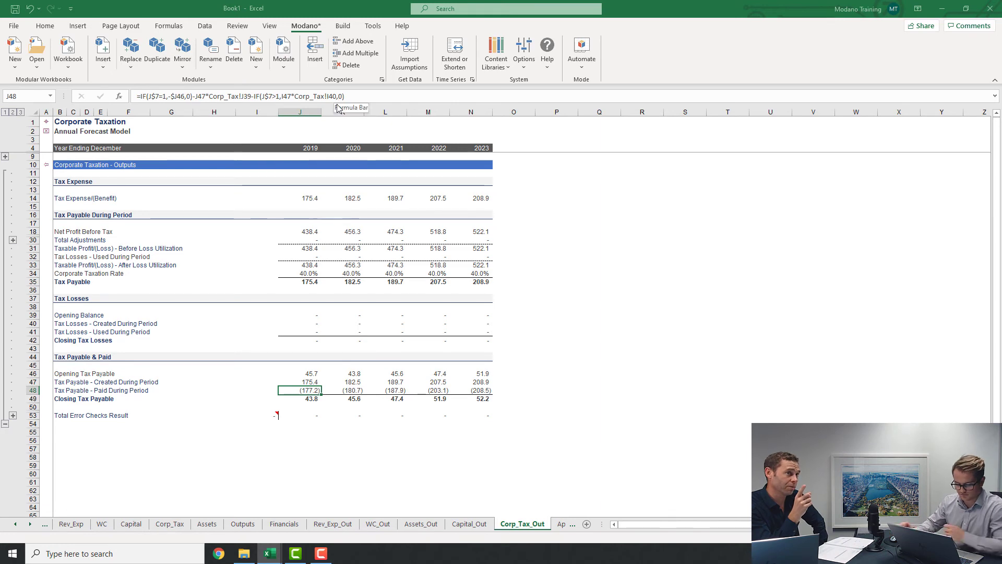
Trace the precedents of the 2019 Tax Payable - Paid During Period formula with Traverse Formula
{"action": "key", "text": "alt"}
{"action": "key", "text": "b"}
{"action": "key", "text": "a"}
{"action": "key", "text": "t"}
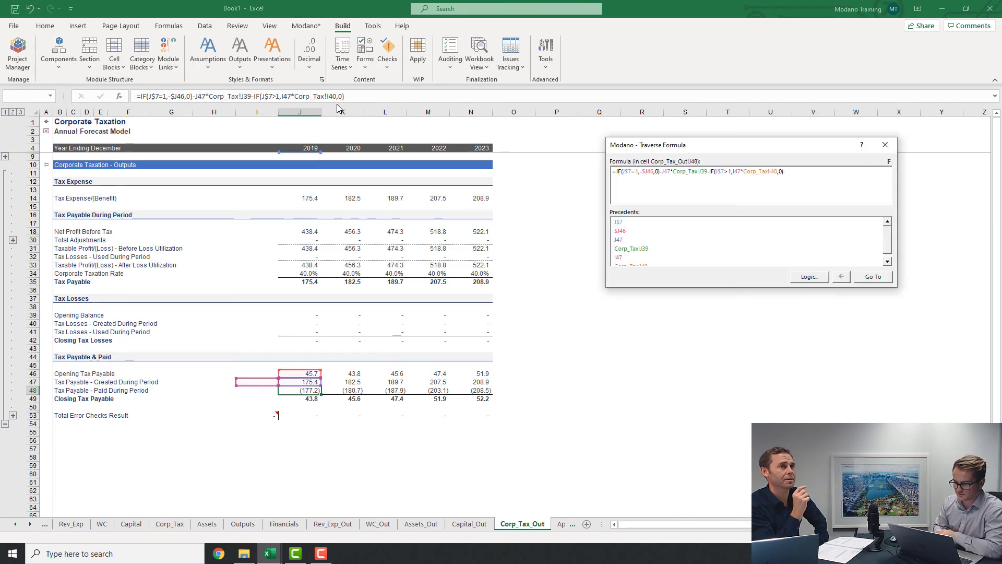
{"action": "key", "text": "Down"}
{"action": "key", "text": "Down"}
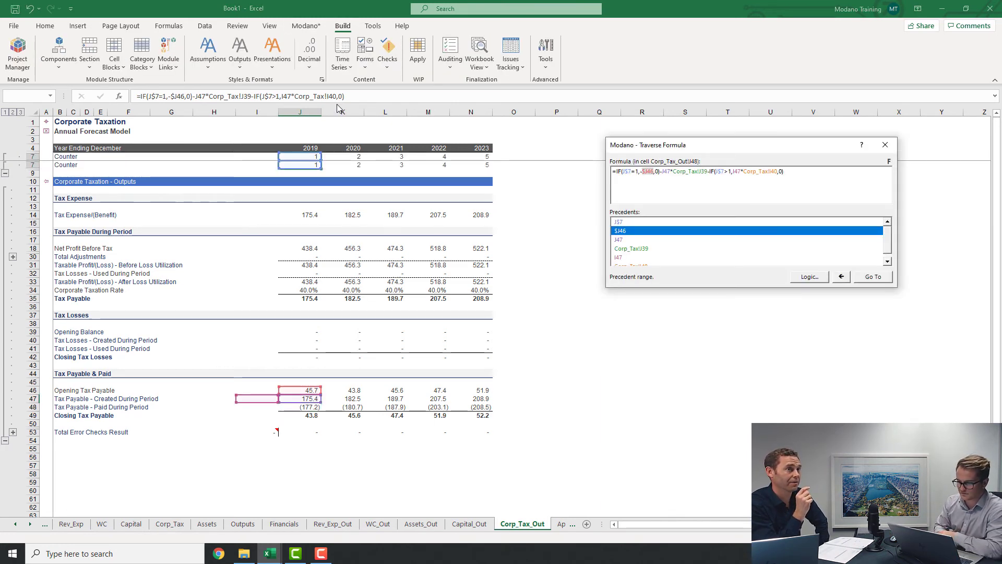
{"action": "key", "text": "Down"}
{"action": "key", "text": "Down"}
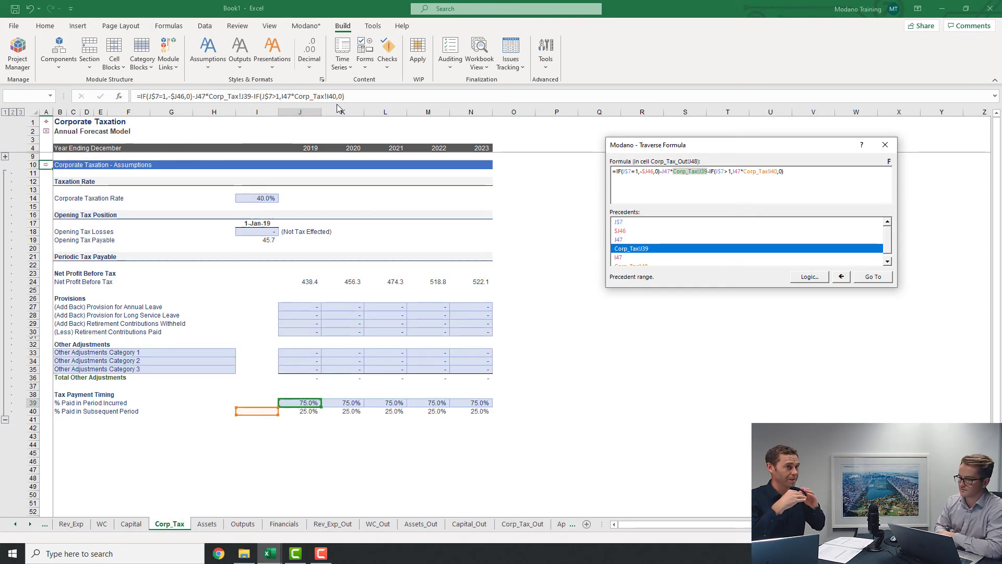
{"action": "key", "text": "Up"}
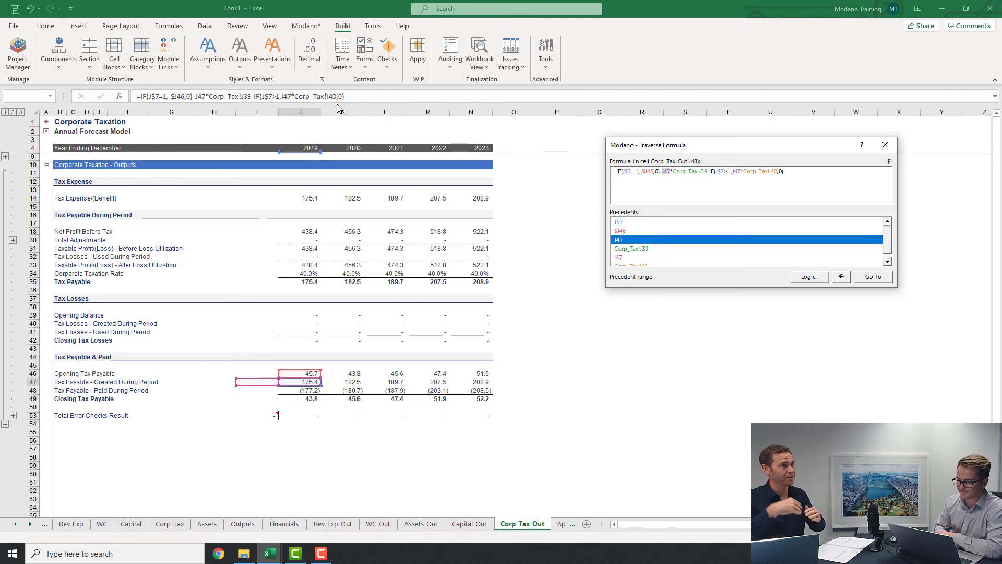
{"action": "key", "text": "alt+Tab"}
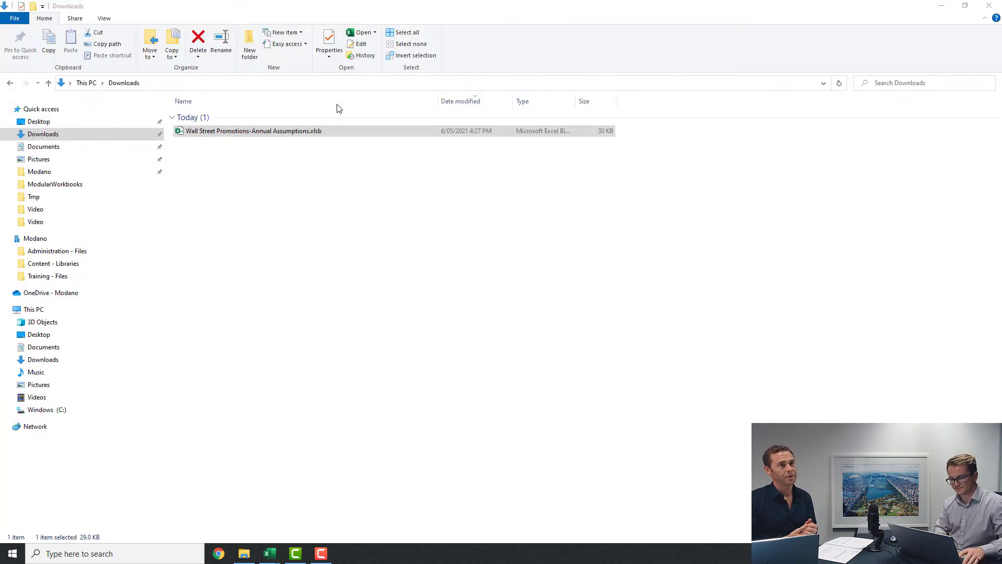
{"action": "key", "text": "alt+Tab"}
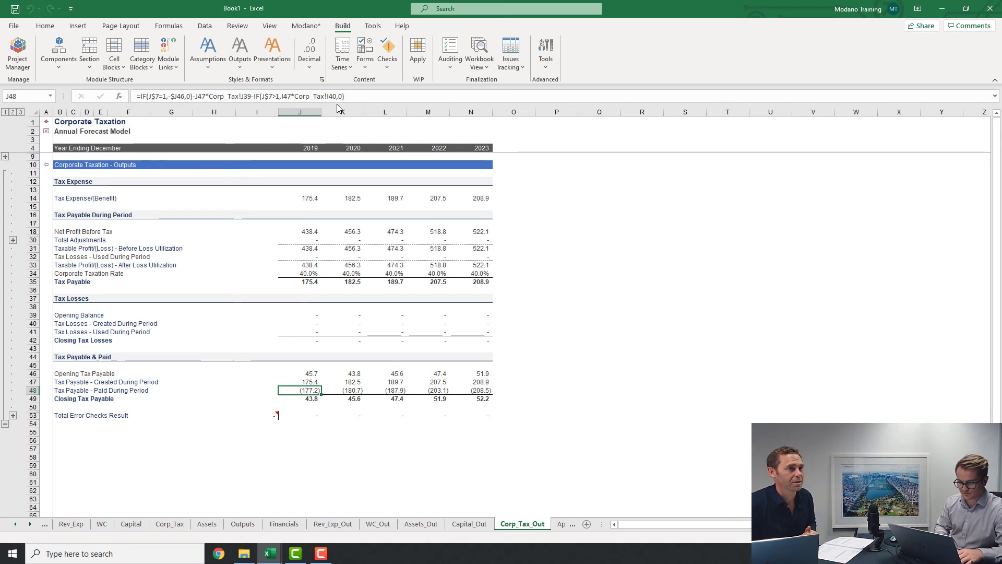
Examine the cell references in the 2019 tax paid formula and check the Opening and Closing Tax Payable formulas
{"action": "key", "text": "F2"}
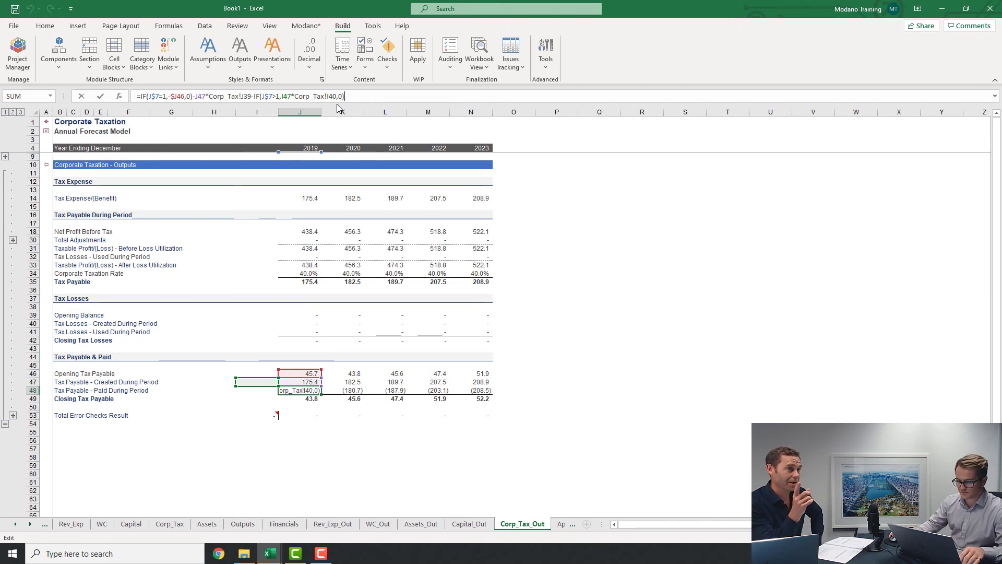
{"action": "key", "text": "Escape"}
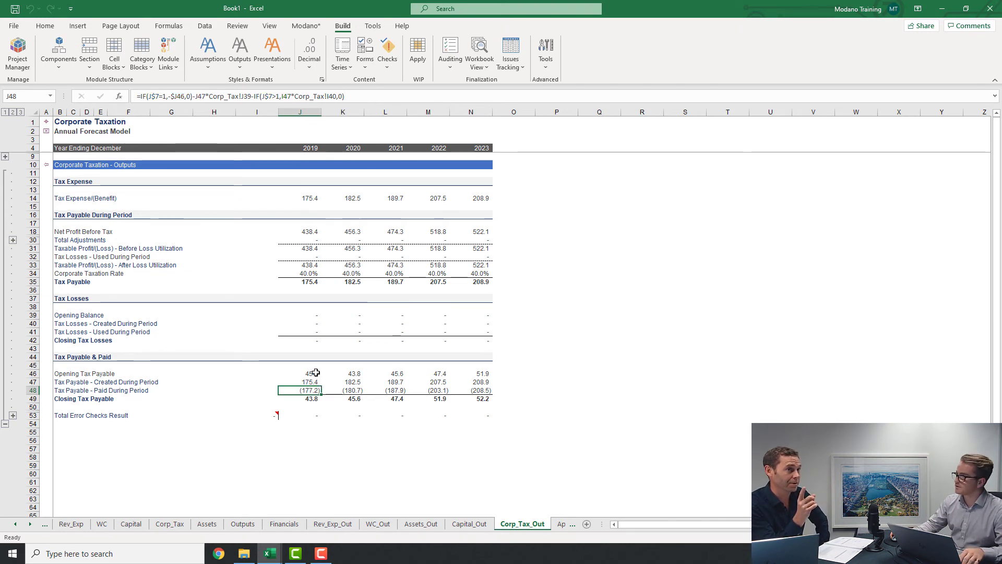
{"action": "left_click", "coordinate": [315, 373]}
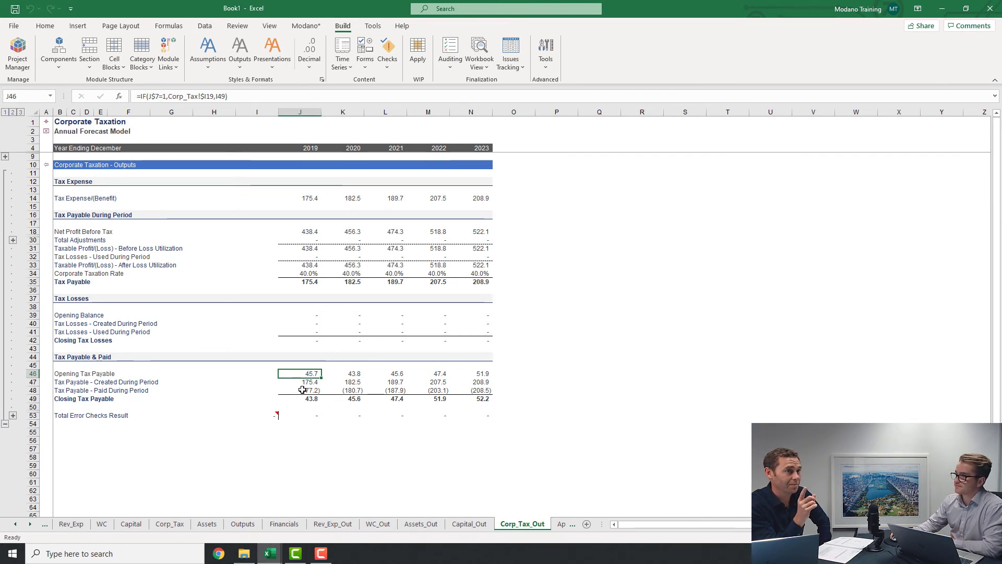
{"action": "left_click", "coordinate": [316, 400]}
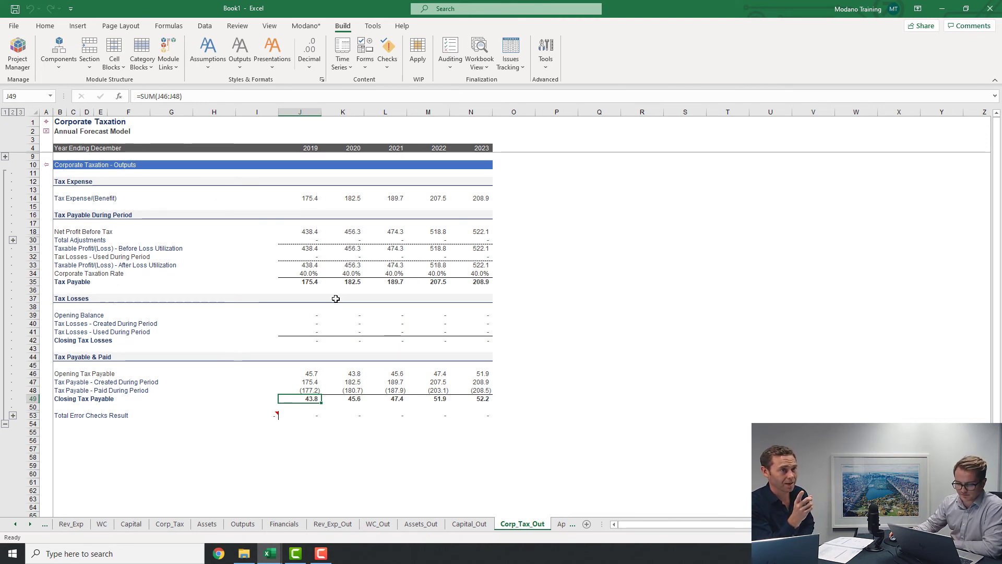
Expand the error check rows, inspect the 2019 tax payable balancing check, and read the PDF guide's tax payable explanation
{"action": "left_click", "coordinate": [13, 415]}
{"action": "left_click", "coordinate": [318, 420]}
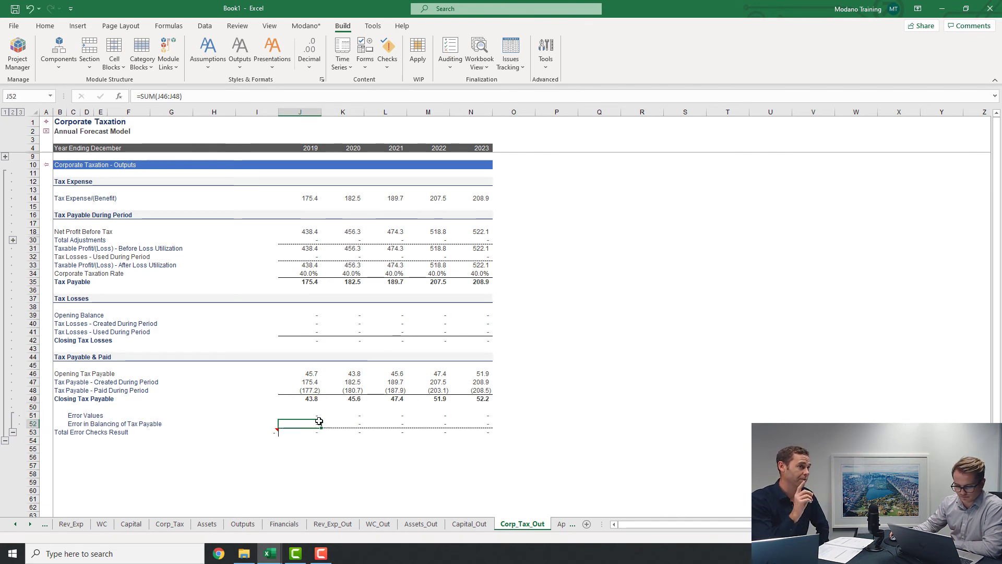
{"action": "key", "text": "F2"}
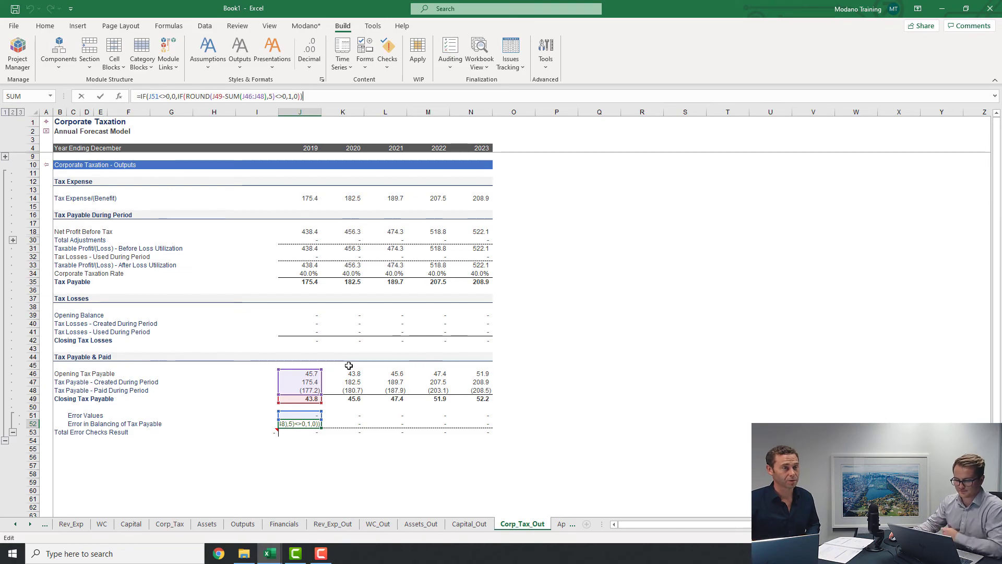
{"action": "scroll", "coordinate": [339, 203], "scroll_direction": "down", "scroll_amount": 20}
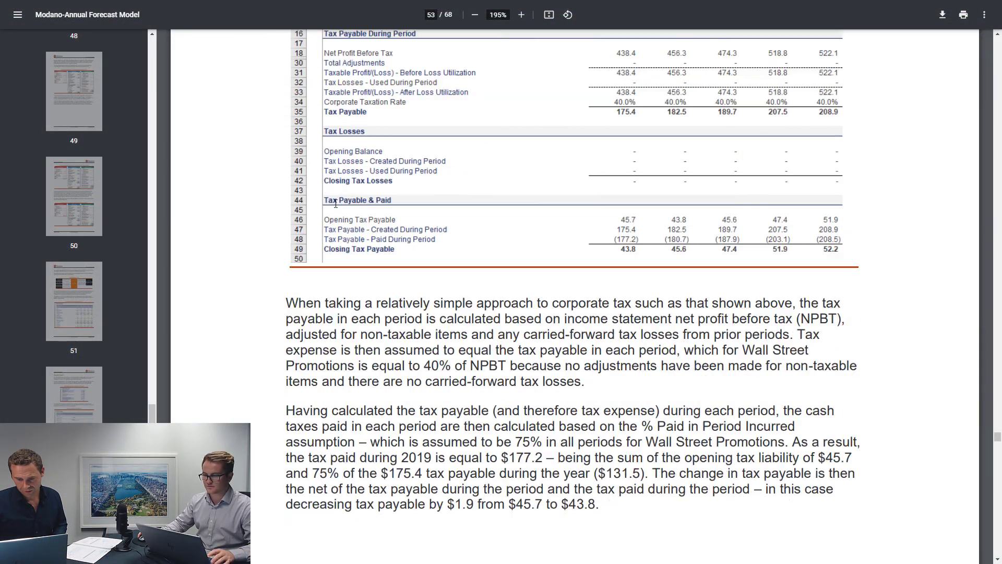
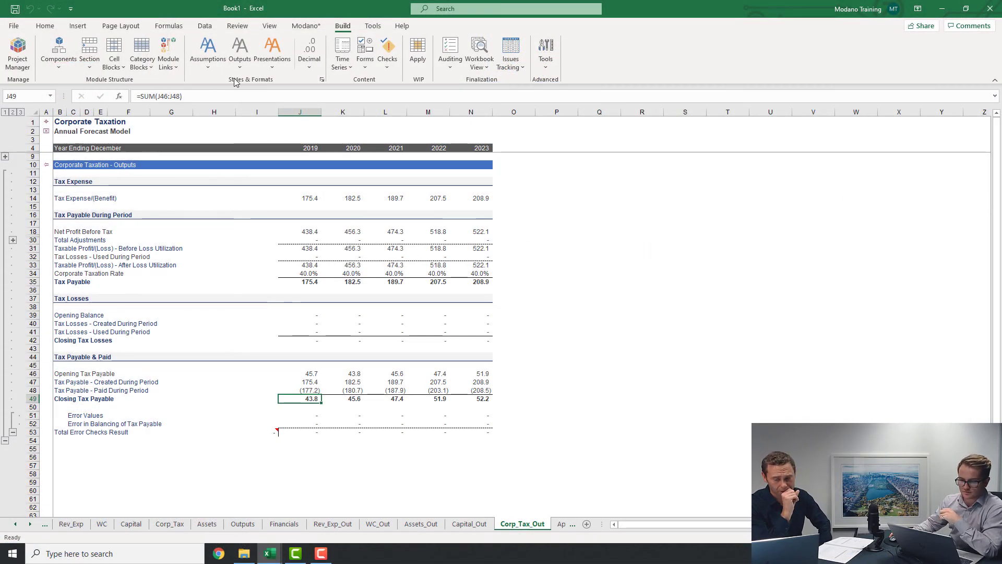
Review the Corporate Taxation module's links to the financial statements in the Project Manager with module links shown
{"action": "left_click", "coordinate": [168, 53]}
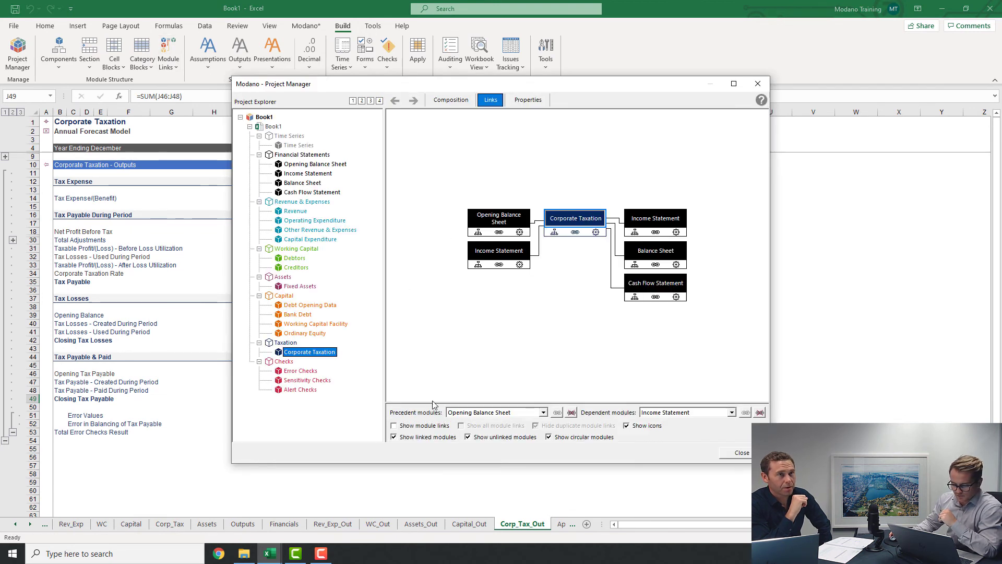
{"action": "left_click", "coordinate": [416, 427]}
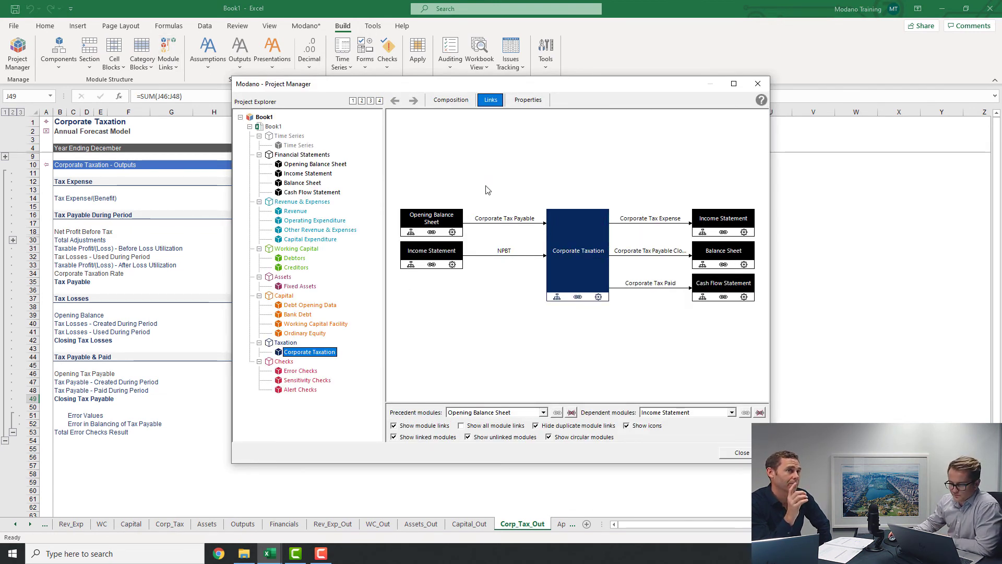
{"action": "left_click", "coordinate": [733, 84]}
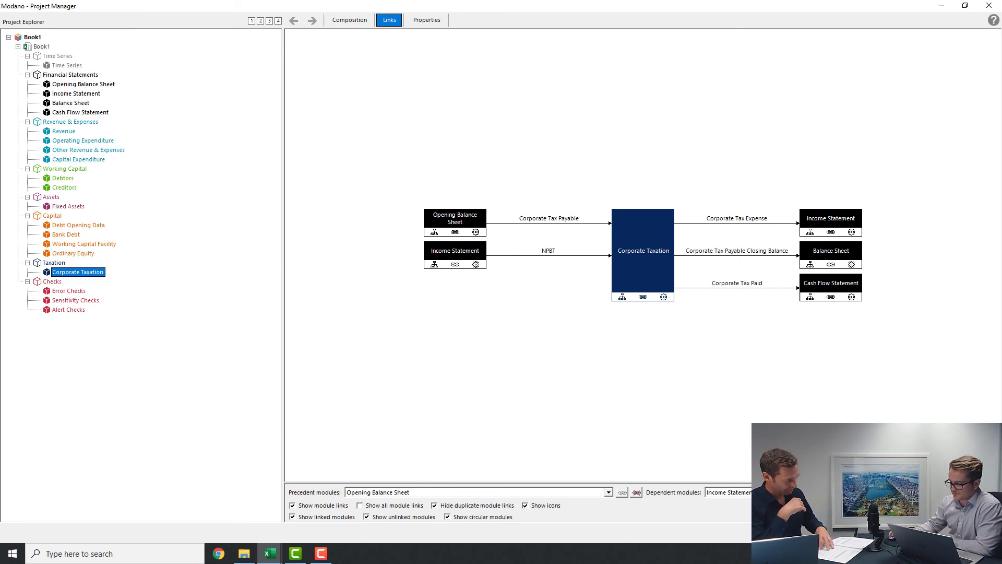
{"action": "left_click", "coordinate": [977, 532]}
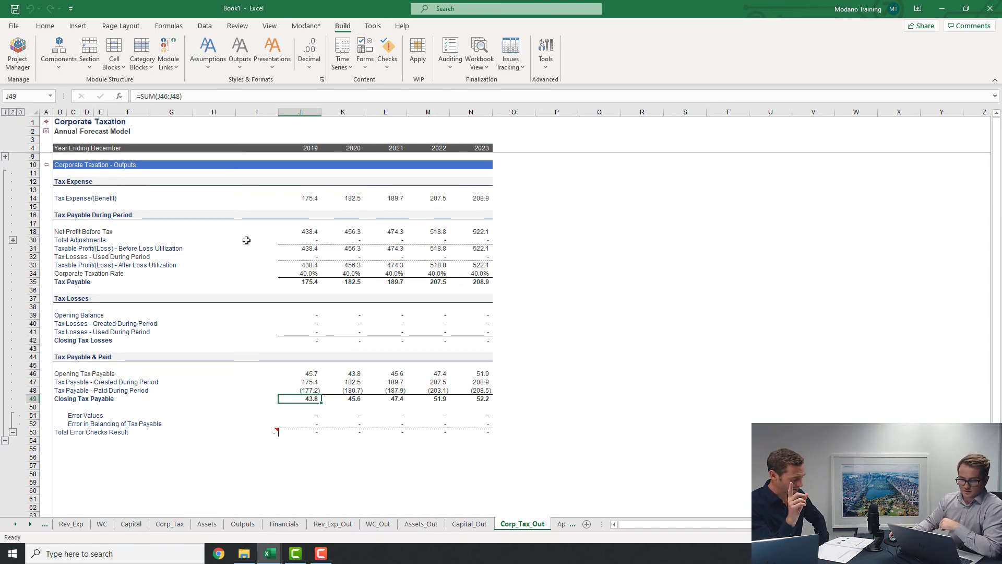
Open the Financial Statements from the model overview and review the Income Statement down to Net Profit After Tax
{"action": "left_click", "coordinate": [46, 121]}
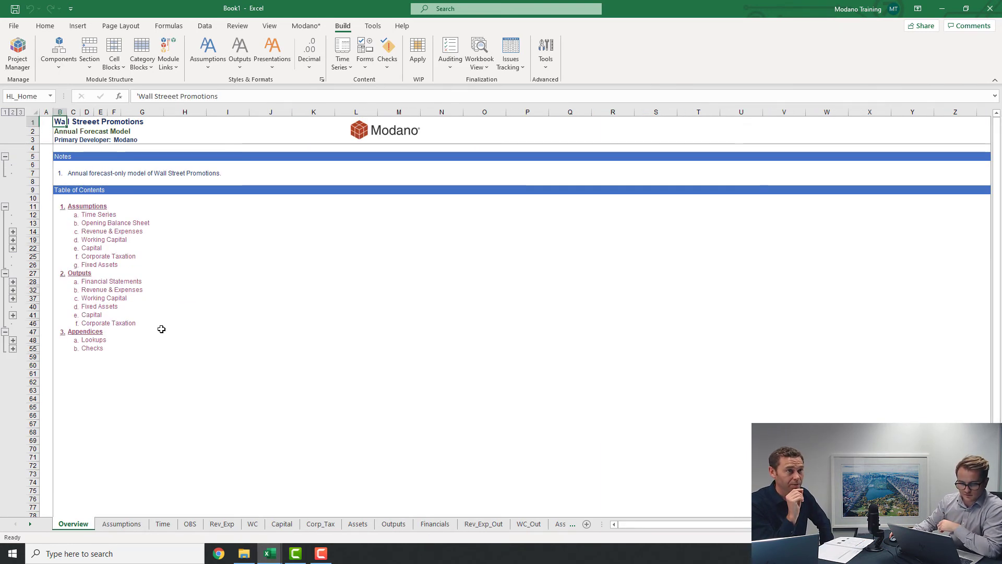
{"action": "left_click", "coordinate": [126, 282]}
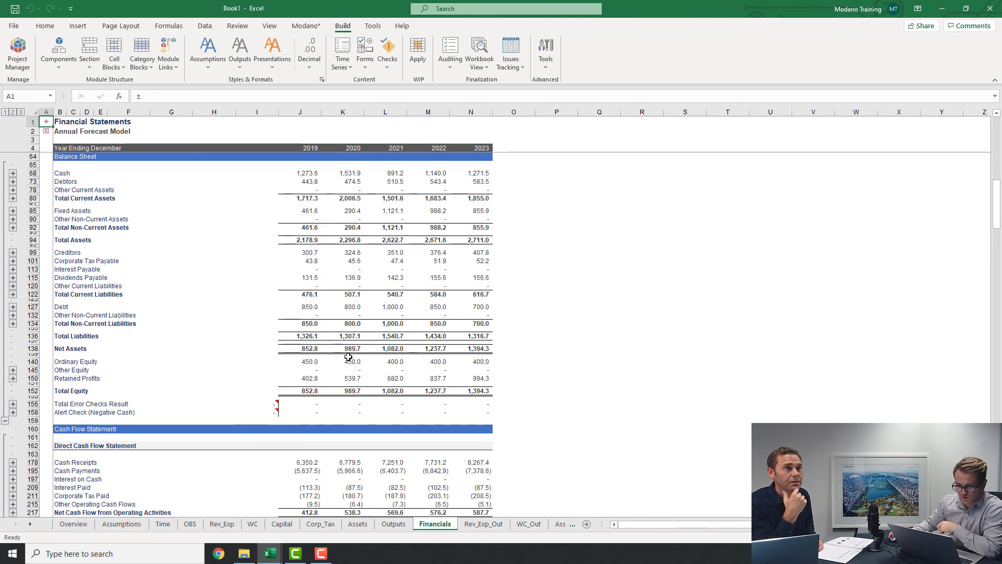
{"action": "scroll", "coordinate": [348, 357], "scroll_direction": "up", "scroll_amount": 5}
{"action": "left_click", "coordinate": [319, 248]}
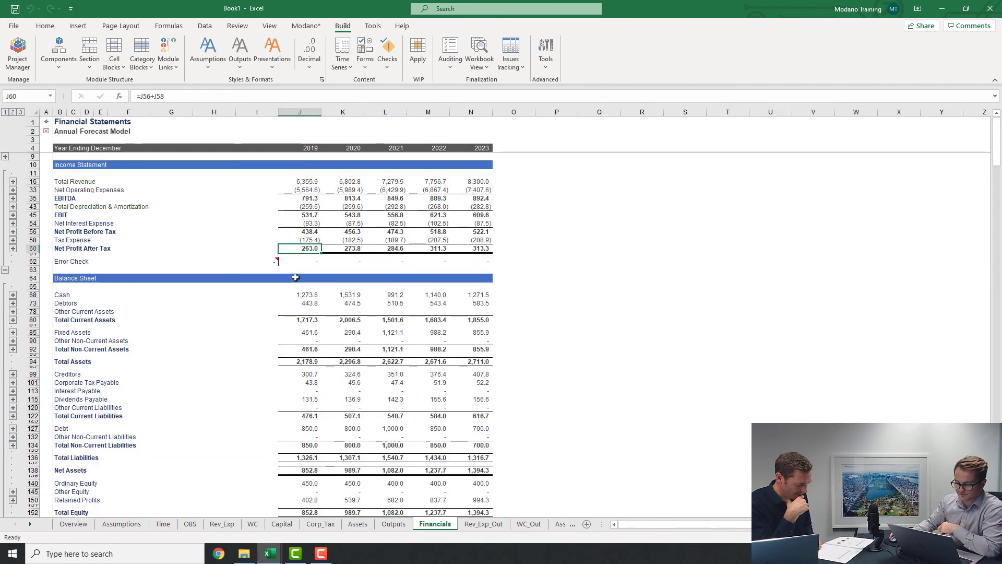
{"action": "left_click", "coordinate": [274, 250]}
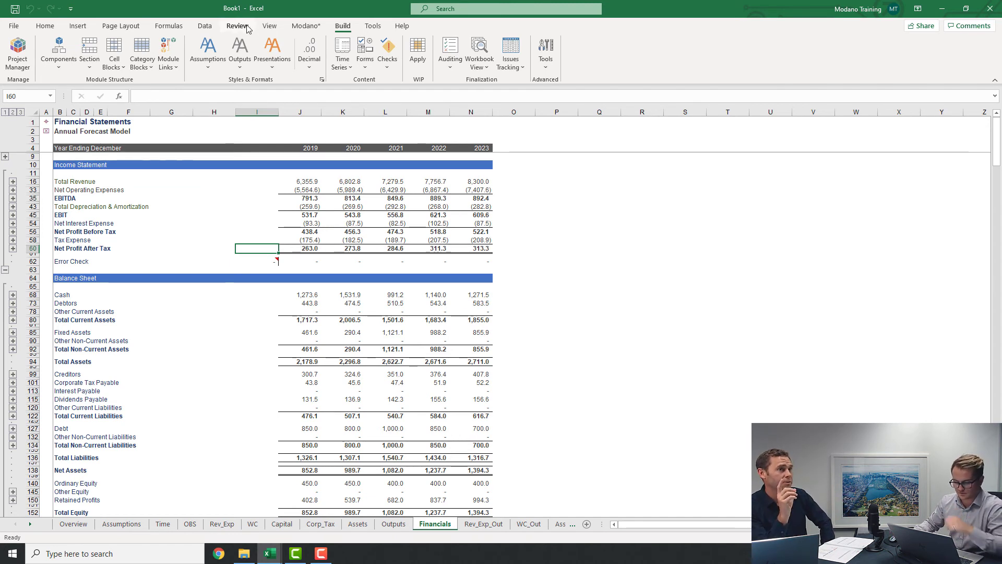
Insert the Interest on Cash (Base Interest Rates & Margins, Deposits & Overdraft) module into the model
{"action": "scroll", "coordinate": [248, 29], "scroll_direction": "up", "scroll_amount": 1}
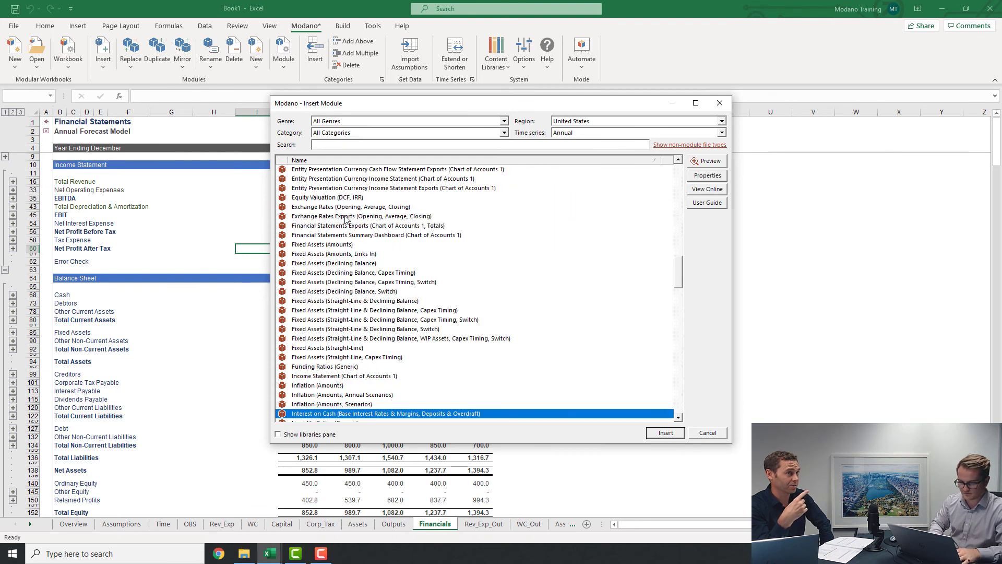
{"action": "scroll", "coordinate": [326, 244], "scroll_direction": "down", "scroll_amount": 2}
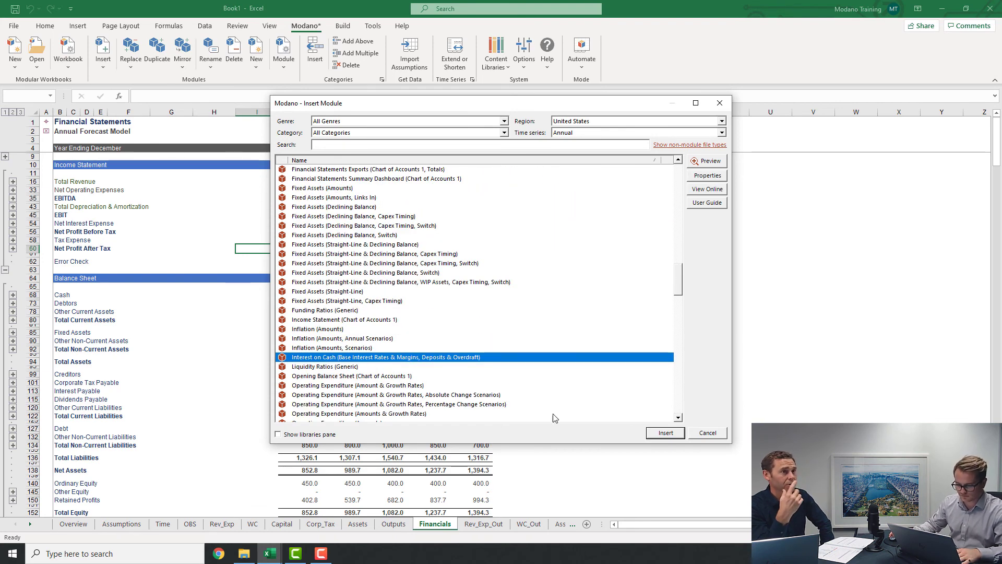
{"action": "left_click", "coordinate": [661, 432]}
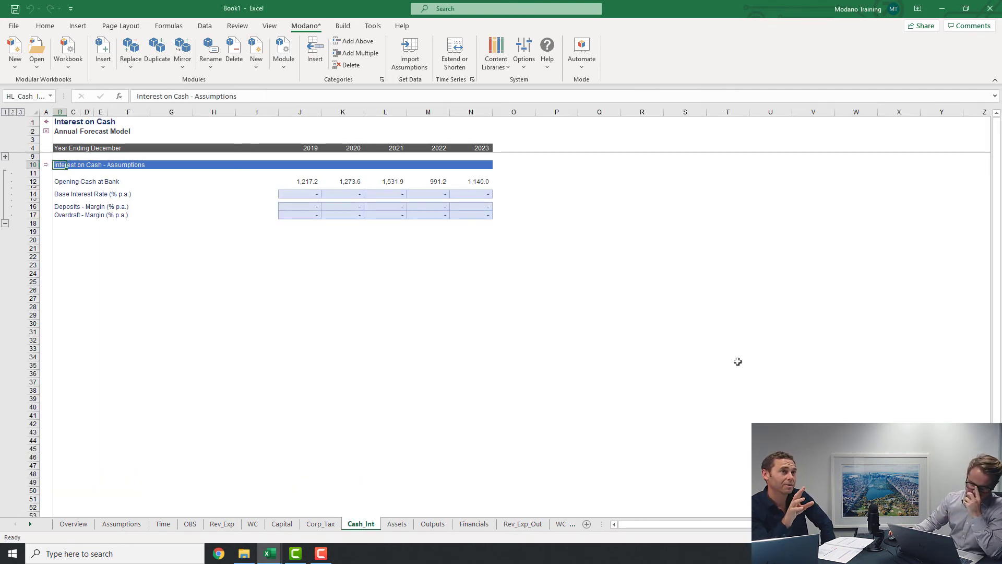
Check the Opening Cash at Bank row and set the Base Interest Rate to 1% for 2019 to 2023
{"action": "left_click", "coordinate": [309, 187]}
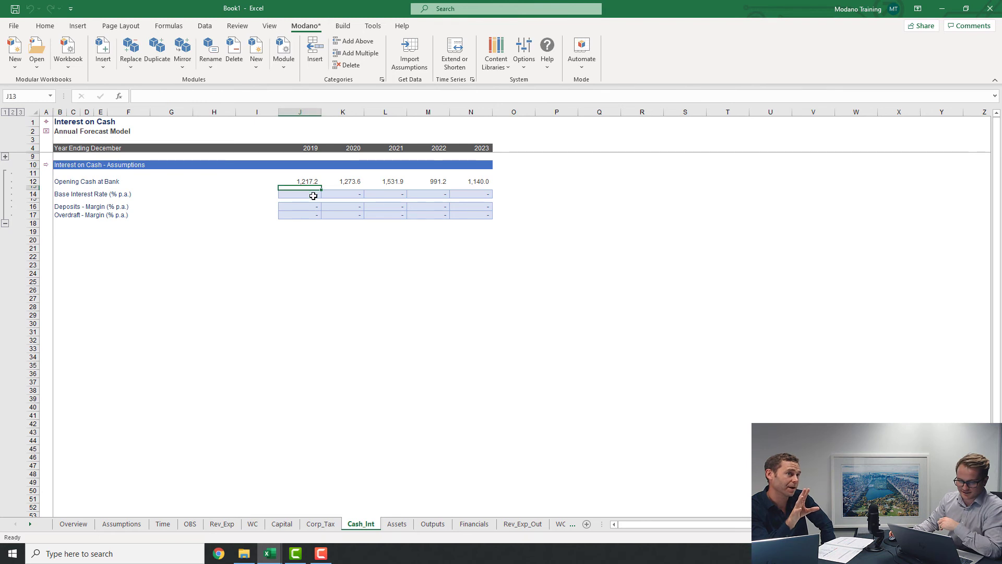
{"action": "left_click_drag", "start_coordinate": [307, 182], "coordinate": [470, 181]}
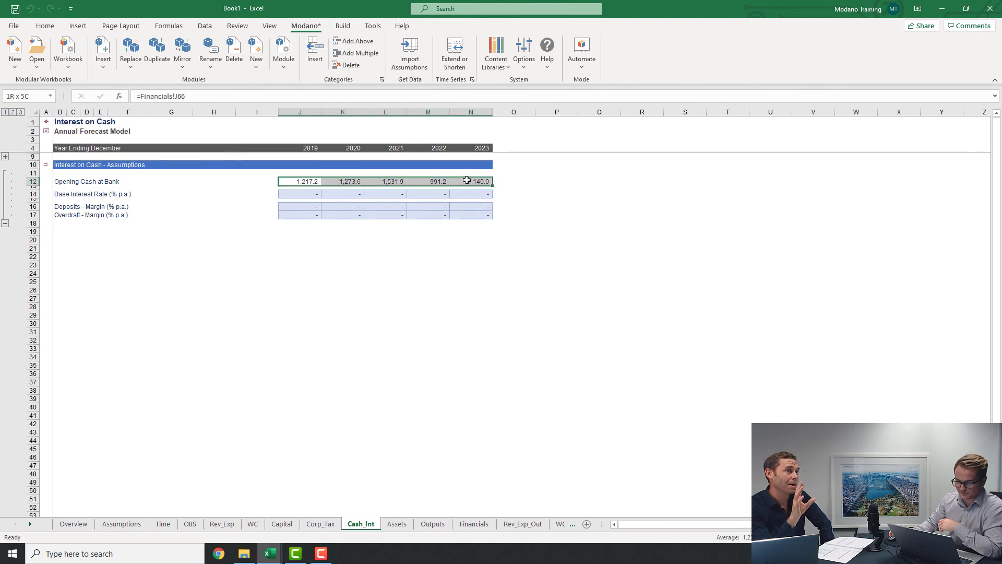
{"action": "left_click", "coordinate": [303, 193]}
{"action": "key", "text": "alt+Tab"}
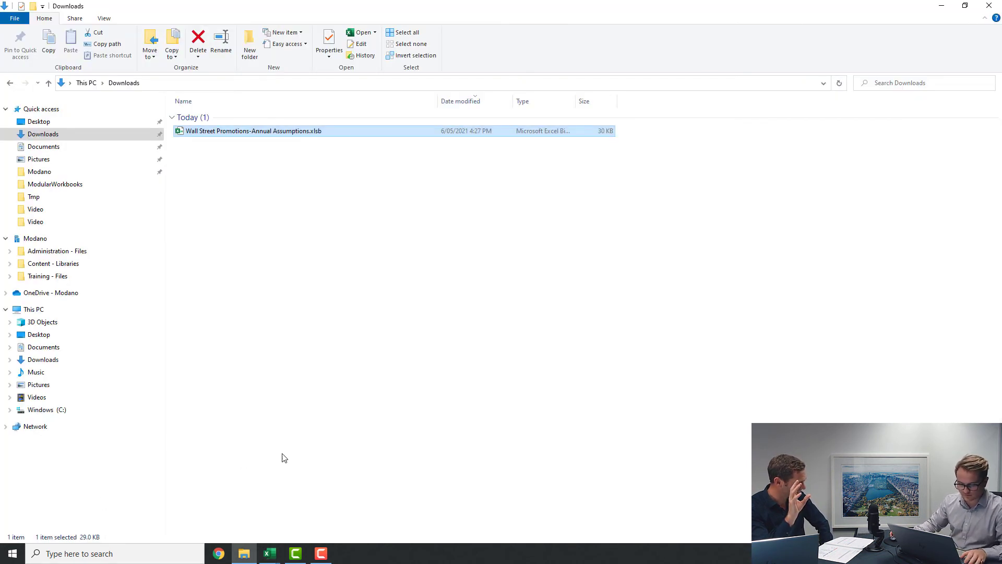
{"action": "key", "text": "alt+Tab"}
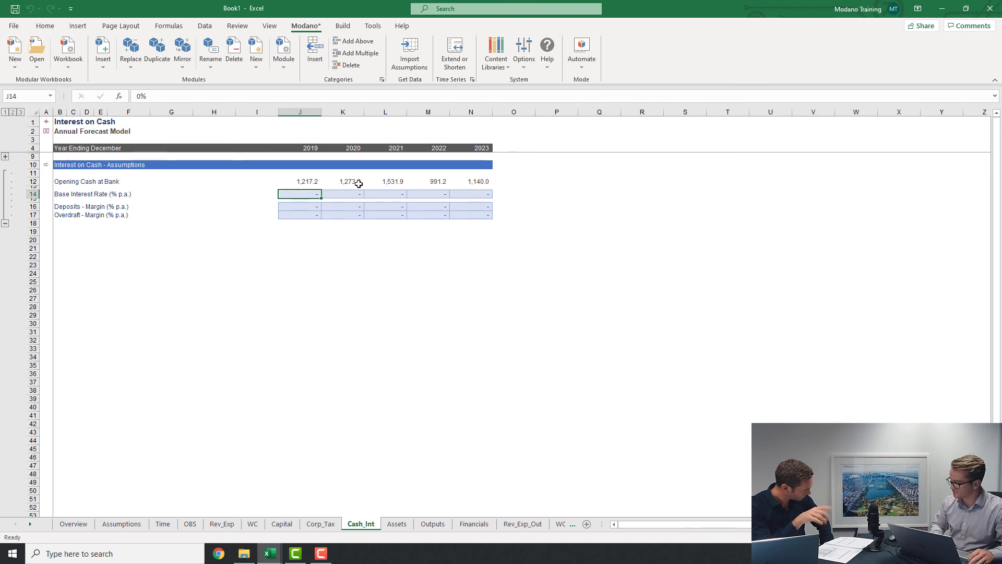
{"action": "key", "text": "ctrl+shift+Right"}
{"action": "type", "text": "1%"}
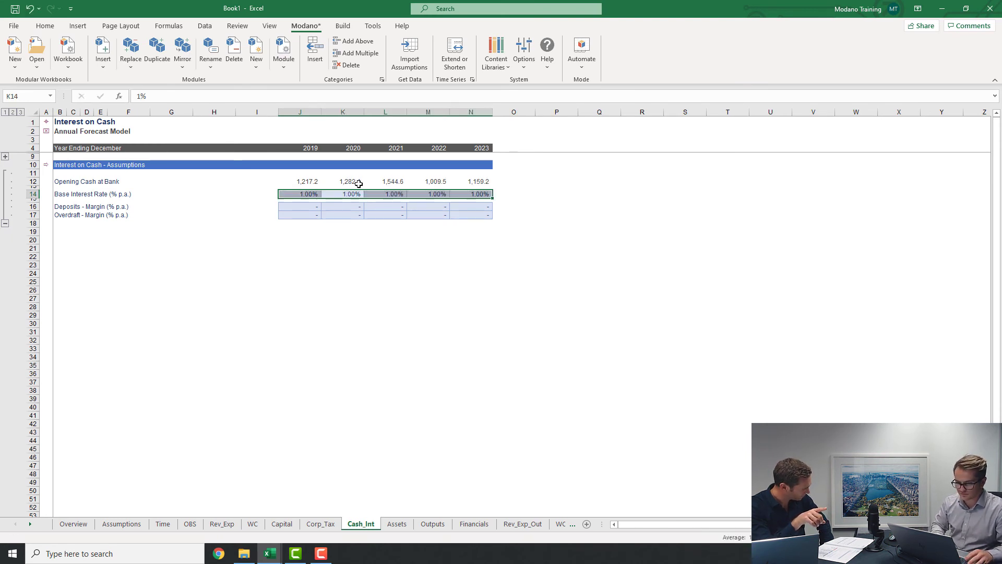
{"action": "key", "text": "ctrl+Return"}
Set the Deposits margin to 1% and the Overdraft margin to 2% for 2019 to 2023
{"action": "key", "text": "Down"}
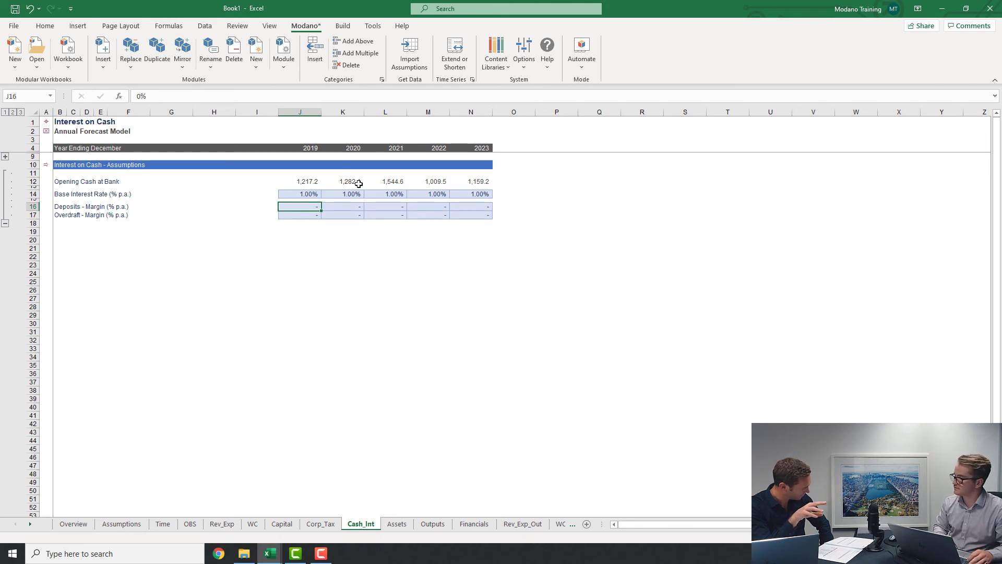
{"action": "key", "text": "ctrl+shift+Right"}
{"action": "type", "text": "1%"}
{"action": "key", "text": "ctrl+Return"}
{"action": "key", "text": "Down"}
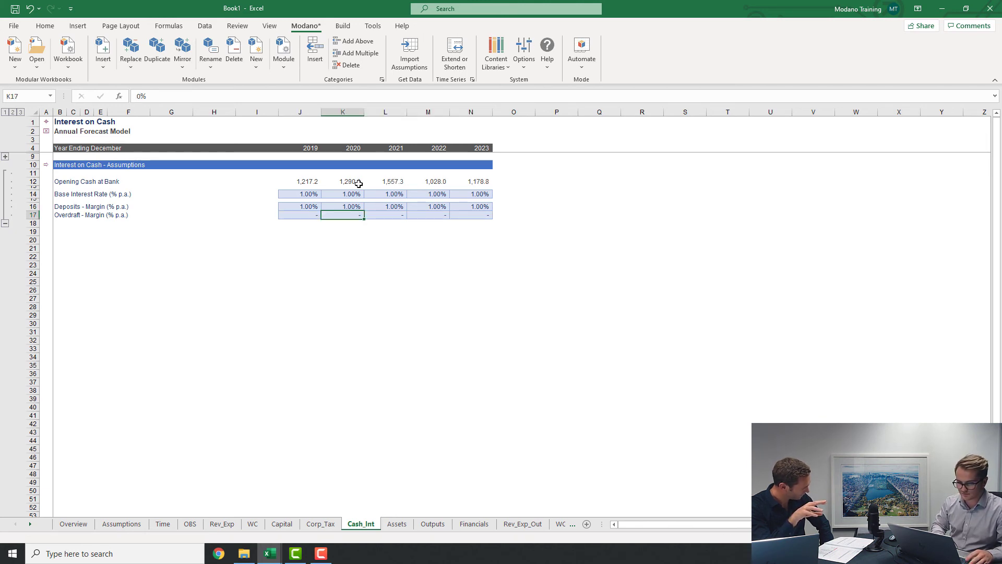
{"action": "key", "text": "ctrl+shift+Right"}
{"action": "type", "text": "2%"}
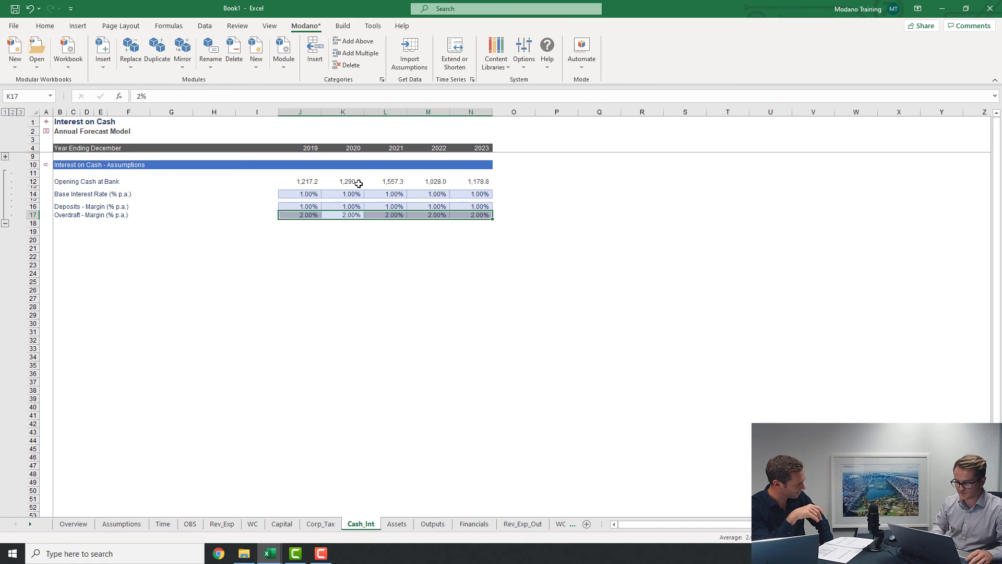
{"action": "key", "text": "ctrl+Return"}
{"action": "key", "text": "Up"}
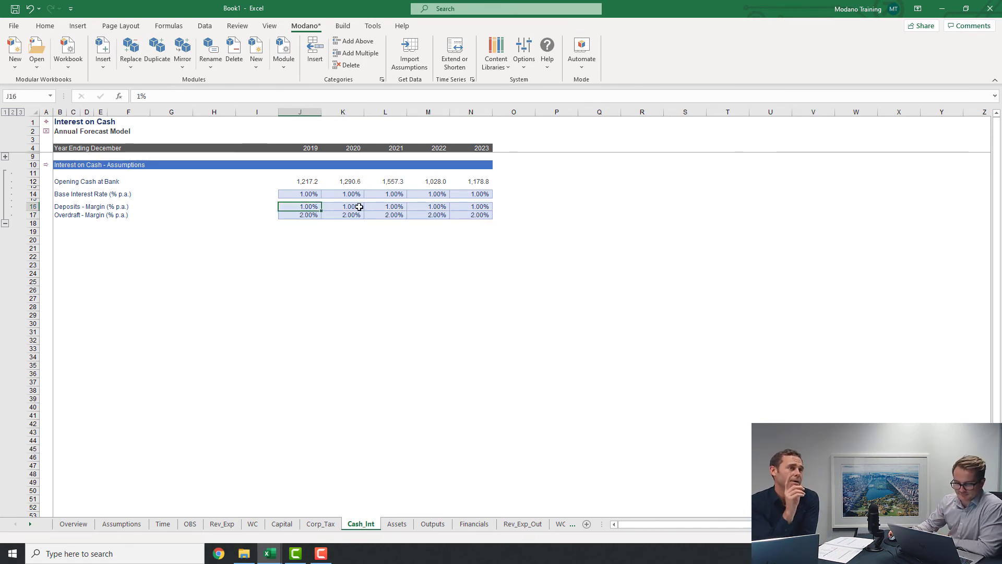
Open the Interest on Cash outputs and examine the cell references in the 2019 Interest on Cash formula
{"action": "left_click", "coordinate": [46, 164]}
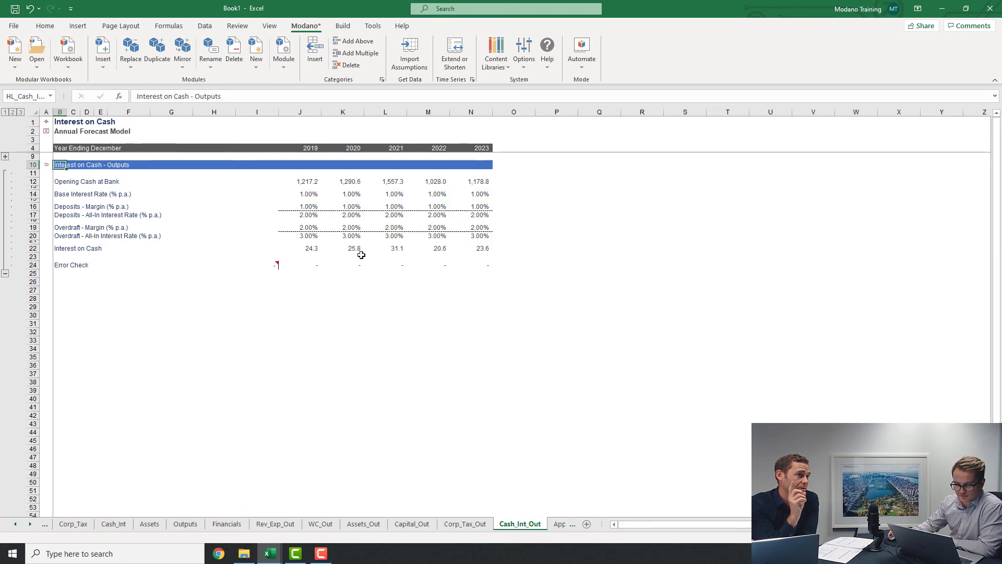
{"action": "left_click", "coordinate": [314, 250]}
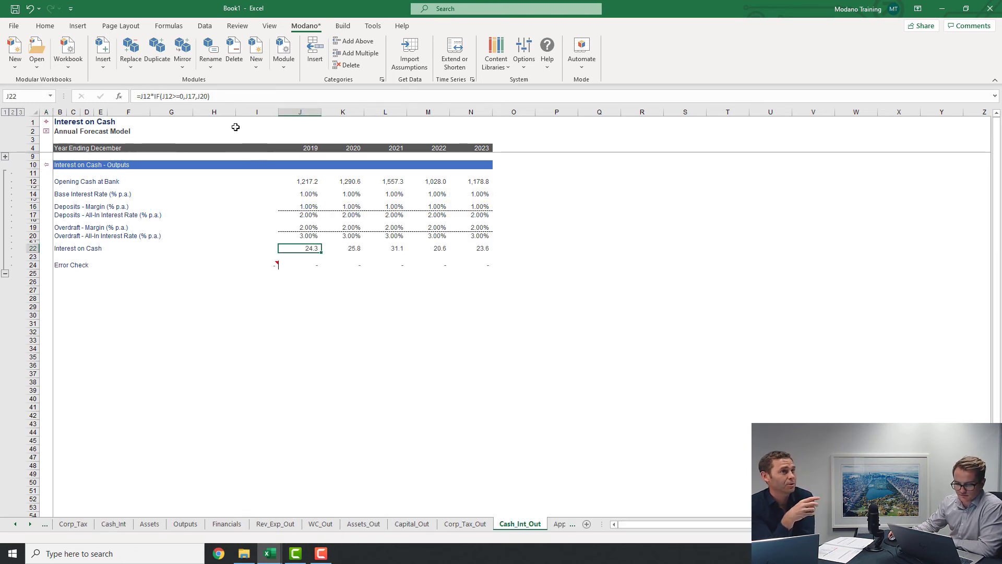
{"action": "key", "text": "F2"}
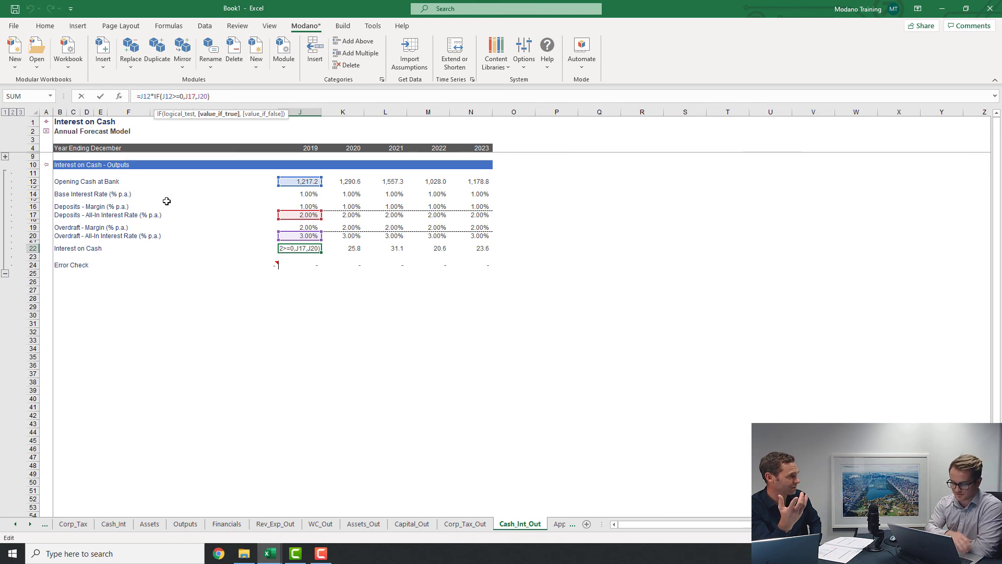
{"action": "key", "text": "ctrl+Return"}
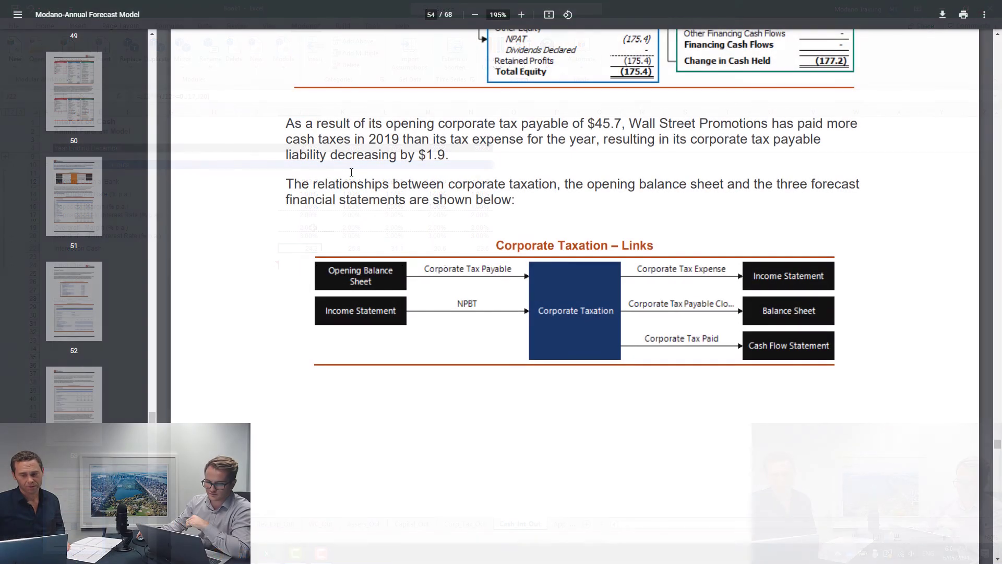
Read the PDF guide's pages on interest on cash, its financial statement impacts and its links
{"action": "scroll", "coordinate": [341, 180], "scroll_direction": "down", "scroll_amount": 20}
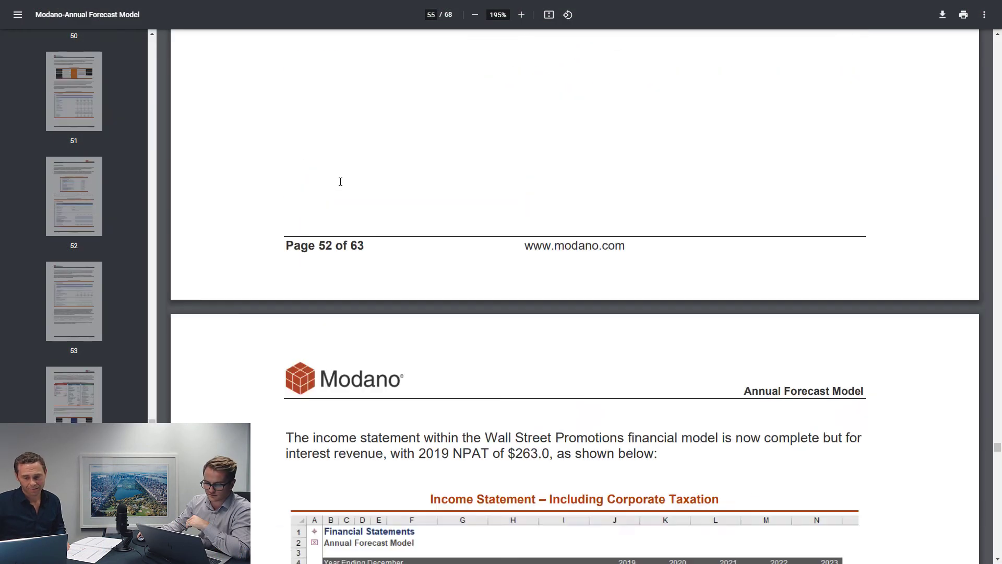
{"action": "scroll", "coordinate": [337, 204], "scroll_direction": "down", "scroll_amount": 20}
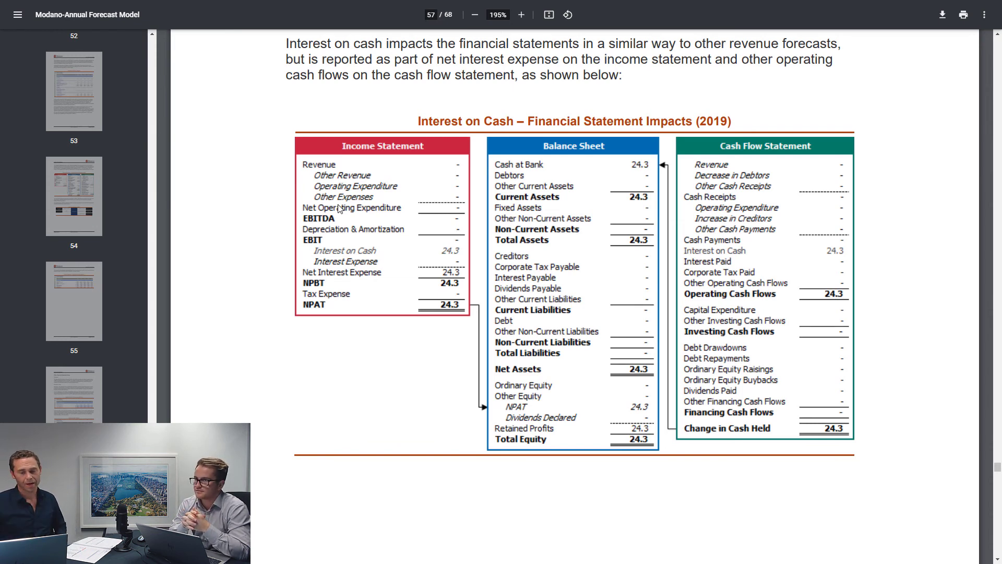
{"action": "scroll", "coordinate": [338, 209], "scroll_direction": "down", "scroll_amount": 5}
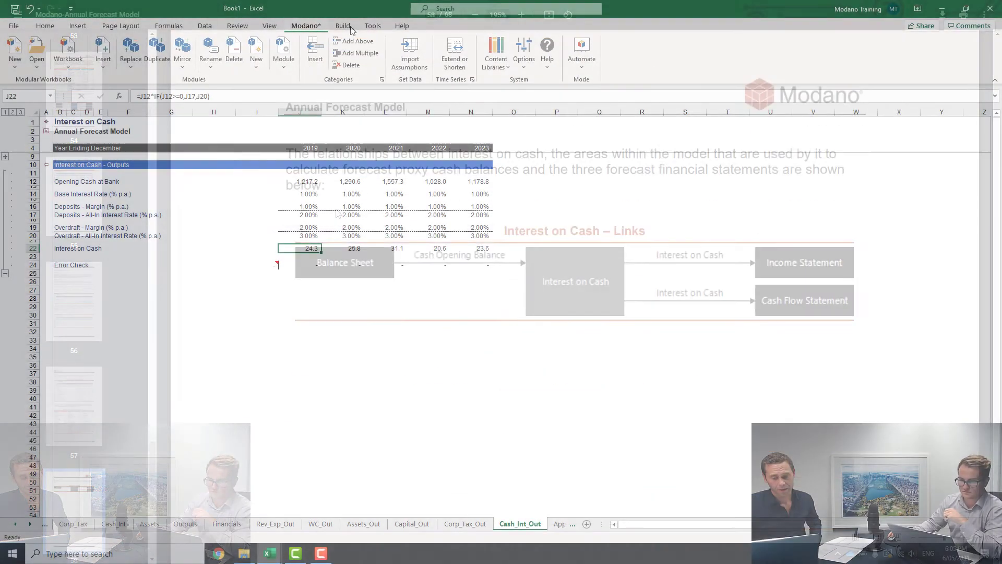
Review the Interest on Cash module's links in the Project Manager with module links shown
{"action": "left_click", "coordinate": [343, 26]}
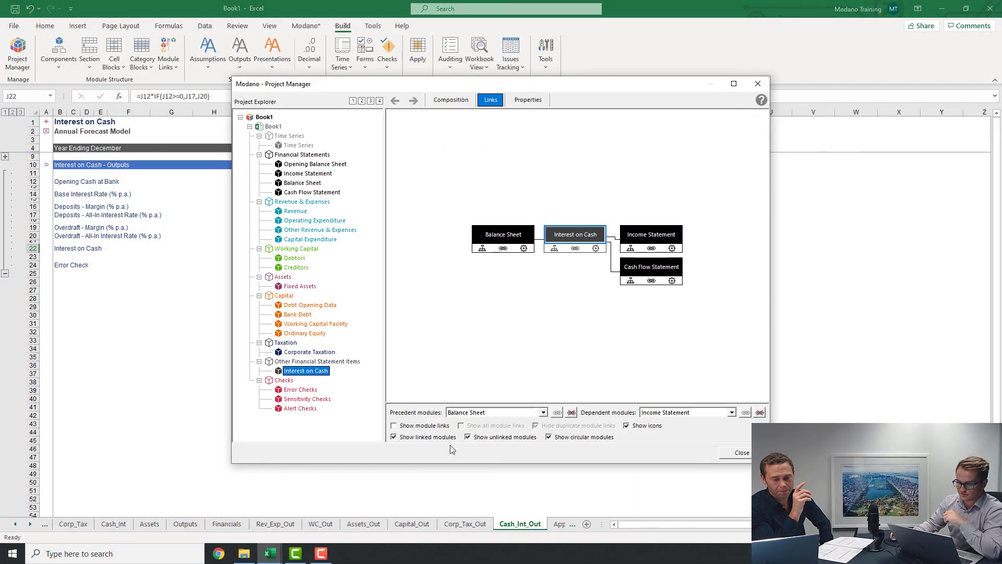
{"action": "left_click", "coordinate": [431, 427]}
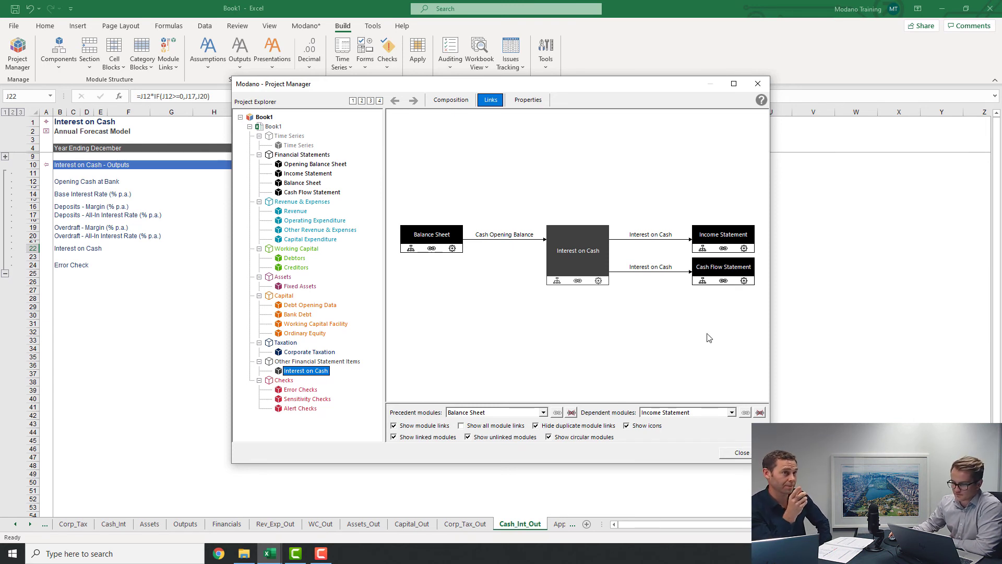
{"action": "left_click", "coordinate": [722, 452]}
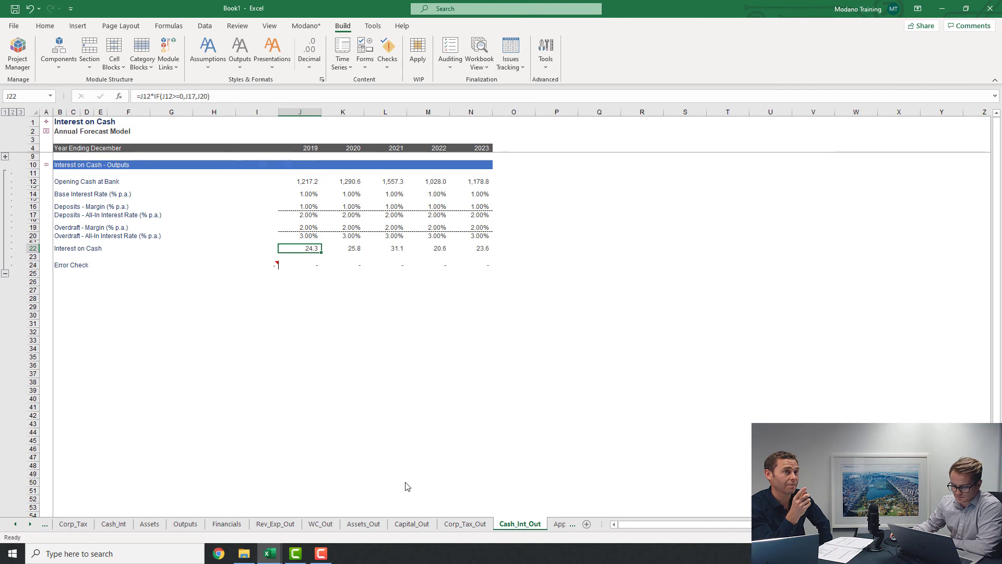
Expand Net Interest Expense in the Income Statement and inspect the Interest on Cash row for 2019 to 2023
{"action": "left_click", "coordinate": [226, 524]}
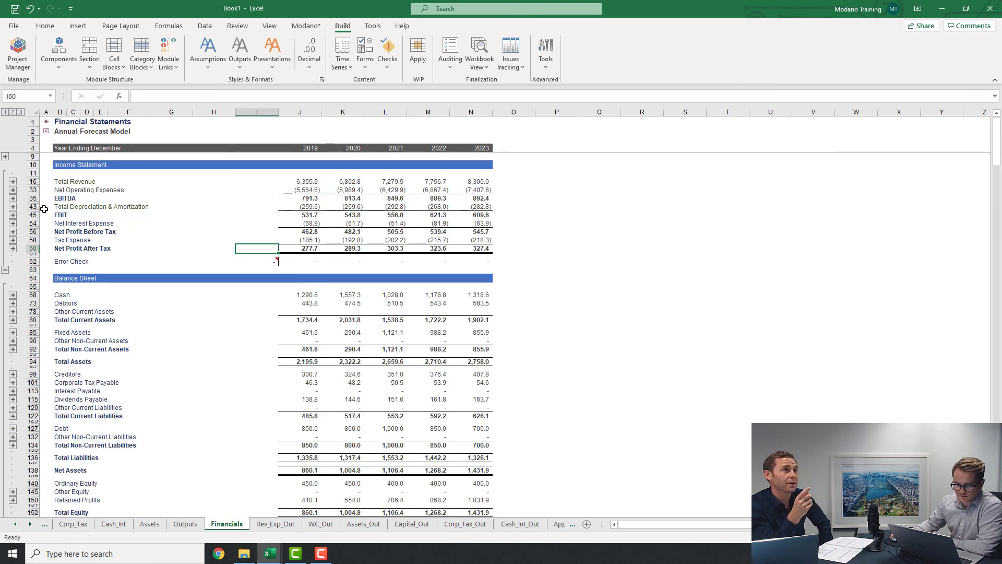
{"action": "left_click", "coordinate": [12, 224]}
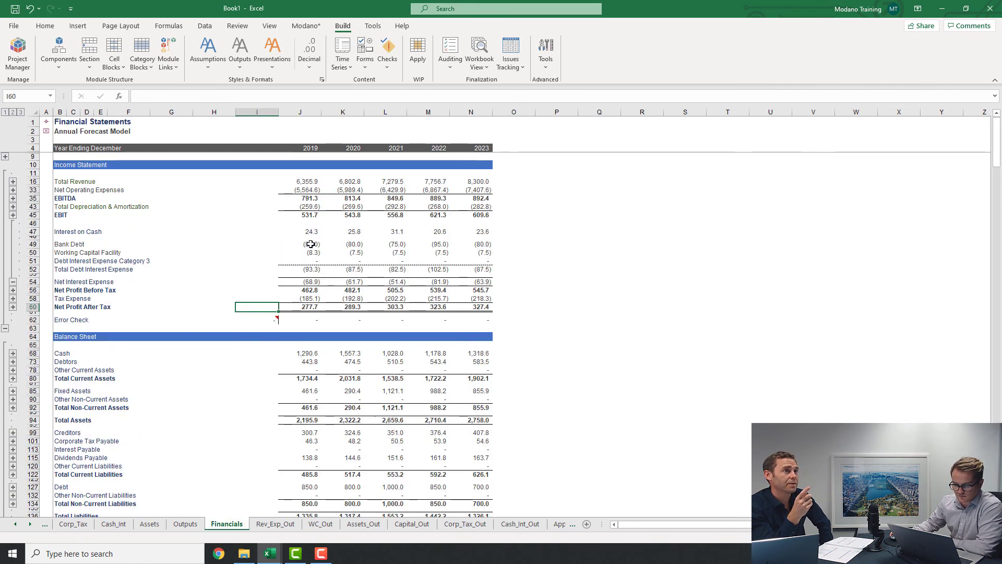
{"action": "left_click_drag", "start_coordinate": [311, 228], "coordinate": [477, 232]}
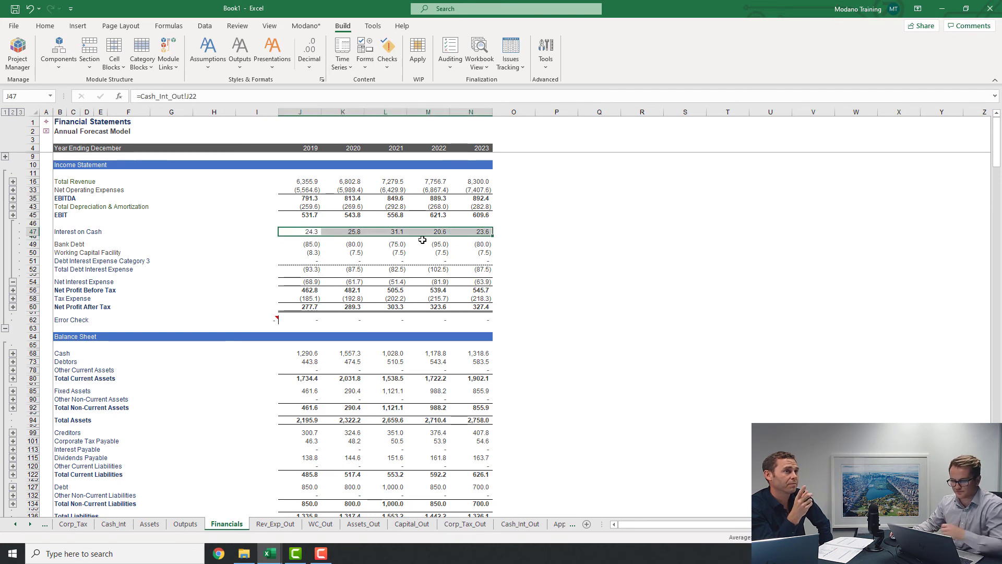
Inspect the Interest on Cash row in the Direct Cash Flow Statement for 2019 to 2023, and return to the Income Statement
{"action": "scroll", "coordinate": [339, 253], "scroll_direction": "down", "scroll_amount": 12}
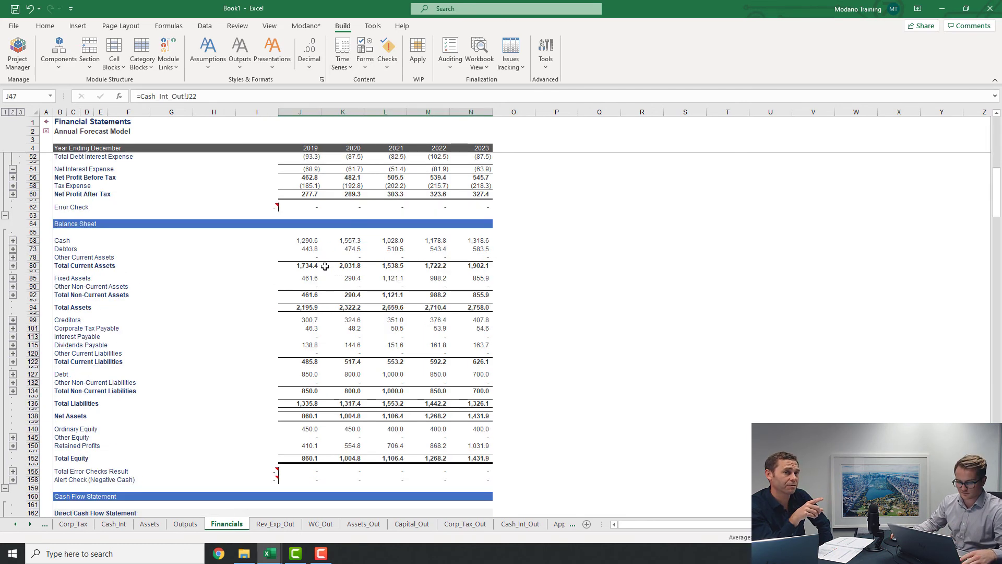
{"action": "scroll", "coordinate": [372, 253], "scroll_direction": "down", "scroll_amount": 3}
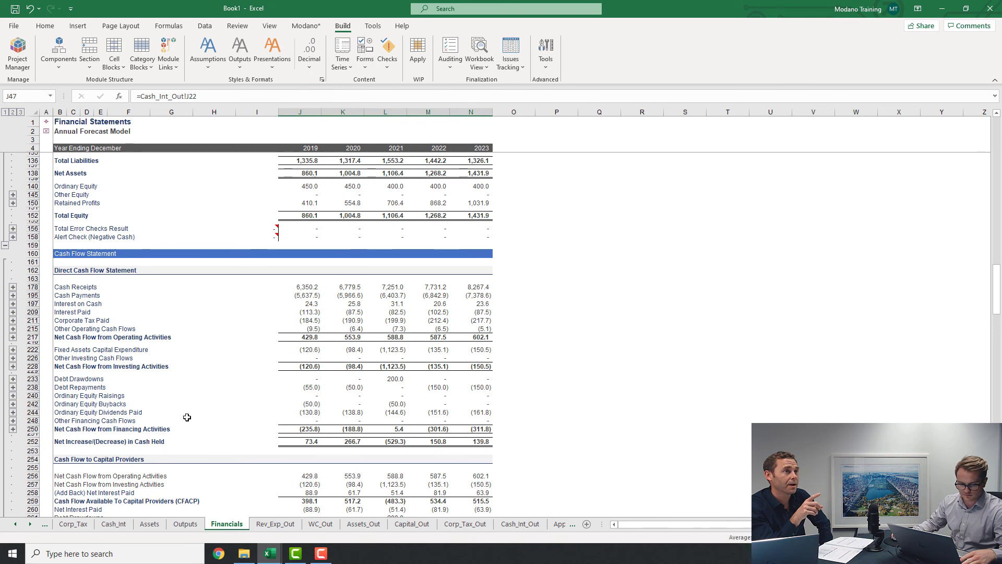
{"action": "left_click", "coordinate": [13, 304]}
{"action": "left_click", "coordinate": [316, 307]}
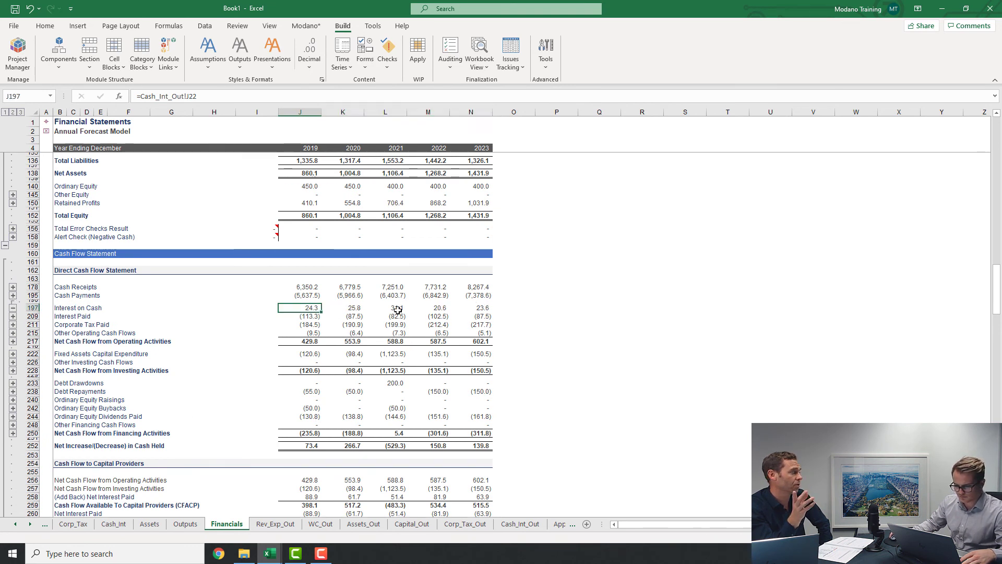
{"action": "left_click", "coordinate": [472, 307], "text": "shift"}
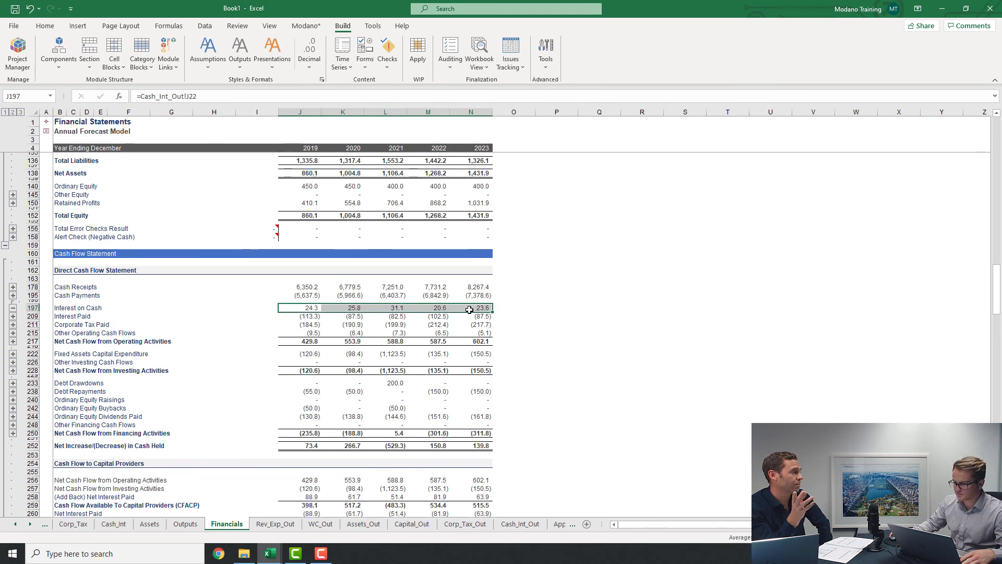
{"action": "left_click", "coordinate": [13, 307]}
{"action": "scroll", "coordinate": [365, 311], "scroll_direction": "up", "scroll_amount": 7}
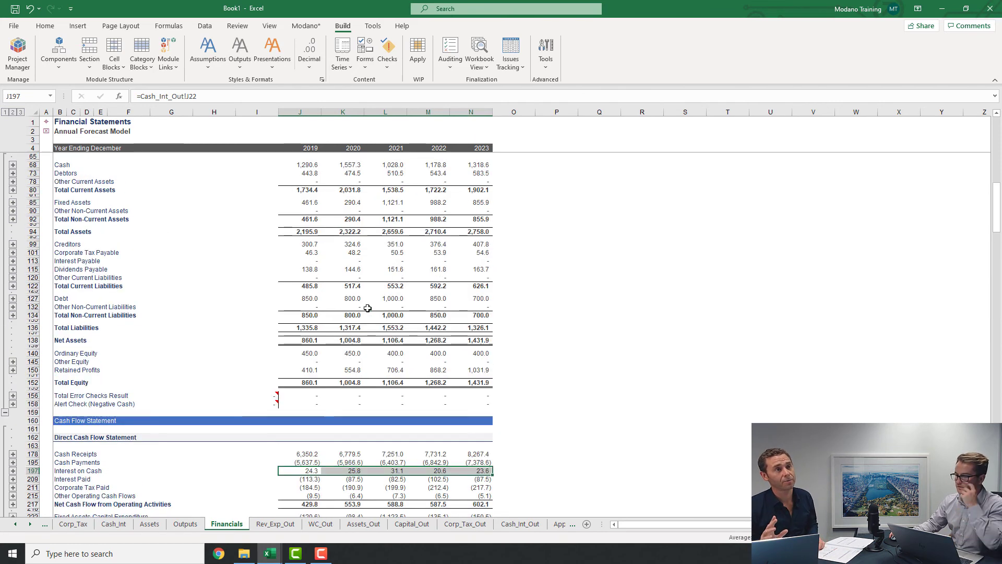
{"action": "scroll", "coordinate": [368, 308], "scroll_direction": "up", "scroll_amount": 6}
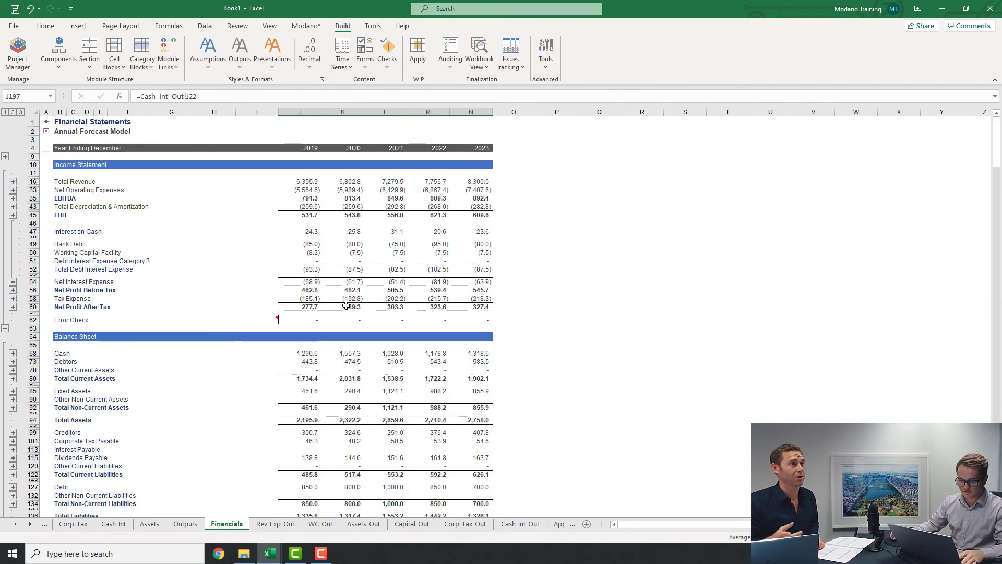
Review the other asset, liability and equity items on the BS sheet of the Wall Street Promotions-Annual Assumptions workbook, and return to Book1
{"action": "scroll", "coordinate": [344, 309], "scroll_direction": "down", "scroll_amount": 5}
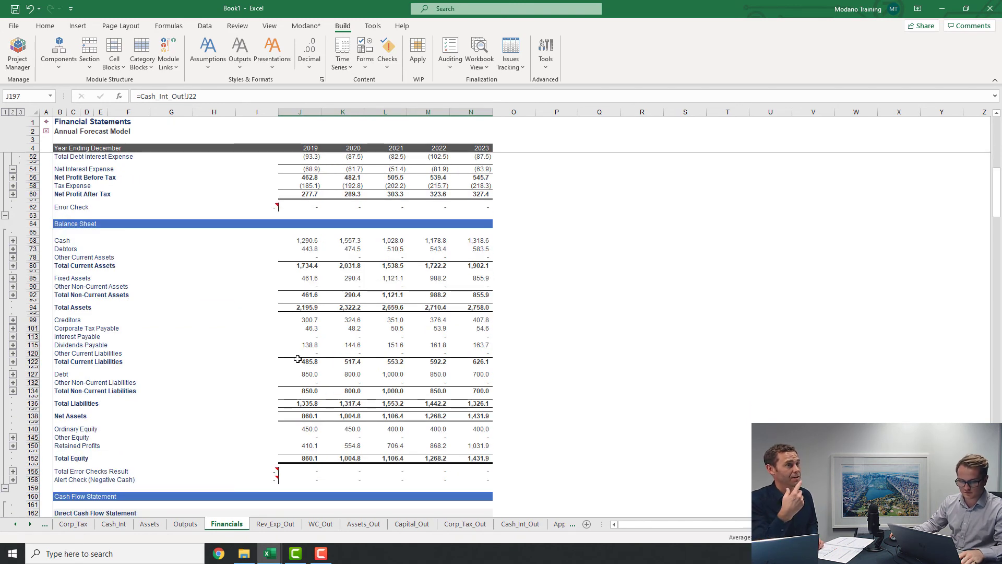
{"action": "mouse_move", "coordinate": [270, 553]}
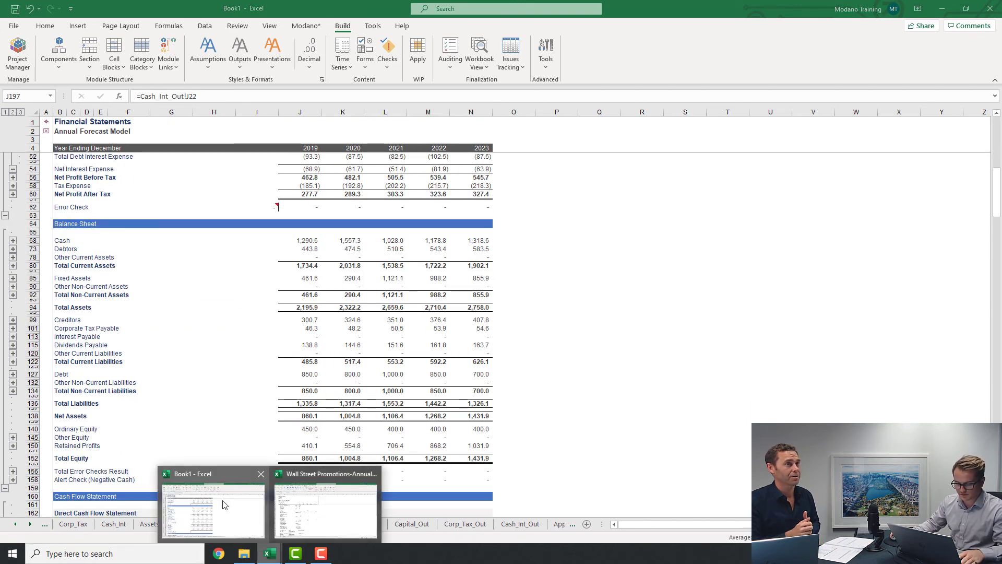
{"action": "left_click", "coordinate": [301, 509]}
{"action": "left_click", "coordinate": [196, 394]}
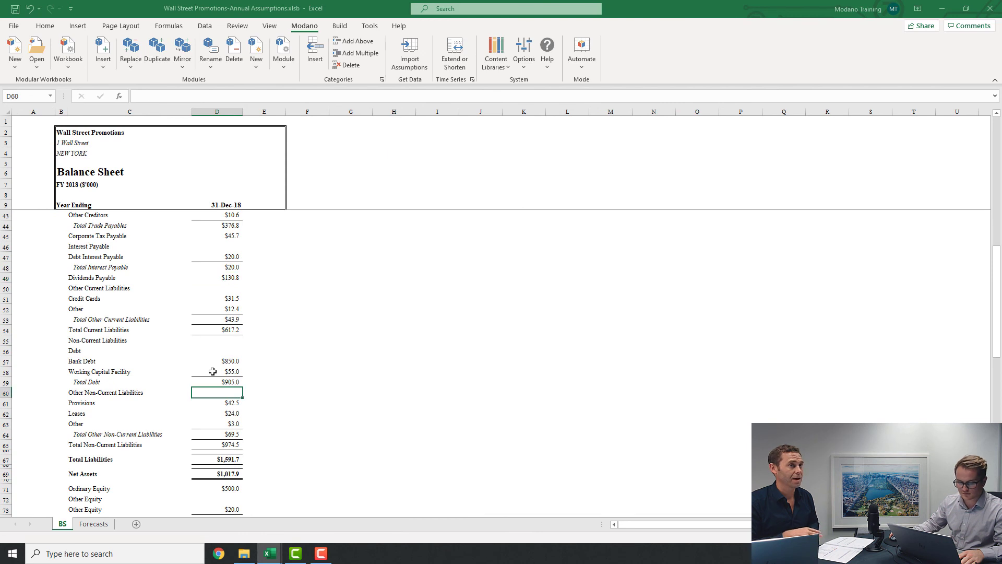
{"action": "scroll", "coordinate": [217, 367], "scroll_direction": "up", "scroll_amount": 3}
{"action": "scroll", "coordinate": [217, 370], "scroll_direction": "down", "scroll_amount": 4}
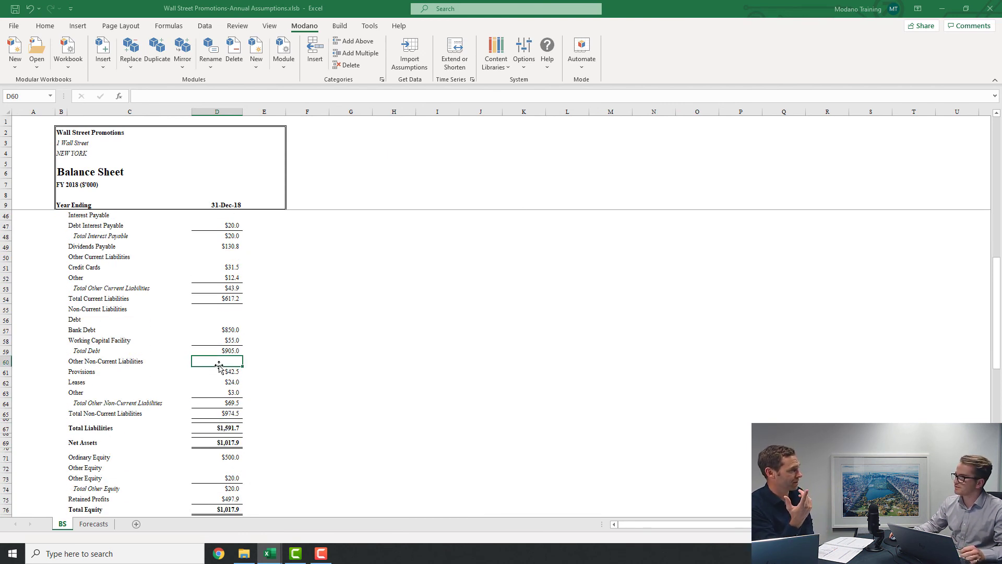
{"action": "scroll", "coordinate": [218, 365], "scroll_direction": "up", "scroll_amount": 10}
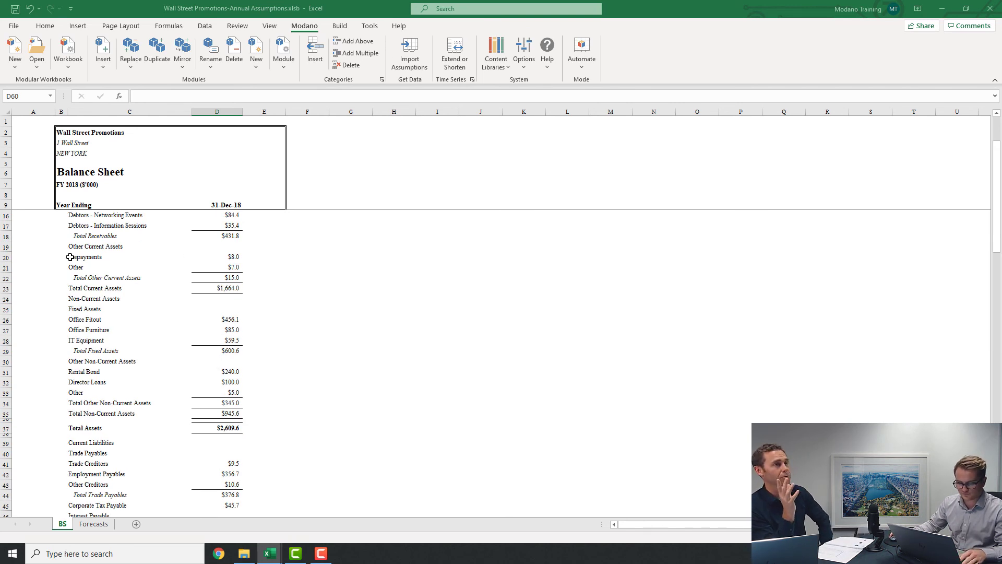
{"action": "mouse_move", "coordinate": [269, 553]}
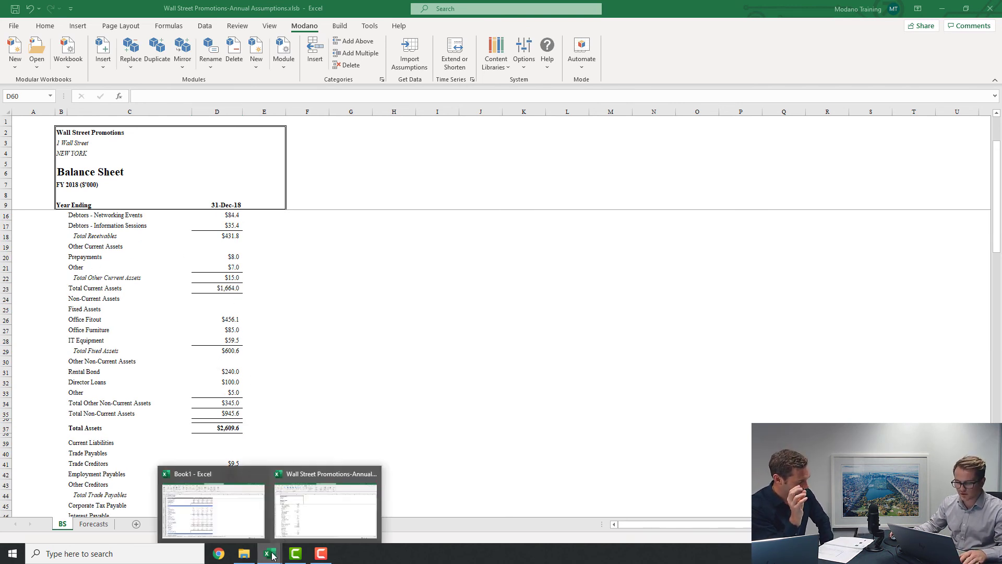
{"action": "left_click", "coordinate": [214, 509]}
Insert the Other Balance Sheet Items (All Movements, Interest) module into the forecast model
{"action": "left_click", "coordinate": [262, 286]}
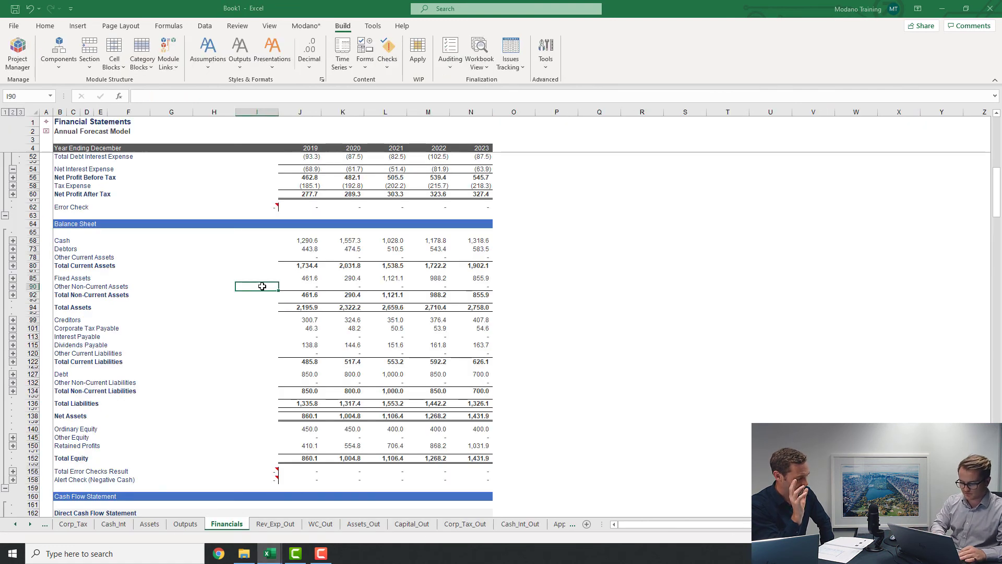
{"action": "key", "text": "ctrl+shift+i"}
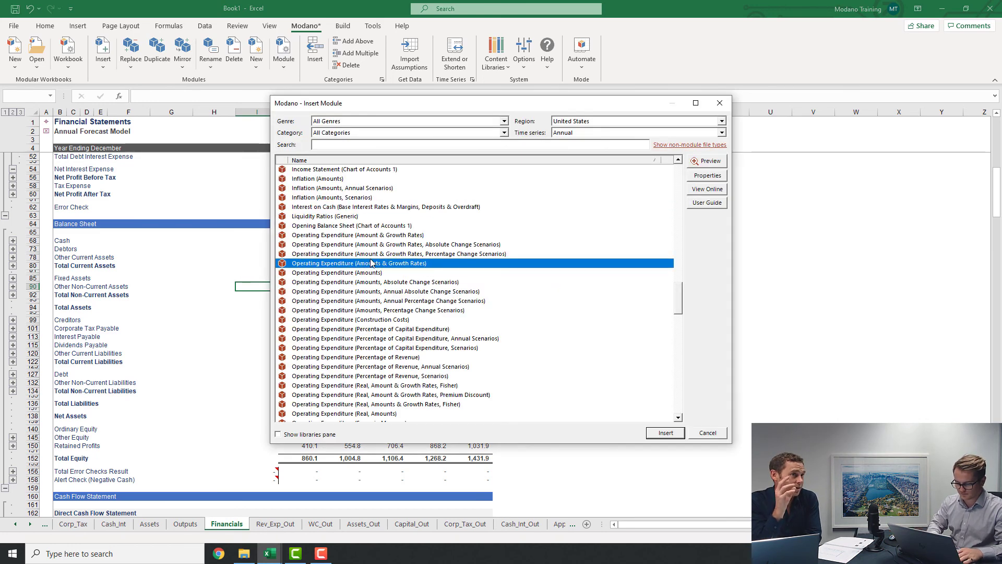
{"action": "scroll", "coordinate": [381, 287], "scroll_direction": "down", "scroll_amount": 2}
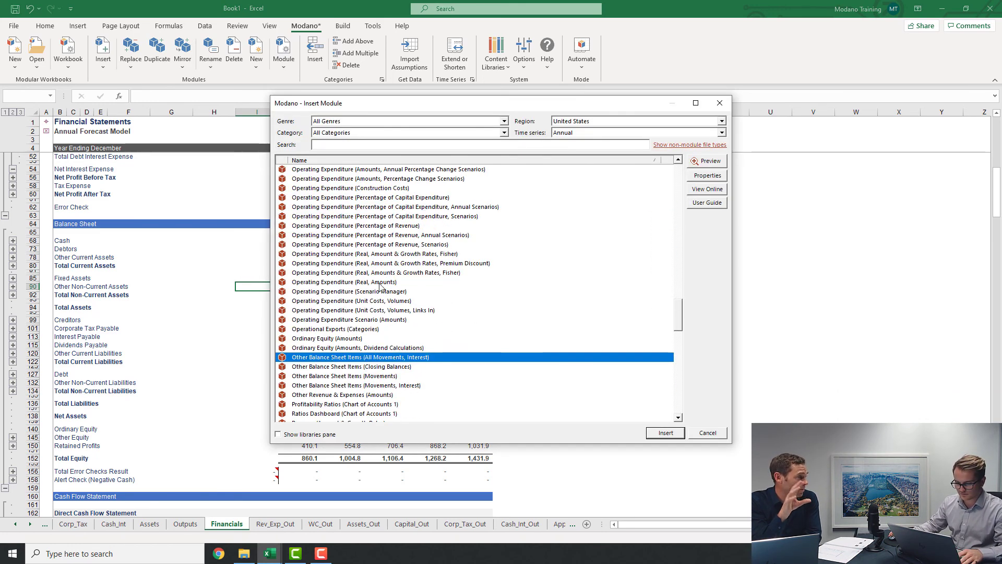
{"action": "left_click", "coordinate": [660, 433]}
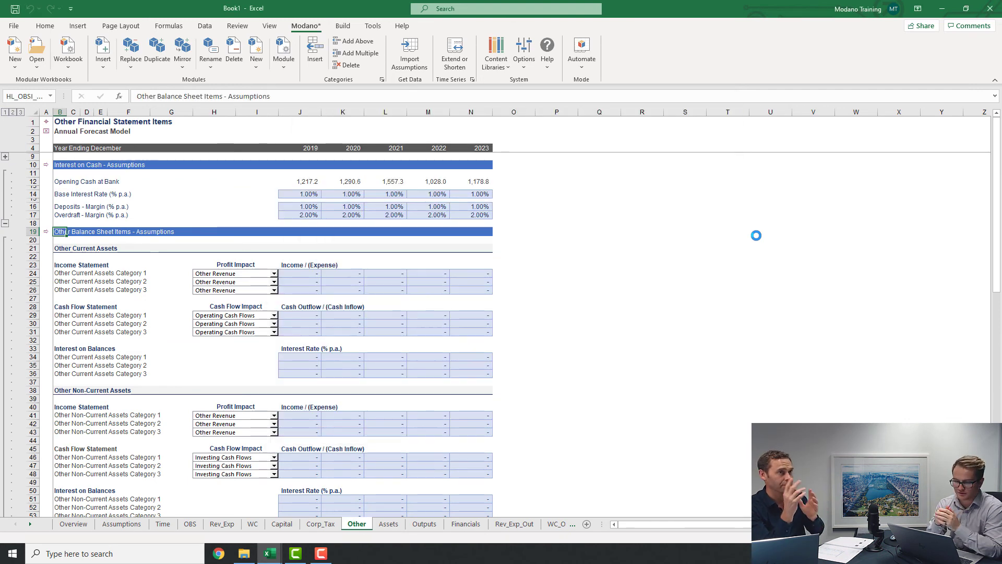
Copy the names Prepayments and Other from the source balance sheet over Other Current Assets Categories 1 and 2 on the OBS sheet
{"action": "left_click", "coordinate": [197, 524]}
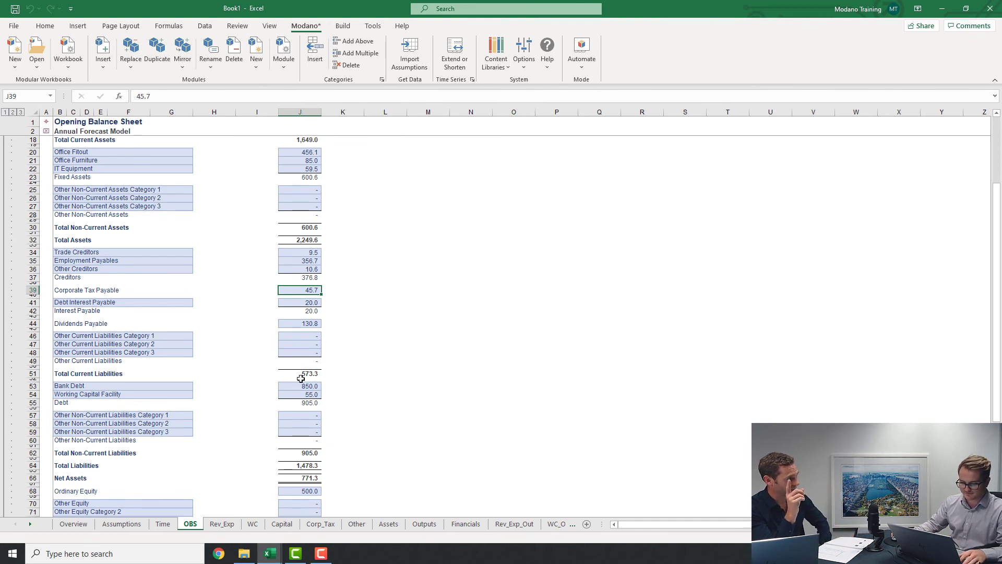
{"action": "mouse_move", "coordinate": [270, 552]}
{"action": "left_click", "coordinate": [323, 496]}
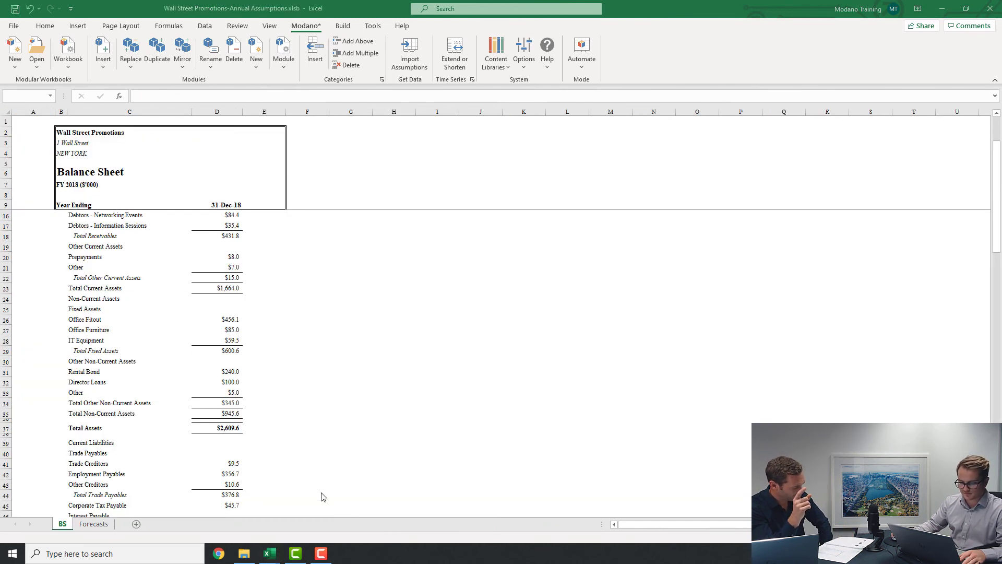
{"action": "scroll", "coordinate": [167, 278], "scroll_direction": "up", "scroll_amount": 2}
{"action": "left_click", "coordinate": [97, 319]}
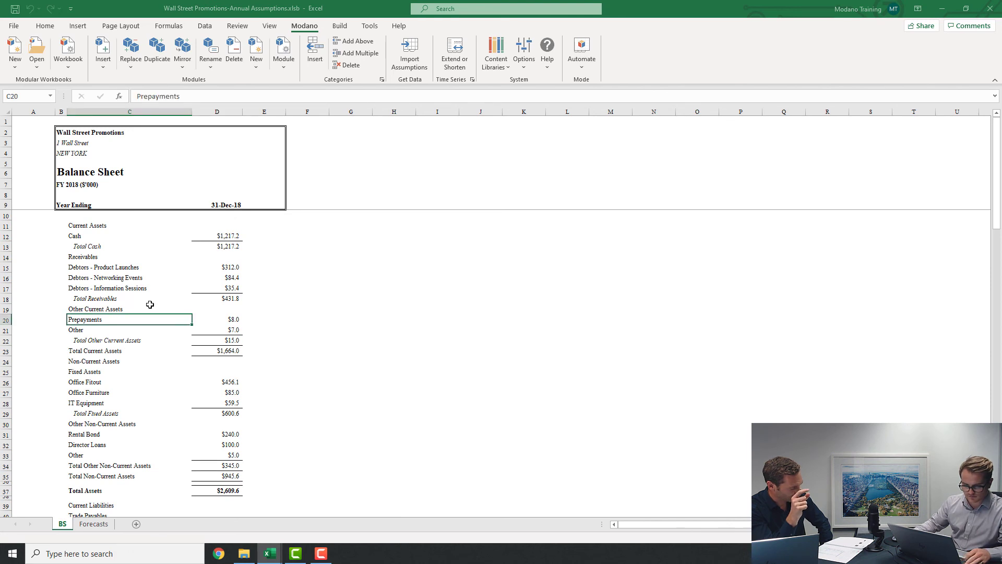
{"action": "key", "text": "shift+Down"}
{"action": "key", "text": "ctrl+c"}
{"action": "key", "text": "ctrl+Tab"}
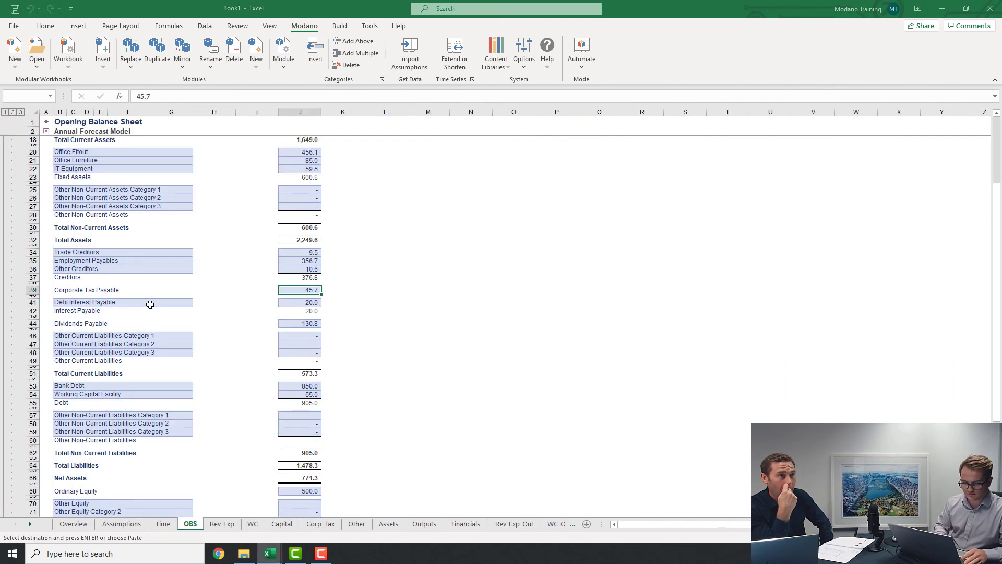
{"action": "key", "text": "Down"}
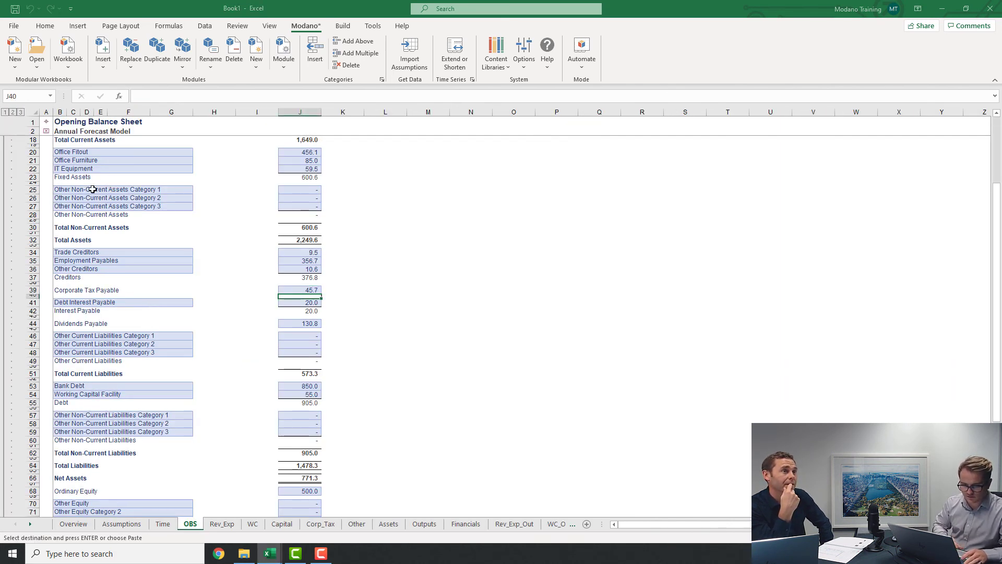
{"action": "scroll", "coordinate": [92, 189], "scroll_direction": "up", "scroll_amount": 5}
{"action": "left_click", "coordinate": [81, 214]}
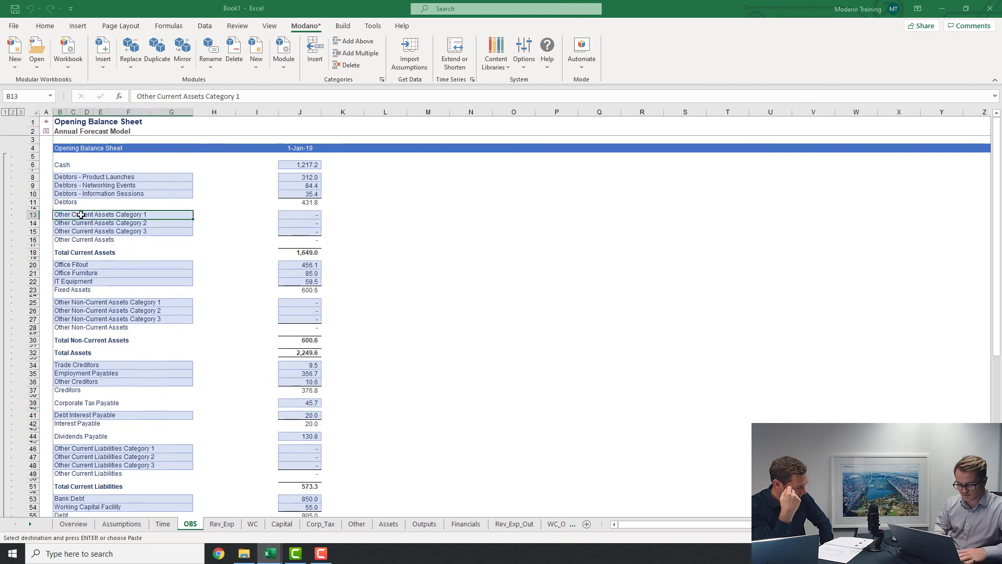
{"action": "key", "text": "shift+Down"}
{"action": "key", "text": "ctrl+v"}
Copy the Prepayments and Other balances, 8.0 and 7.0, from the source balance sheet into the matching Other Current Assets rows on OBS
{"action": "key", "text": "ctrl+Tab"}
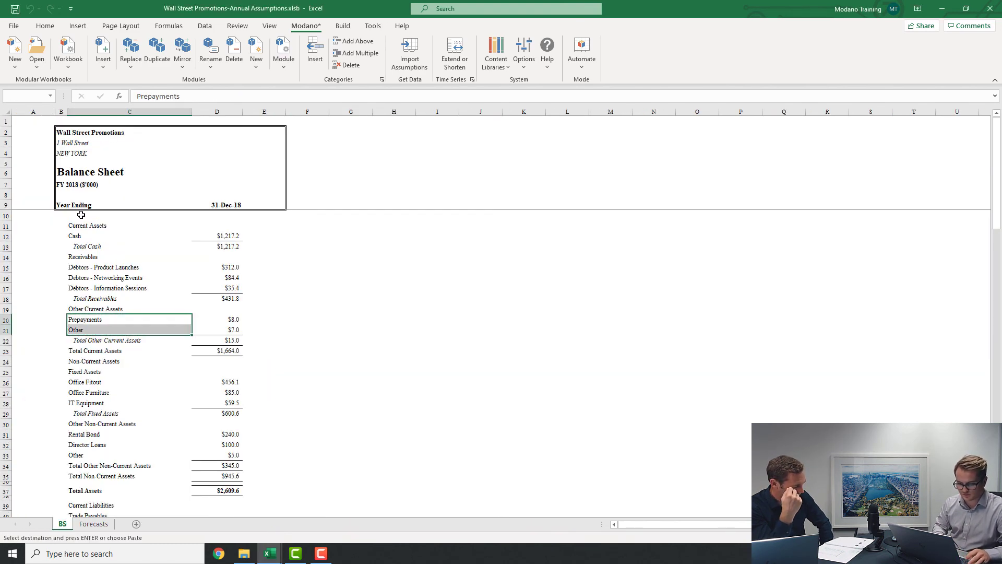
{"action": "key", "text": "Right"}
{"action": "key", "text": "shift+Down"}
{"action": "key", "text": "ctrl+c"}
{"action": "key", "text": "alt+Tab"}
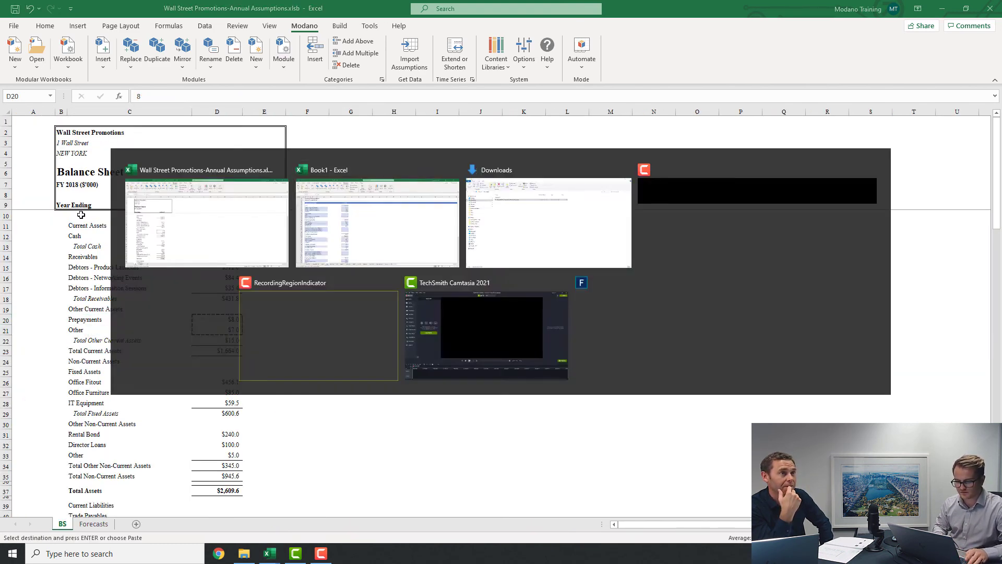
{"action": "key", "text": "ctrl+v"}
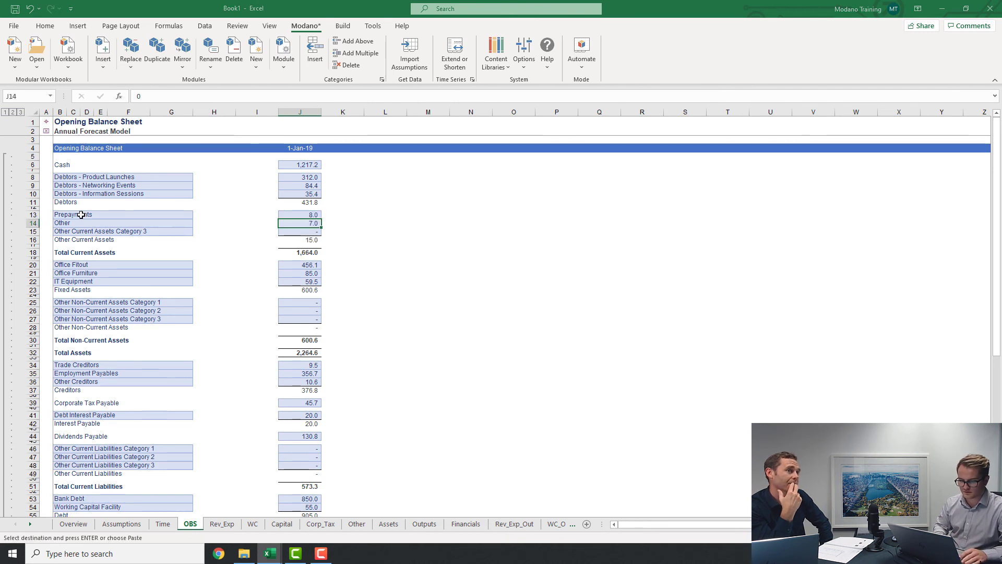
Delete the unused Other Current Assets Category 3 from the Opening Balance Sheet
{"action": "key", "text": "Down"}
{"action": "key", "text": "Down"}
{"action": "key", "text": "Down"}
{"action": "key", "text": "Up"}
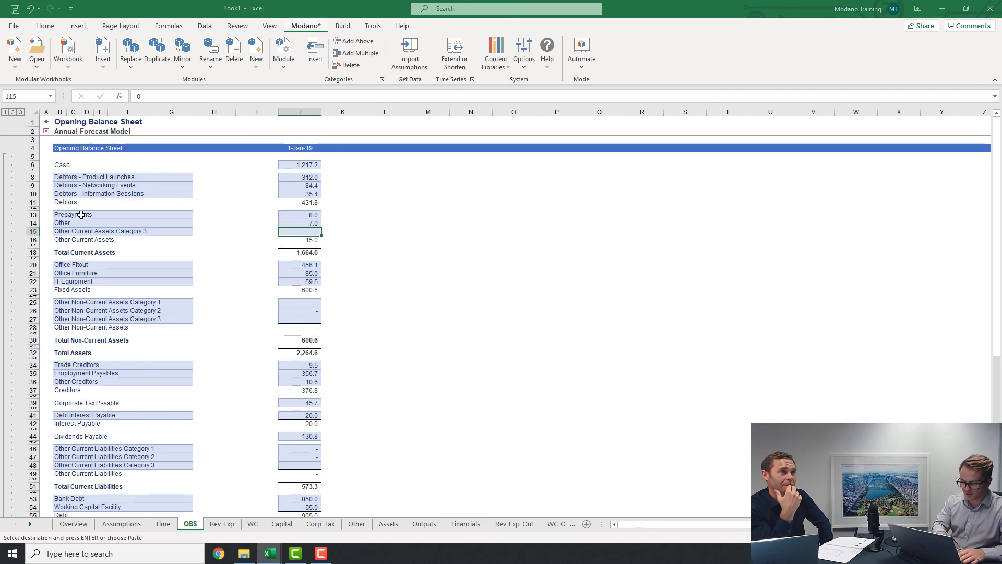
{"action": "key", "text": "ctrl+minus"}
{"action": "key", "text": "Return"}
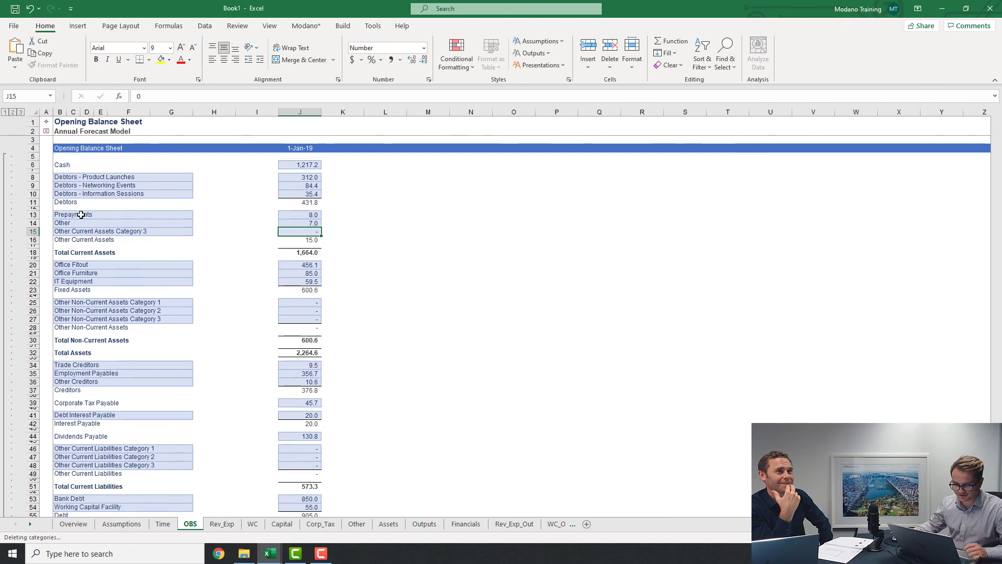
Copy the names Rental Bond, Director Loans and Other from the source balance sheet over the three Other Non-Current Assets categories on OBS
{"action": "left_click", "coordinate": [301, 296]}
{"action": "key", "text": "alt+Tab"}
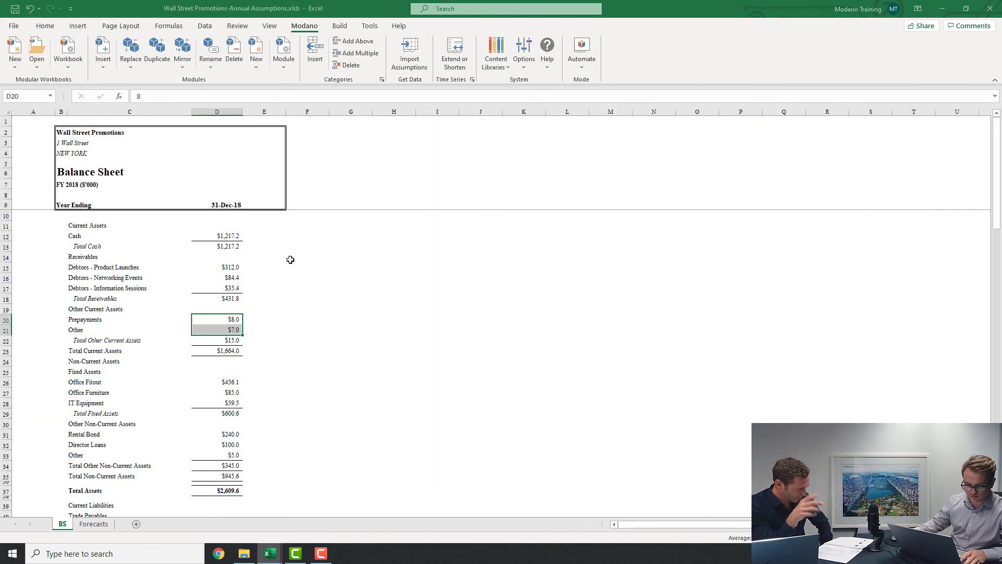
{"action": "scroll", "coordinate": [166, 326], "scroll_direction": "down", "scroll_amount": 1}
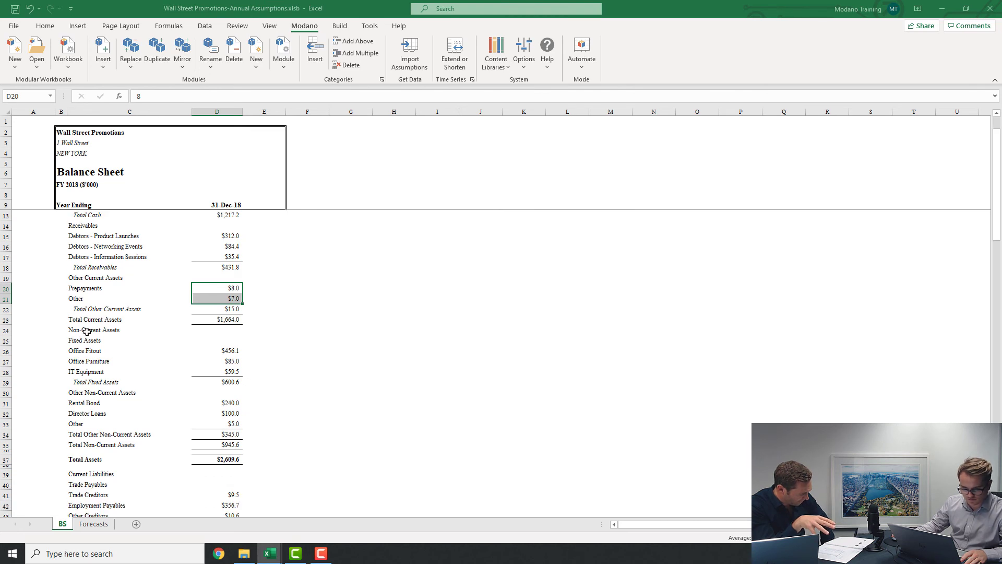
{"action": "scroll", "coordinate": [165, 357], "scroll_direction": "down", "scroll_amount": 2}
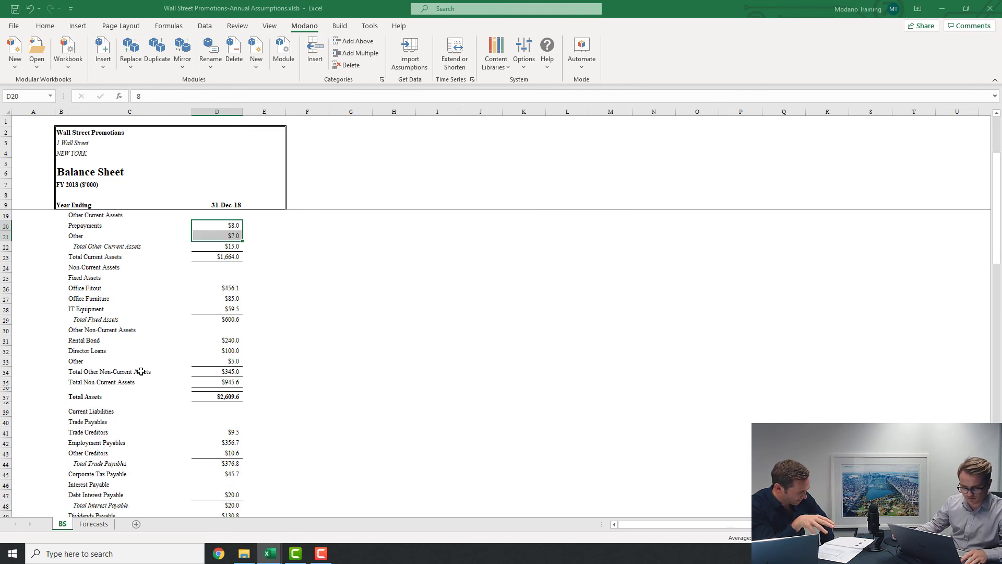
{"action": "left_click", "coordinate": [72, 340]}
{"action": "key", "text": "shift+Down"}
{"action": "key", "text": "shift+Down"}
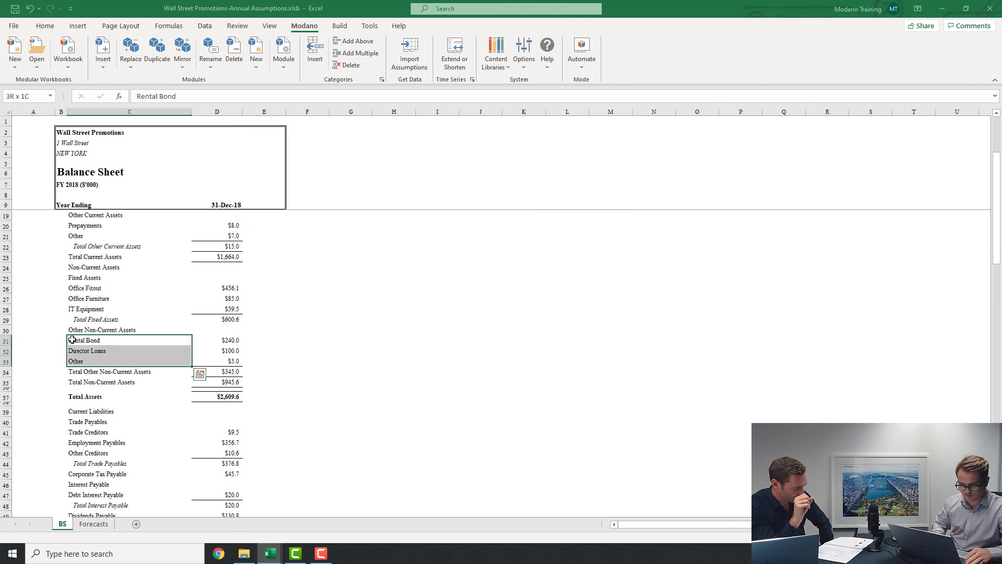
{"action": "key", "text": "ctrl+c"}
{"action": "key", "text": "alt+Tab"}
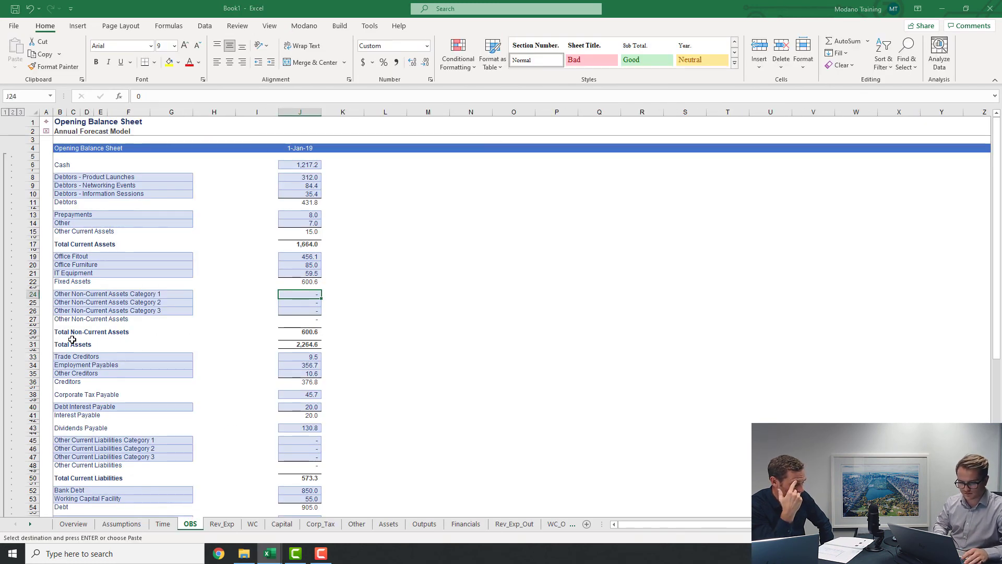
{"action": "key", "text": "Left"}
{"action": "key", "text": "Left"}
{"action": "key", "text": "Left"}
{"action": "key", "text": "ctrl+v"}
{"action": "key", "text": "Right"}
{"action": "key", "text": "Right"}
{"action": "key", "text": "Right"}
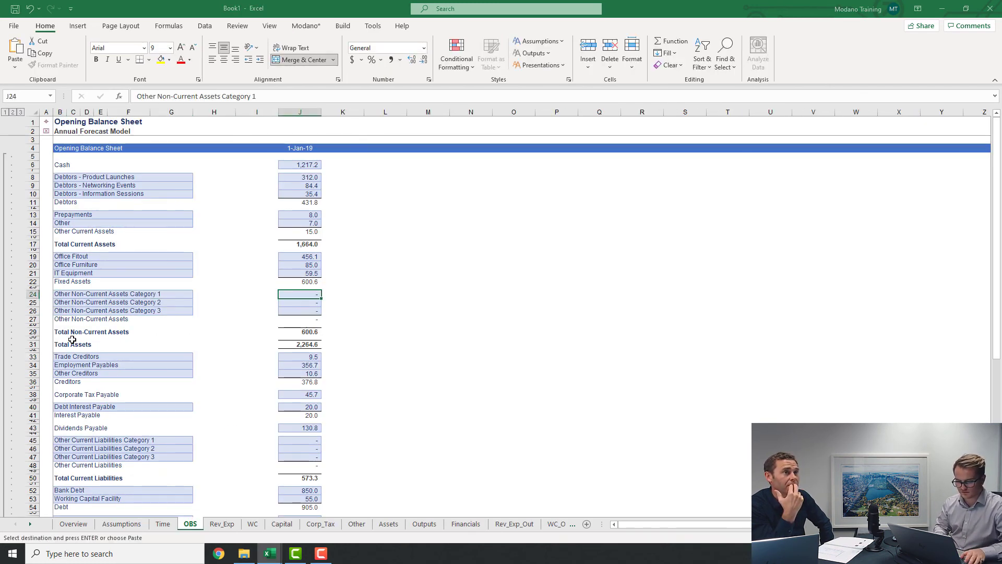
Copy the Rental Bond, Director Loans and Other balances, 240.0, 100.0 and 5.0, into the Other Non-Current Assets rows on OBS
{"action": "key", "text": "alt+Tab"}
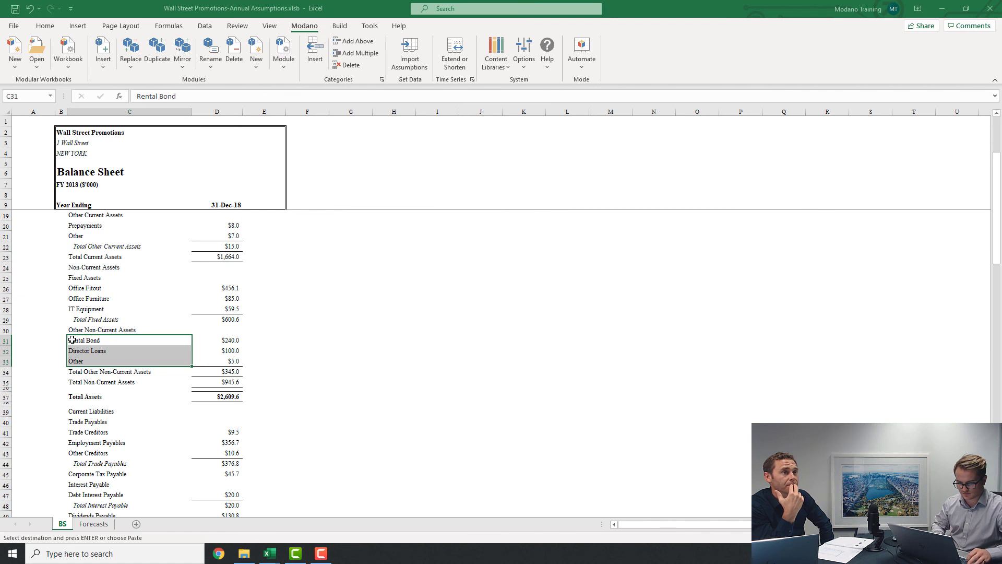
{"action": "left_click", "coordinate": [243, 291]}
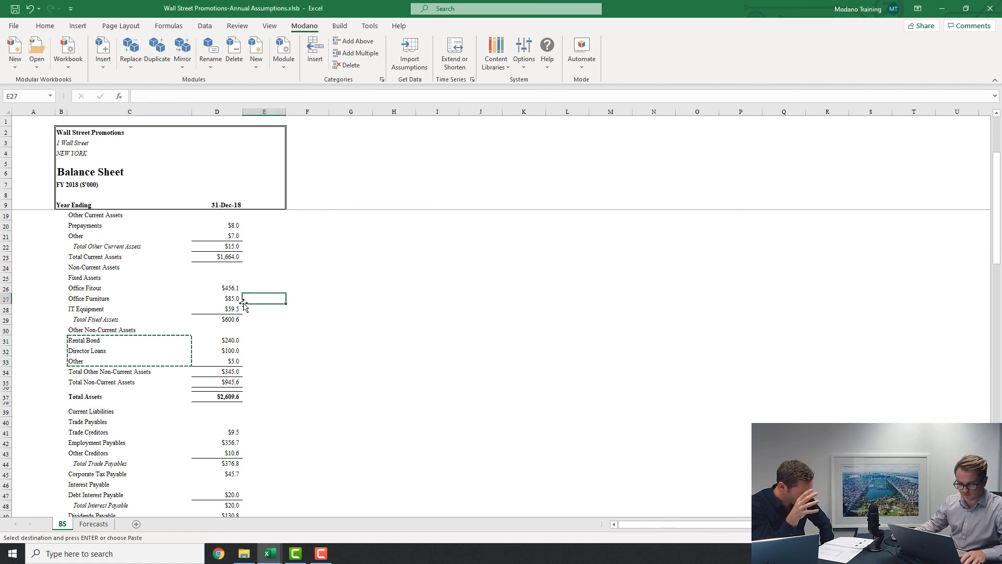
{"action": "left_click_drag", "start_coordinate": [222, 340], "coordinate": [222, 341]}
{"action": "key", "text": "shift+Down"}
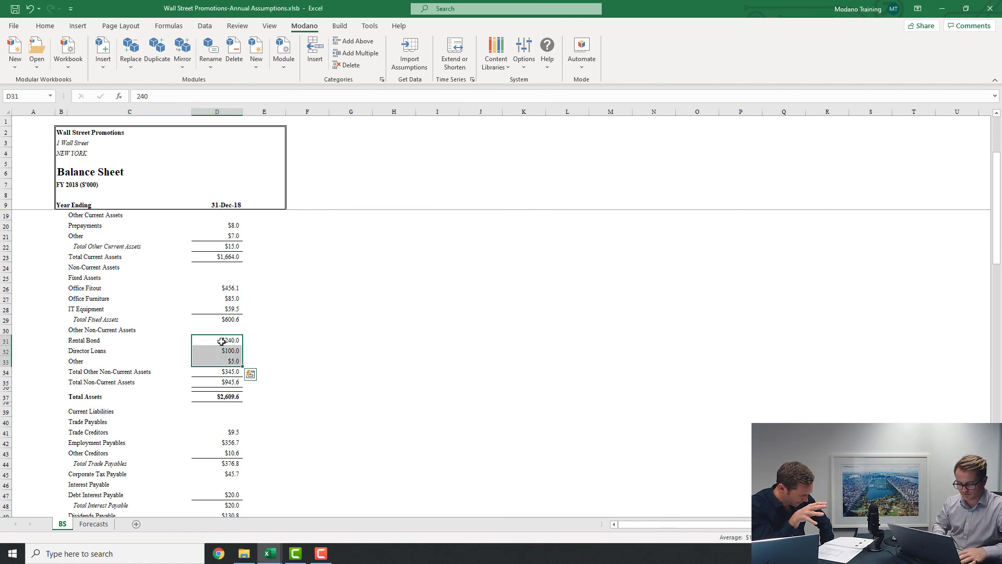
{"action": "key", "text": "ctrl+c"}
{"action": "key", "text": "alt+Tab"}
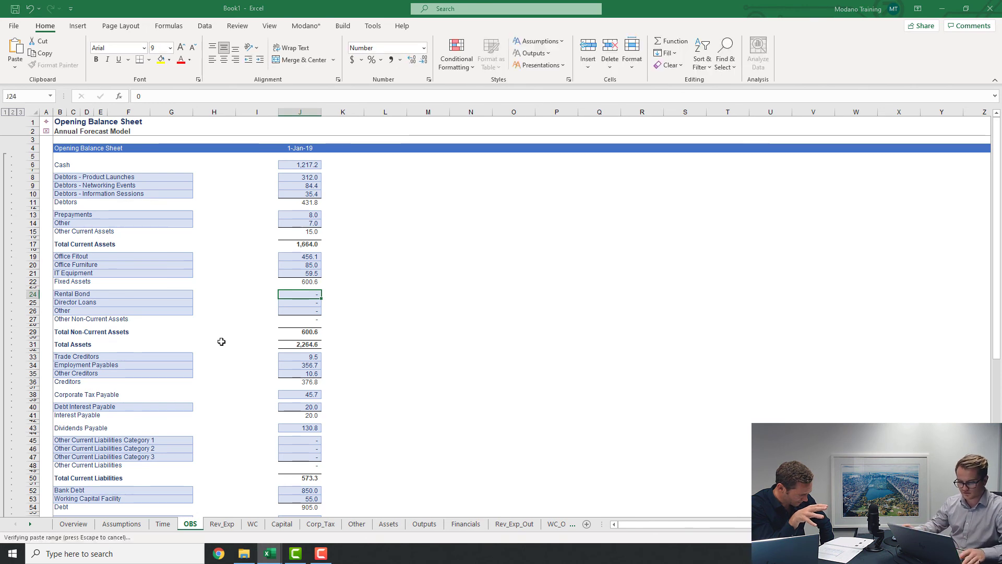
{"action": "key", "text": "ctrl+v"}
{"action": "left_click", "coordinate": [351, 304]}
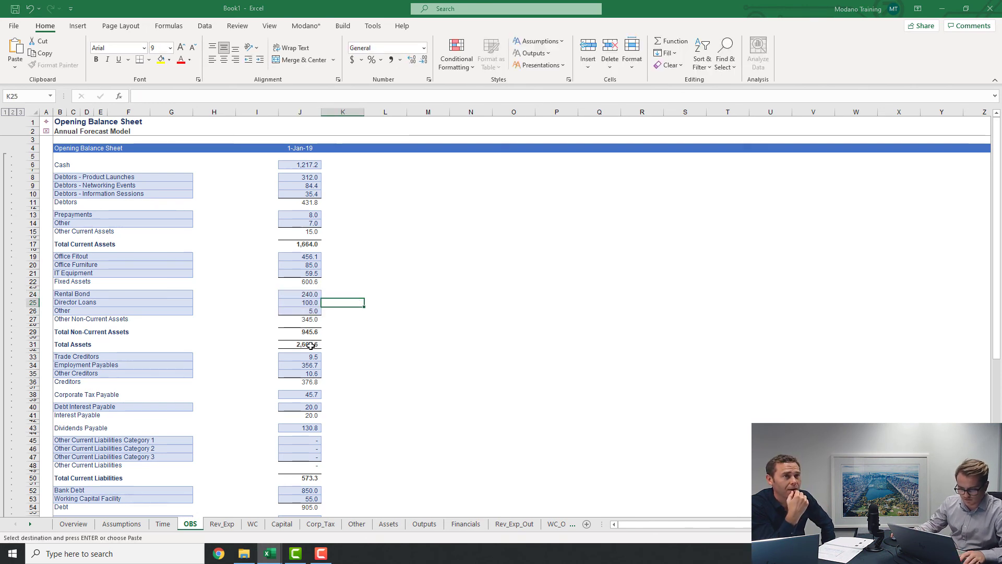
Check Total Assets on the Opening Balance Sheet and look over the liability rows below it
{"action": "left_click", "coordinate": [316, 344]}
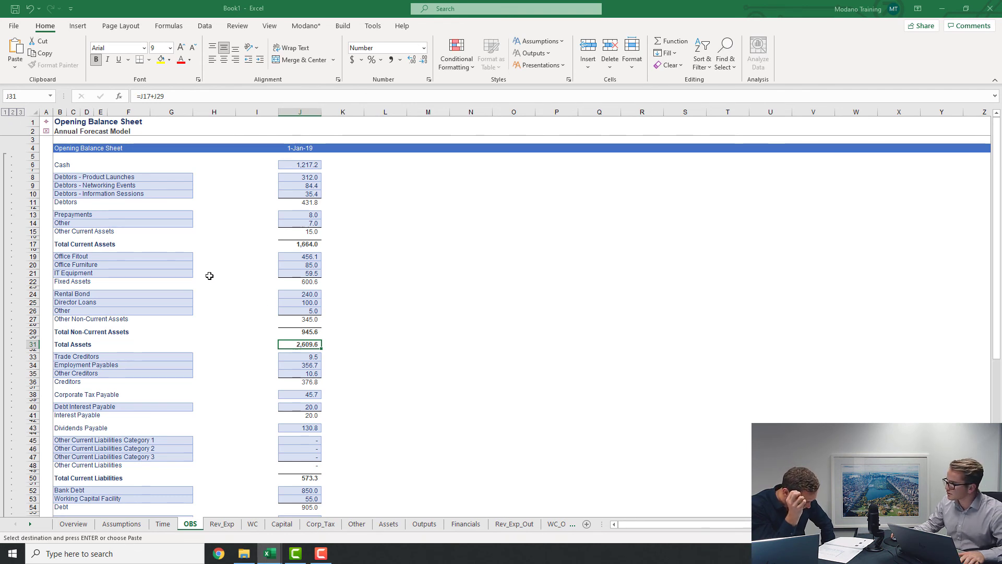
{"action": "scroll", "coordinate": [342, 326], "scroll_direction": "down", "scroll_amount": 1}
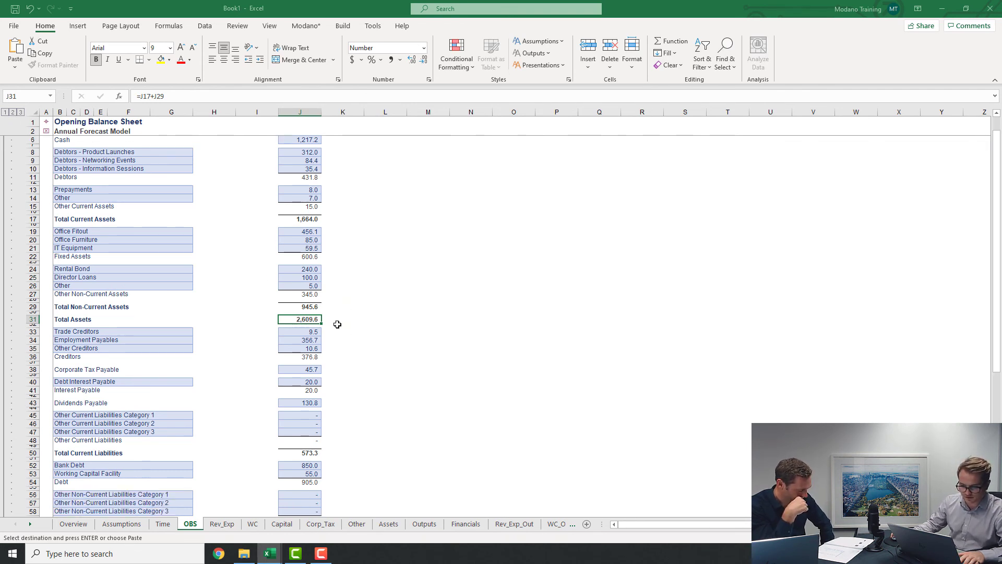
{"action": "scroll", "coordinate": [292, 280], "scroll_direction": "down", "scroll_amount": 6}
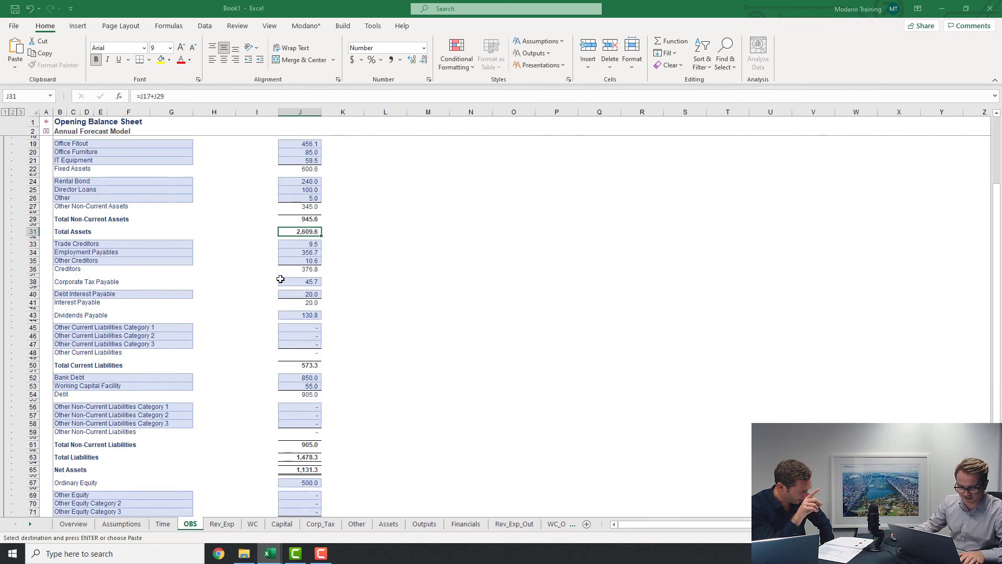
Copy the names Credit Cards and Other from the source balance sheet over the first two Other Current Liabilities categories on OBS
{"action": "left_click", "coordinate": [150, 288]}
{"action": "key", "text": "alt+Tab"}
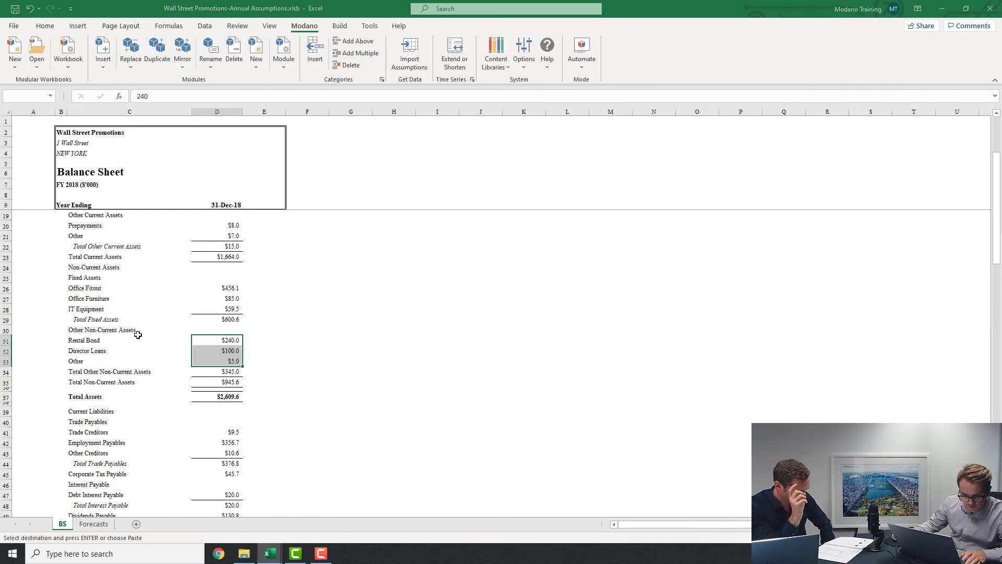
{"action": "scroll", "coordinate": [196, 331], "scroll_direction": "down", "scroll_amount": 3}
{"action": "left_click", "coordinate": [71, 433]}
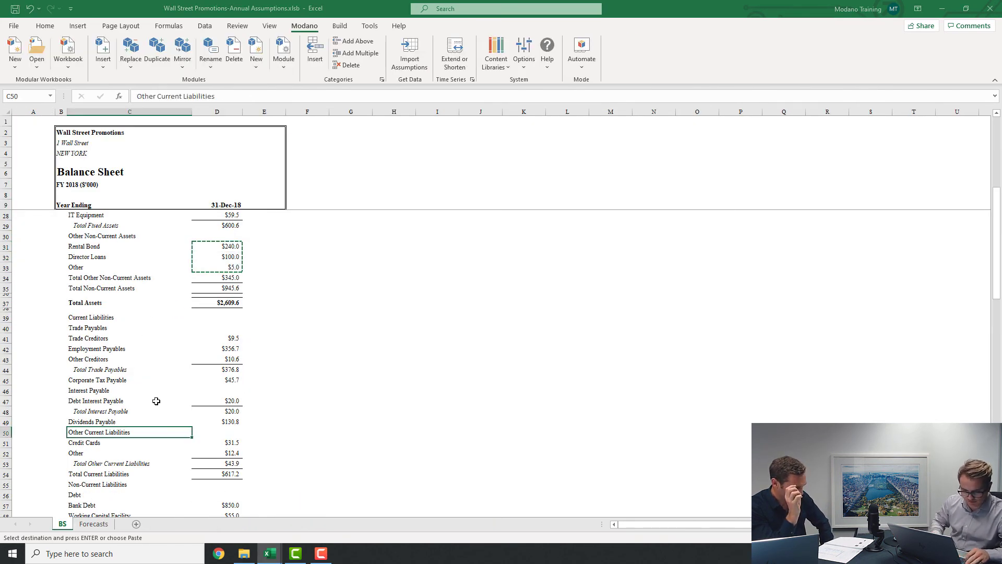
{"action": "key", "text": "Down"}
{"action": "key", "text": "Down"}
{"action": "key", "text": "Up"}
{"action": "key", "text": "shift+Down"}
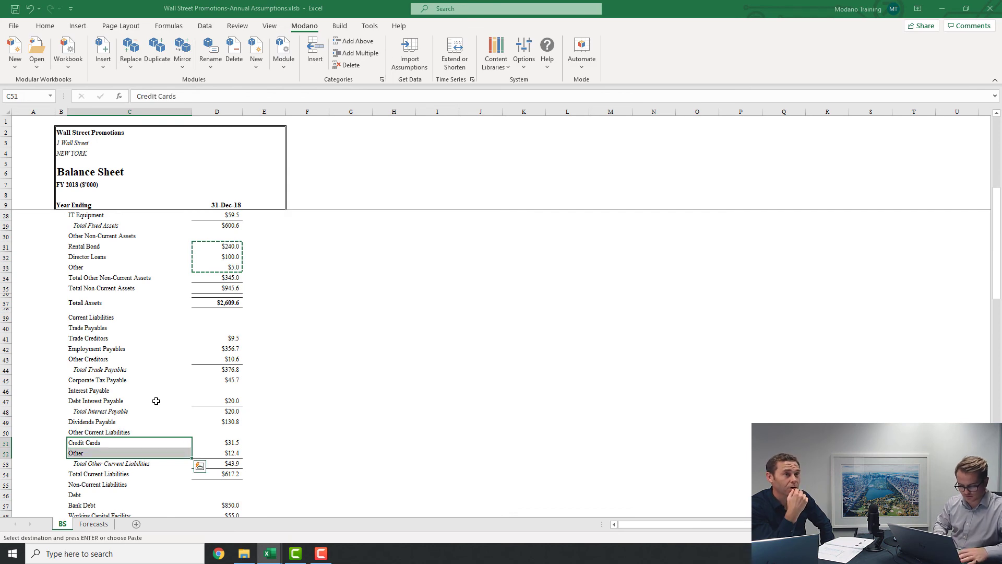
{"action": "key", "text": "ctrl+c"}
{"action": "key", "text": "alt+Tab"}
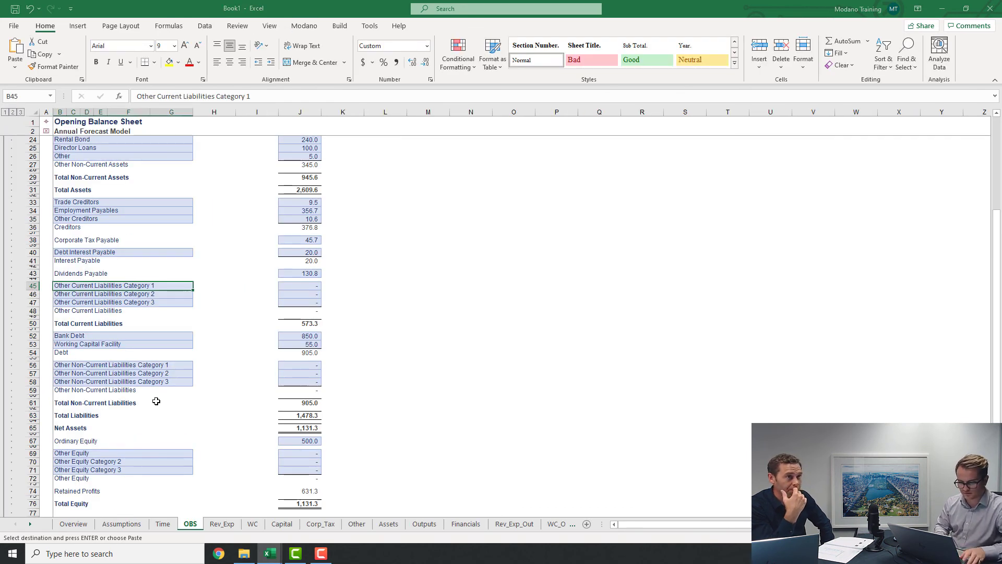
Copy the Credit Cards balance of 31.5 from the source balance sheet into the Credit Cards row on OBS
{"action": "key", "text": "alt+Tab"}
{"action": "key", "text": "Right"}
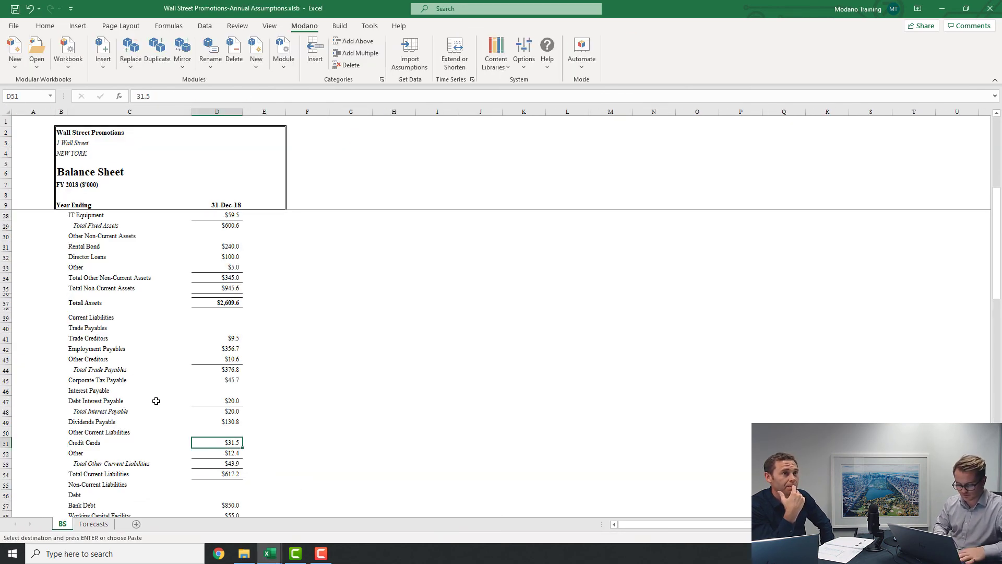
{"action": "key", "text": "alt+Tab"}
{"action": "key", "text": "Right"}
{"action": "key", "text": "Right"}
{"action": "key", "text": "Right"}
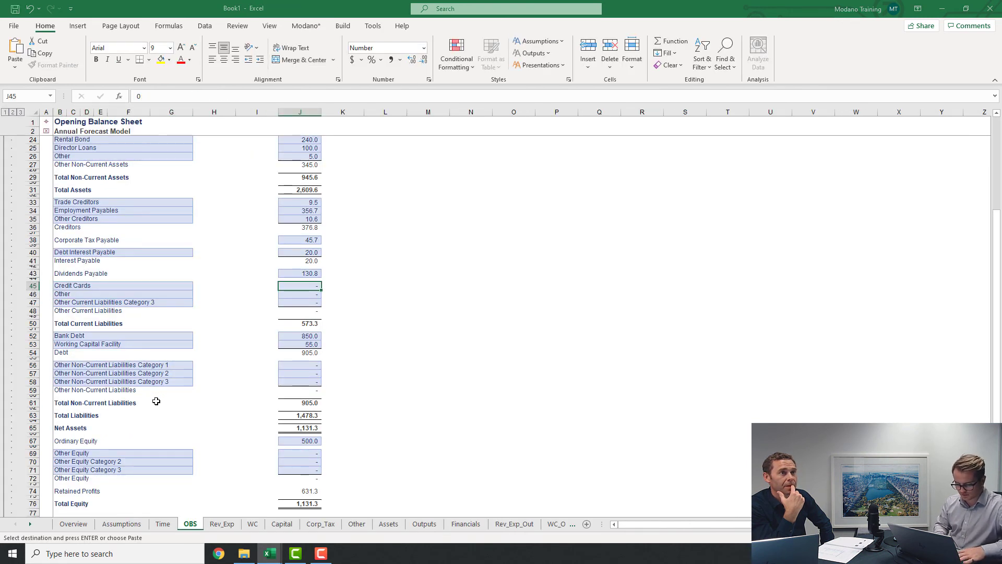
{"action": "key", "text": "ctrl+v"}
Delete the unused Other Current Liabilities Category 3 from the Opening Balance Sheet
{"action": "key", "text": "Down"}
{"action": "key", "text": "Down"}
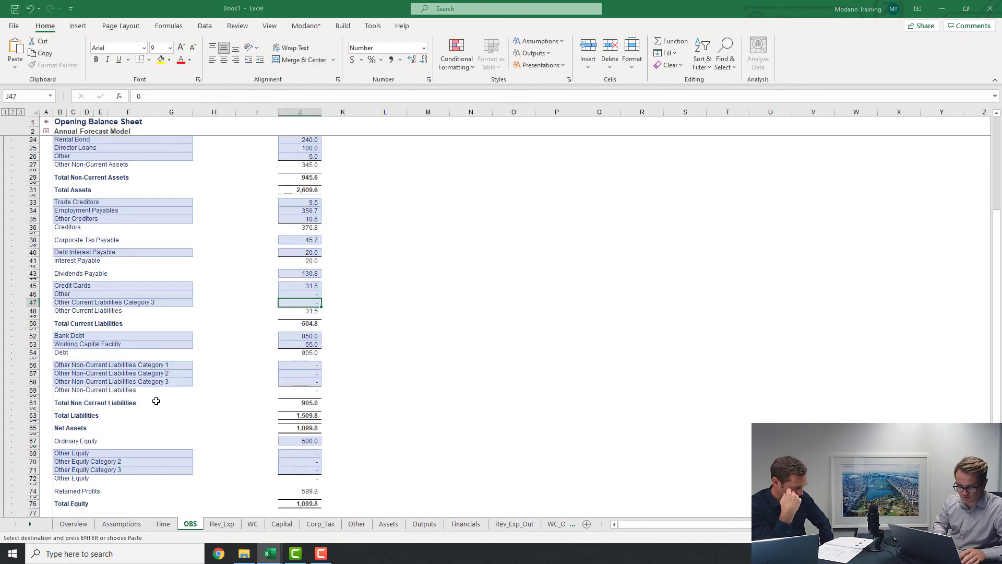
{"action": "key", "text": "ctrl+minus"}
{"action": "key", "text": "Return"}
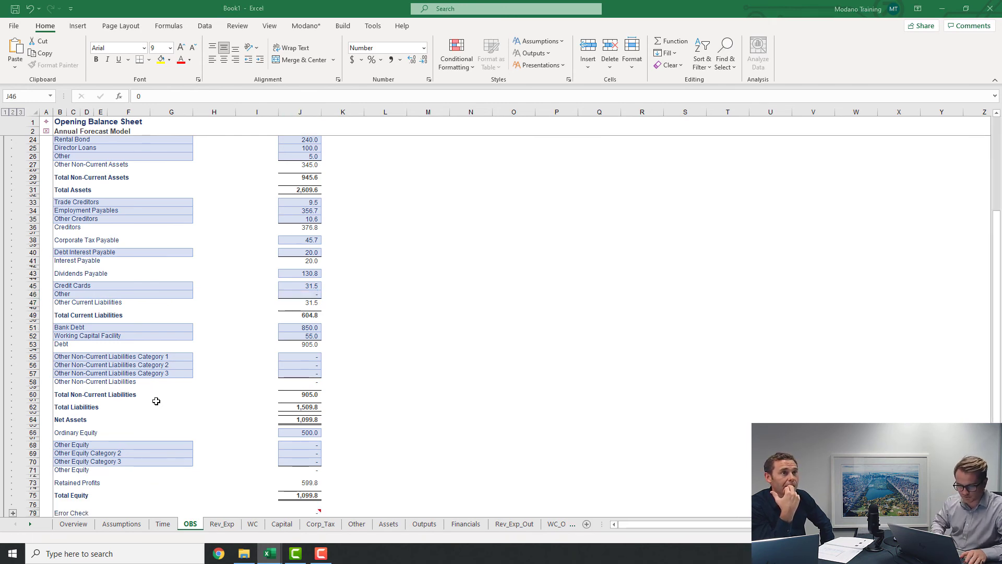
Copy the Other current liabilities balance of 12.4 from the source balance sheet into its row on OBS
{"action": "key", "text": "Down"}
{"action": "key", "text": "ctrl+c"}
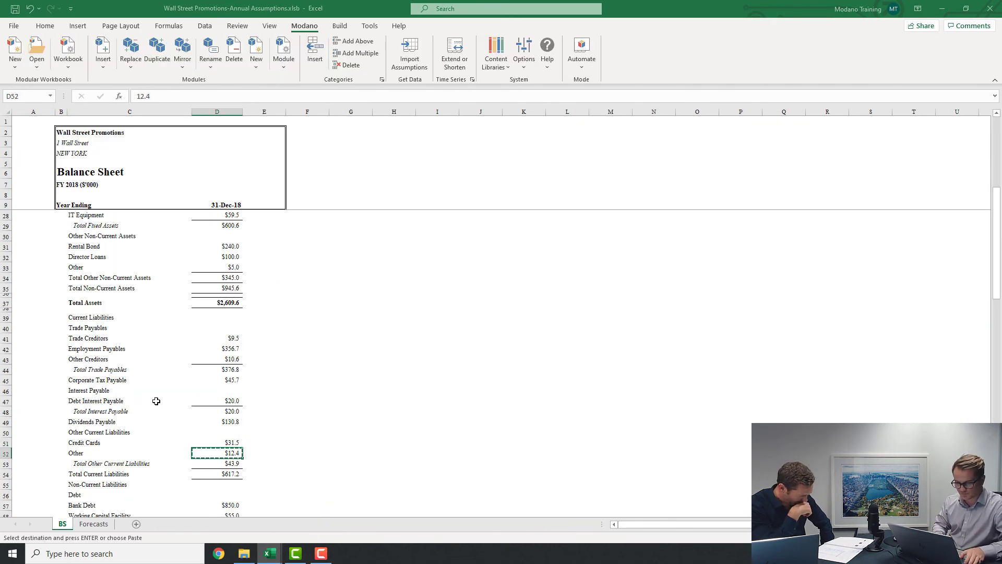
{"action": "key", "text": "ctrl+Tab"}
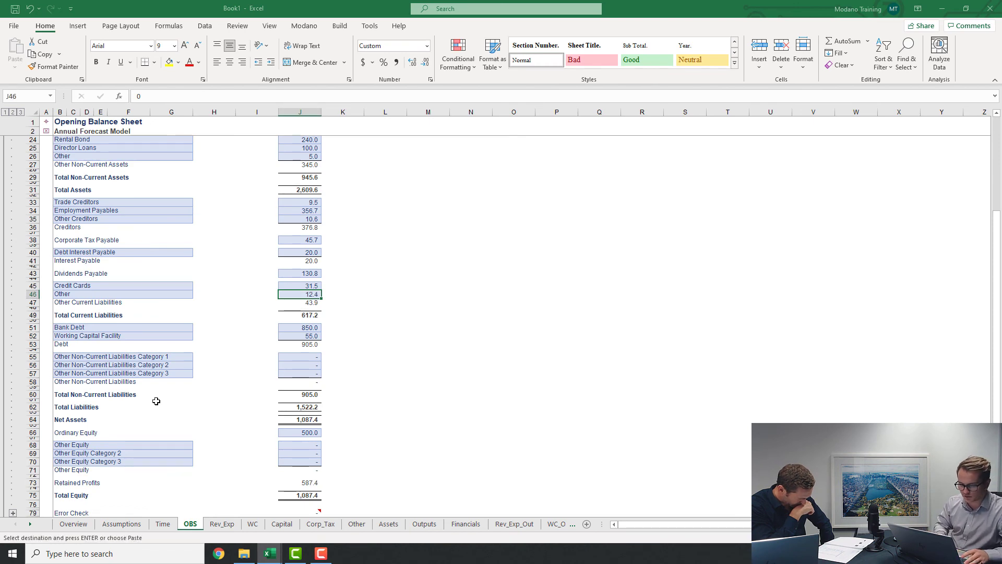
{"action": "key", "text": "ctrl+v"}
Copy the names Provisions, Leases and Other from the source balance sheet over the three Other Non-Current Liabilities categories on OBS
{"action": "key", "text": "Down"}
{"action": "key", "text": "Down"}
{"action": "key", "text": "Down"}
{"action": "key", "text": "Down"}
{"action": "key", "text": "Down"}
{"action": "key", "text": "Down"}
{"action": "key", "text": "Down"}
{"action": "key", "text": "Down"}
{"action": "key", "text": "Down"}
{"action": "key", "text": "ctrl+Tab"}
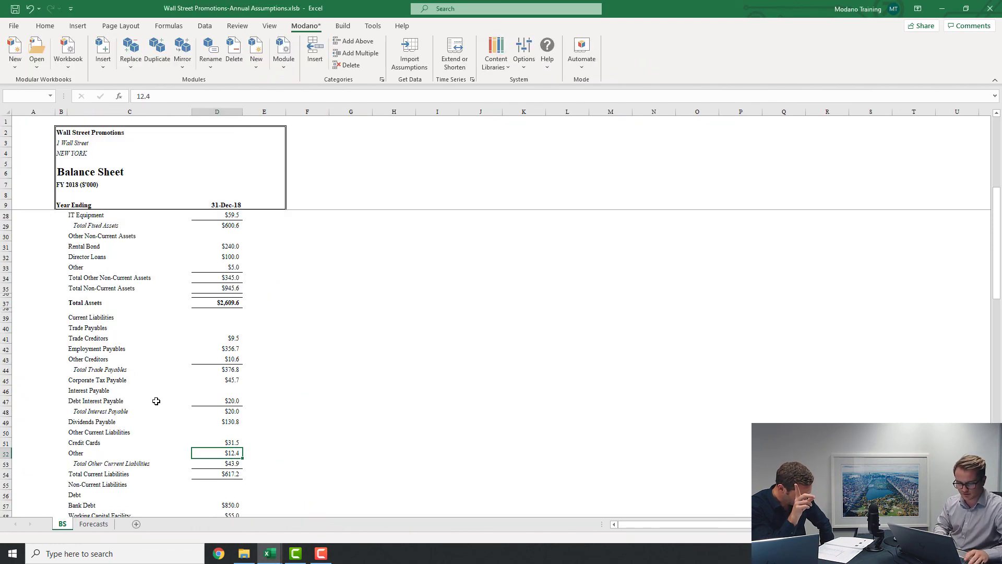
{"action": "key", "text": "ctrl+c"}
{"action": "scroll", "coordinate": [155, 402], "scroll_direction": "down", "scroll_amount": 5}
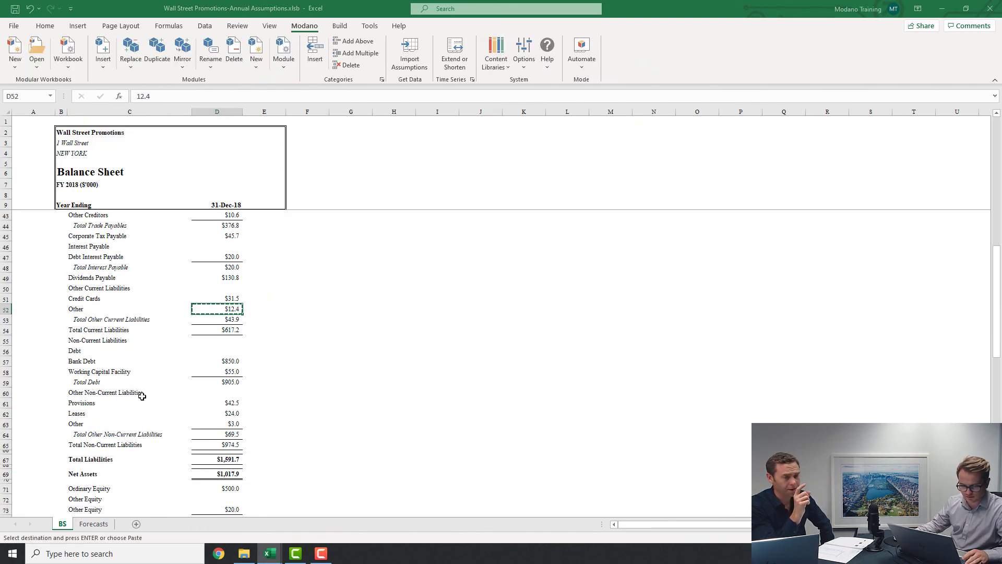
{"action": "left_click_drag", "start_coordinate": [79, 404], "coordinate": [79, 423]}
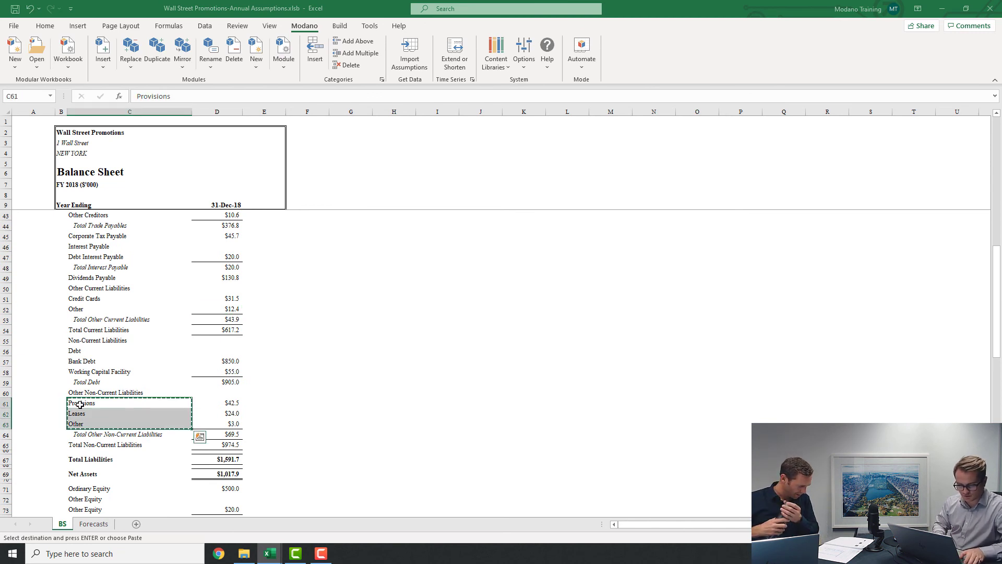
{"action": "key", "text": "ctrl+Tab"}
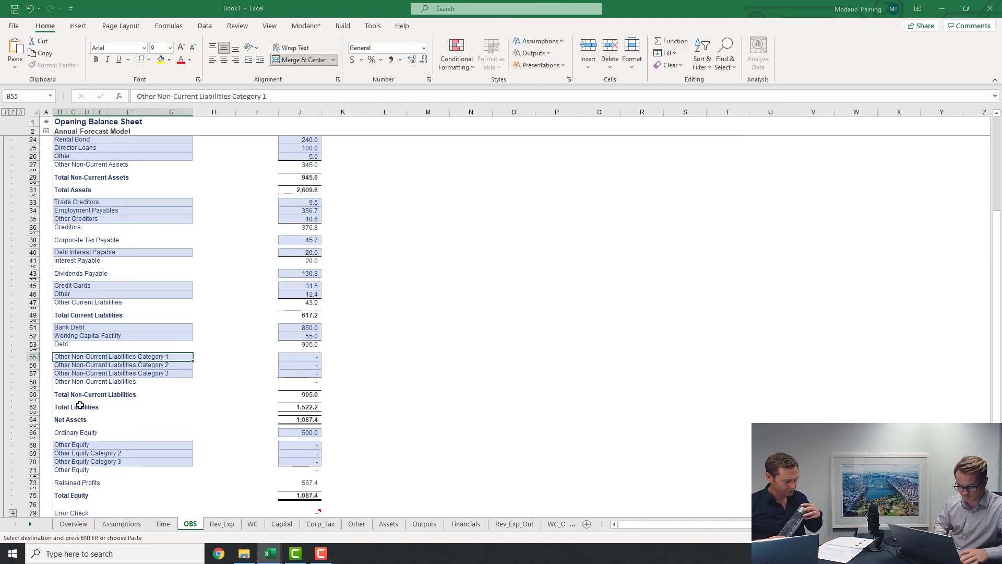
{"action": "key", "text": "ctrl+alt+v"}
Copy the Provisions, Leases and Other balances, 42.5, 24.0 and 3.0, into the Other Non-Current Liabilities rows on OBS
{"action": "key", "text": "alt+Tab"}
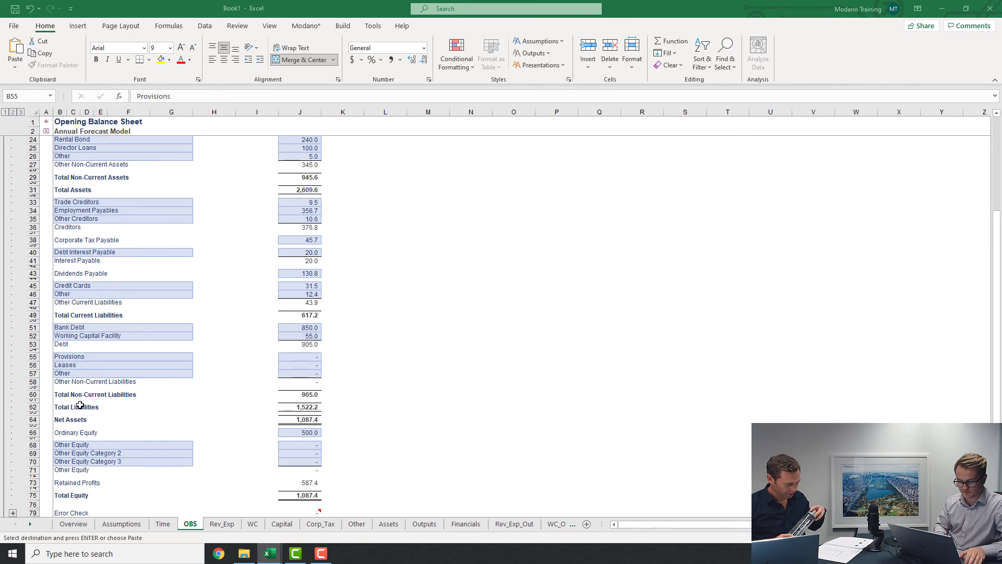
{"action": "key", "text": "Right"}
{"action": "key", "text": "ctrl+shift+Down"}
{"action": "key", "text": "shift+Up"}
{"action": "key", "text": "shift+Up"}
{"action": "key", "text": "shift+Up"}
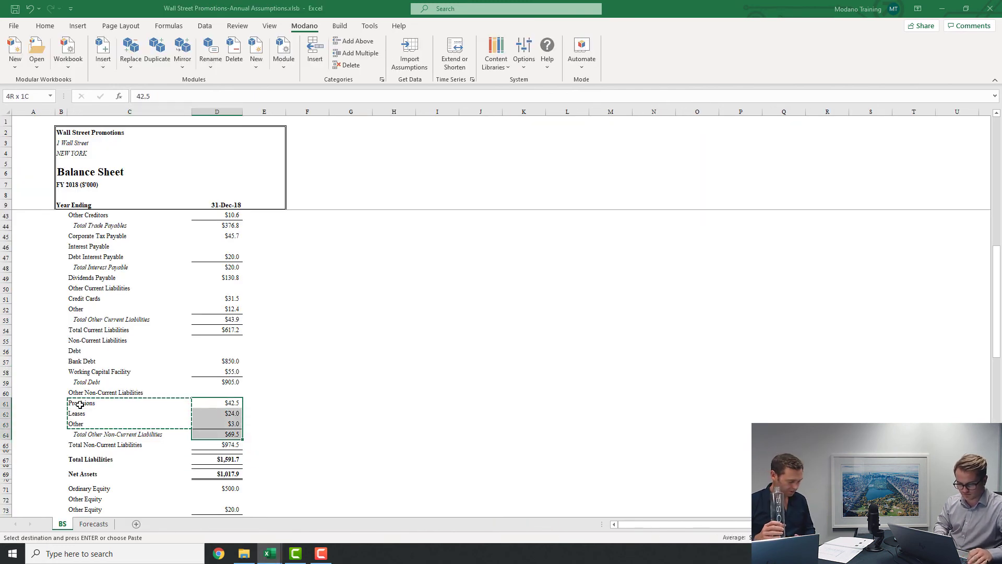
{"action": "key", "text": "ctrl+q"}
{"action": "key", "text": "Escape"}
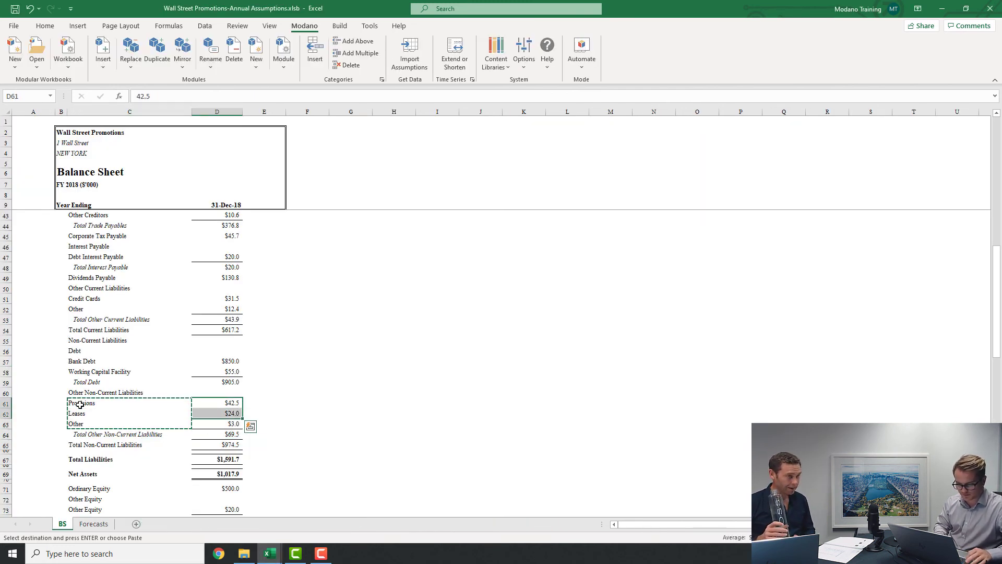
{"action": "key", "text": "shift+Down"}
{"action": "key", "text": "ctrl+c"}
{"action": "key", "text": "alt+Tab"}
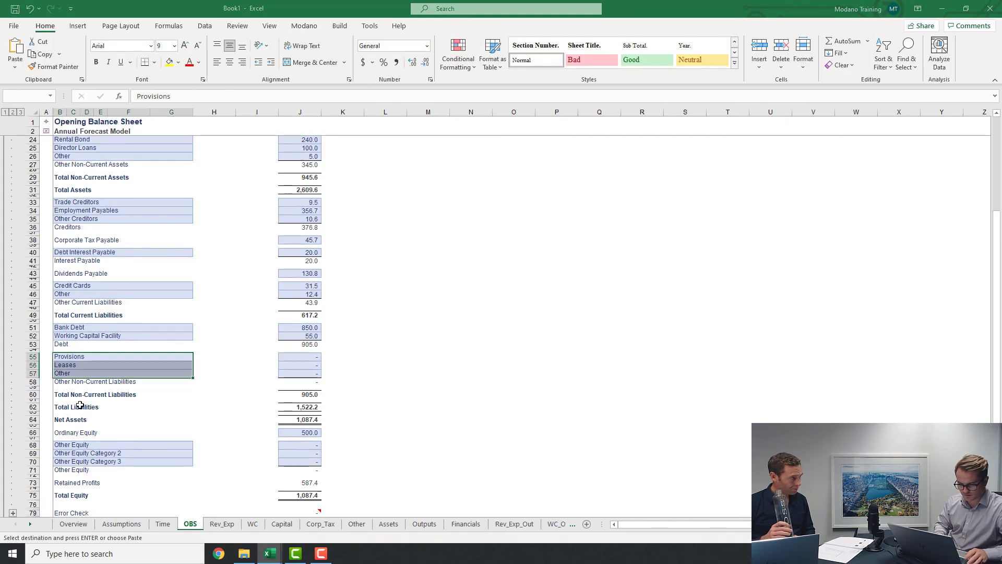
{"action": "key", "text": "ctrl+Right"}
{"action": "key", "text": "ctrl+v"}
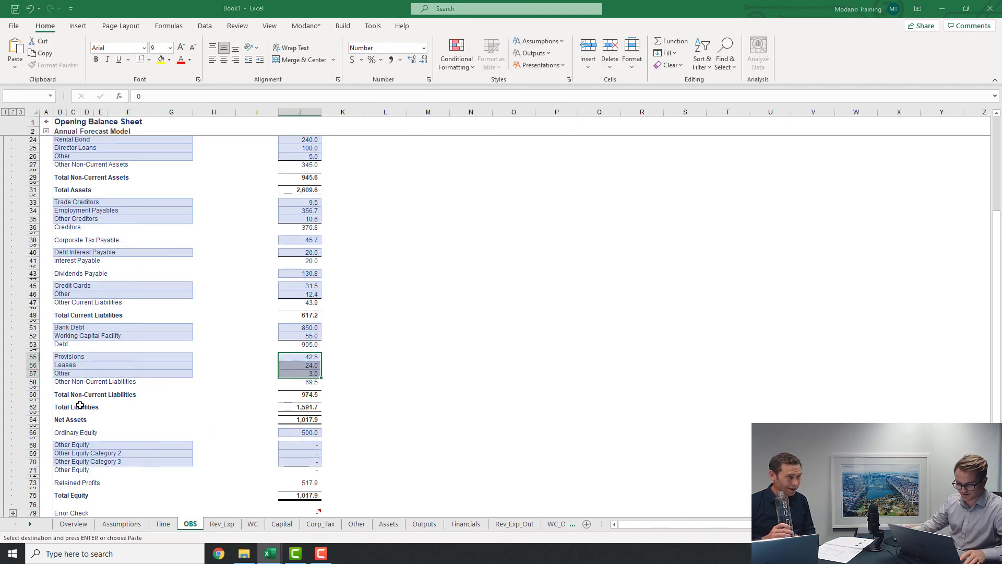
{"action": "left_click", "coordinate": [375, 360]}
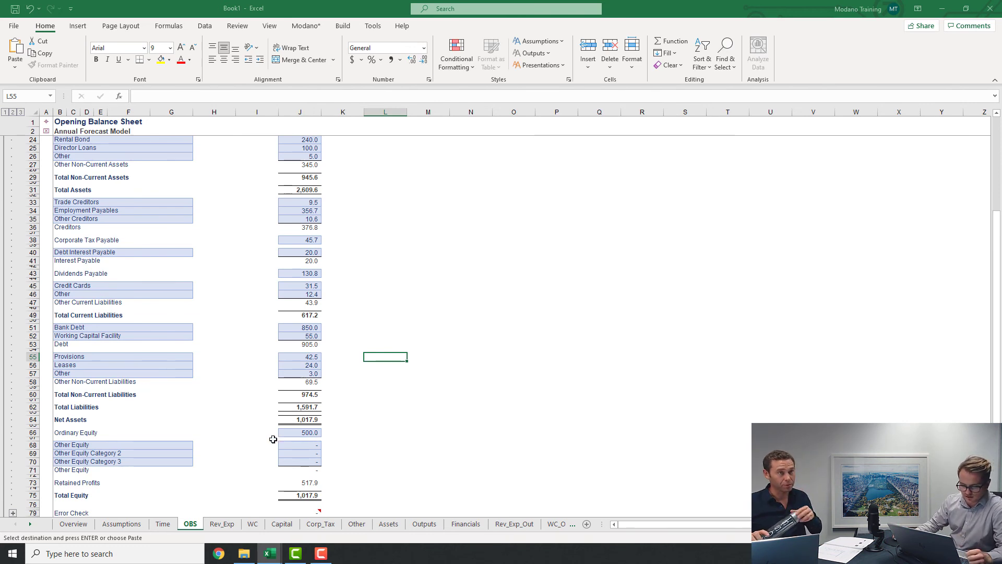
Enter an opening balance of 20 for the Other Equity category on the Opening Balance Sheet
{"action": "left_click", "coordinate": [302, 445]}
{"action": "type", "text": "20"}
{"action": "key", "text": "Return"}
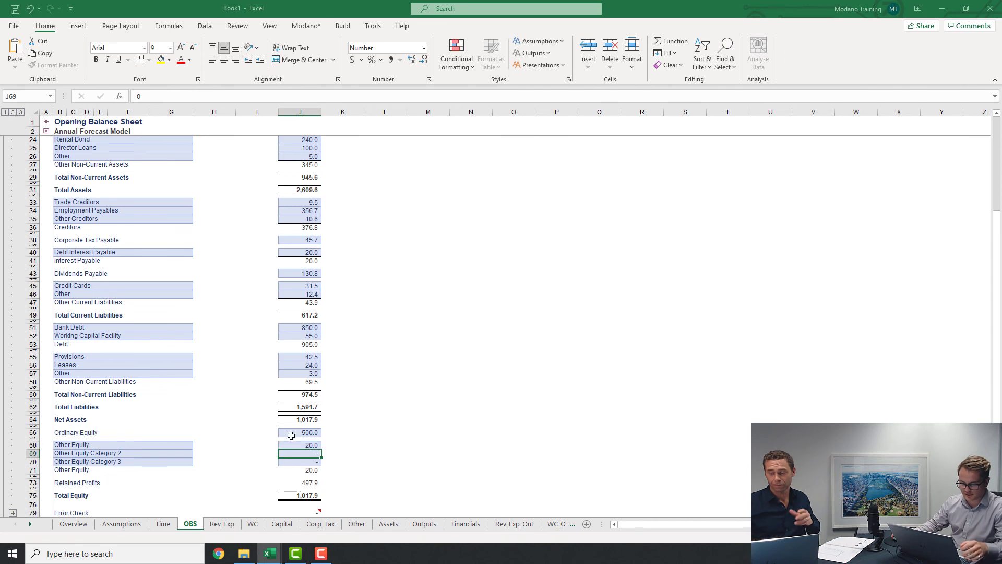
Delete the unused Other Equity Category 2 and Other Equity Category 3 from the Opening Balance Sheet
{"action": "left_click_drag", "start_coordinate": [146, 453], "coordinate": [139, 461]}
{"action": "right_click", "coordinate": [137, 456]}
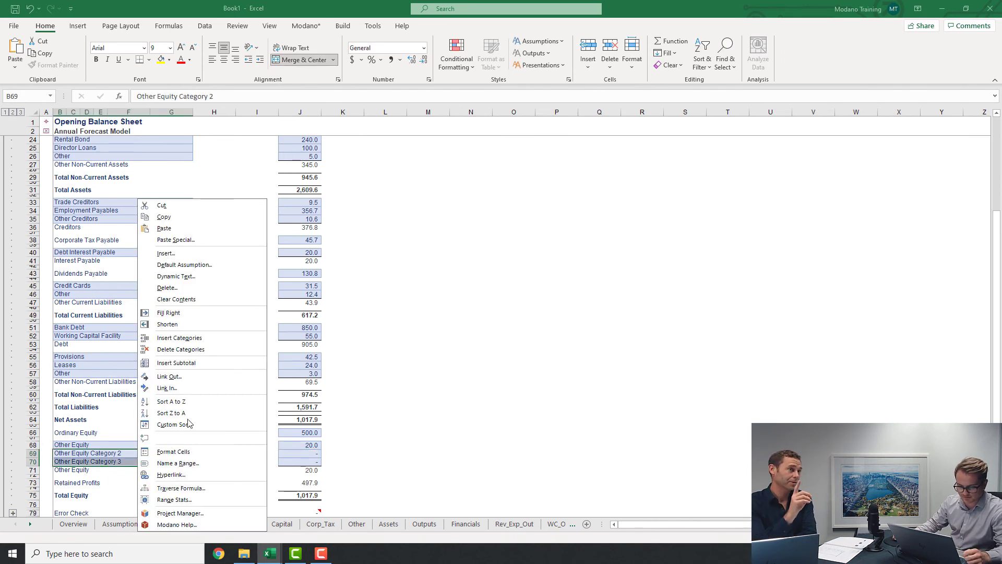
{"action": "left_click", "coordinate": [219, 347]}
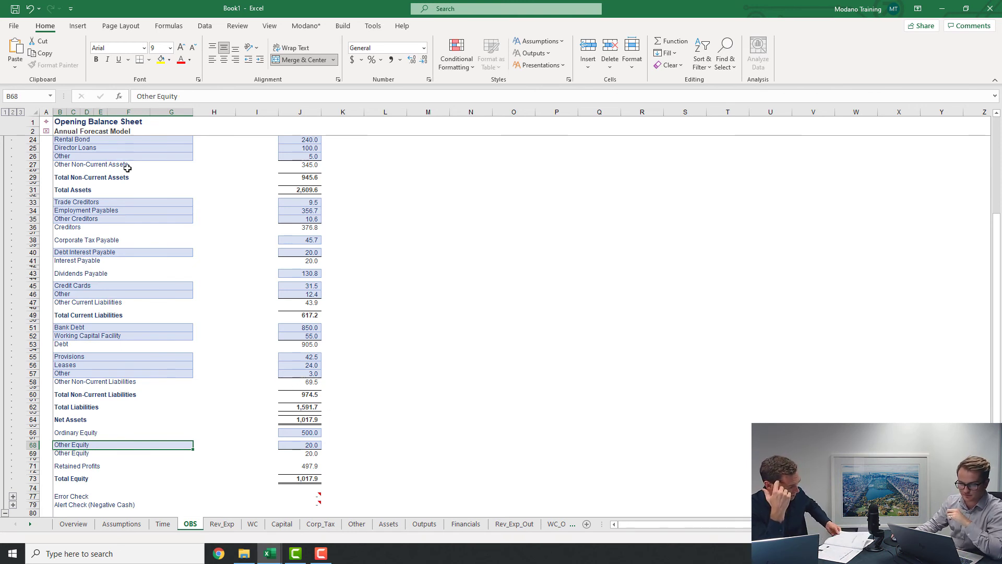
Go to the Other Financial Statement Items assumptions and examine the Profit Impact options for Prepayments under Other Current Assets
{"action": "left_click", "coordinate": [86, 123]}
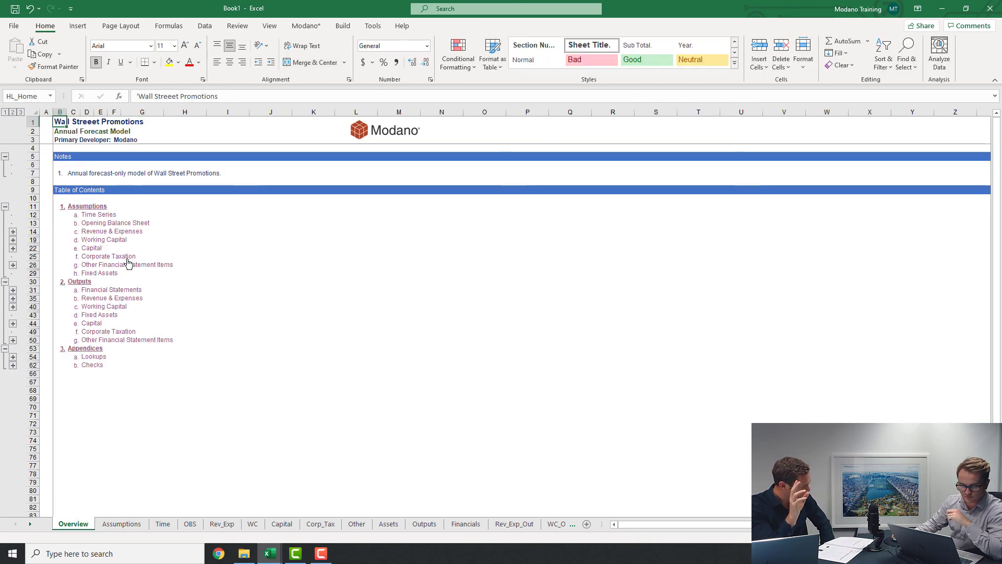
{"action": "left_click", "coordinate": [141, 264]}
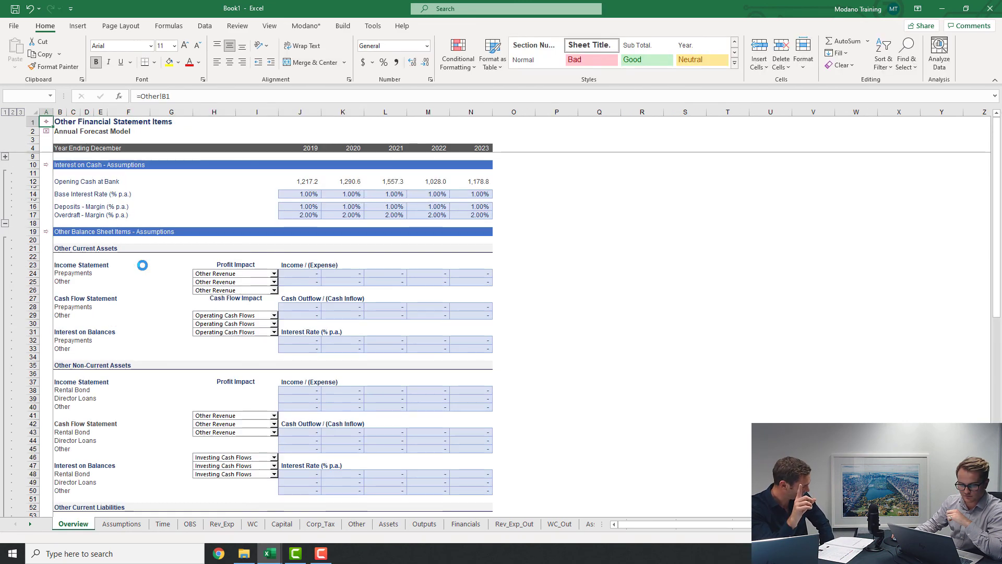
{"action": "left_click", "coordinate": [288, 273]}
{"action": "left_click", "coordinate": [265, 281]}
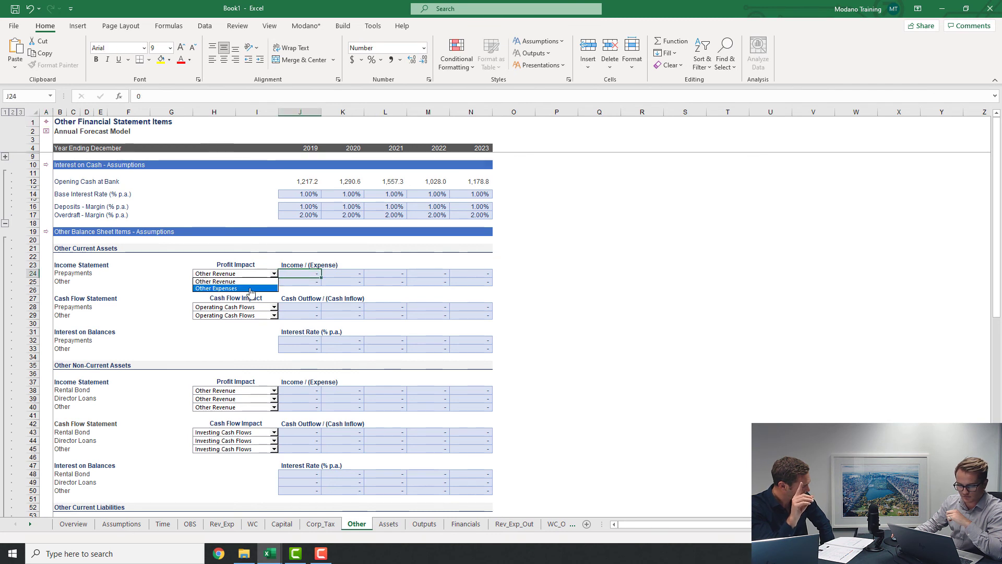
{"action": "left_click", "coordinate": [159, 277]}
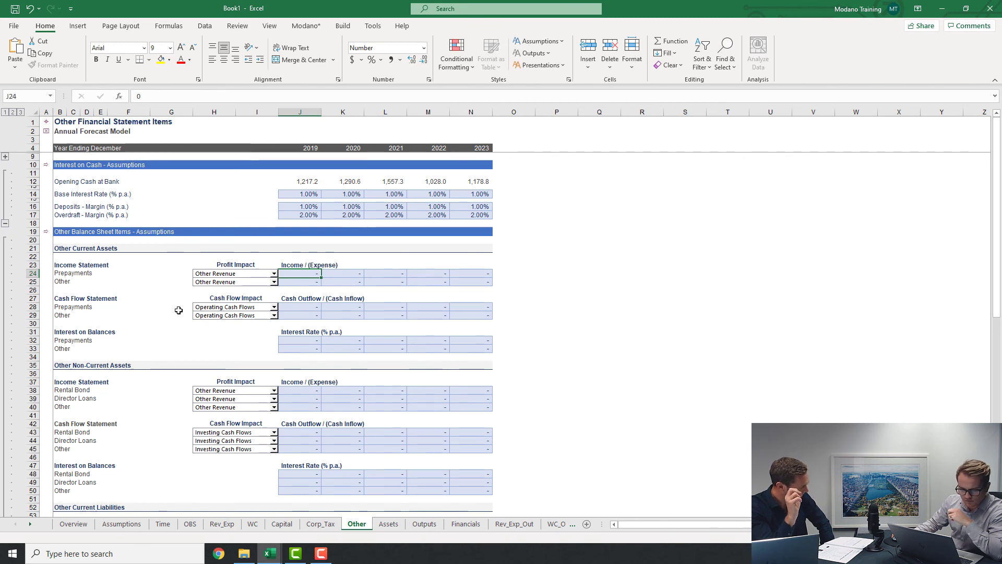
{"action": "left_click", "coordinate": [187, 280]}
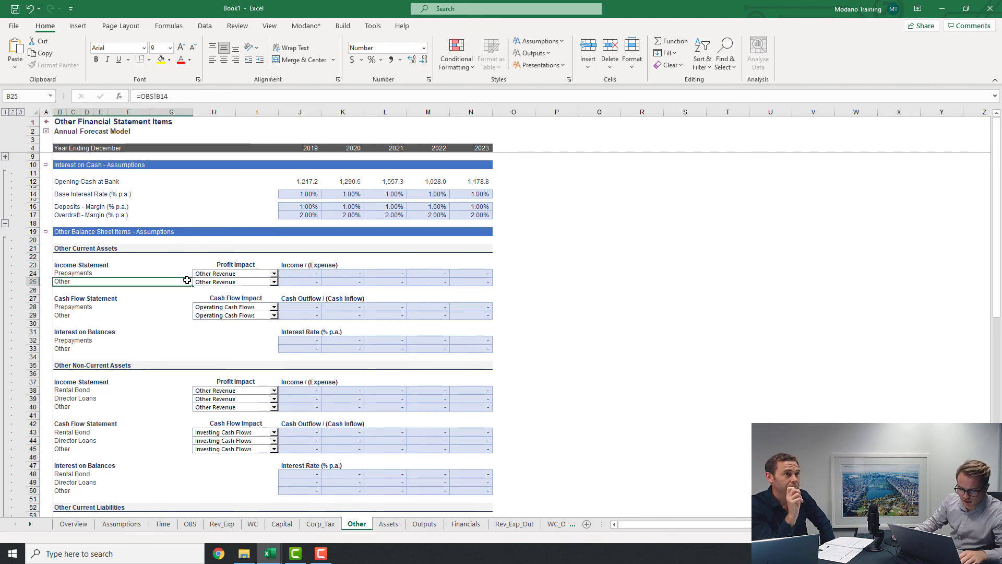
{"action": "left_click", "coordinate": [186, 273]}
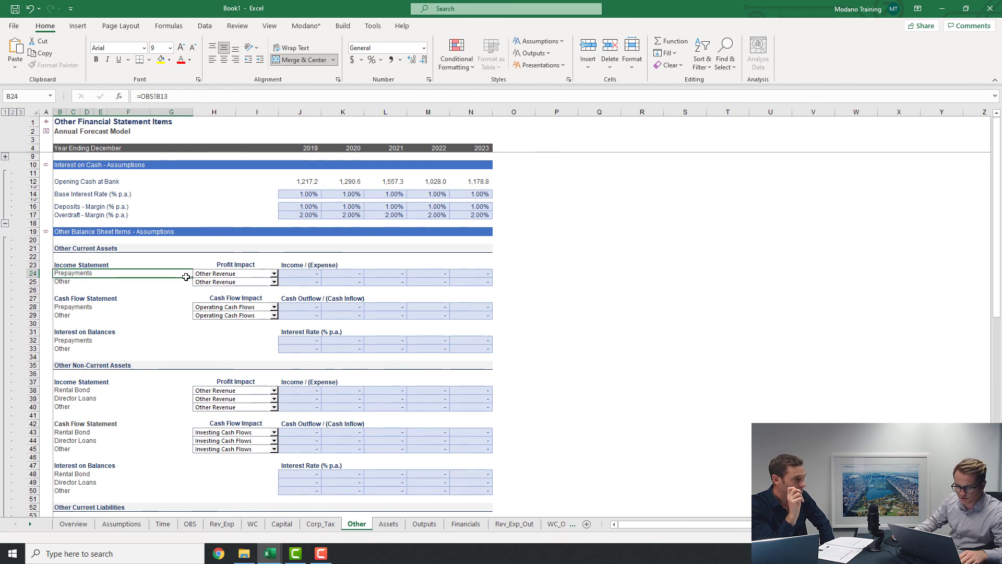
{"action": "left_click", "coordinate": [225, 274]}
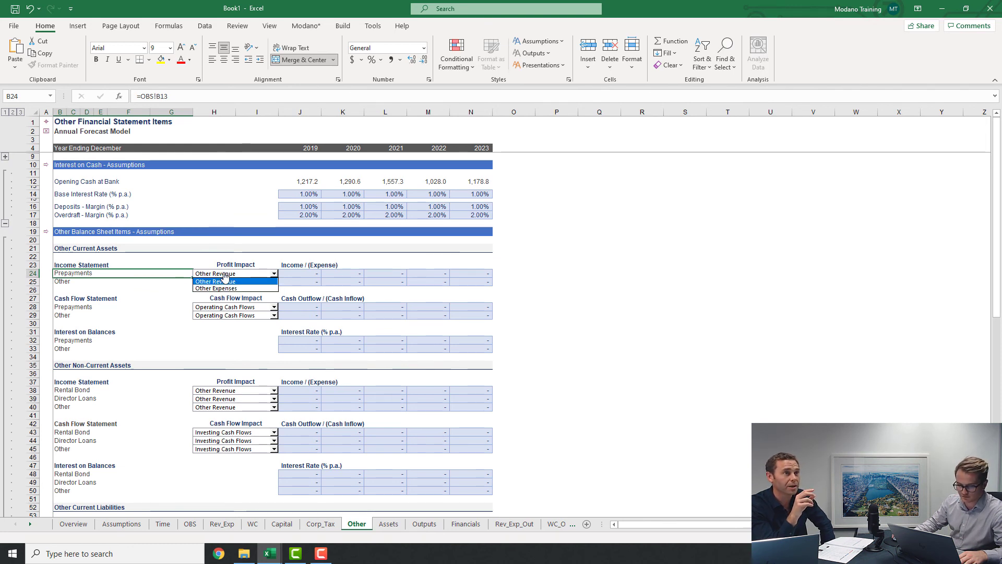
{"action": "left_click", "coordinate": [165, 311]}
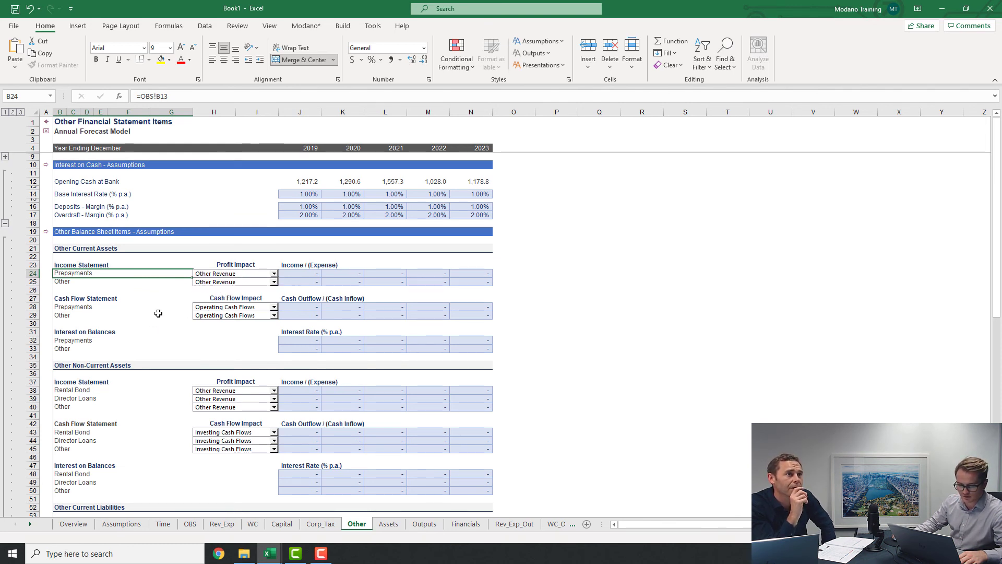
Review the Other Current Assets income and cash flow statement sections and the Cash Flow Impact options for Prepayments
{"action": "left_click", "coordinate": [173, 306]}
{"action": "left_click", "coordinate": [73, 248]}
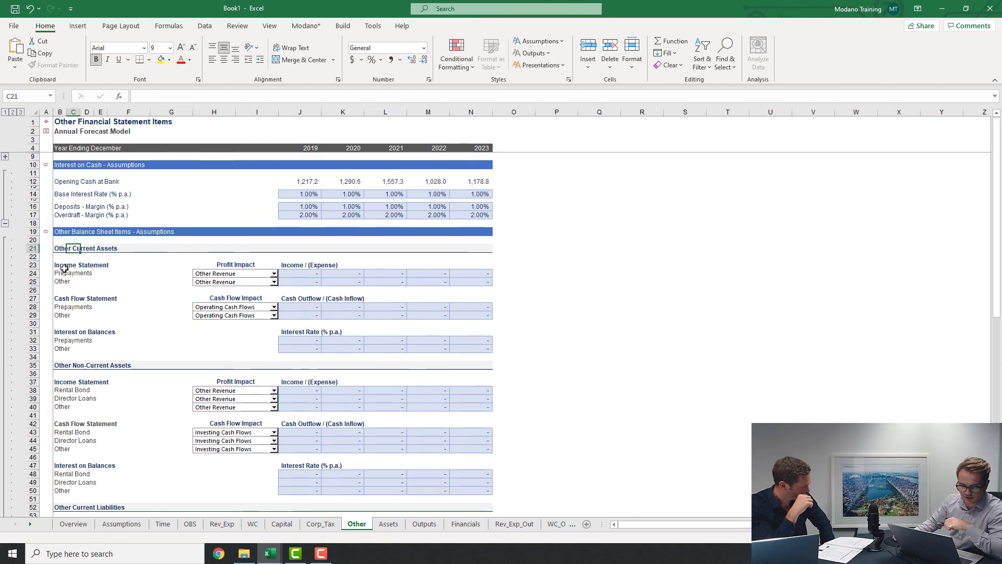
{"action": "left_click_drag", "start_coordinate": [63, 266], "coordinate": [172, 290]}
{"action": "left_click_drag", "start_coordinate": [68, 299], "coordinate": [64, 315]}
{"action": "left_click", "coordinate": [112, 307]}
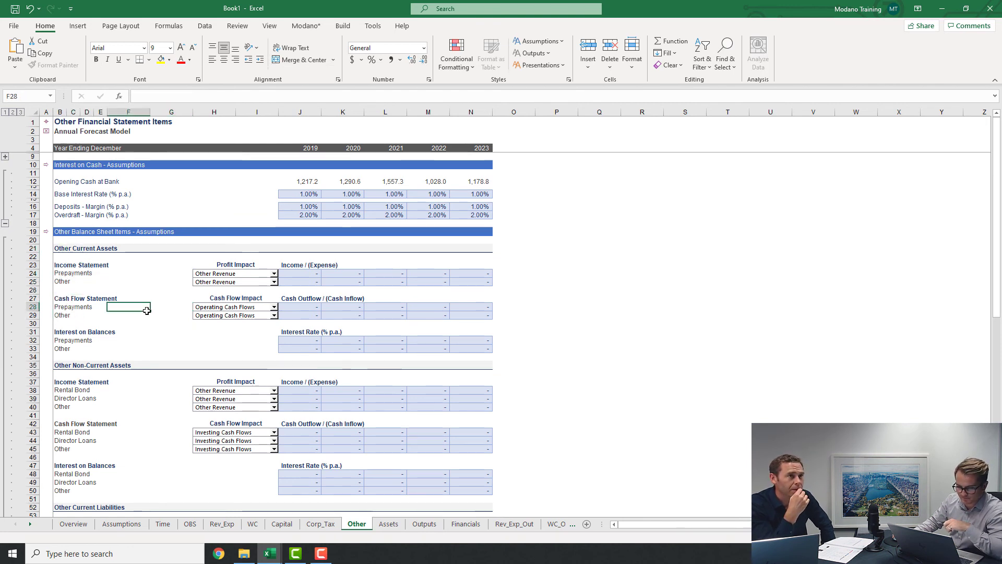
{"action": "left_click", "coordinate": [225, 307]}
{"action": "left_click", "coordinate": [228, 328]}
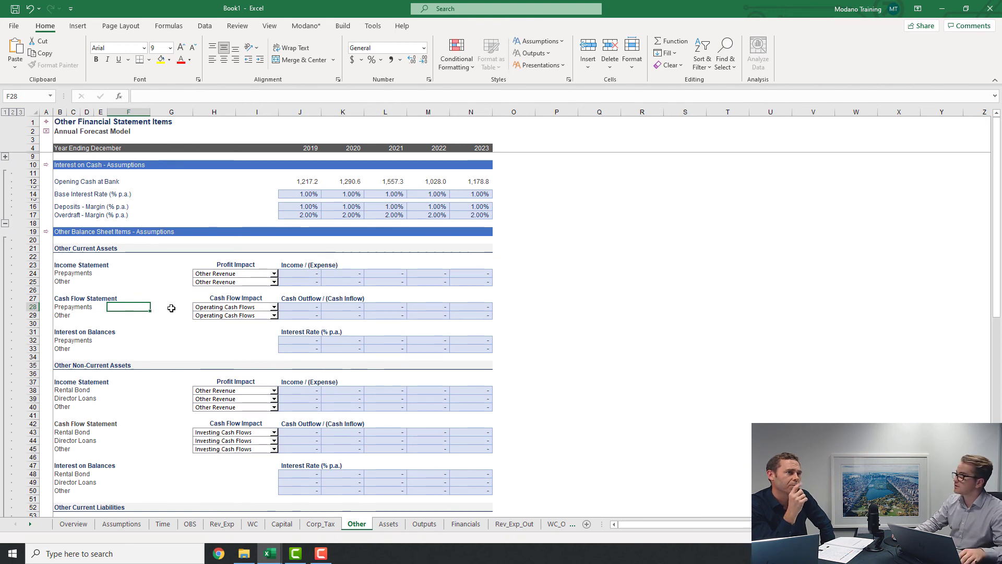
Replace the Other Balance Sheet Items module with the web library's Other Balance Sheet Items (Movements) module, accepting the link notices
{"action": "left_click", "coordinate": [306, 25]}
{"action": "left_click", "coordinate": [131, 60]}
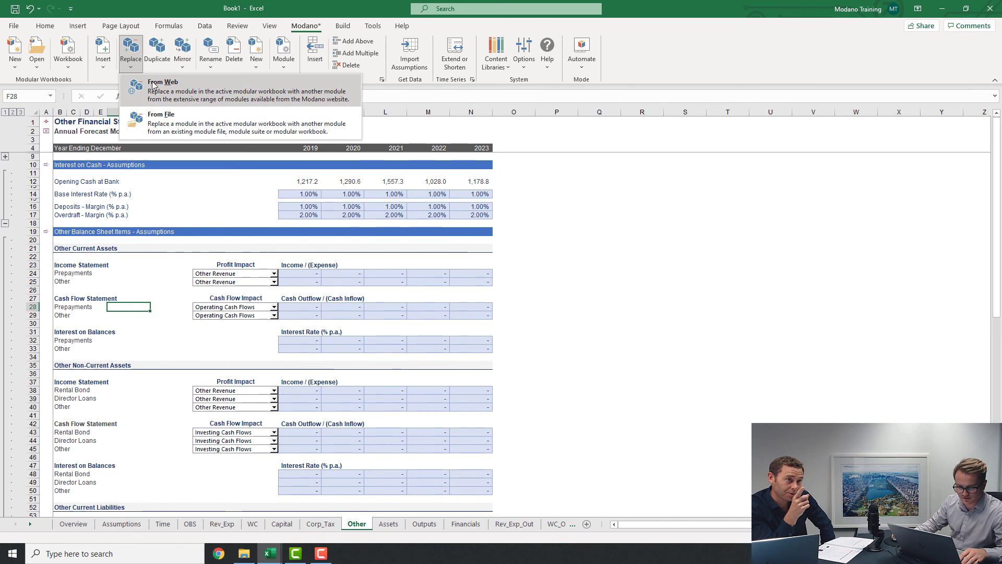
{"action": "left_click", "coordinate": [192, 93]}
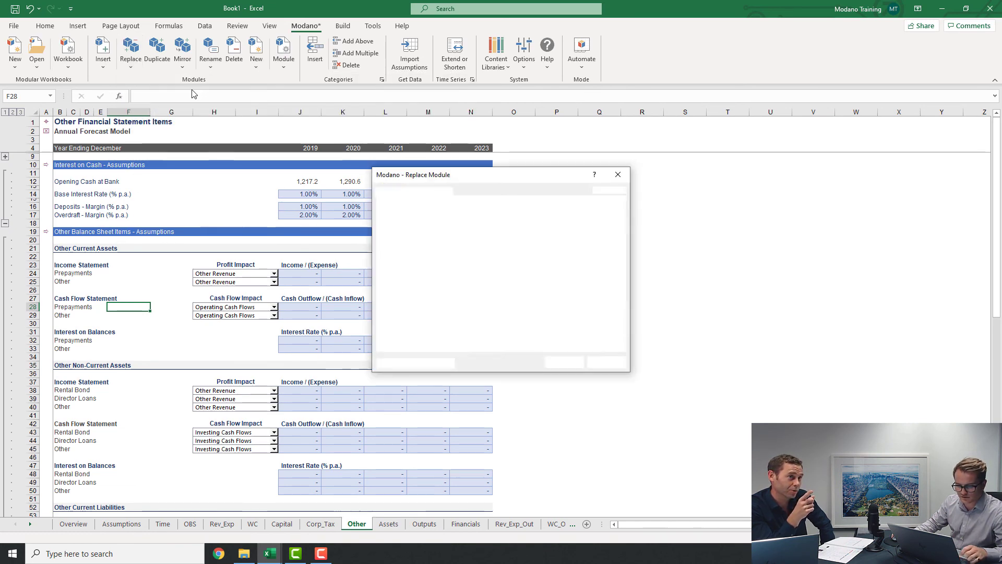
{"action": "left_click", "coordinate": [568, 360]}
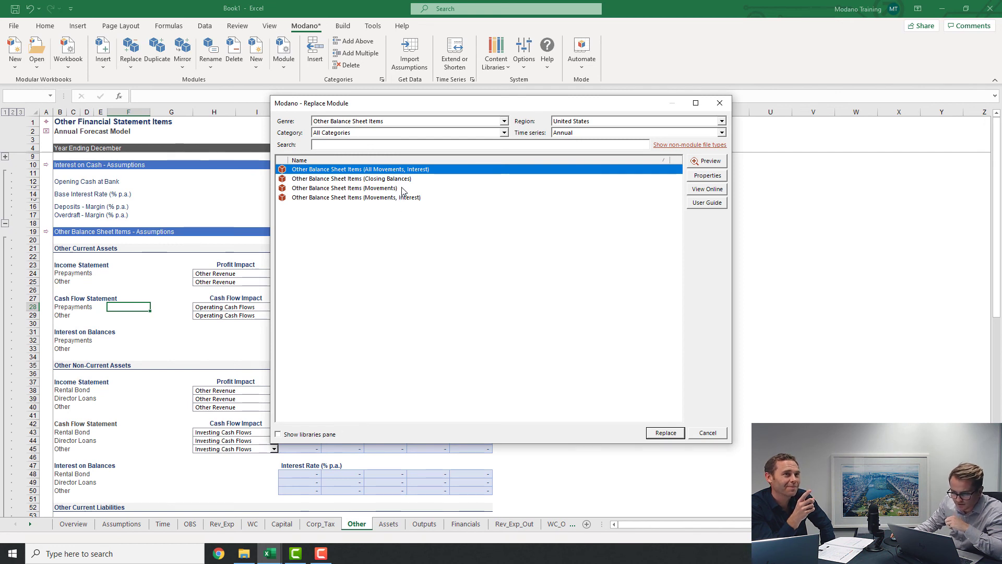
{"action": "left_click", "coordinate": [501, 188]}
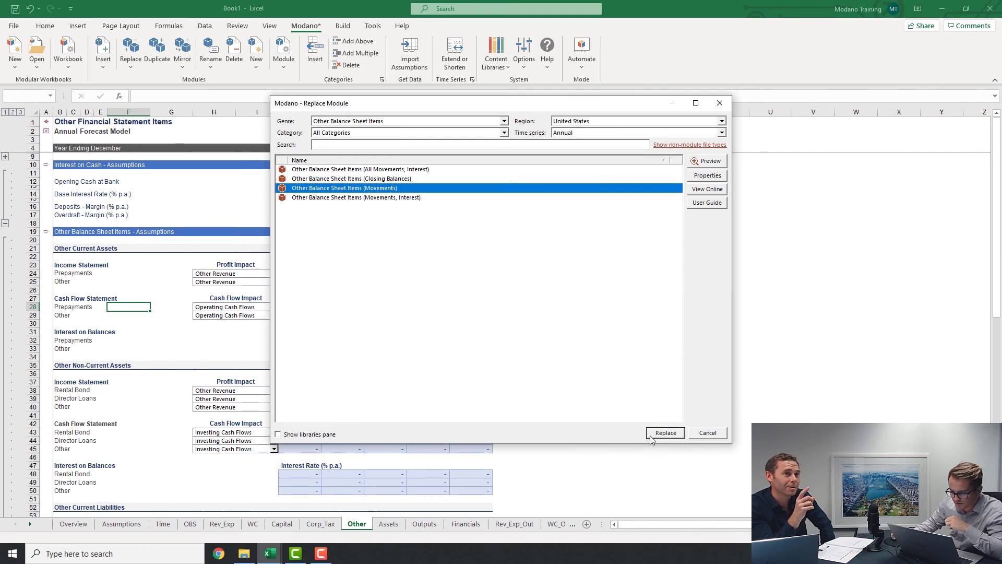
{"action": "left_click", "coordinate": [671, 434]}
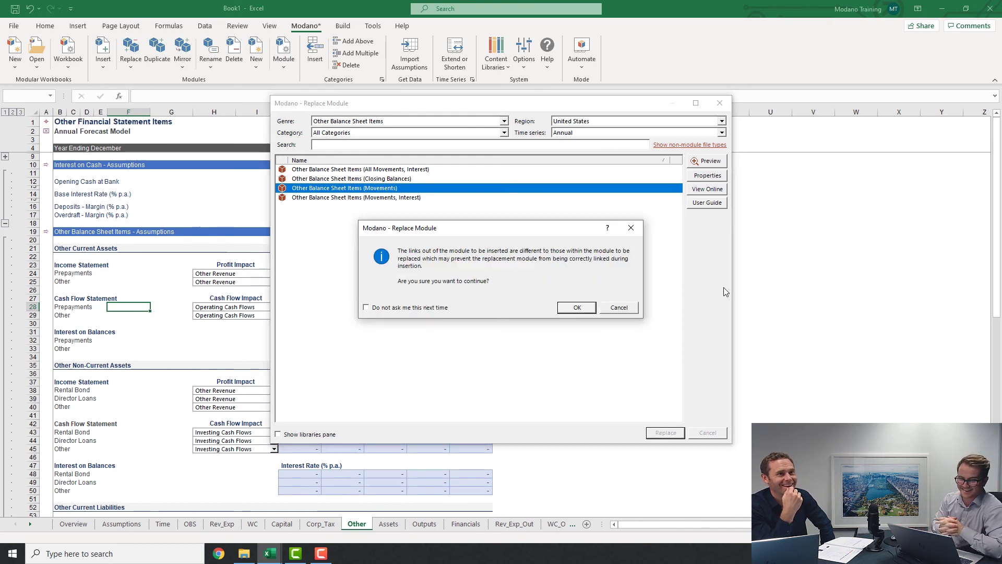
{"action": "left_click", "coordinate": [565, 308]}
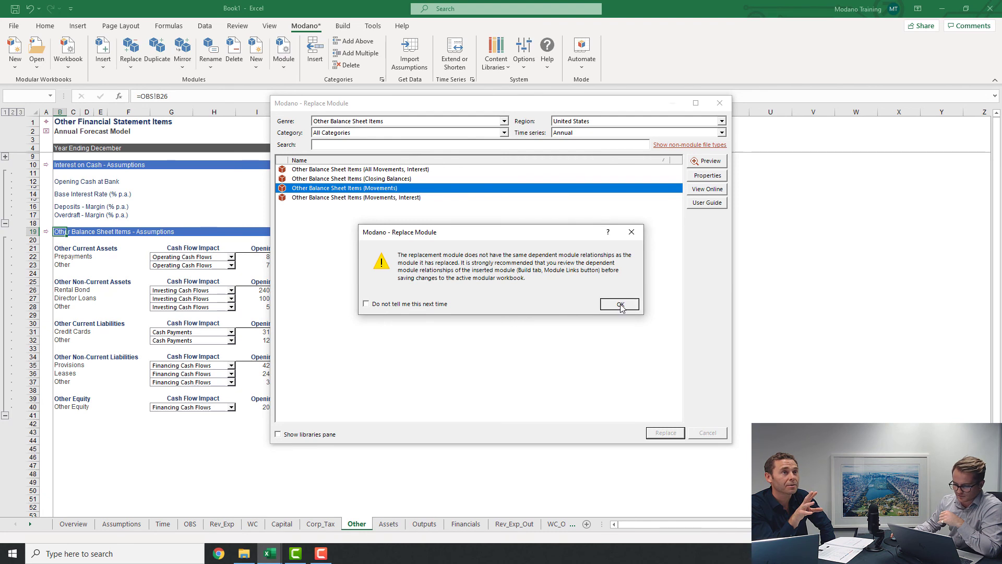
{"action": "left_click", "coordinate": [620, 305]}
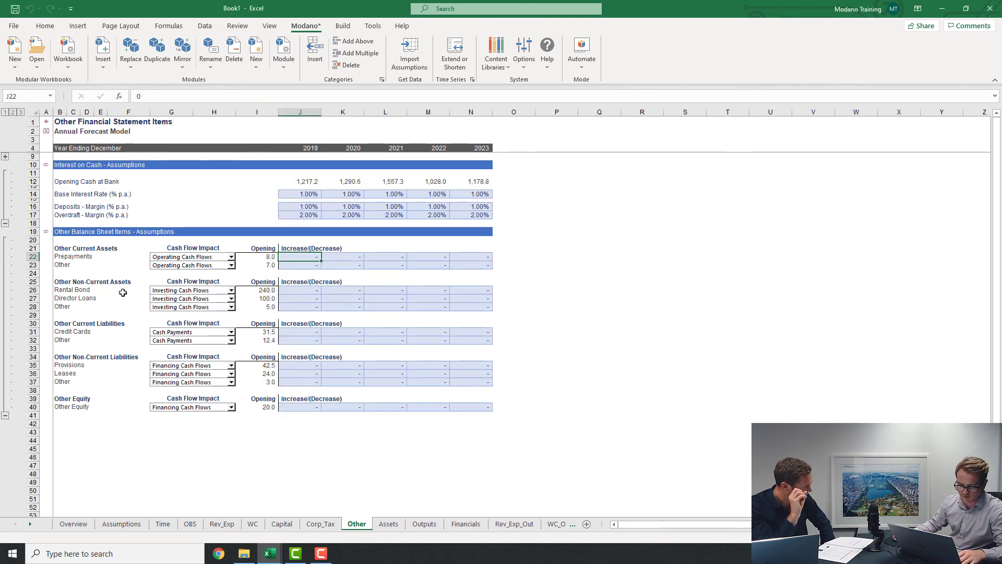
Set the Cash Flow Impact of Rental Bond and Director Loans under Other Non-Current Assets to Operating Cash Flows
{"action": "left_click", "coordinate": [281, 293]}
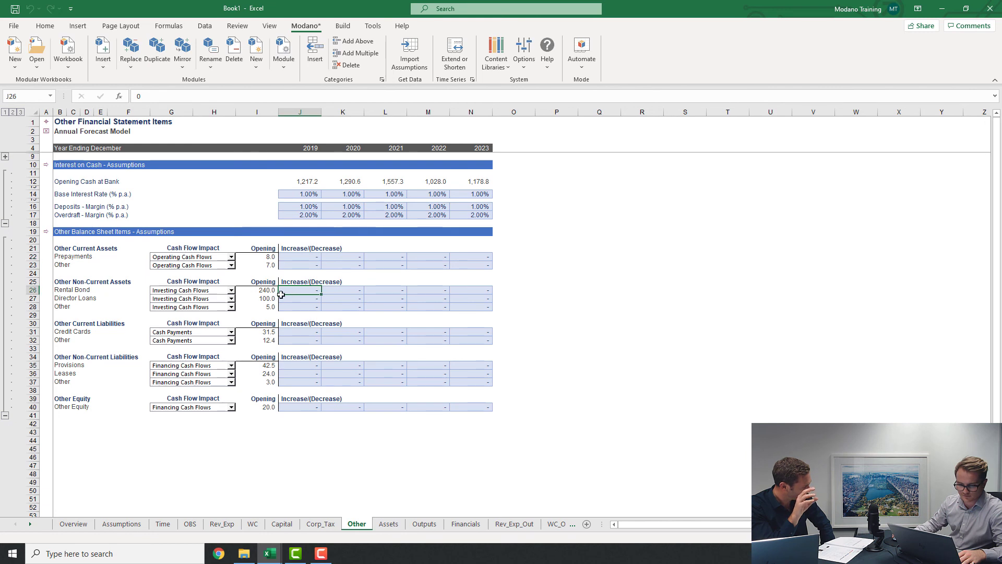
{"action": "left_click", "coordinate": [213, 293]}
{"action": "left_click", "coordinate": [87, 297]}
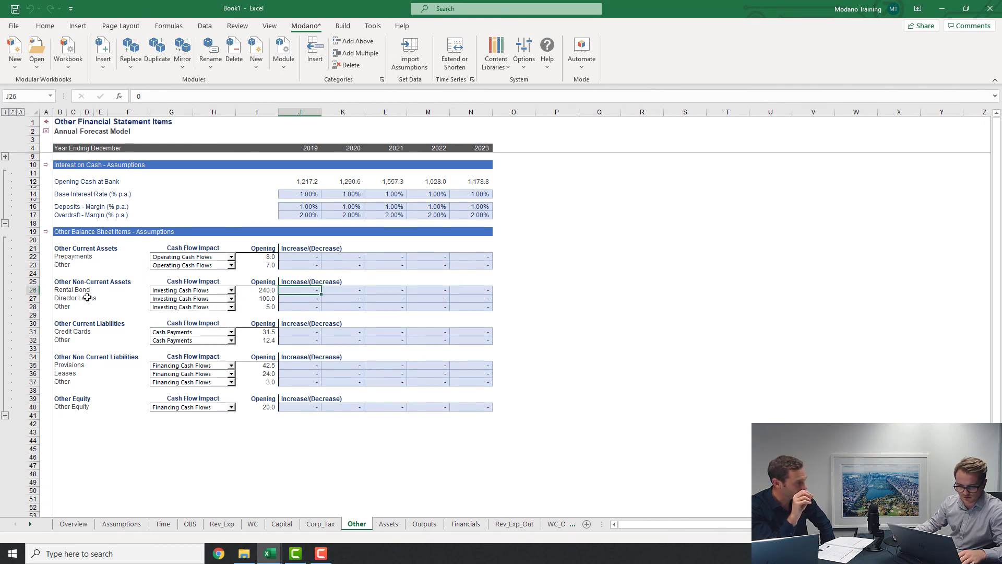
{"action": "left_click", "coordinate": [185, 295]}
{"action": "left_click", "coordinate": [182, 311]}
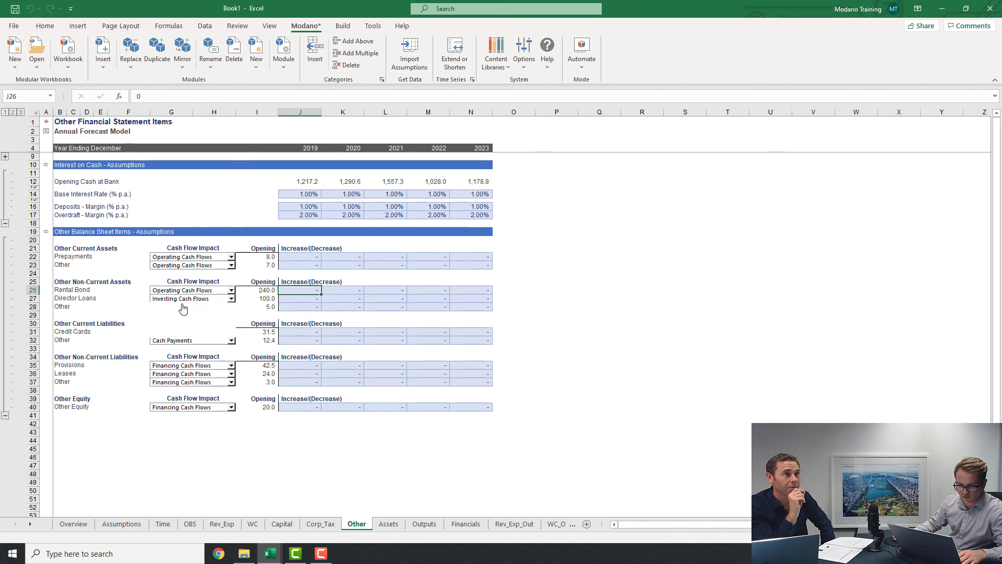
{"action": "left_click", "coordinate": [185, 299]}
{"action": "left_click", "coordinate": [183, 319]}
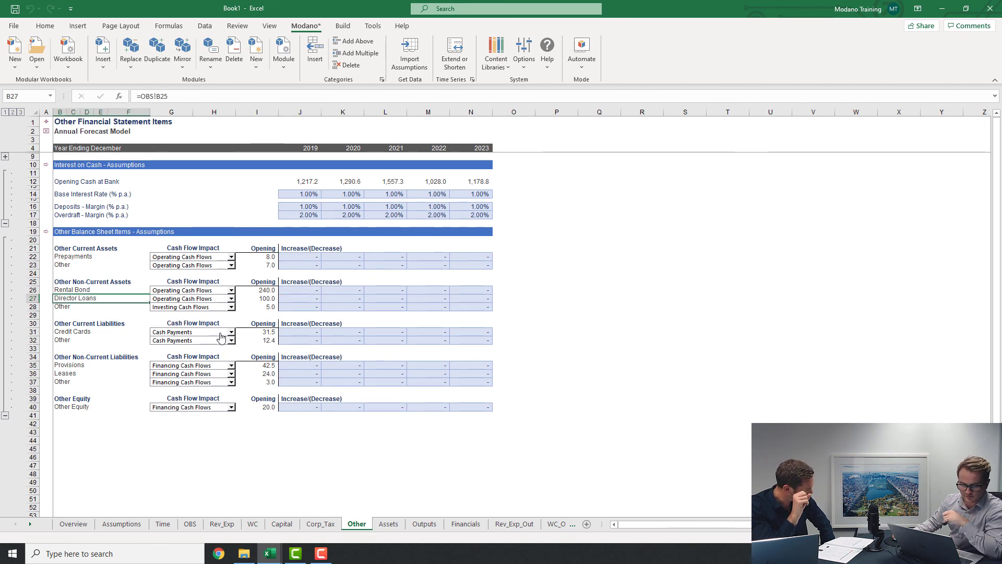
Keep Credit Cards on Cash Payments and set the Cash Flow Impact of Other under Other Current Liabilities to Operating Cash Flows
{"action": "left_click", "coordinate": [213, 334]}
{"action": "left_click", "coordinate": [22, 332]}
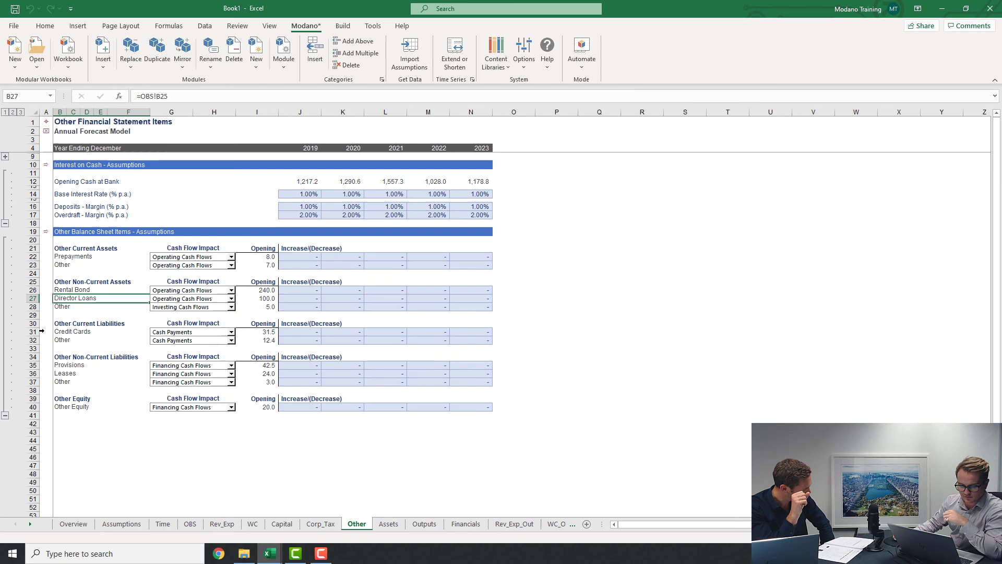
{"action": "left_click", "coordinate": [215, 343]}
{"action": "left_click", "coordinate": [180, 361]}
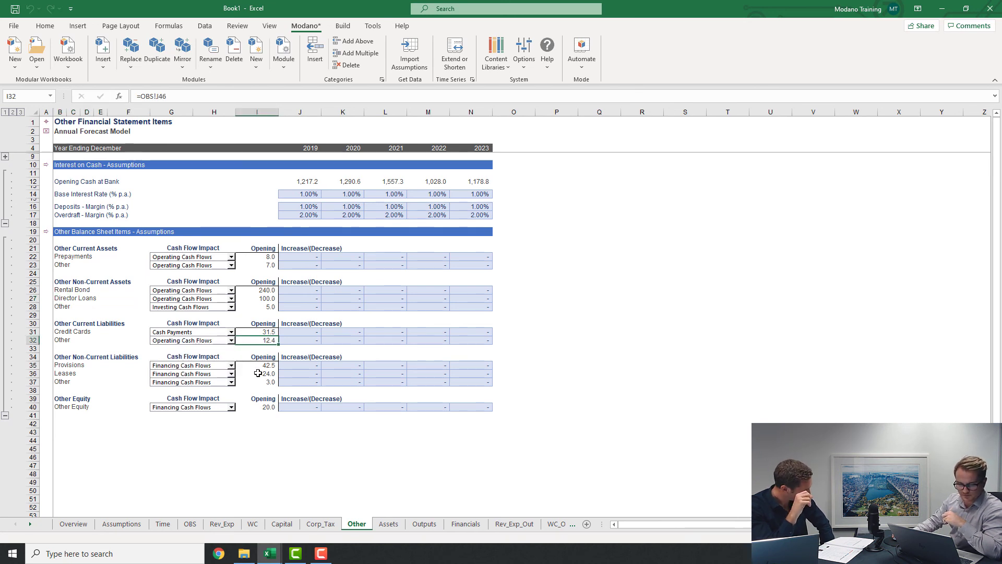
Set Leases and Provisions under Other Non-Current Liabilities to Operating Cash Flows, keeping Other Equity on Financing Cash Flows
{"action": "left_click", "coordinate": [264, 366]}
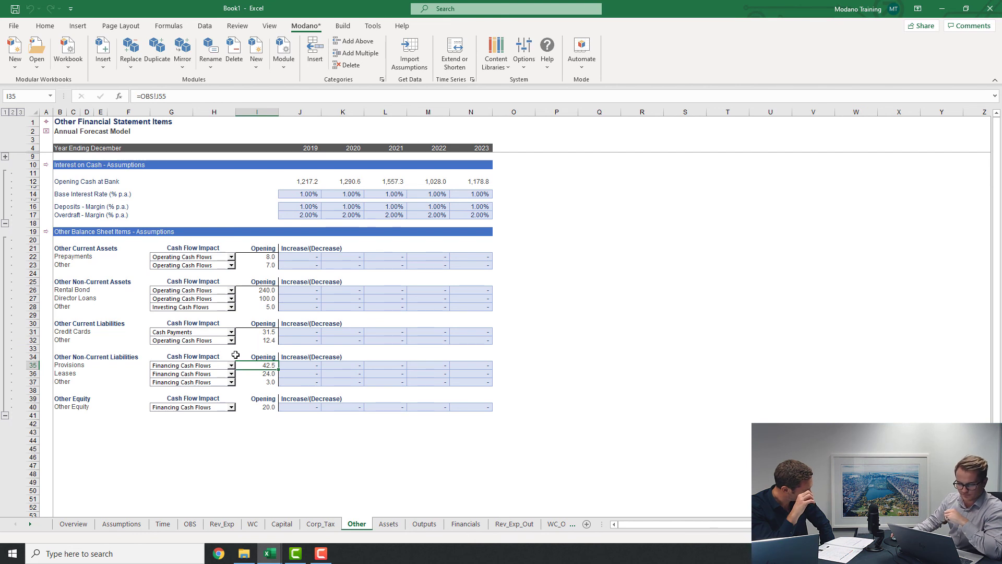
{"action": "left_click", "coordinate": [213, 371]}
{"action": "left_click", "coordinate": [196, 392]}
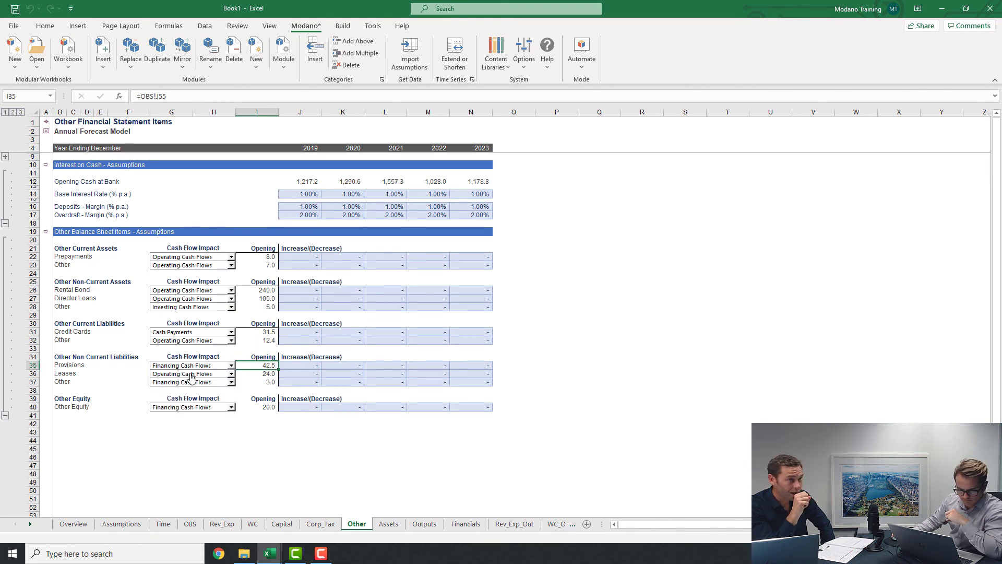
{"action": "left_click", "coordinate": [191, 375]}
{"action": "left_click", "coordinate": [192, 368]}
{"action": "left_click", "coordinate": [194, 367]}
{"action": "left_click", "coordinate": [191, 387]}
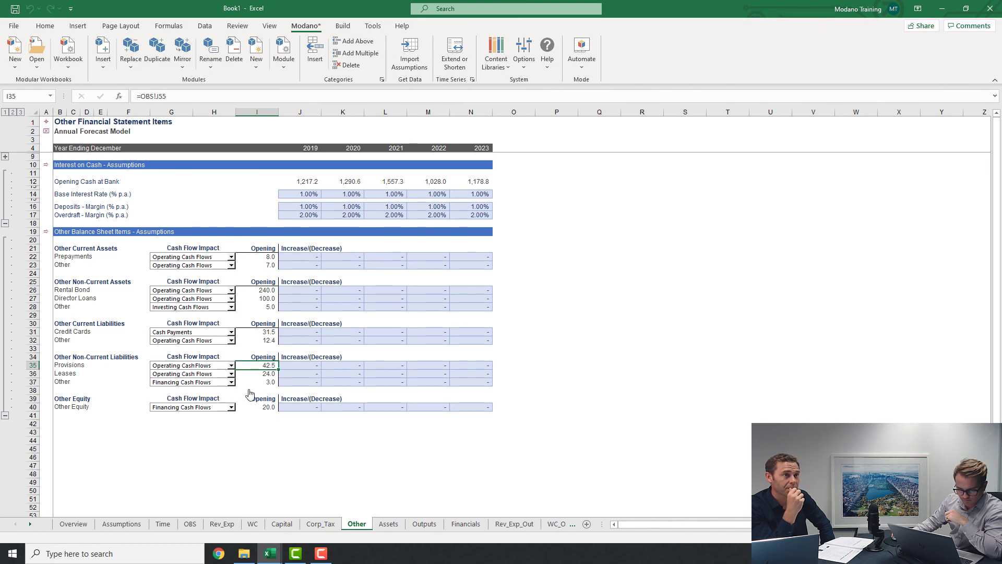
{"action": "left_click", "coordinate": [293, 389]}
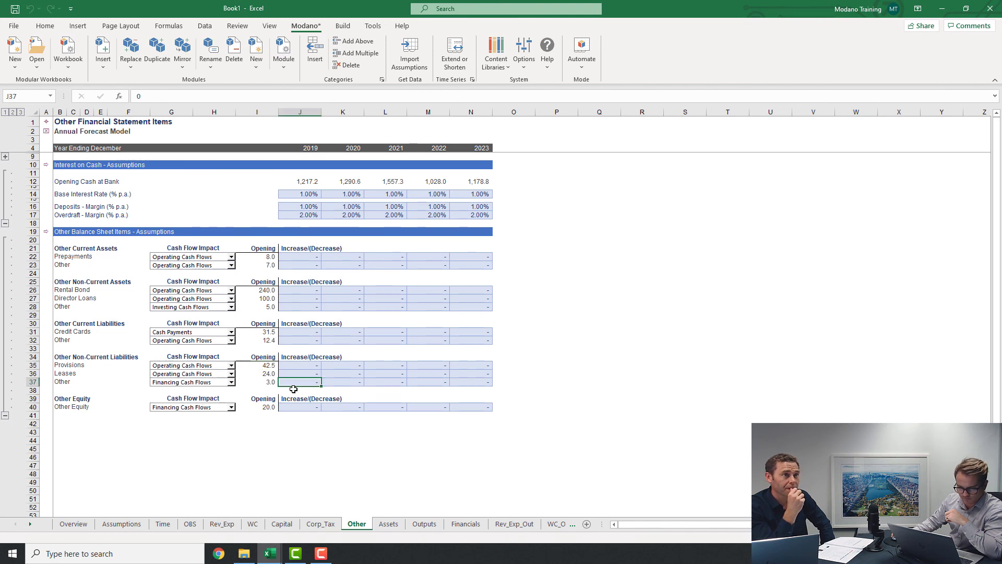
{"action": "left_click", "coordinate": [206, 413]}
{"action": "left_click", "coordinate": [356, 418]}
{"action": "left_click", "coordinate": [315, 407]}
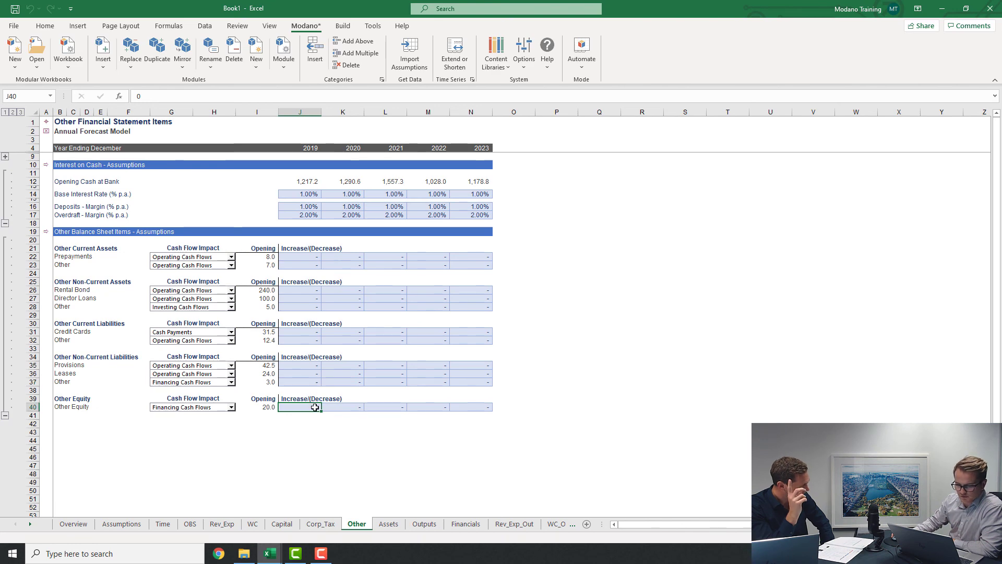
Copy the 2019 Director Loans movement of 50 from the annual assumptions workbook's Forecasts sheet into the model's Other Non-Current Assets
{"action": "left_click", "coordinate": [312, 259]}
{"action": "key", "text": "alt+Tab"}
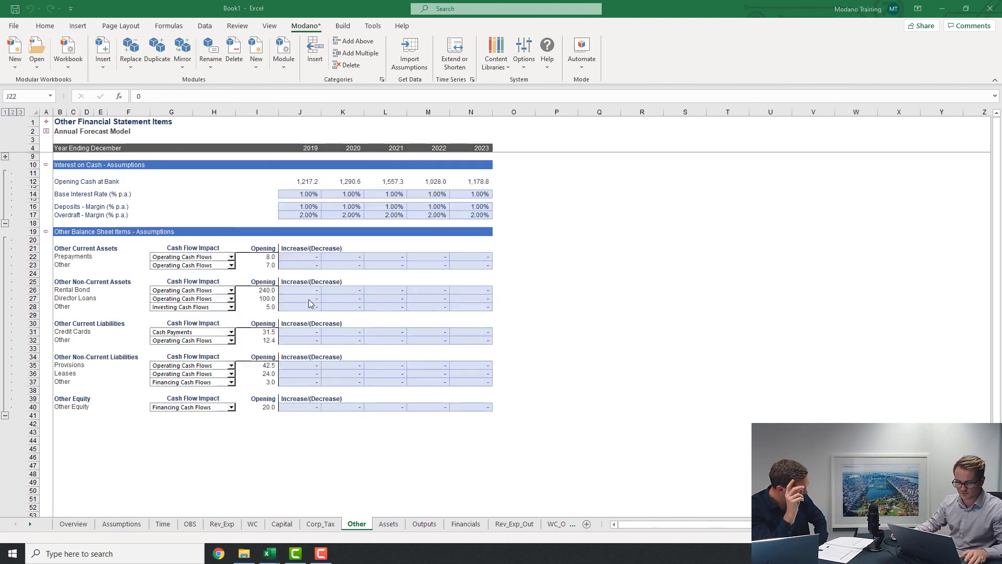
{"action": "left_click", "coordinate": [92, 523]}
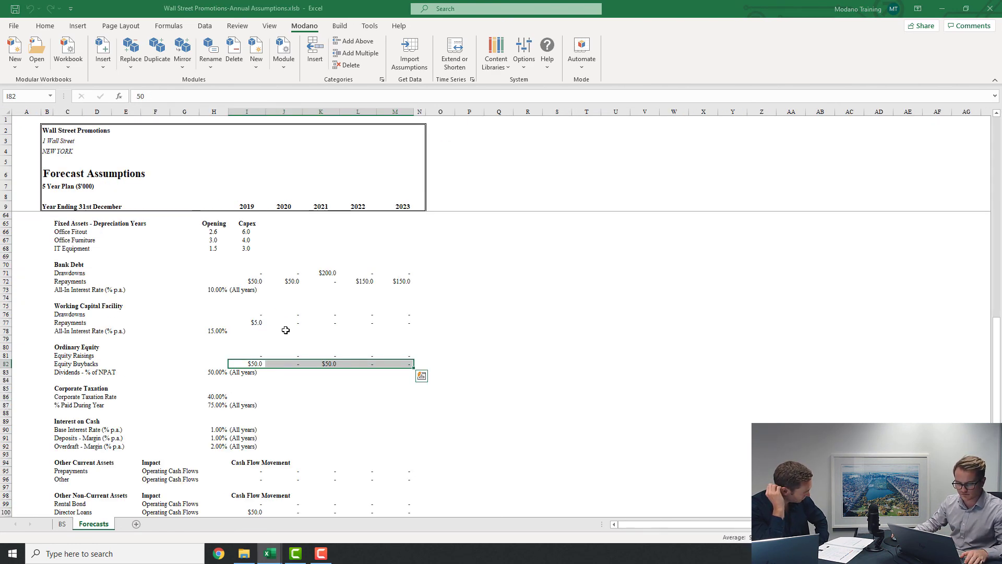
{"action": "scroll", "coordinate": [264, 362], "scroll_direction": "down", "scroll_amount": 3}
{"action": "left_click", "coordinate": [252, 437]}
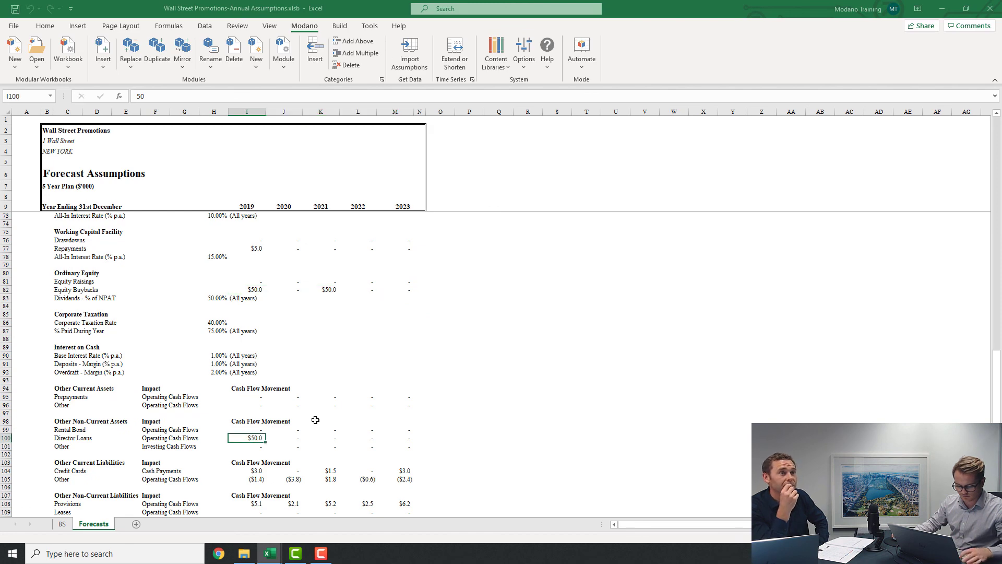
{"action": "key", "text": "ctrl+c"}
{"action": "key", "text": "alt+Tab"}
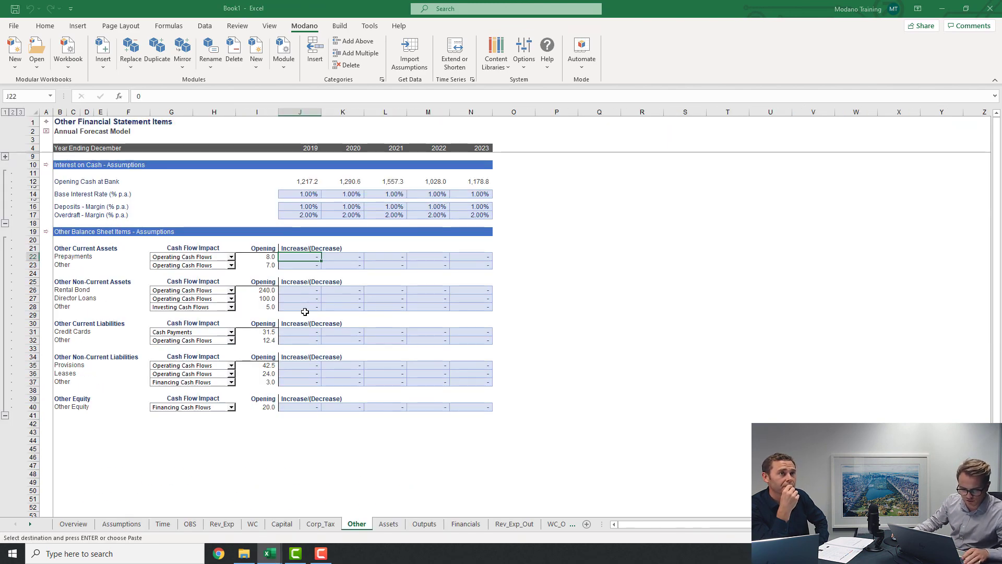
{"action": "left_click", "coordinate": [312, 298]}
{"action": "key", "text": "ctrl+v"}
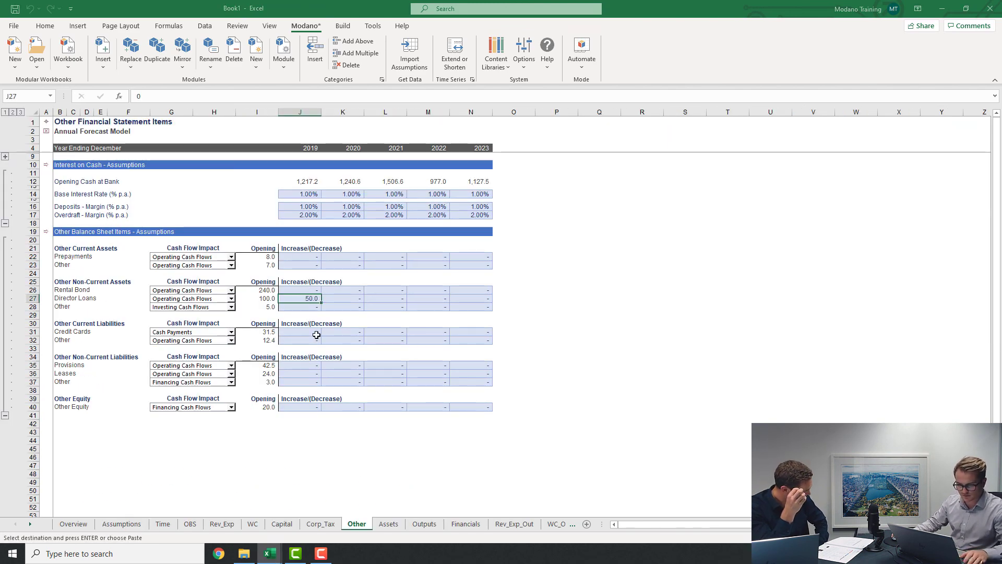
Copy the 2019–2023 Credit Cards and Other movements from the Forecasts sheet into the model's Other Current Liabilities increase/decrease rows
{"action": "key", "text": "alt+Tab"}
{"action": "scroll", "coordinate": [314, 375], "scroll_direction": "down", "scroll_amount": 3}
{"action": "left_click", "coordinate": [255, 400]}
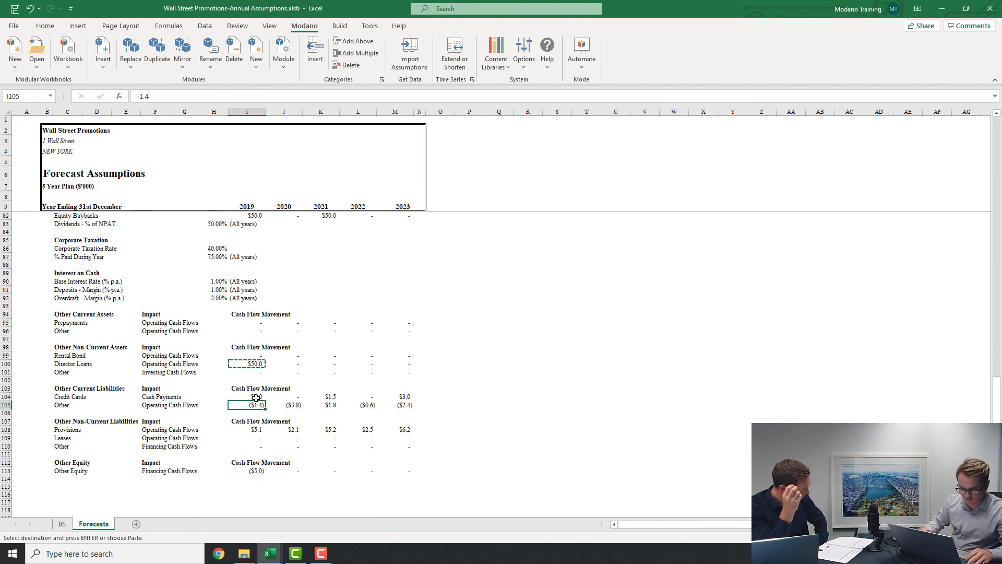
{"action": "left_click", "coordinate": [256, 397]}
{"action": "key", "text": "ctrl+shift+Right"}
{"action": "key", "text": "ctrl+shift+Down"}
{"action": "key", "text": "ctrl+c"}
{"action": "key", "text": "alt+Tab"}
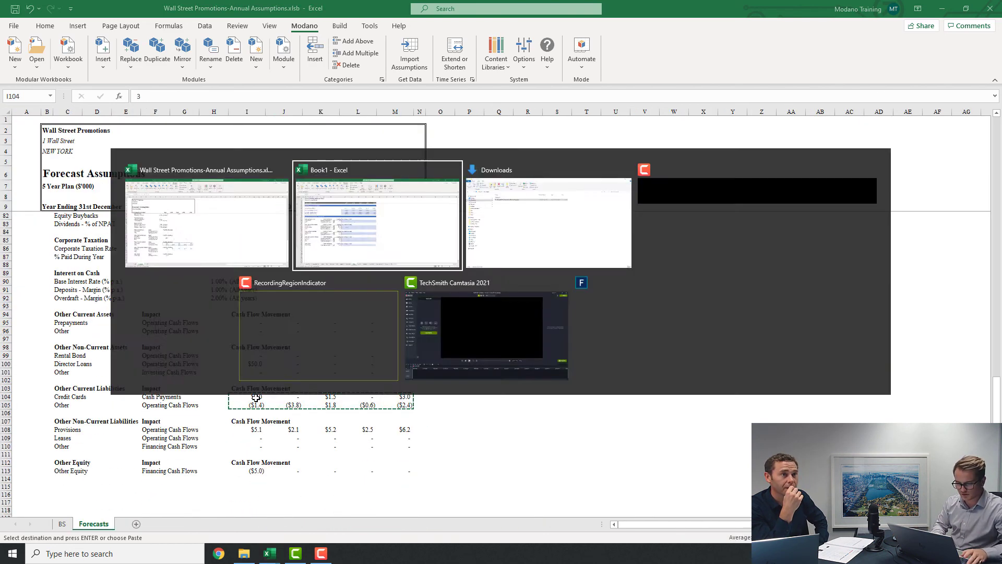
{"action": "key", "text": "Down"}
{"action": "key", "text": "Down"}
{"action": "key", "text": "Down"}
{"action": "key", "text": "Down"}
{"action": "key", "text": "Down"}
{"action": "key", "text": "Up"}
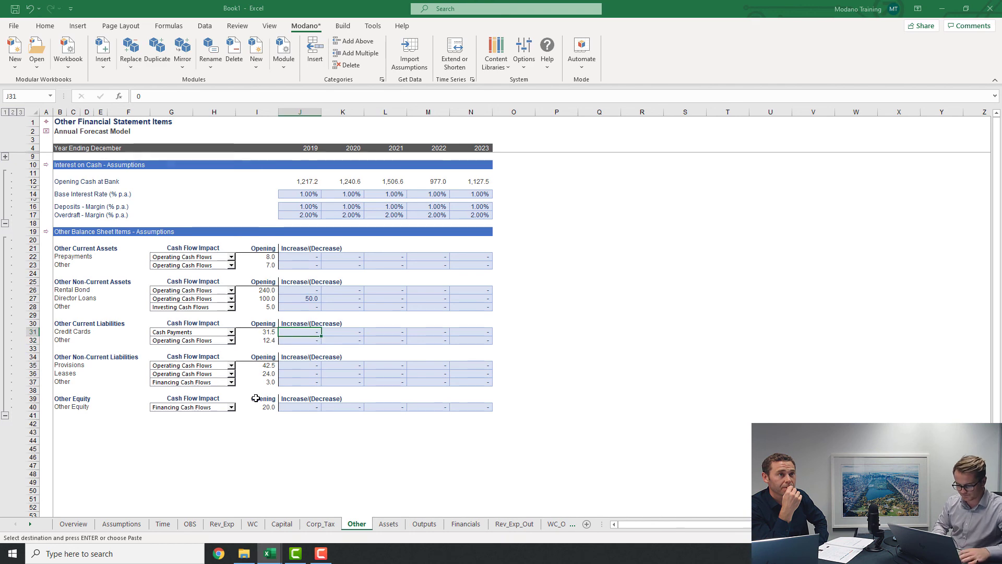
{"action": "key", "text": "ctrl+v"}
Copy the 2019–2023 Provisions, Leases and Other movements from the Forecasts sheet into the model's Other Non-Current Liabilities rows
{"action": "key", "text": "Down"}
{"action": "key", "text": "Down"}
{"action": "key", "text": "Down"}
{"action": "key", "text": "Down"}
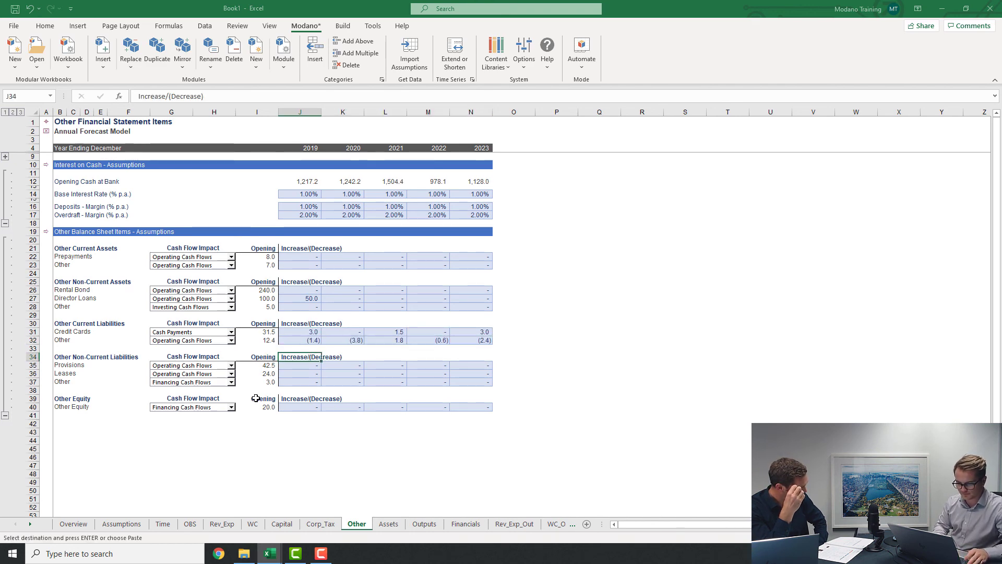
{"action": "key", "text": "alt+Tab"}
{"action": "key", "text": "Down"}
{"action": "key", "text": "Down"}
{"action": "key", "text": "Down"}
{"action": "key", "text": "Down"}
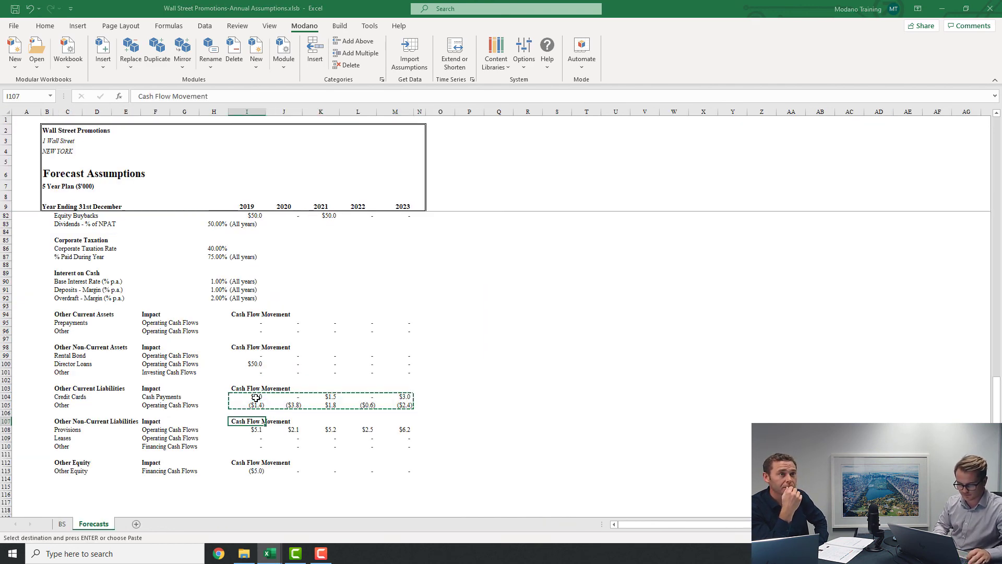
{"action": "key", "text": "ctrl+shift+Right"}
{"action": "key", "text": "shift+Down"}
{"action": "key", "text": "shift+Down"}
{"action": "key", "text": "ctrl+c"}
{"action": "key", "text": "alt+Tab"}
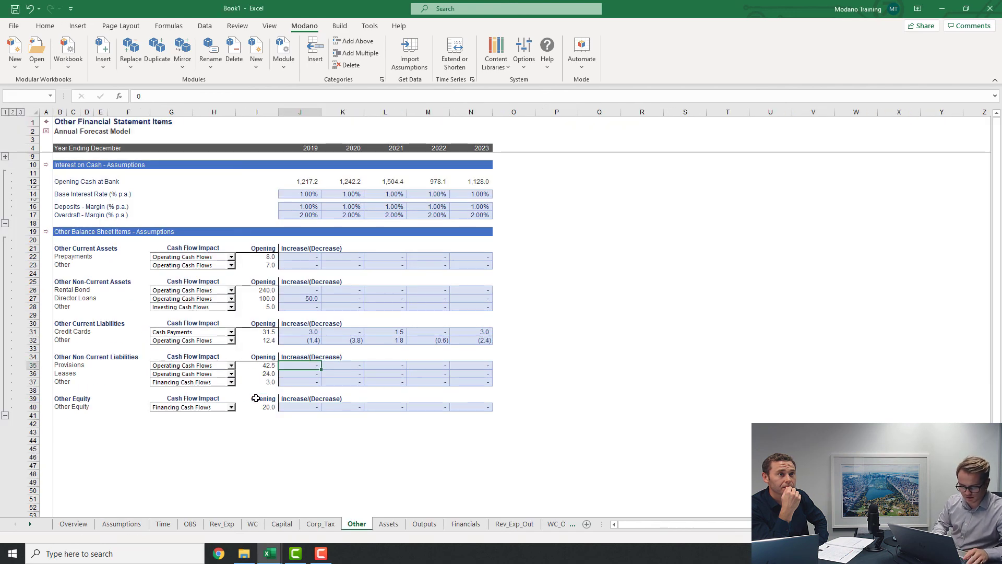
{"action": "key", "text": "ctrl+v"}
Enter a 2019 movement of -5 for Other Equity in the Other Balance Sheet Items assumptions
{"action": "key", "text": "Down"}
{"action": "key", "text": "Down"}
{"action": "key", "text": "Down"}
{"action": "key", "text": "Down"}
{"action": "key", "text": "Down"}
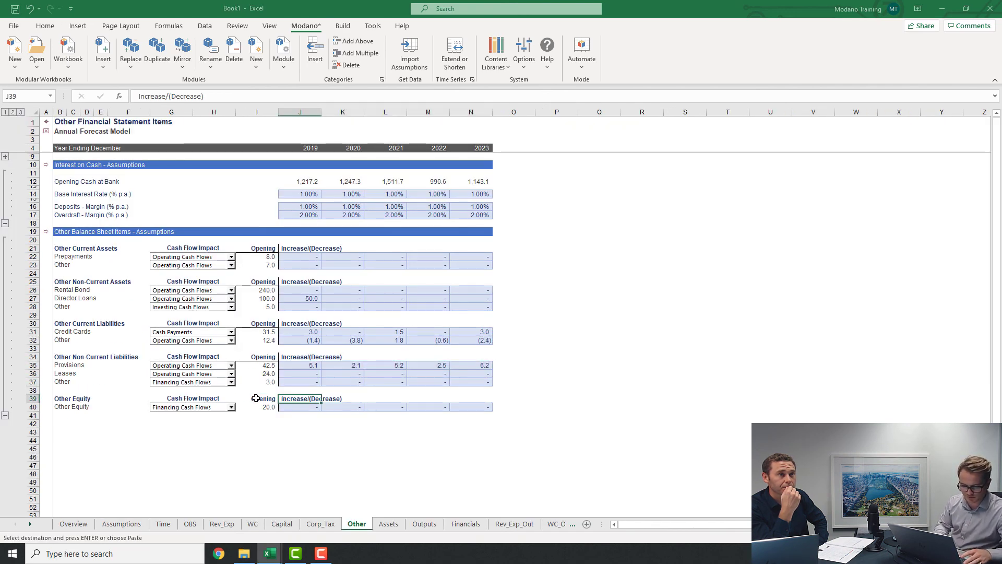
{"action": "type", "text": "-5"}
{"action": "key", "text": "Return"}
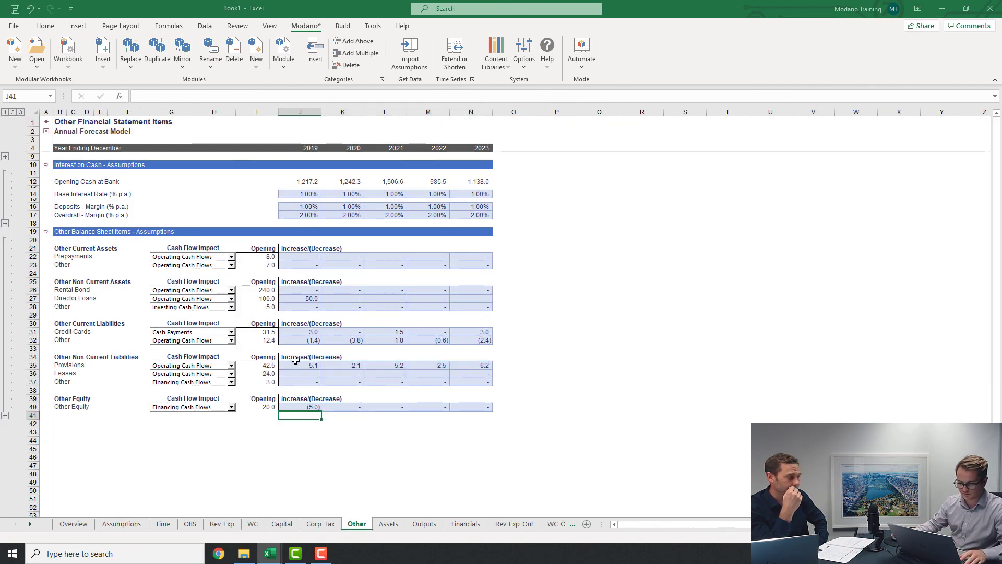
Review the Cash Flow Impact options offered for Prepayments under Other Current Assets, keeping Operating Cash Flows
{"action": "left_click", "coordinate": [316, 258]}
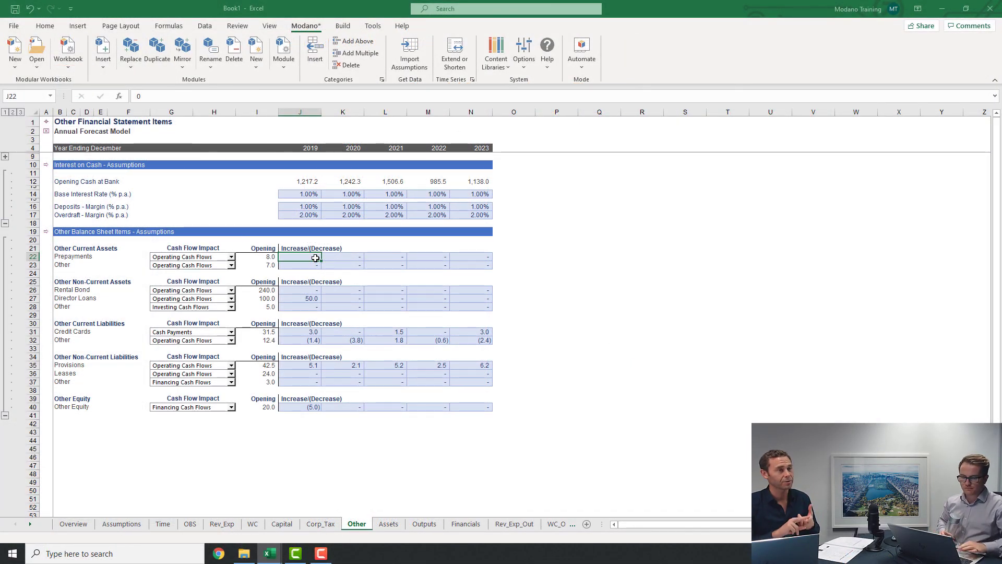
{"action": "left_click", "coordinate": [213, 258]}
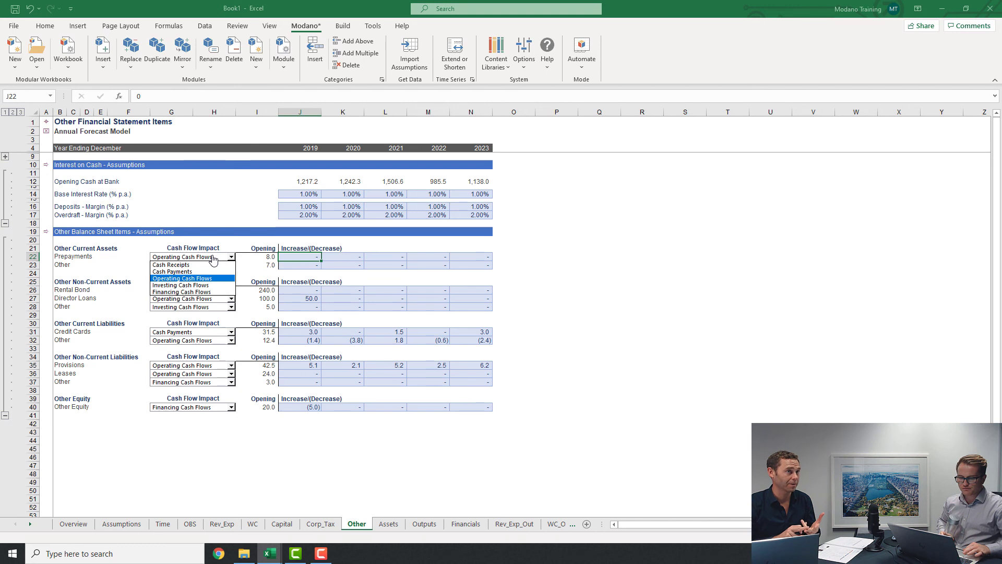
{"action": "left_click", "coordinate": [256, 272]}
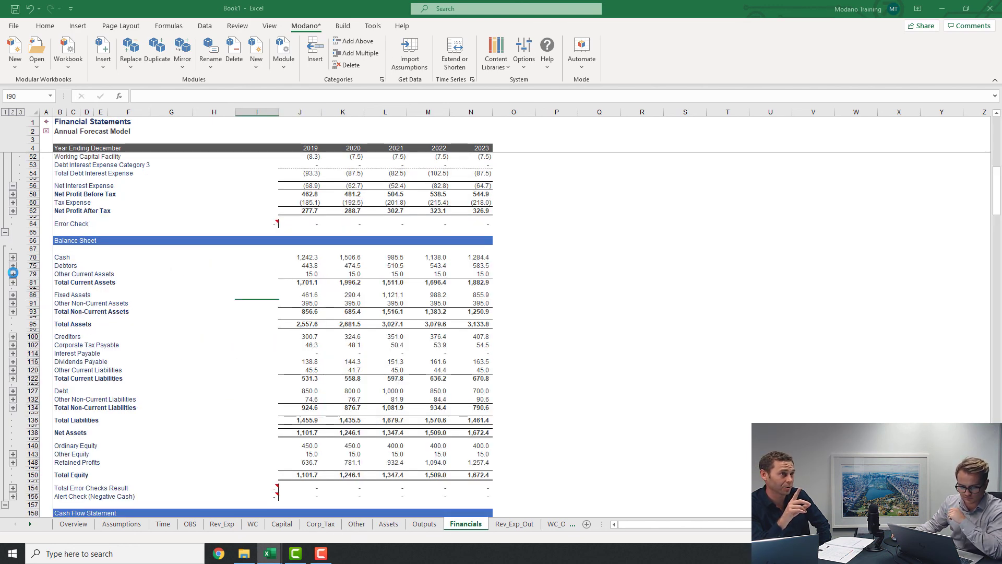
Expand Other Current Assets in the Financial Statements balance sheet and highlight its Prepayments and Other rows
{"action": "left_click", "coordinate": [13, 273]}
{"action": "left_click_drag", "start_coordinate": [33, 277], "coordinate": [34, 286]}
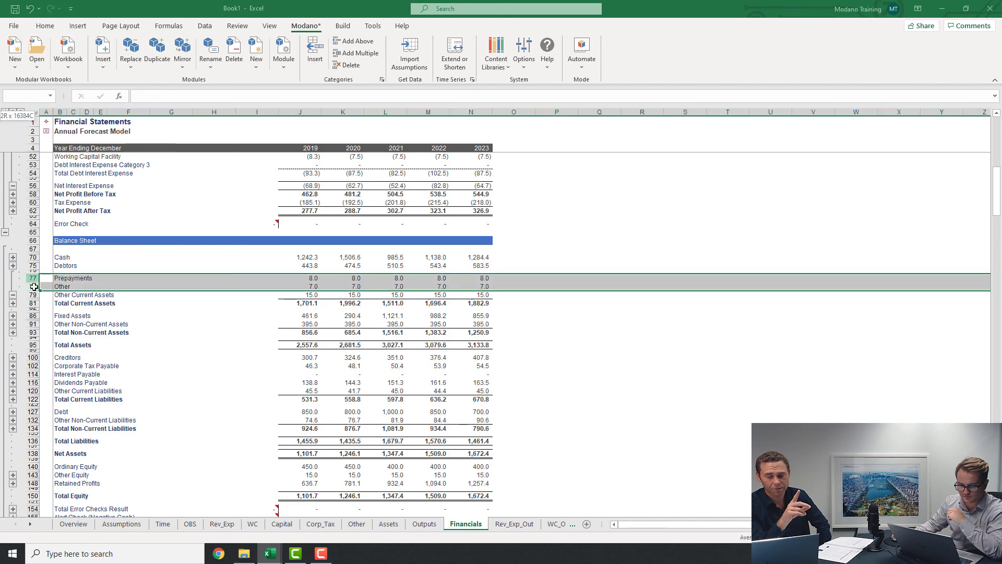
Expand Cash Receipts in the Direct Cash Flow Statement and inspect the 2019 formulas of its three Other cash receipt rows
{"action": "left_click", "coordinate": [162, 280]}
{"action": "scroll", "coordinate": [161, 286], "scroll_direction": "down", "scroll_amount": 10}
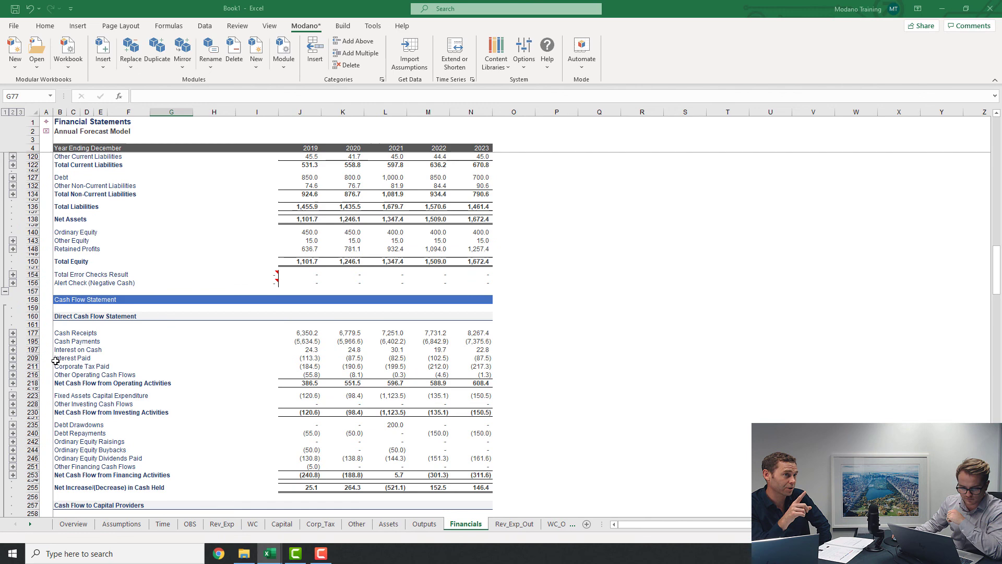
{"action": "left_click", "coordinate": [13, 333]}
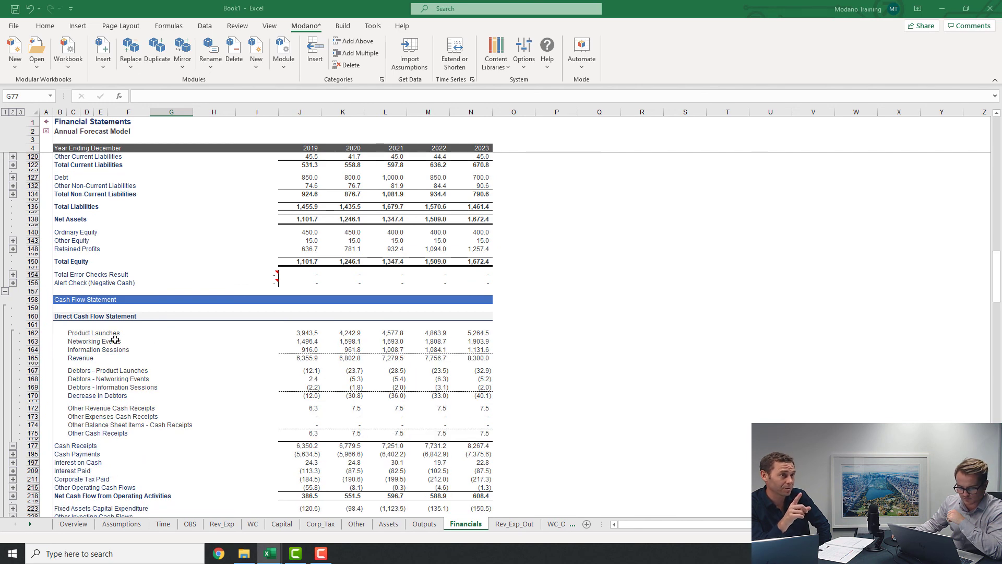
{"action": "scroll", "coordinate": [114, 340], "scroll_direction": "down", "scroll_amount": 1}
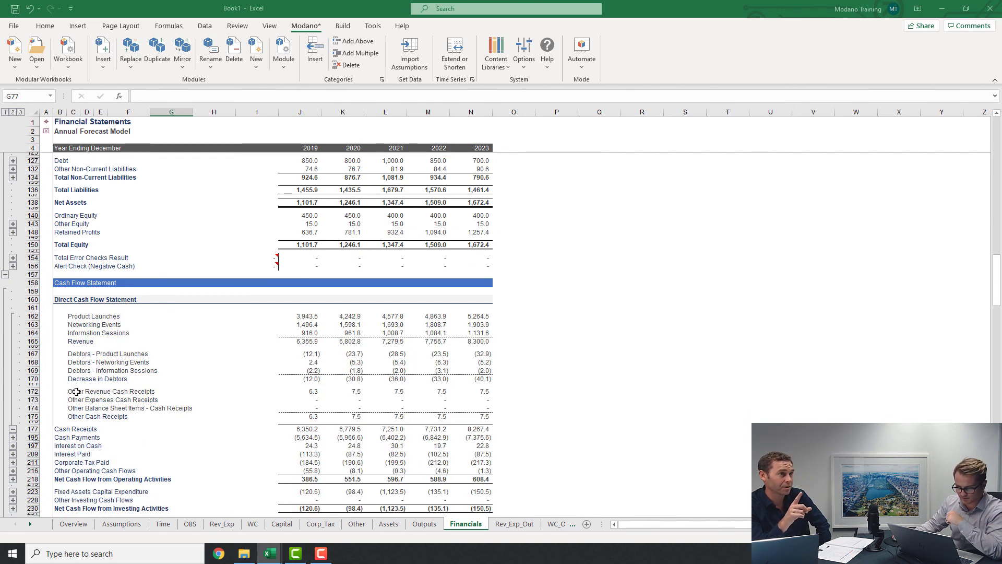
{"action": "left_click_drag", "start_coordinate": [73, 392], "coordinate": [74, 406]}
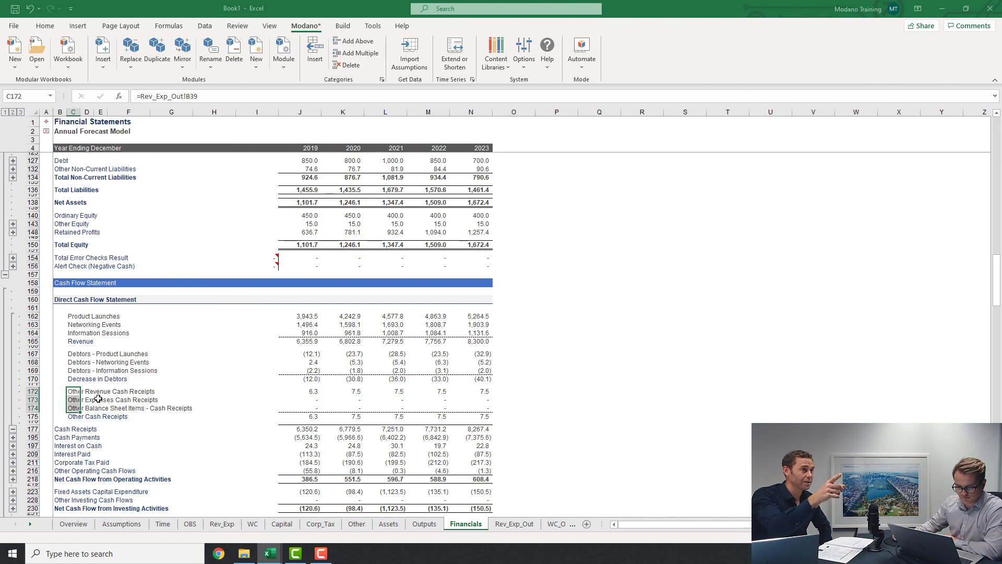
{"action": "left_click", "coordinate": [317, 390]}
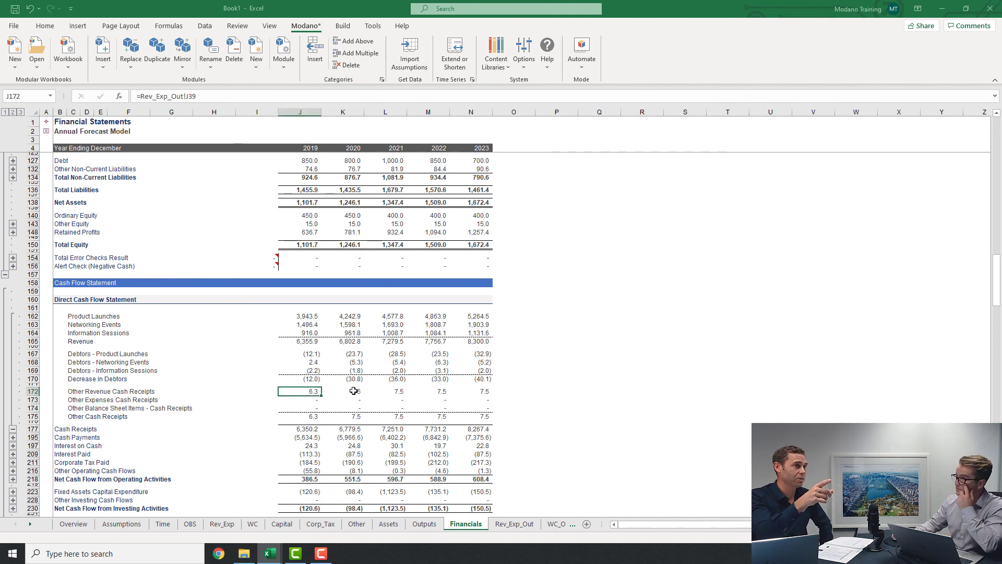
{"action": "left_click", "coordinate": [313, 400]}
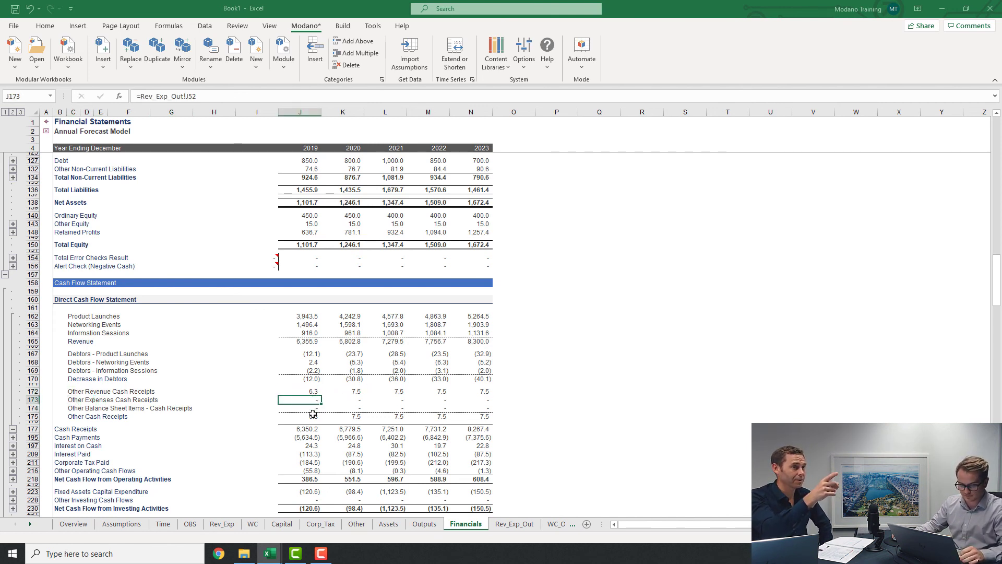
{"action": "left_click", "coordinate": [314, 407]}
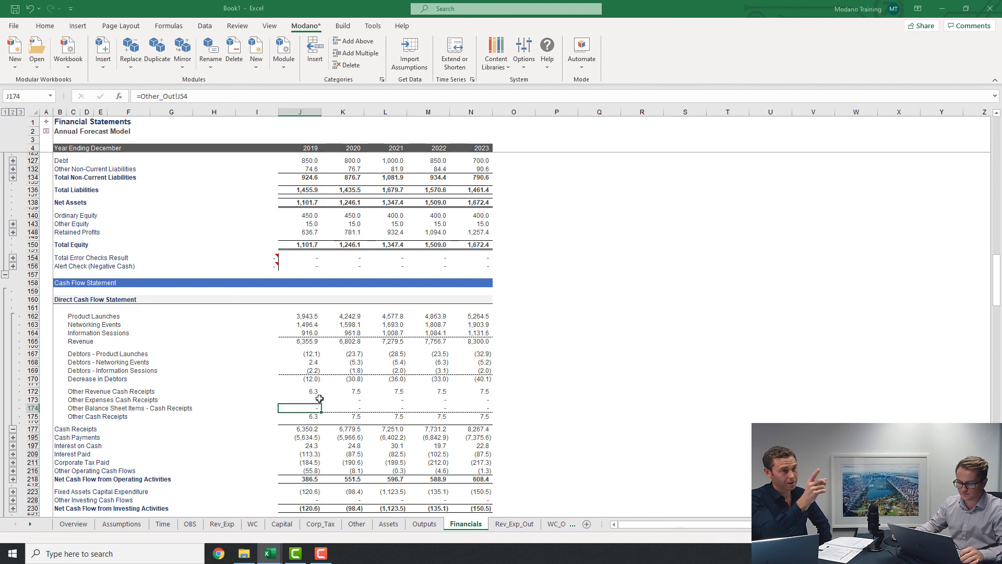
Trace the 2019 Other Balance Sheet Items cash receipts to the source sheet and examine which category cells its formula sums
{"action": "key", "text": "ctrl+bracketleft"}
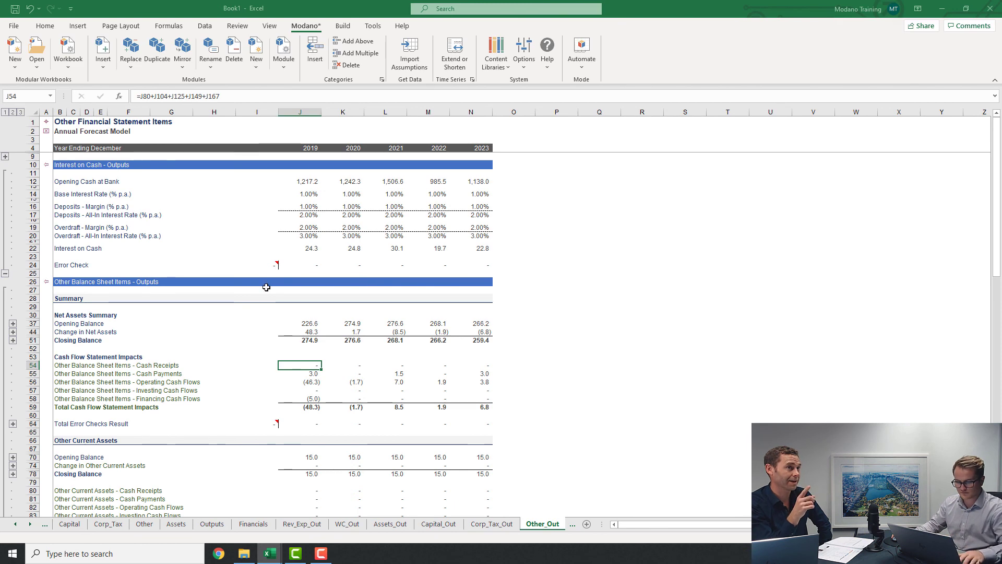
{"action": "scroll", "coordinate": [334, 352], "scroll_direction": "down", "scroll_amount": 5}
{"action": "key", "text": "F2"}
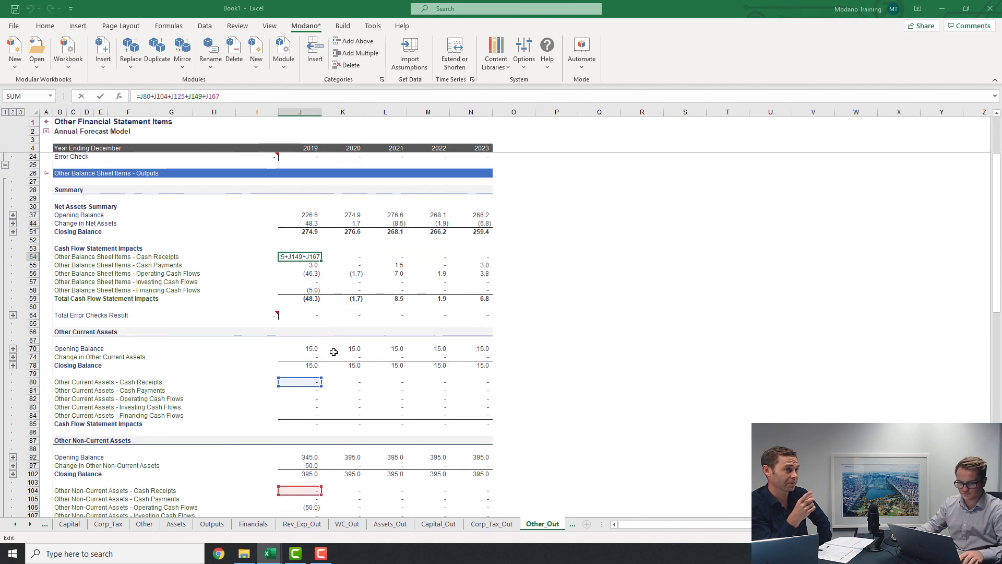
{"action": "scroll", "coordinate": [333, 352], "scroll_direction": "down", "scroll_amount": 2}
{"action": "scroll", "coordinate": [334, 352], "scroll_direction": "down", "scroll_amount": 3}
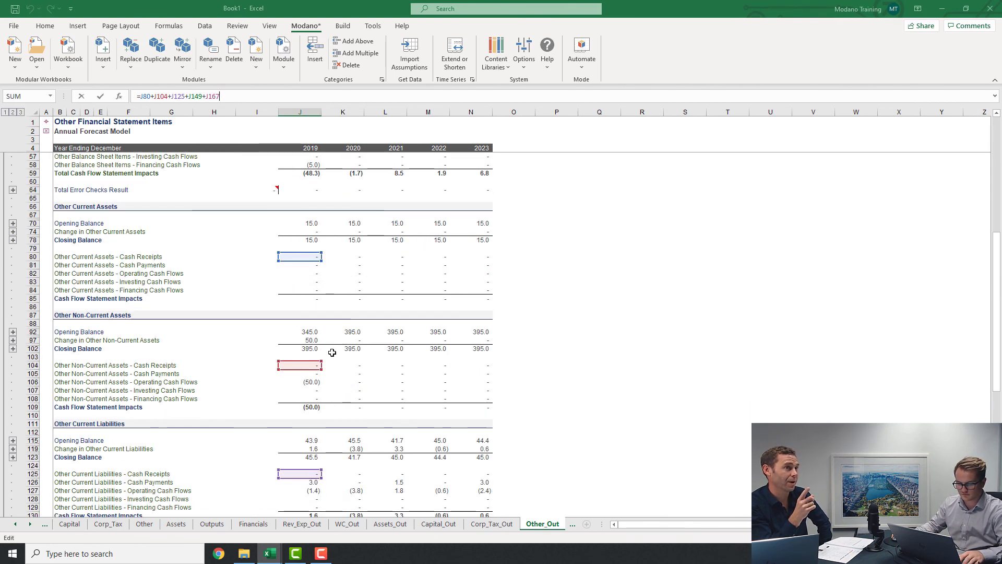
{"action": "scroll", "coordinate": [332, 352], "scroll_direction": "down", "scroll_amount": 6}
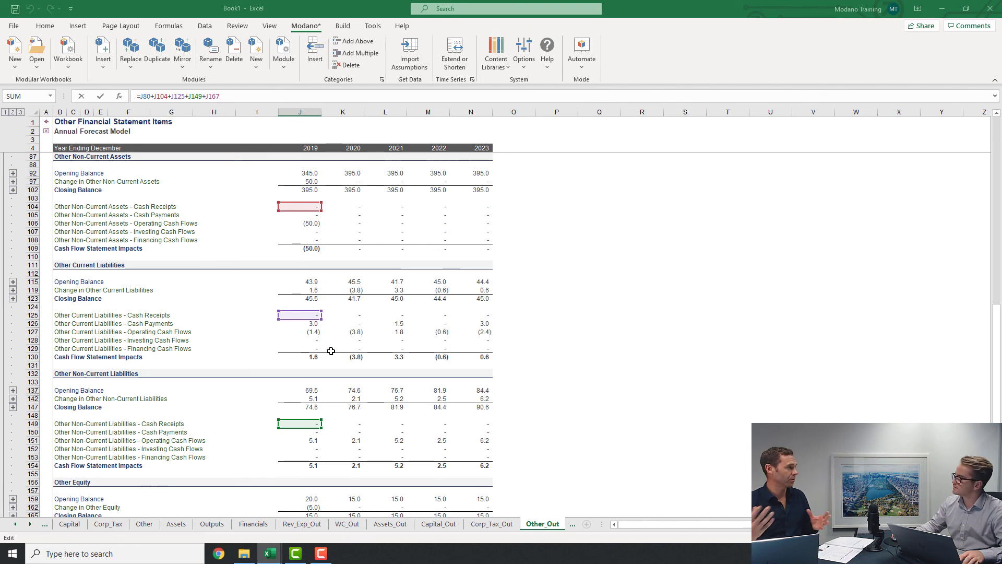
{"action": "key", "text": "Escape"}
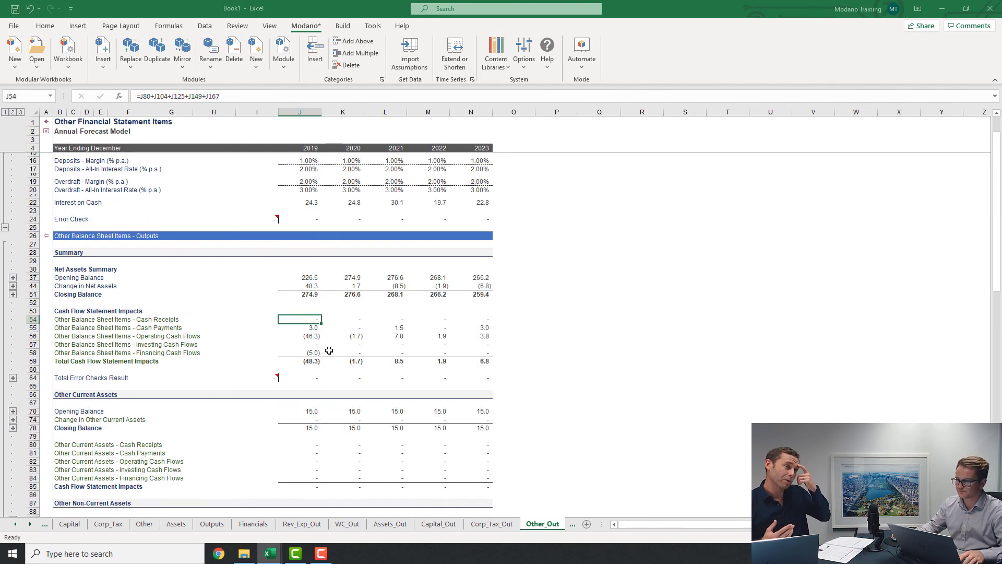
{"action": "scroll", "coordinate": [329, 351], "scroll_direction": "up", "scroll_amount": 1}
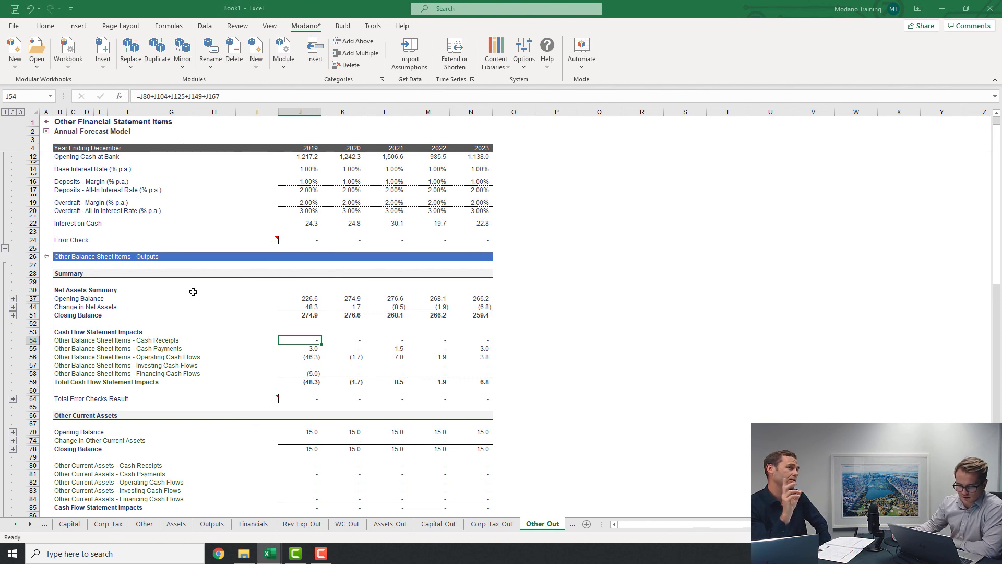
Examine the module links diagram for Other Balance Sheet Items in a maximized Project Manager window, leaving the links as they are
{"action": "left_click", "coordinate": [343, 25]}
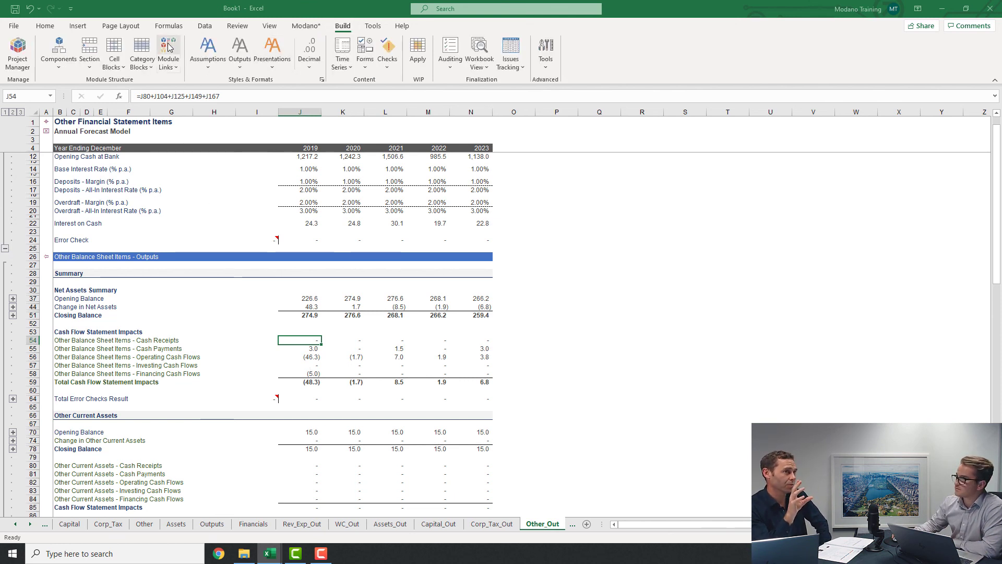
{"action": "left_click", "coordinate": [168, 52]}
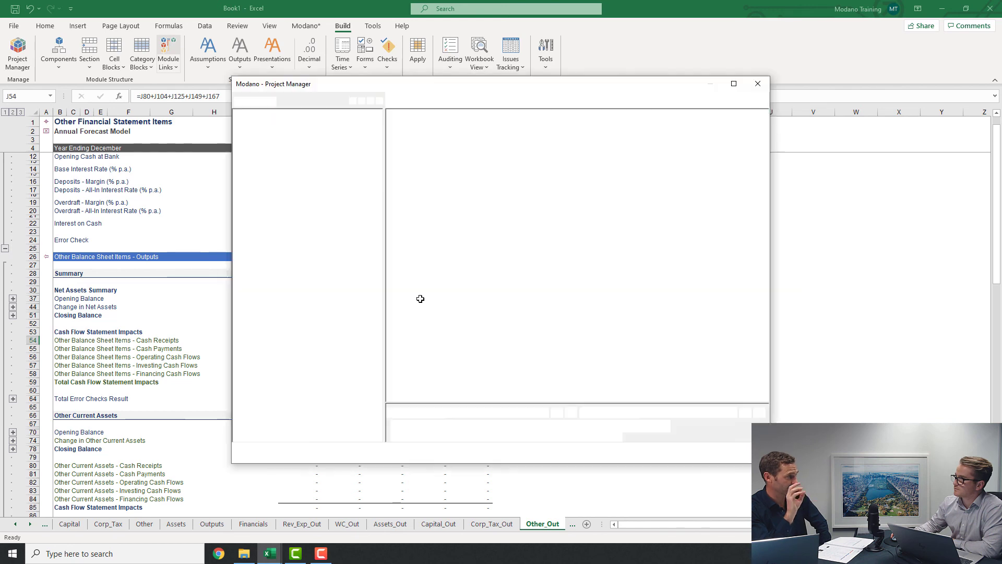
{"action": "left_click", "coordinate": [430, 425]}
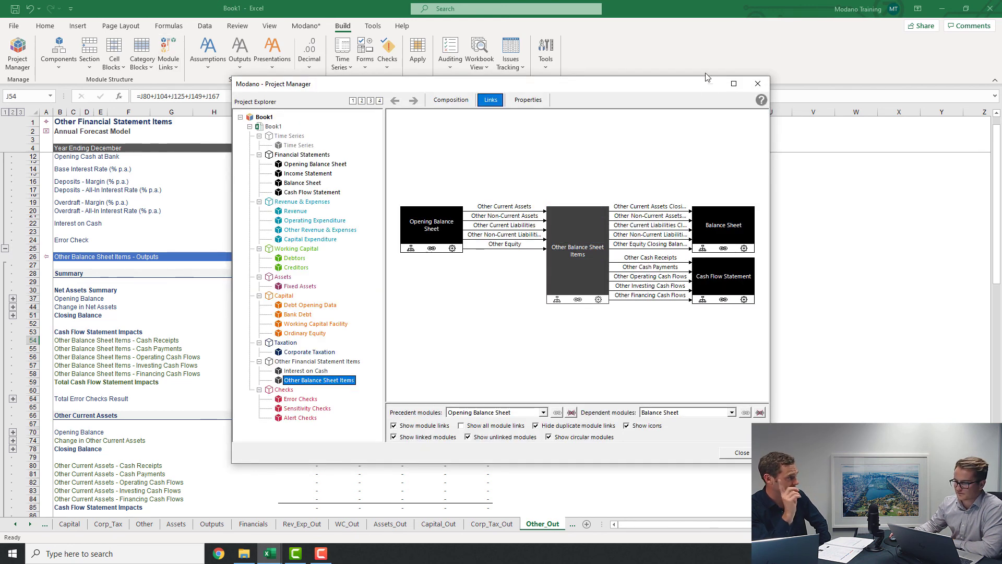
{"action": "left_click", "coordinate": [733, 84]}
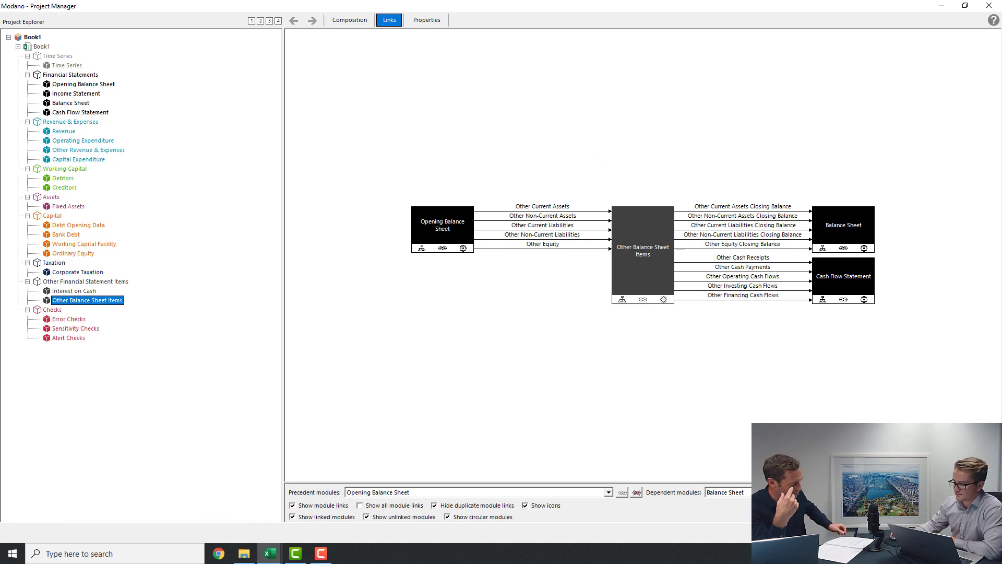
{"action": "left_click", "coordinate": [977, 533]}
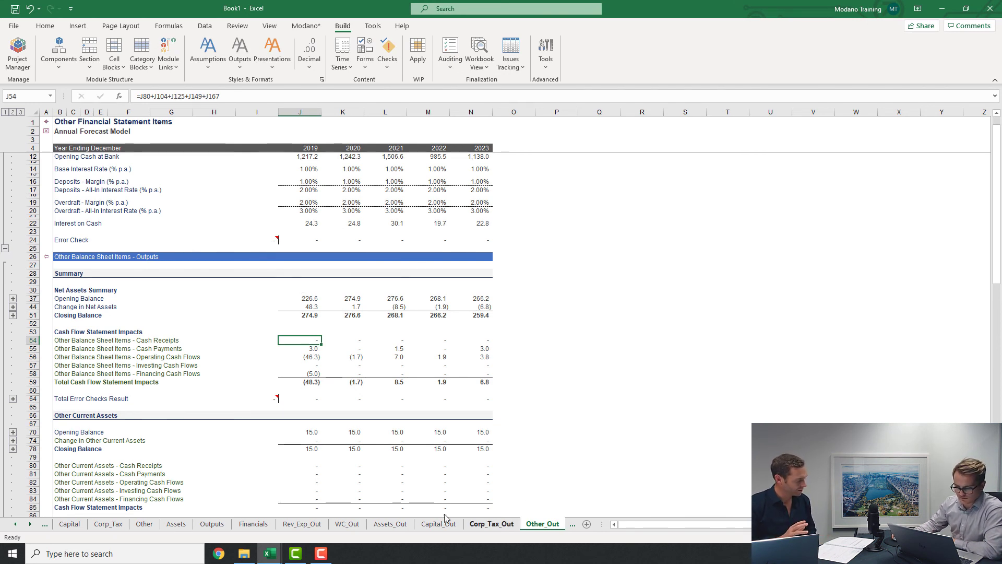
Return to the Financial Statements from the table of contents and review the Income Statement and Balance Sheet
{"action": "left_click", "coordinate": [47, 122]}
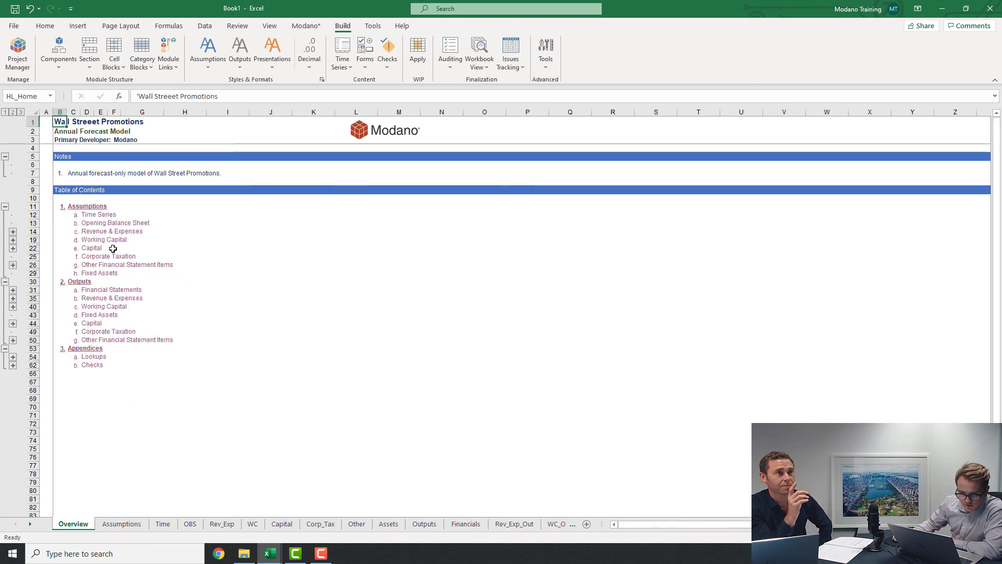
{"action": "left_click", "coordinate": [112, 290]}
{"action": "scroll", "coordinate": [280, 264], "scroll_direction": "up", "scroll_amount": 2}
{"action": "scroll", "coordinate": [319, 272], "scroll_direction": "up", "scroll_amount": 10}
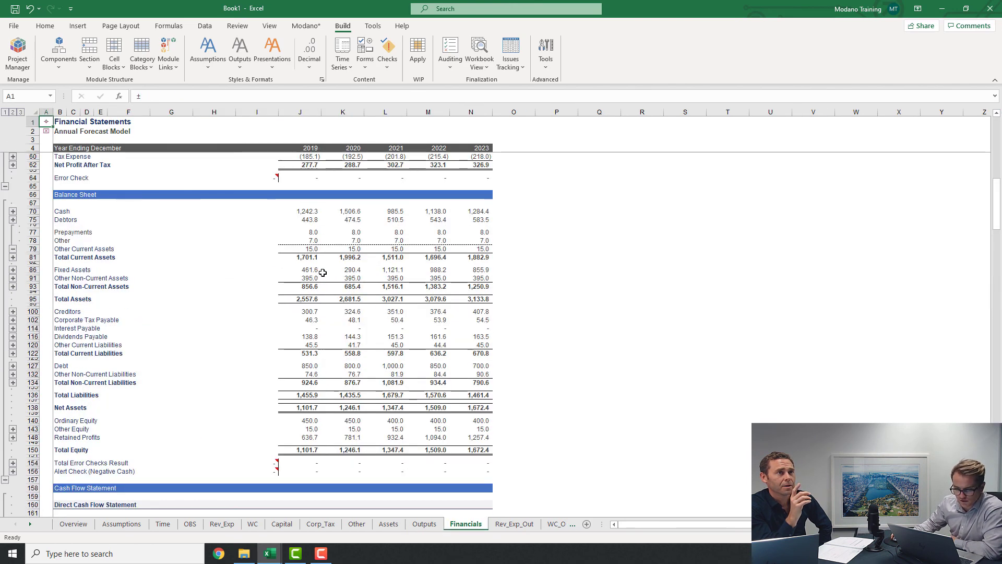
{"action": "left_click", "coordinate": [310, 307]}
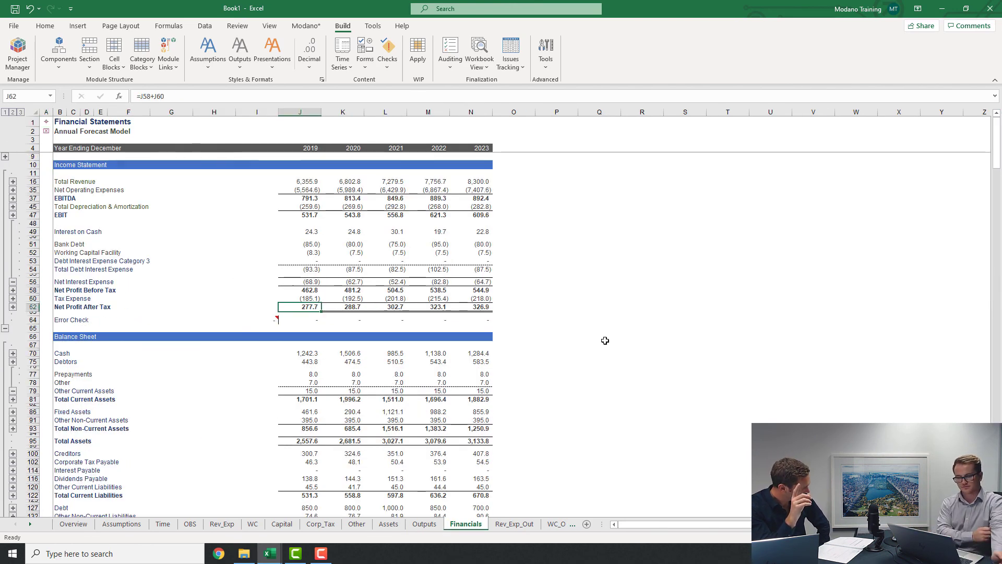
{"action": "scroll", "coordinate": [470, 349], "scroll_direction": "down", "scroll_amount": 6}
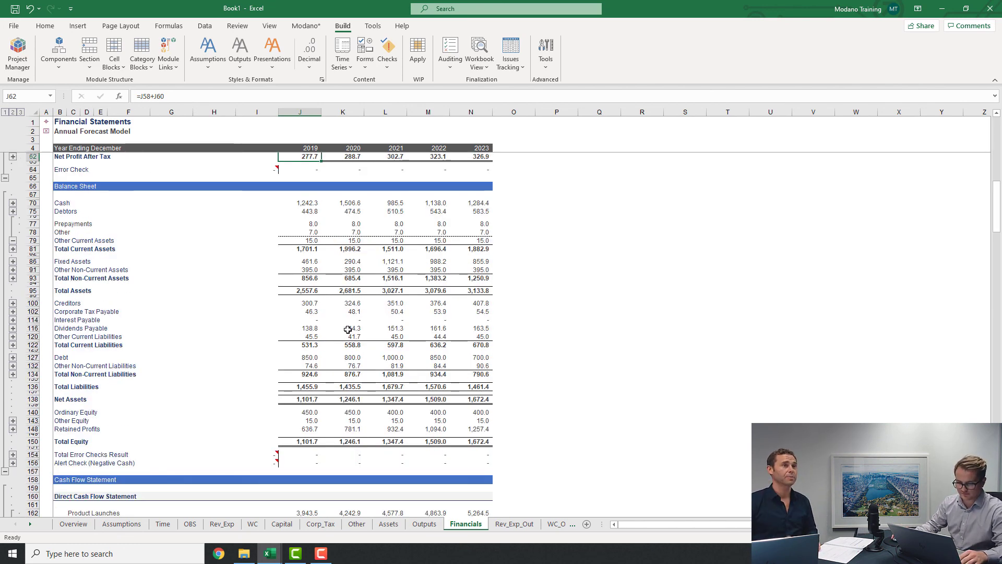
{"action": "scroll", "coordinate": [325, 287], "scroll_direction": "up", "scroll_amount": 6}
Insert the Financial Statements Summary Dashboard (Chart of Accounts 1) module into the model
{"action": "left_click", "coordinate": [305, 26]}
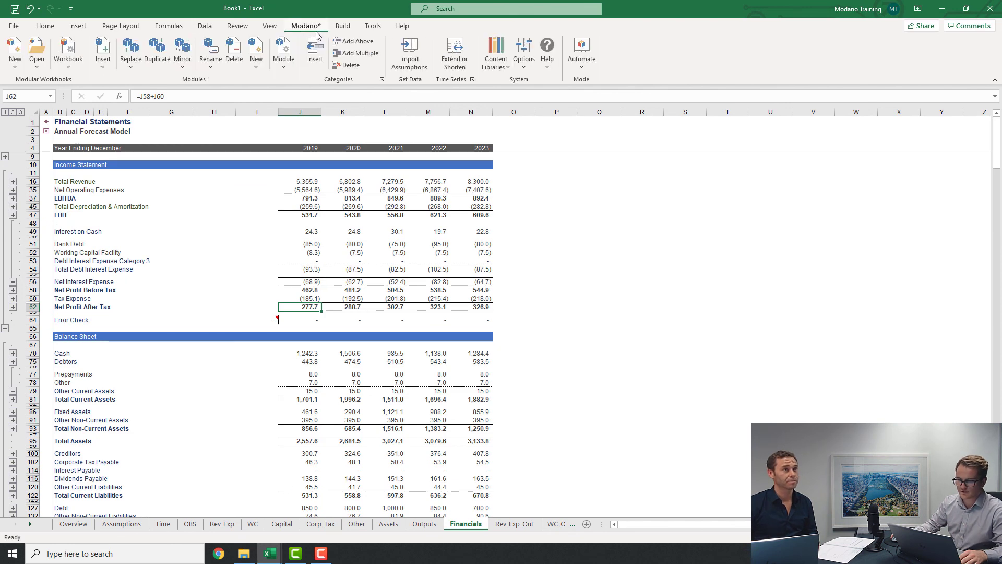
{"action": "left_click", "coordinate": [103, 53]}
{"action": "left_click", "coordinate": [123, 86]}
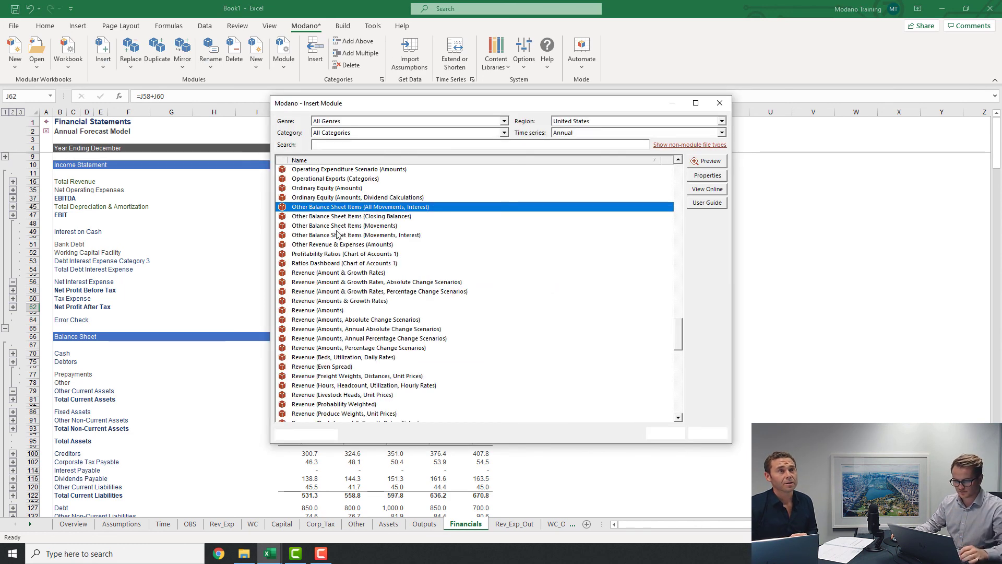
{"action": "scroll", "coordinate": [372, 219], "scroll_direction": "up", "scroll_amount": 3}
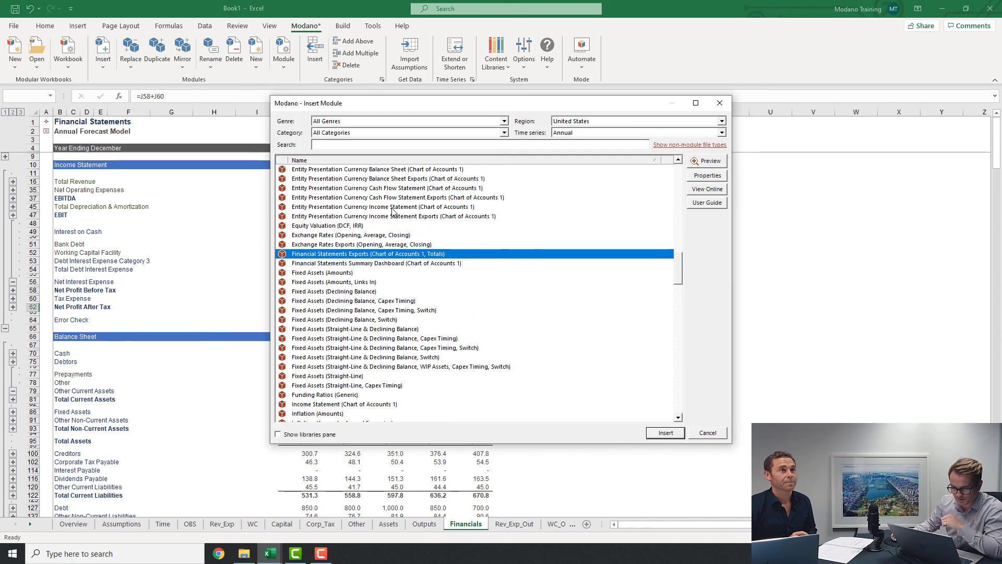
{"action": "left_click", "coordinate": [358, 264]}
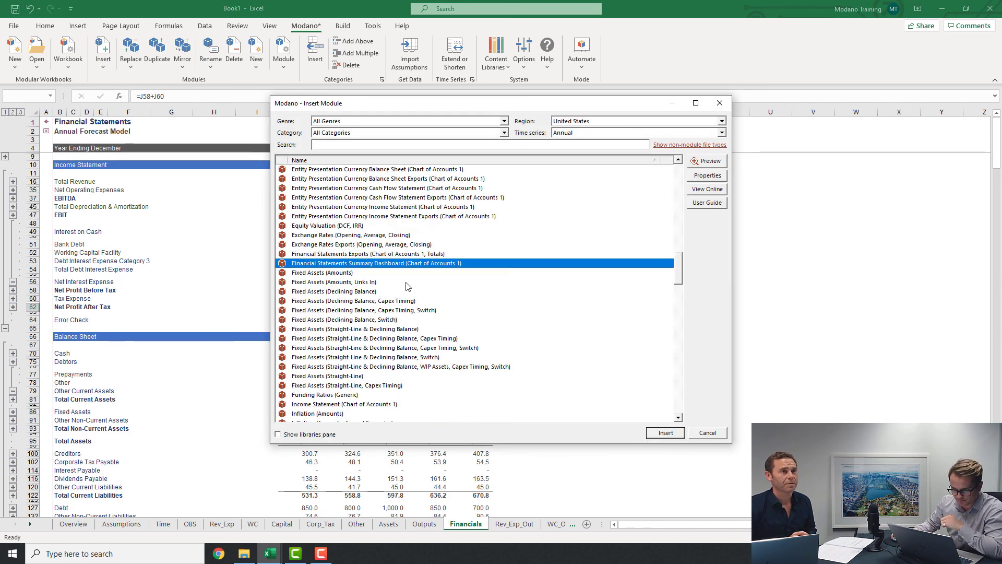
{"action": "left_click", "coordinate": [667, 434]}
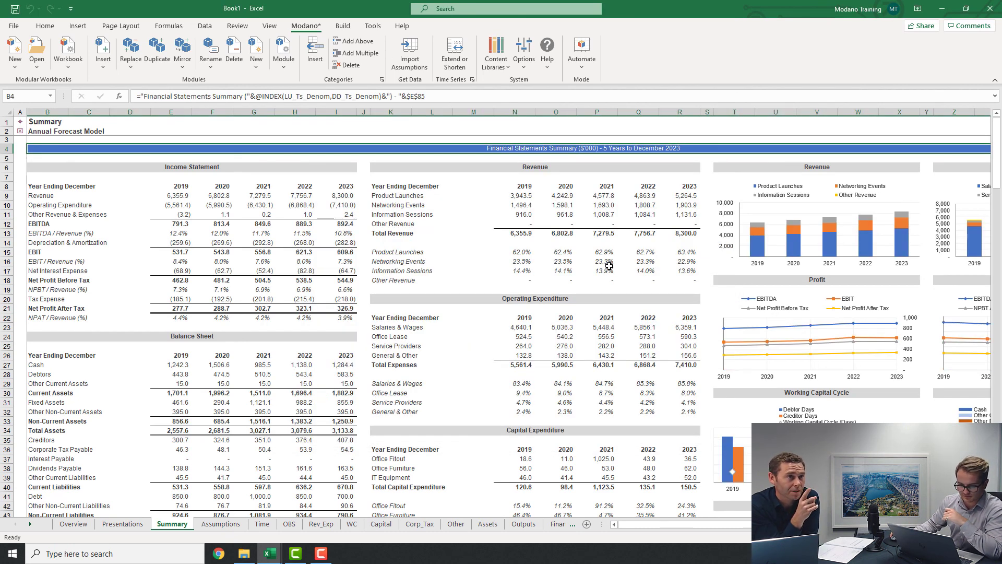
Check the 2019 Net Assets on the Summary dashboard and preview how the sheet prints
{"action": "scroll", "coordinate": [290, 367], "scroll_direction": "down", "scroll_amount": 4}
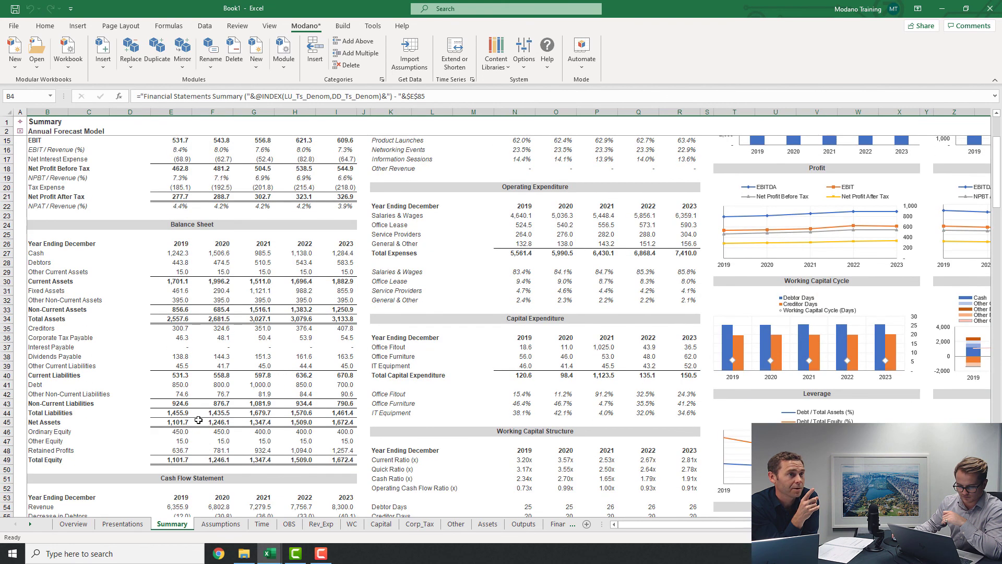
{"action": "left_click", "coordinate": [177, 423]}
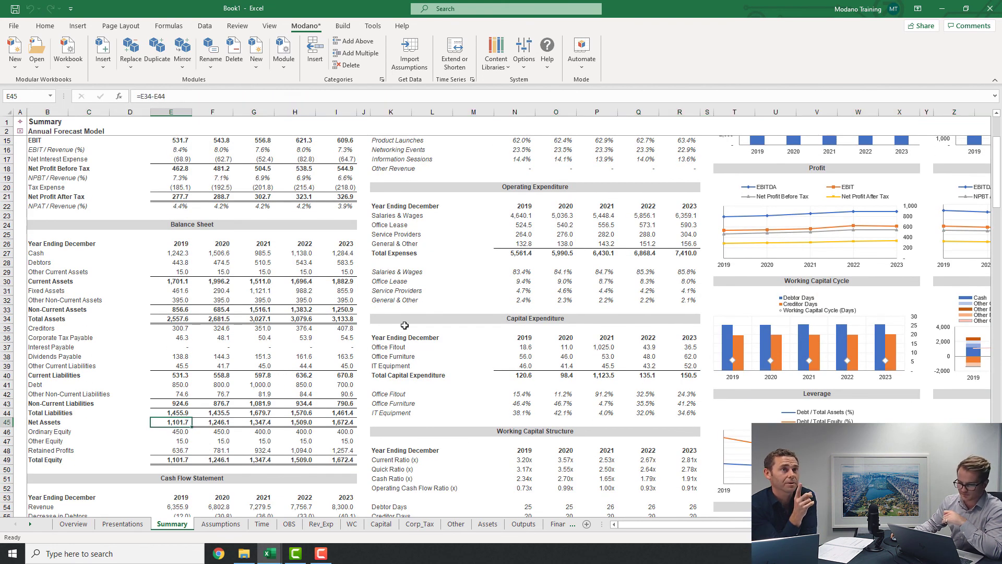
{"action": "scroll", "coordinate": [405, 325], "scroll_direction": "up", "scroll_amount": 4}
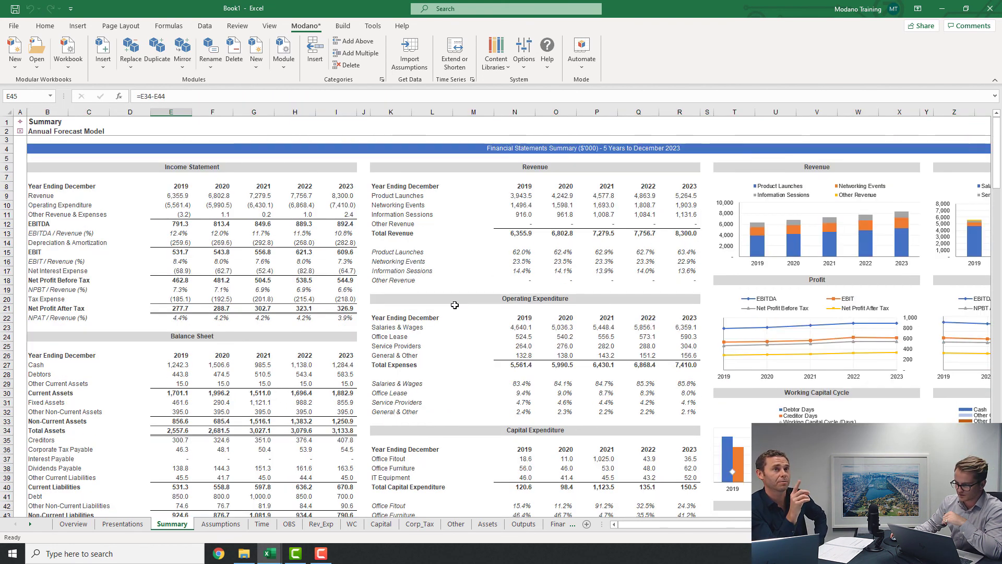
{"action": "left_click", "coordinate": [11, 26]}
{"action": "left_click", "coordinate": [47, 187]}
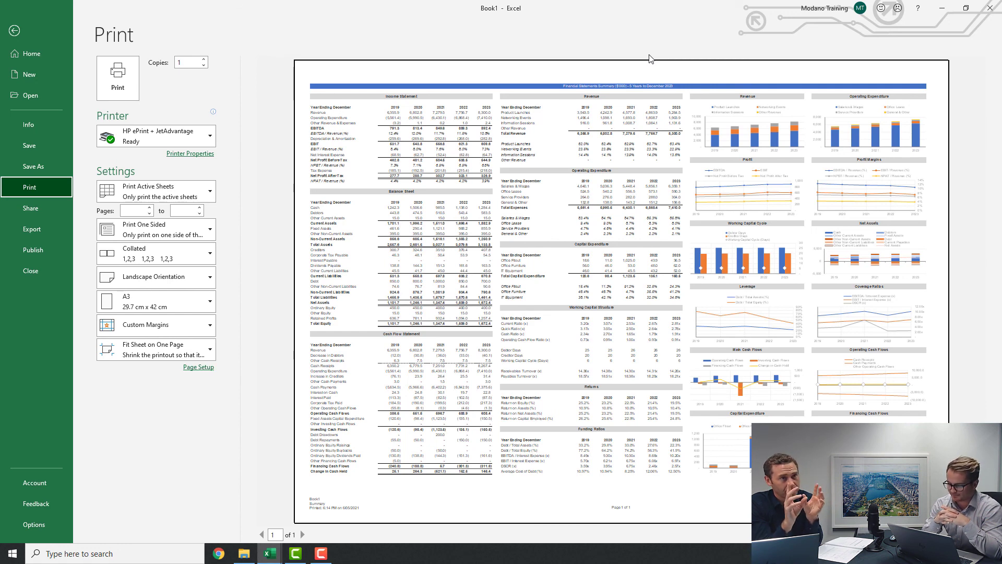
{"action": "key", "text": "Escape"}
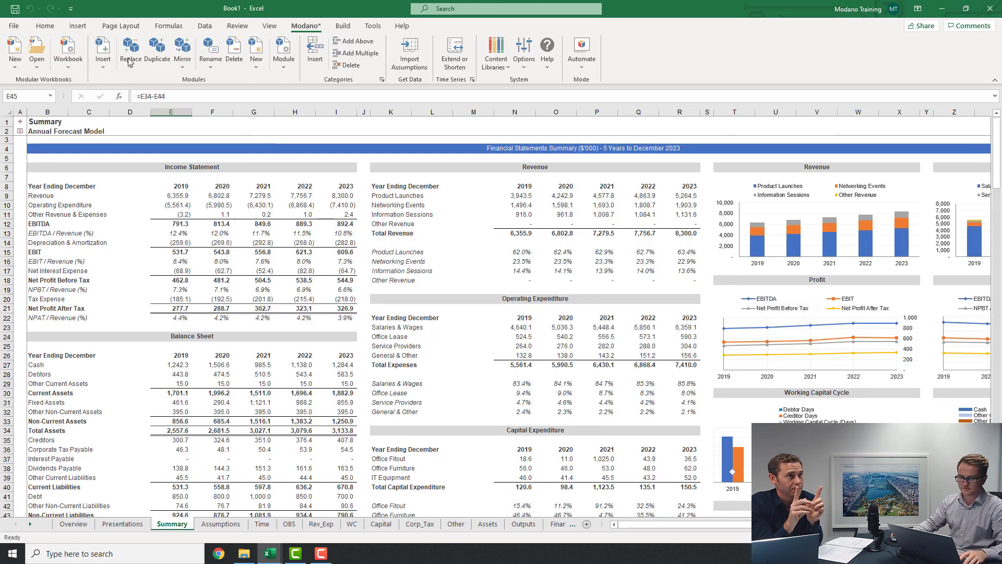
Start a new workbook from the Generic Financial Model (Chart of Accounts 1) dynamic template, using the summary view of the template list
{"action": "left_click", "coordinate": [15, 49]}
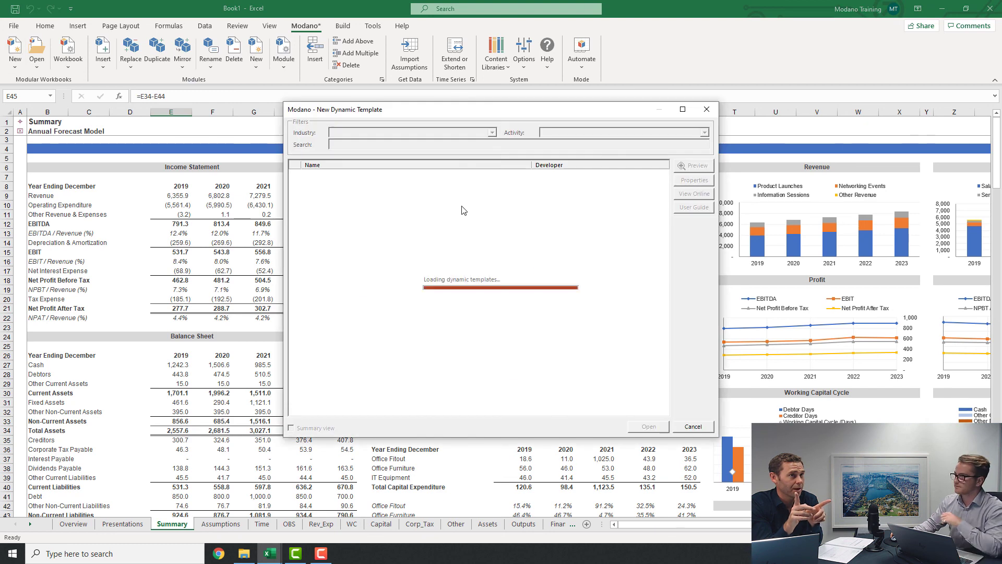
{"action": "scroll", "coordinate": [439, 302], "scroll_direction": "up", "scroll_amount": 15}
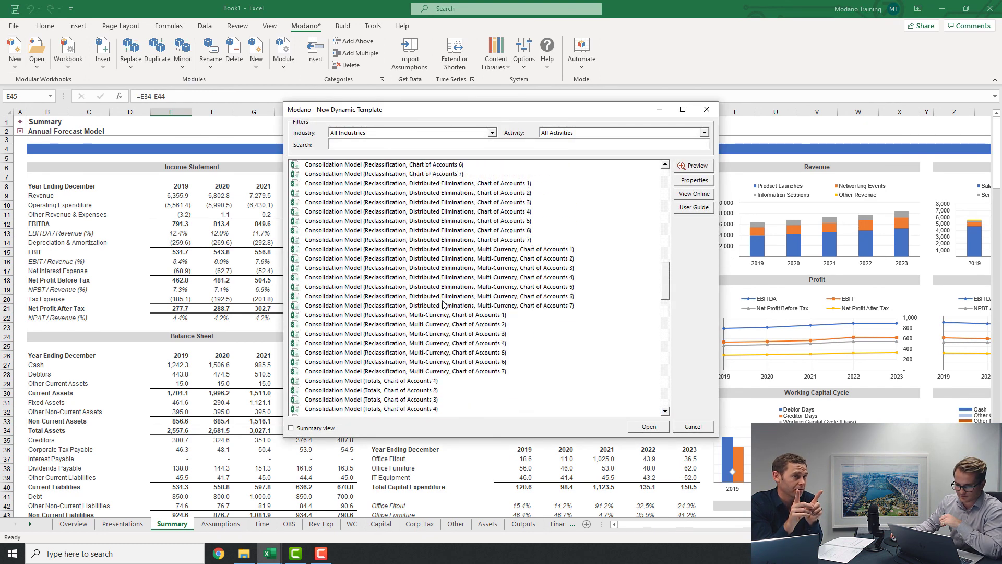
{"action": "left_click", "coordinate": [291, 428]}
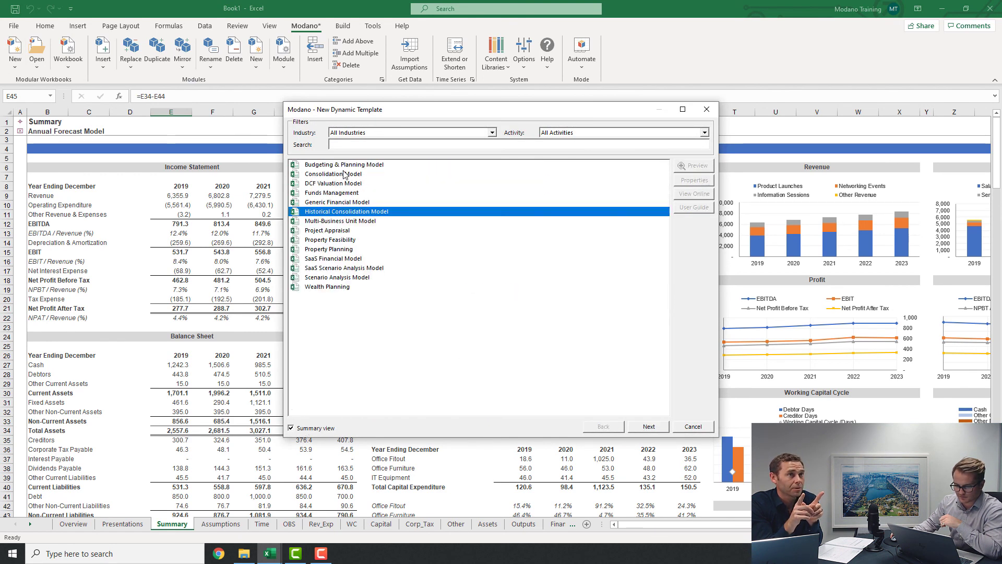
{"action": "left_click", "coordinate": [354, 202]}
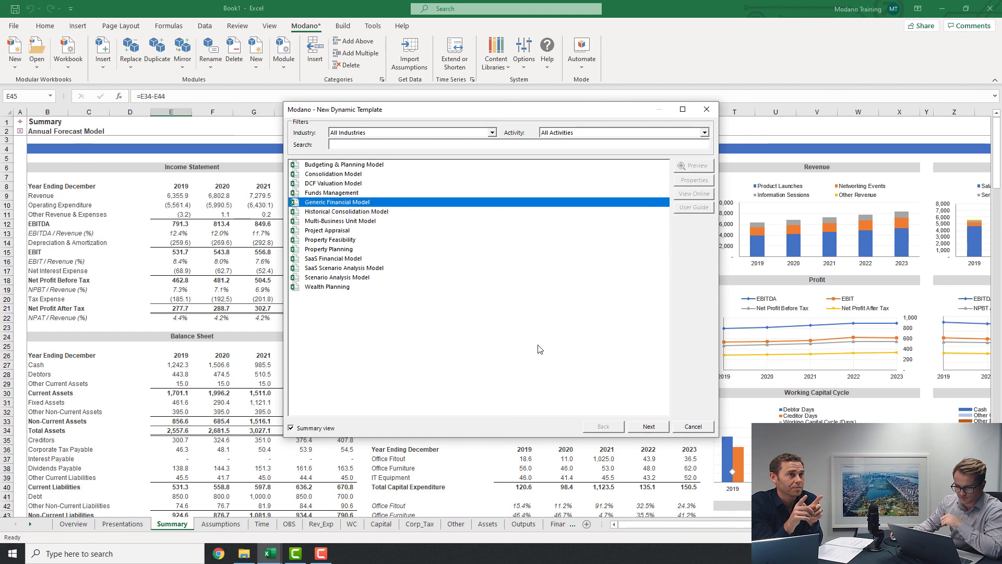
{"action": "left_click", "coordinate": [645, 427]}
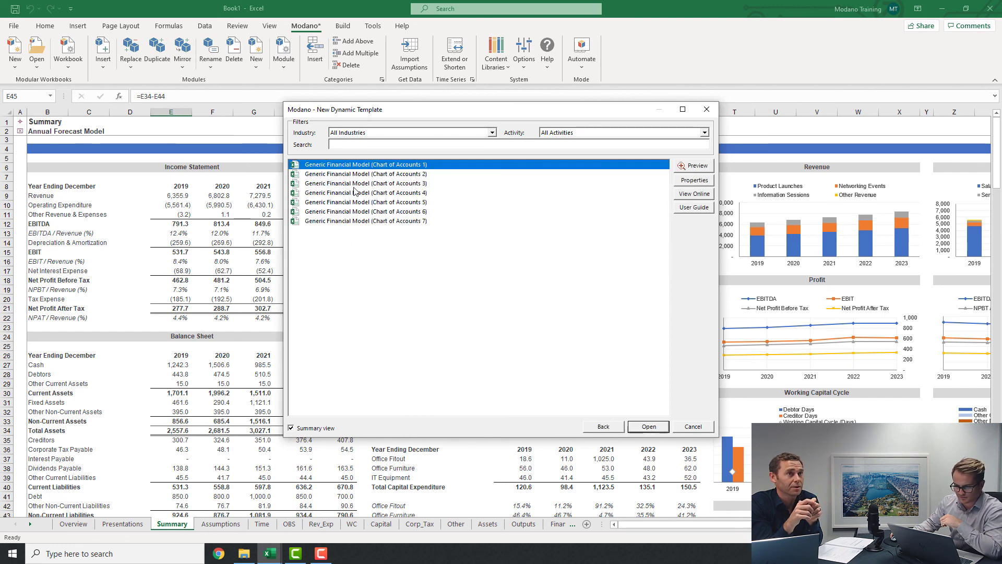
{"action": "left_click", "coordinate": [642, 428]}
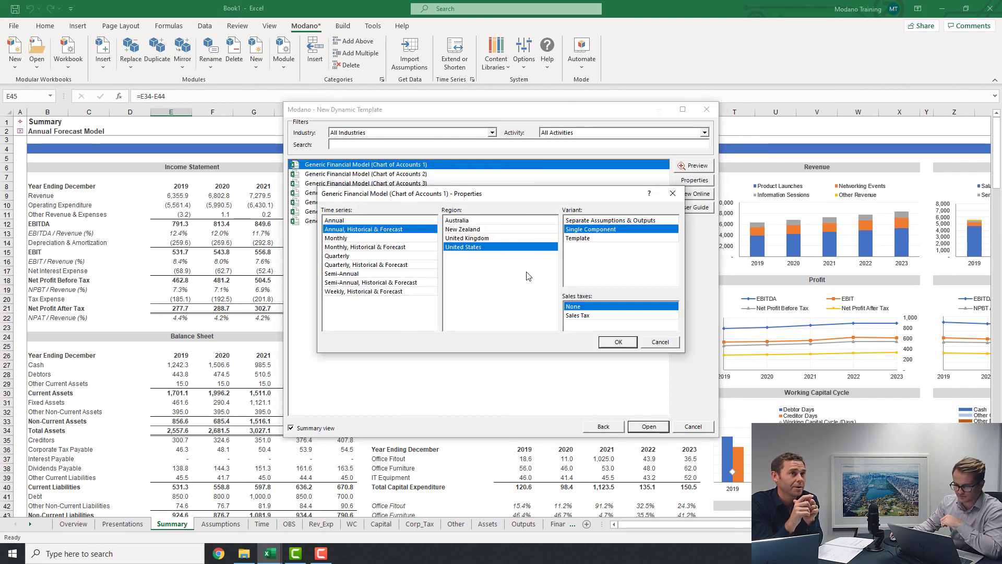
Open the template with the Annual time series, United States region and Separate Assumptions & Outputs variant
{"action": "left_click", "coordinate": [359, 220]}
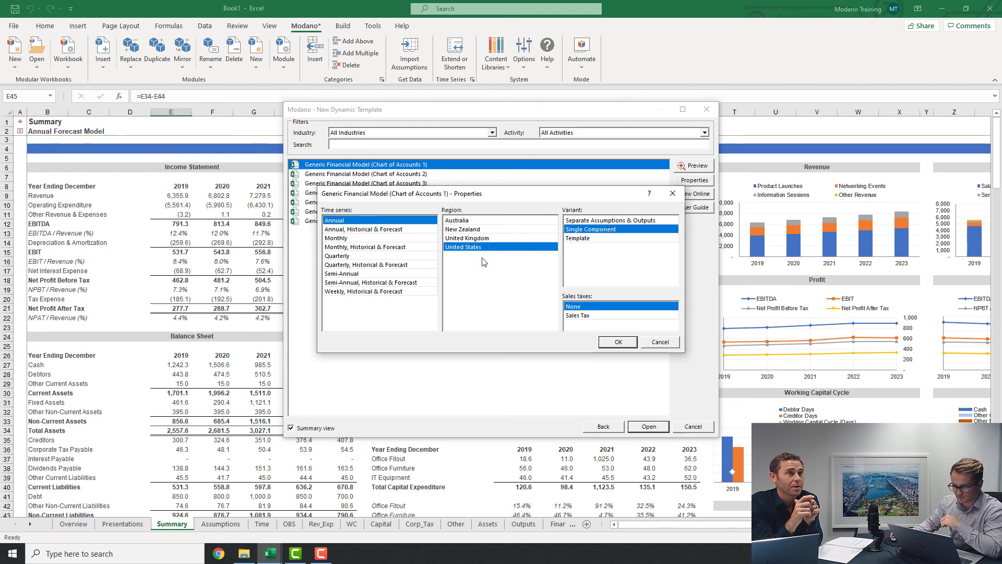
{"action": "left_click", "coordinate": [597, 220]}
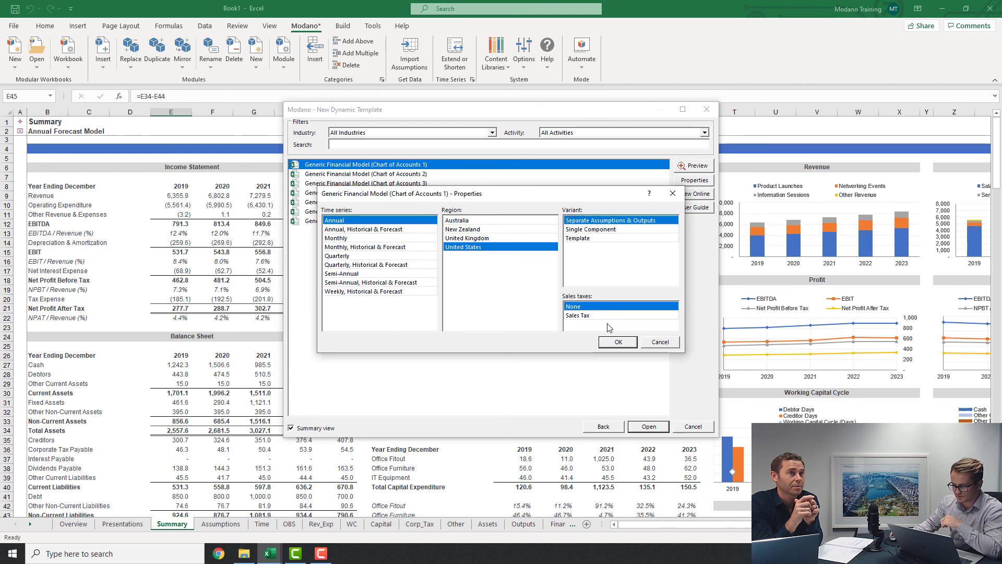
{"action": "left_click", "coordinate": [617, 341]}
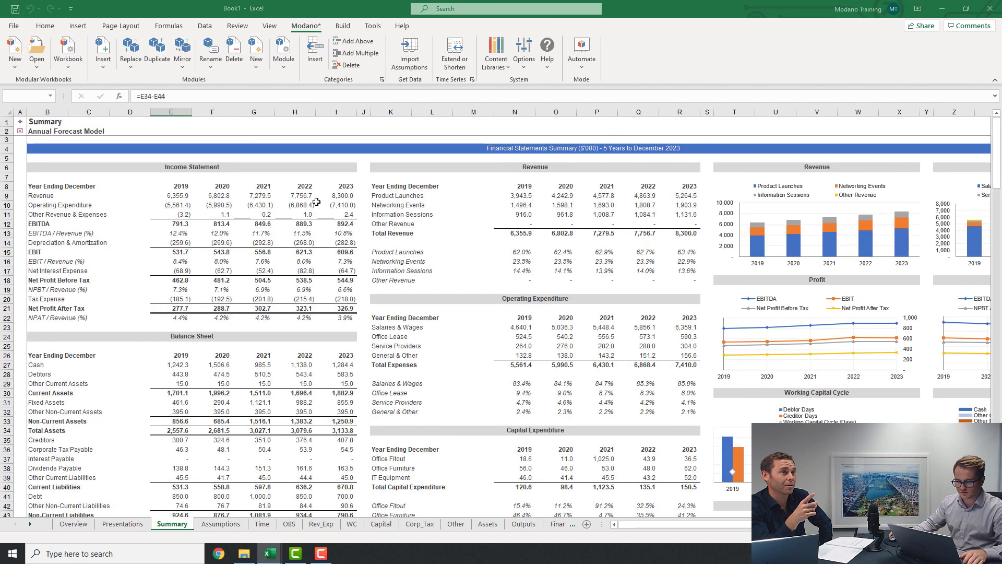
Compare the Book1 table of contents with the template's, then open the template's Opening Balance Sheet
{"action": "left_click", "coordinate": [20, 123]}
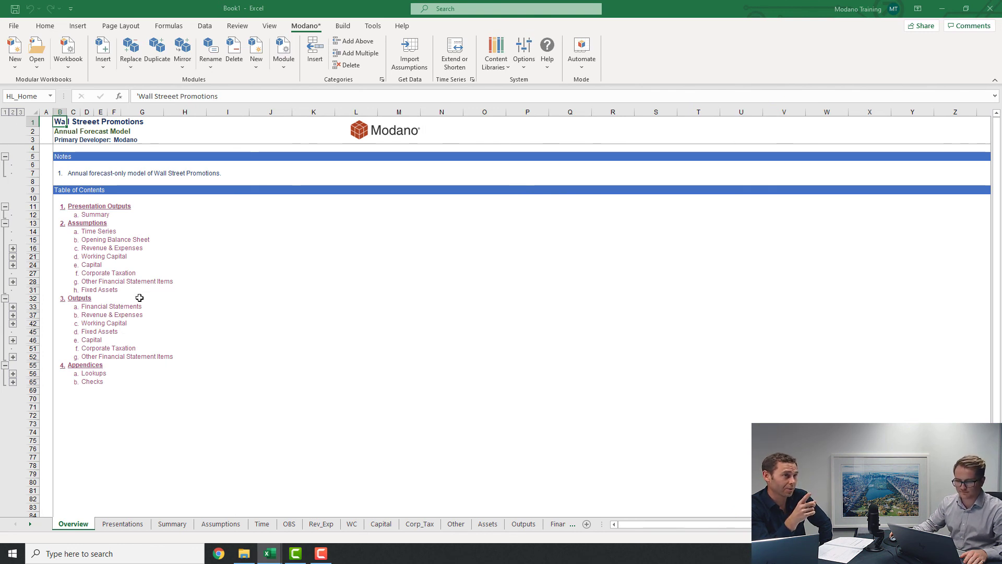
{"action": "key", "text": "alt+Tab"}
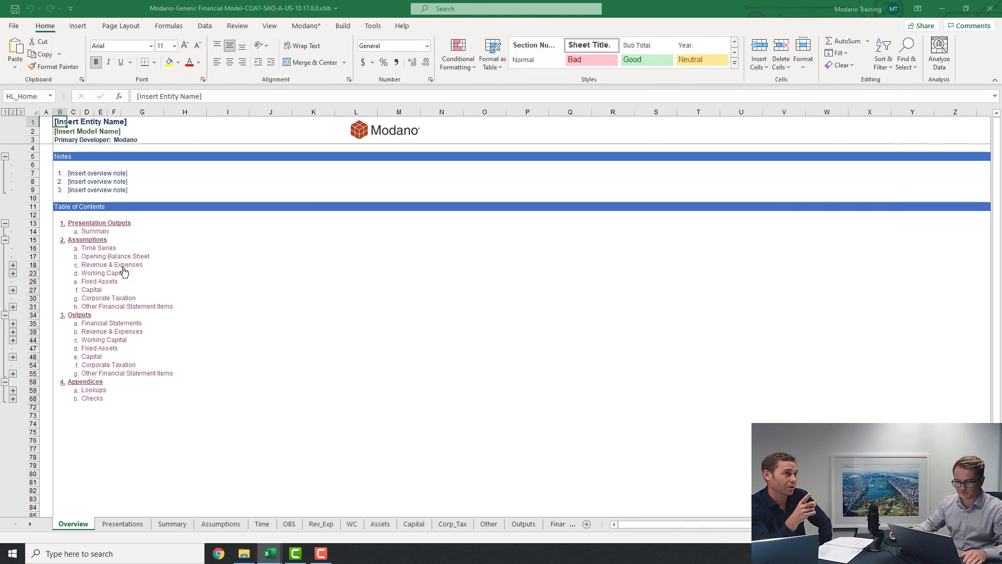
{"action": "left_click", "coordinate": [127, 256]}
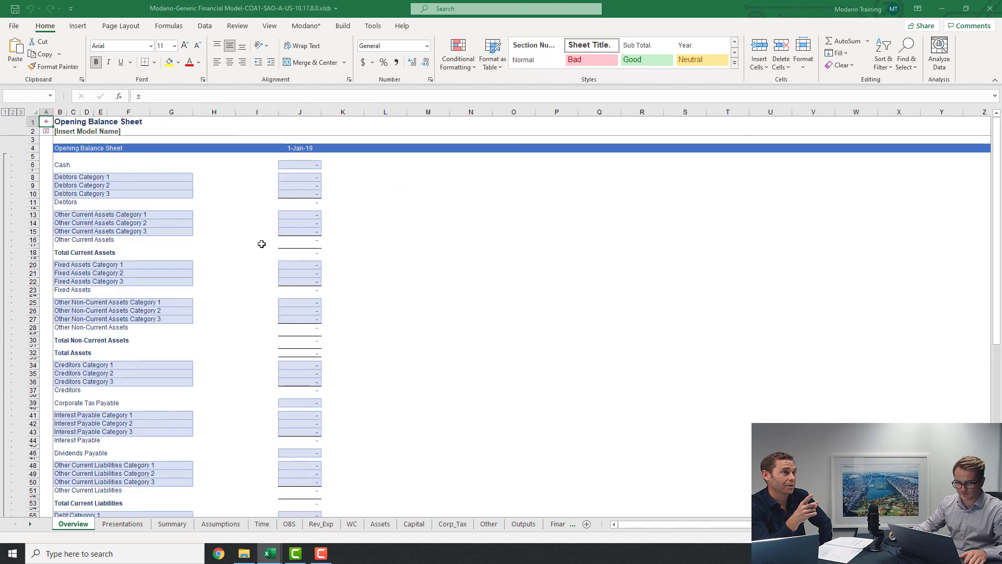
Begin importing opening balance sheet assumptions from Cash, choosing the Modano-Generic Financial Model workbook as source, and preview the account mapping
{"action": "left_click", "coordinate": [297, 167]}
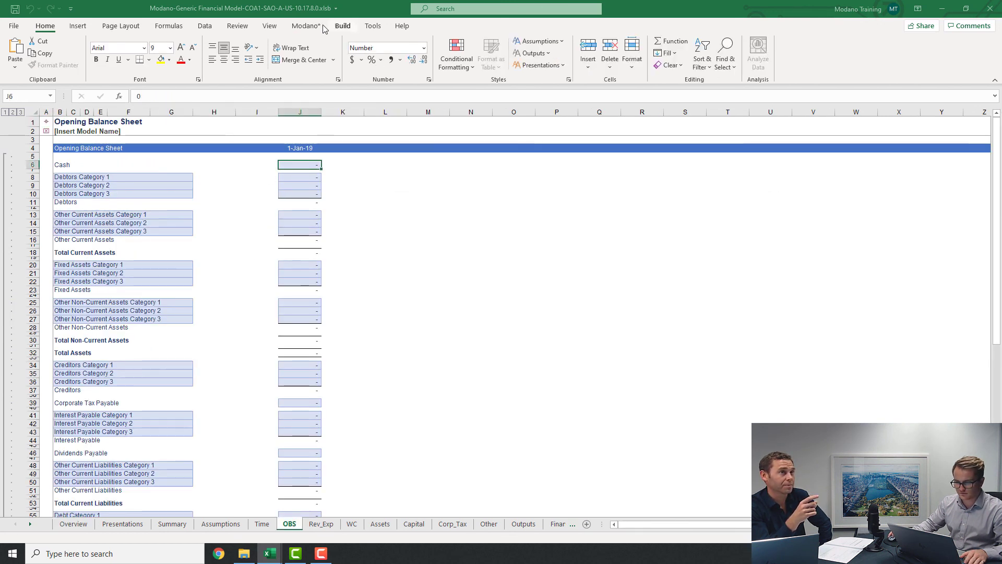
{"action": "left_click", "coordinate": [306, 25]}
{"action": "left_click", "coordinate": [421, 58]}
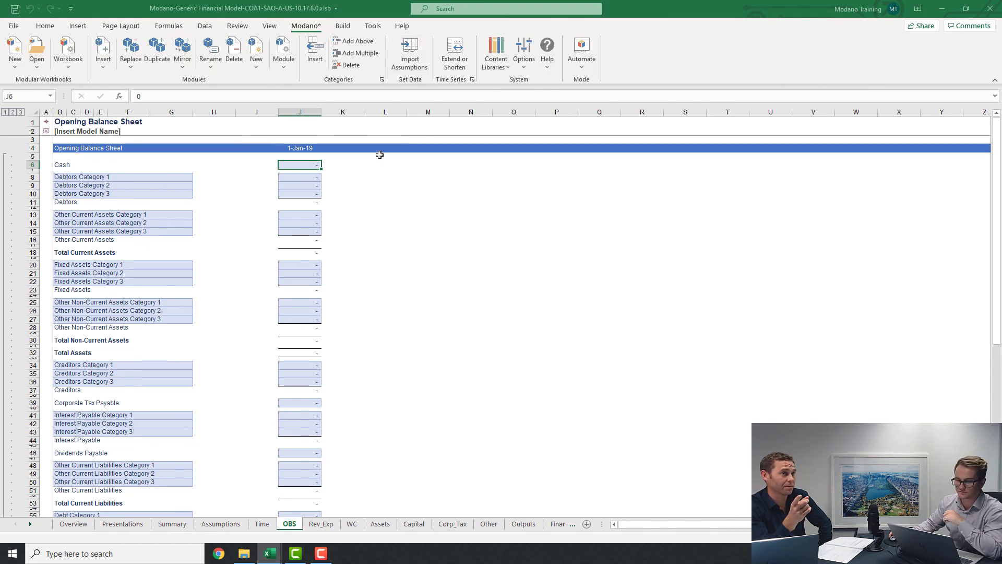
{"action": "left_click", "coordinate": [614, 428]}
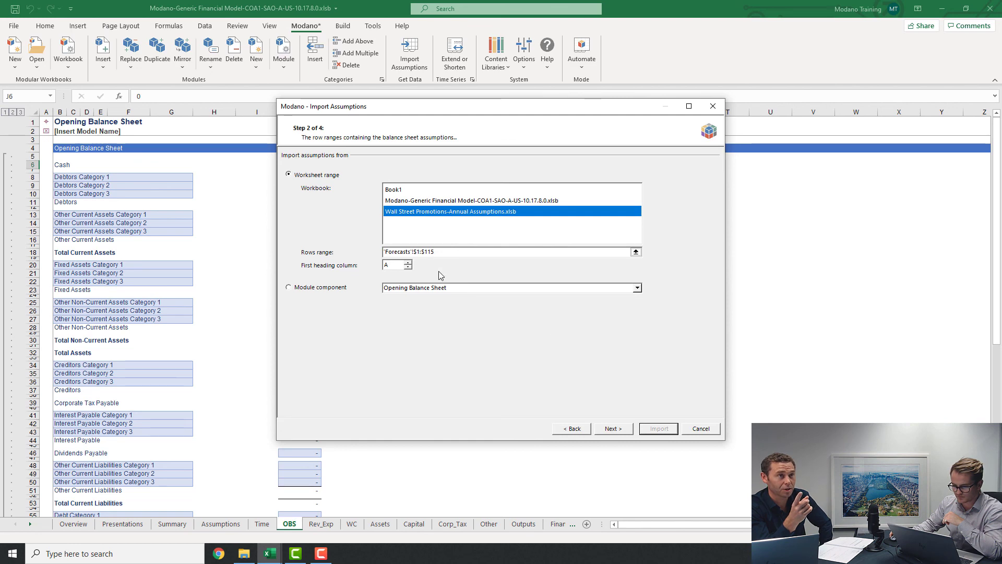
{"action": "left_click", "coordinate": [636, 252]}
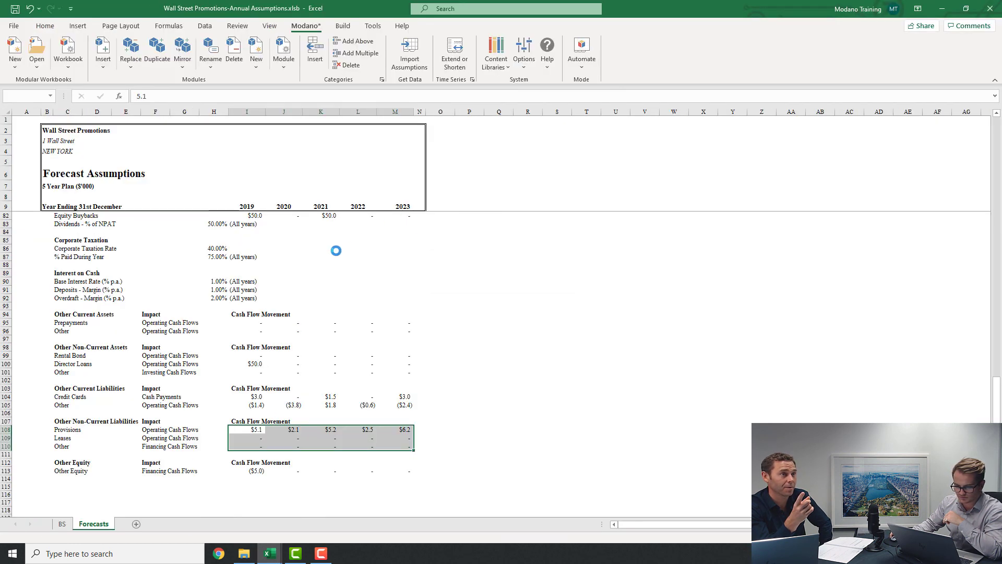
{"action": "key", "text": "Return"}
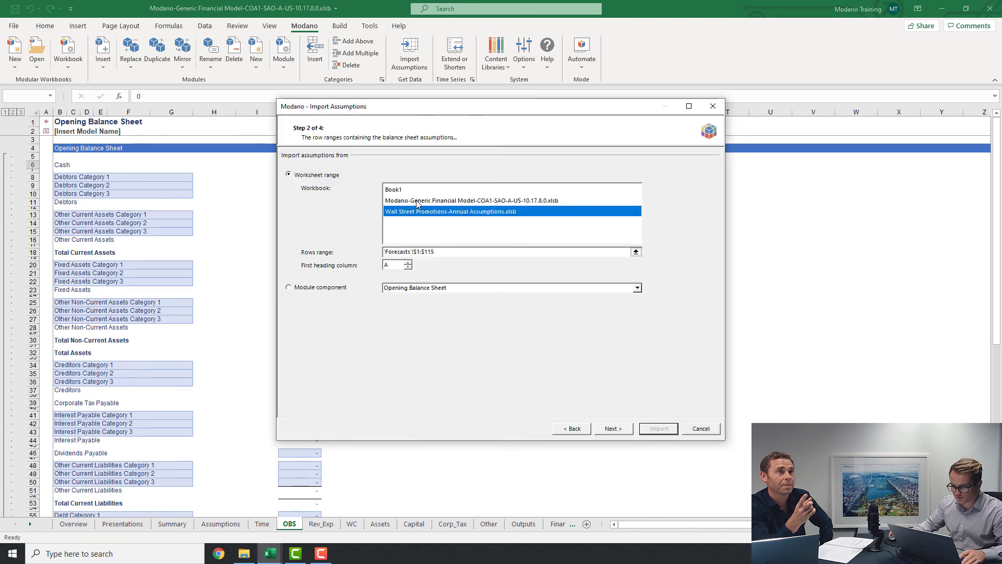
{"action": "left_click", "coordinate": [418, 201]}
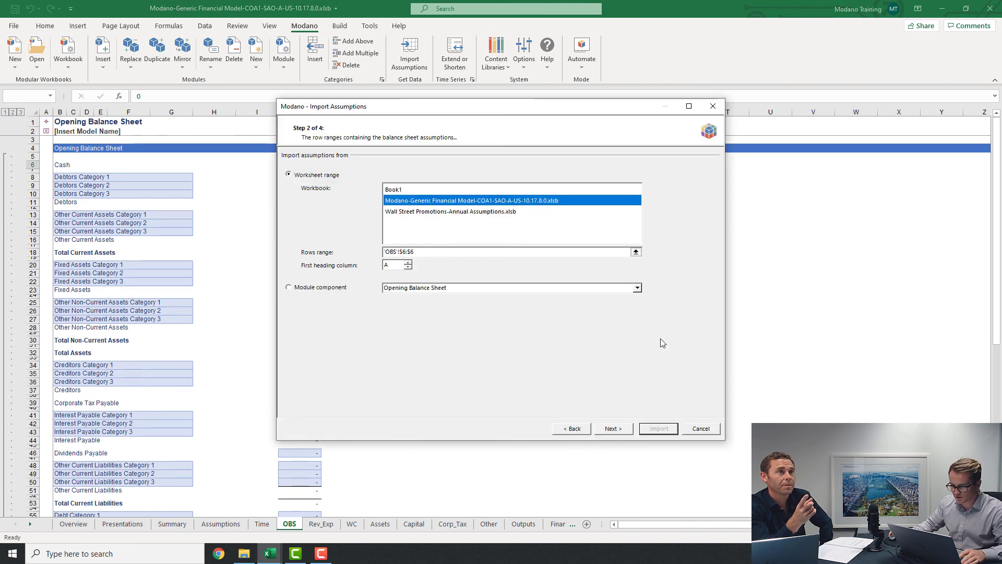
{"action": "left_click", "coordinate": [611, 429]}
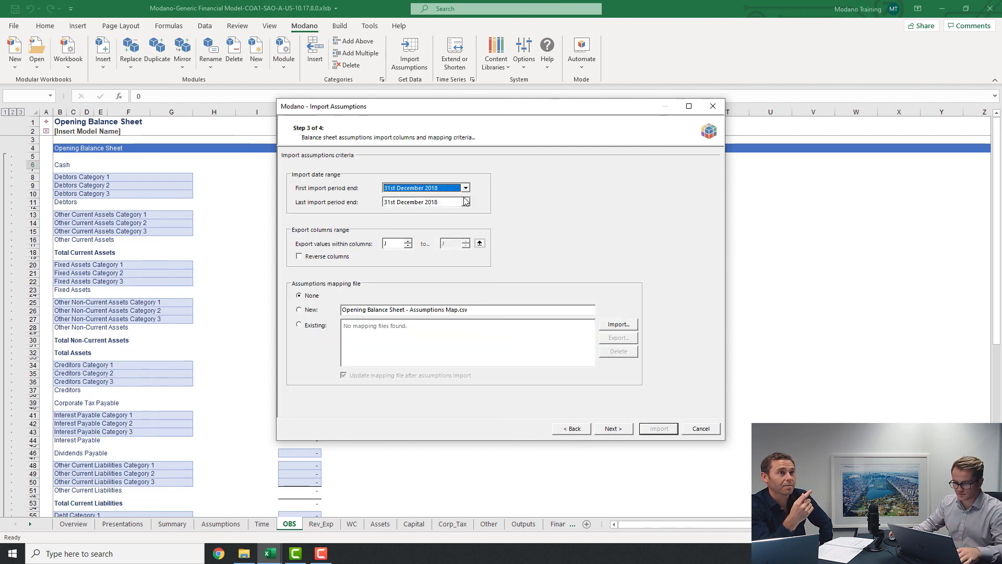
{"action": "left_click", "coordinate": [616, 430]}
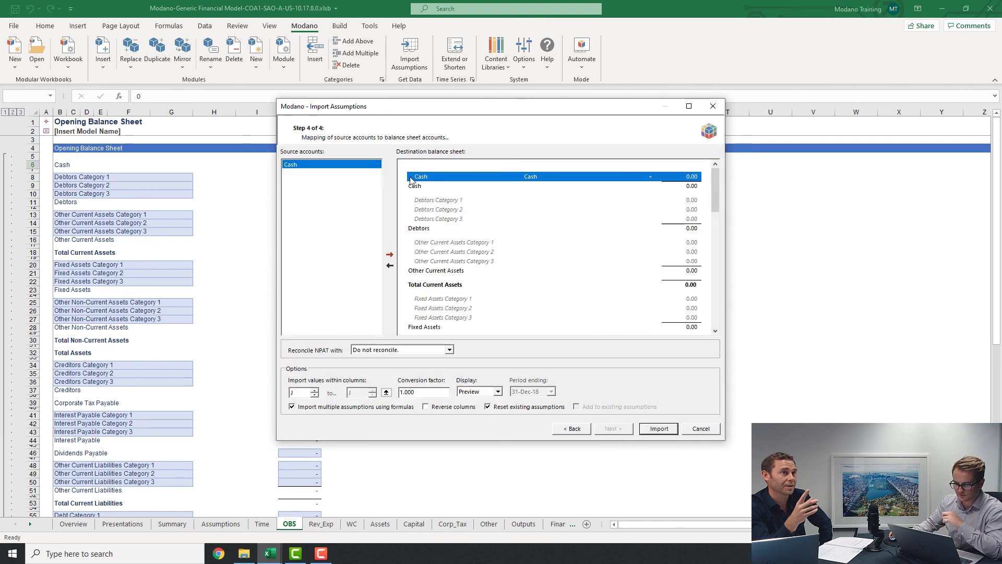
Extend the import rows range to the entire OBS sheet and preview the mapping of source accounts to the balance sheet
{"action": "left_click", "coordinate": [574, 430]}
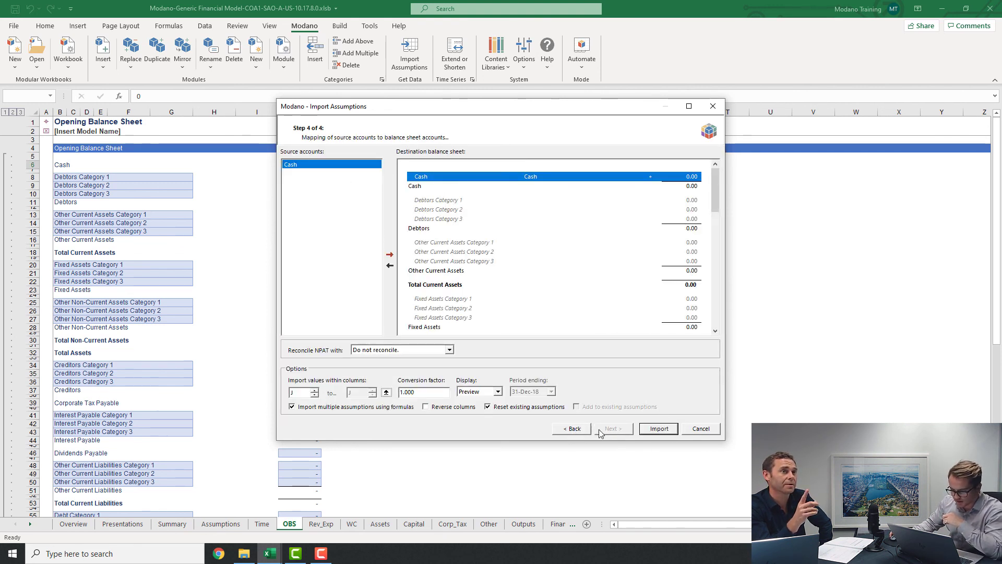
{"action": "left_click", "coordinate": [573, 429]}
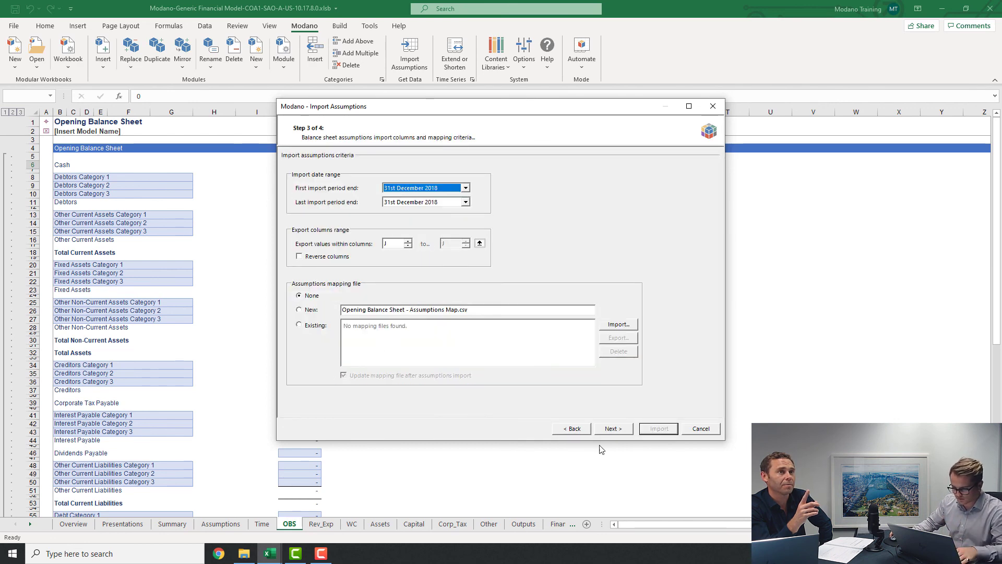
{"action": "left_click", "coordinate": [579, 431]}
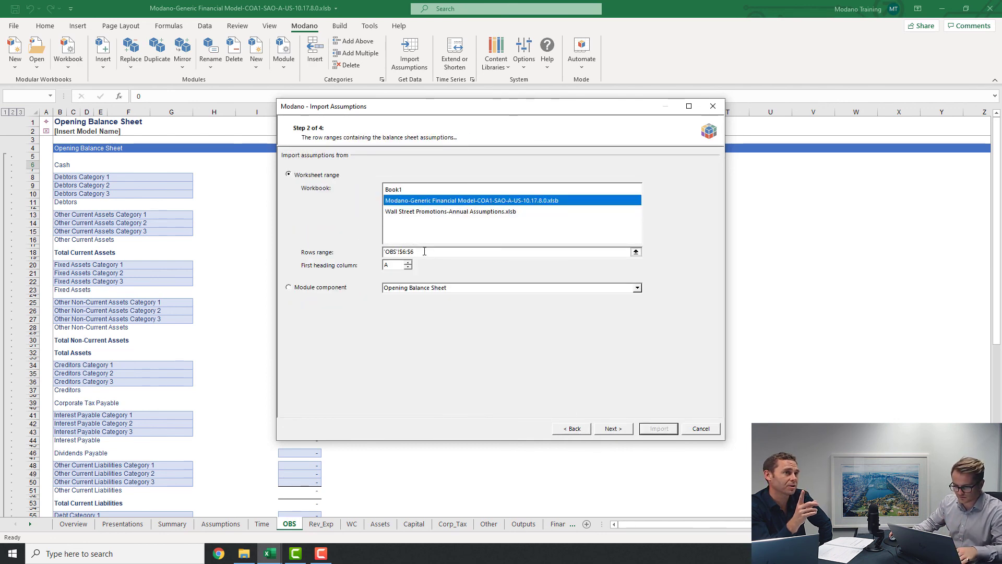
{"action": "left_click", "coordinate": [636, 252]}
{"action": "key", "text": "ctrl+a"}
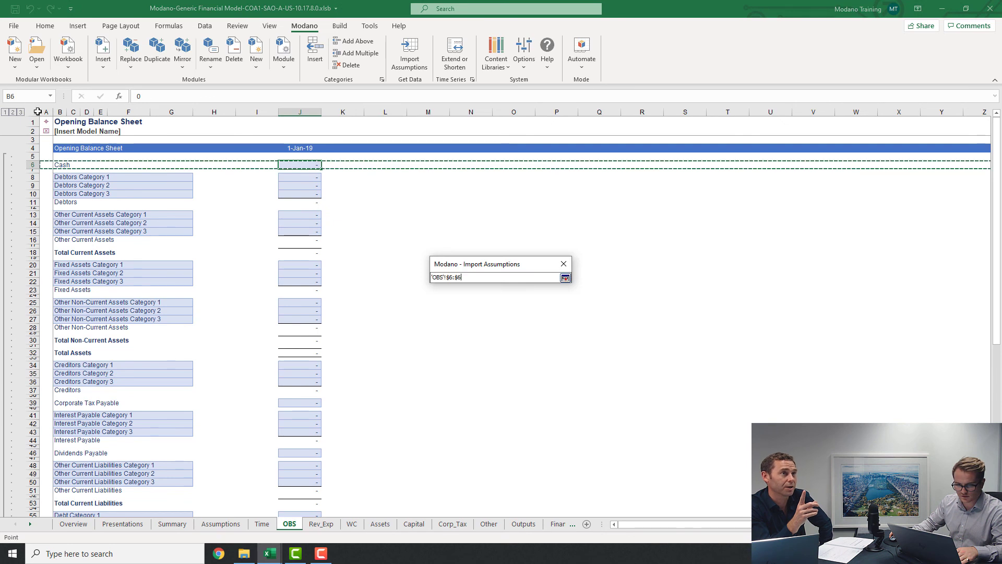
{"action": "key", "text": "Return"}
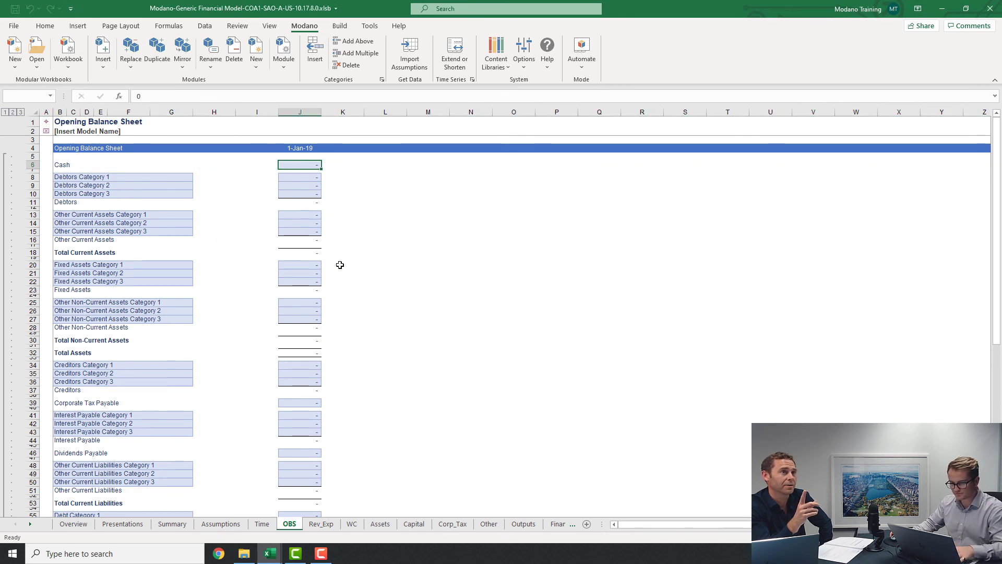
{"action": "left_click", "coordinate": [615, 430]}
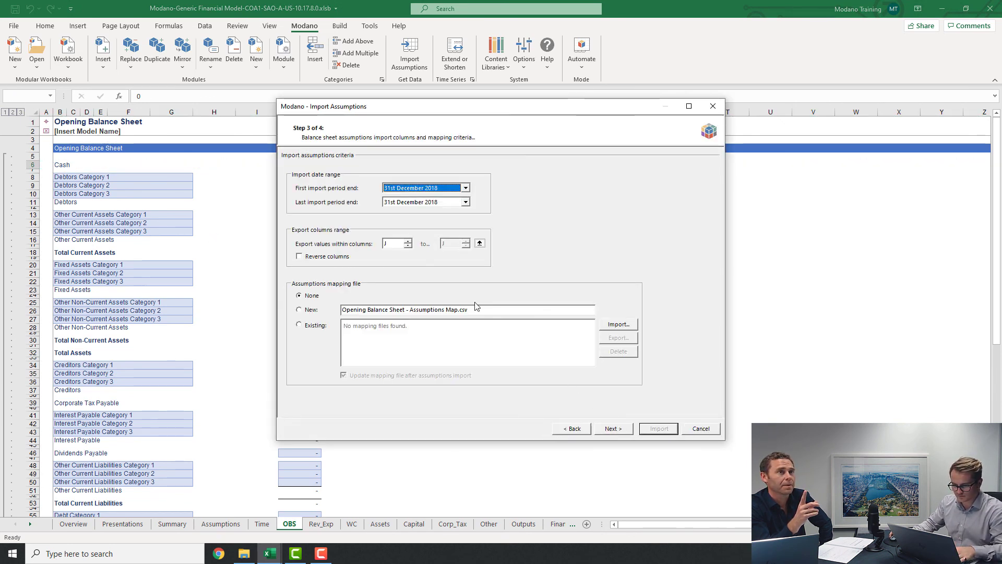
{"action": "left_click", "coordinate": [616, 431]}
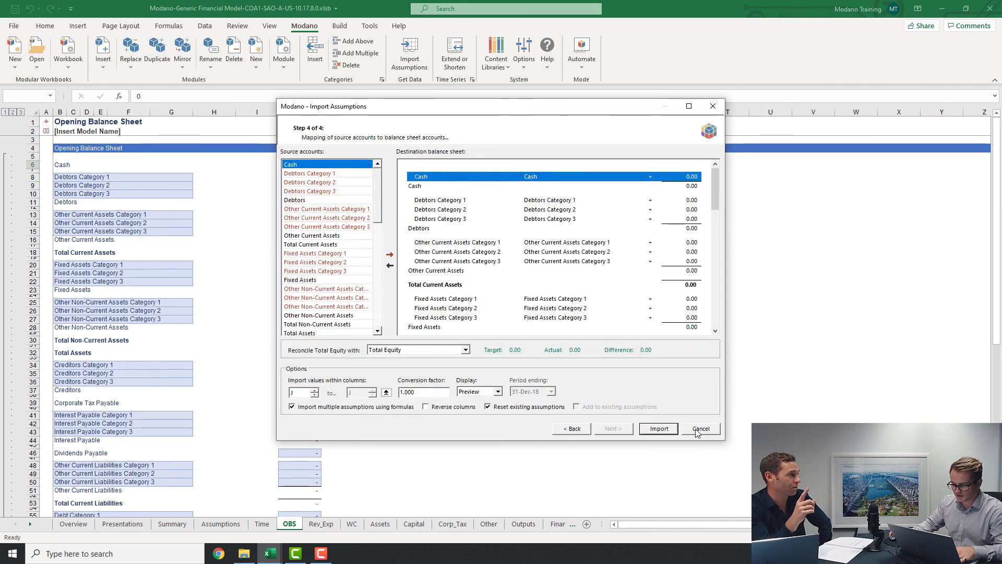
Preview the mapping with Wall Street Promotions-Annual Assumptions.xlsb as source, select the Product Launches account, and abandon the import
{"action": "left_click", "coordinate": [572, 434]}
{"action": "left_click", "coordinate": [576, 434]}
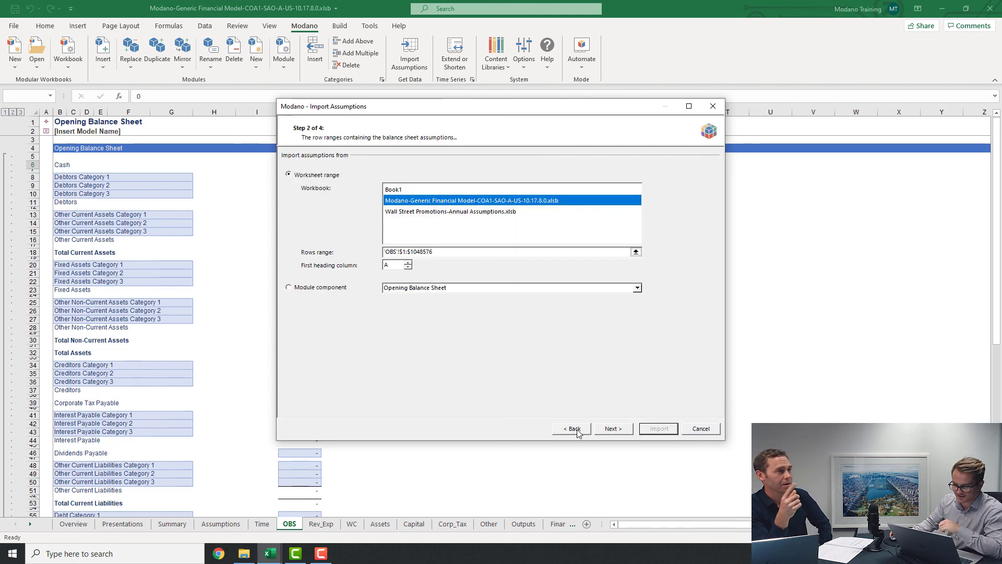
{"action": "left_click", "coordinate": [431, 214]}
{"action": "left_click", "coordinate": [613, 428]}
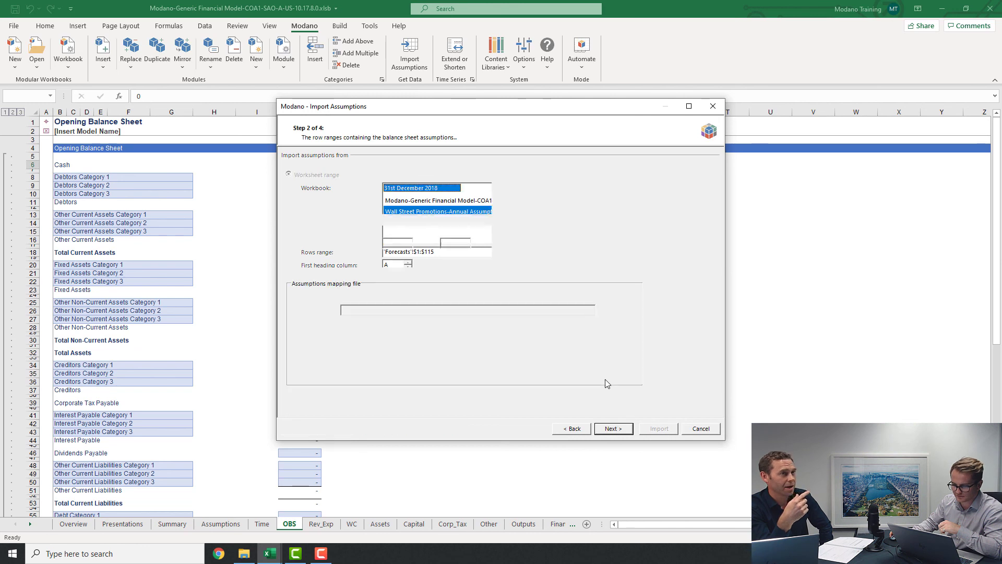
{"action": "left_click", "coordinate": [628, 432]}
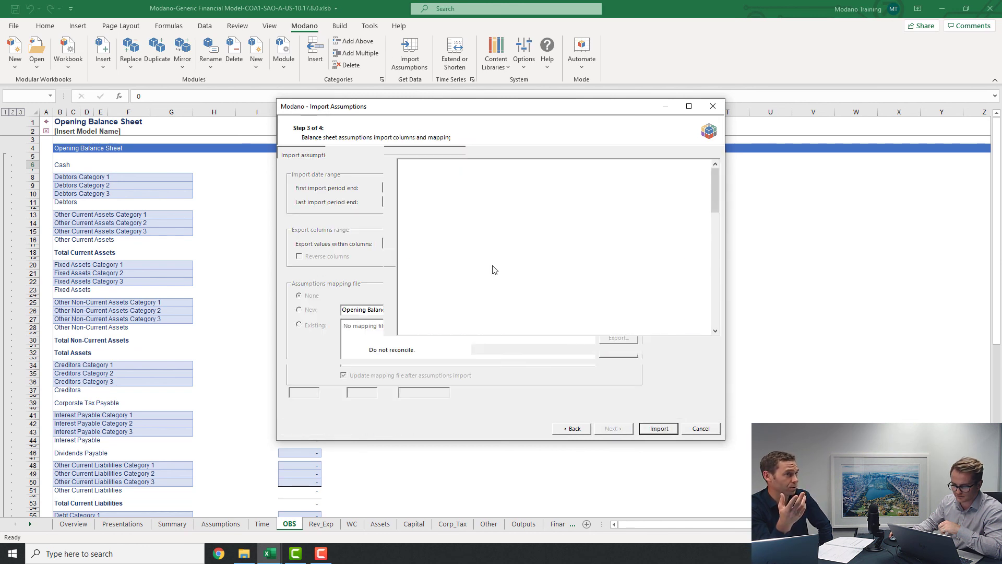
{"action": "left_click", "coordinate": [319, 174]}
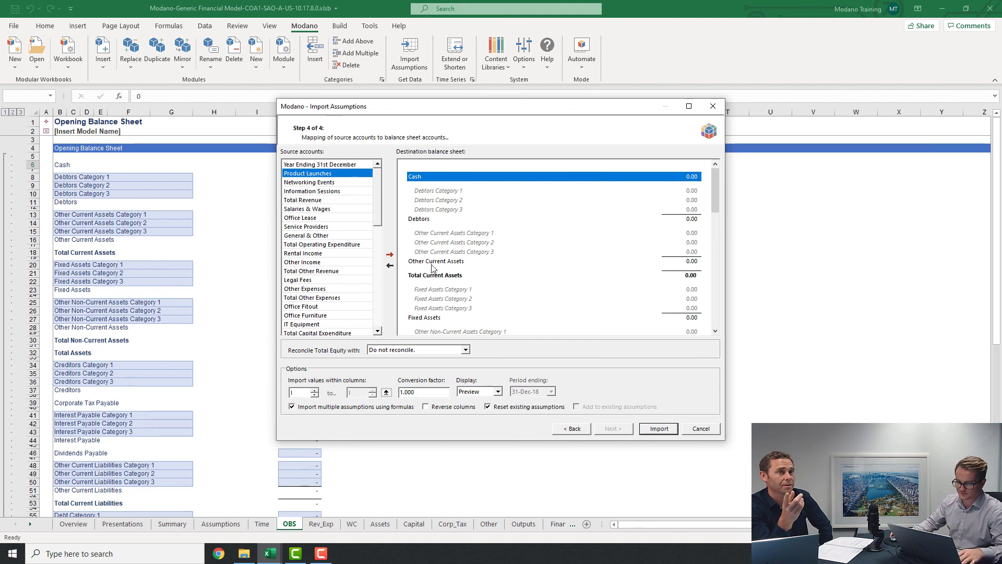
{"action": "left_click", "coordinate": [701, 430]}
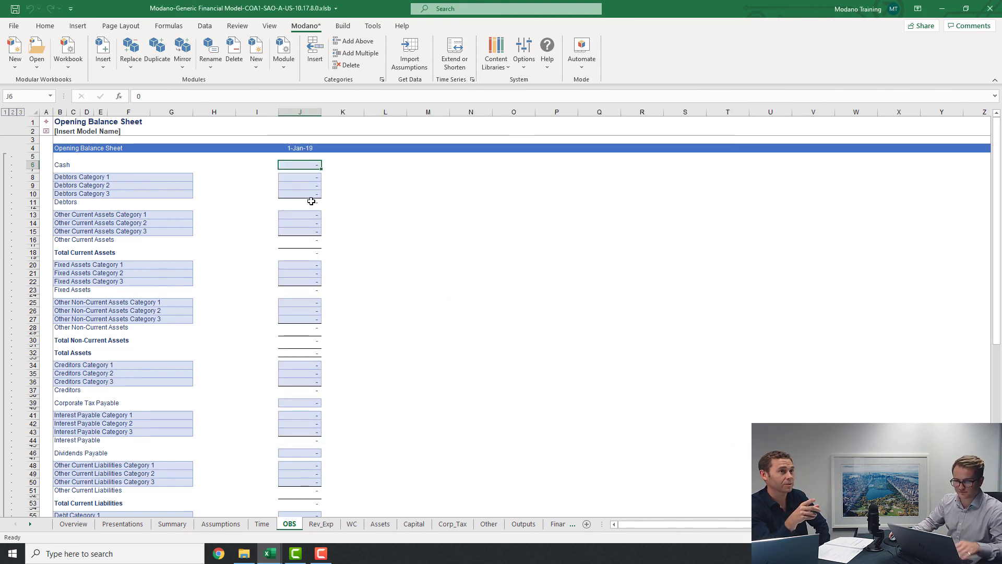
Switch back to the Overview sheet of the Book1 workbook
{"action": "mouse_move", "coordinate": [270, 549]}
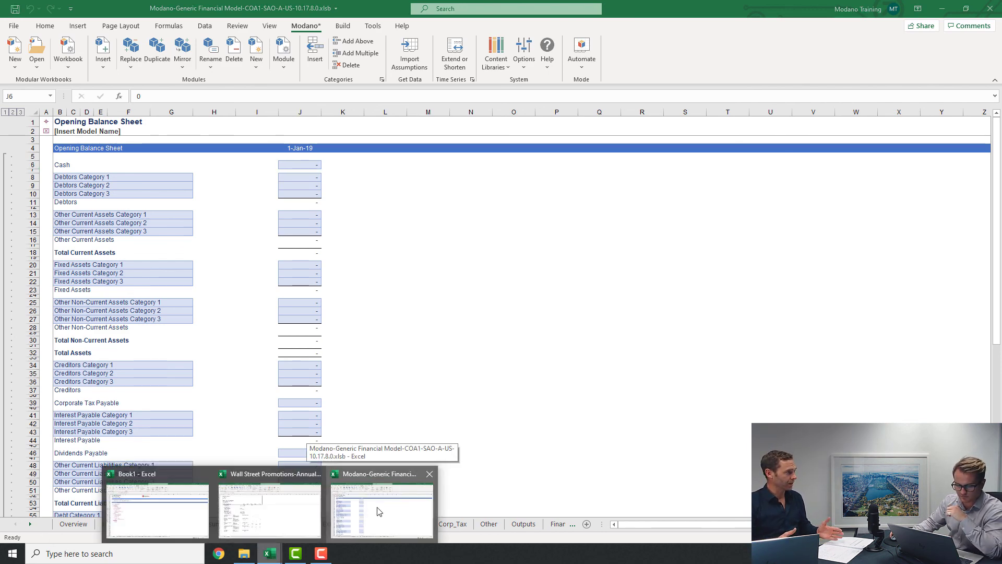
{"action": "mouse_move", "coordinate": [183, 510]}
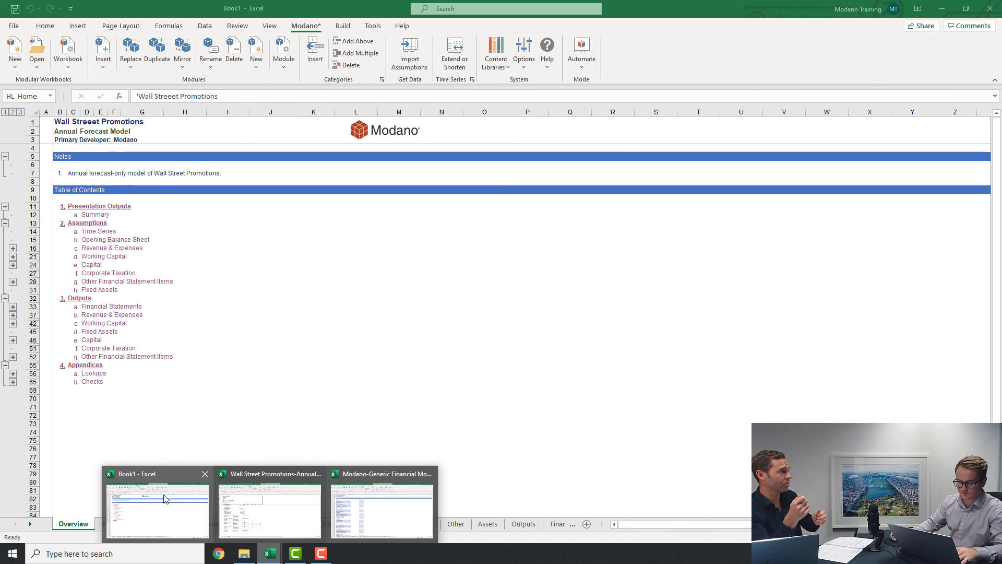
{"action": "left_click", "coordinate": [163, 495]}
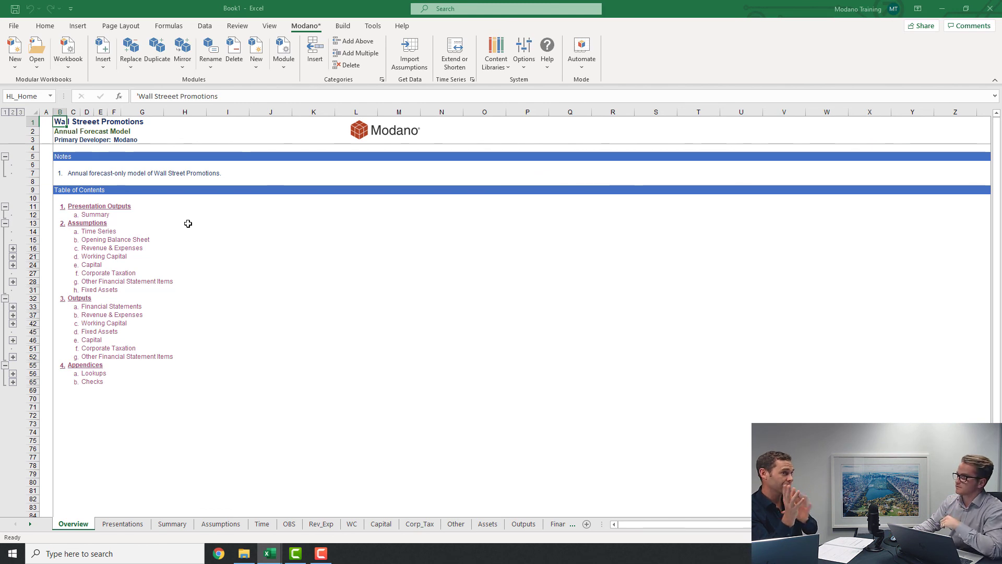